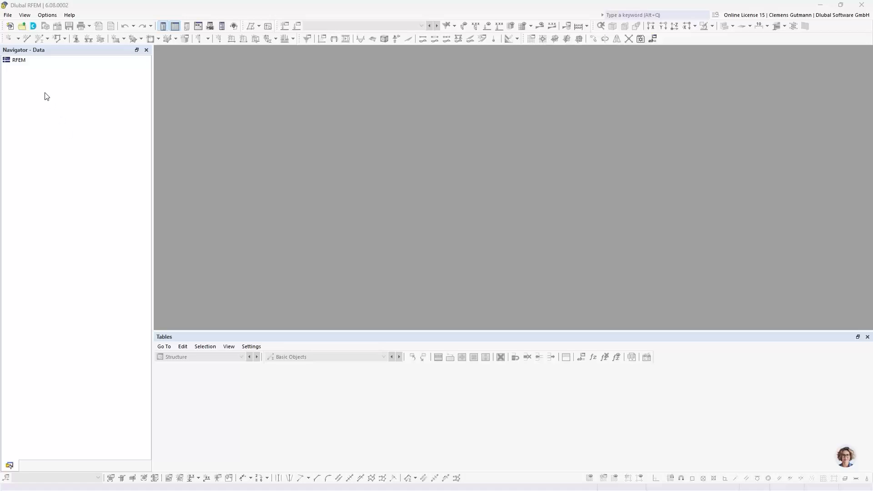
right_click(20, 65)
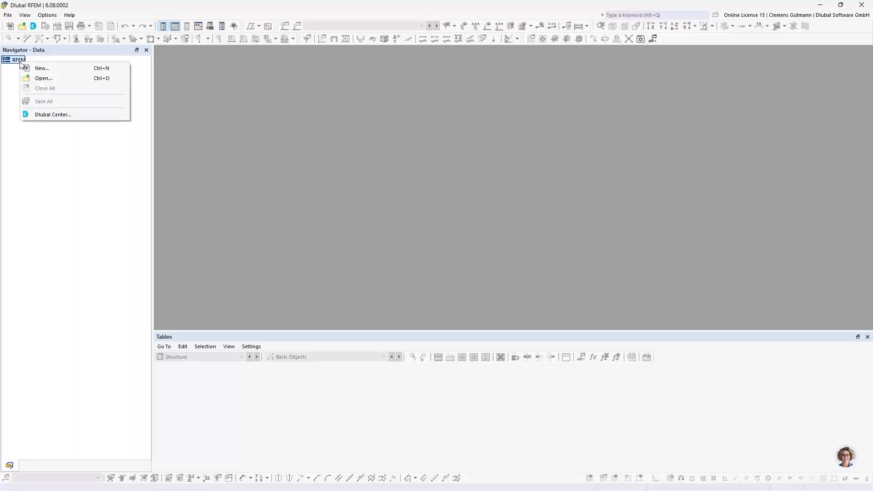
click(14, 72)
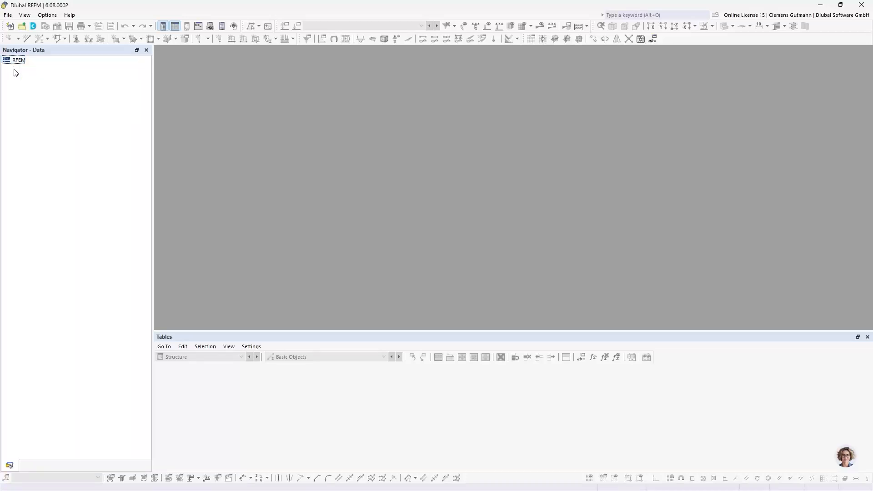
click(9, 17)
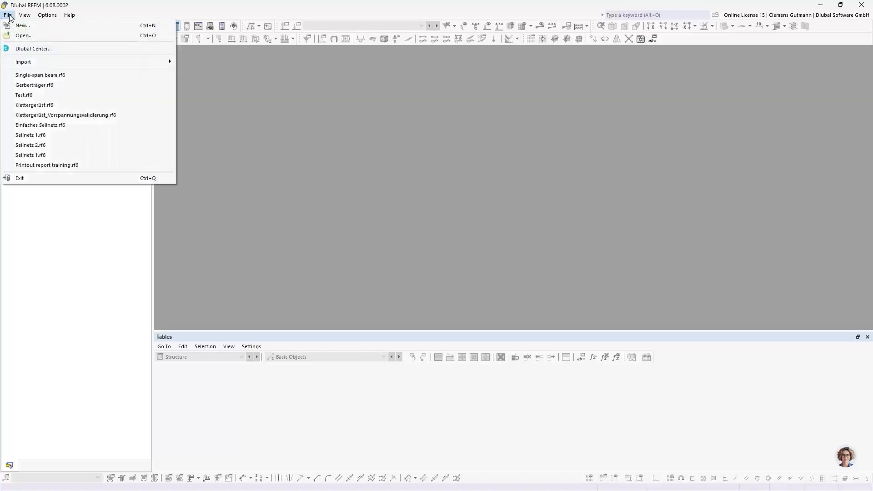
click(10, 16)
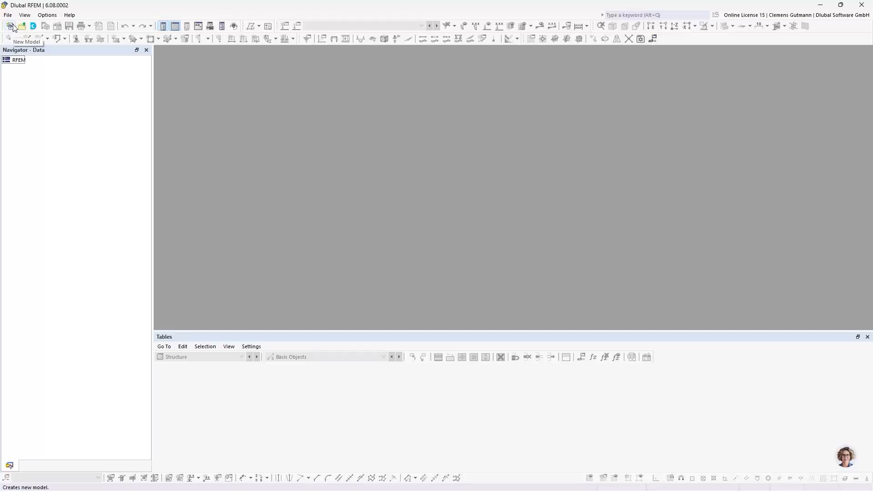
Create a blank model named Single-span beam with the model type 2D | XZ | Plane Stress, checking the available add-ons before confirming
click(10, 26)
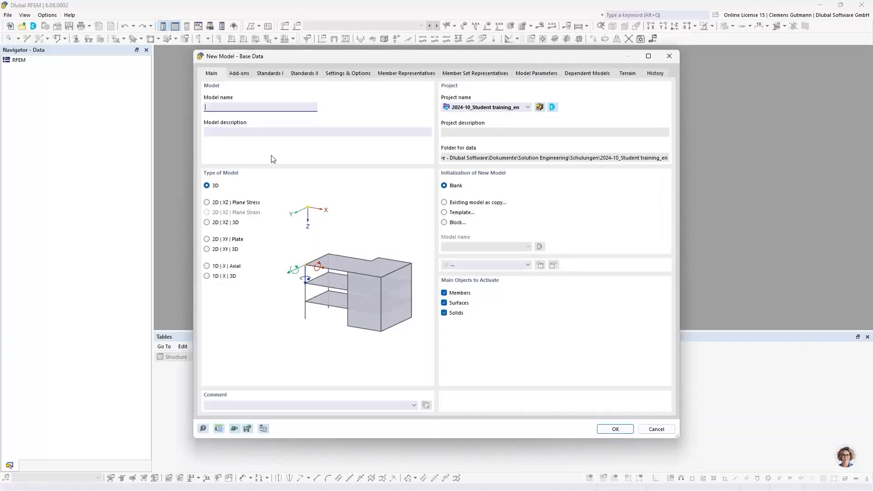
drag(315, 56, 293, 54)
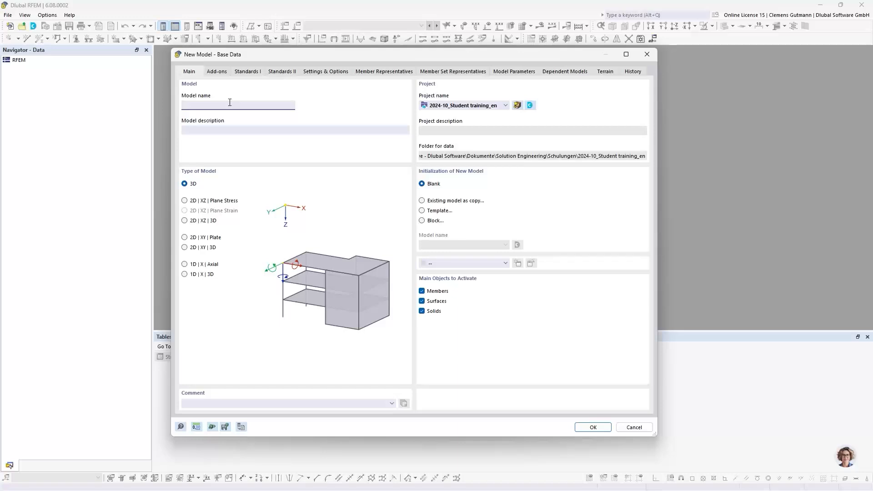
text(ngle-span beam)
key(Tab)
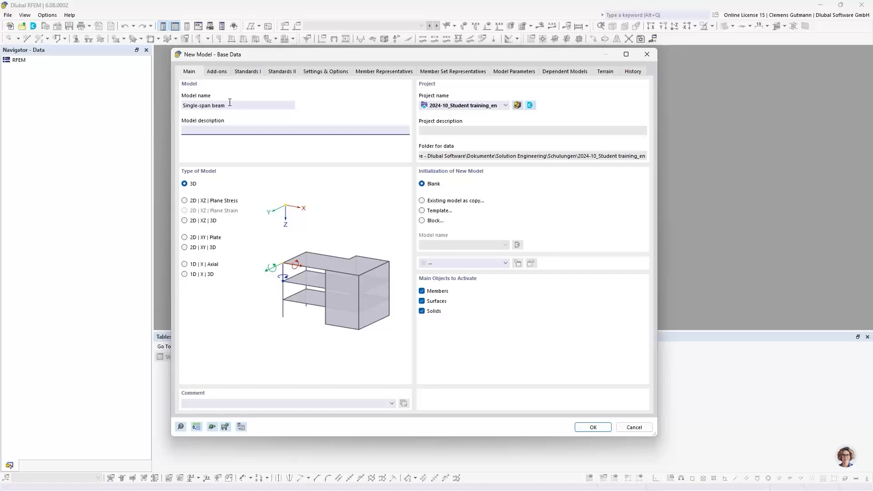
click(186, 205)
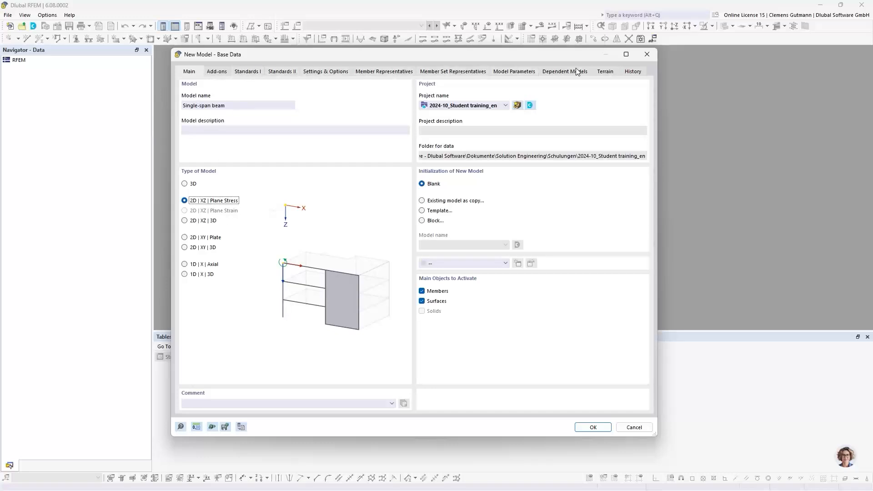
click(216, 73)
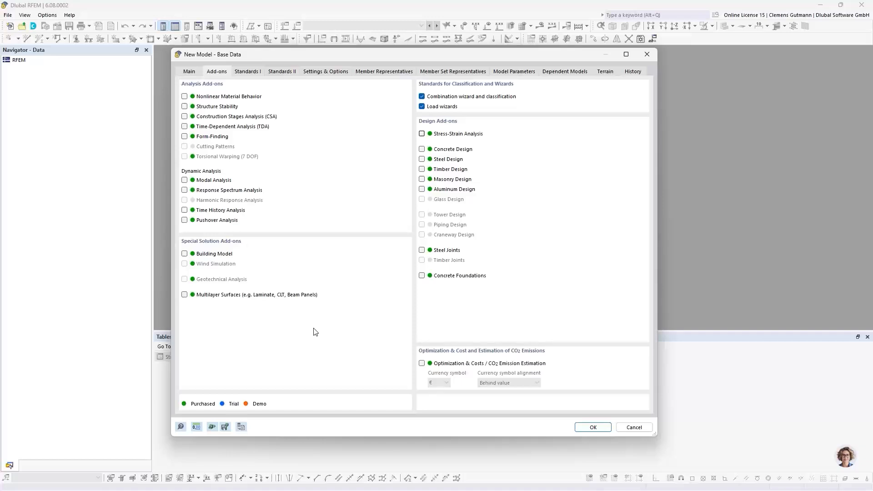
click(593, 428)
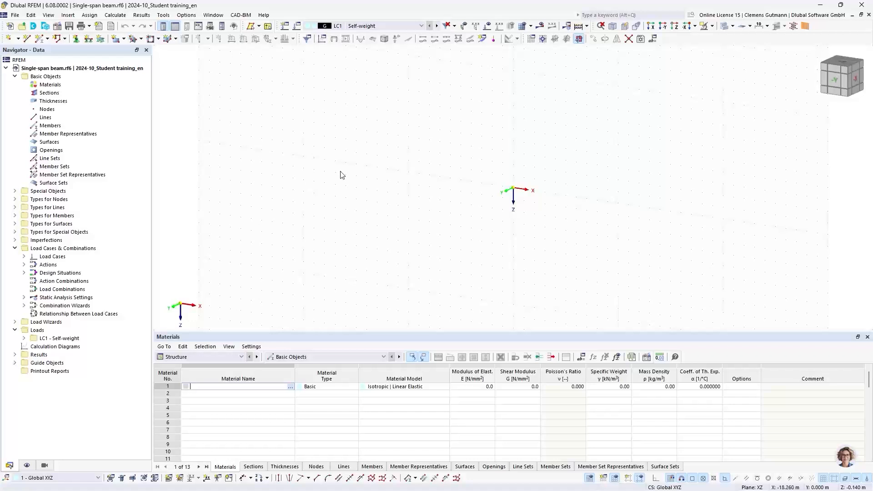
Enlarge the modelling area by shrinking the materials table, and inspect the empty workspace from different angles
middle_drag(582, 201, 478, 214)
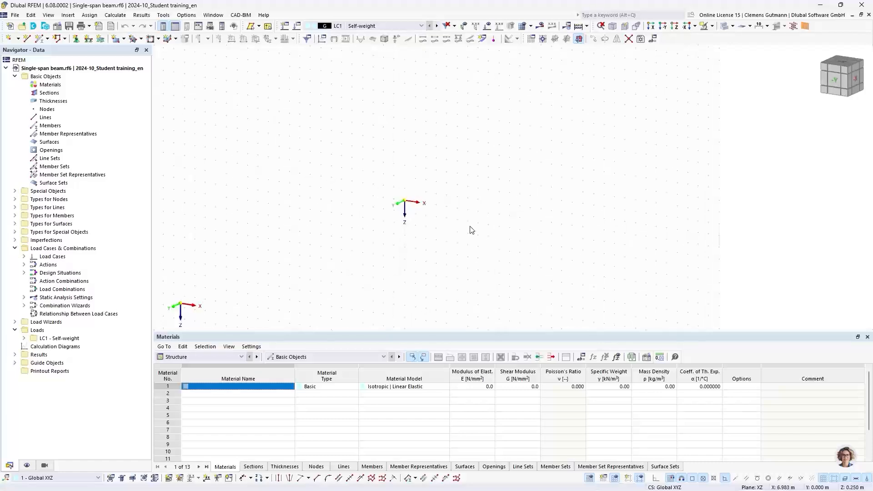
ctrl+middle_drag(429, 288, 473, 232)
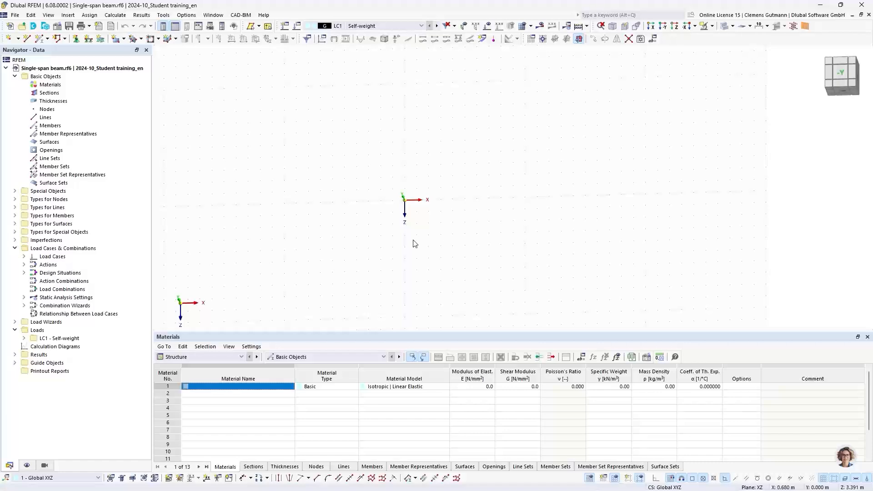
drag(404, 336, 408, 378)
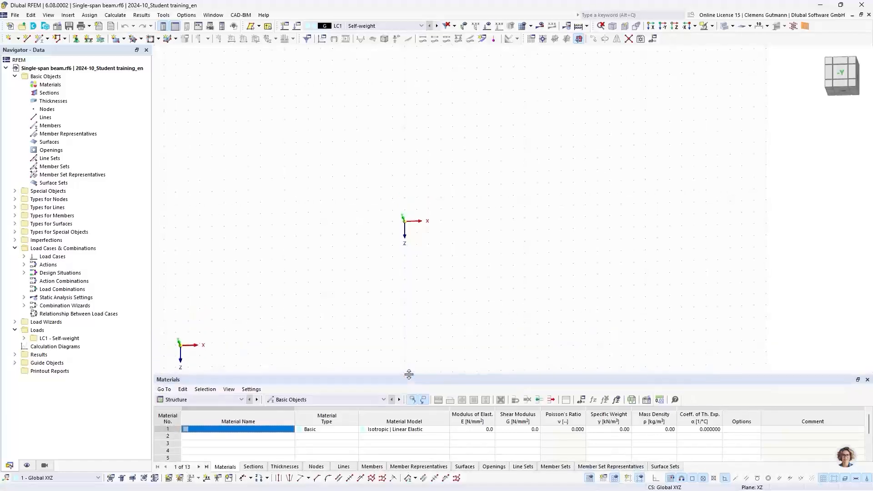
ctrl+middle_drag(314, 345, 325, 241)
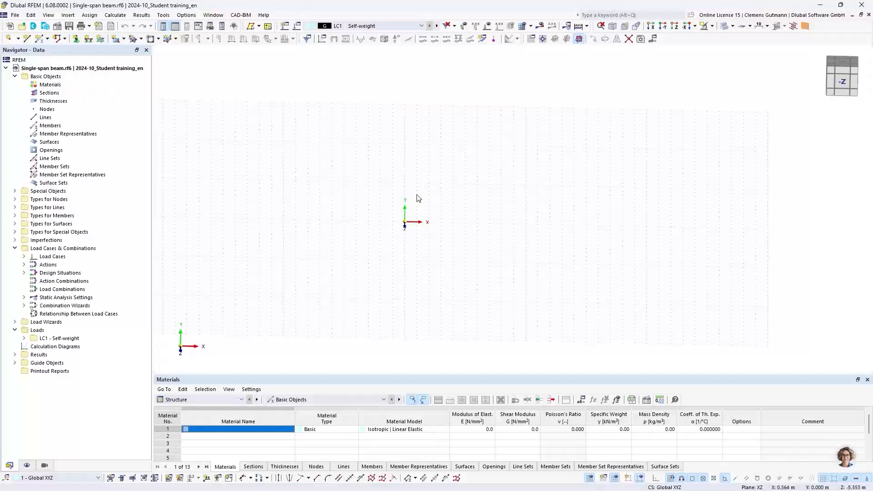
middle_drag(427, 186, 463, 223)
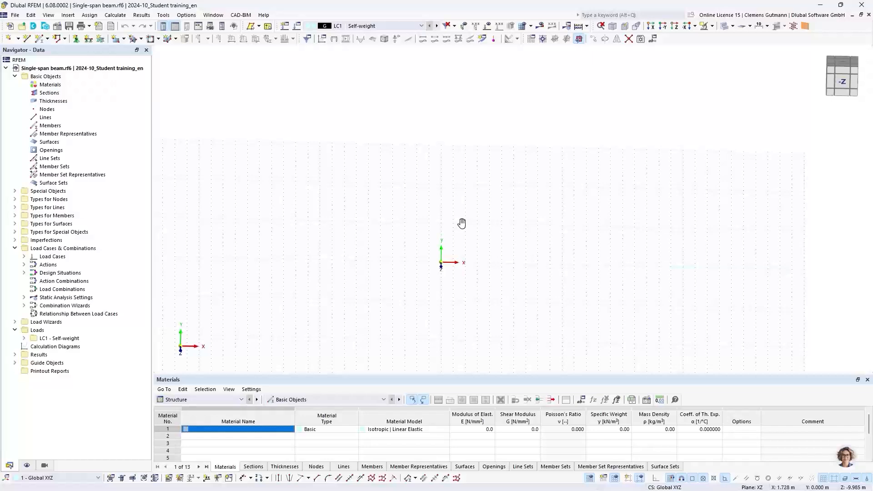
ctrl+middle_drag(448, 216, 447, 245)
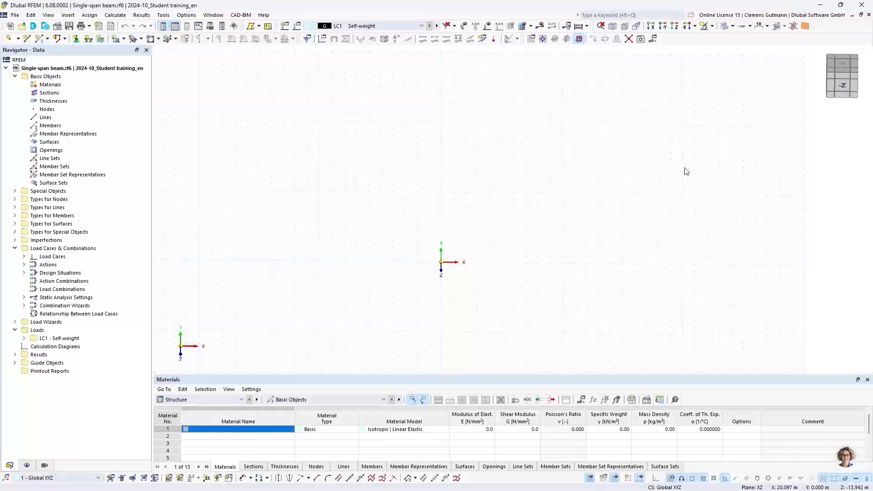
Try several view directions with the navigation cube, finish with the -Y view of the XZ plane, and reposition the origin
click(849, 78)
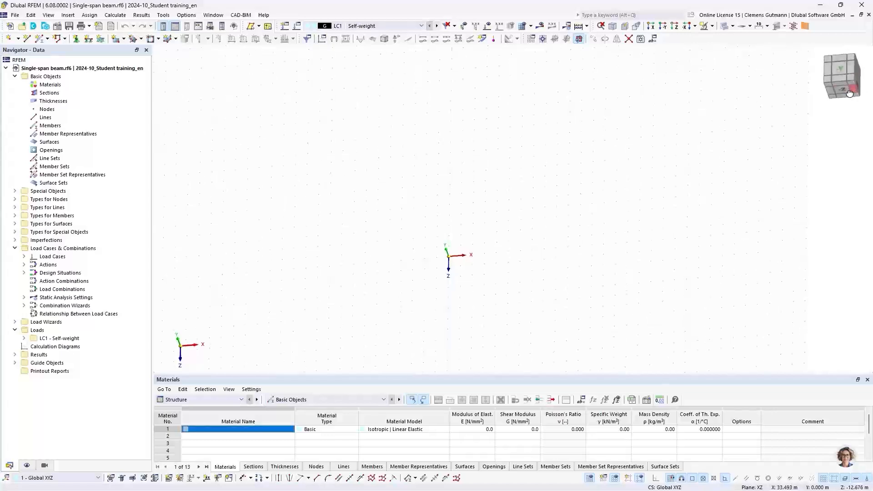
drag(853, 69, 862, 80)
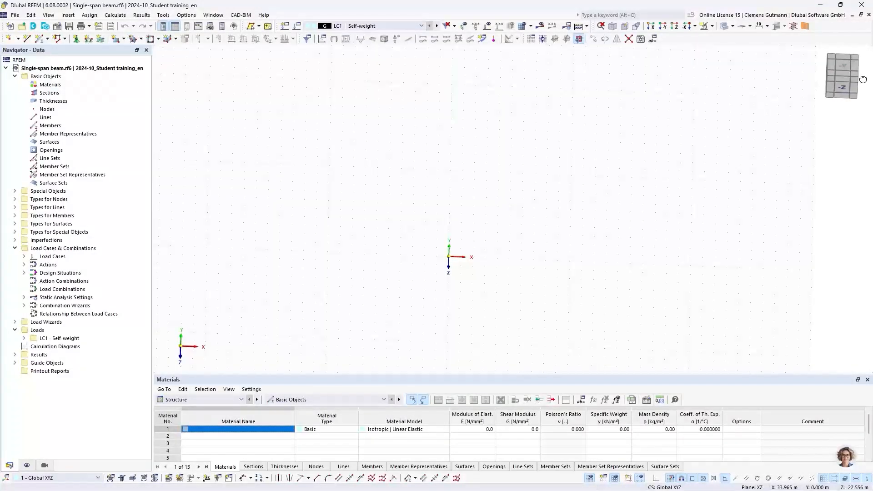
click(841, 64)
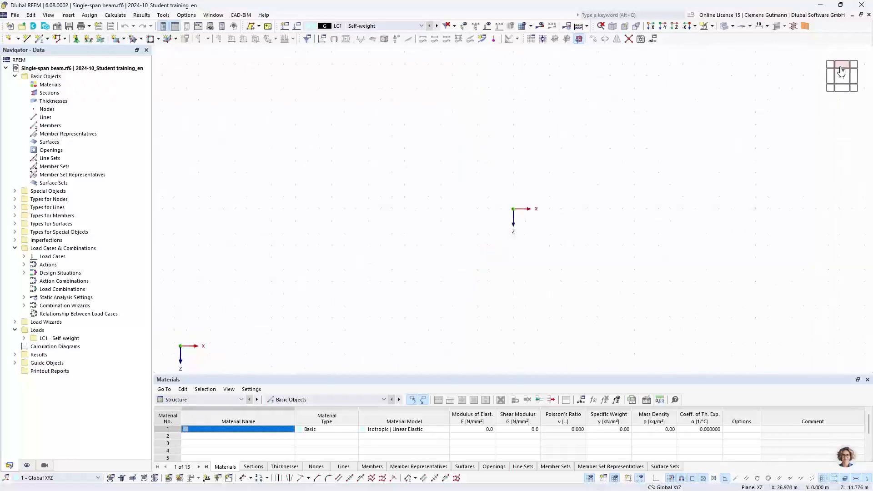
click(848, 65)
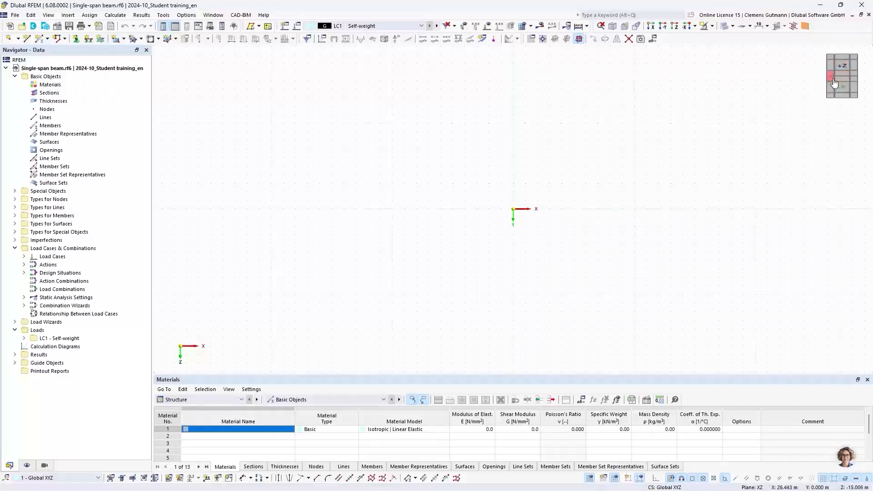
drag(835, 83, 851, 89)
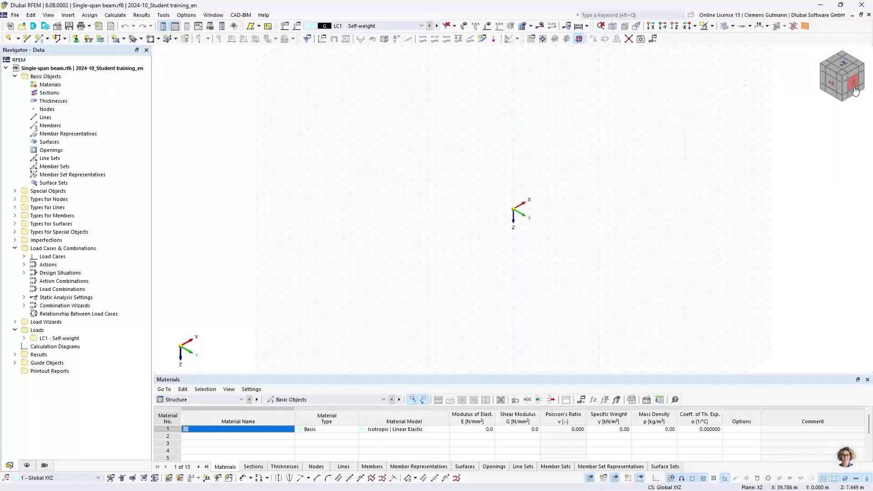
click(855, 90)
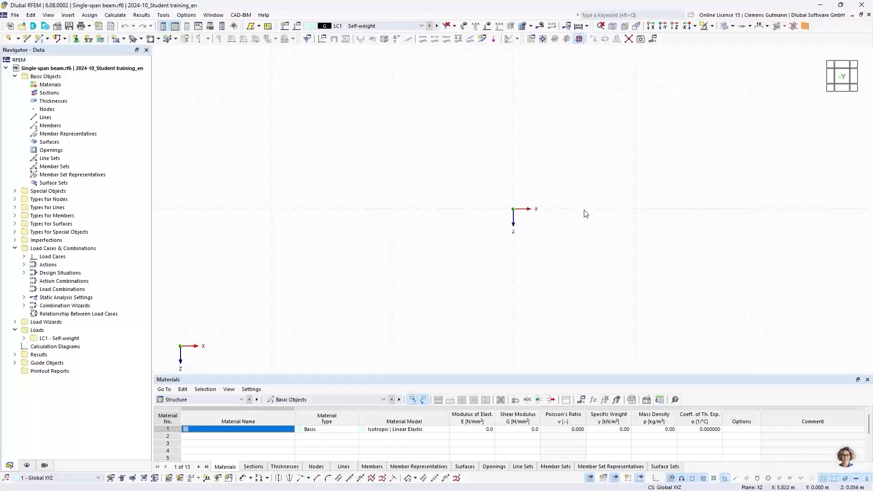
middle_drag(586, 214, 425, 188)
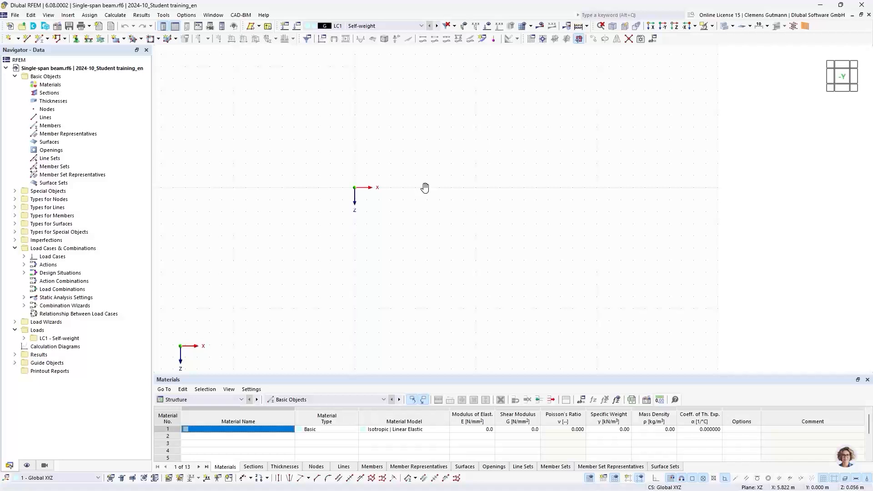
Start a new material and open the material library with all filters cleared to browse its full list of series
right_click(51, 86)
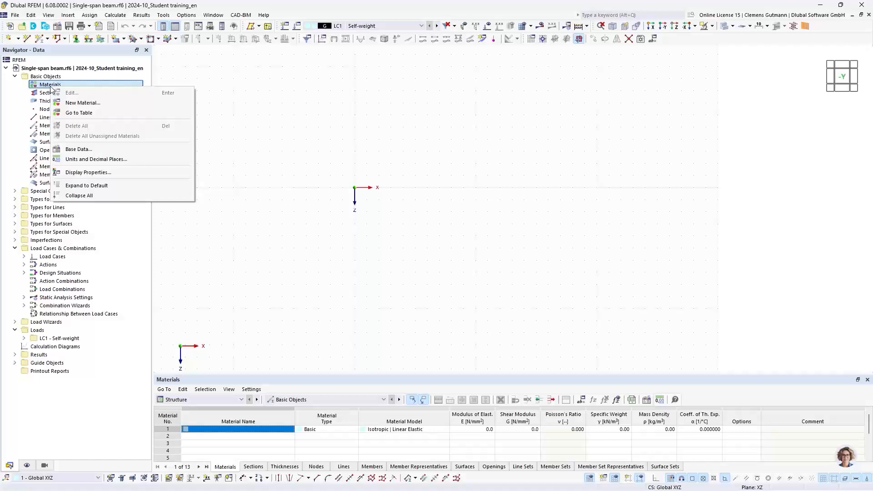
click(66, 103)
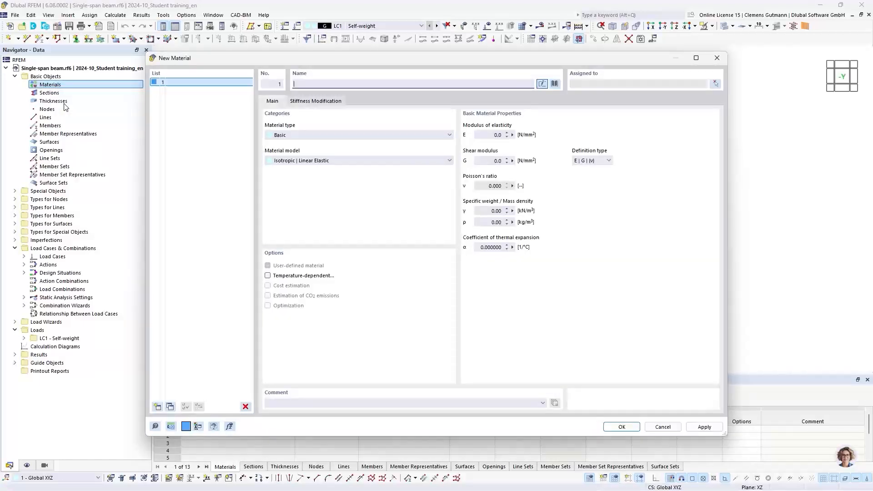
mouse_move(278, 61)
mouse_down()
mouse_move(266, 59)
mouse_move(280, 65)
mouse_up()
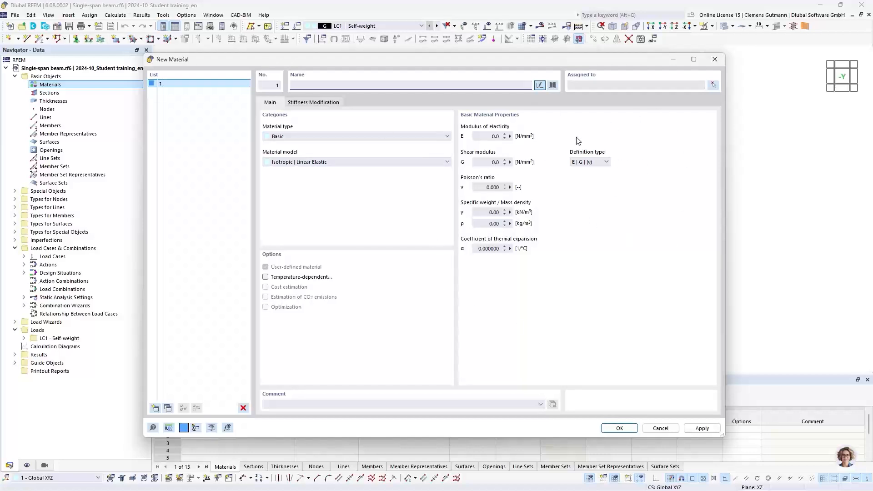
click(552, 86)
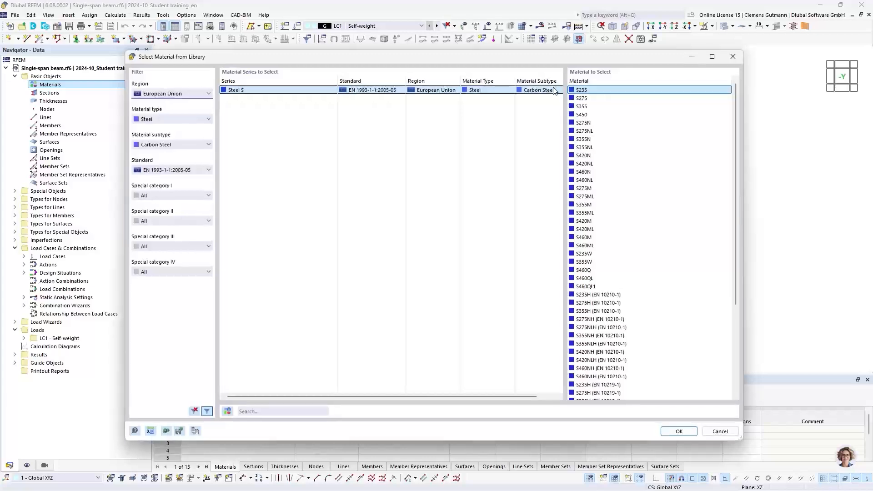
click(194, 412)
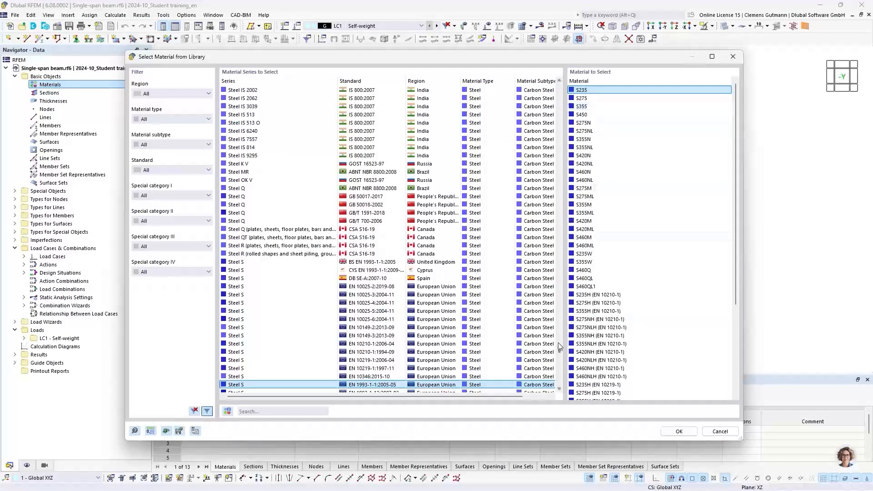
drag(558, 351, 564, 102)
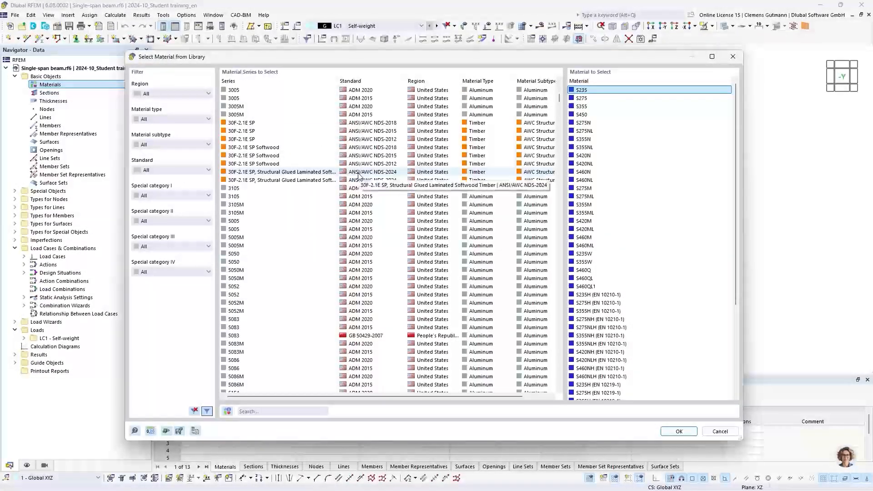
Filter the material library to European Union, Steel, Carbon Steel and EN 1993-1-1:2005-05, and adopt S235 as the material
click(172, 93)
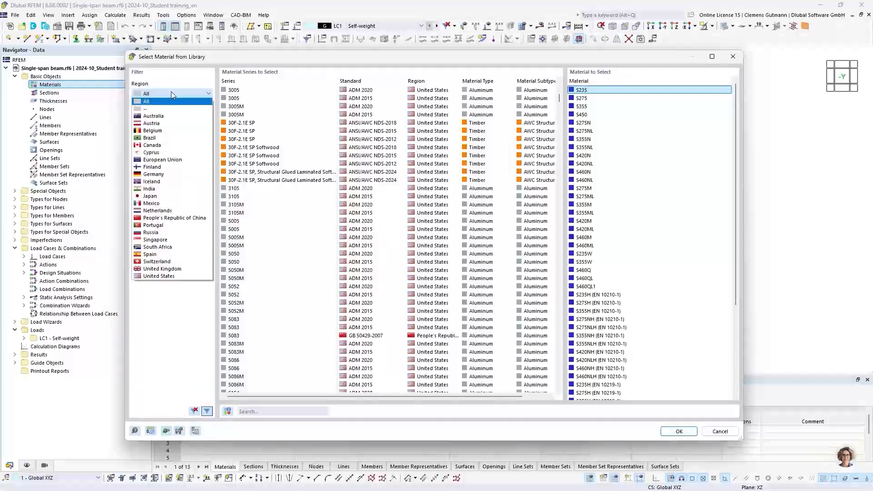
click(178, 161)
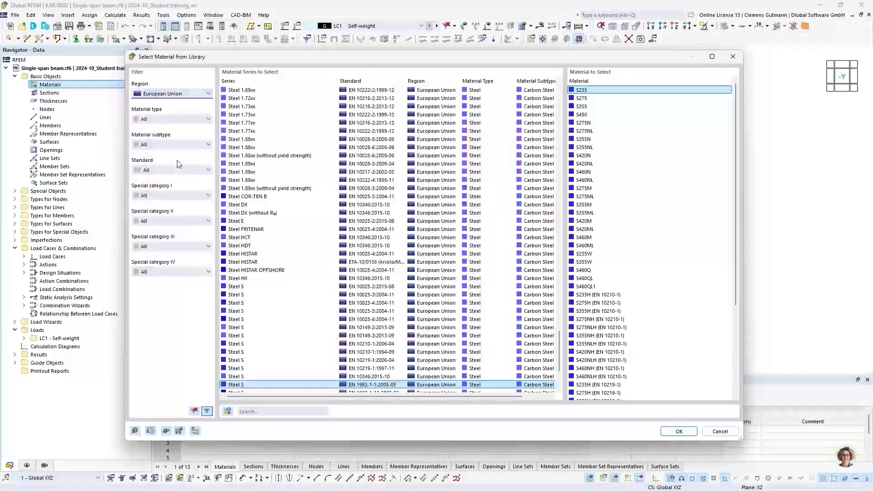
click(185, 119)
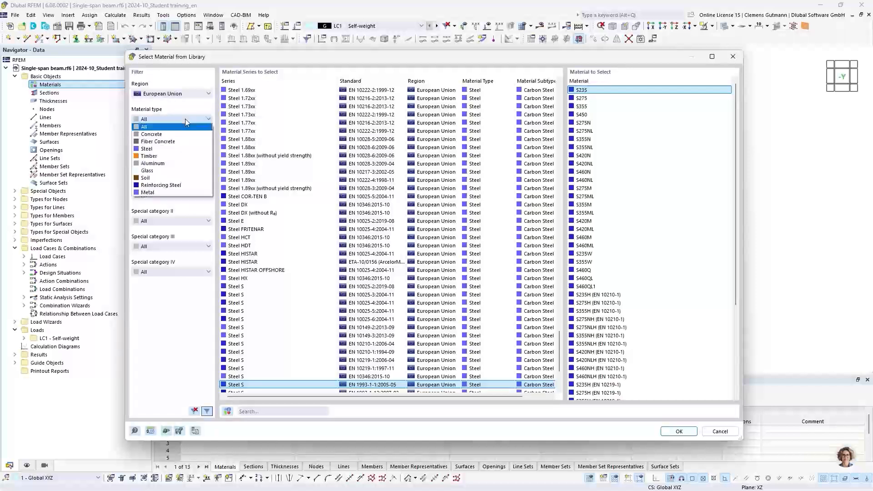
click(159, 149)
click(160, 149)
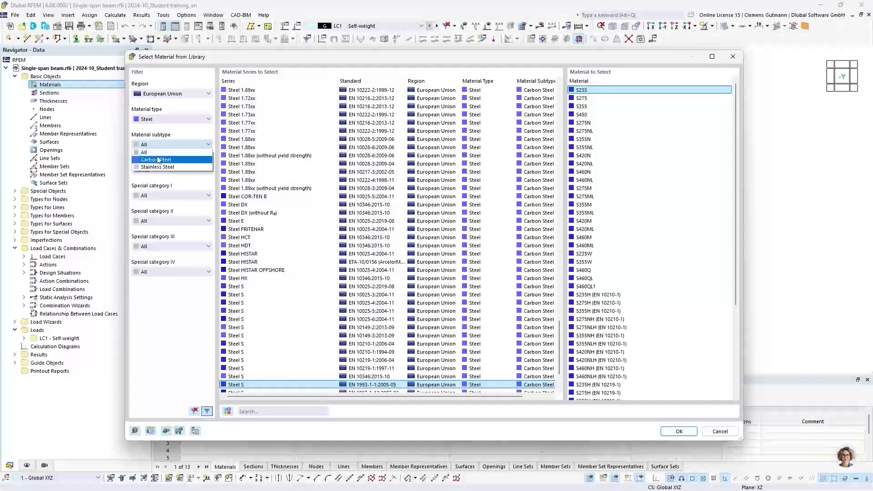
click(159, 157)
click(162, 171)
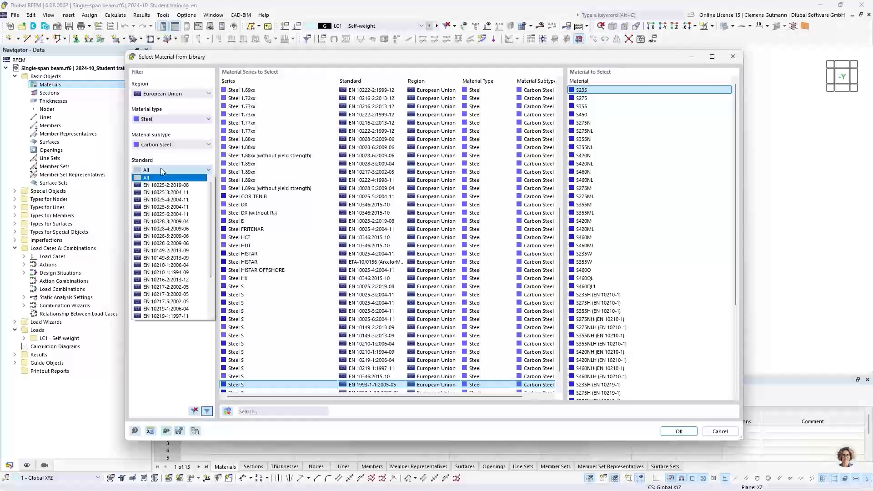
scroll(175, 232, down, 3)
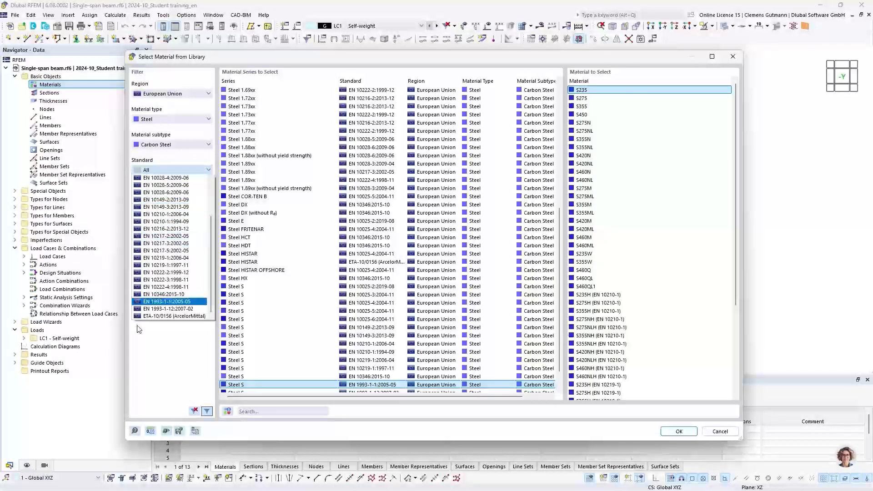
click(167, 302)
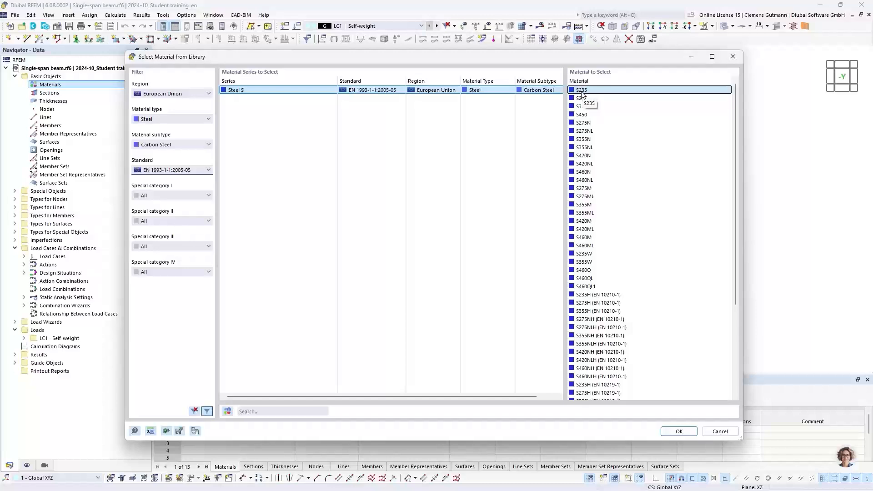
click(679, 431)
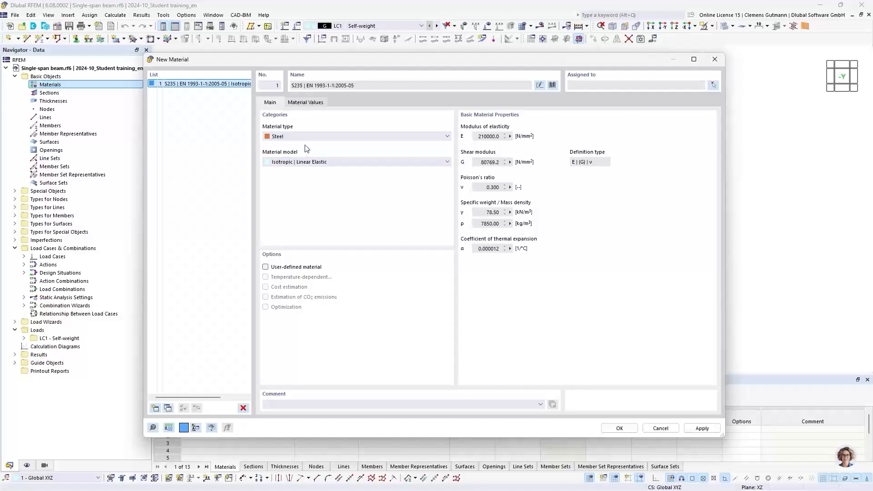
Review the detailed material values of S235 and confirm the new material
click(318, 104)
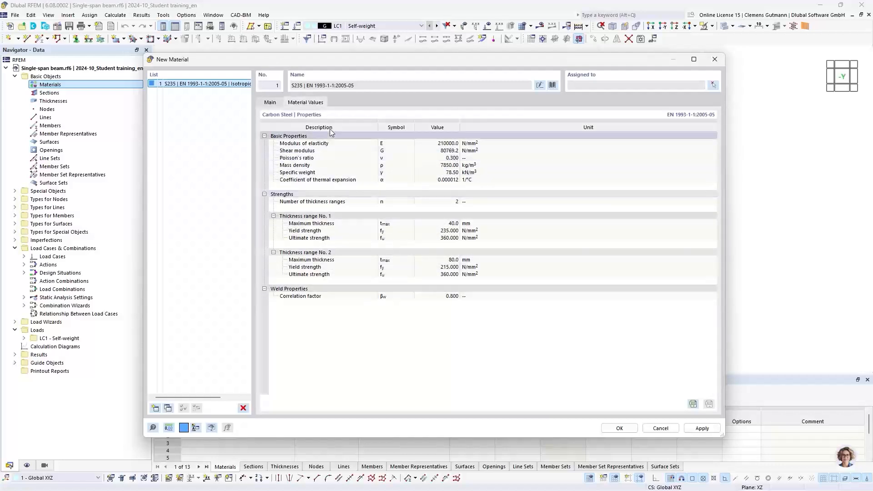
click(271, 103)
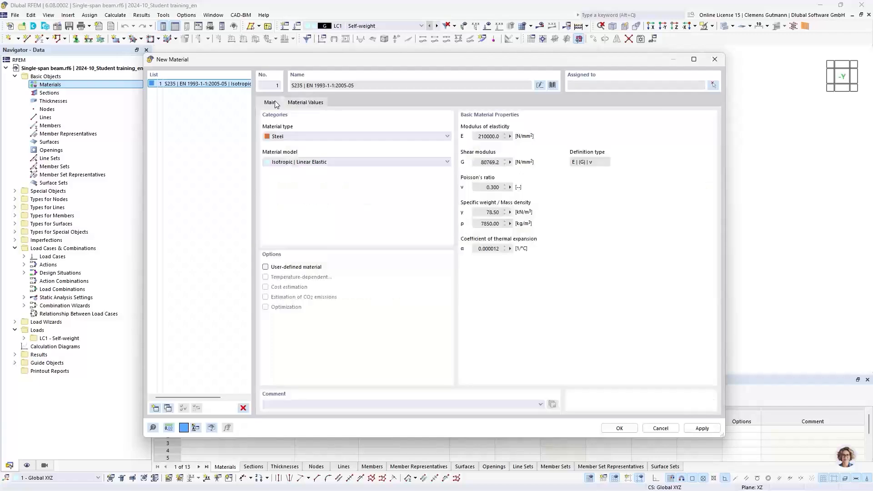
click(619, 429)
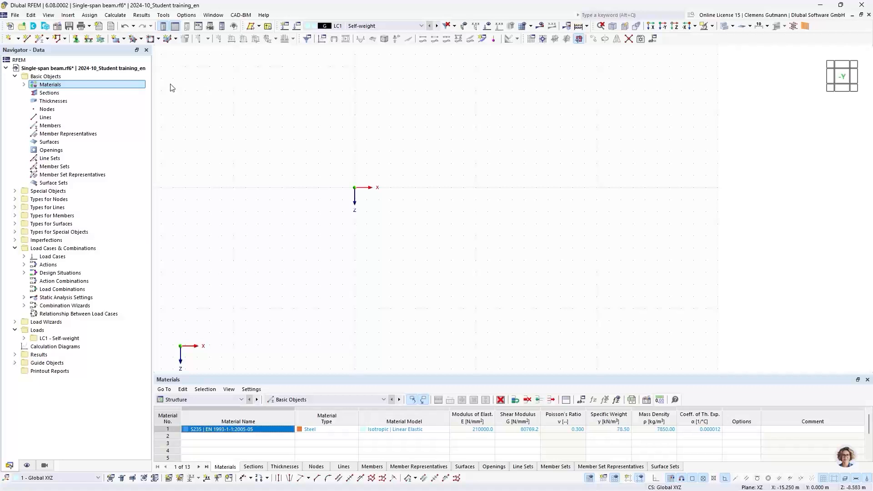
Expand the materials in the navigator to show the steel entry, and make the materials table moderately taller
click(24, 84)
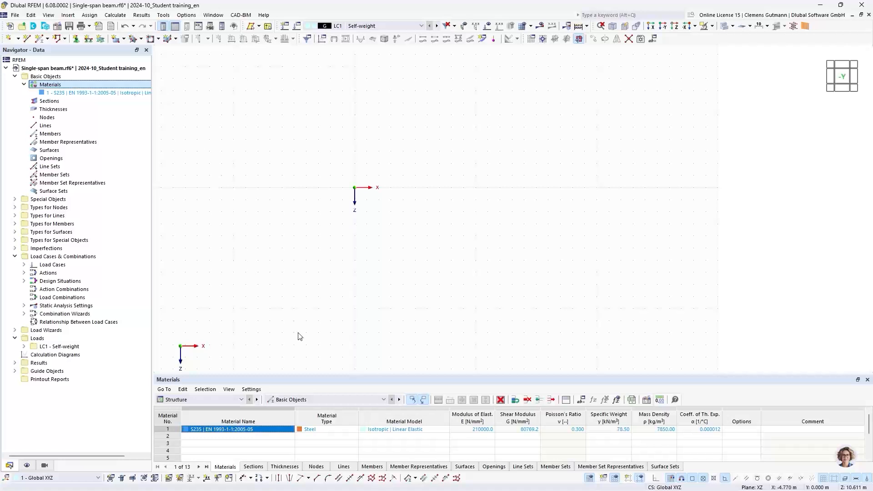
drag(306, 376, 314, 298)
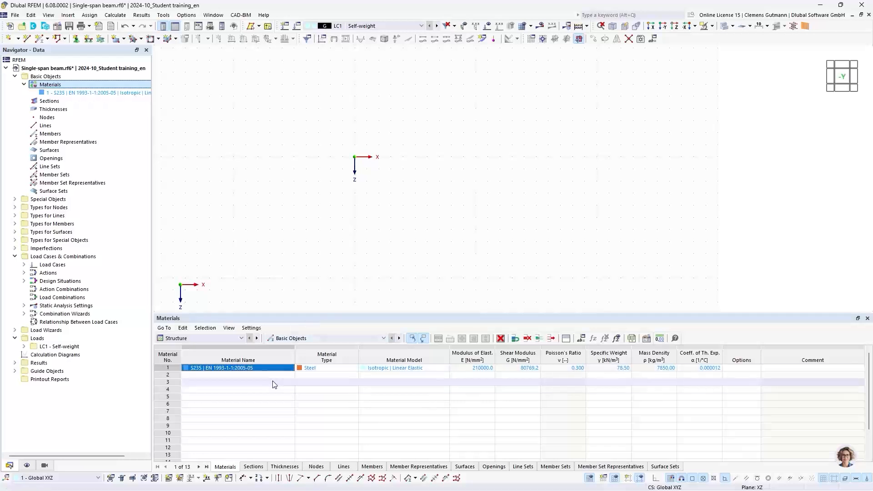
drag(293, 314, 298, 345)
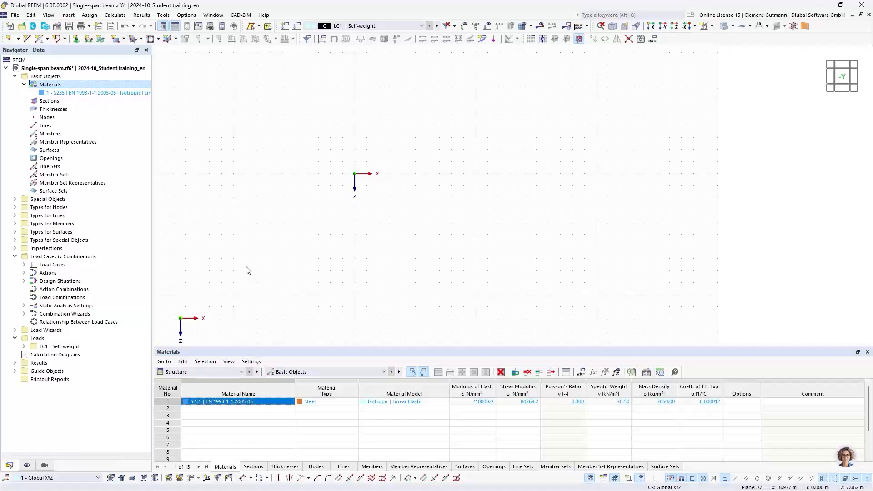
Start a new section and open the section library to view the available profile categories
right_click(40, 101)
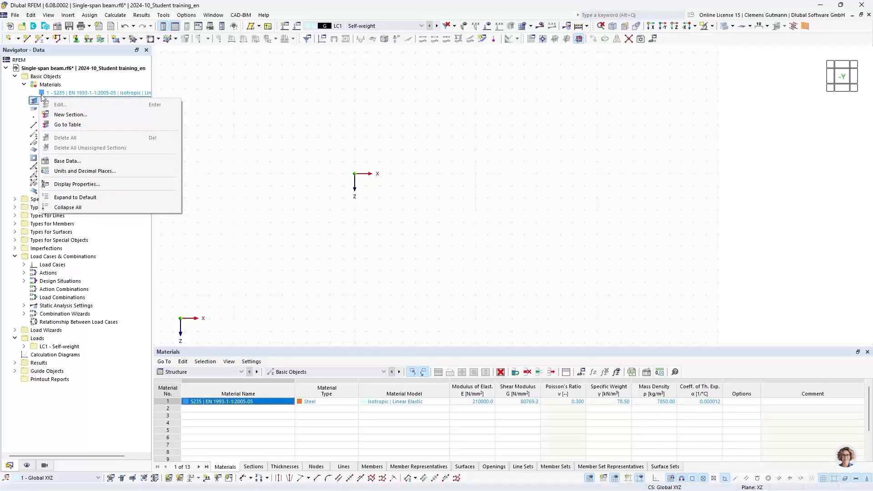
click(82, 77)
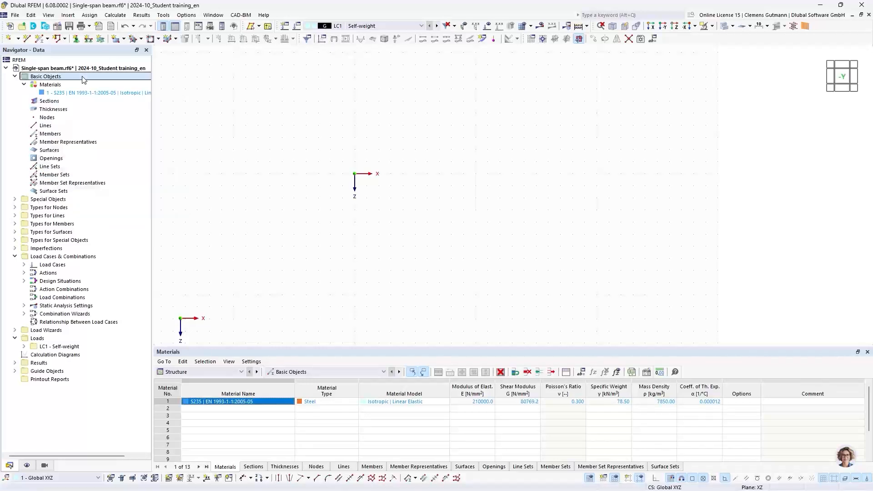
click(68, 16)
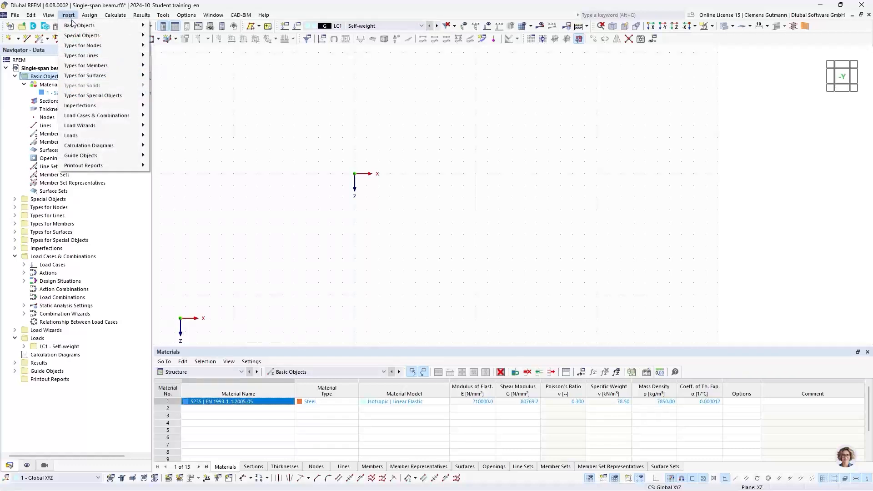
mouse_move(132, 29)
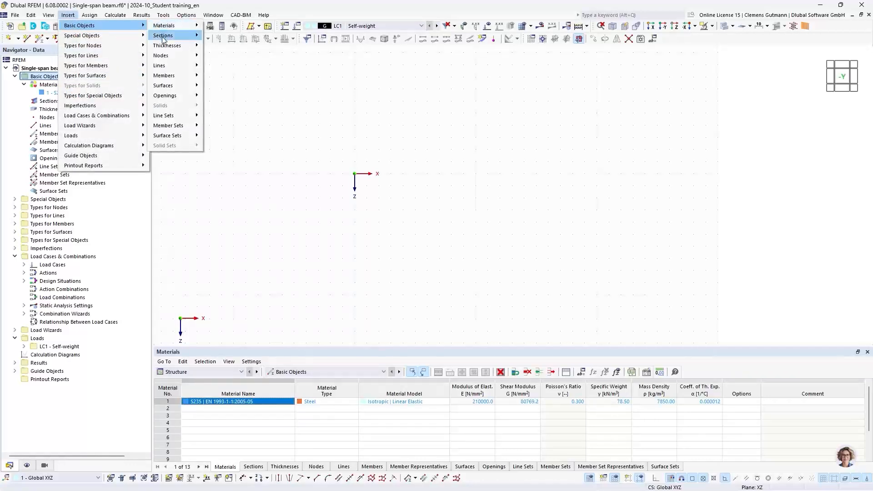
mouse_move(195, 36)
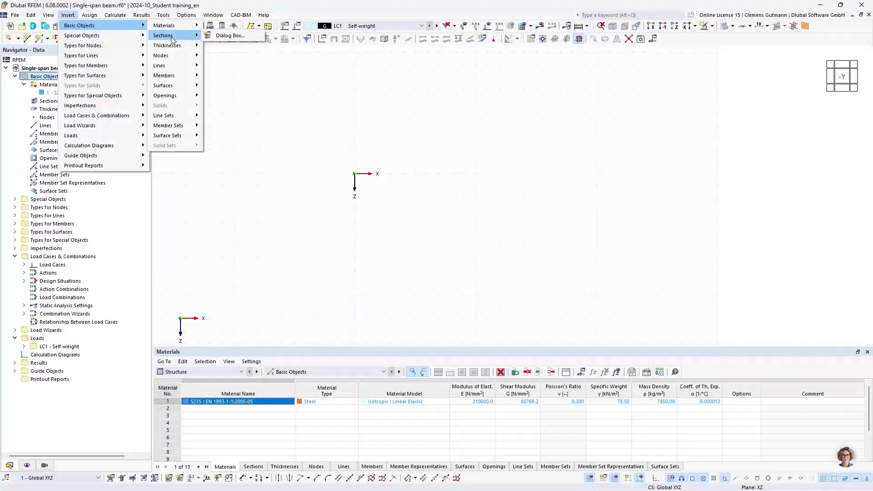
click(208, 38)
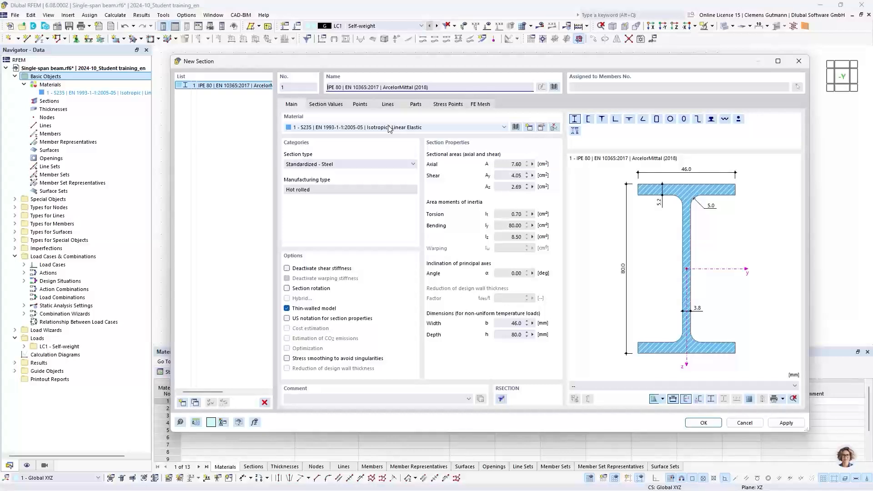
click(554, 86)
drag(553, 84, 506, 109)
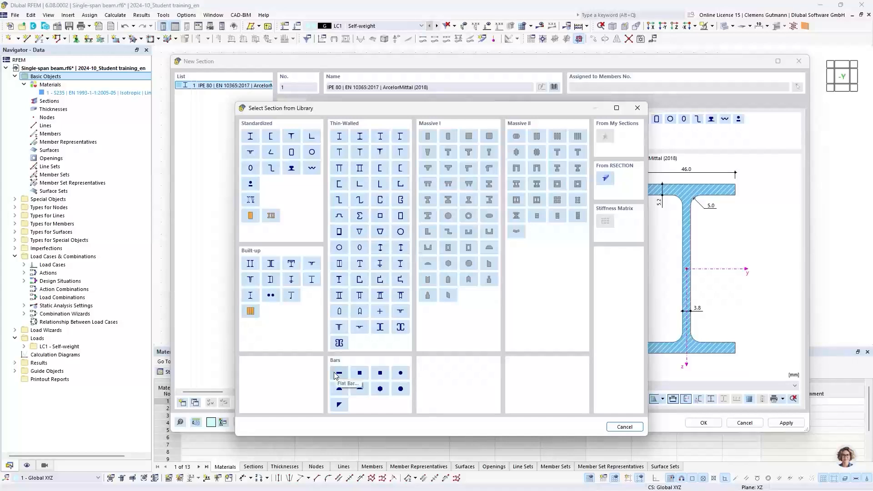
Search the standardized steel I-sections for HEA 200 and adopt the SZS version per Euronorm 53-62; DIN 1025-3
click(250, 137)
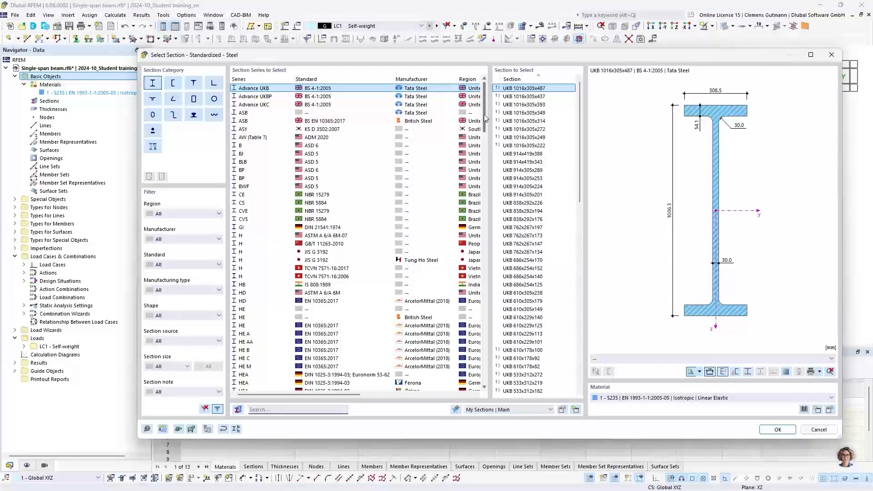
mouse_move(483, 120)
mouse_down()
mouse_move(486, 381)
mouse_move(490, 111)
mouse_up()
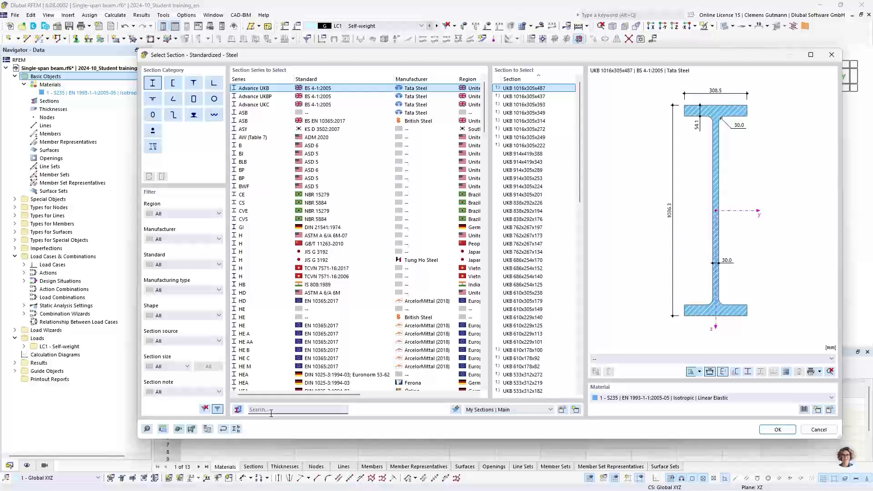
text(H)
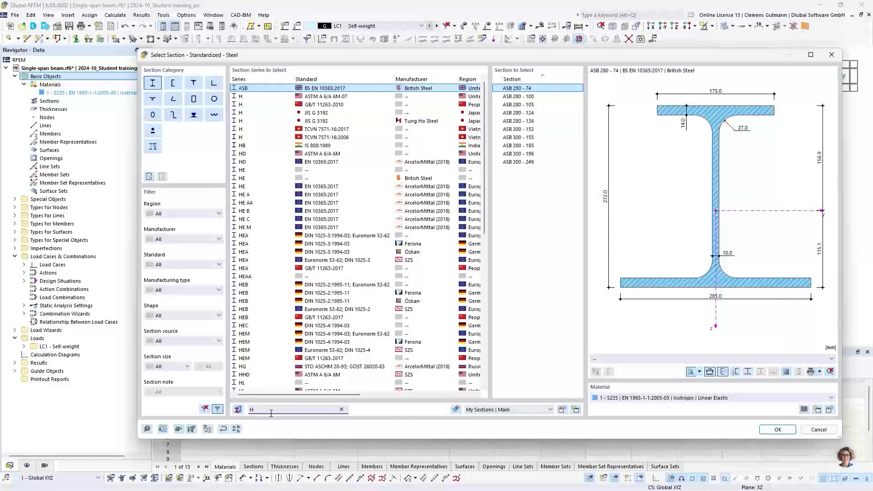
text(EA)
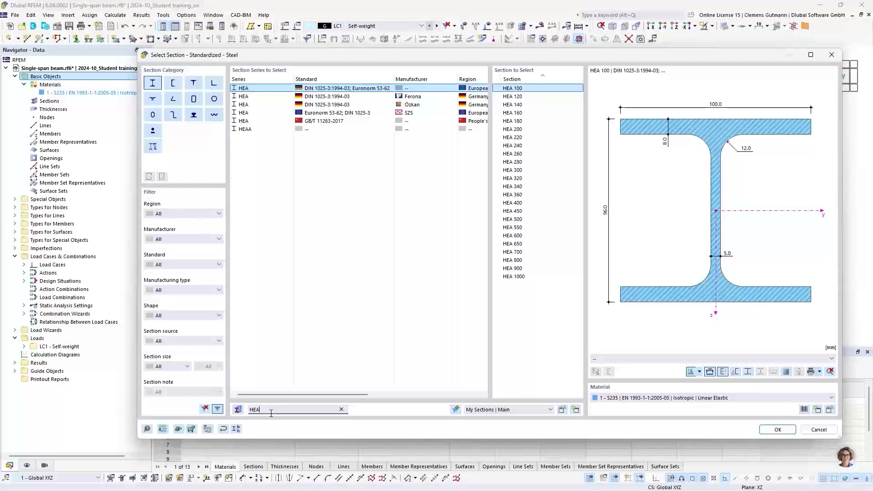
text( 200)
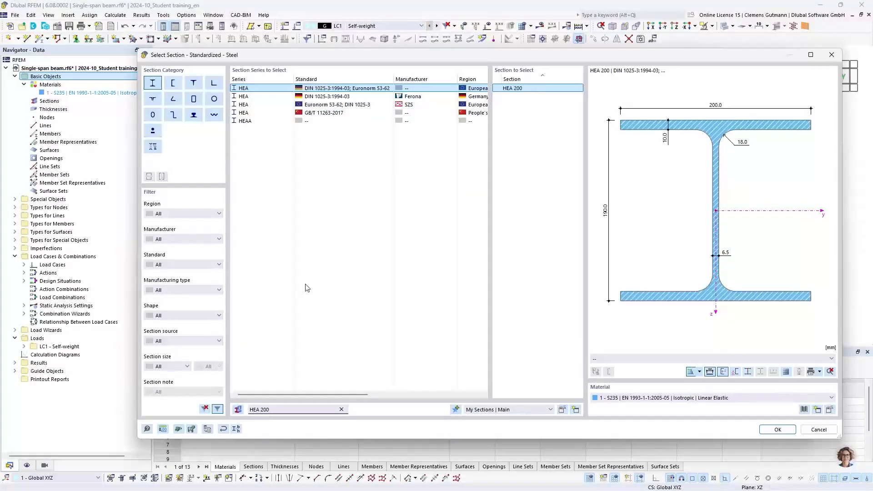
click(326, 108)
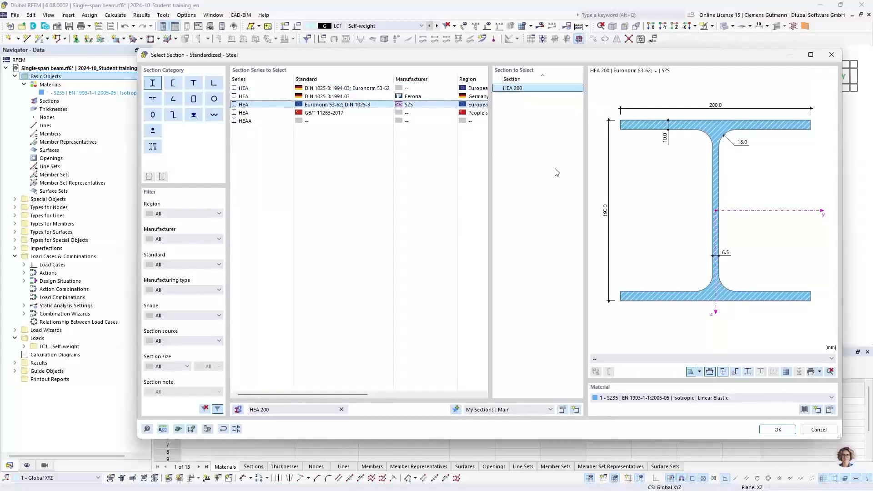
click(777, 429)
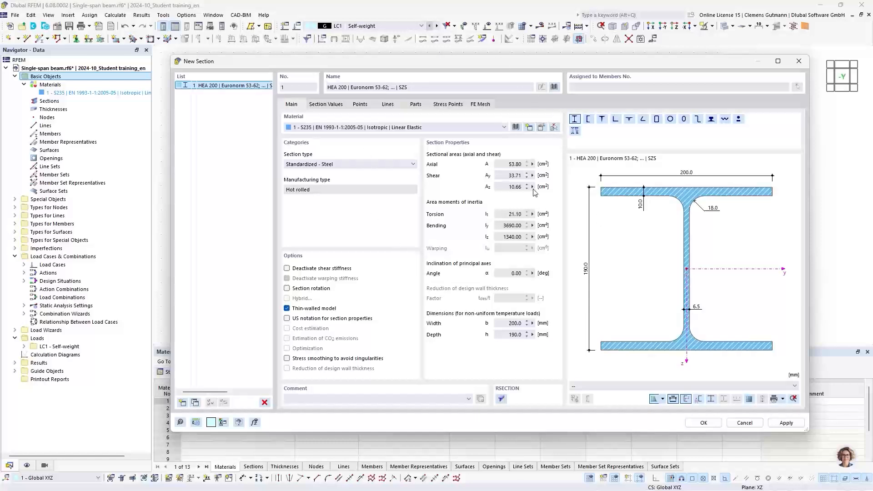
Review the HEA 200's section values, points, lines, parts and stress points, confirm the section, and expand the sections in the navigator
click(324, 105)
click(357, 105)
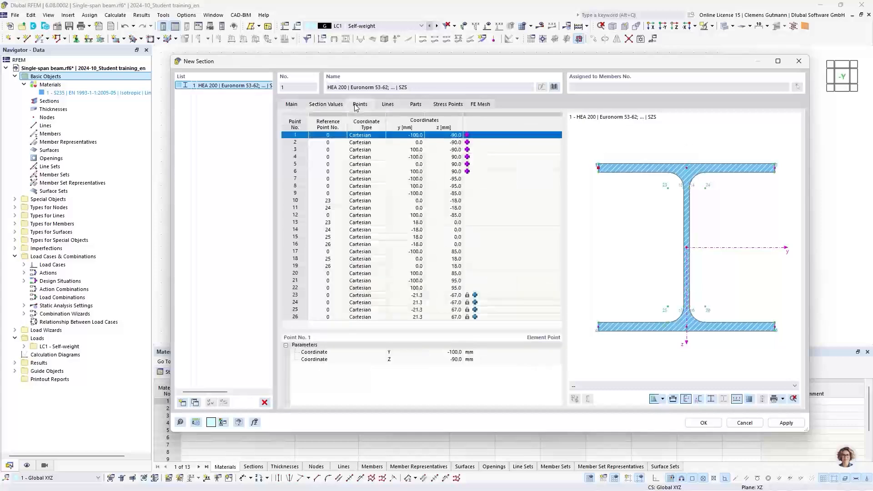
click(388, 106)
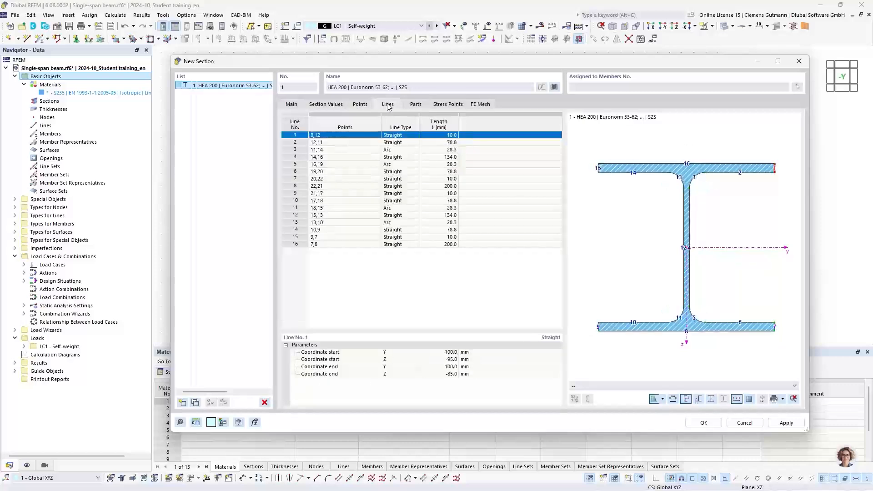
click(414, 105)
click(434, 106)
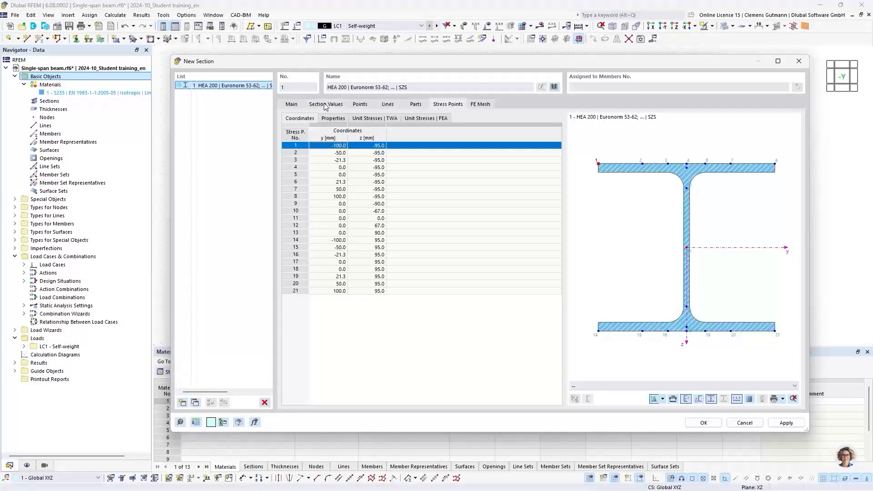
click(292, 106)
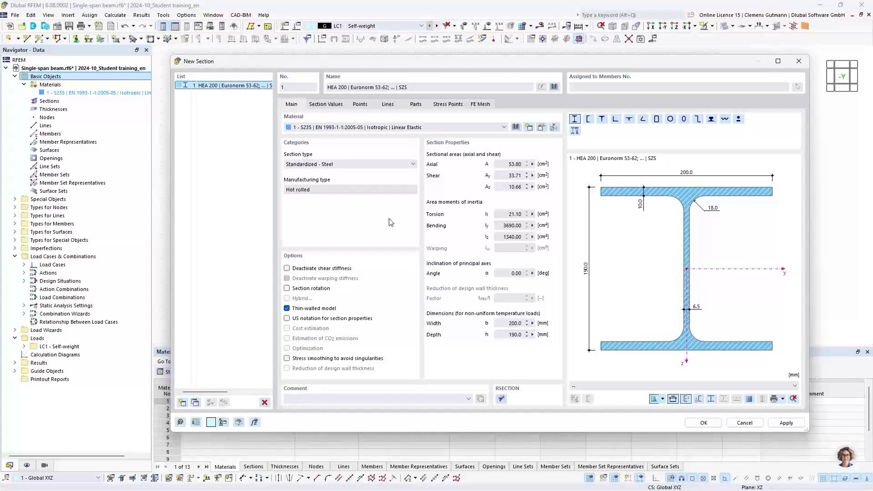
click(700, 423)
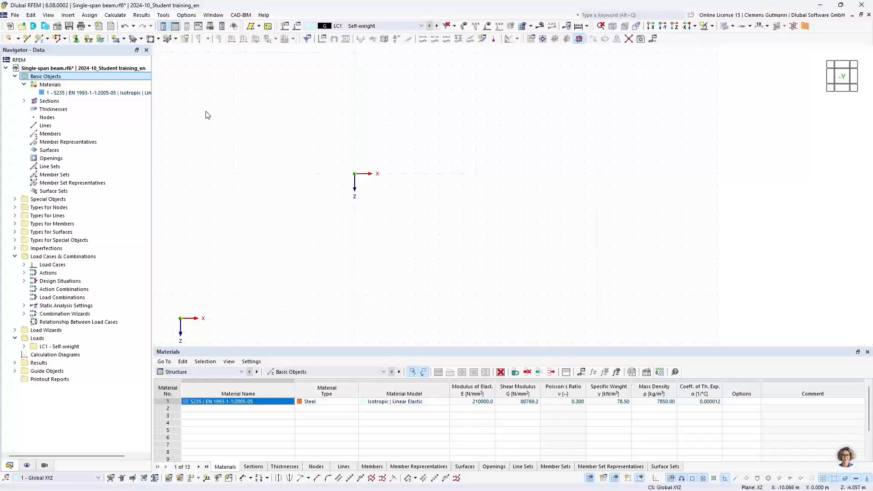
click(24, 102)
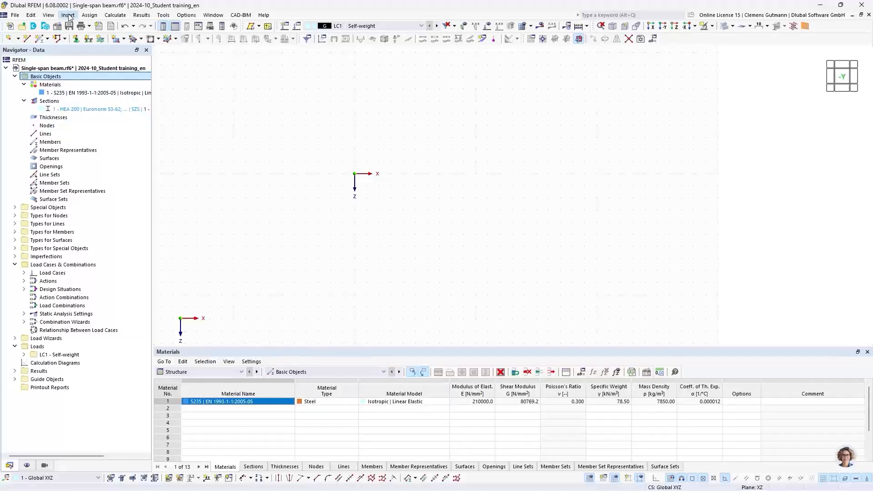
Place a node at the global origin, X 0.000 m and Z 0.000 m, and expand the nodes in the navigator
click(11, 41)
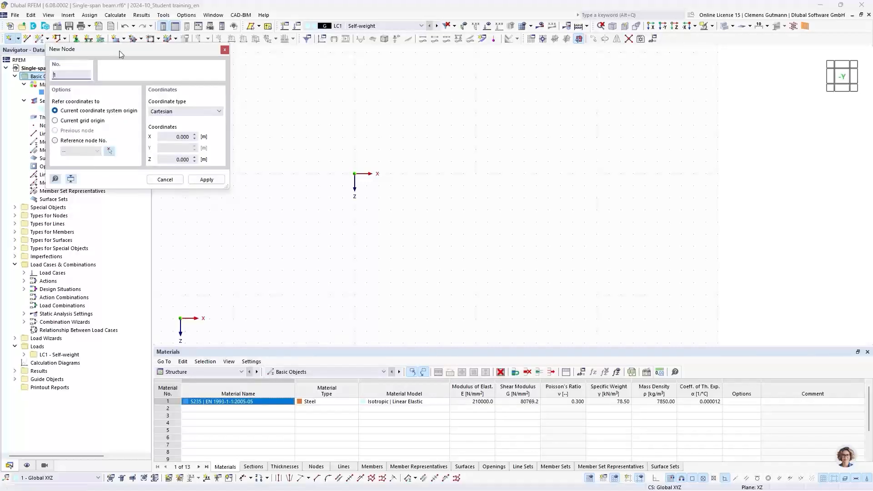
drag(119, 50, 99, 62)
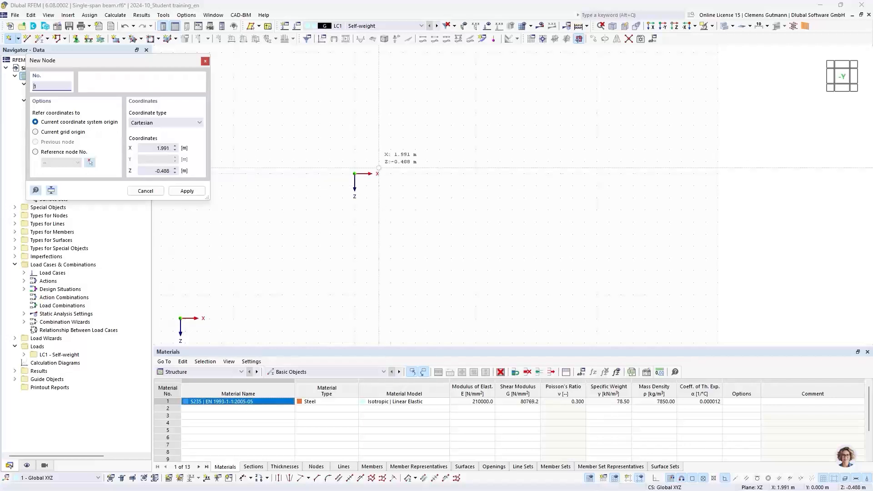
click(354, 174)
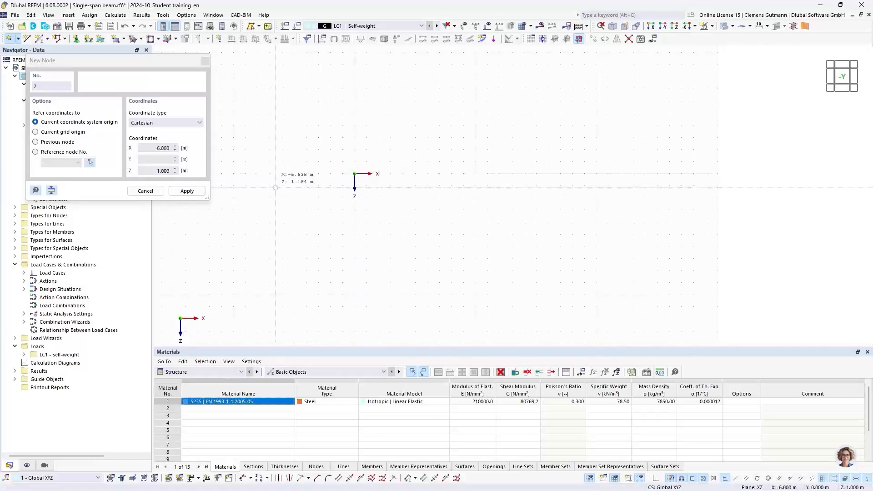
click(145, 191)
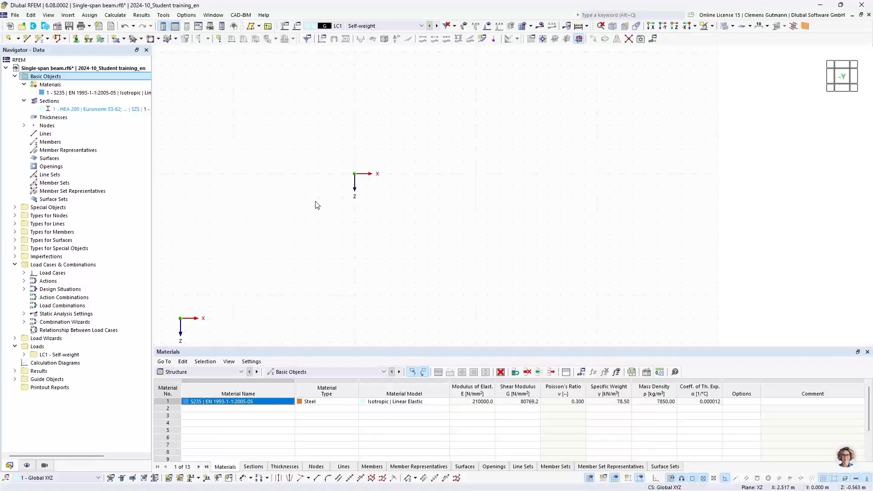
click(23, 126)
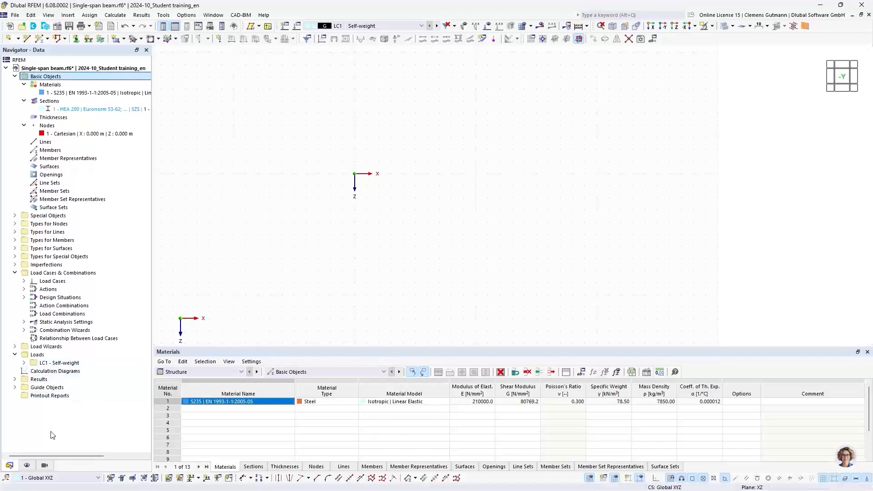
Hide the global X, Y, Z coordinate system shown at the zero point, and return to the model data in the navigator
click(27, 466)
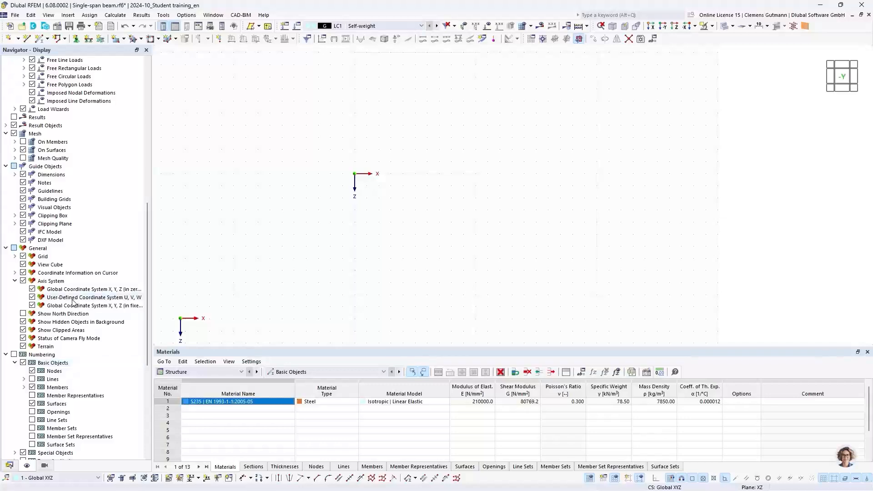
scroll(89, 244, up, 5)
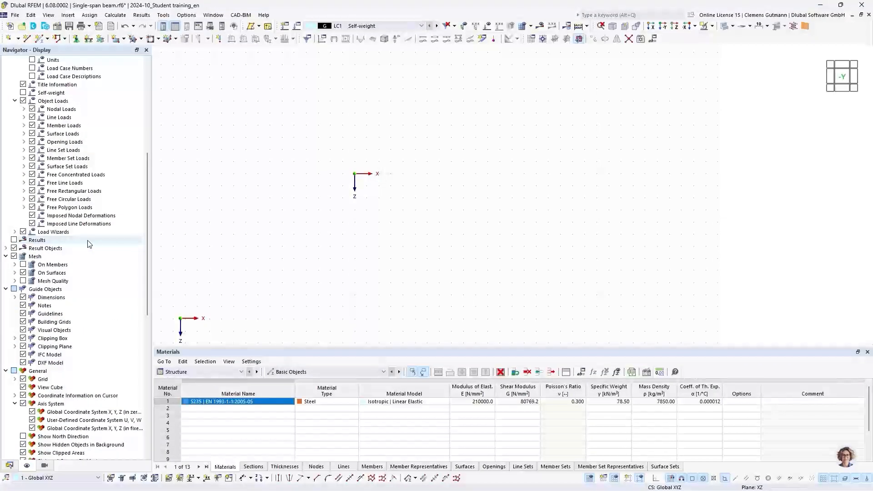
scroll(90, 244, up, 3)
scroll(89, 244, up, 6)
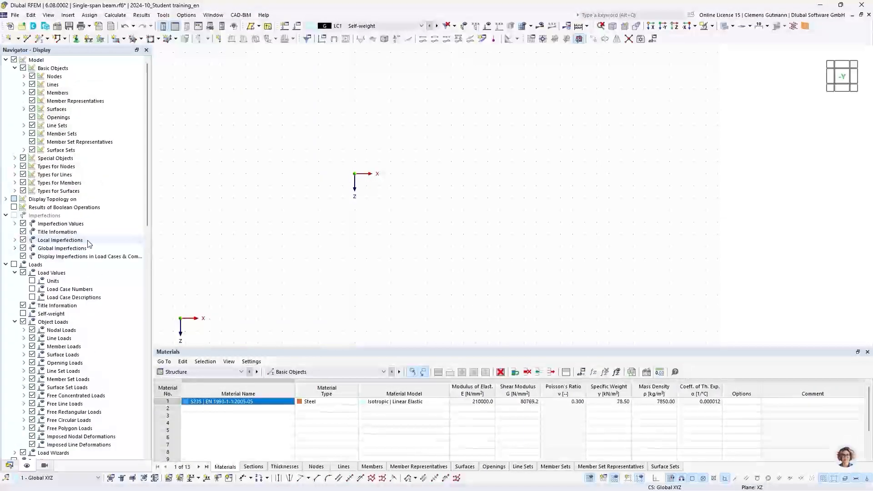
scroll(89, 244, down, 7)
scroll(89, 244, down, 6)
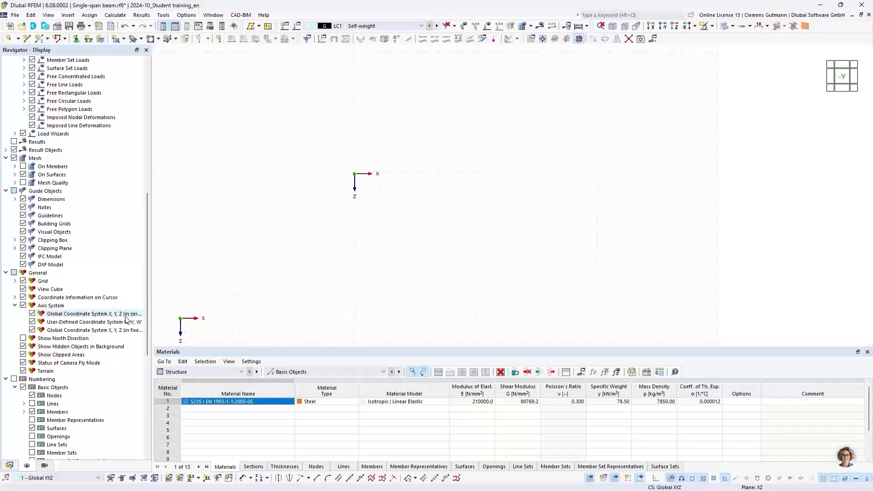
click(32, 314)
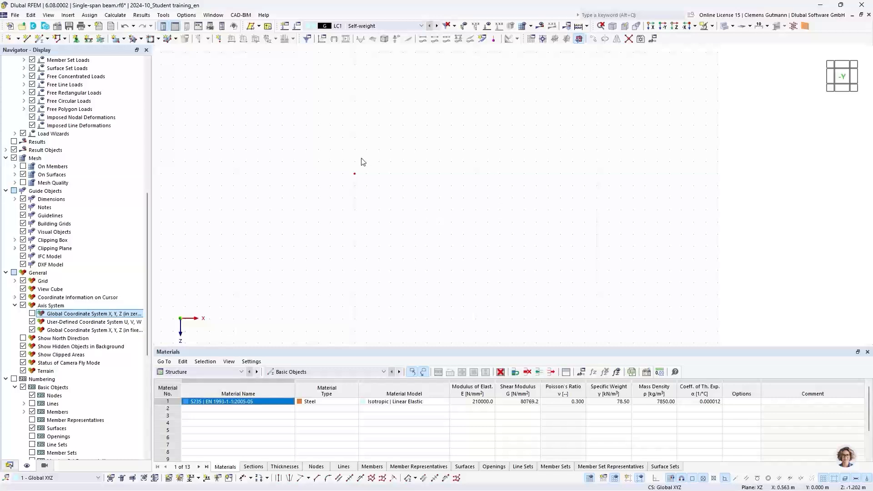
drag(337, 154, 386, 208)
click(312, 219)
click(12, 468)
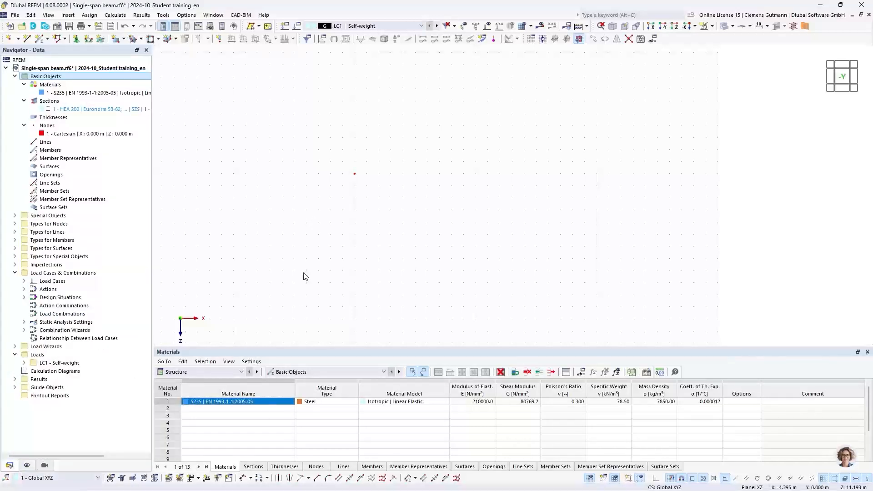
click(8, 40)
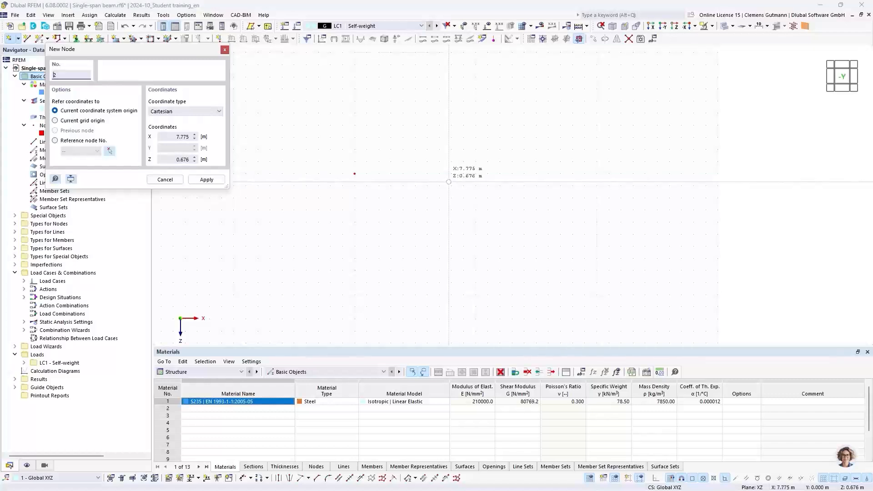
click(225, 50)
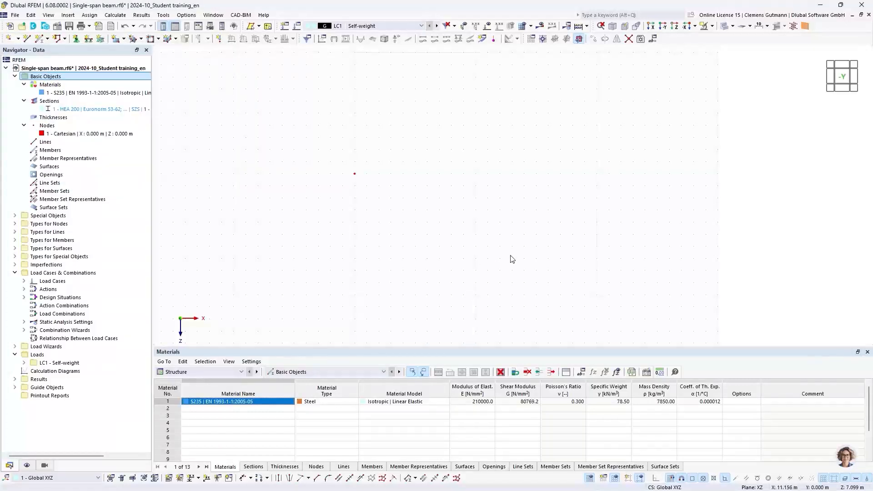
click(185, 16)
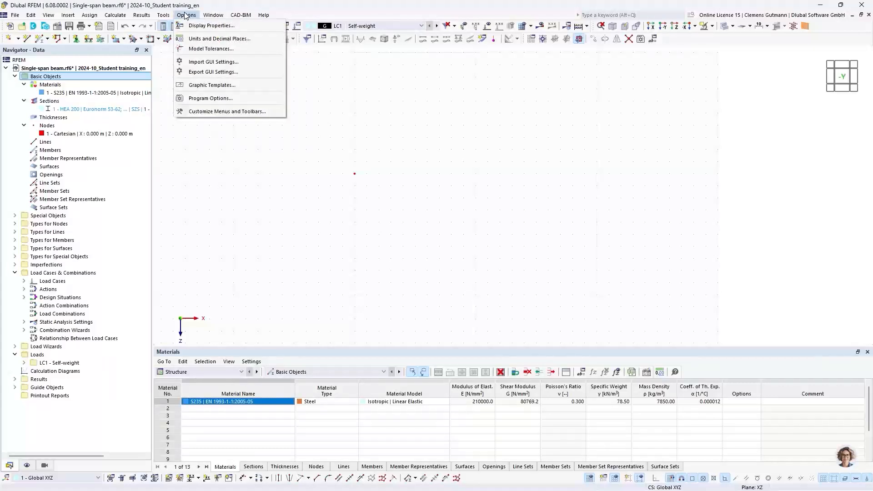
mouse_move(172, 16)
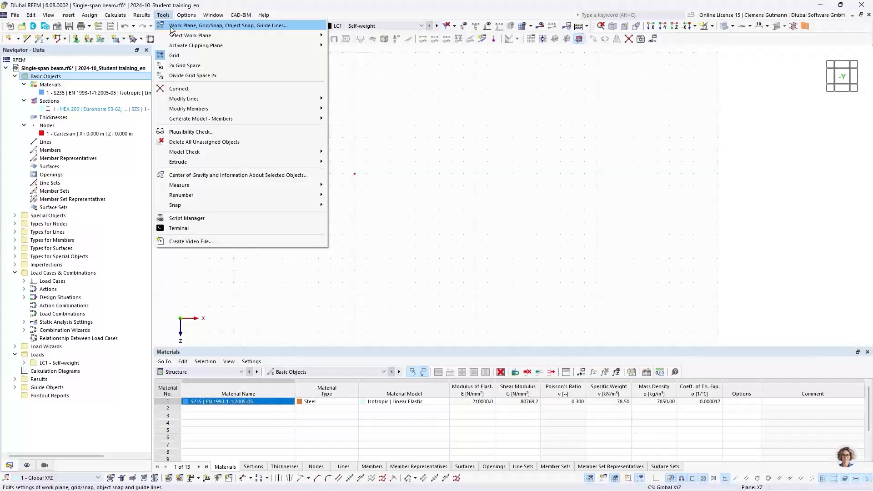
click(172, 26)
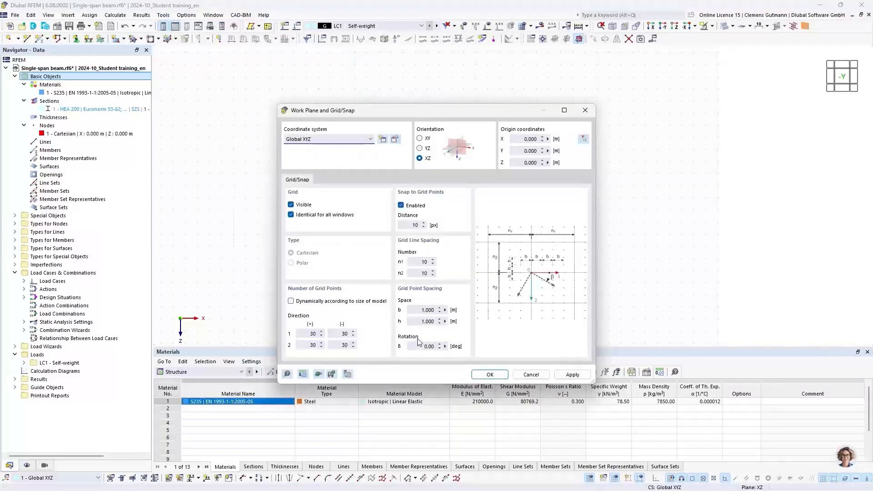
click(418, 313)
text(0,5)
key(Tab)
text(0,5)
key(Tab)
drag(425, 111, 296, 104)
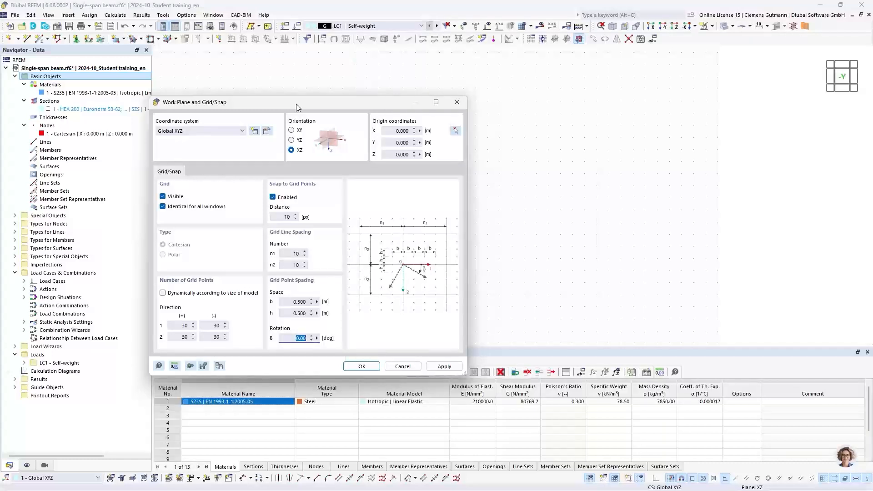
click(402, 366)
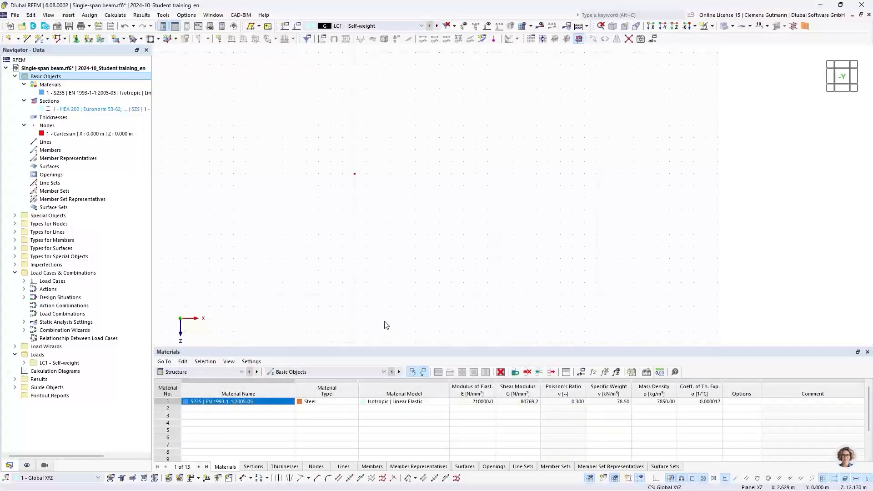
Make the materials table taller and review the table categories and the subcategories of the structure data
drag(365, 346, 373, 317)
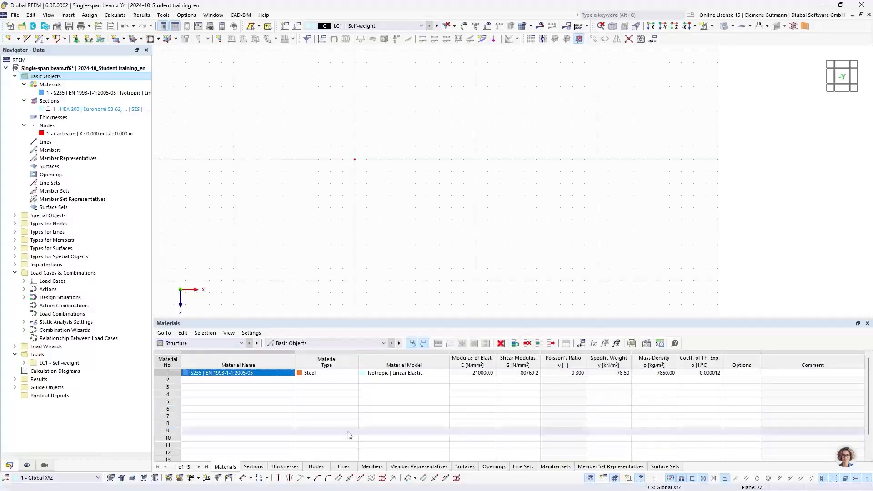
click(236, 341)
click(235, 341)
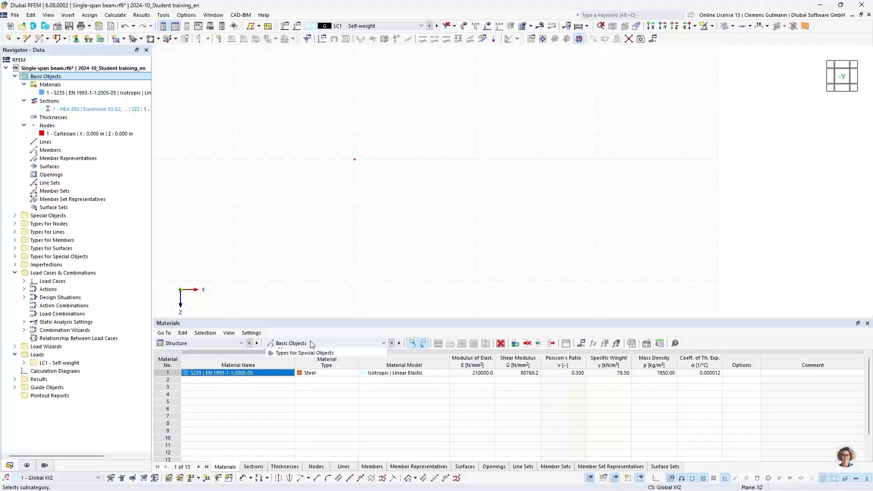
click(311, 343)
click(311, 343)
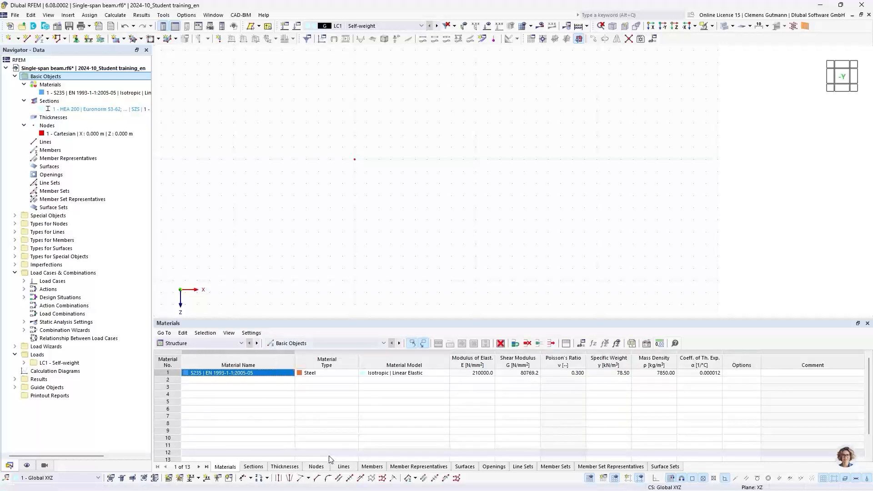
Add a second standard node at X 7.5 m and Z 0 m through the nodes table
click(327, 467)
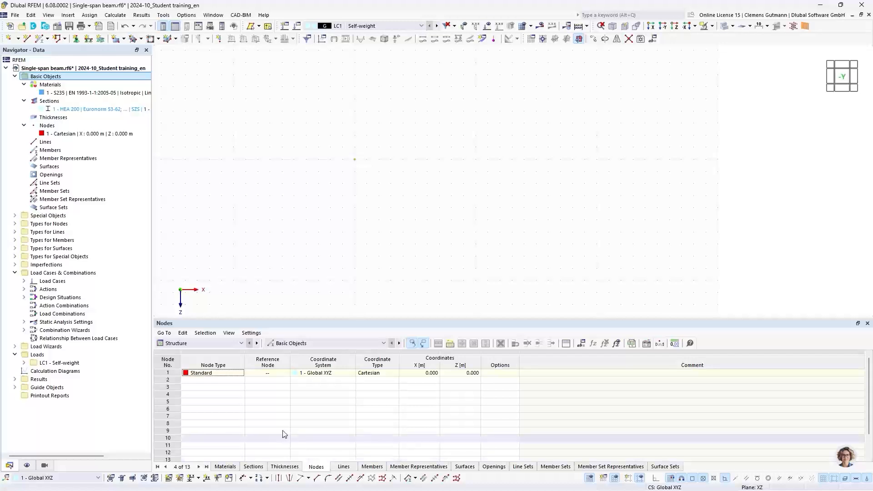
click(195, 380)
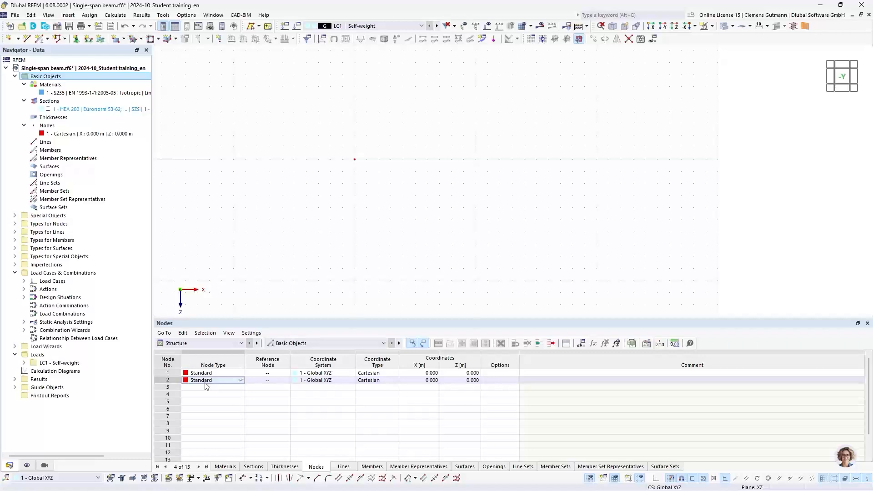
click(423, 381)
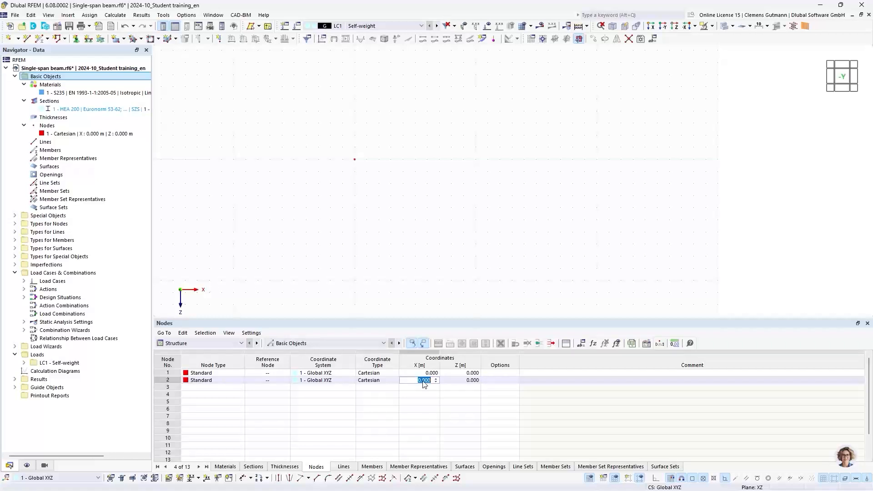
text(7.5)
key(Tab)
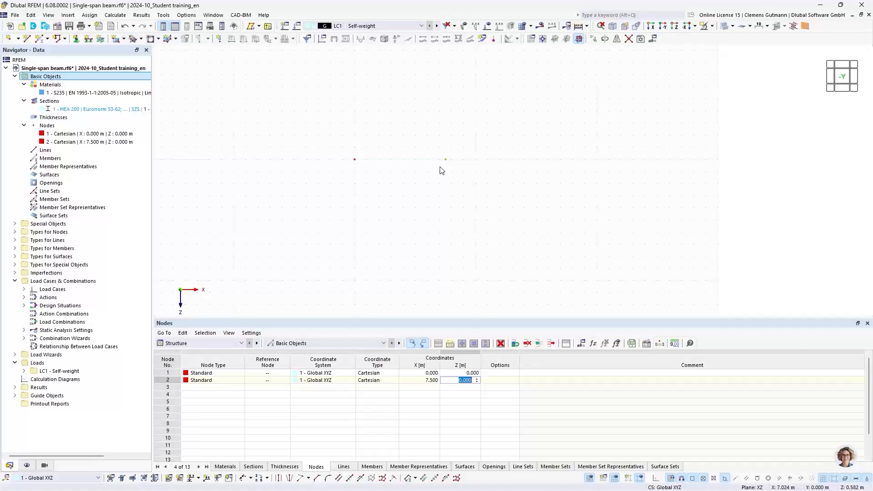
click(217, 388)
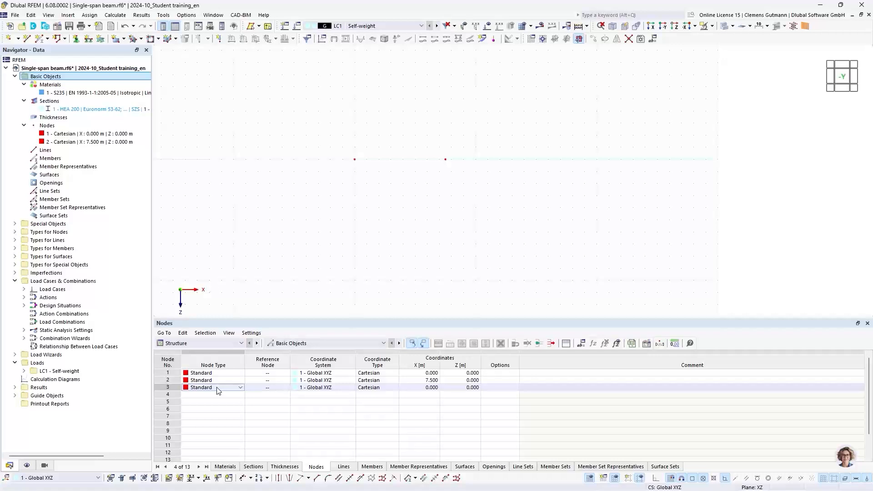
drag(430, 133, 469, 184)
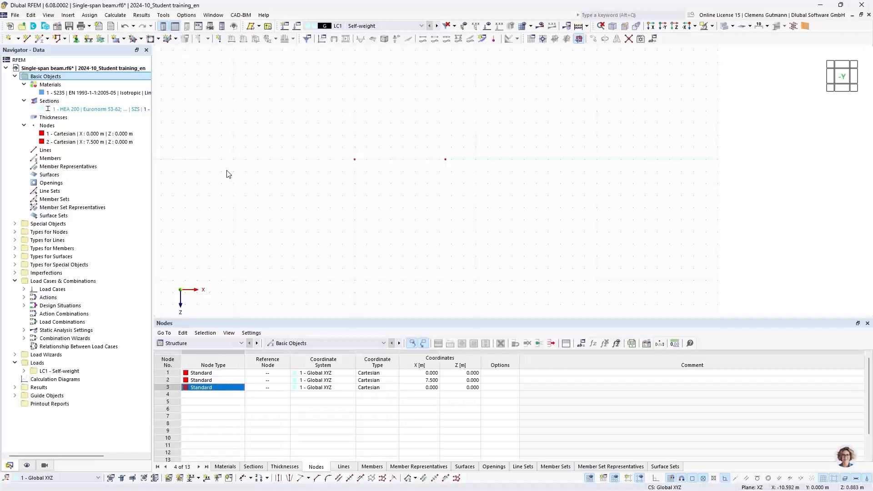
Create a polyline between nodes 1 and 2 by picking both nodes in the model
right_click(38, 152)
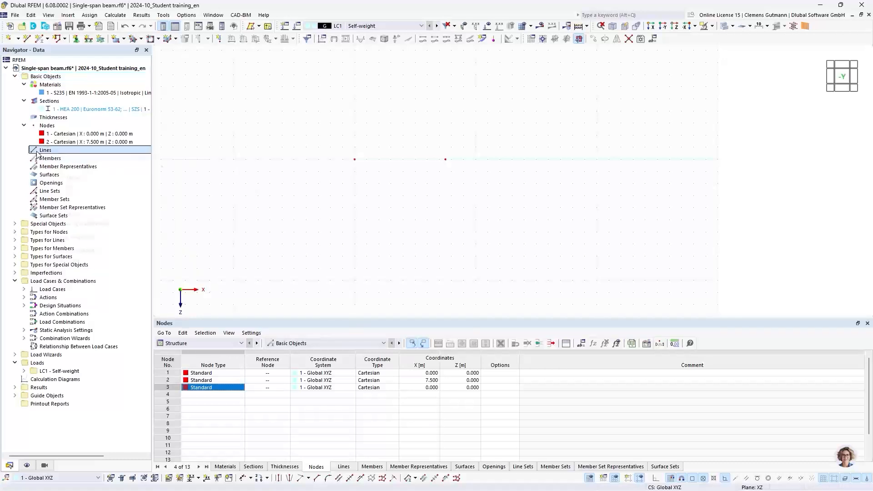
mouse_move(53, 173)
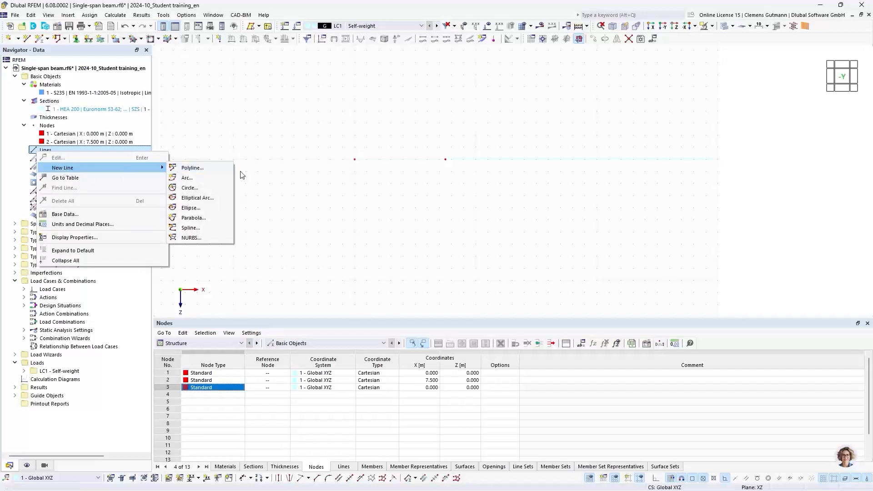
click(205, 170)
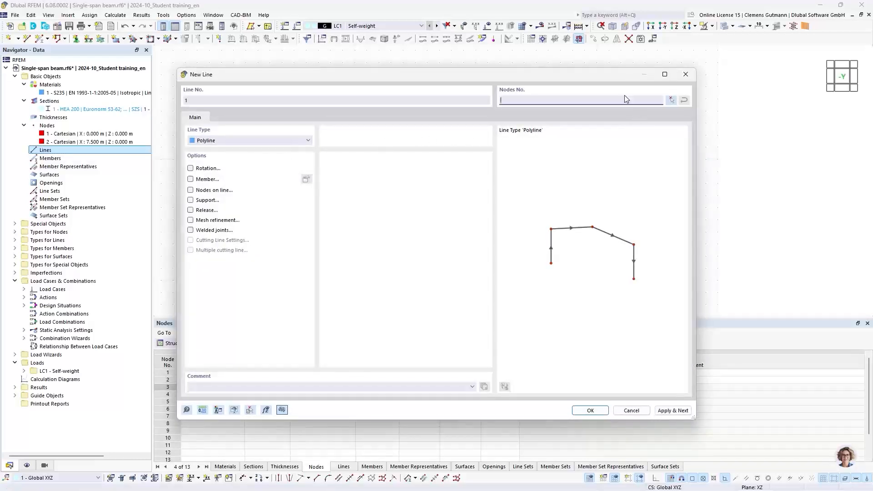
click(672, 100)
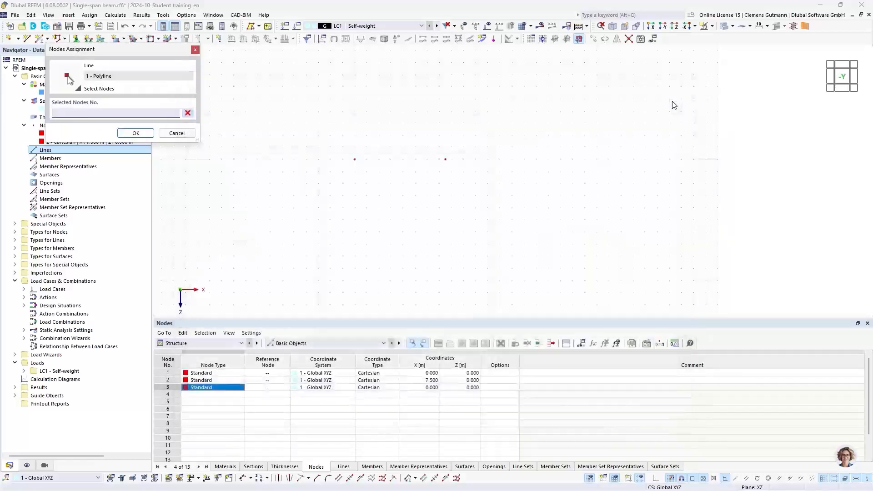
click(354, 159)
click(445, 160)
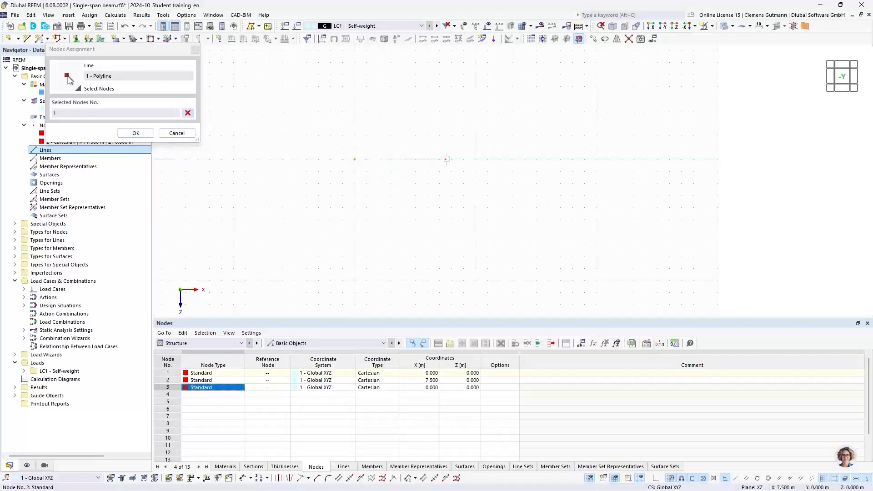
click(136, 133)
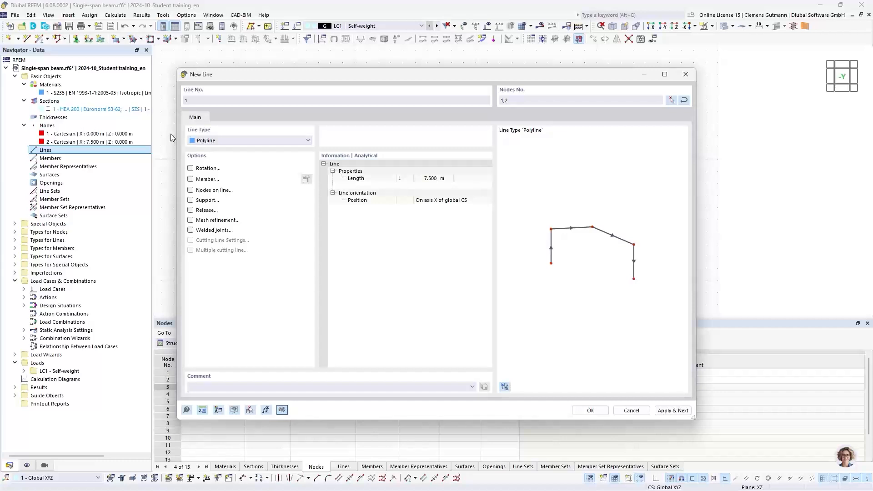
click(590, 411)
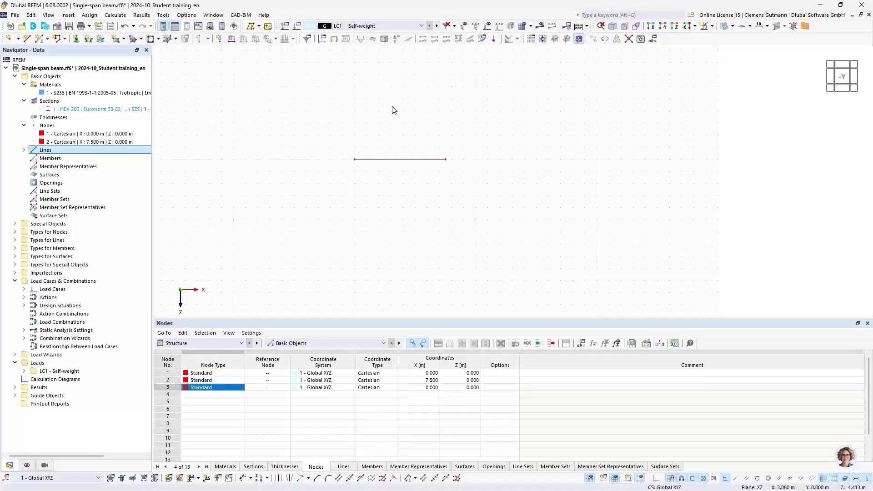
Open line 1 between the two nodes for editing and activate its member option to define a new member
right_click(52, 160)
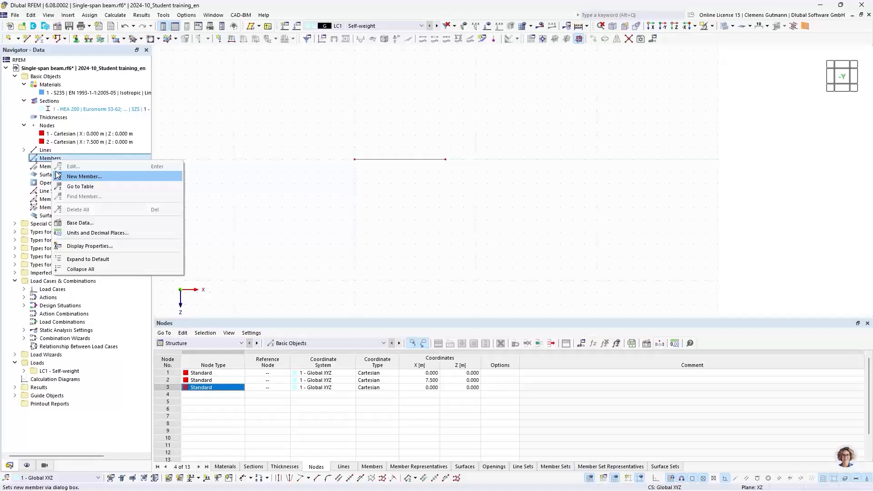
click(56, 174)
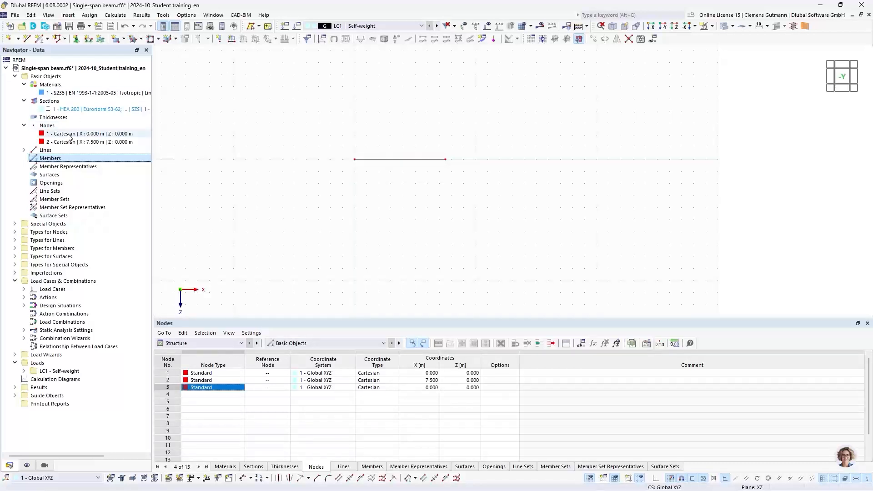
double_click(402, 162)
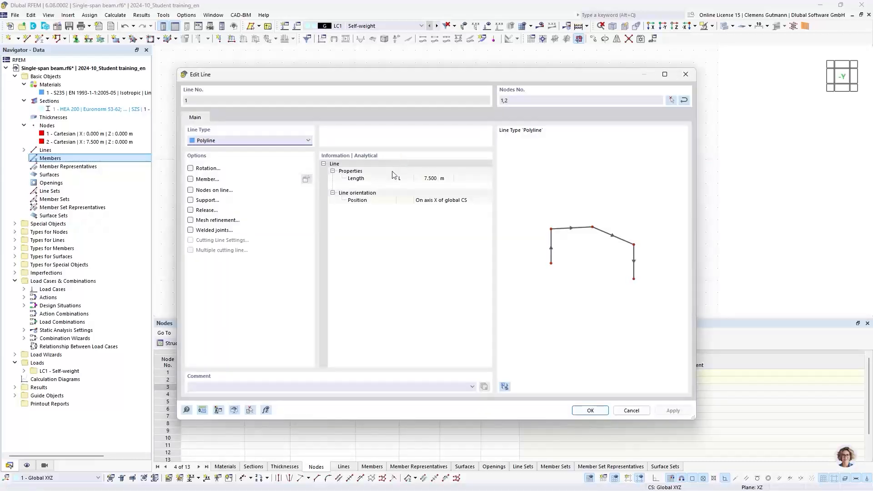
click(191, 179)
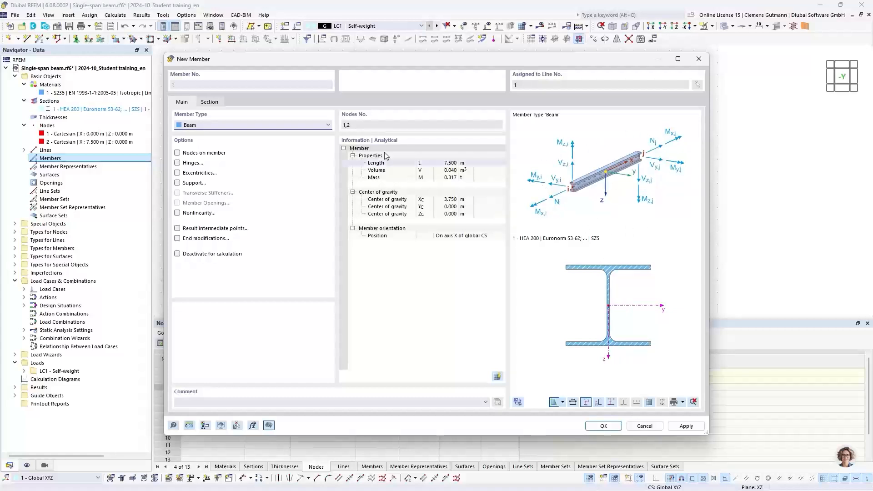
Try the Truss member type for the new member, and return the type to Beam
click(210, 126)
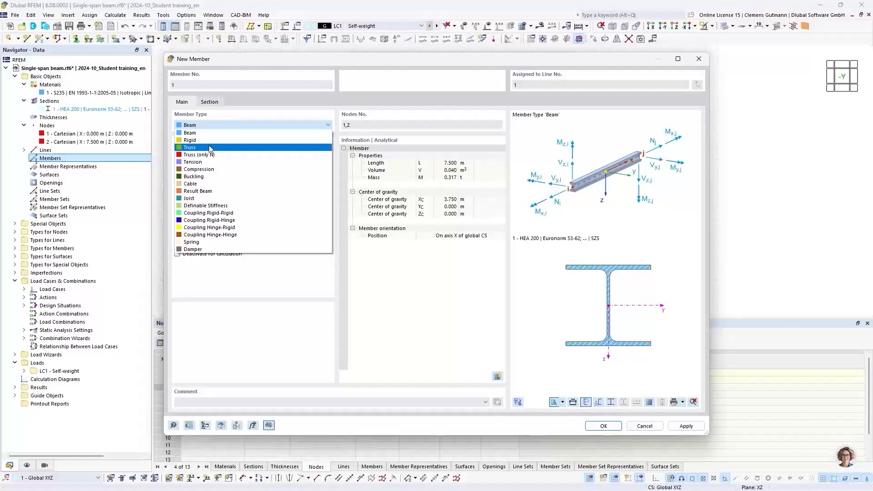
click(210, 148)
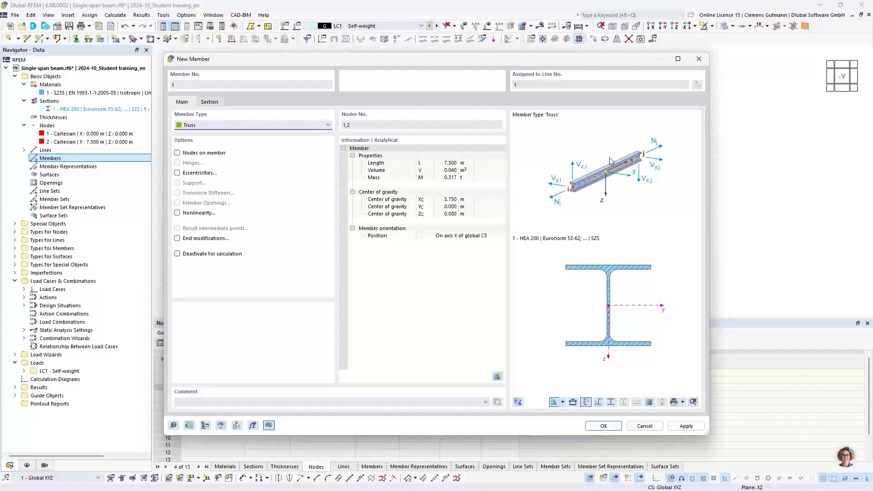
click(292, 125)
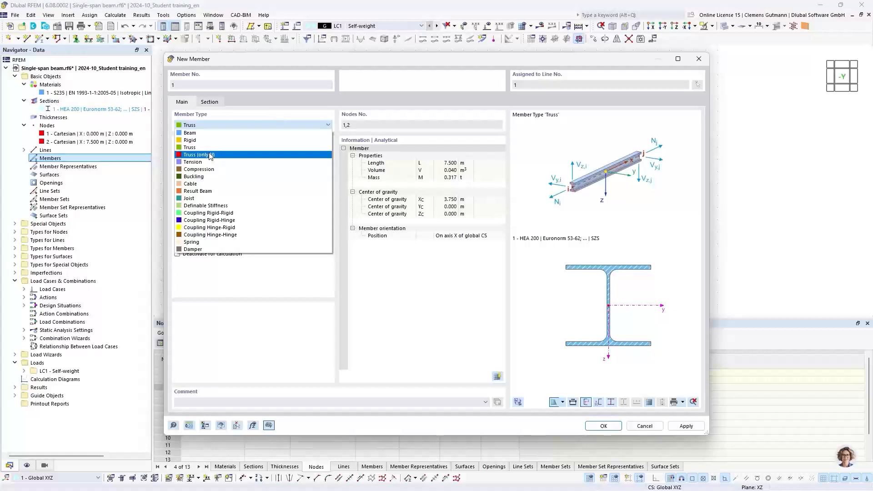
click(223, 135)
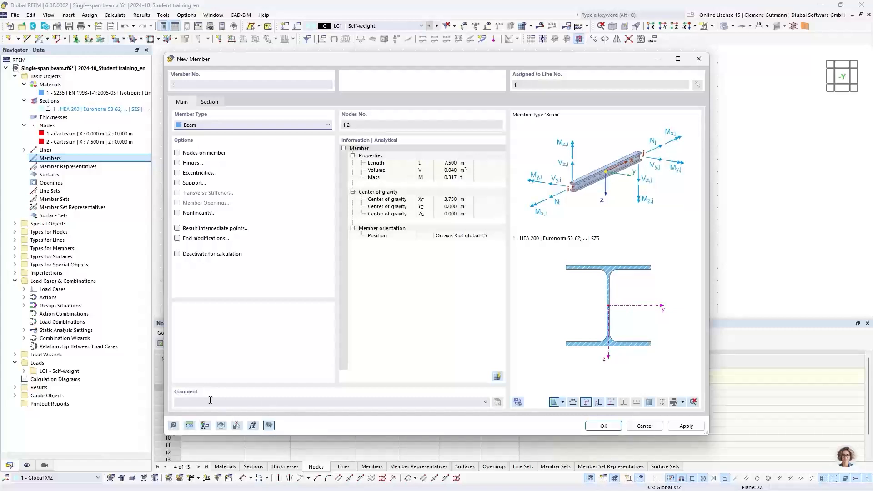
Read the online manual's member page on the available member types, including Beam, Rigid, Rib, Truss and Truss (only N)
click(173, 426)
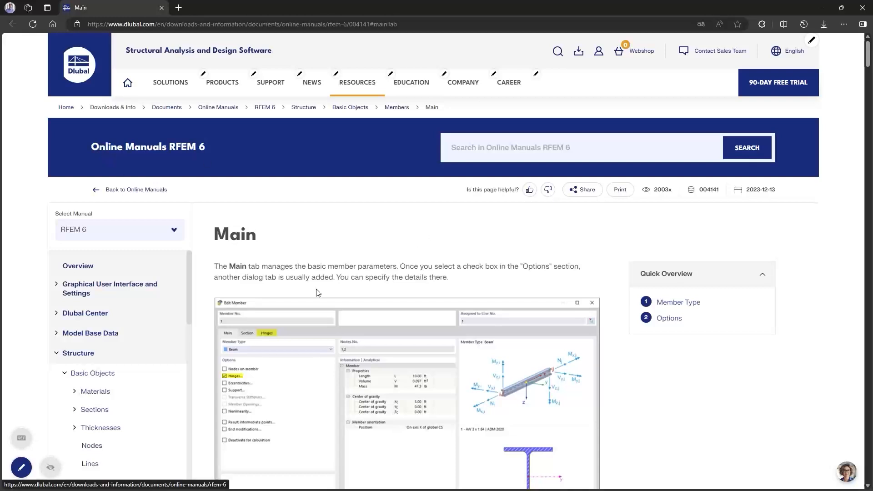
scroll(381, 291, down, 1)
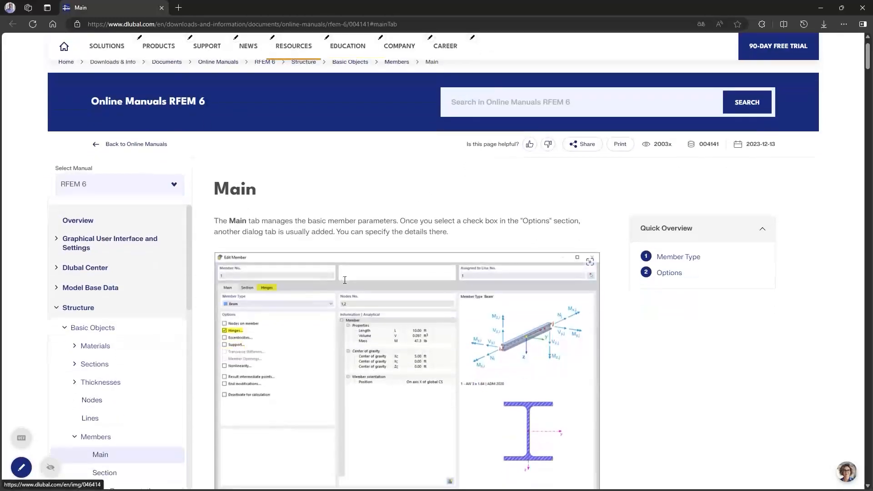
scroll(391, 295, down, 2)
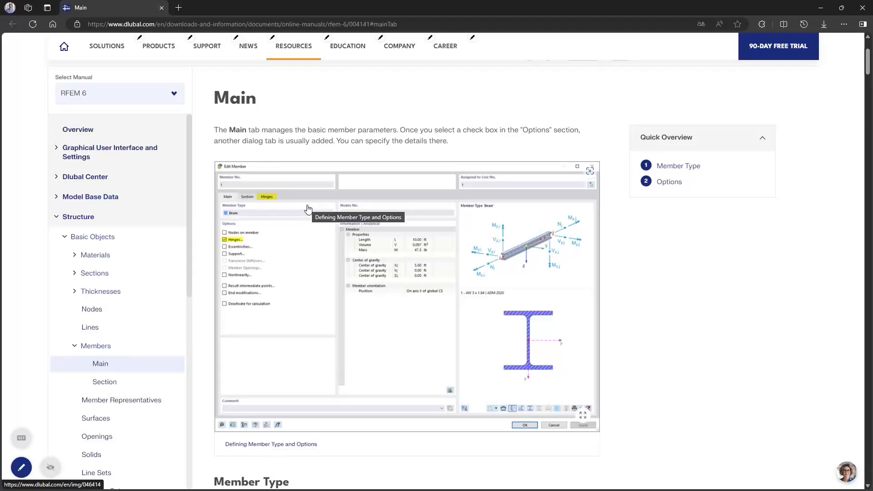
scroll(308, 208, up, 2)
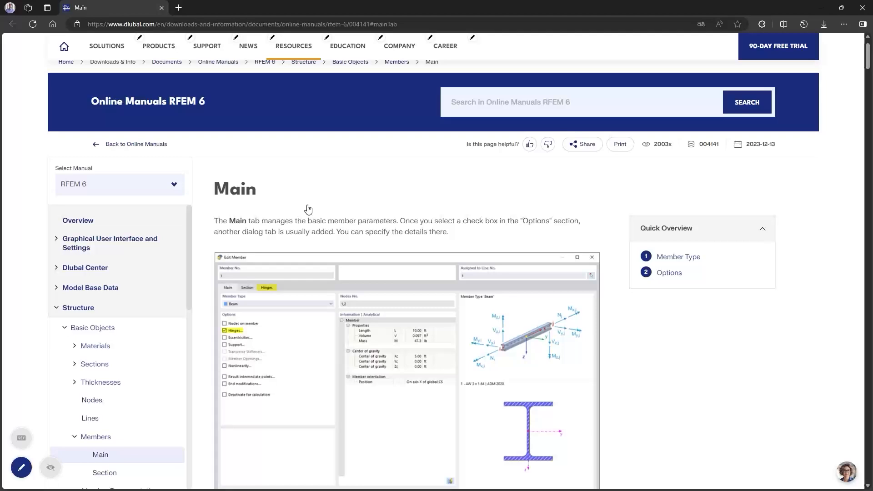
scroll(293, 278, down, 4)
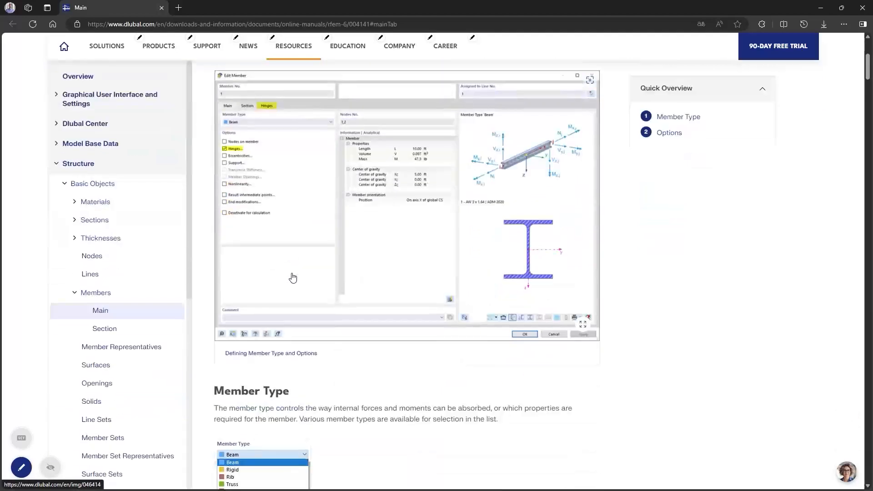
scroll(293, 278, down, 6)
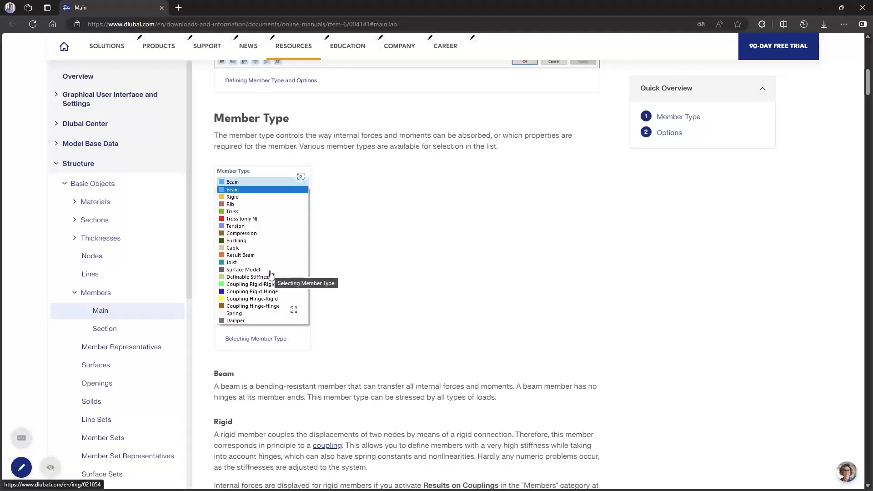
scroll(337, 222, down, 4)
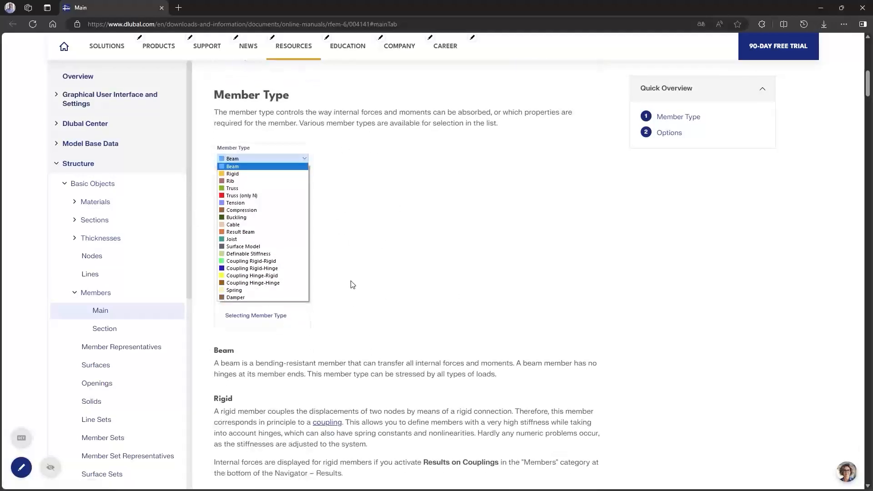
scroll(330, 318, down, 5)
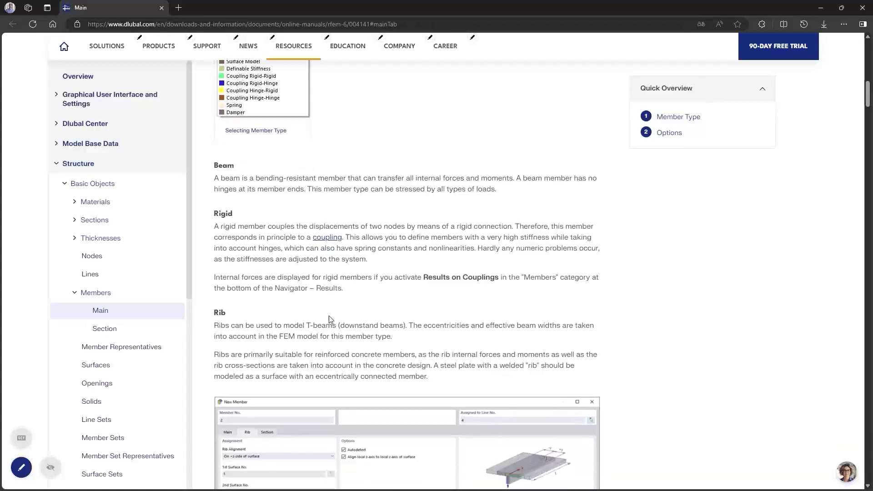
scroll(327, 323, down, 11)
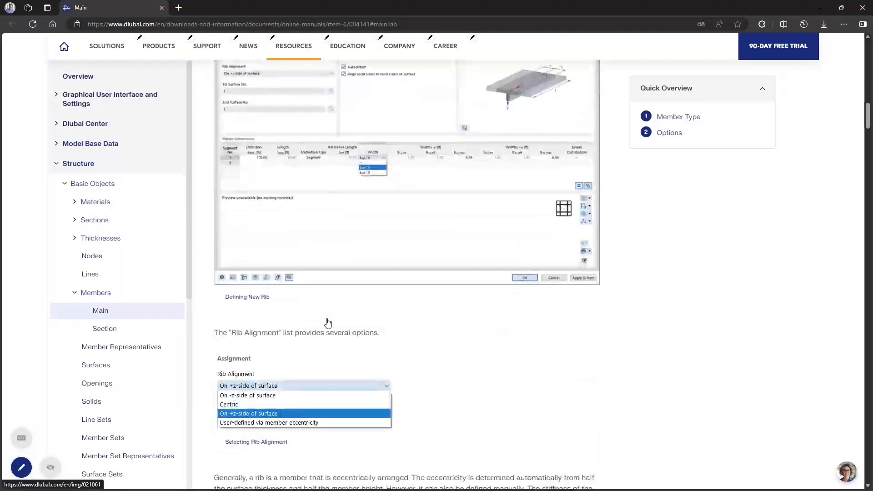
scroll(327, 323, down, 3)
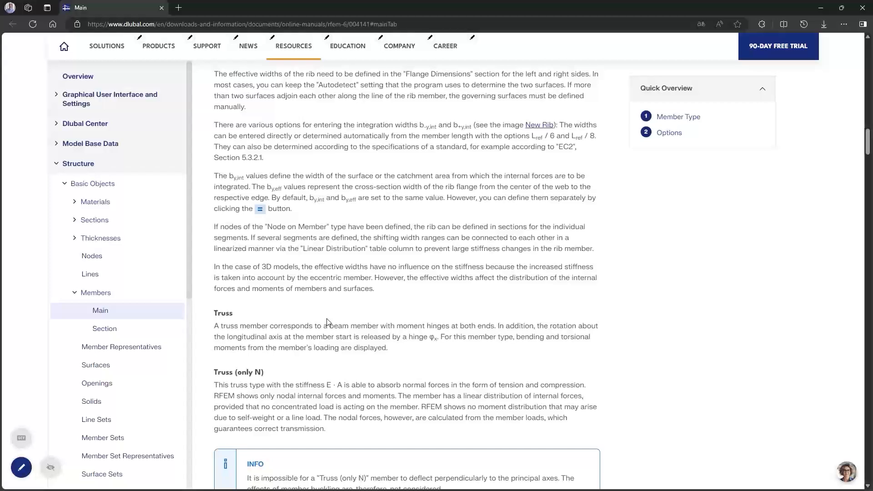
scroll(327, 322, up, 5)
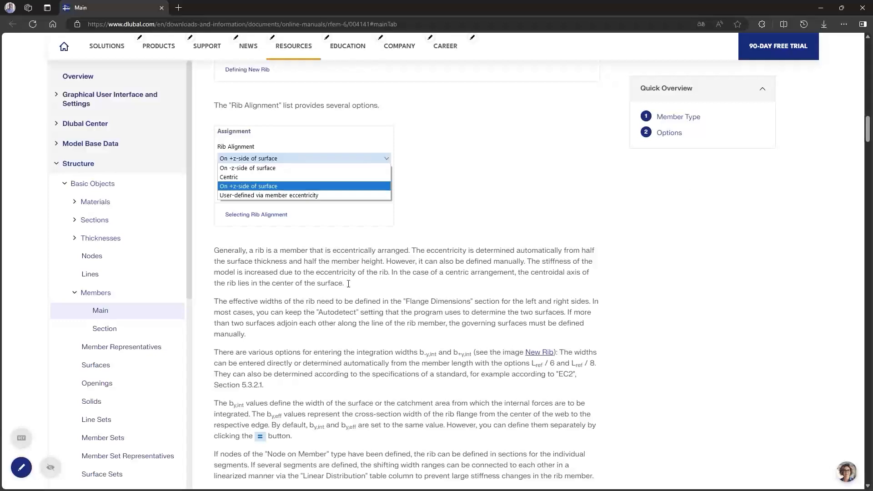
click(864, 7)
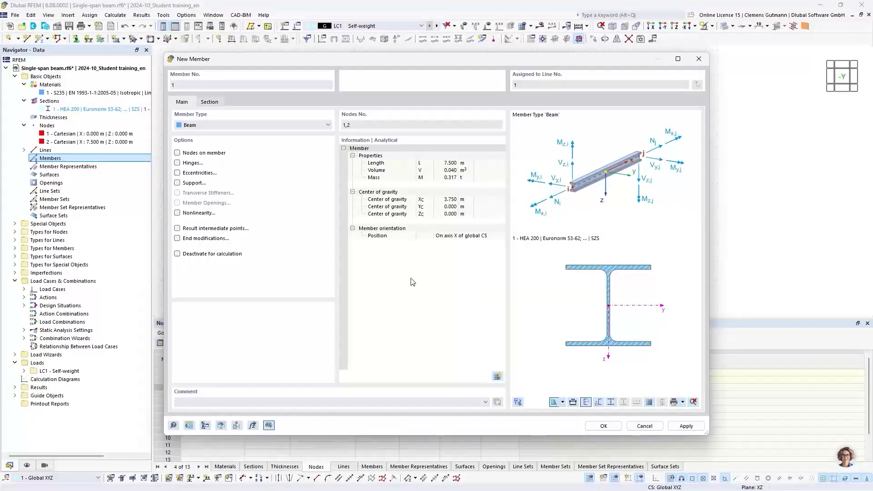
Create the member on line 1 as type Beam with section HEA 200 in S235 at the member start
click(270, 132)
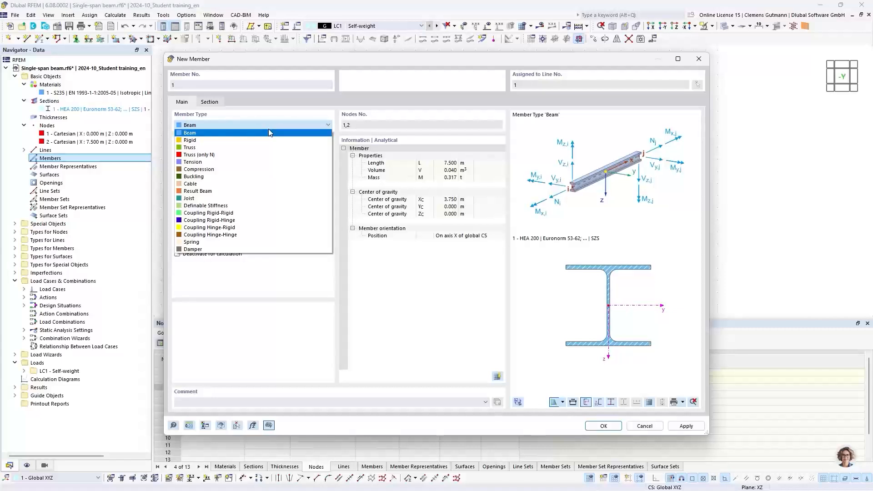
click(268, 131)
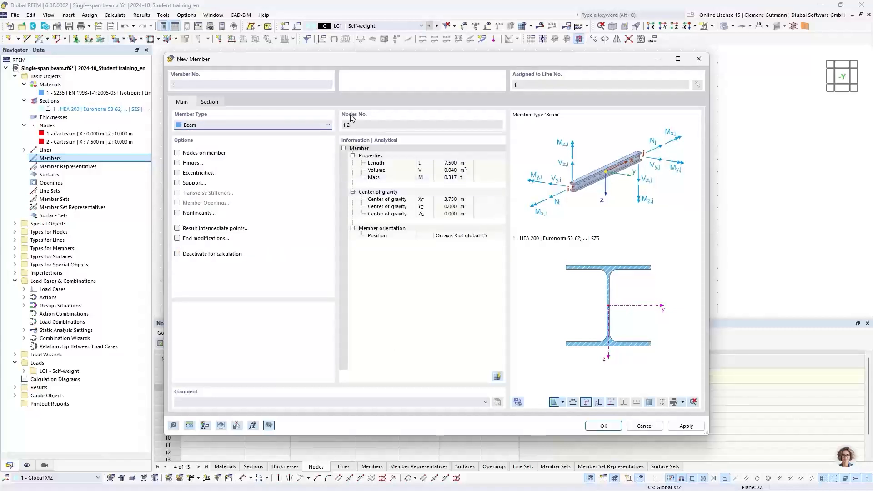
click(217, 105)
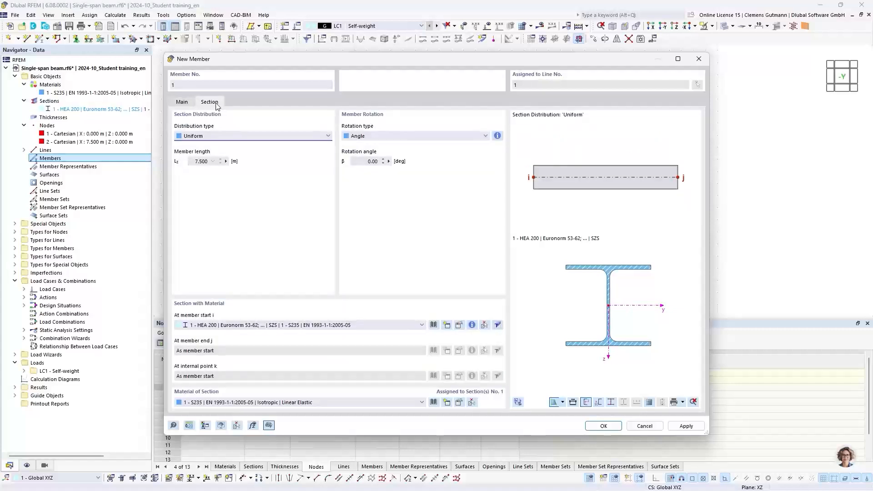
click(199, 328)
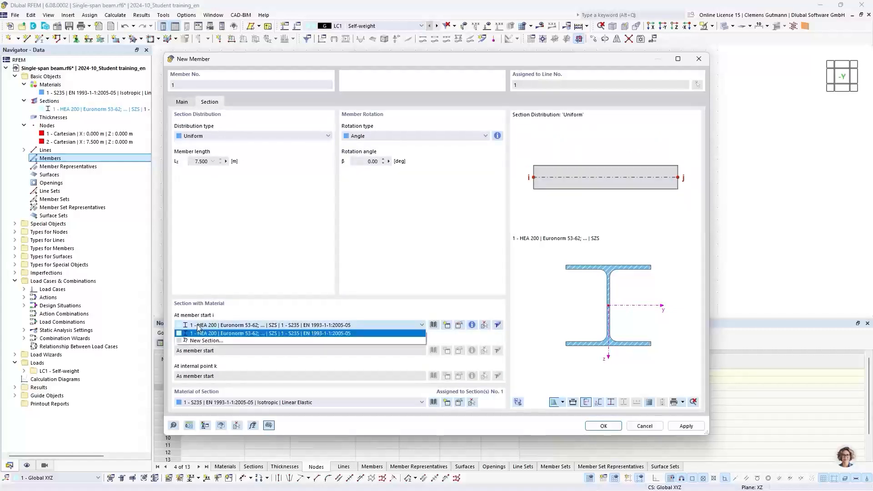
click(229, 336)
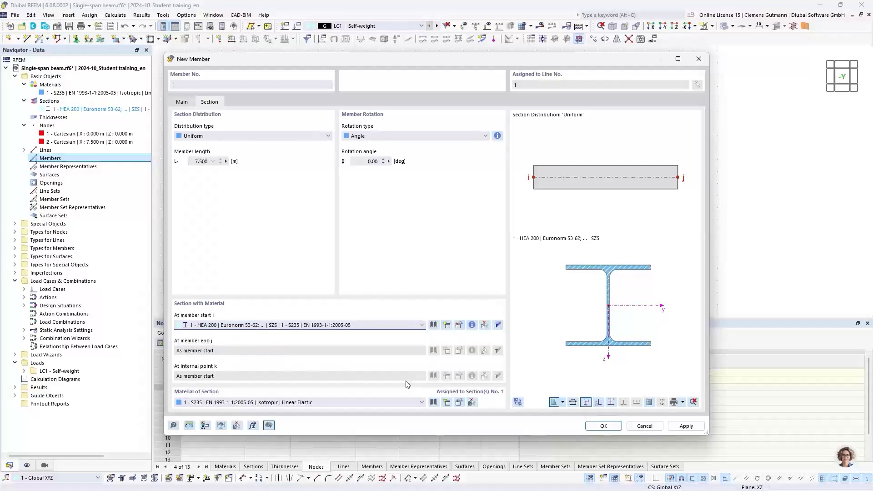
click(603, 427)
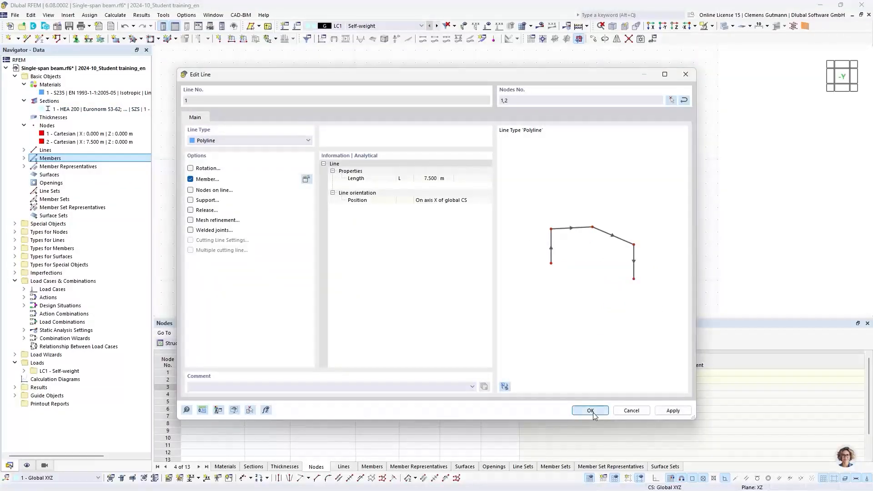
click(591, 411)
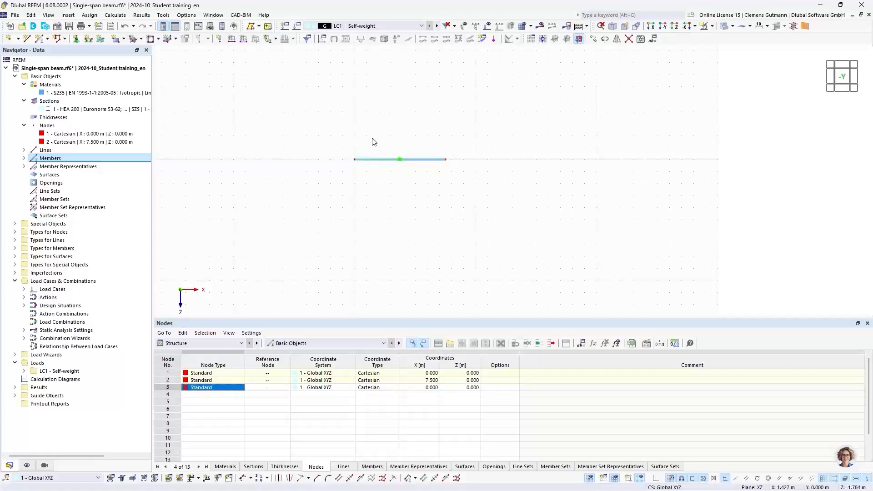
Change the display of the beam to the wireframe model
scroll(366, 142, up, 3)
scroll(335, 194, up, 2)
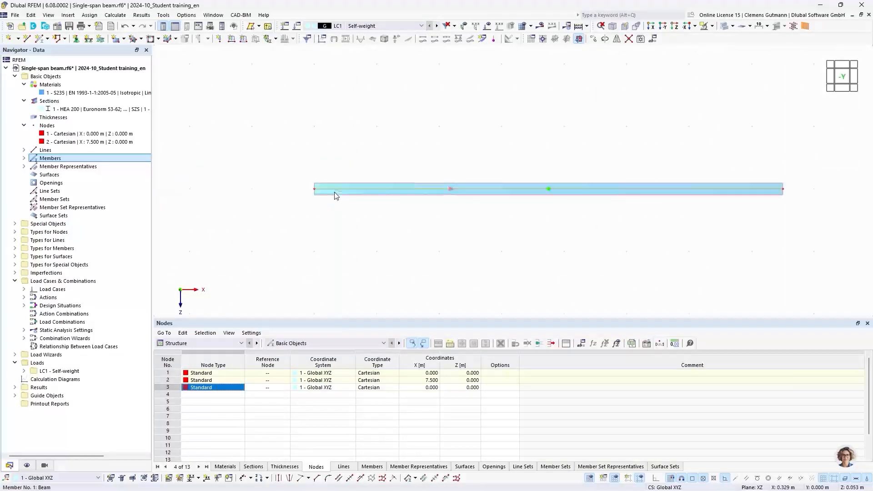
middle_drag(412, 220, 299, 211)
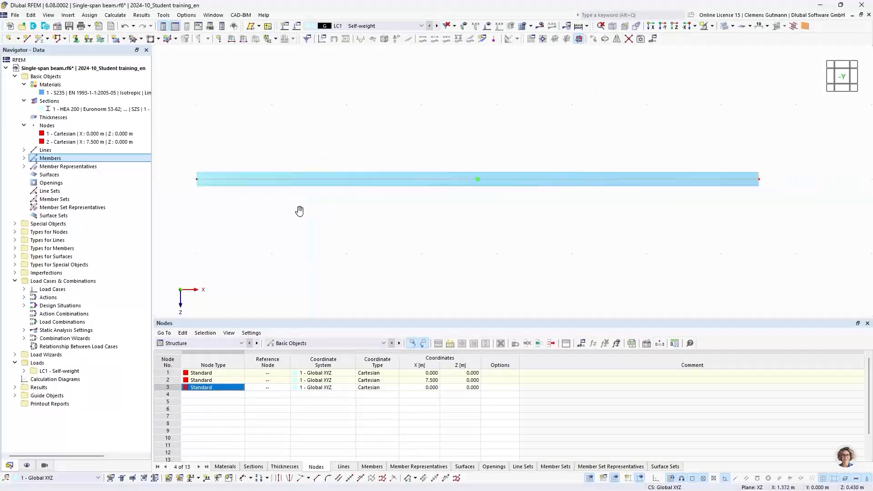
ctrl+middle_drag(237, 215, 322, 236)
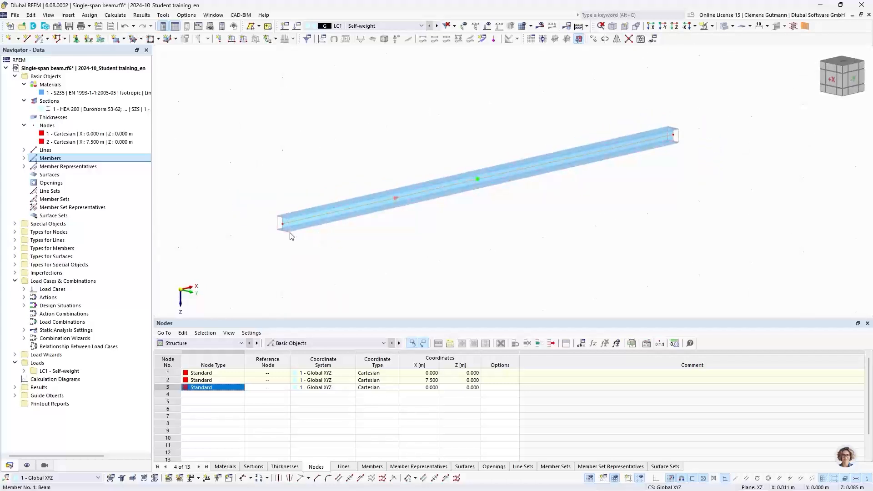
scroll(282, 222, up, 3)
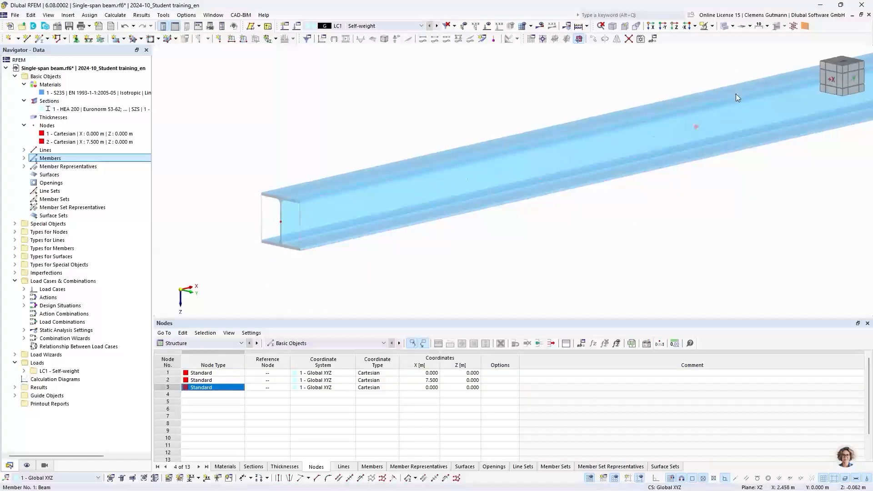
click(733, 28)
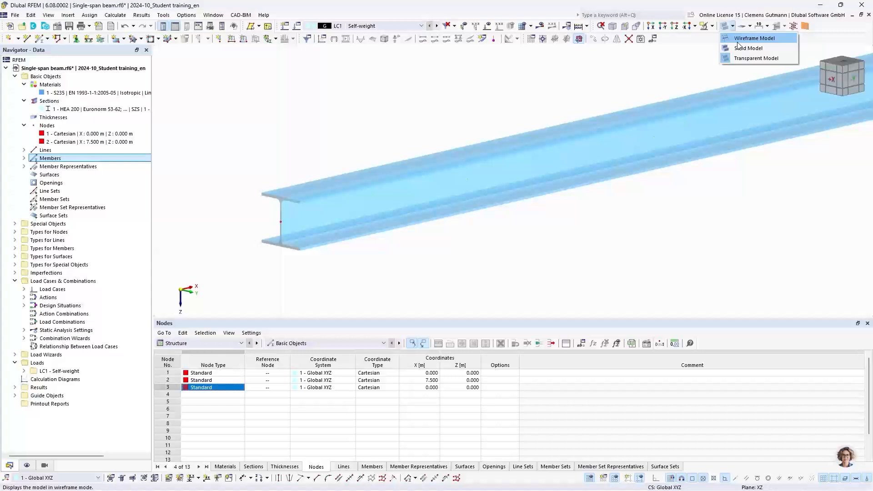
click(738, 41)
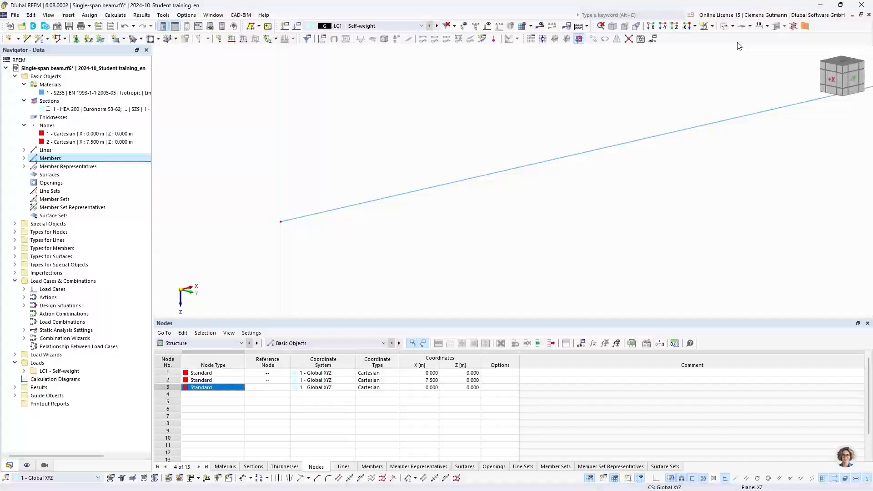
scroll(257, 169, down, 3)
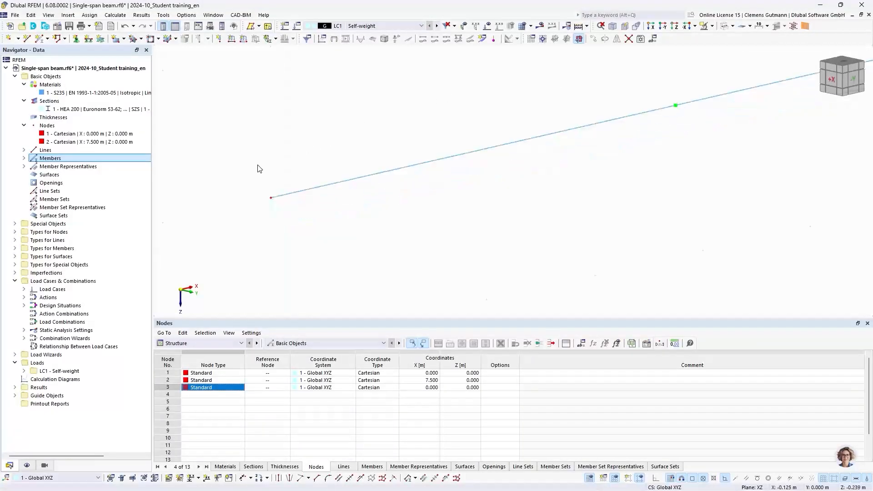
scroll(285, 151, up, 2)
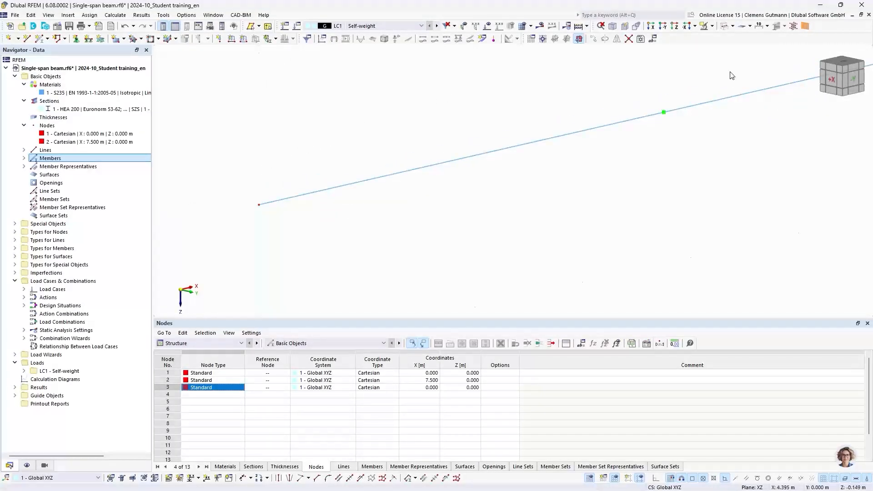
Display the beam as a solid model, switch it to the transparent solid model, and set the view to the -Y direction
click(726, 27)
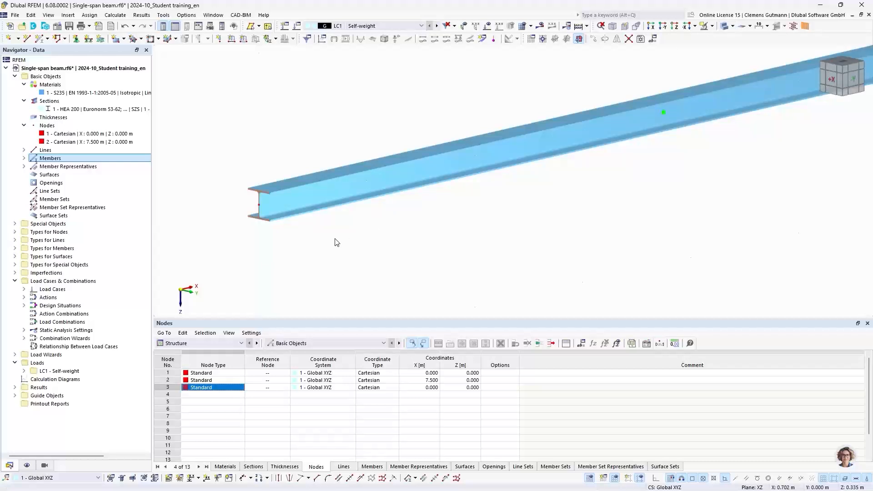
click(724, 27)
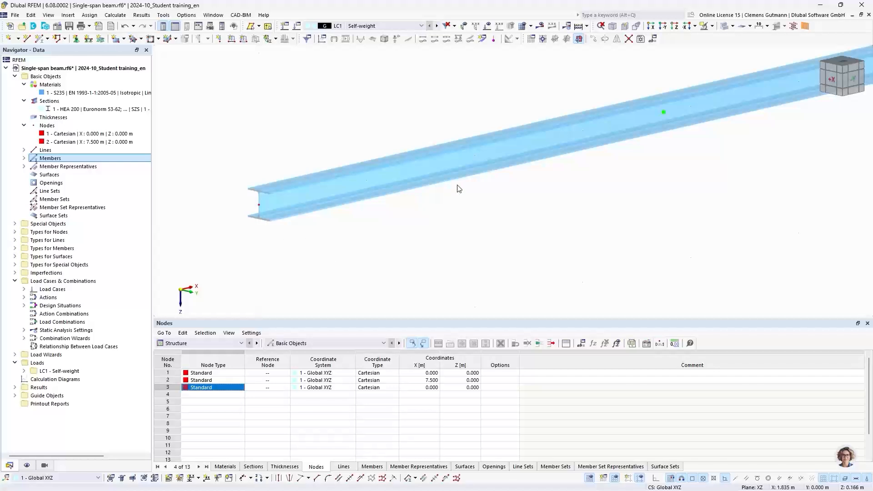
click(855, 85)
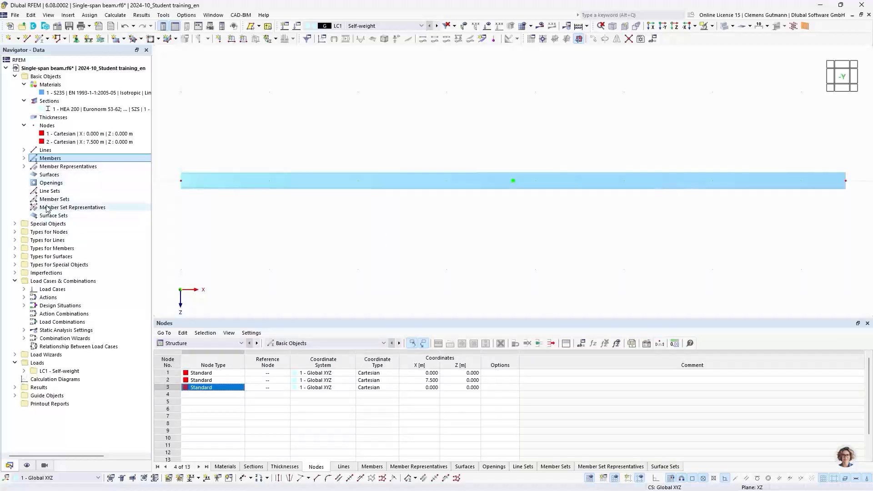
Assign the Hinged nodal support graphically to node 1 at the start of the beam
click(15, 233)
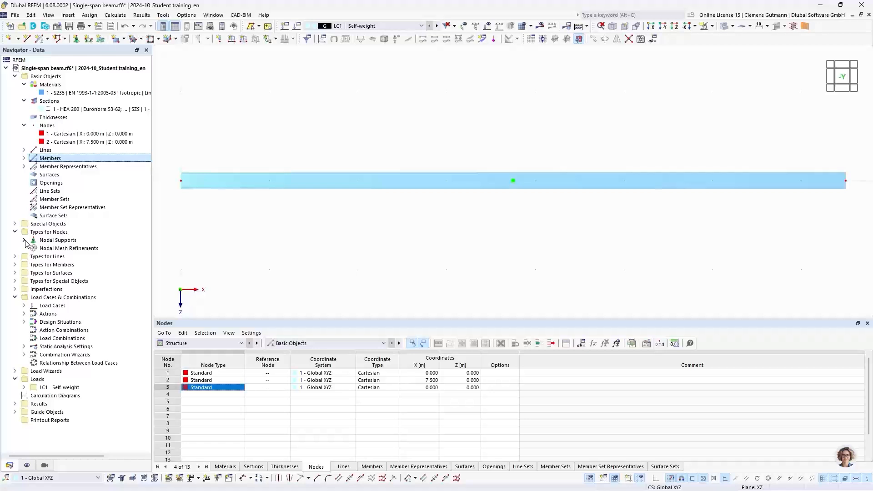
click(25, 241)
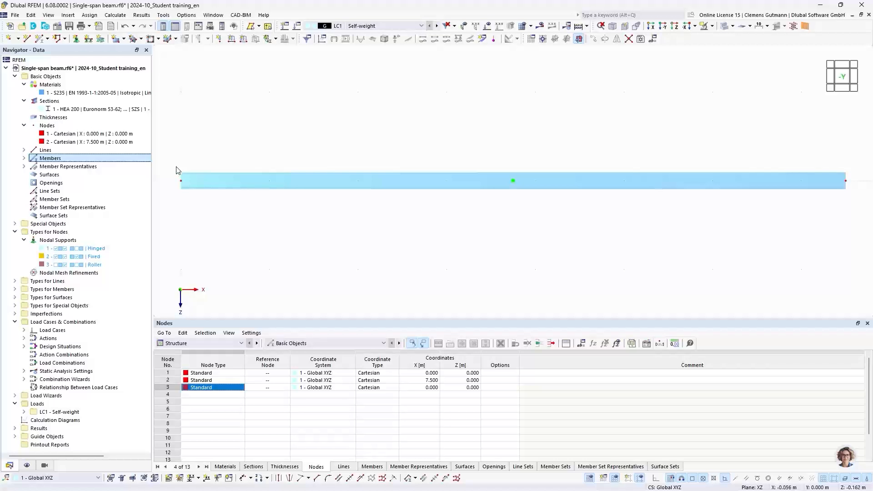
right_click(82, 253)
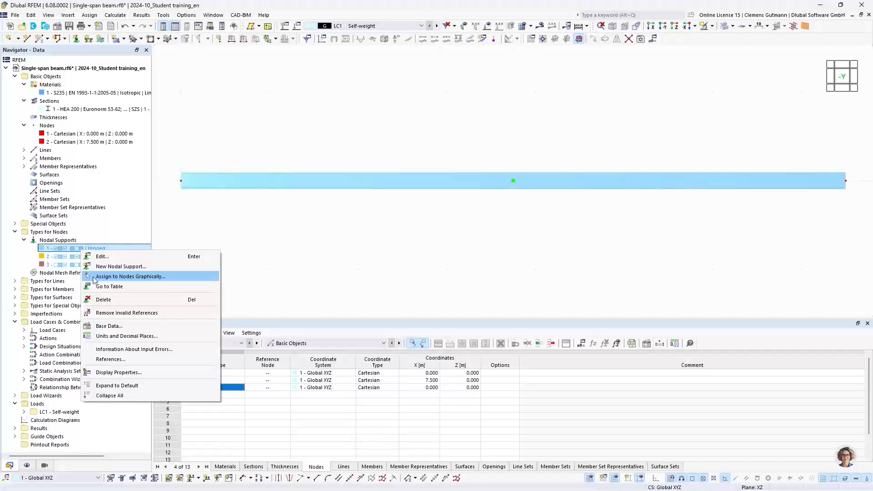
click(132, 279)
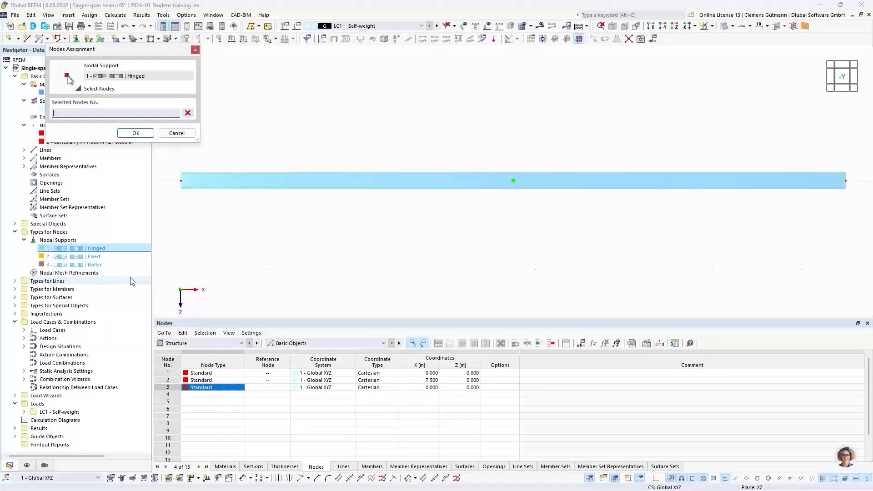
click(181, 181)
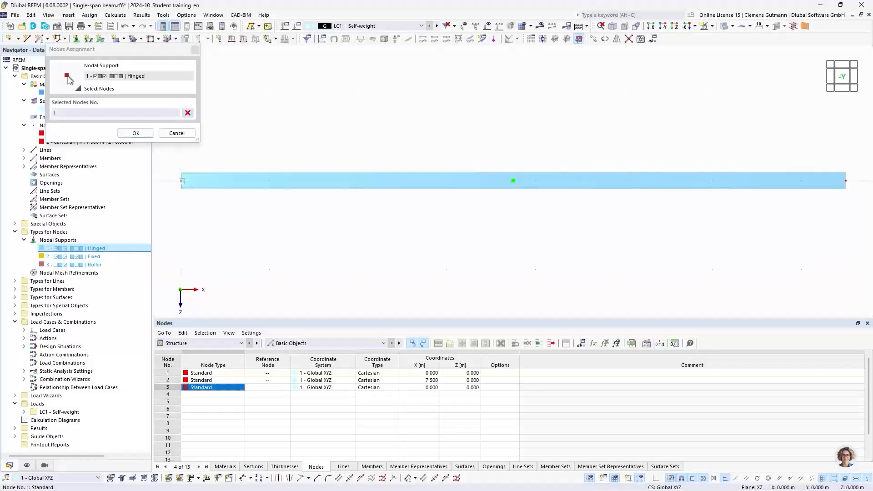
click(138, 133)
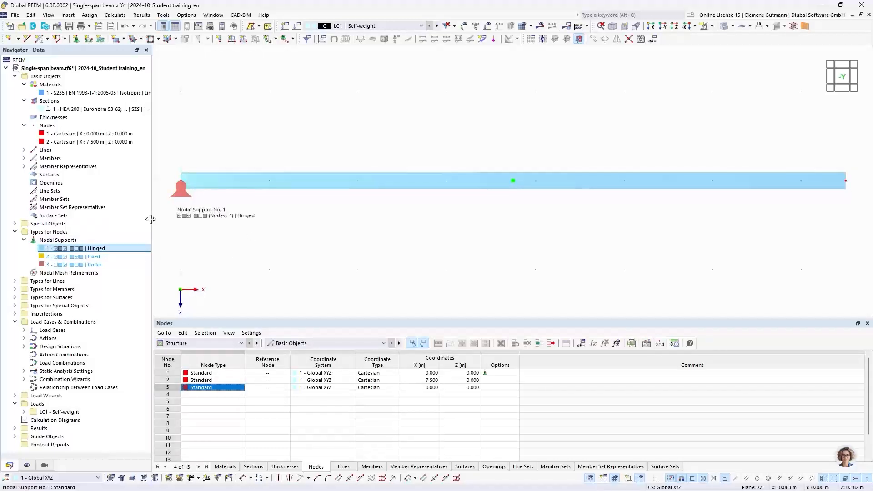
Assign the Roller nodal support graphically to node 2 at the end of the beam
right_click(102, 267)
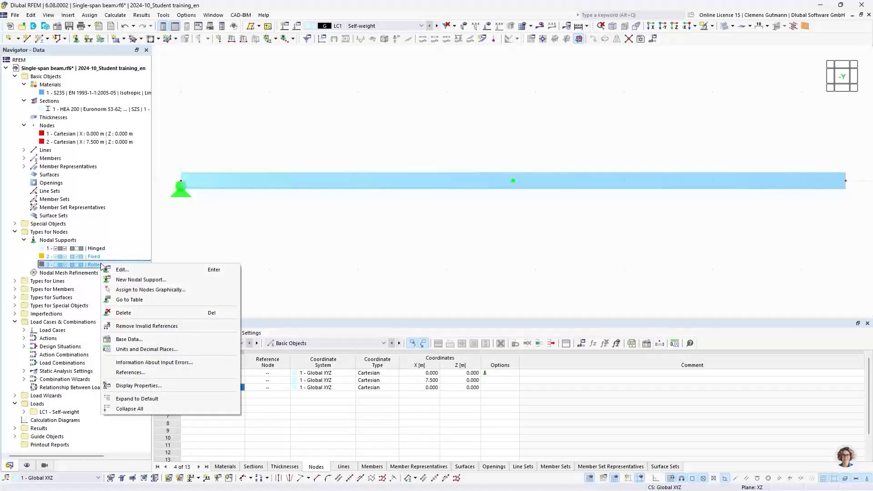
click(136, 289)
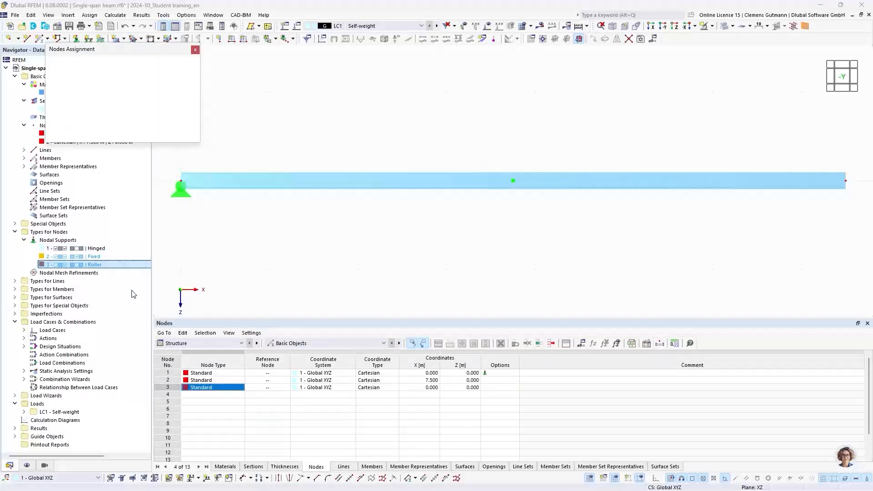
click(846, 181)
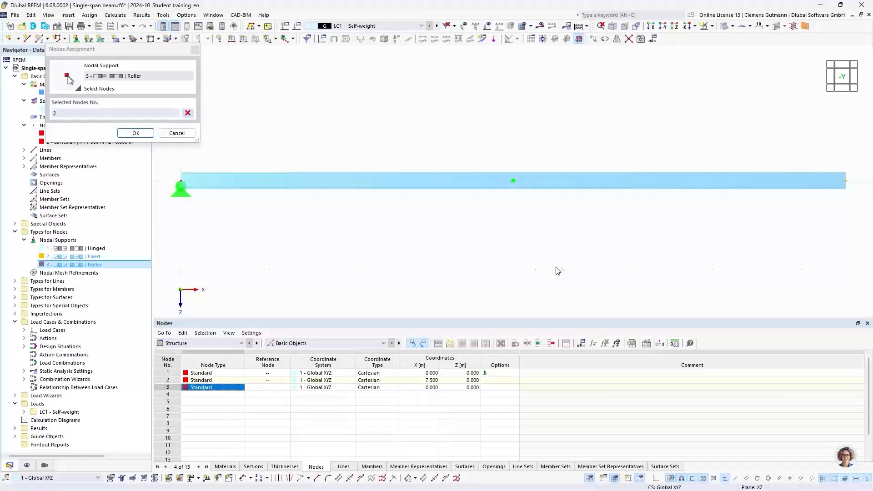
click(149, 135)
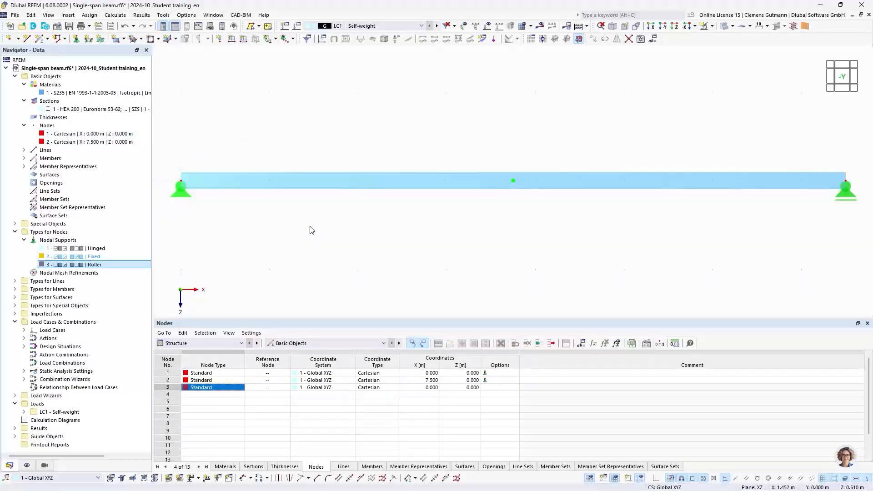
Examine the support conditions of the Roller nodal support, and list the model's load cases
click(91, 268)
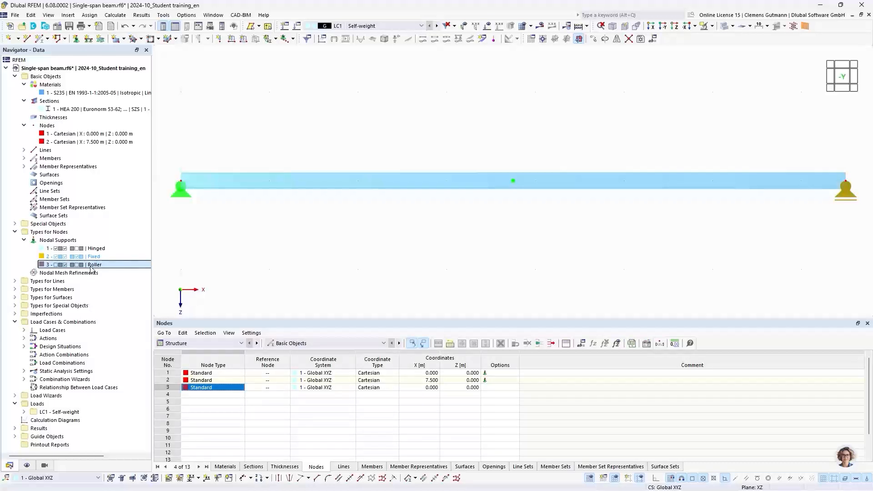
double_click(91, 268)
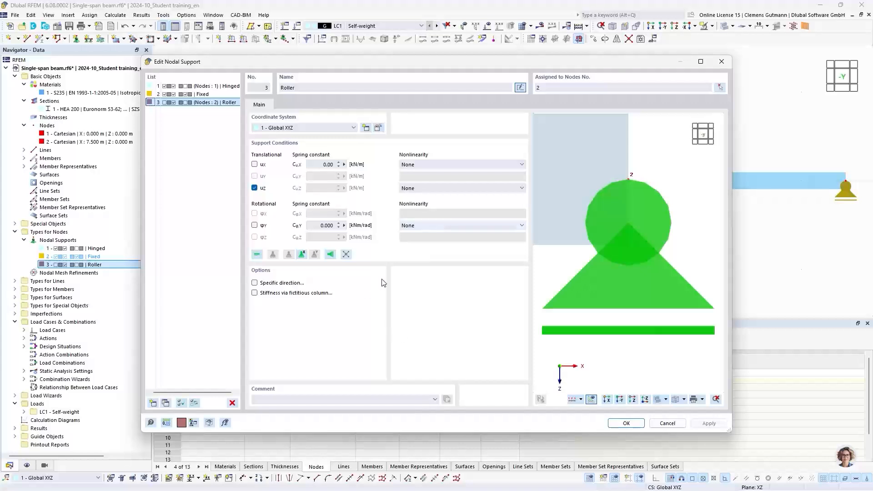
click(629, 427)
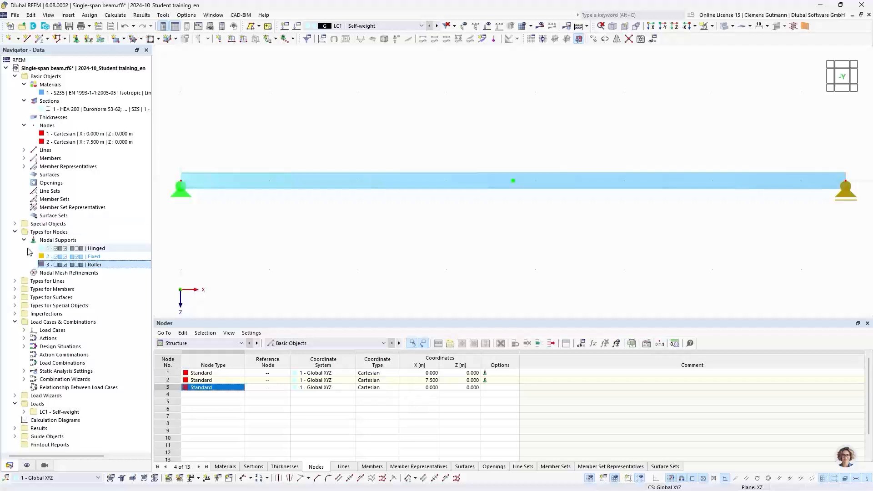
click(15, 232)
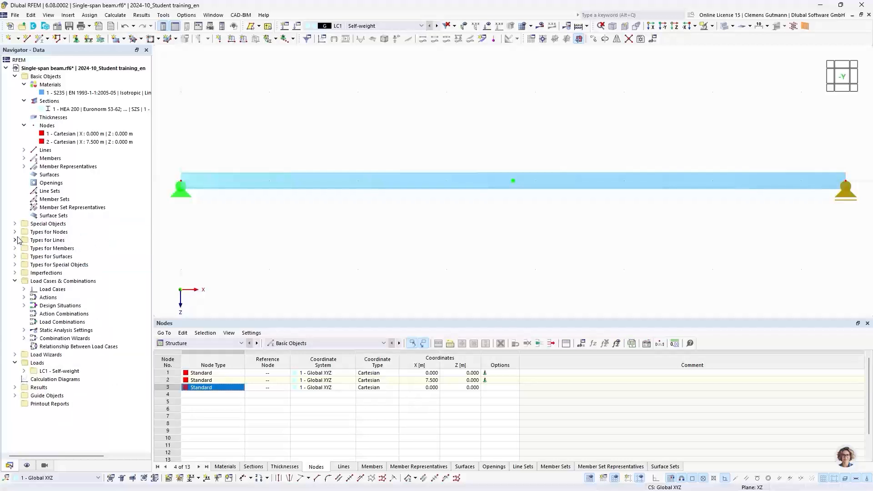
click(24, 290)
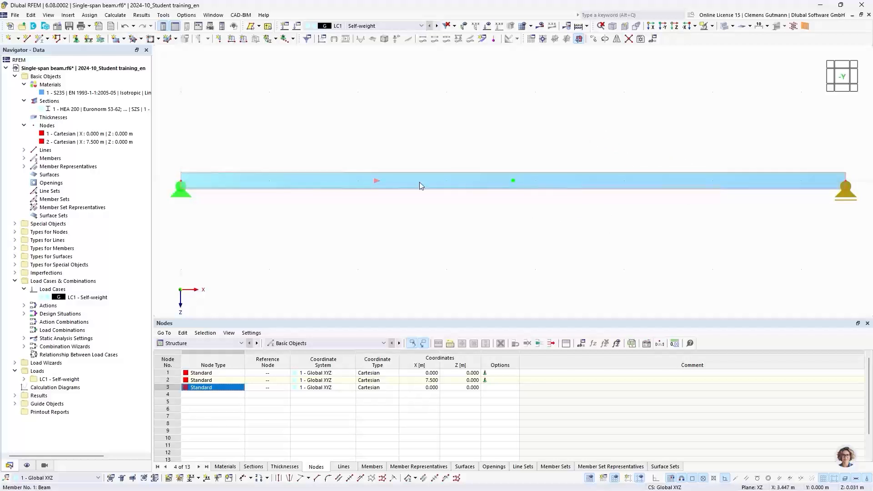
Set up a division of the beam member by distance, with the new node 4.5 m from the member start
right_click(386, 180)
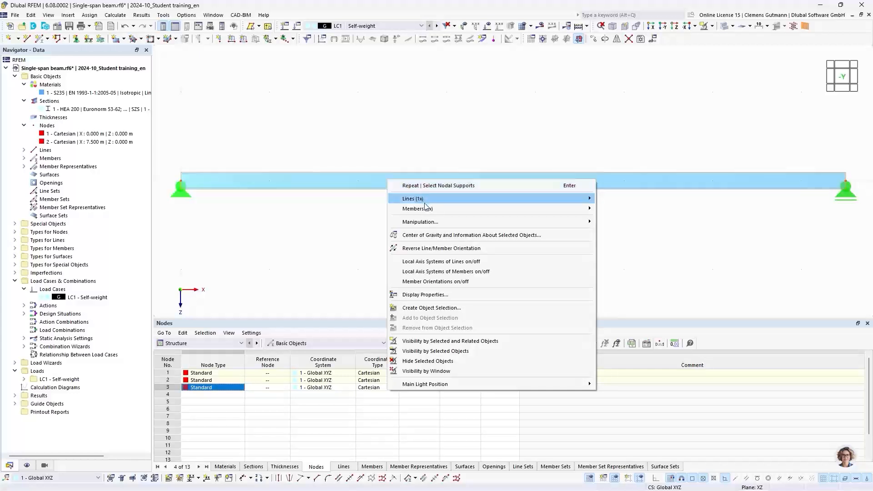
mouse_move(429, 210)
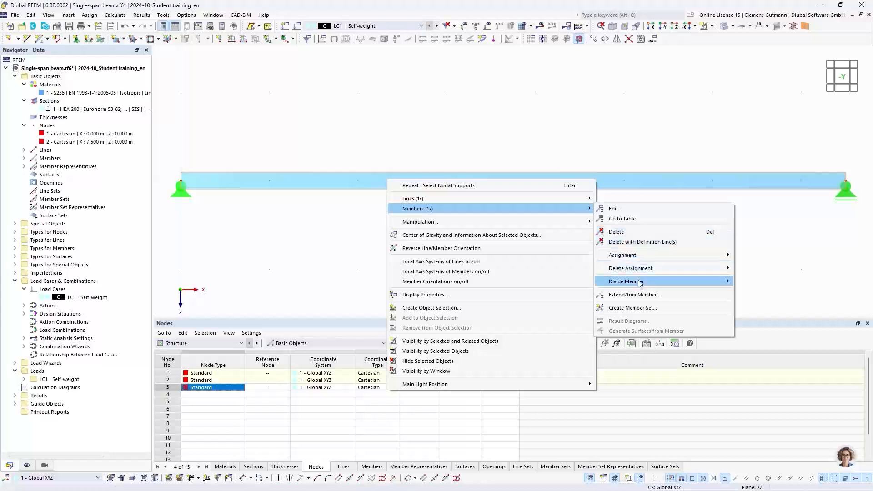
mouse_move(639, 282)
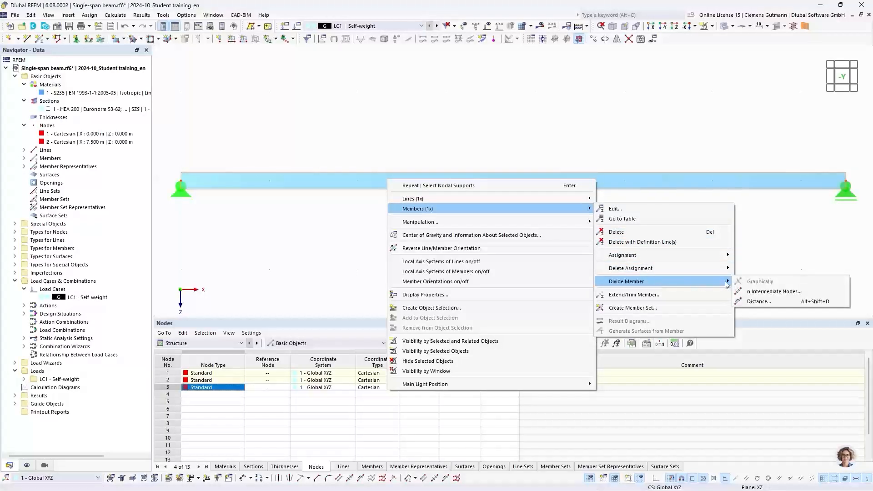
click(757, 302)
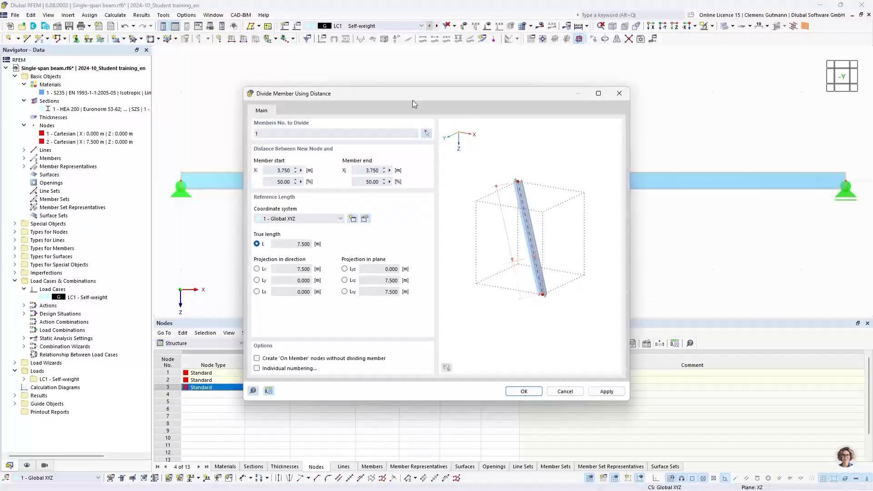
drag(413, 99, 407, 215)
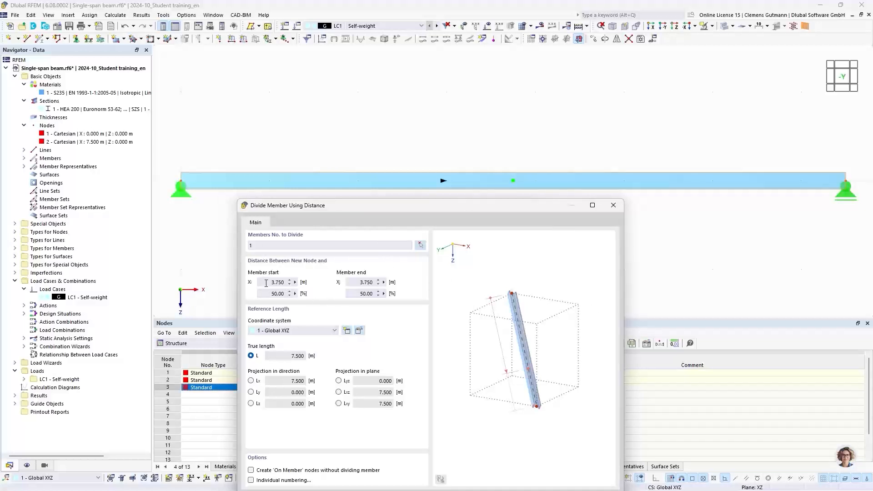
drag(266, 283, 298, 282)
text(4,5)
key(Tab)
Create the node as an 'On Member' node without dividing the member
drag(460, 207, 467, 139)
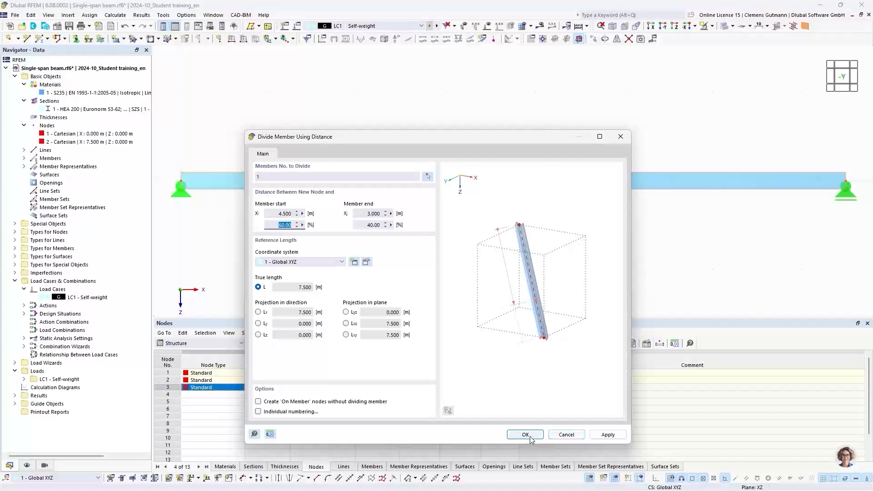
drag(489, 143, 457, 202)
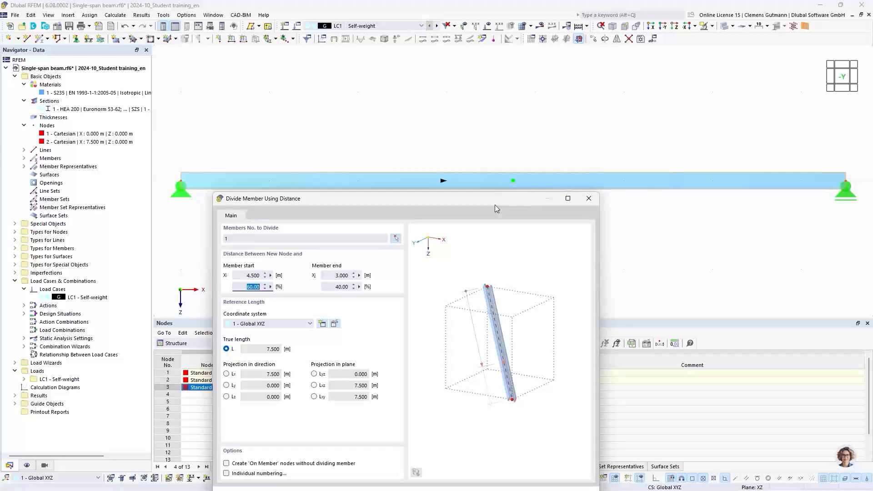
drag(492, 203, 497, 97)
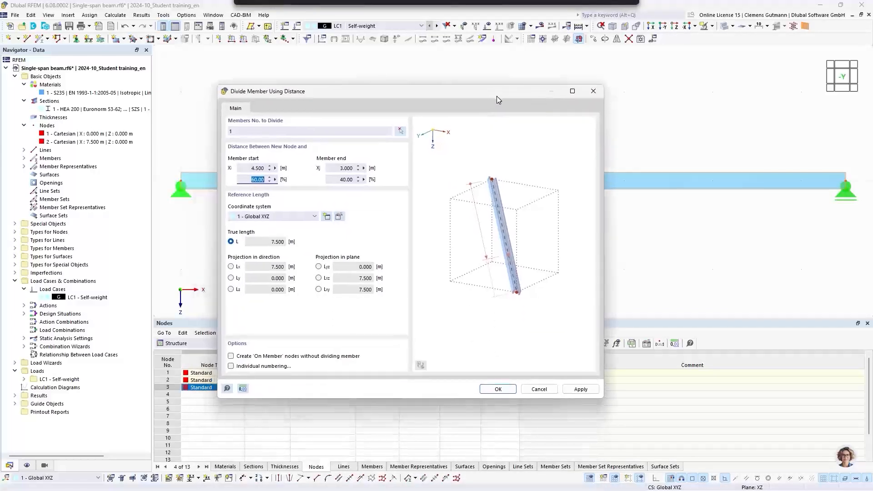
drag(389, 103, 473, 103)
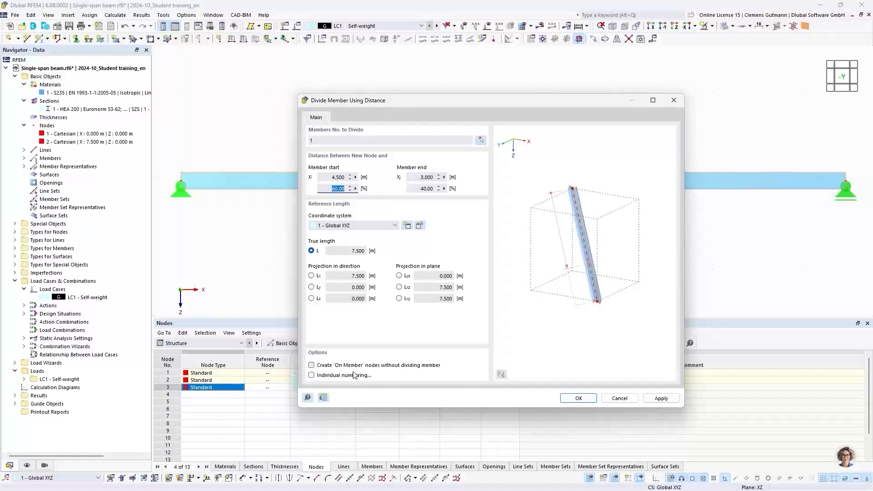
click(312, 366)
click(583, 398)
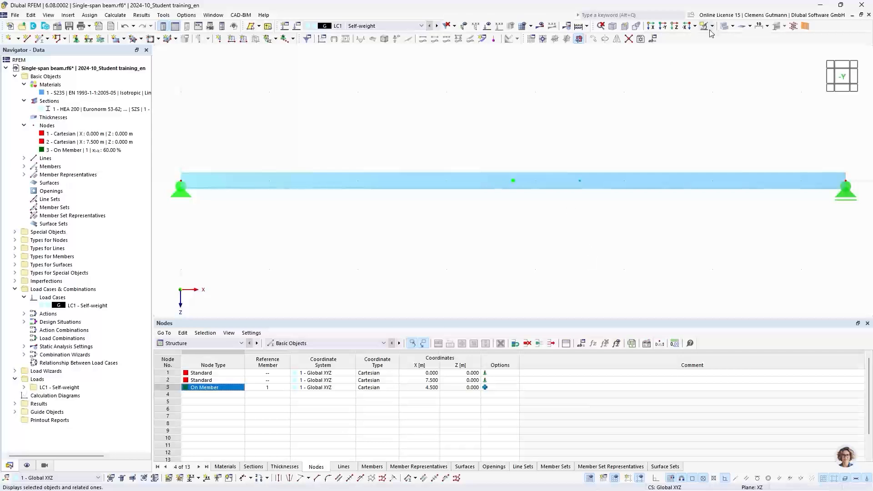
Show the beam as wireframe, and apply a 10 kN nodal force in direction Z to node 3 in load case LC1 - Self-weight
click(726, 28)
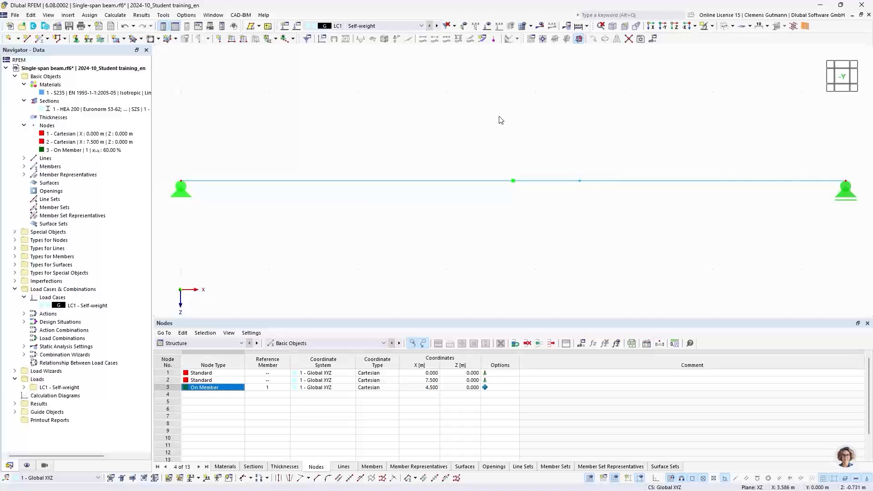
click(220, 39)
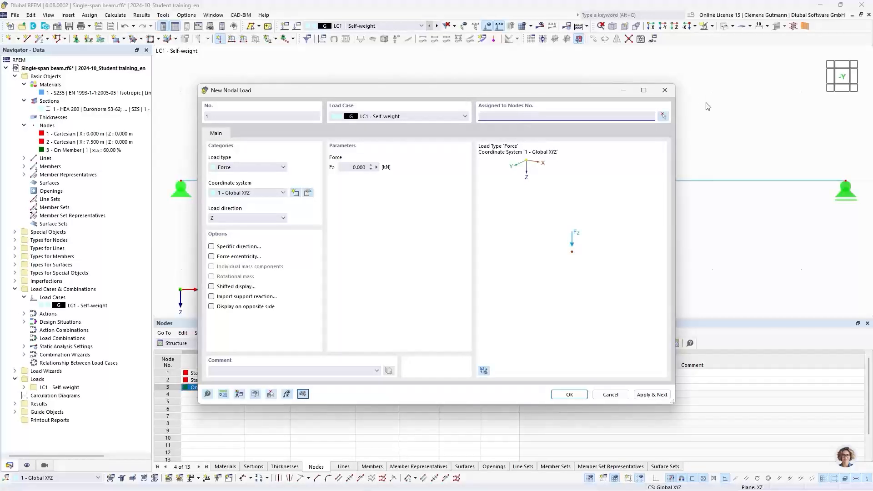
click(663, 119)
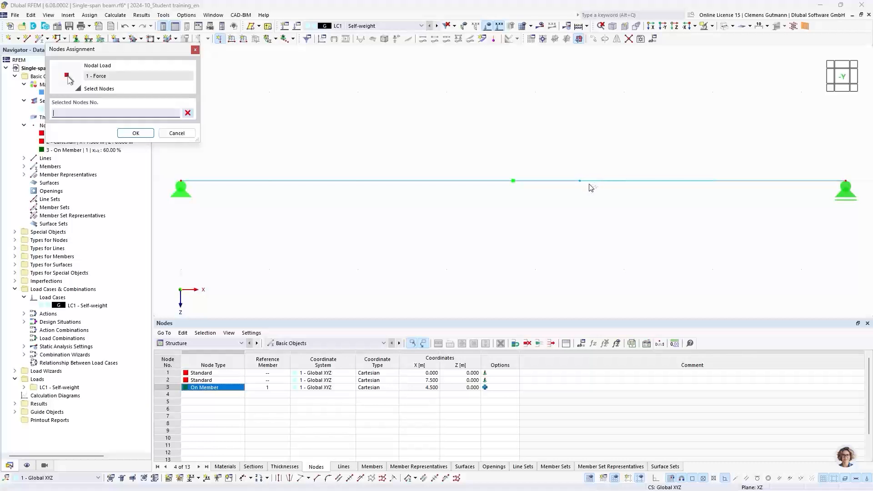
click(579, 181)
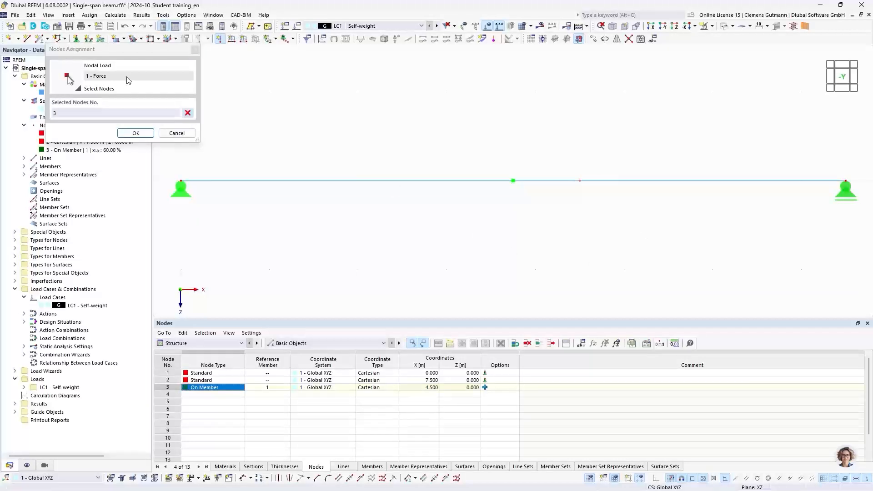
click(124, 133)
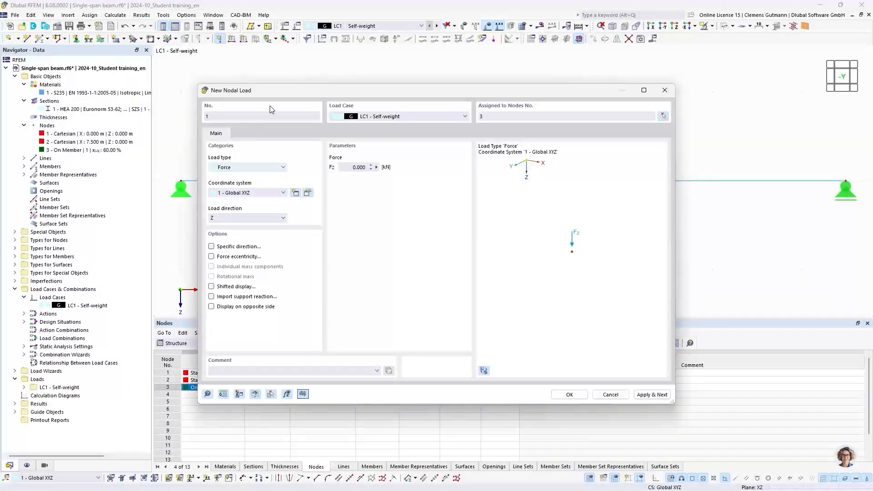
drag(347, 167, 386, 169)
text(10)
key(Tab)
click(568, 393)
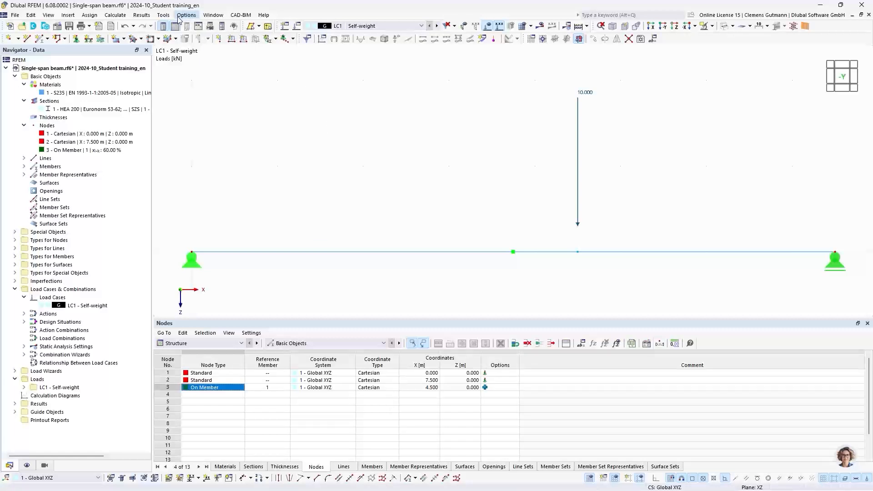
Calculate the current load case LC1 - Self-weight and examine the beam's global deformation |u|
click(114, 15)
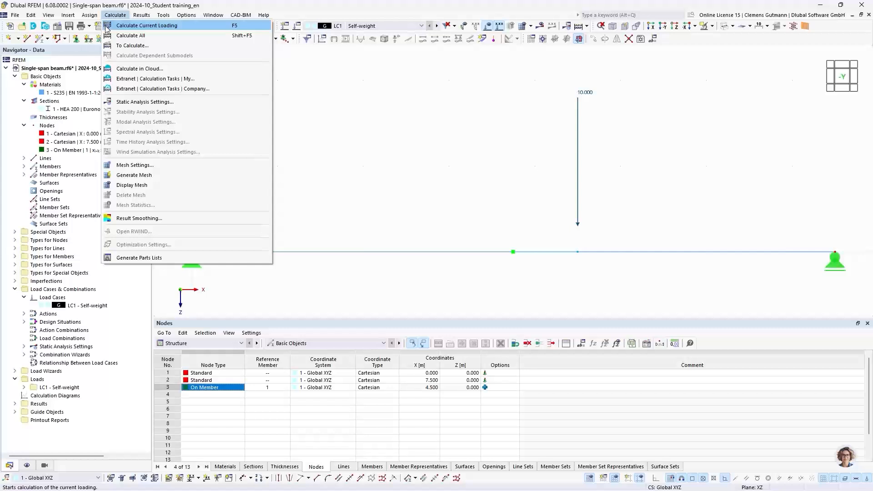
click(181, 29)
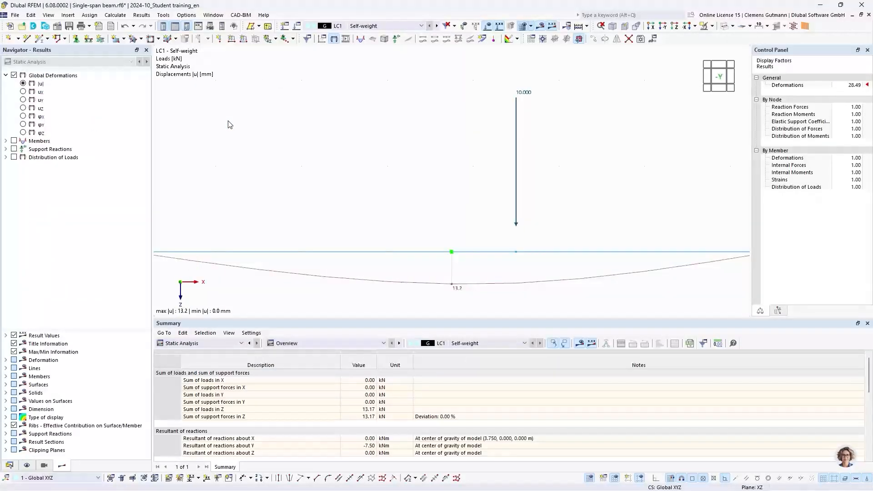
scroll(505, 217, down, 1)
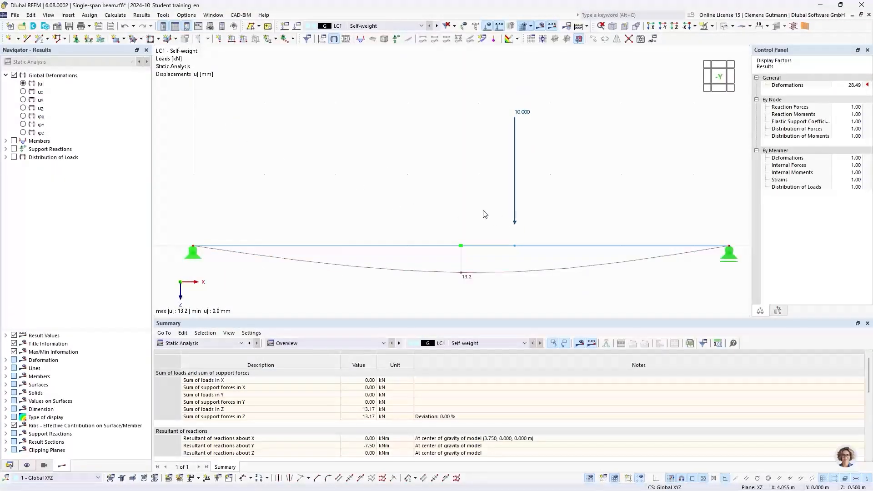
middle_drag(487, 222, 481, 202)
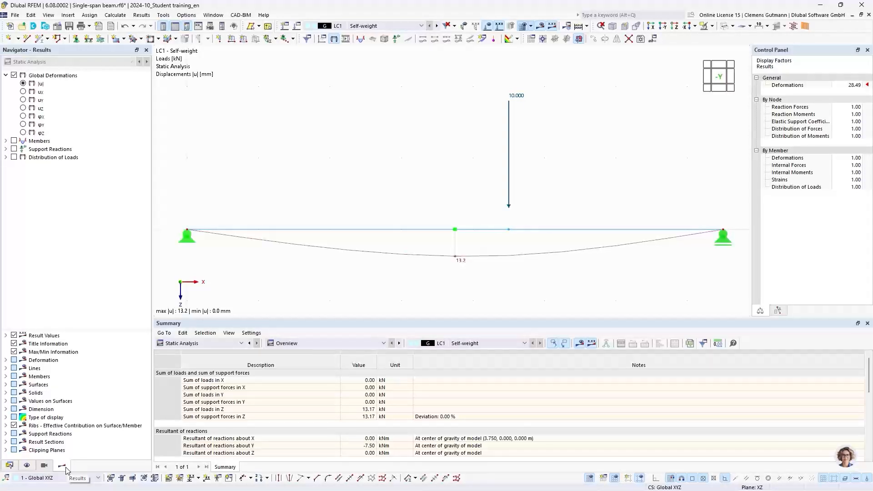
click(9, 466)
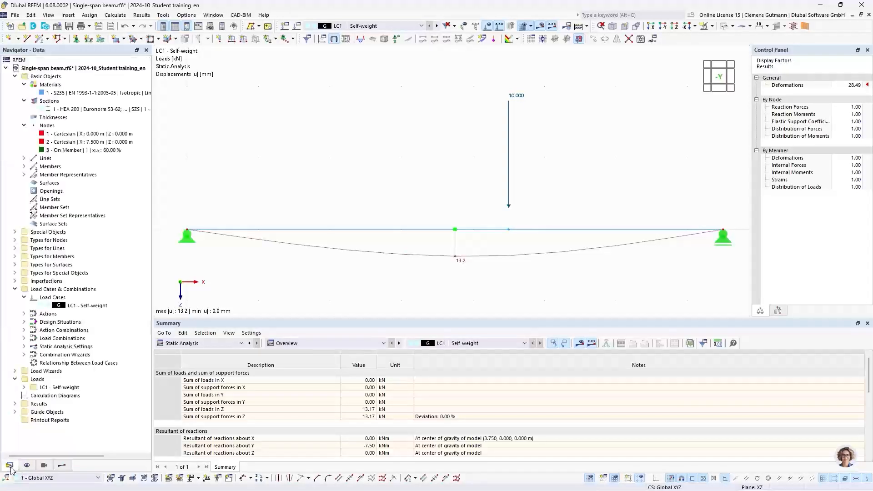
click(63, 469)
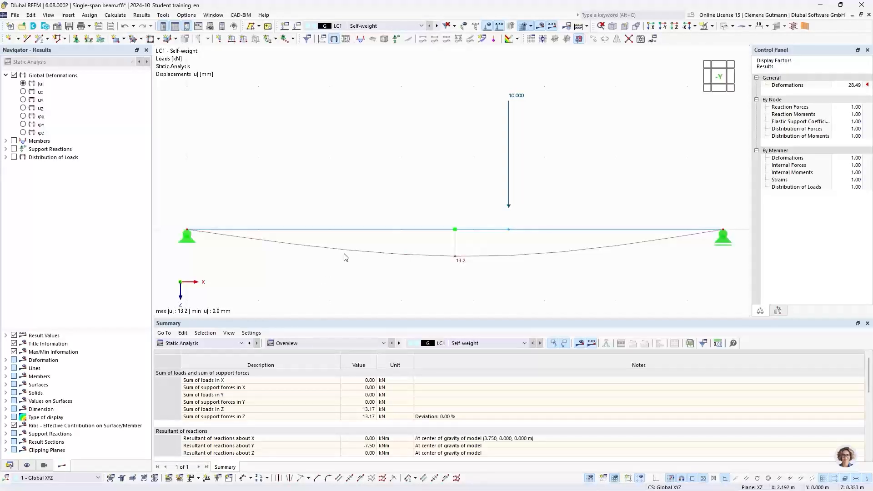
middle_drag(329, 273, 328, 259)
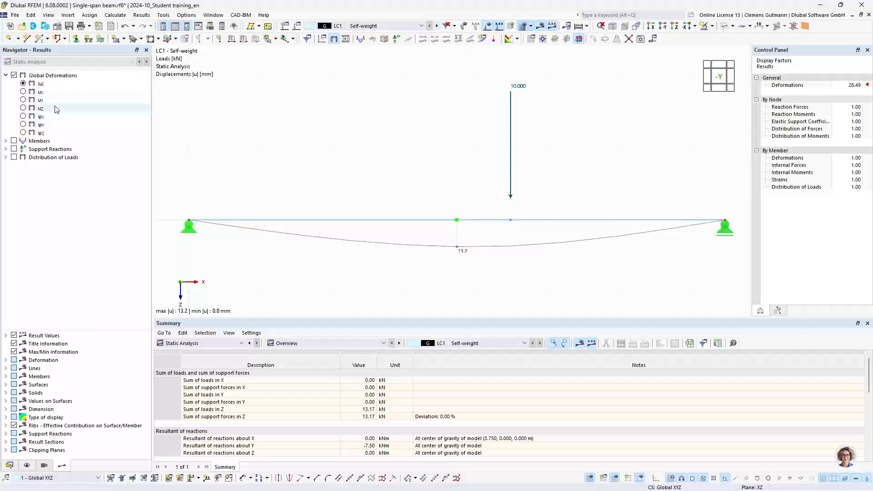
List the member internal force results and turn on the display of the support reactions
click(6, 141)
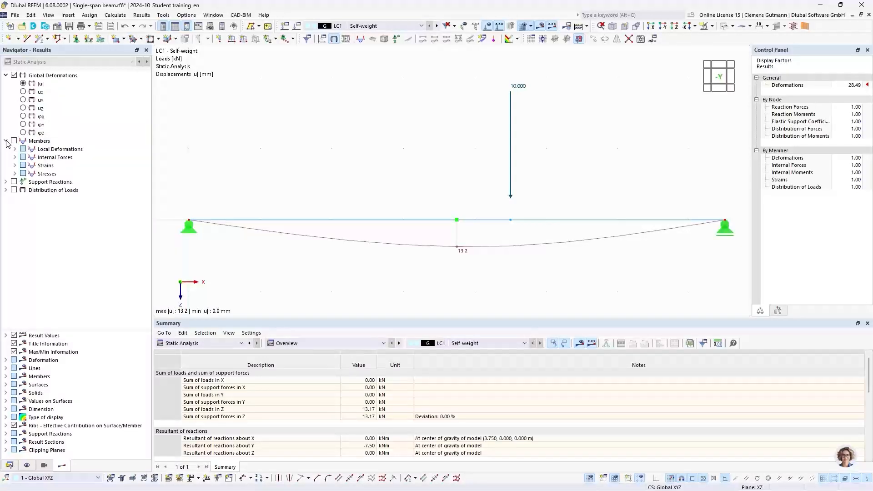
click(15, 158)
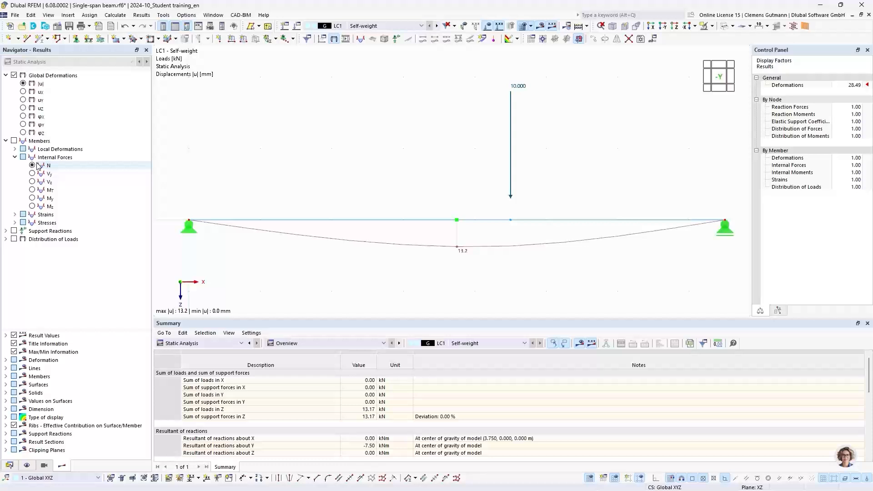
click(14, 231)
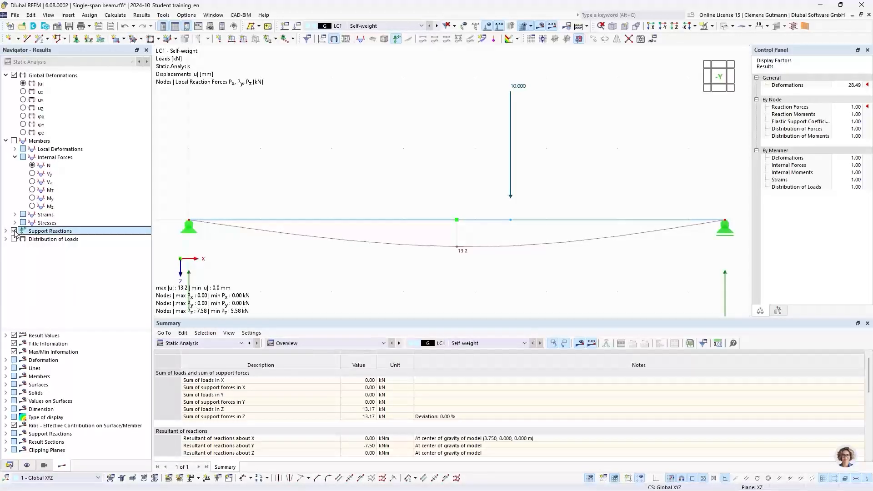
scroll(329, 150, down, 2)
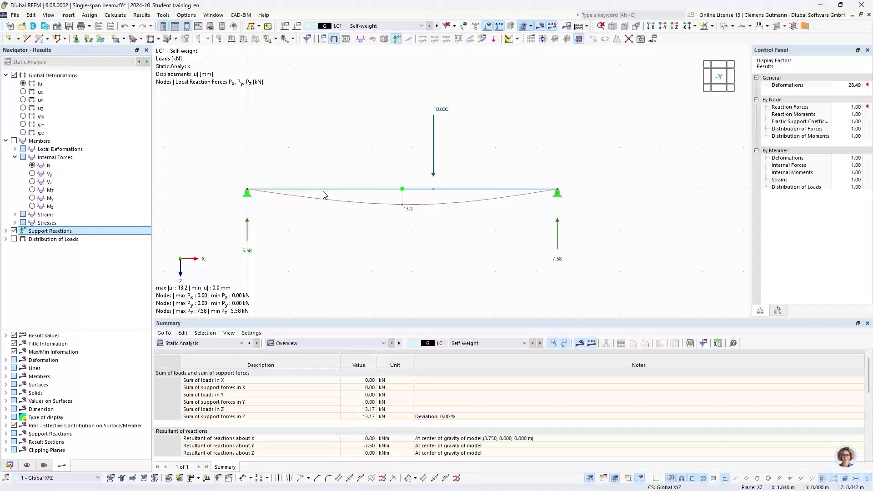
scroll(317, 220, up, 2)
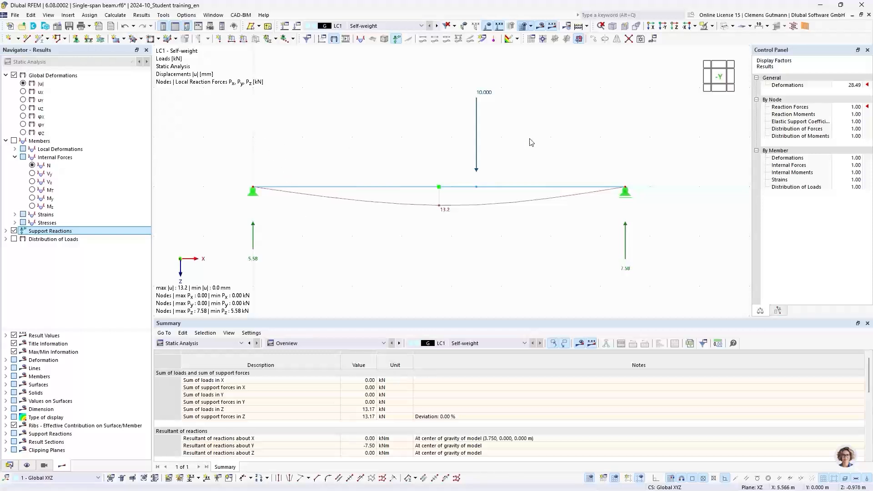
Enlarge the results summary to compare the sum of loads with the sum of support forces in Z, and shrink it again
drag(526, 139, 459, 74)
click(458, 71)
drag(313, 319, 317, 282)
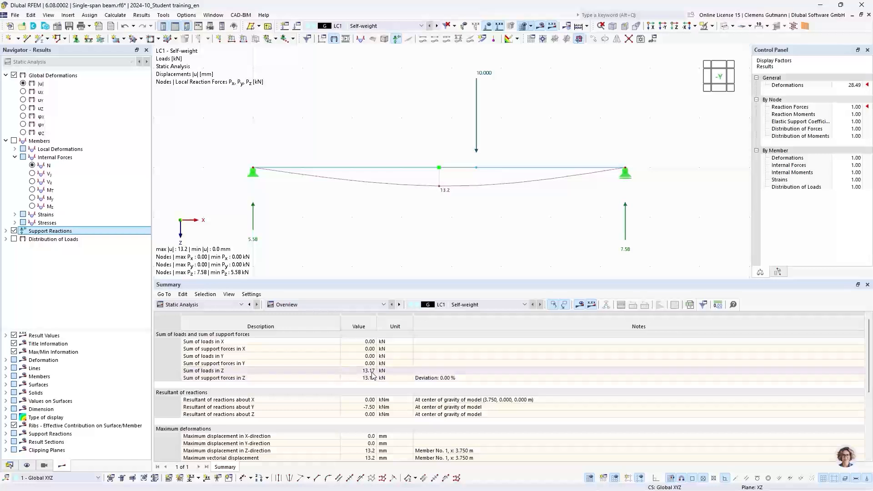
drag(366, 281, 371, 344)
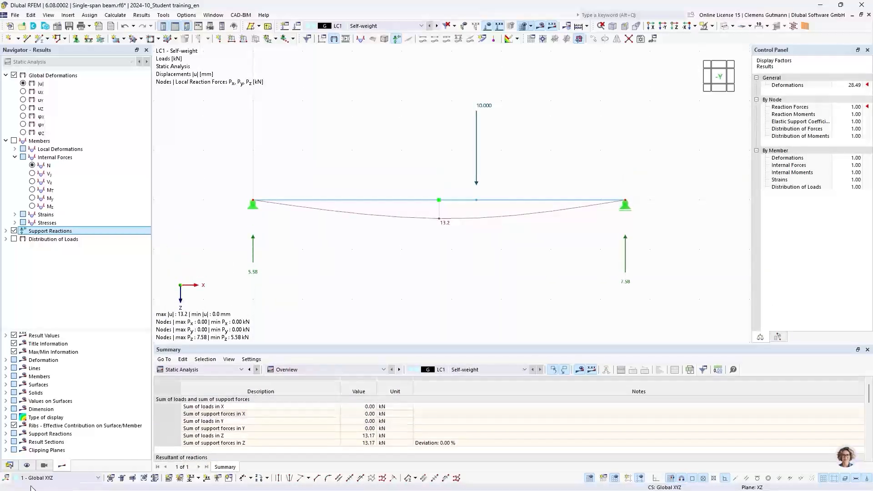
Check the self-weight settings of load case LC1 without changing them
click(9, 465)
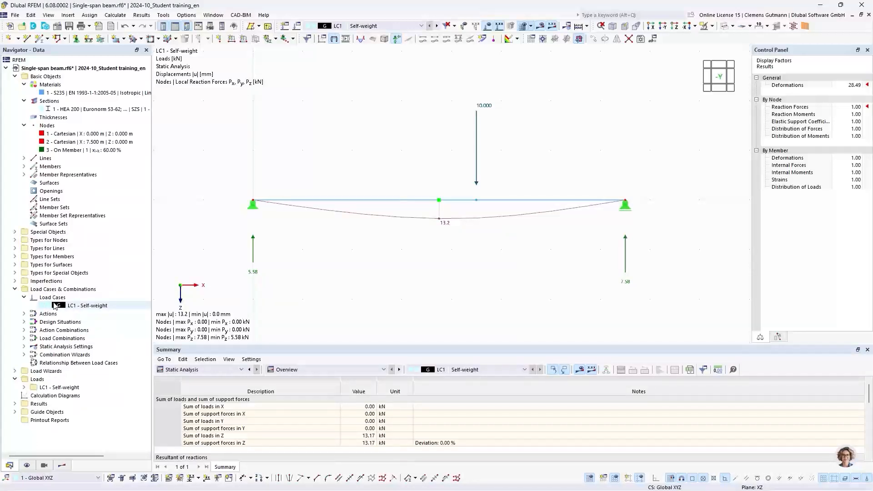
right_click(54, 305)
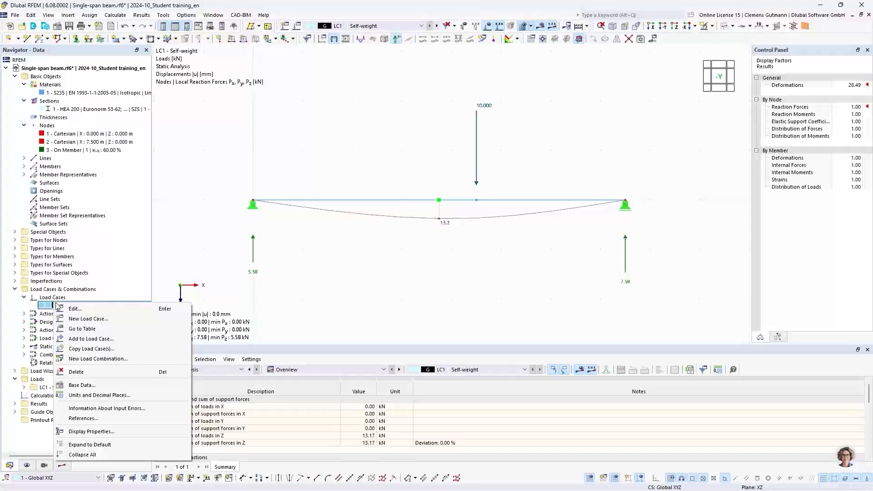
click(59, 311)
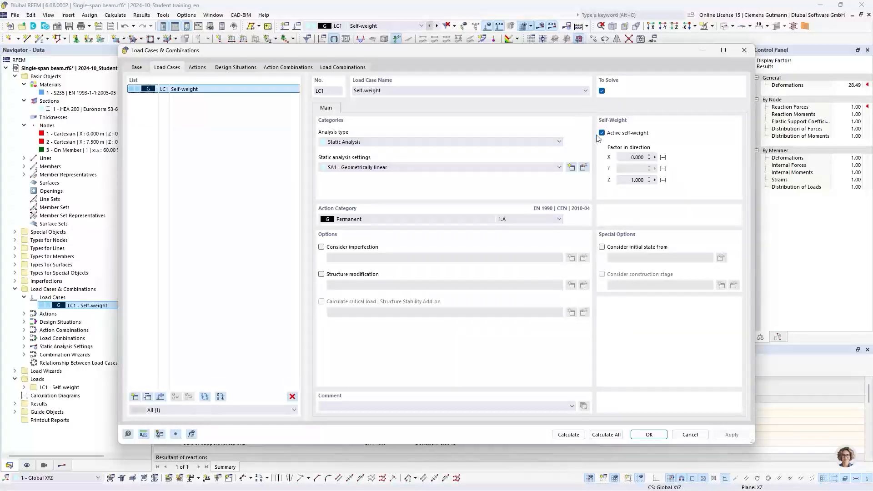
click(690, 435)
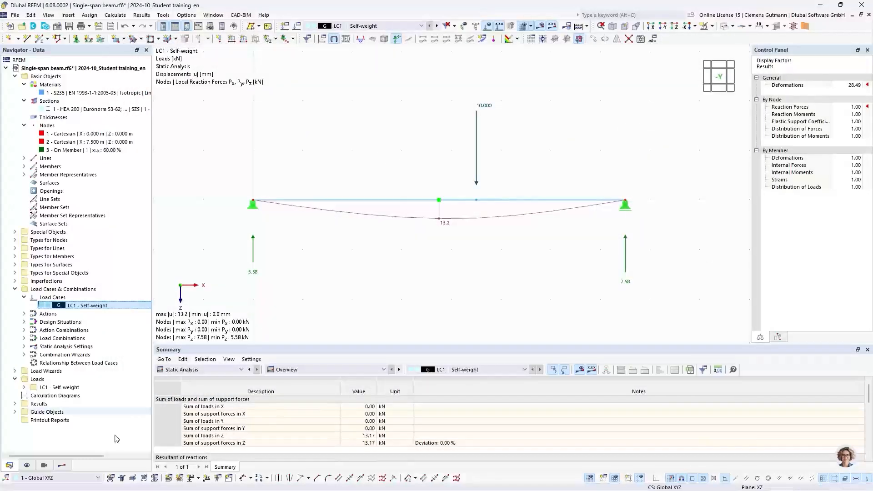
Turn on the display of the self-weight load on the beam
click(27, 465)
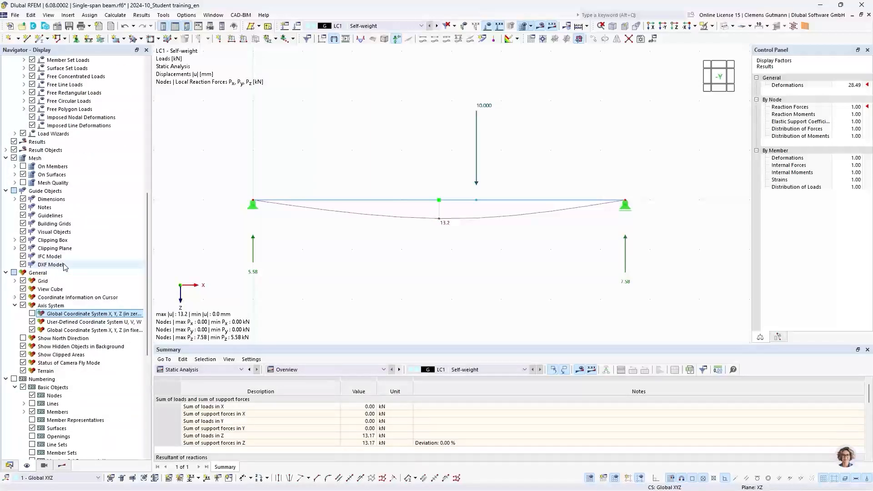
scroll(64, 266, up, 7)
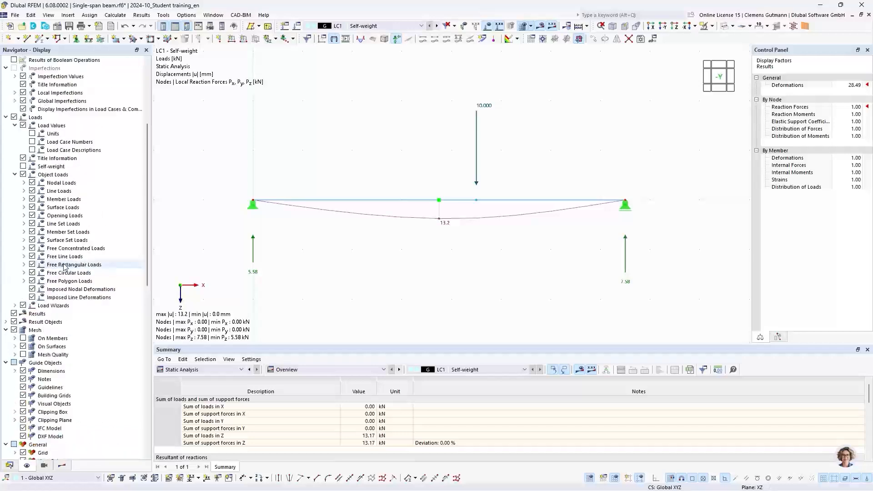
scroll(65, 267, up, 3)
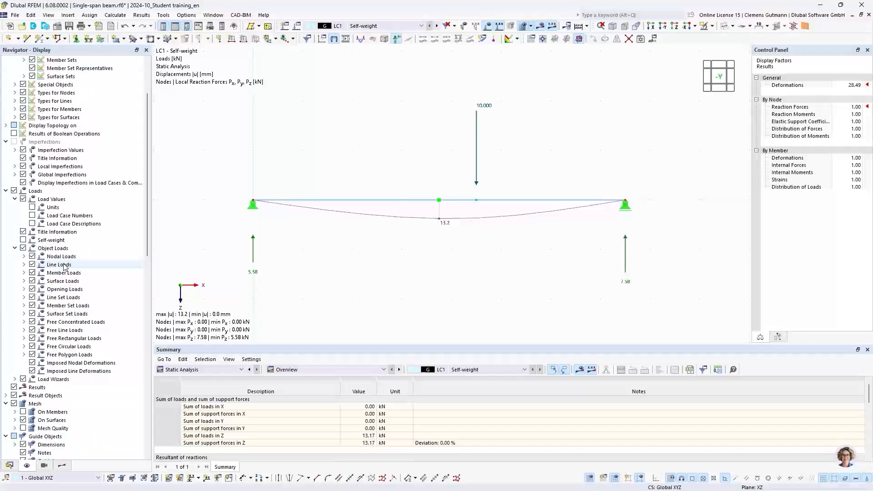
click(23, 240)
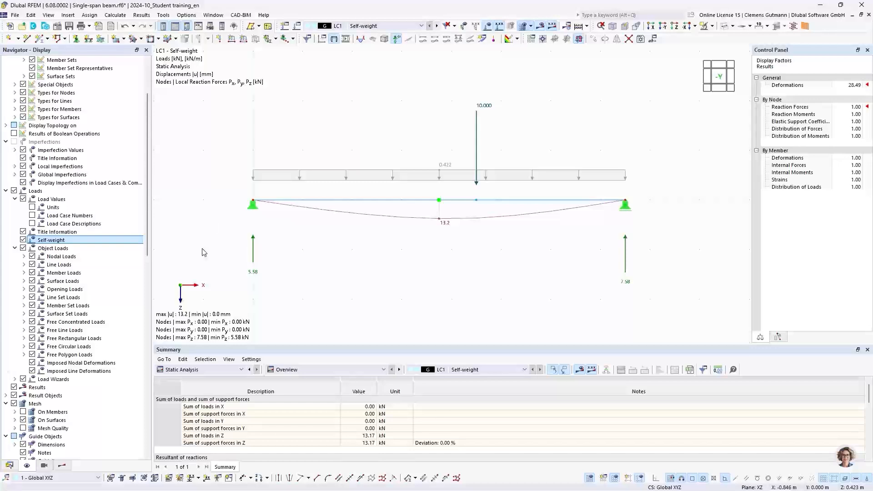
Deactivate the active self-weight in load case LC1 and recalculate it
click(10, 466)
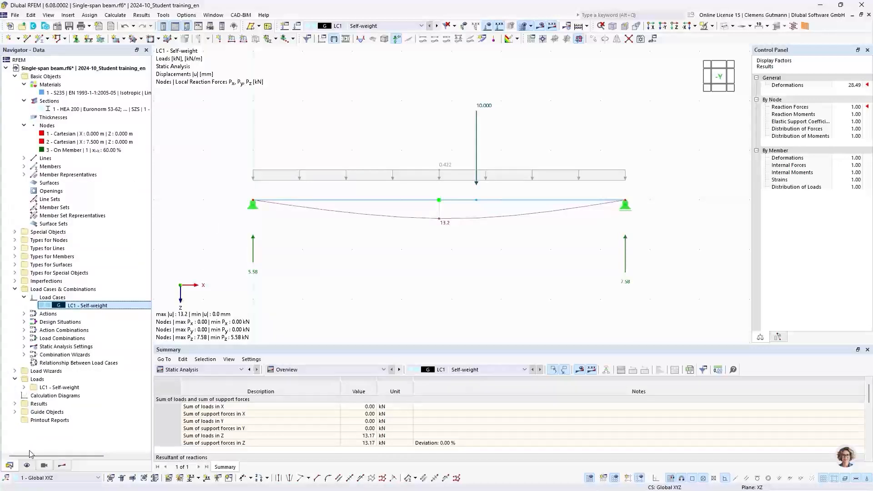
double_click(88, 306)
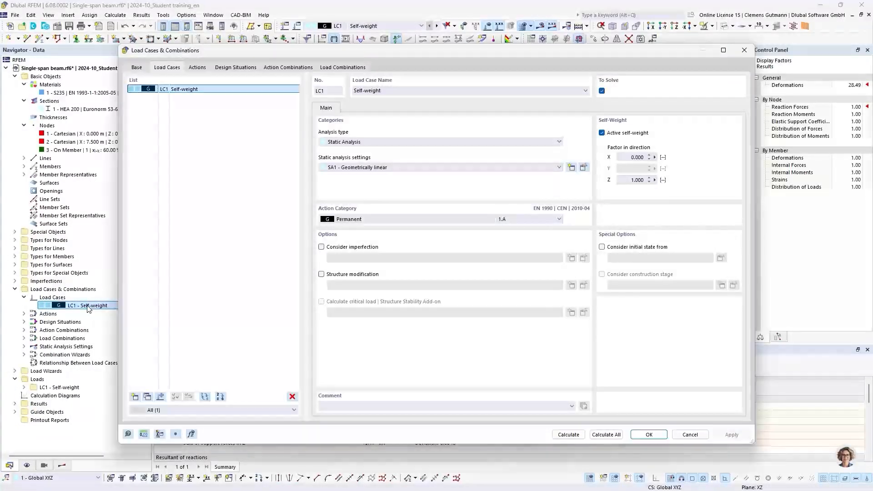
click(605, 134)
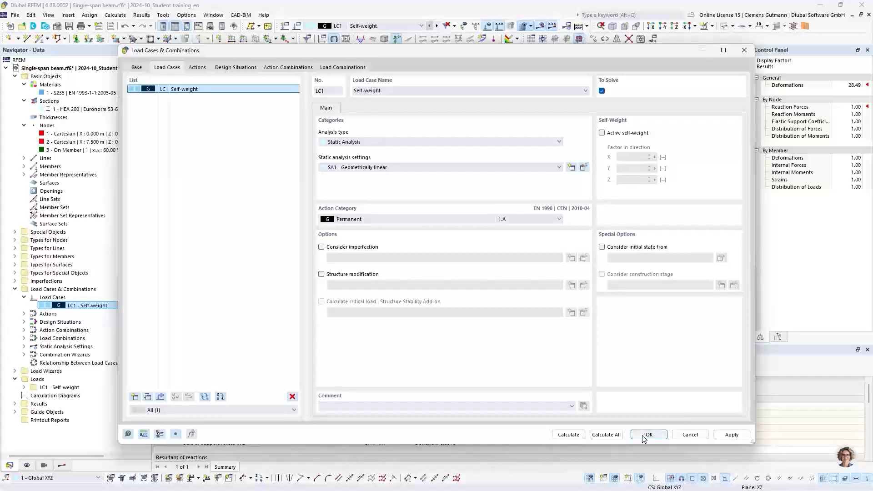
click(569, 435)
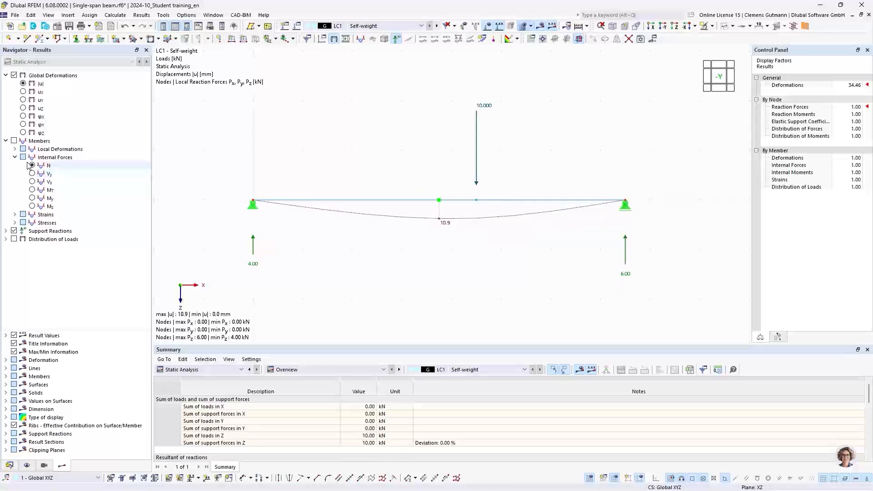
Examine the beam's bending moment My diagram and its shear force Vz diagram
click(35, 198)
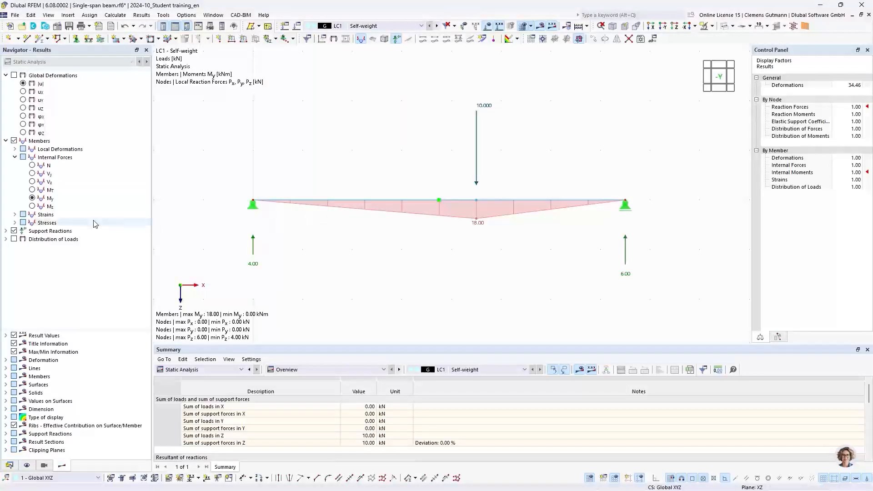
click(32, 182)
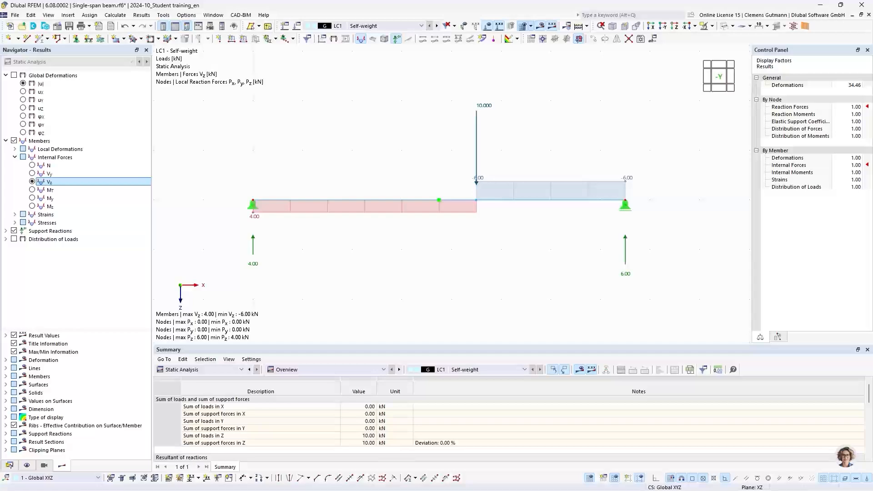
key(alt+Tab)
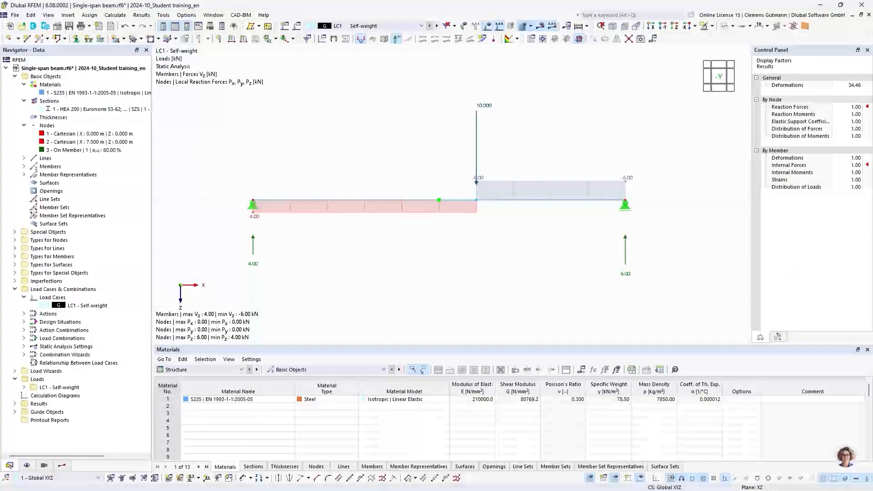
Create a blank model named "Two-span beam" with the model type 2D | XZ | Plane Stress
click(11, 28)
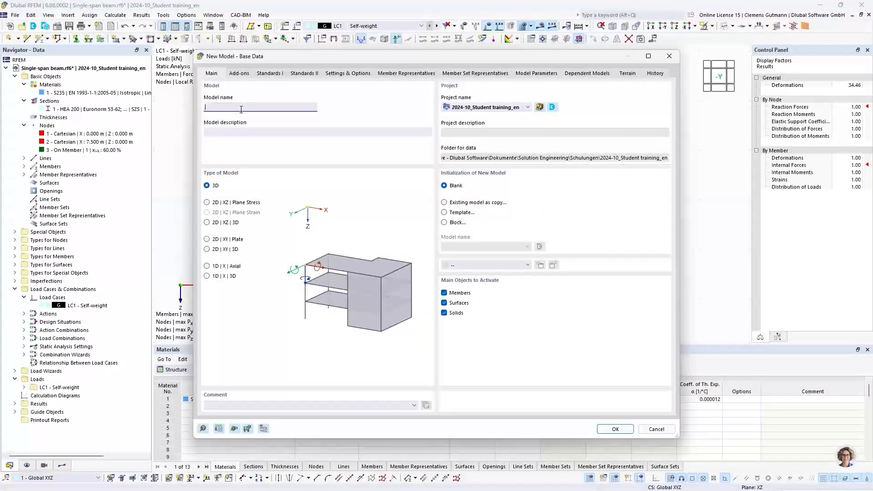
text(Two-span beam)
key(Tab)
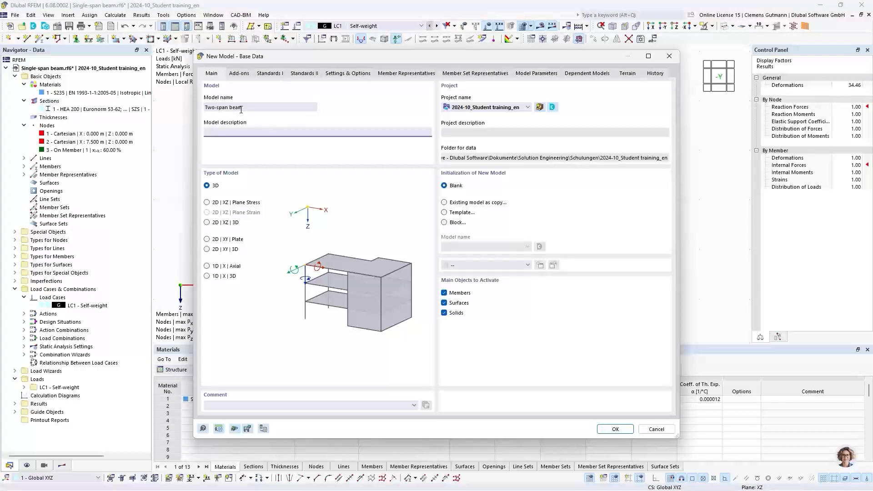
click(207, 203)
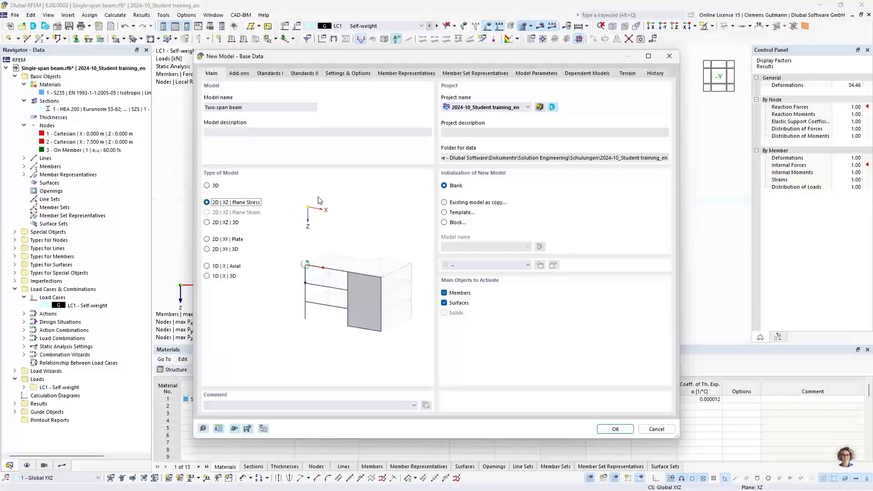
click(614, 430)
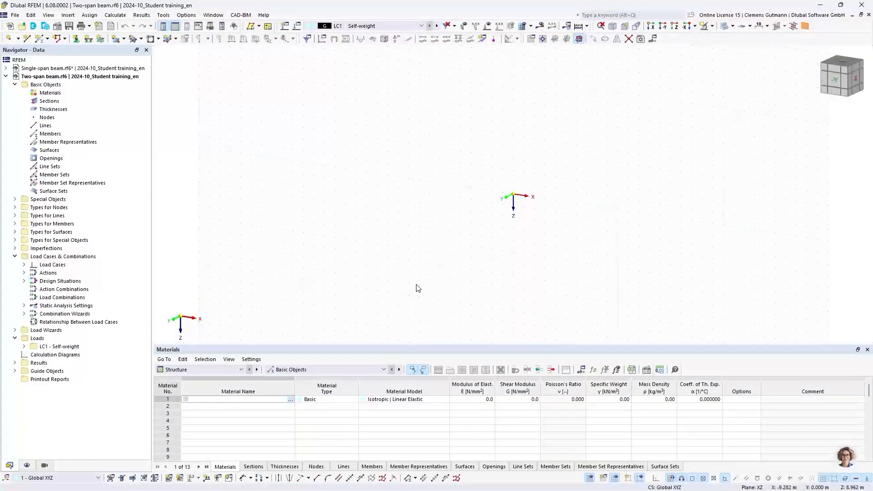
Create the steel material S235 | EN 1993-1-1:2005-05 for the two-span beam model
click(835, 81)
middle_drag(591, 216, 389, 211)
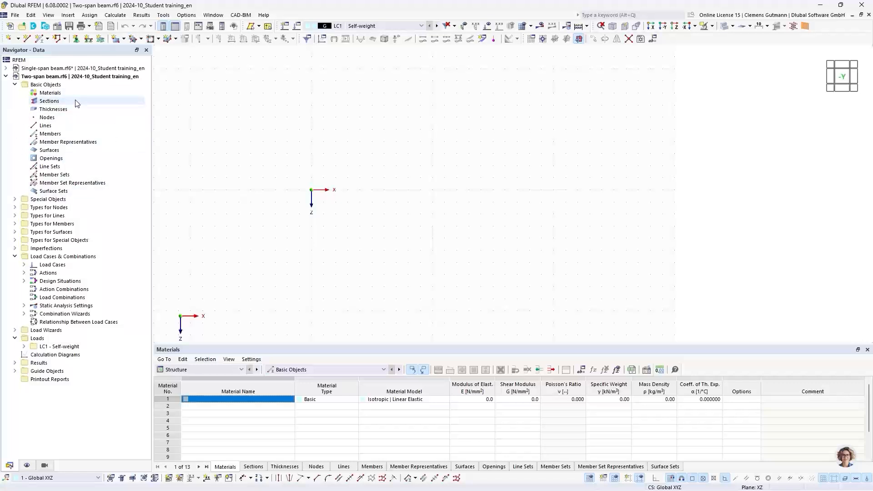
right_click(66, 90)
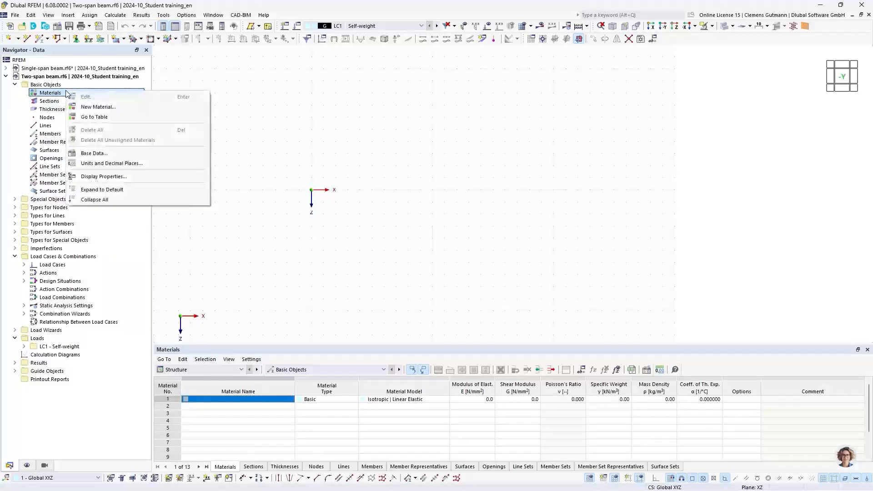
click(79, 107)
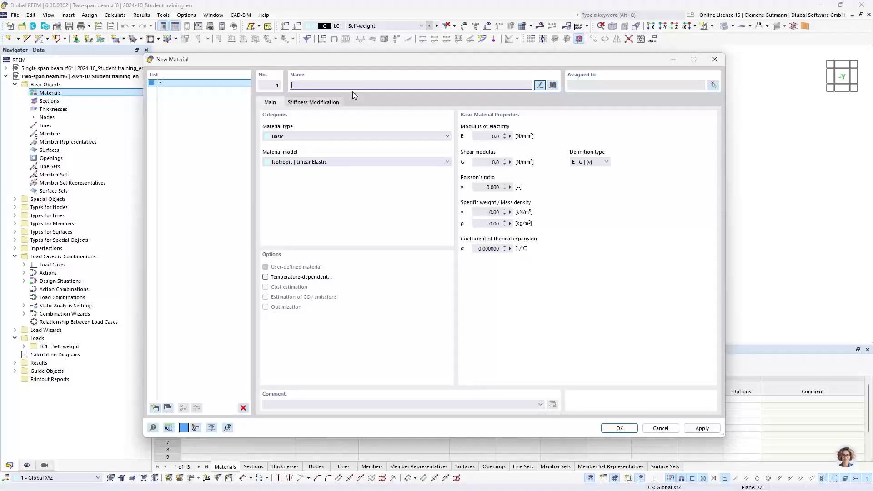
text(S235)
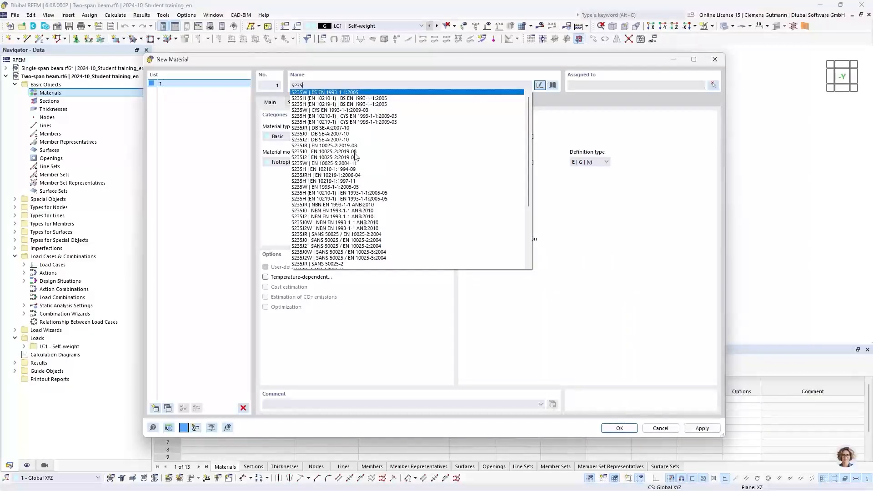
scroll(357, 167, down, 5)
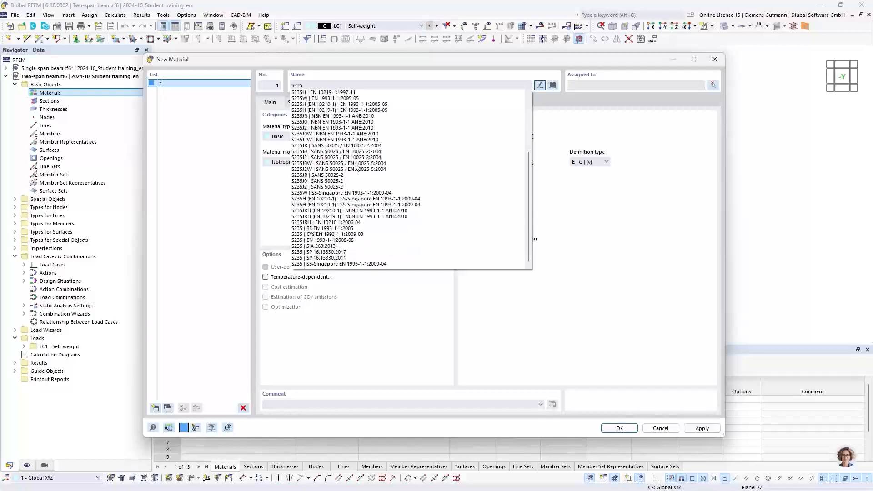
scroll(356, 153, up, 4)
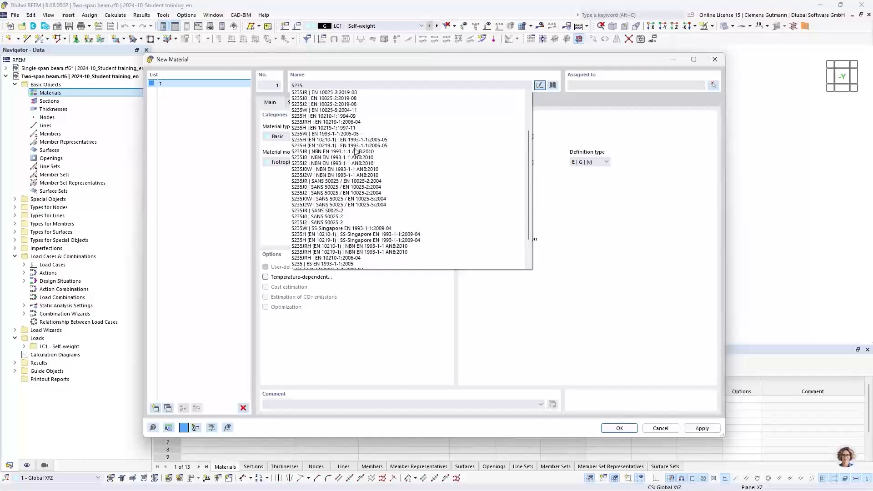
scroll(356, 153, down, 4)
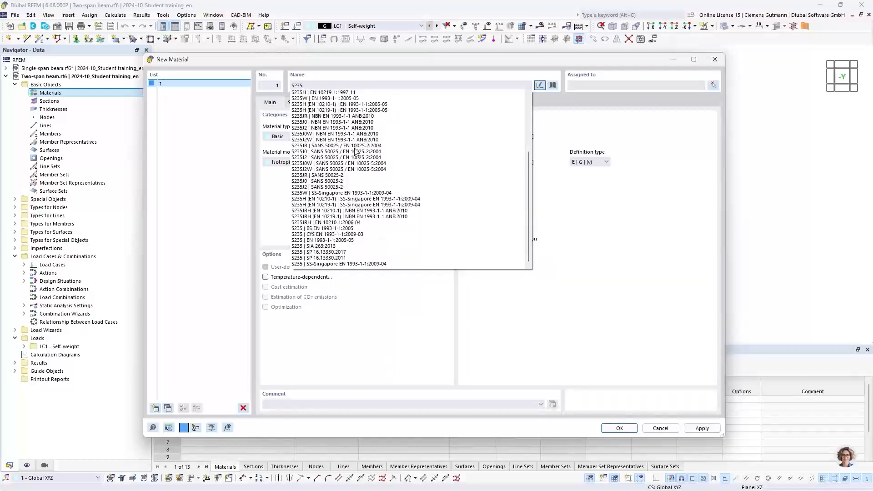
click(328, 240)
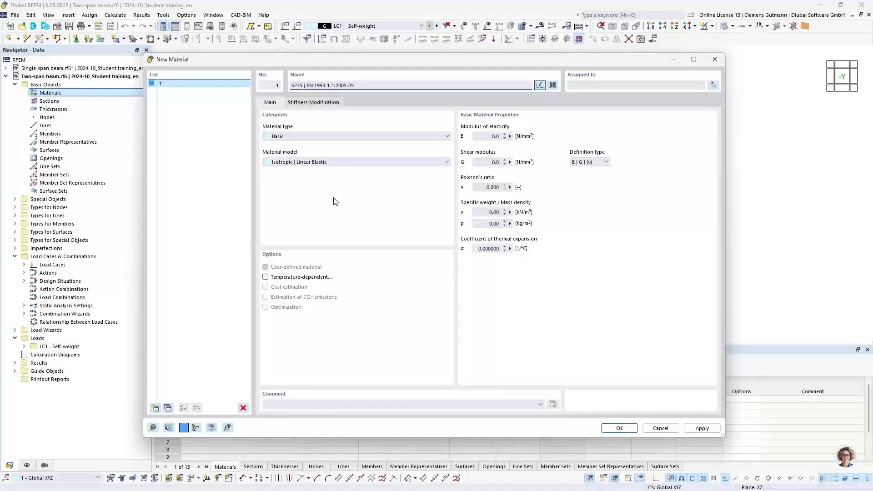
key(Tab)
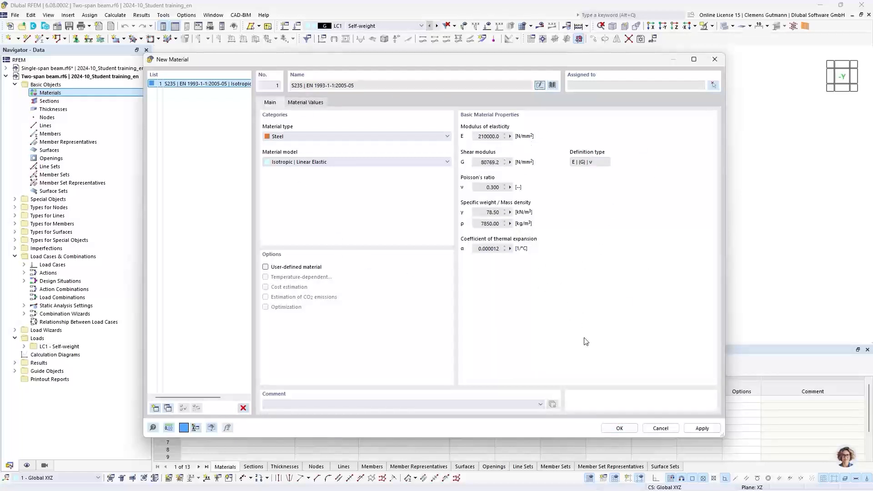
click(620, 428)
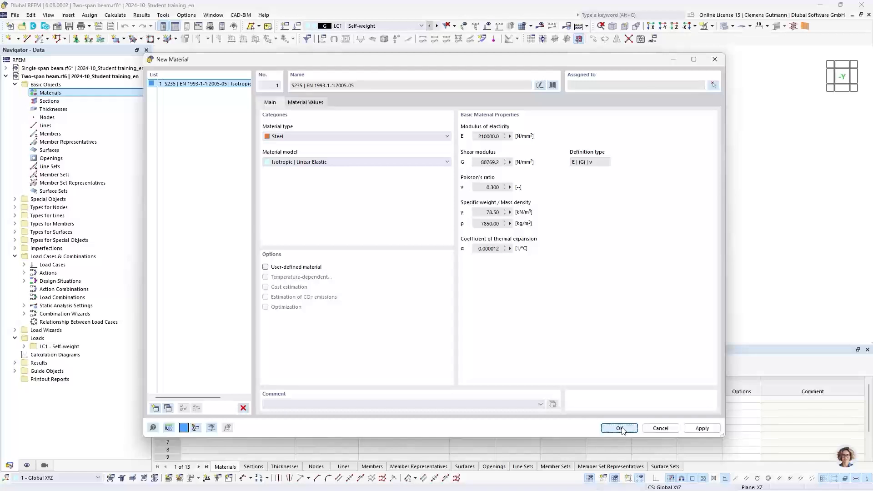
click(24, 93)
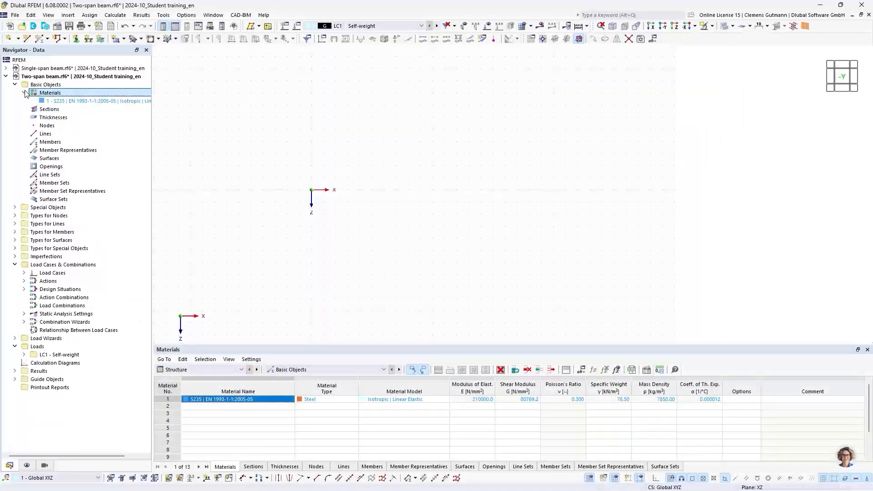
Create the section HEB 300 | Euronorm 53-62; DIN 1025-2 | SZS with material S235
click(44, 109)
right_click(43, 109)
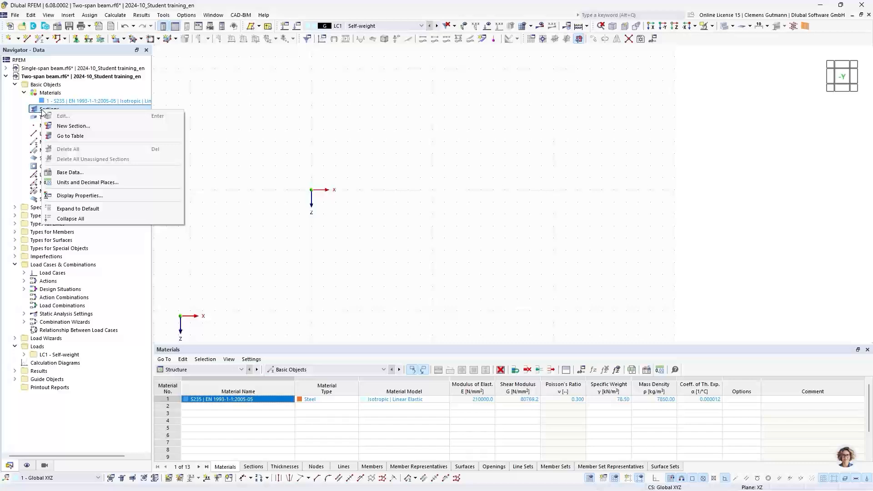
click(70, 128)
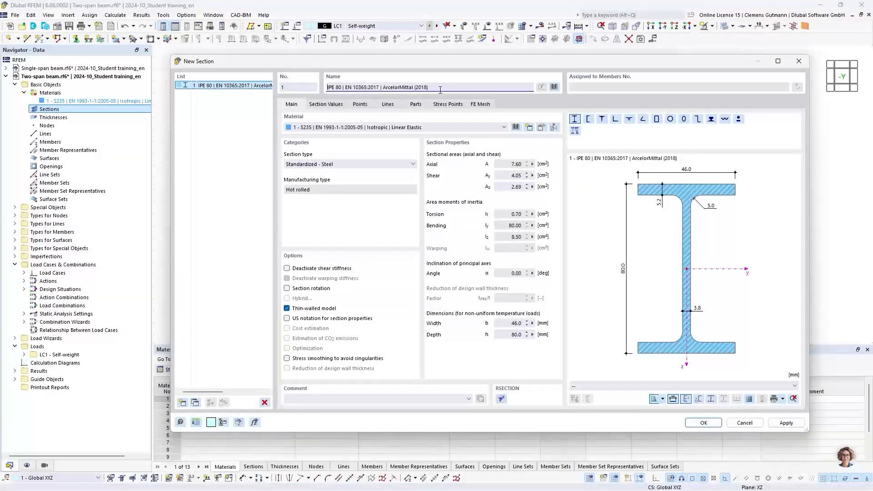
drag(440, 91, 321, 91)
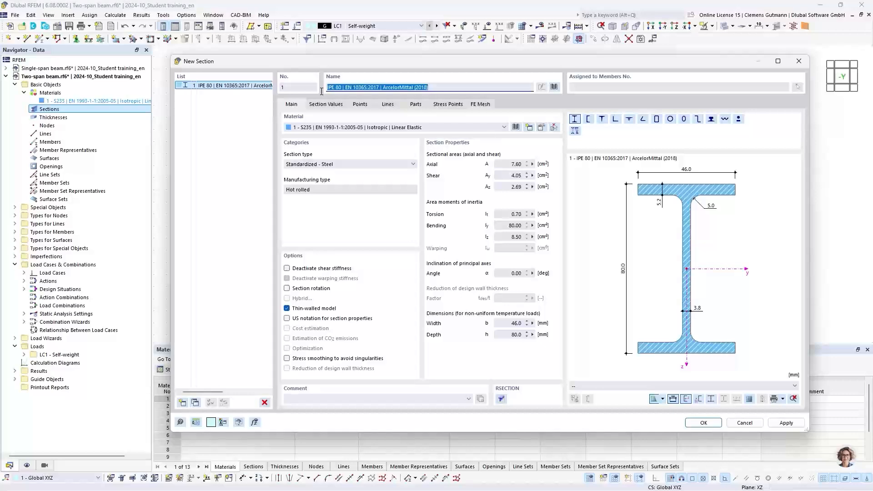
key(Delete)
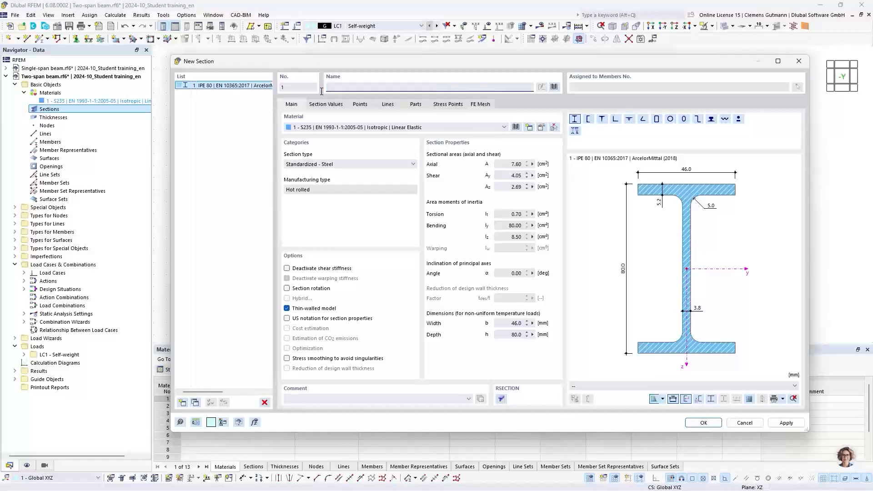
text(HE)
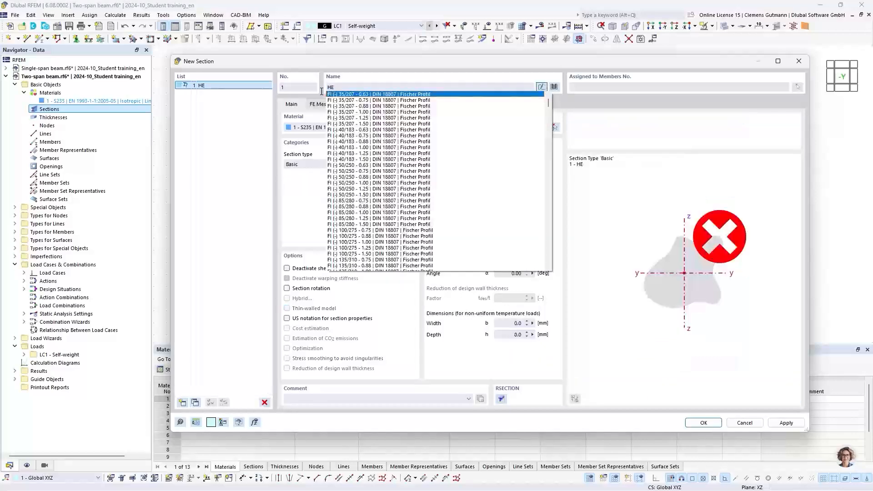
text(B 300)
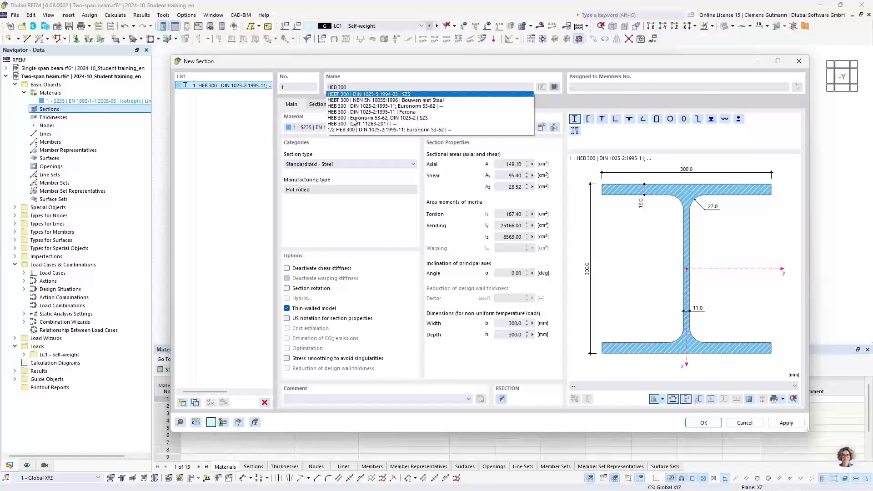
click(371, 120)
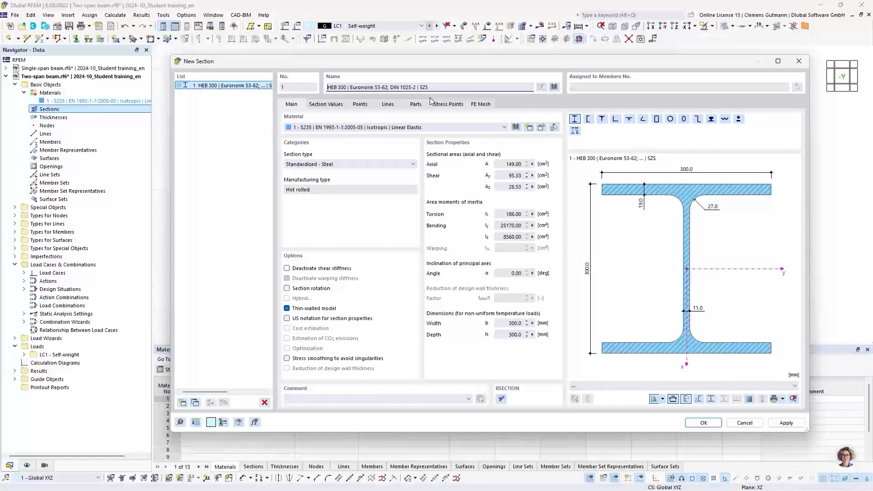
key(Tab)
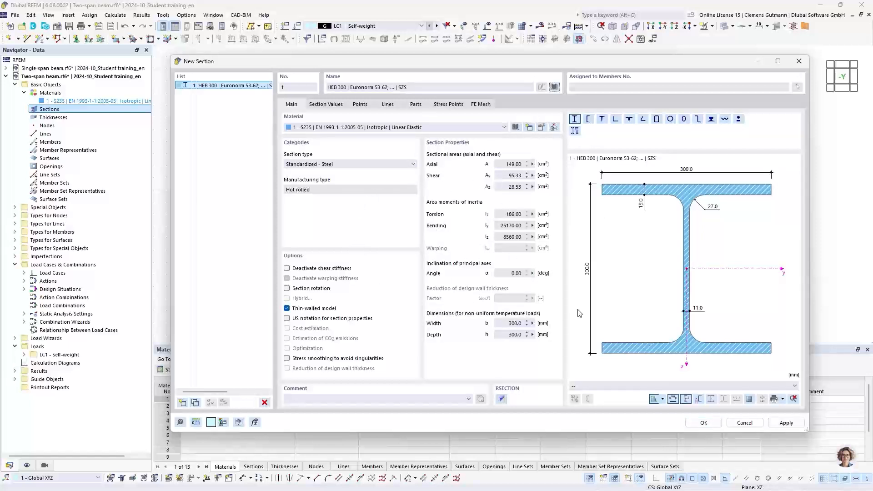
click(704, 423)
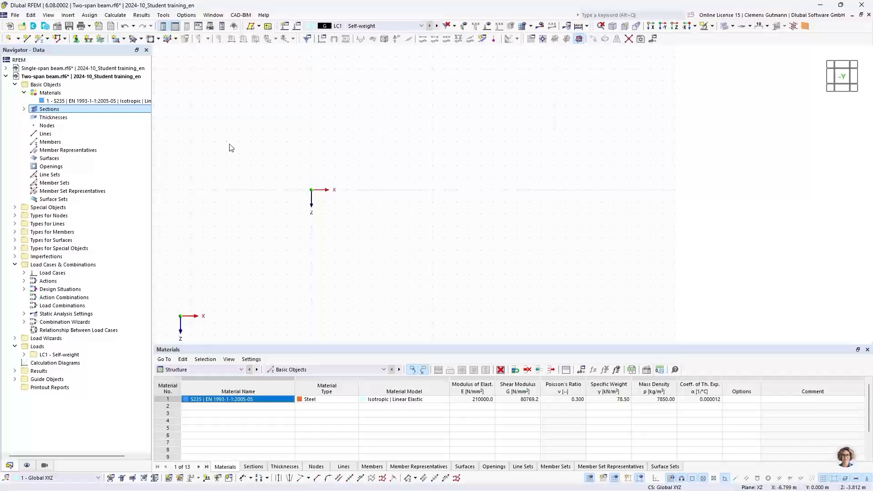
Model two continuous beam members along the X-axis with nodes at X = 0, 5 and 10 m, and review the created members, lines and nodes
click(48, 39)
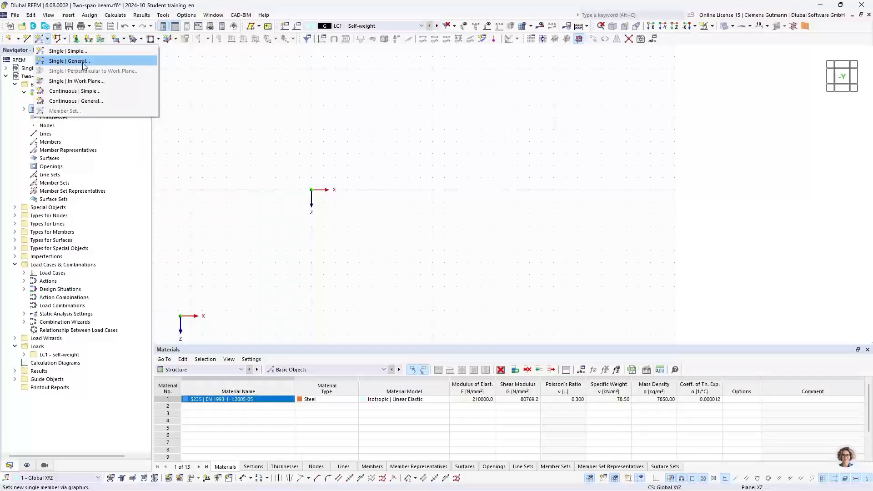
click(67, 92)
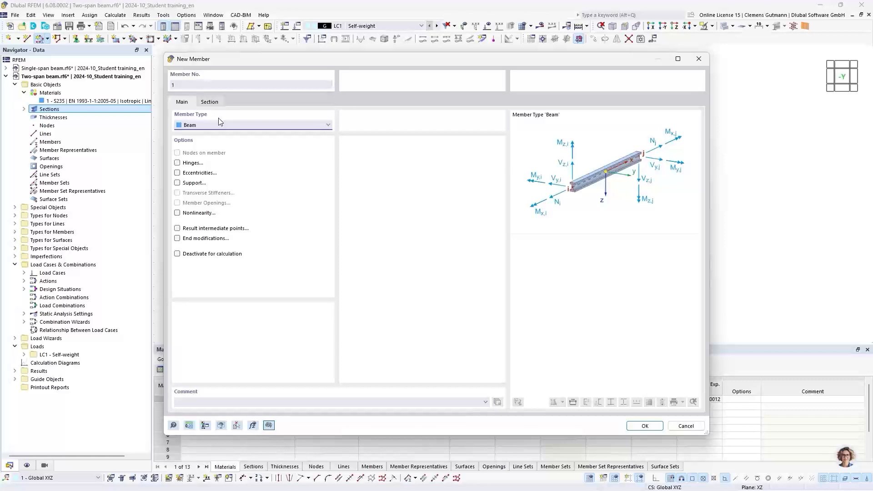
click(642, 425)
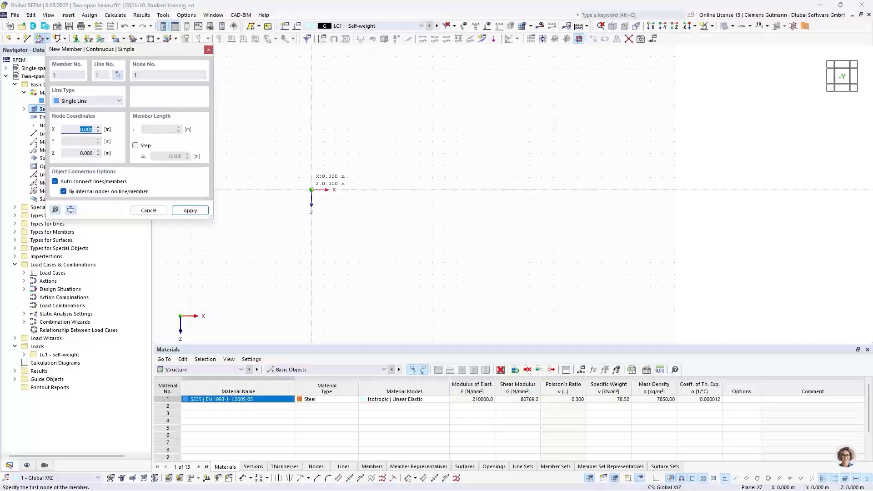
click(312, 190)
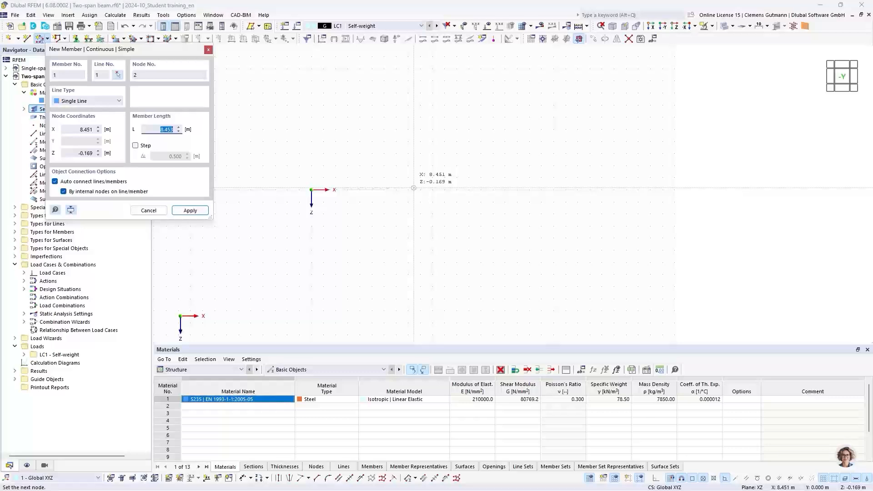
click(372, 189)
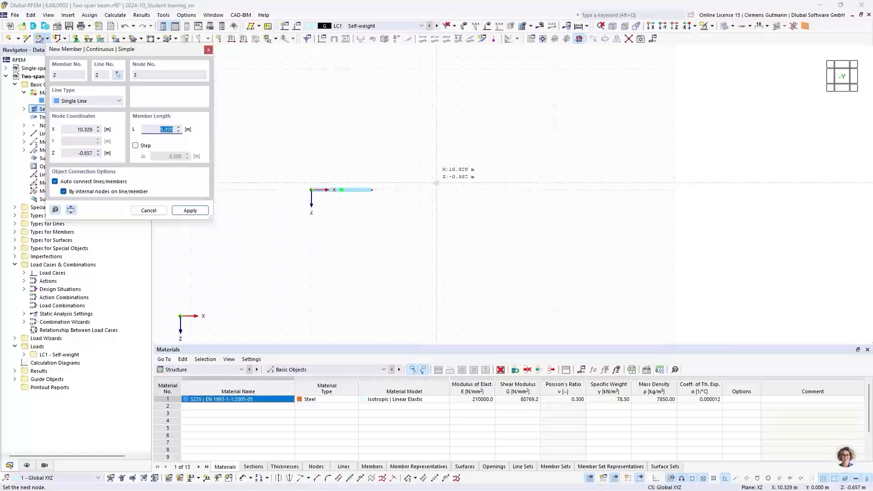
click(433, 190)
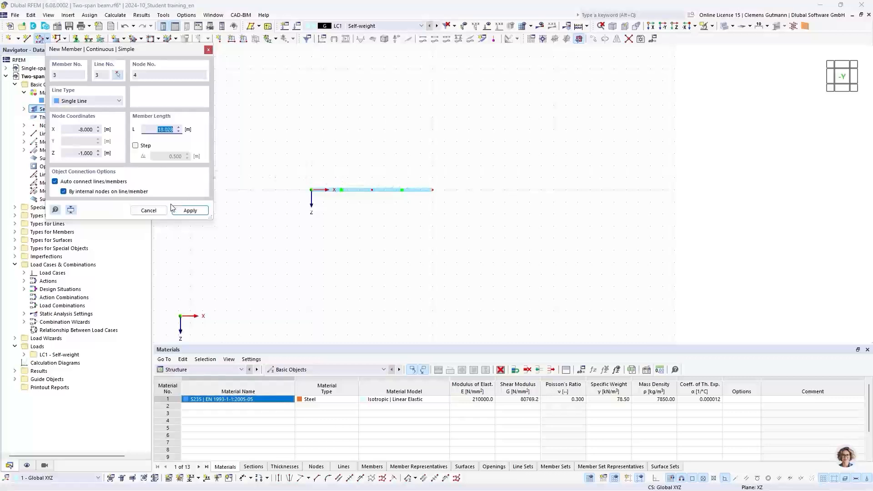
click(148, 211)
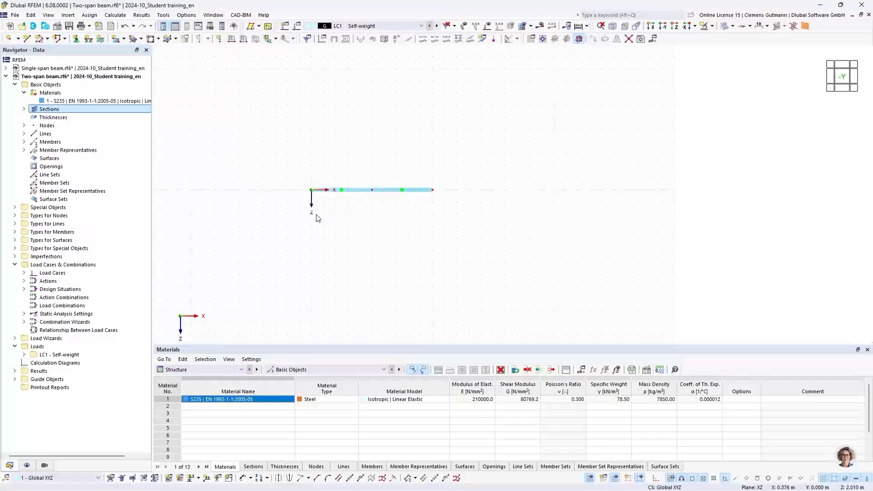
scroll(360, 199, up, 1)
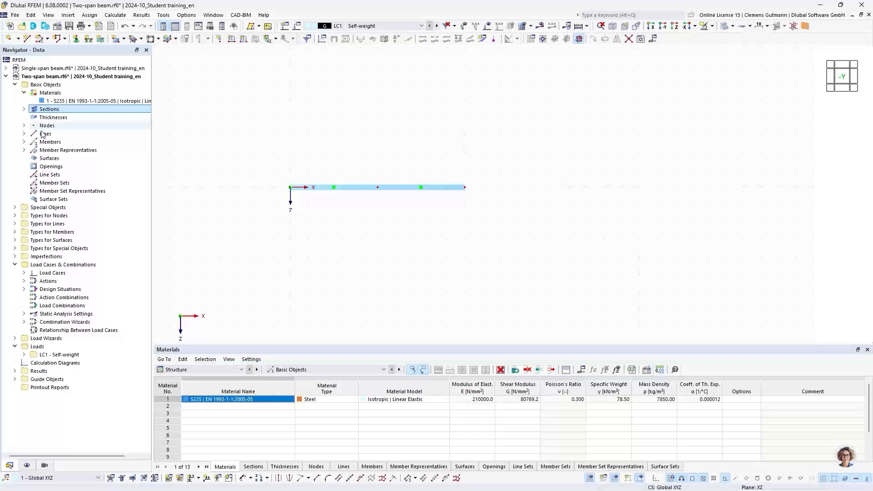
click(24, 142)
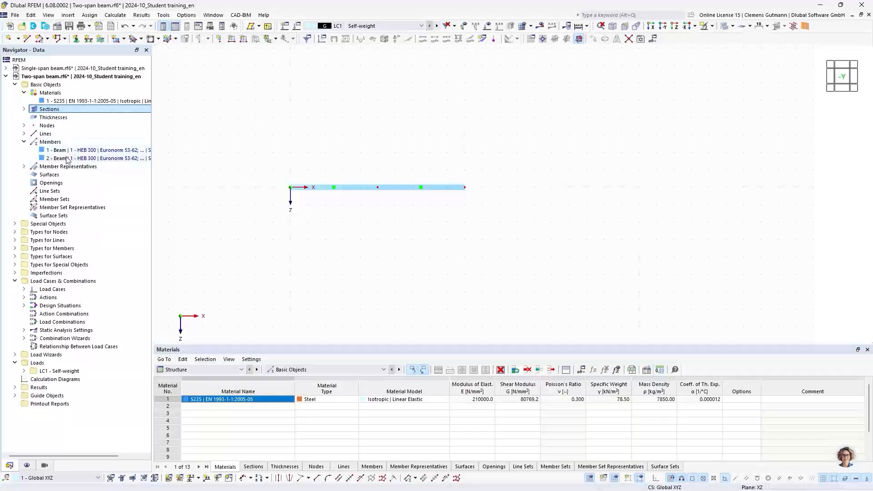
click(24, 133)
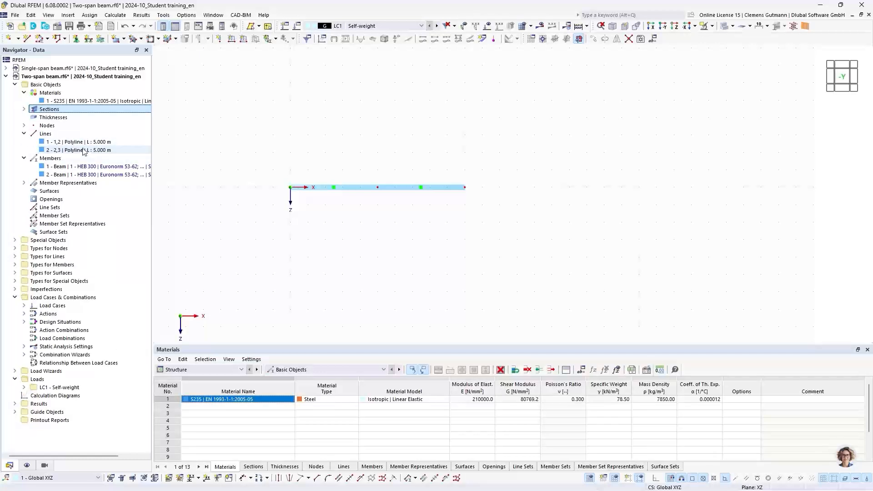
click(25, 125)
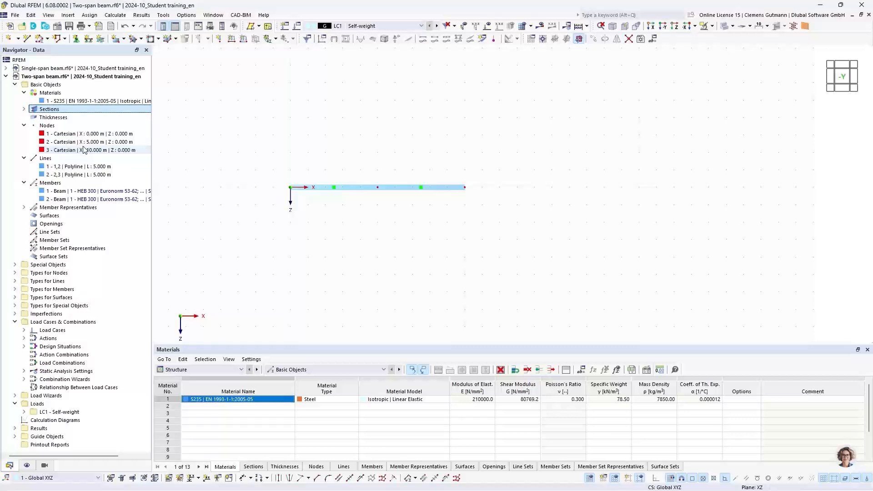
Assign the Hinged nodal support to node 1 at the beam's start
click(15, 265)
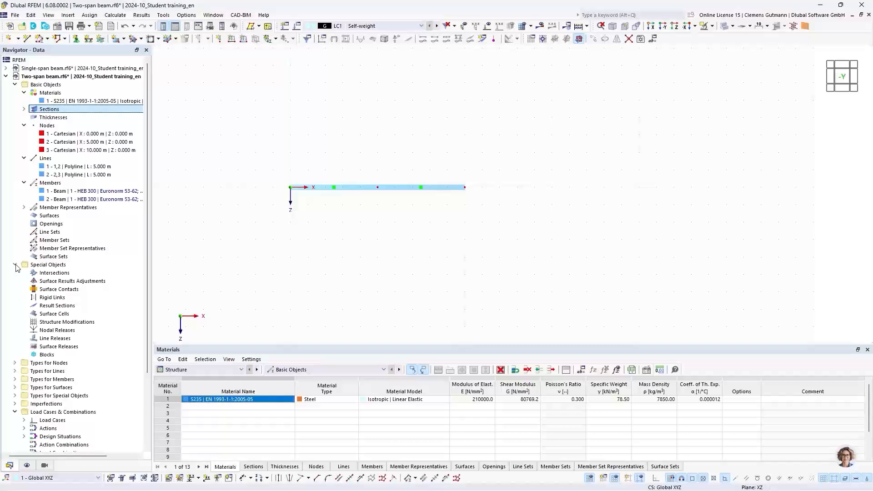
click(15, 265)
click(15, 273)
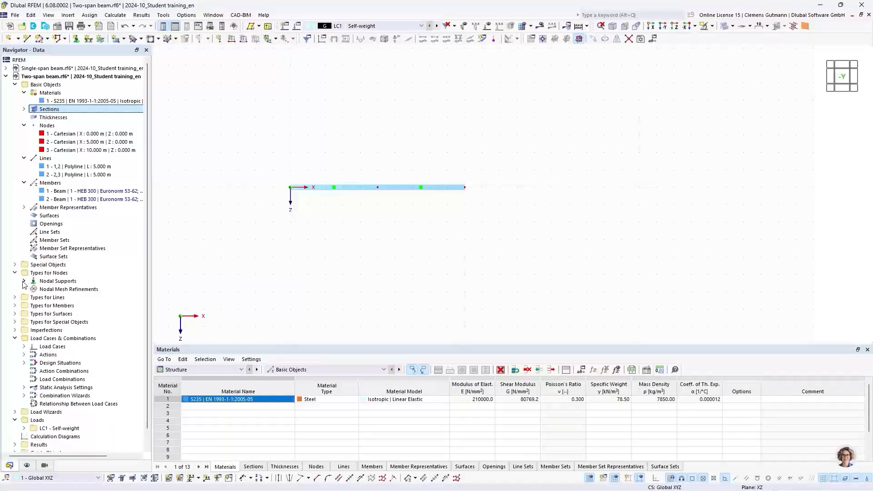
click(24, 282)
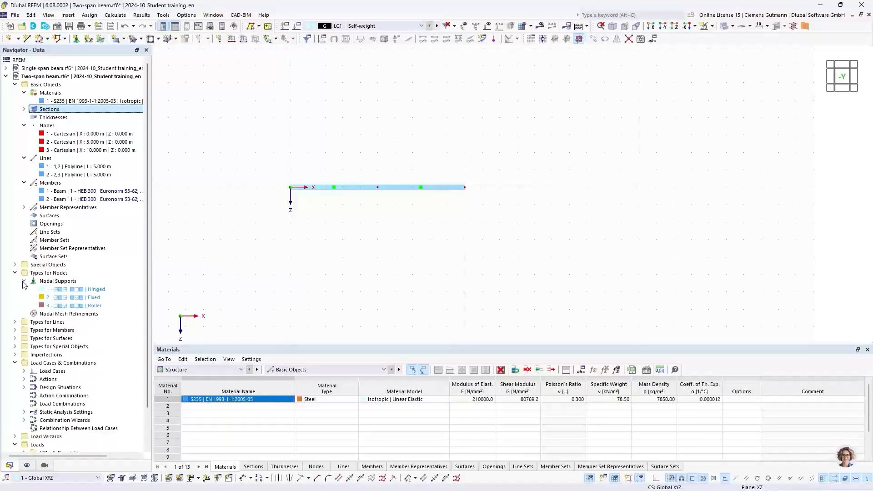
right_click(65, 291)
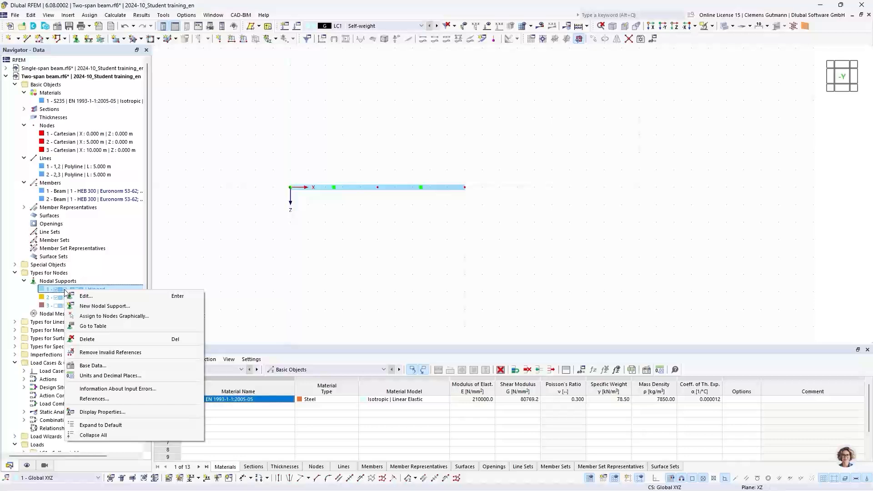
click(93, 317)
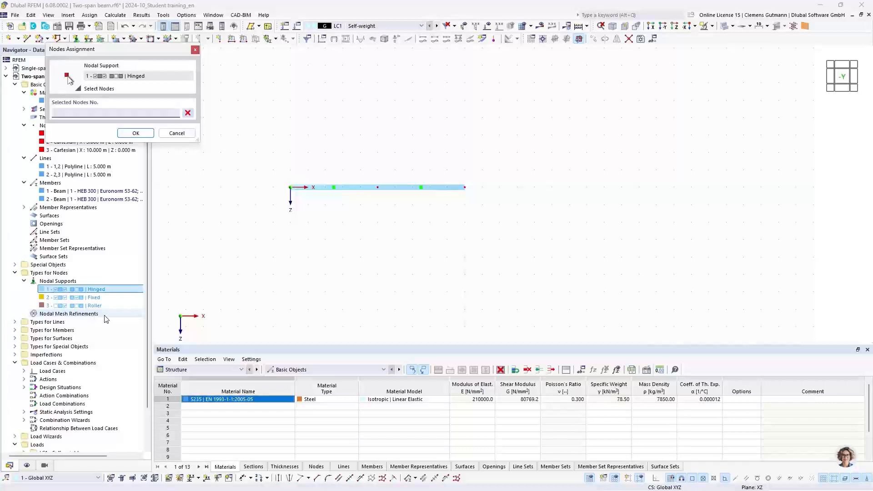
click(290, 187)
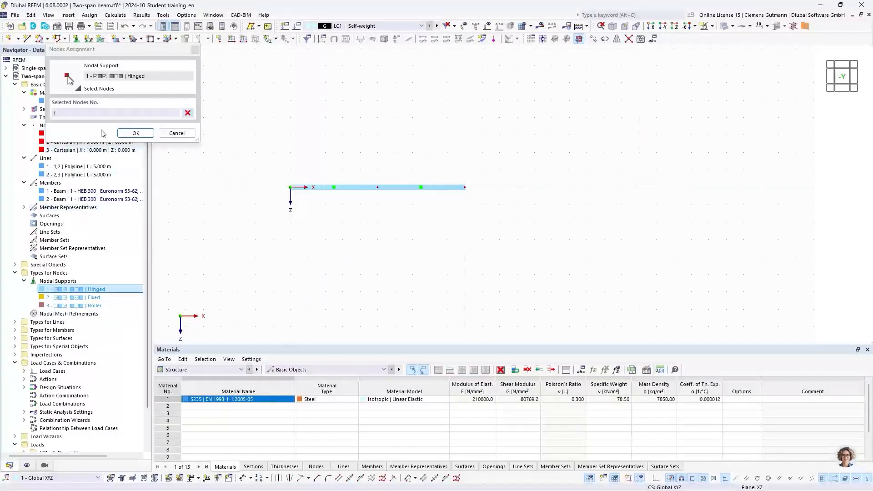
click(135, 134)
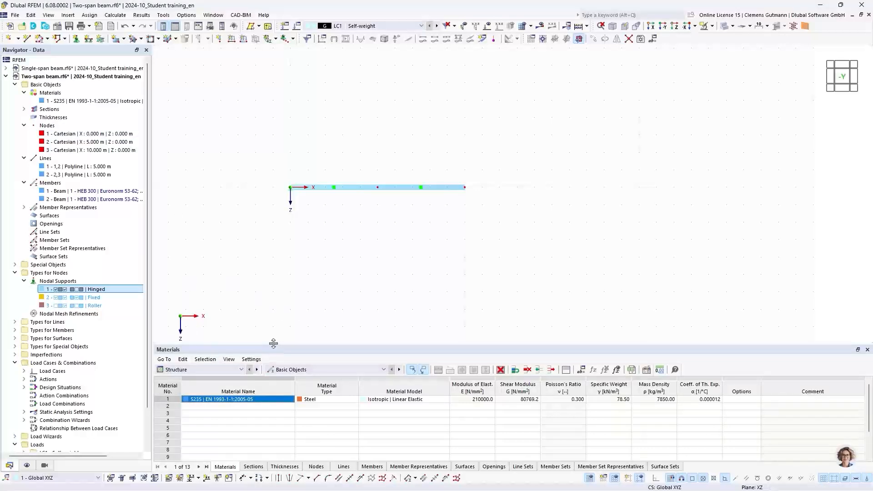
Enlarge the data table area and assign the Roller nodal support to nodes 2 and 3
drag(274, 344, 257, 258)
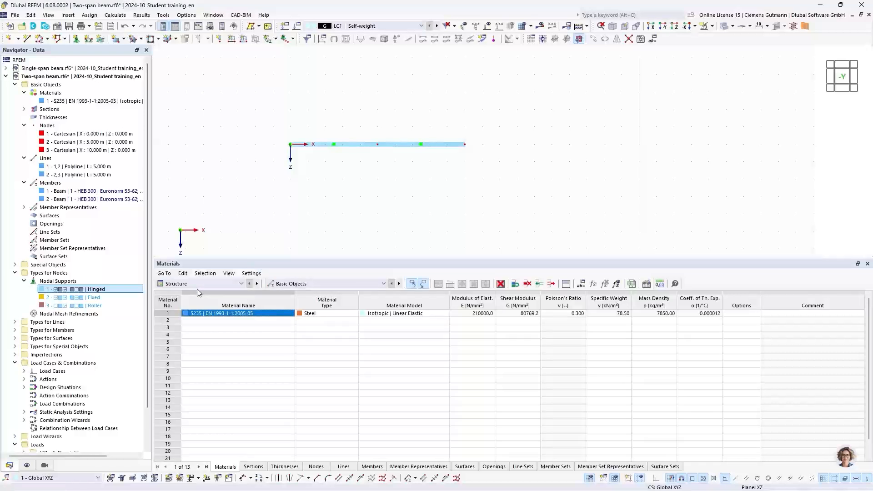
click(289, 284)
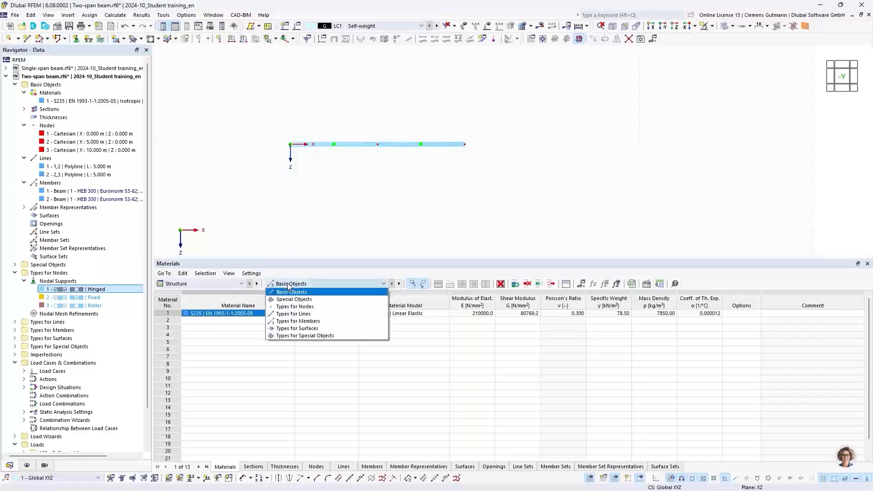
click(304, 307)
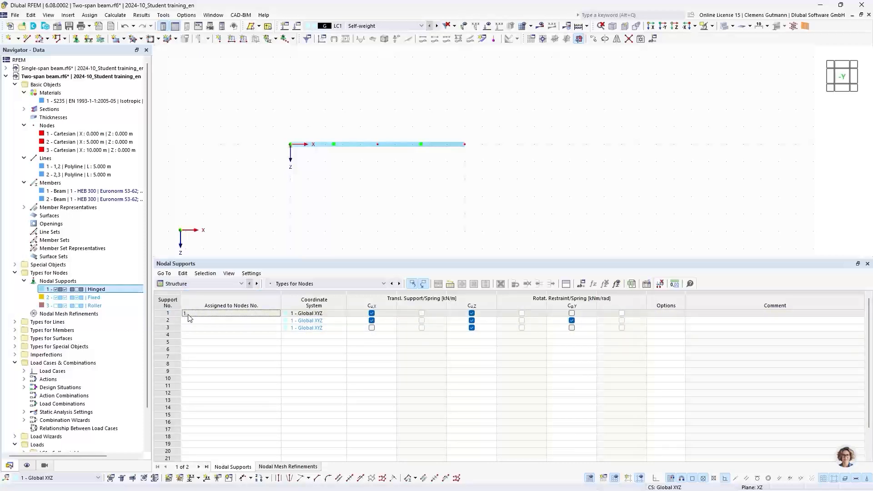
text(1)
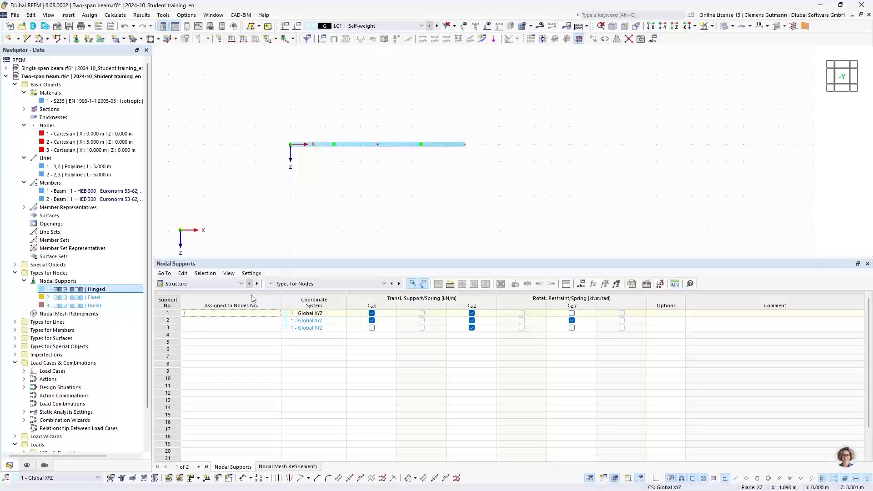
click(209, 327)
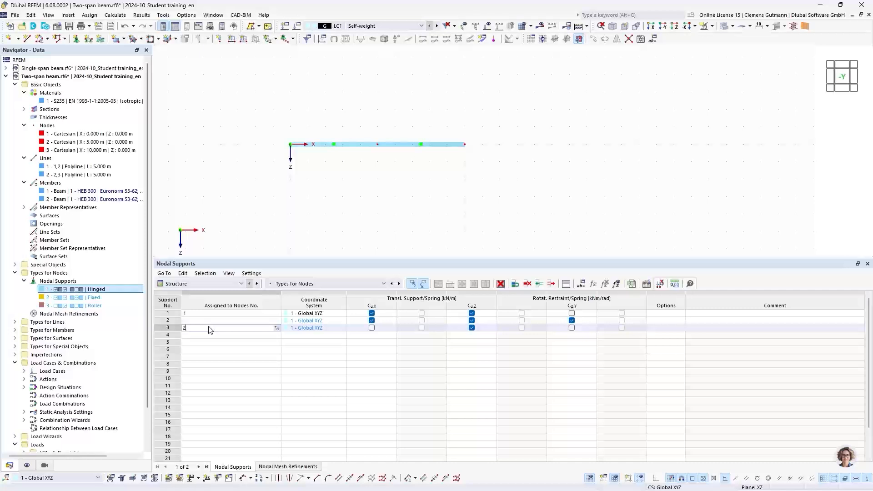
text(2,3)
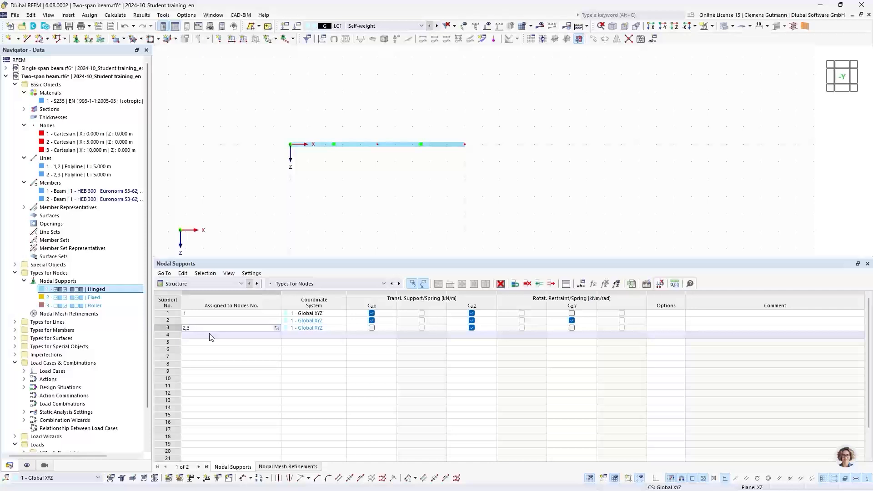
click(211, 337)
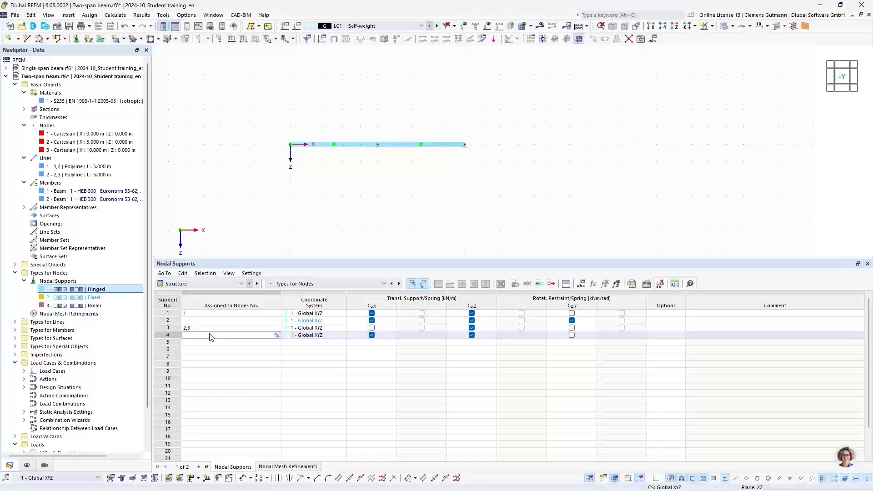
Increase the display size of the nodal support symbols in the model view
scroll(399, 144, up, 3)
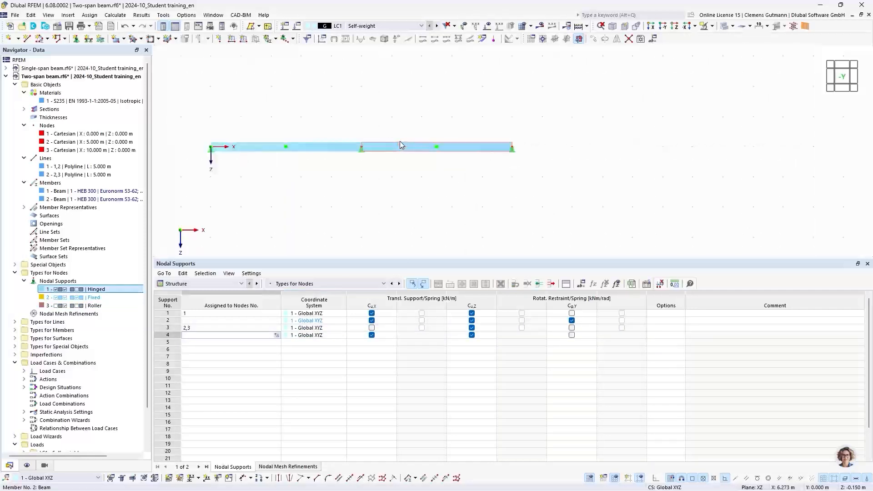
scroll(400, 143, up, 1)
middle_drag(346, 196, 388, 206)
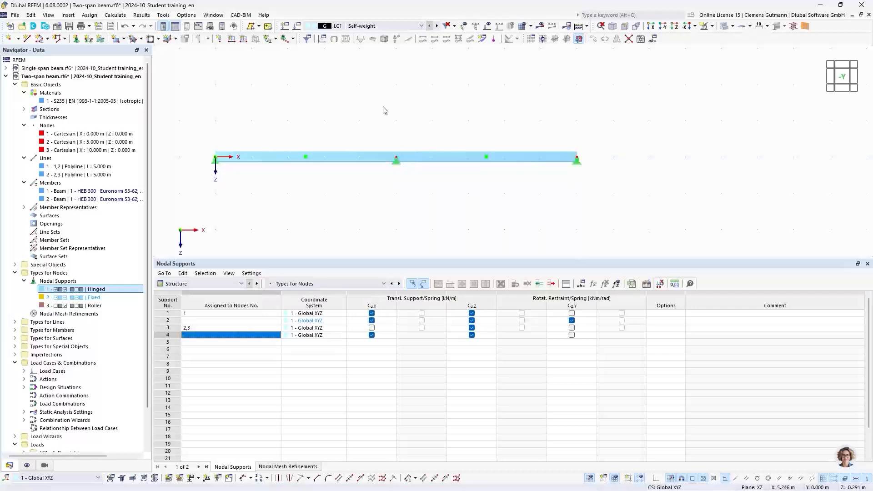
right_click(397, 168)
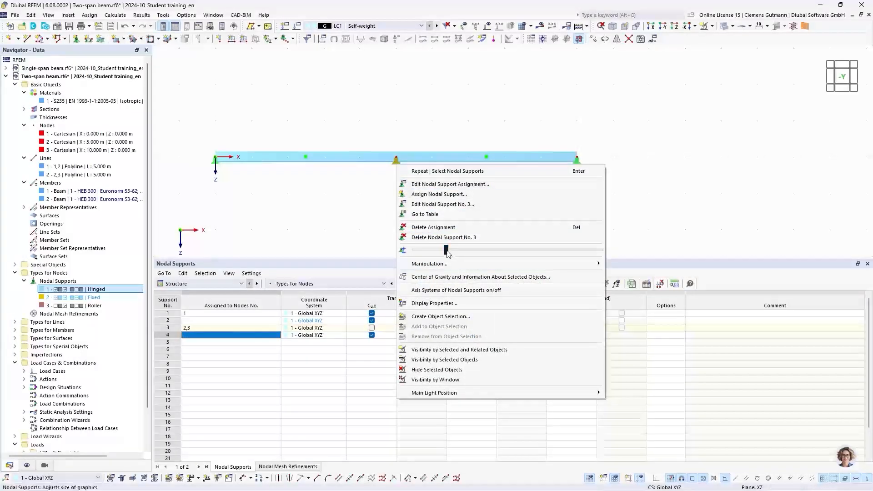
drag(446, 250, 496, 254)
click(376, 211)
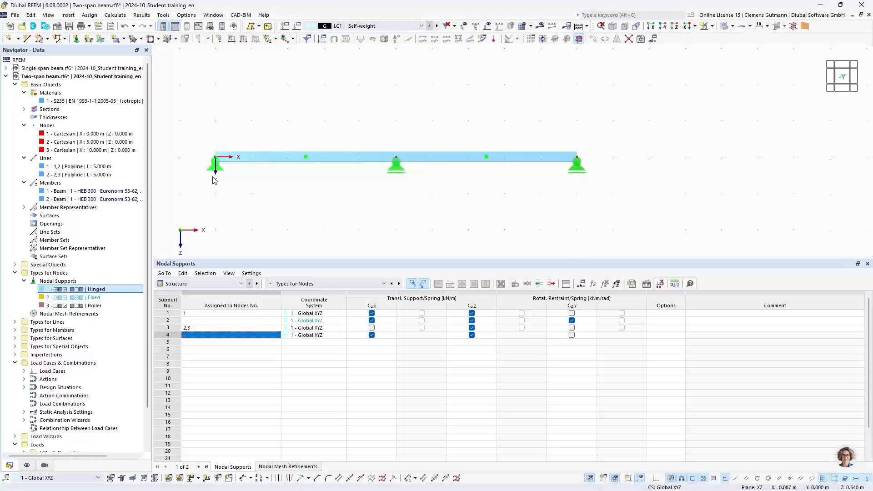
Open the load cases and combinations settings and check the combination standard and the combination wizard options
scroll(52, 300, down, 2)
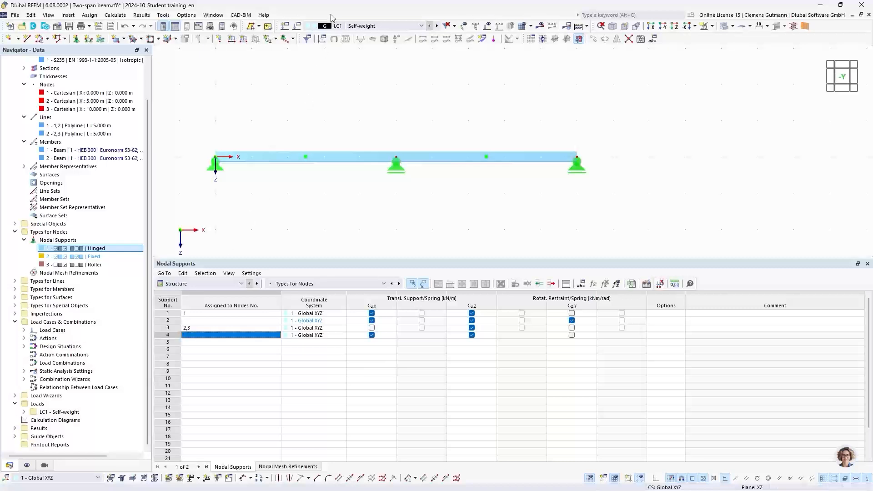
click(297, 27)
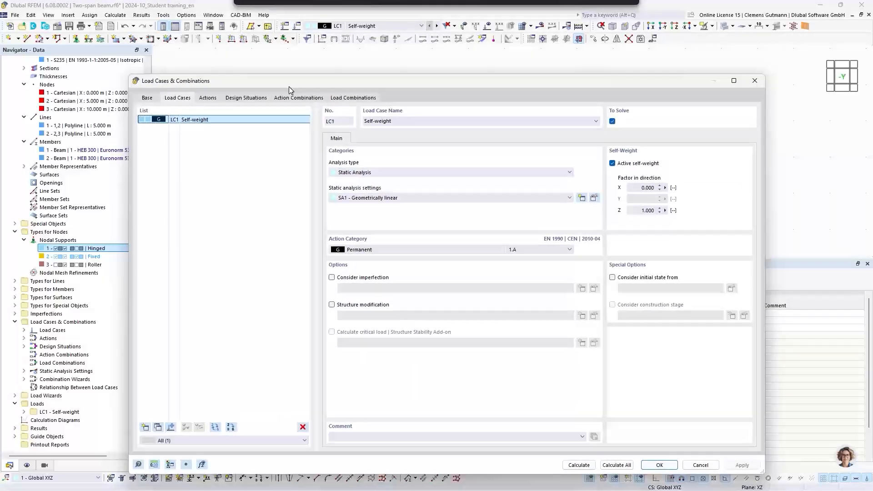
drag(289, 87, 278, 69)
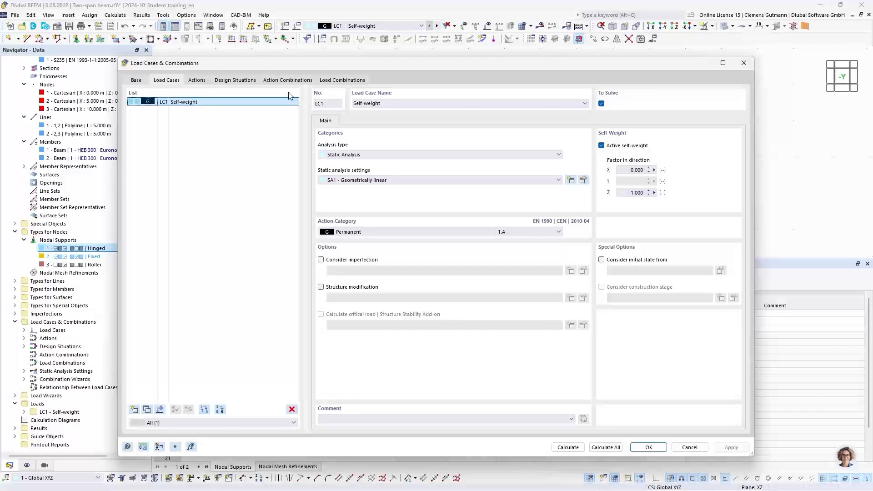
click(137, 80)
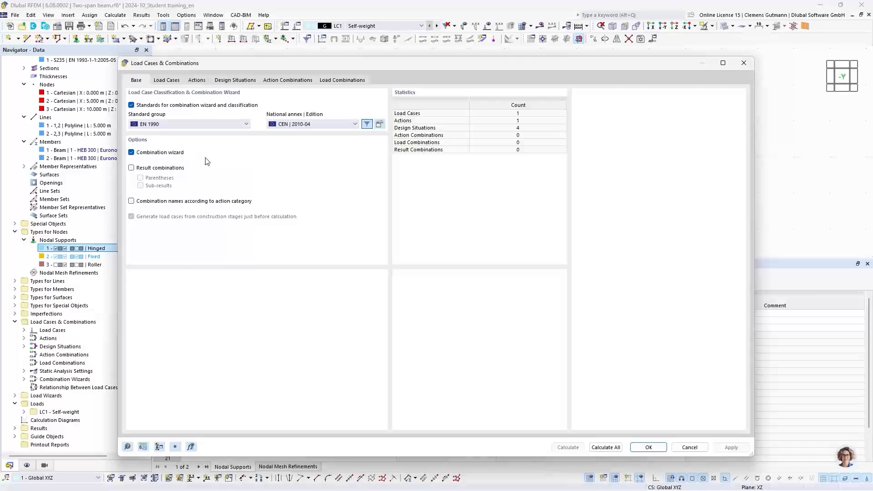
click(166, 80)
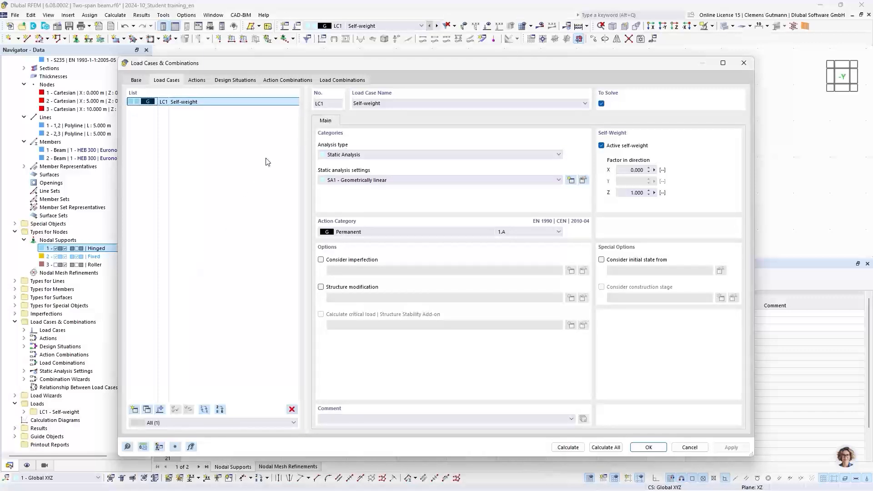
Create load case LC2 "Imposed load left" with the action category Imposed loads - category A: domestic, residential areas
click(135, 410)
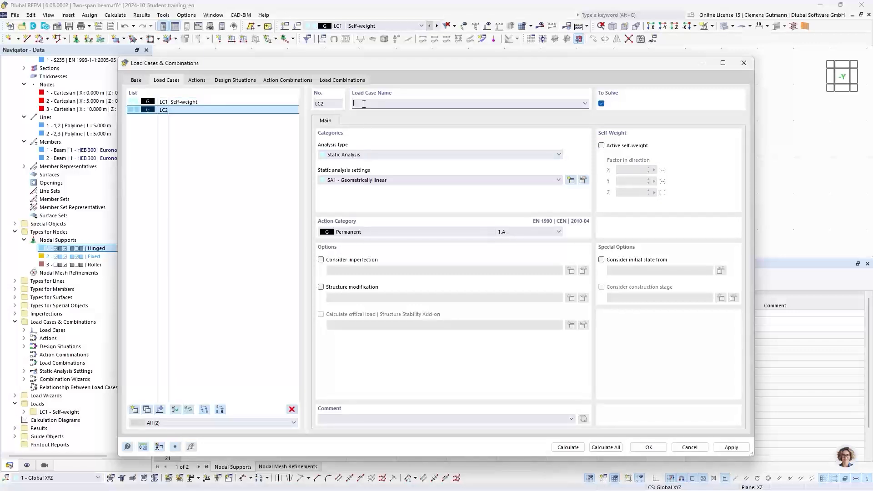
text(Impl)
text(osed)
text( load)
text( left)
key(Tab)
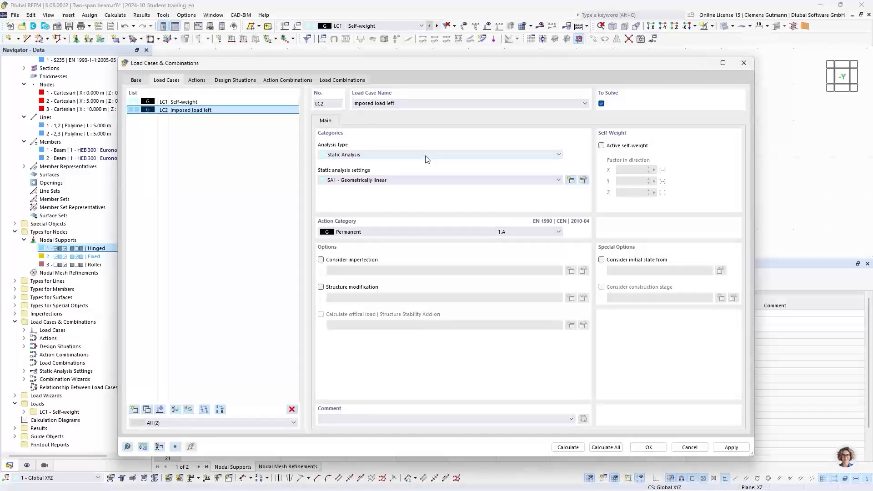
click(357, 232)
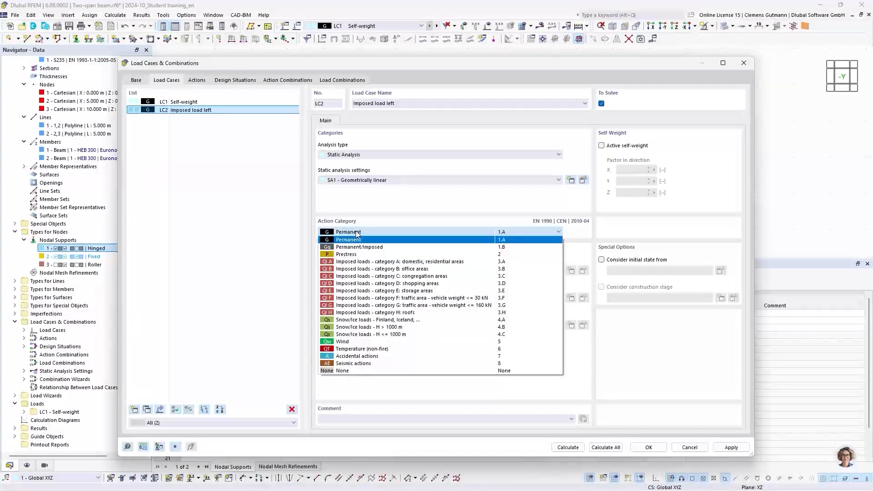
click(357, 262)
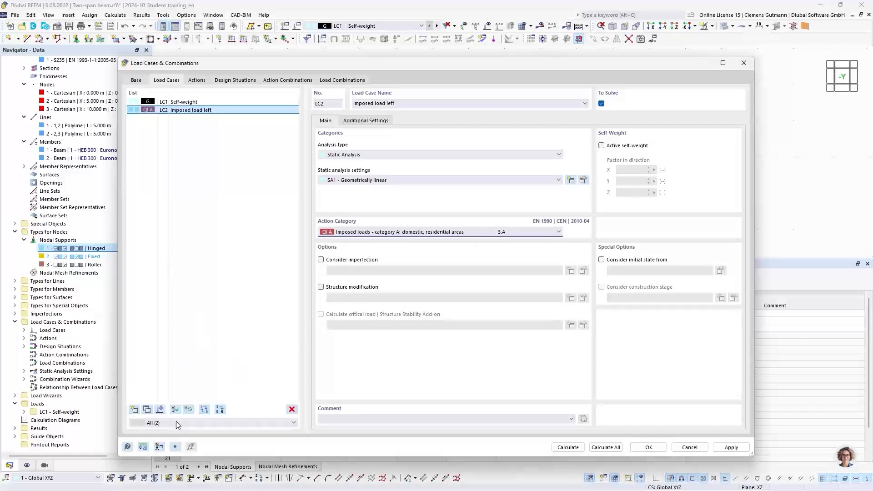
Copy load case LC2 and rename the copy as "Imposed load right"
click(147, 410)
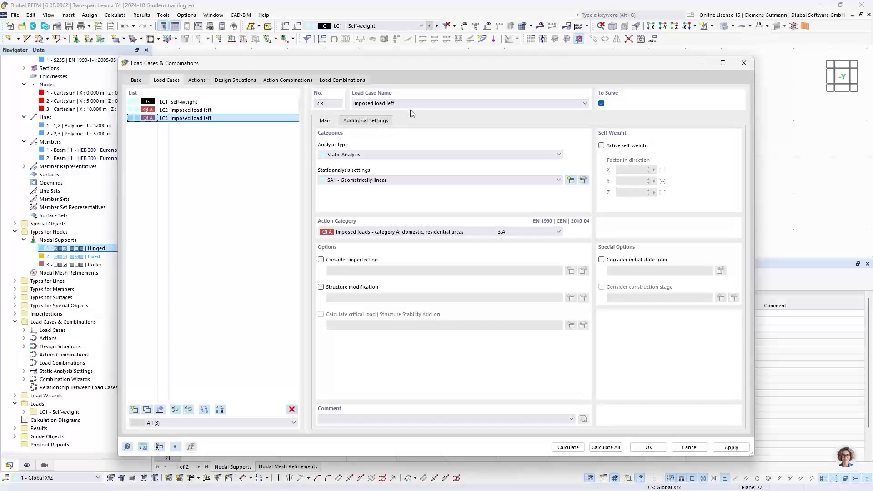
double_click(394, 103)
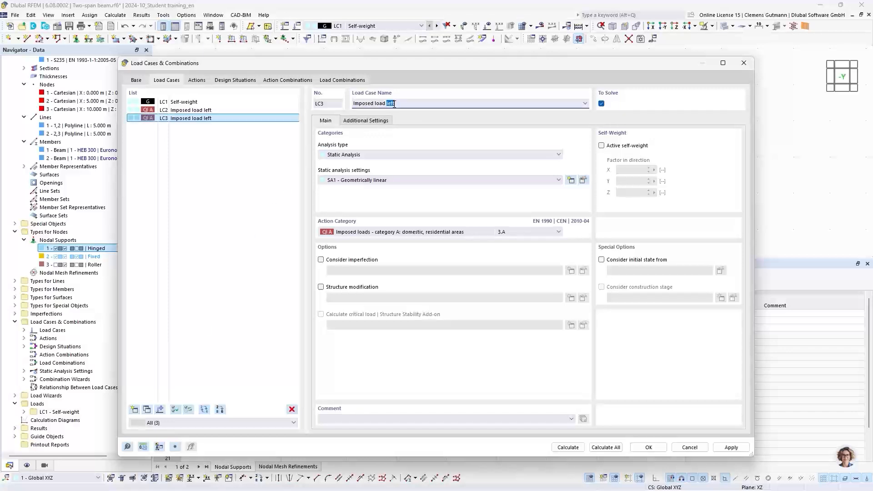
text(right)
key(Tab)
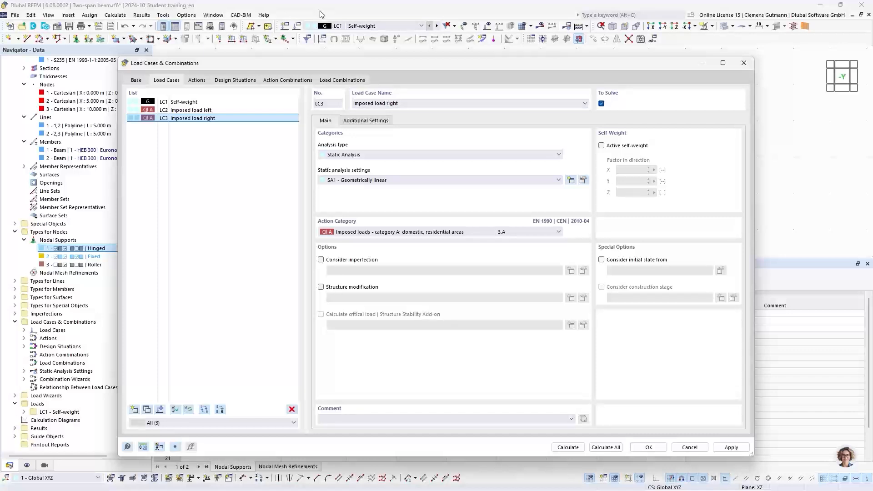
Review the action type and the assigned load cases of the permanent and imposed load actions
click(196, 81)
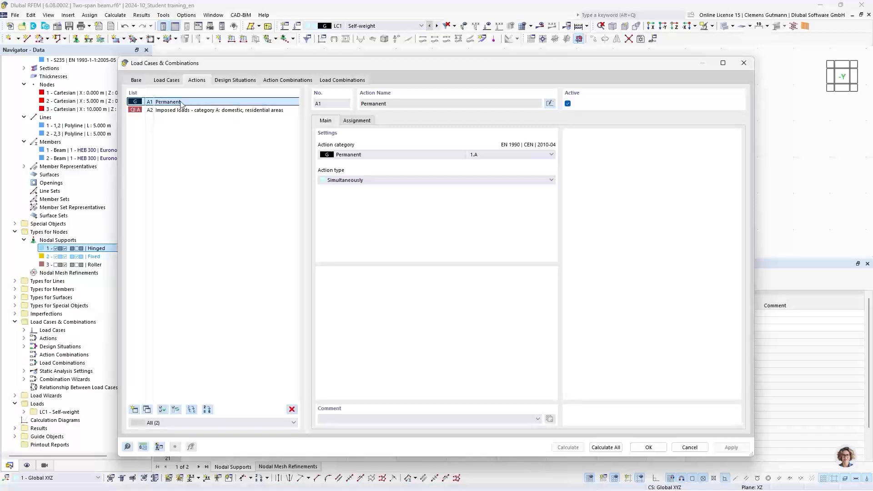
click(354, 121)
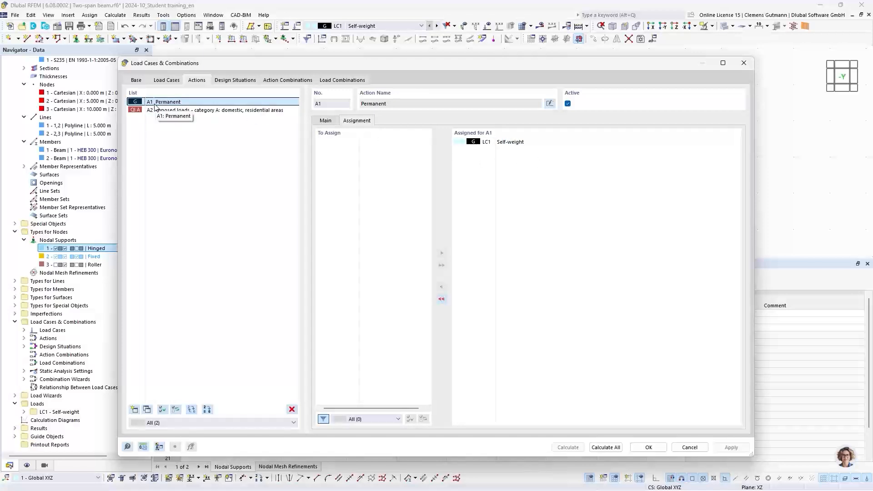
click(168, 112)
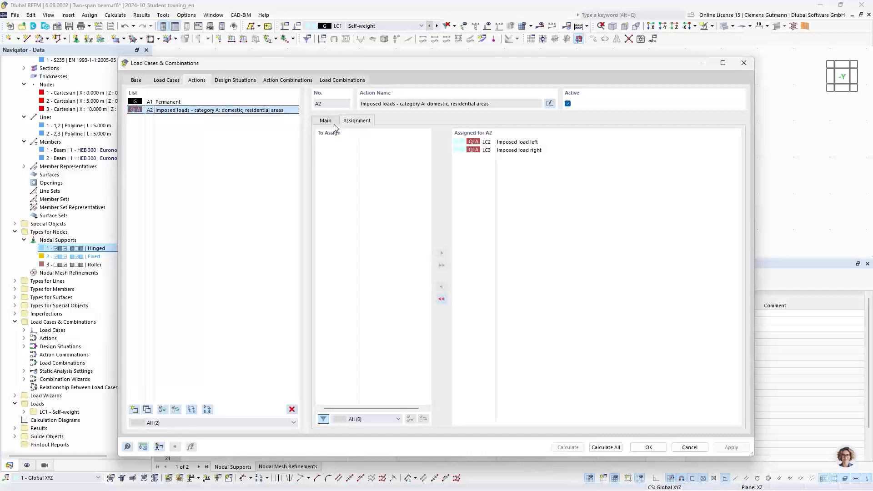
click(330, 124)
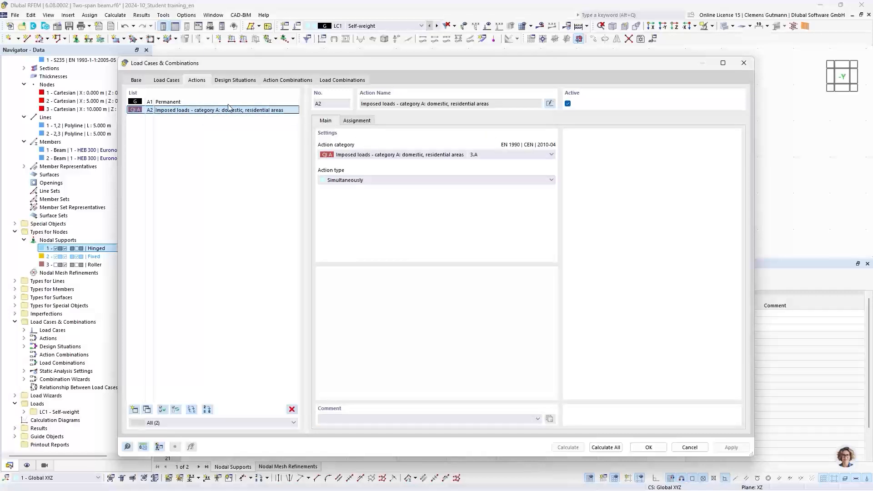
click(181, 103)
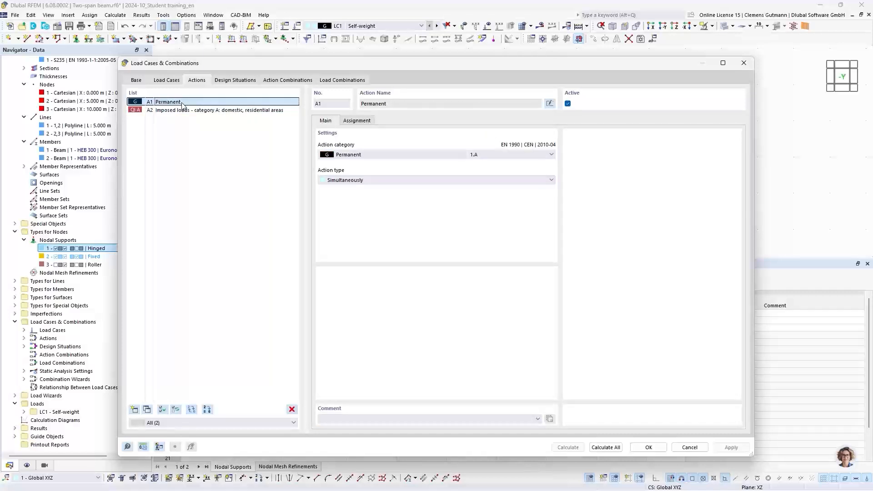
Check the available action types and the assigned load cases of the permanent action A1
click(349, 181)
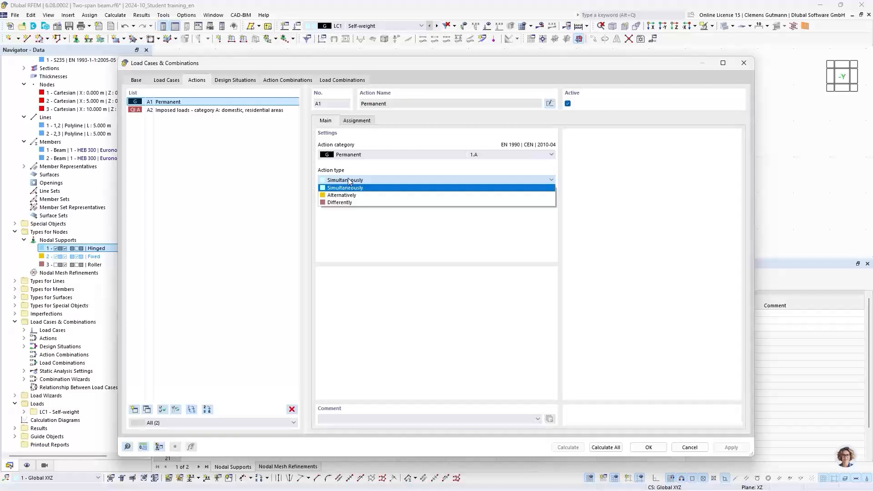
click(348, 181)
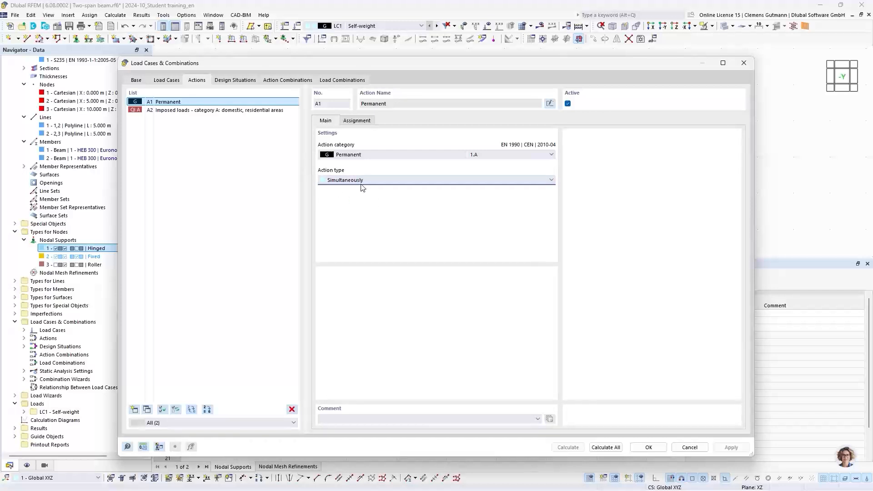
click(358, 183)
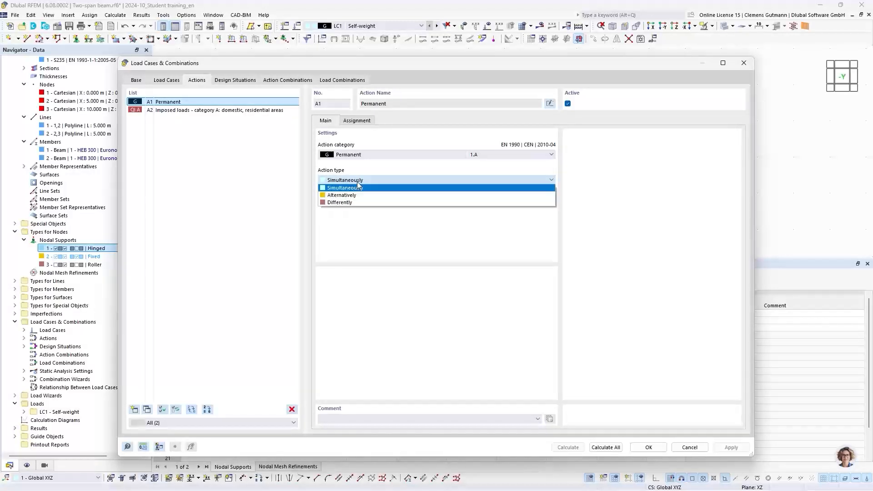
click(358, 183)
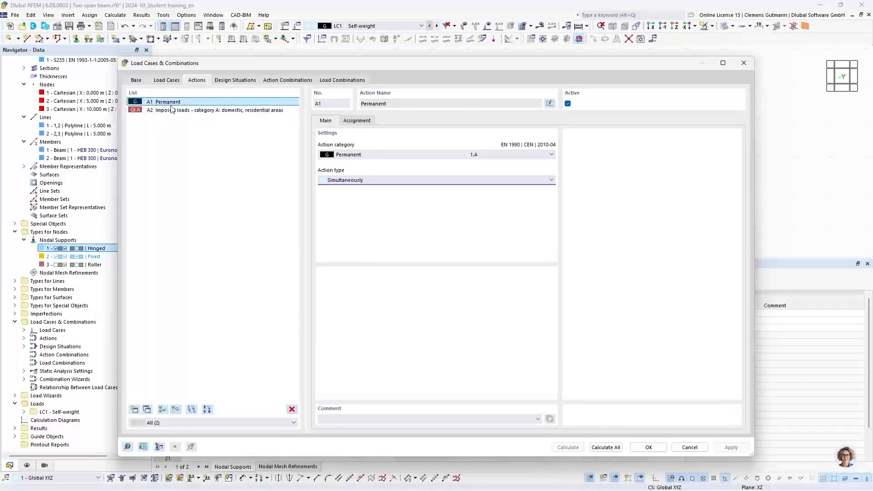
click(358, 120)
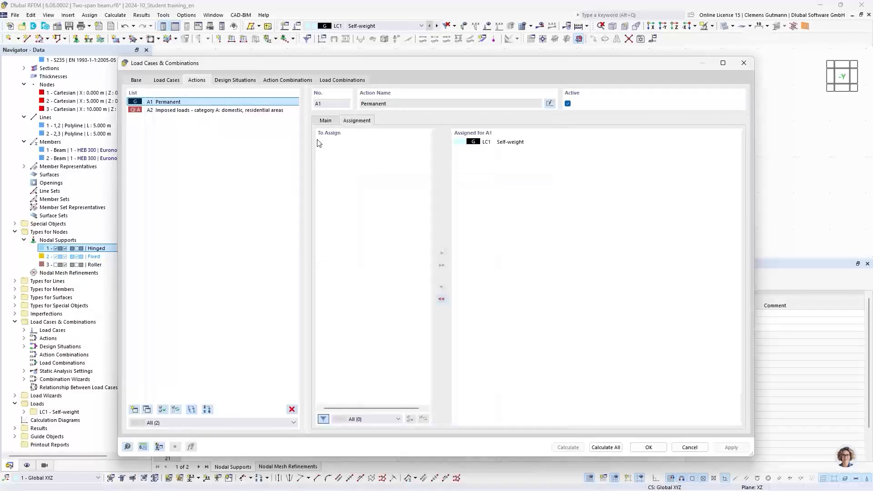
Check the assigned load cases and the action type options of imposed loads action A2, keeping Simultaneously selected
click(191, 110)
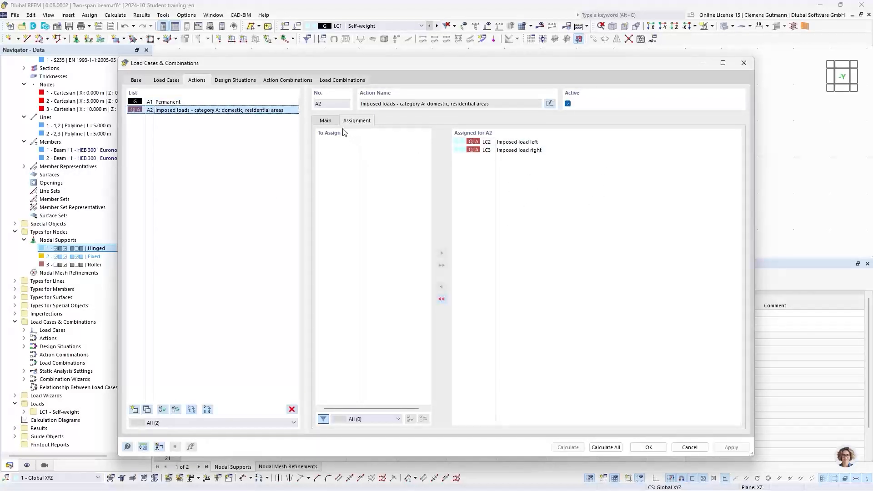
click(328, 121)
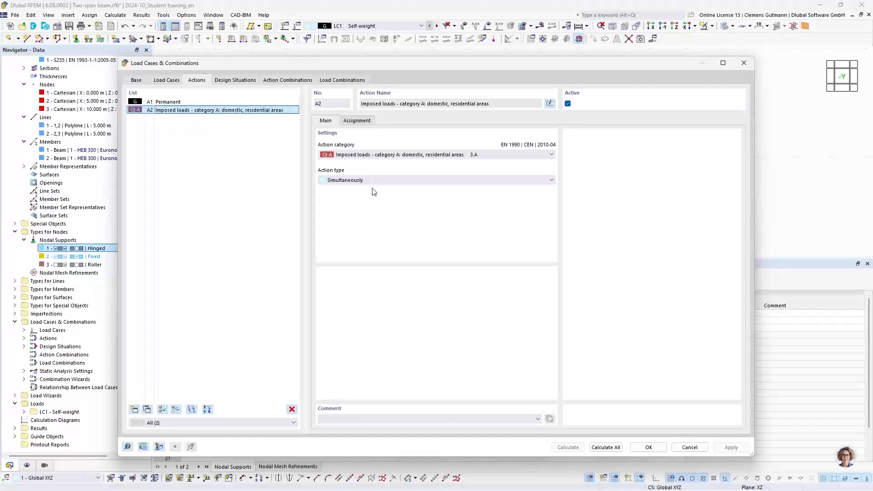
click(381, 180)
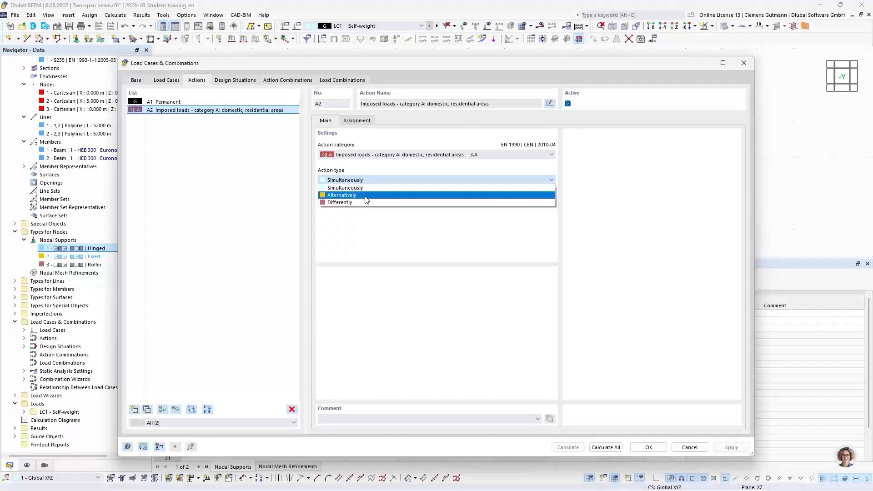
click(375, 188)
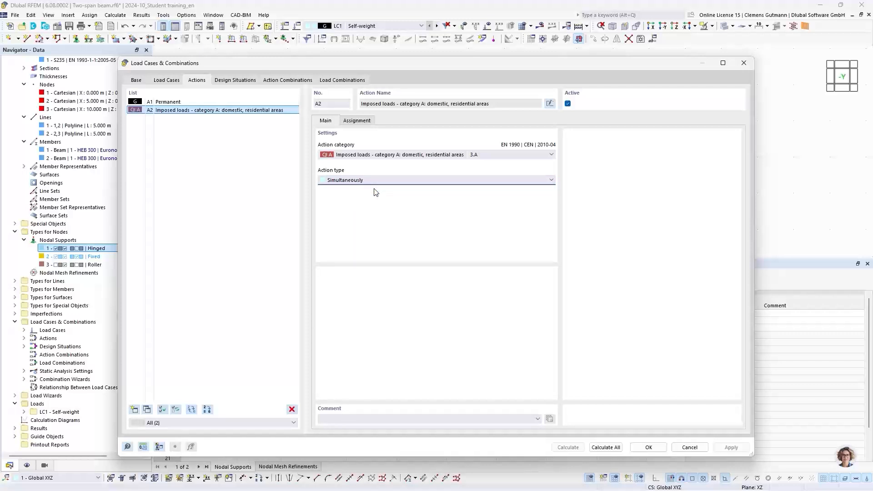
Review the design situations and the generated action combinations, including AC3 for the SLS characteristic situation
click(236, 81)
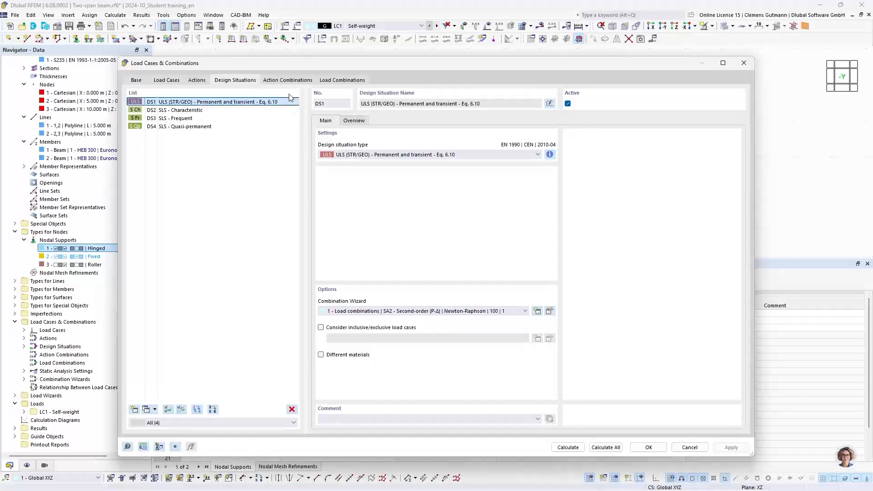
click(295, 83)
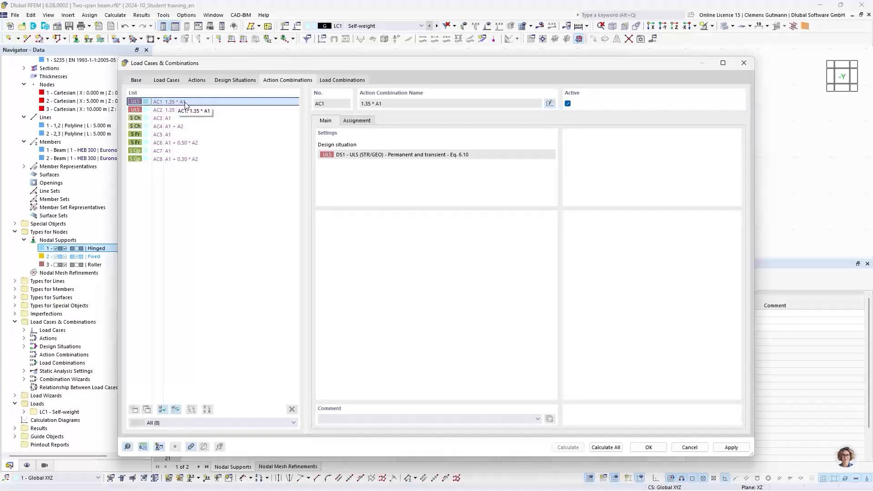
click(169, 121)
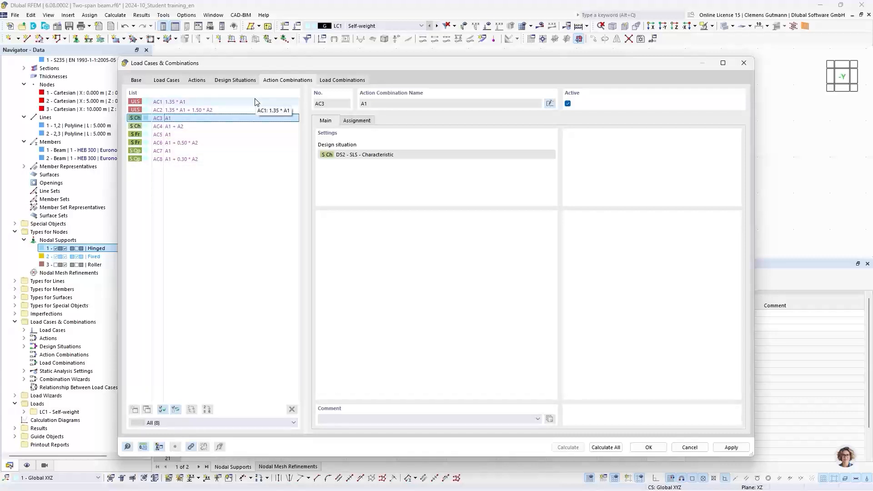
Examine the assigned load cases and factors of the ULS load combinations CO1 to CO4
click(338, 81)
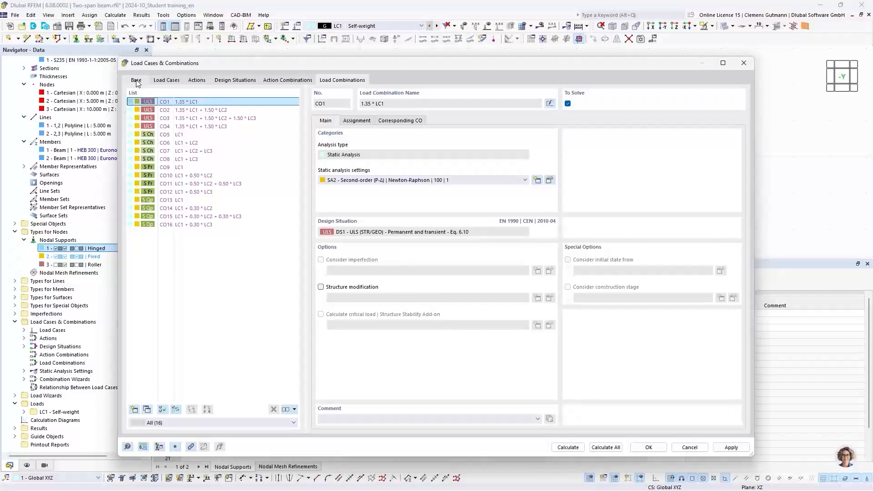
click(358, 121)
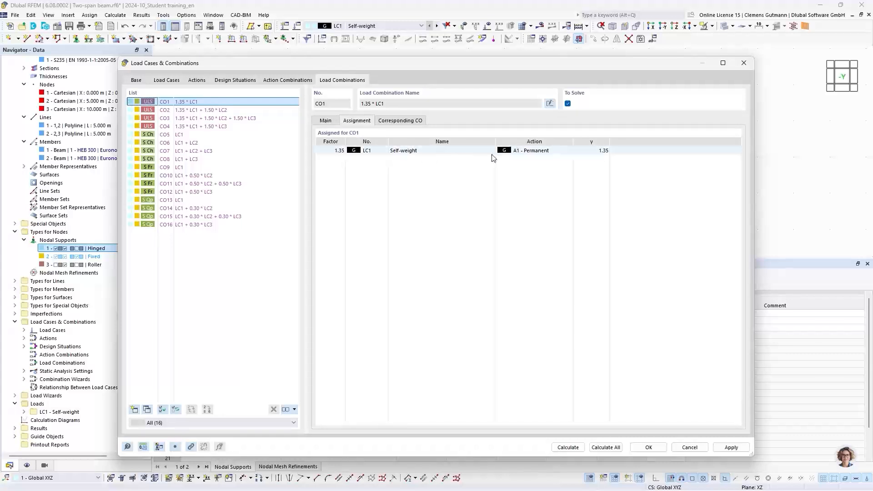
click(200, 114)
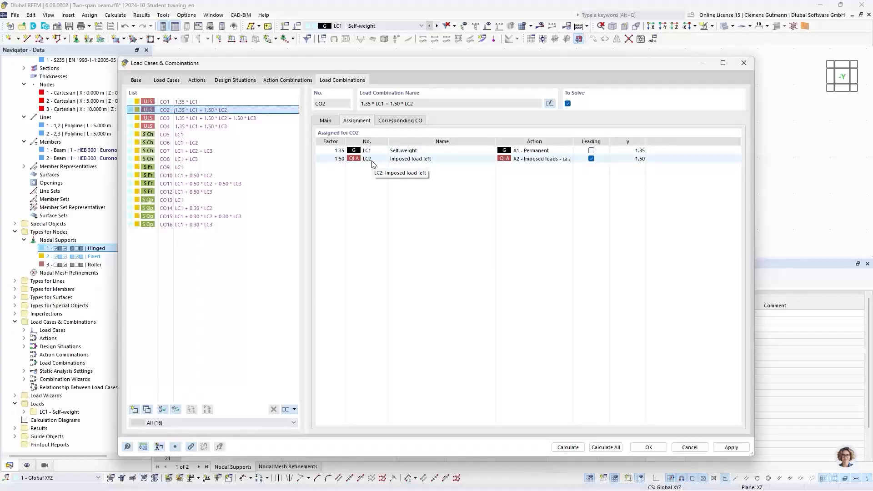
click(205, 120)
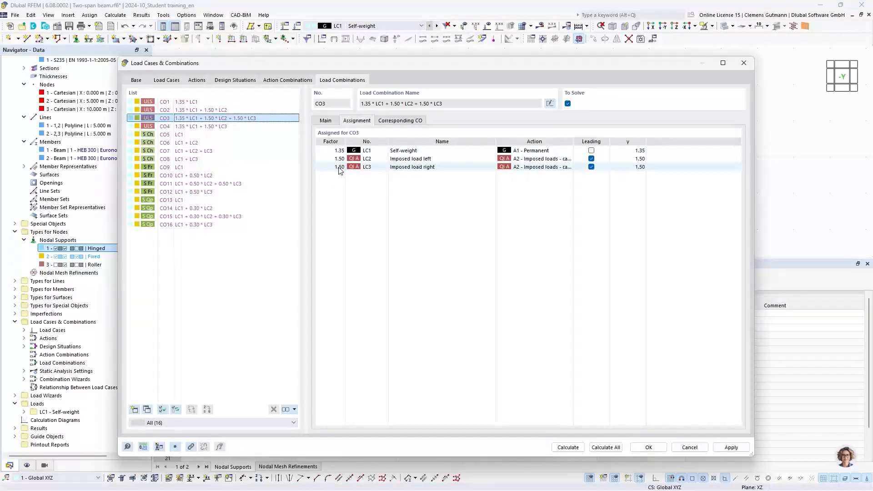
click(221, 126)
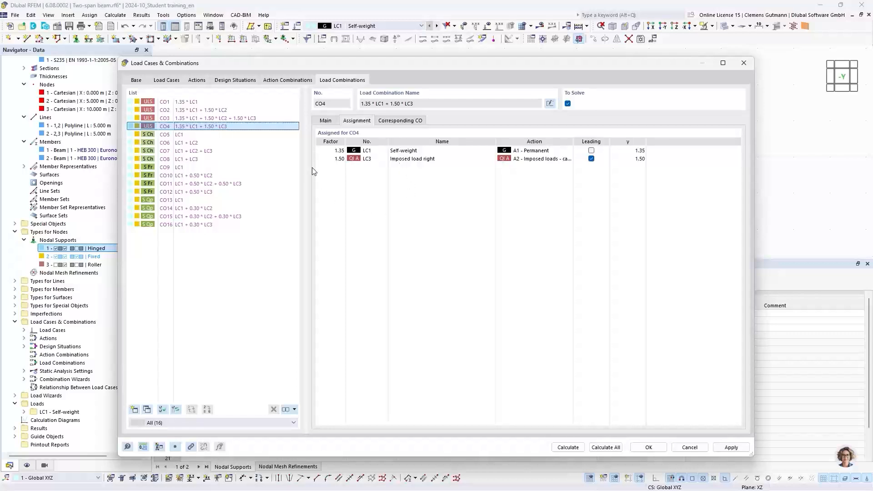
Try the action type Alternatively for imposed loads action A2 and check the regenerated load combinations and the assignment of CO2
click(199, 81)
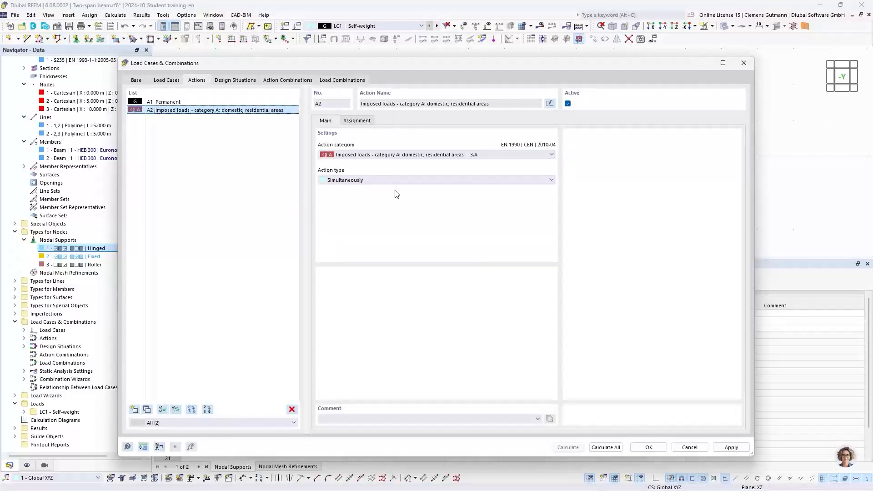
click(349, 180)
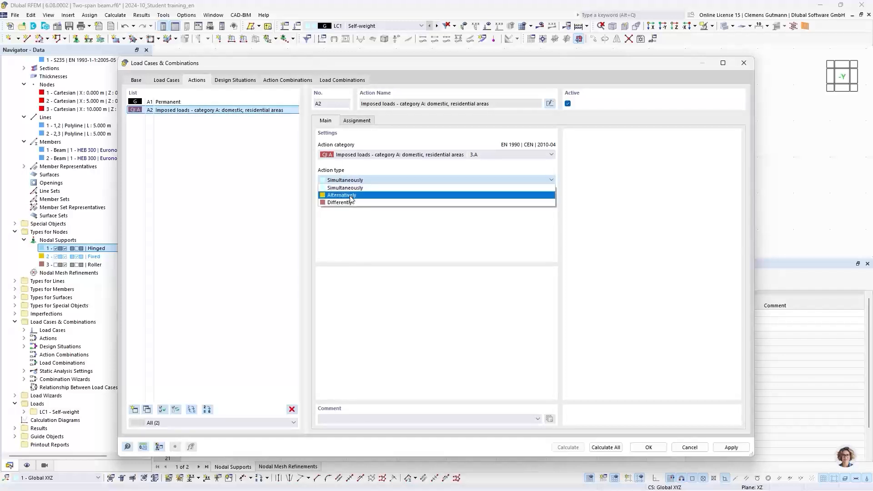
click(351, 196)
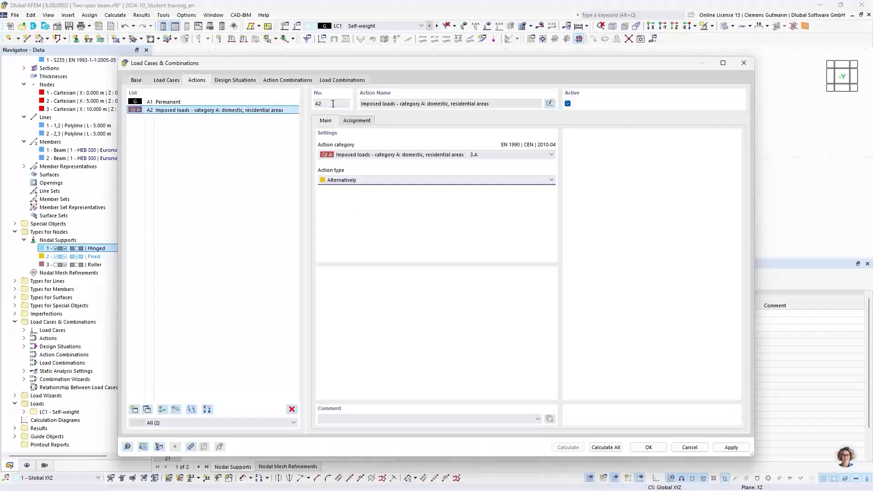
click(328, 80)
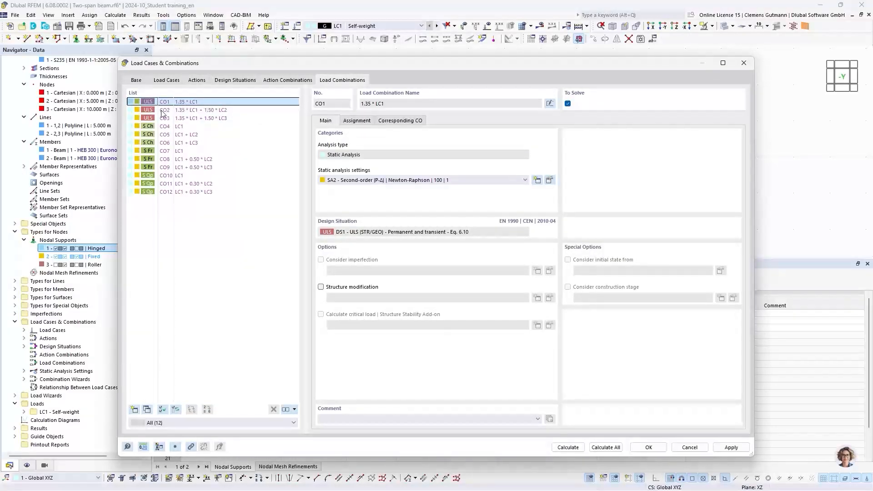
click(220, 110)
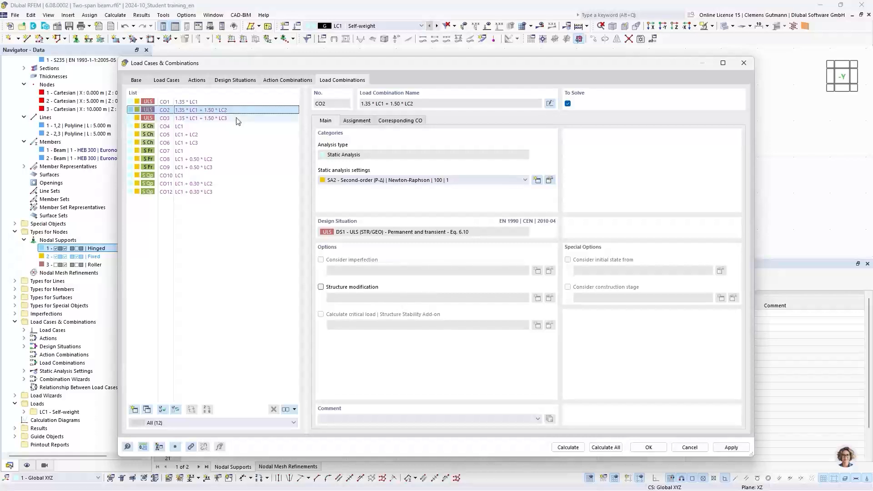
click(357, 120)
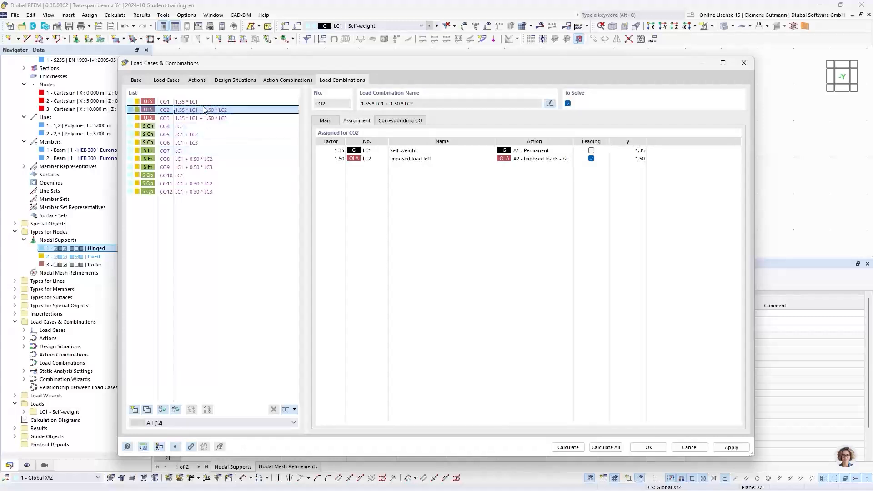
Set the action type of imposed loads action A2 back to Simultaneously
click(197, 80)
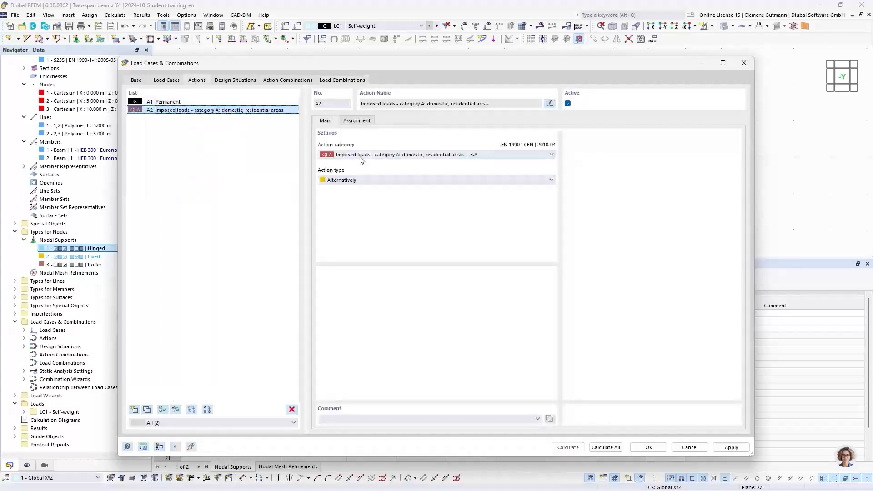
click(362, 180)
click(346, 194)
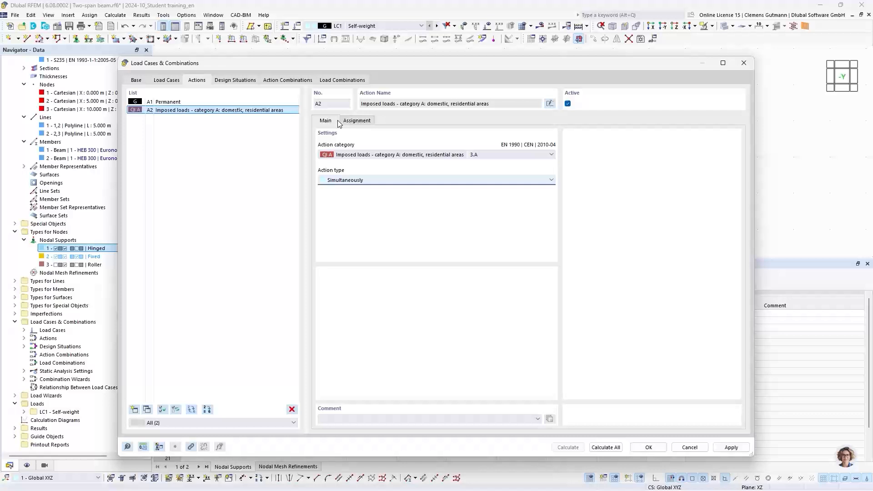
Review the ULS load combinations CO1 to CO4 and accept the load case and combination settings
click(331, 81)
click(241, 118)
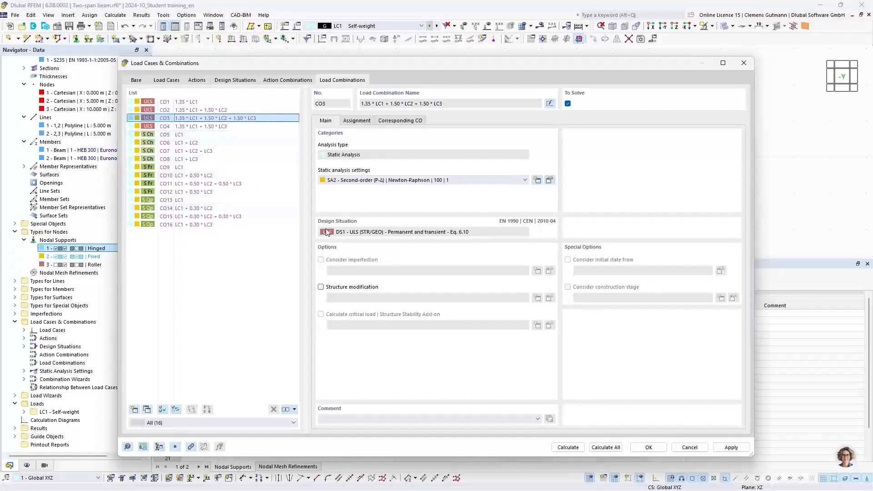
click(185, 103)
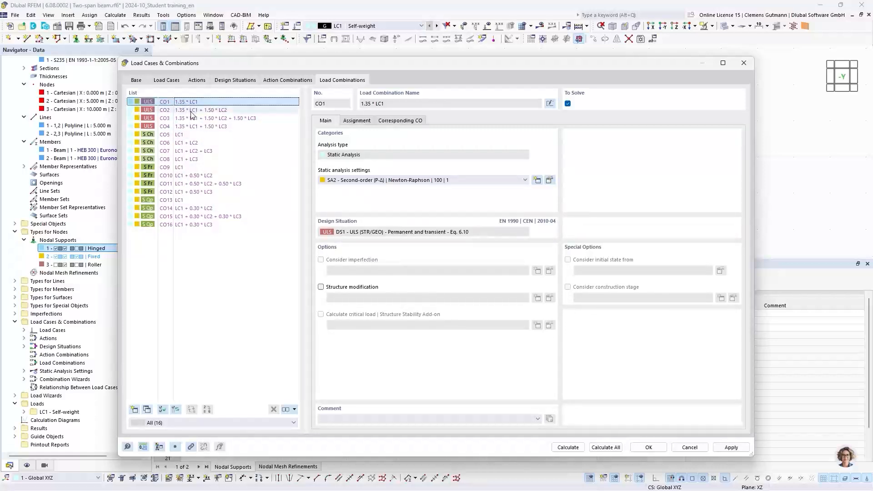
click(190, 110)
click(194, 119)
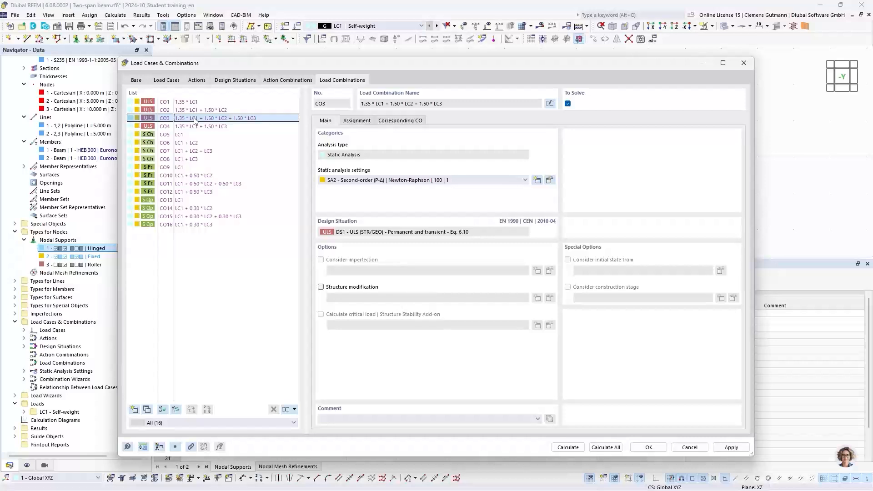
click(200, 126)
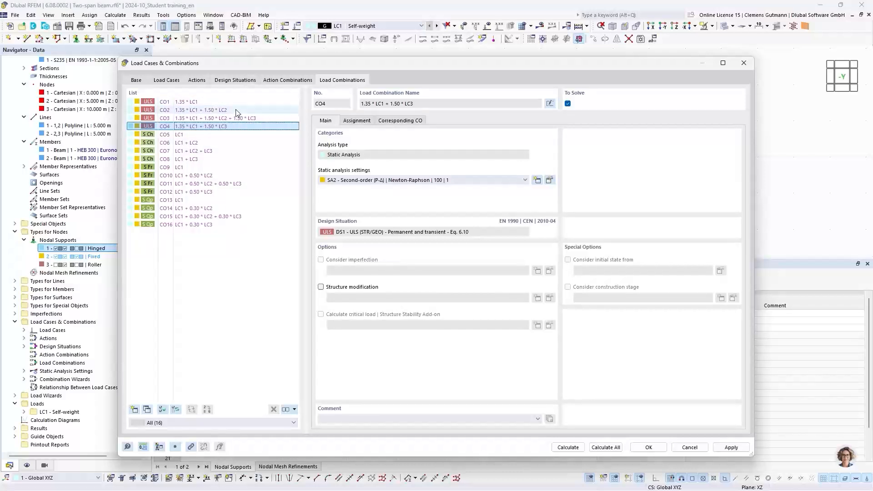
click(649, 448)
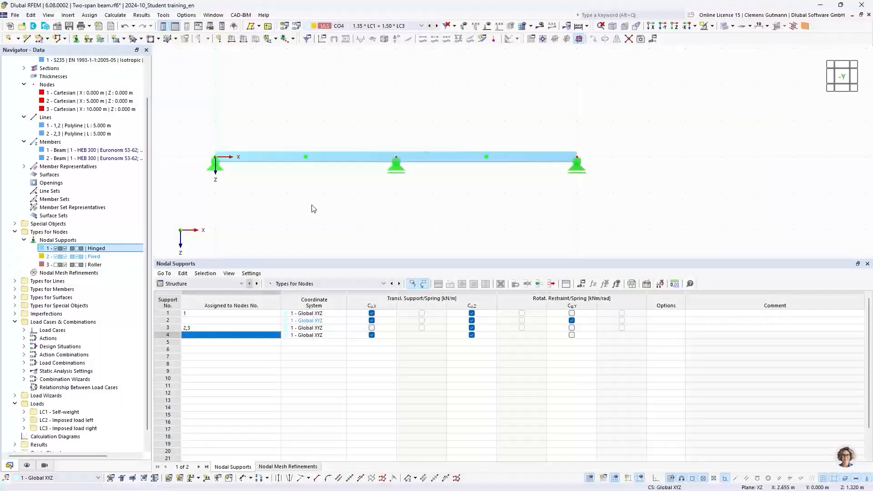
Start a new uniform force member load in load case LC1 Self-weight and assign it to members 1 and 2
scroll(88, 332, down, 1)
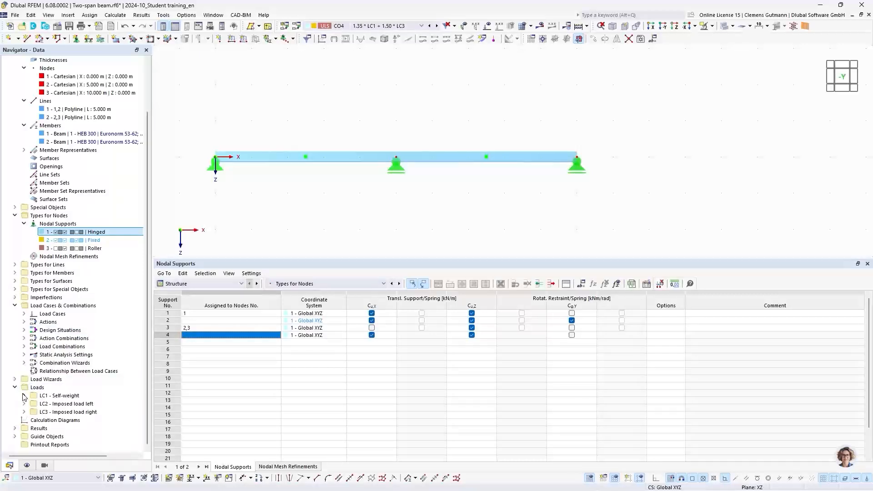
click(244, 40)
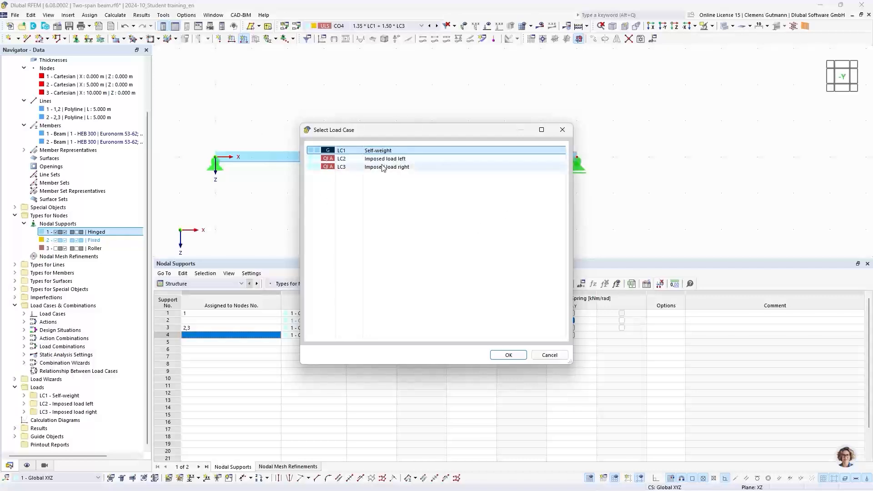
click(509, 355)
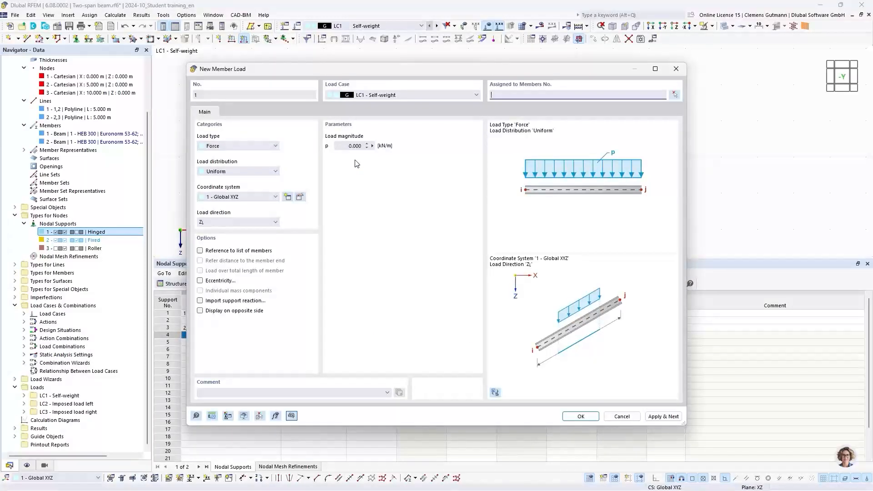
drag(523, 72, 399, 192)
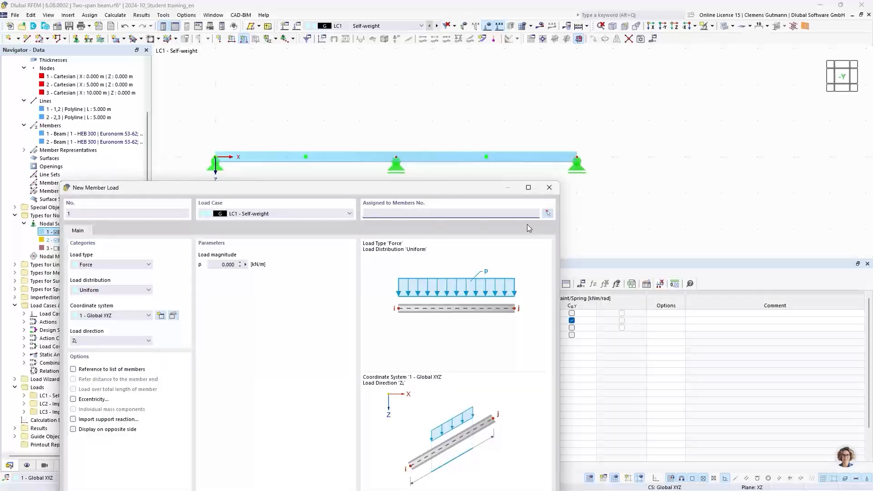
click(550, 215)
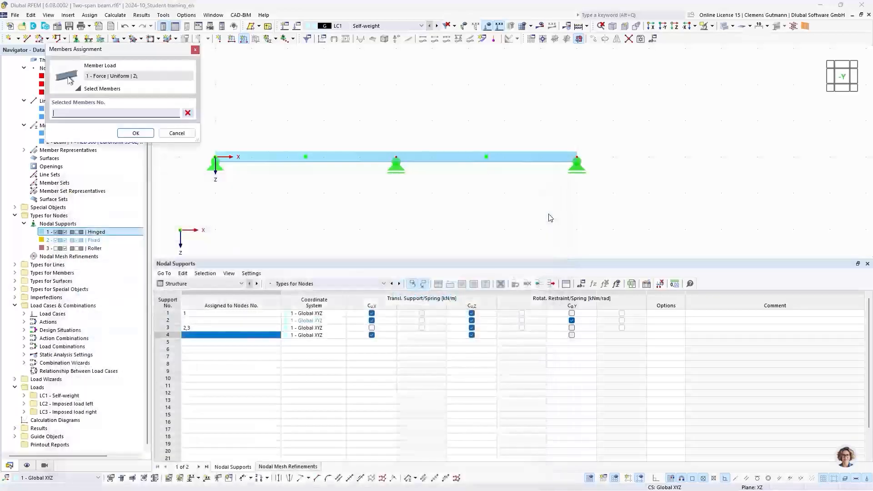
click(283, 159)
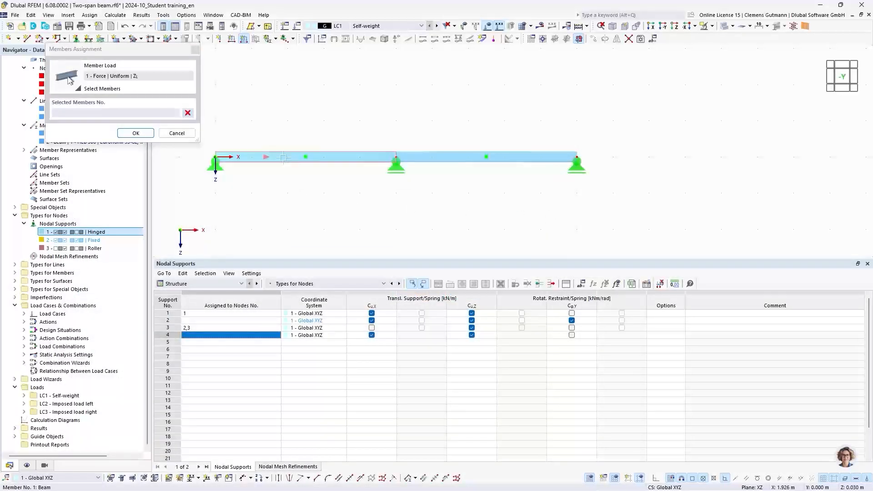
click(450, 160)
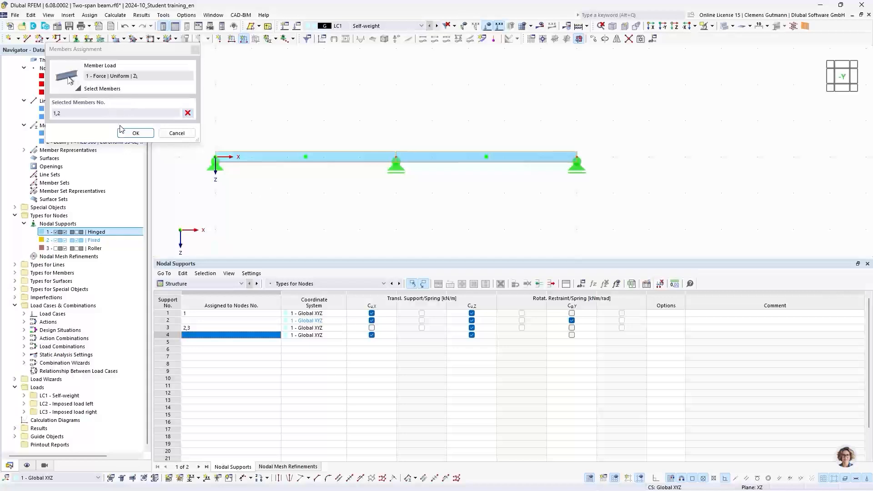
click(135, 134)
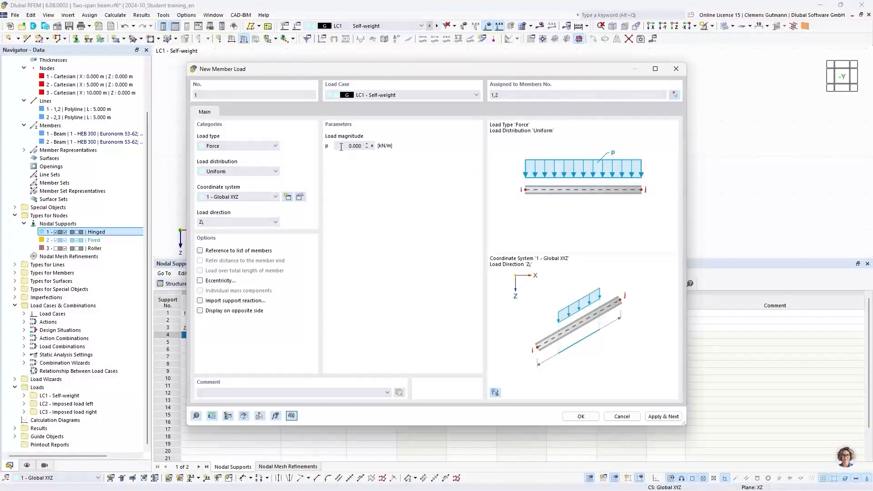
Set the LC1 member load magnitude to 2.5 kN/m and apply the load
drag(341, 147, 443, 157)
text(2.5)
key(Tab)
click(663, 417)
Set up a uniform member load of 5 kN/m in load case LC2 Imposed load left and begin picking its members in the model
click(383, 97)
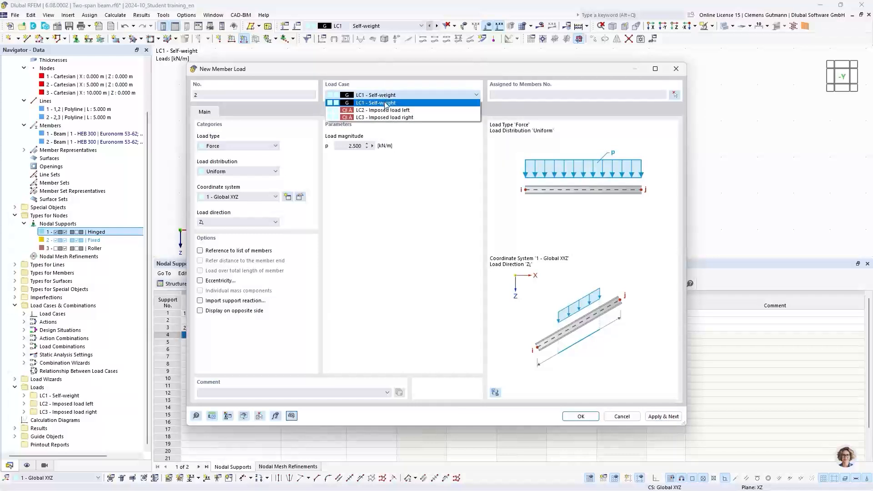
click(388, 110)
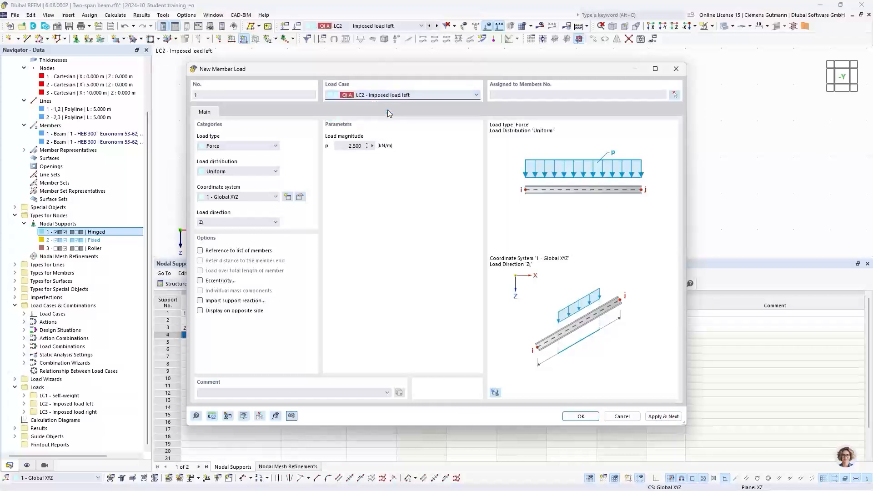
double_click(350, 146)
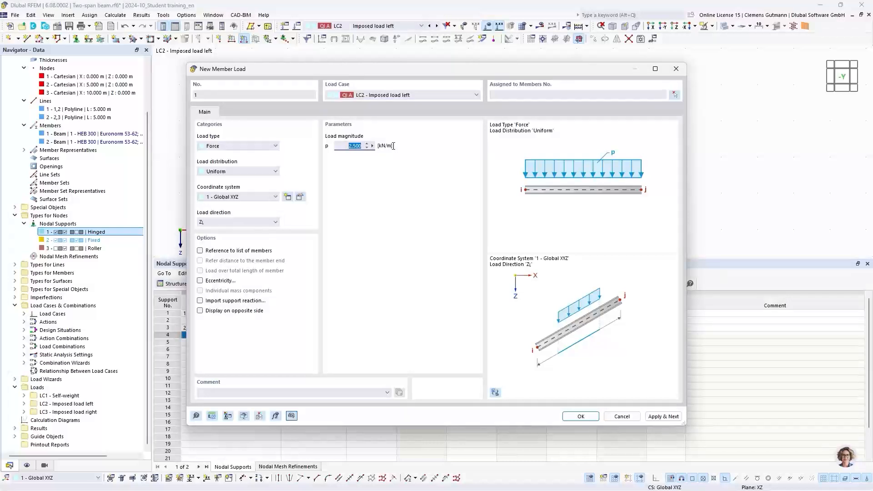
text(5)
key(Tab)
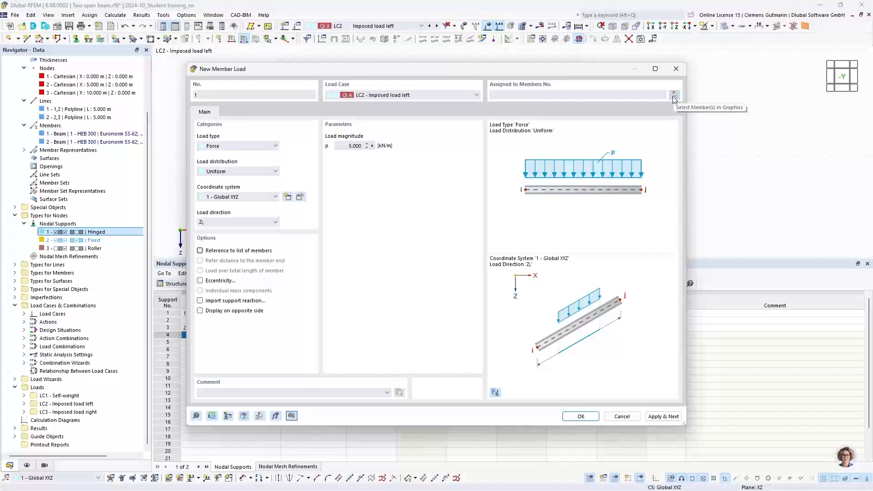
click(674, 95)
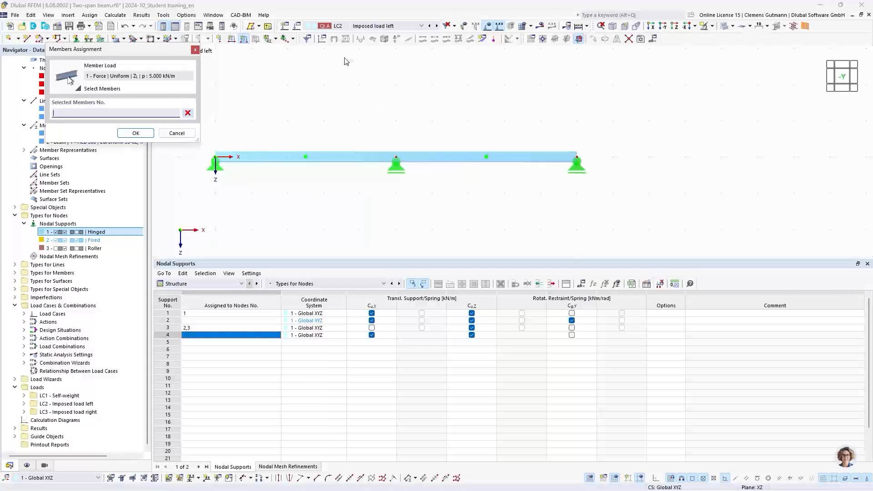
Try picking the right span's member with selection windows drawn in both directions, clearing the selection between attempts
drag(365, 84, 594, 144)
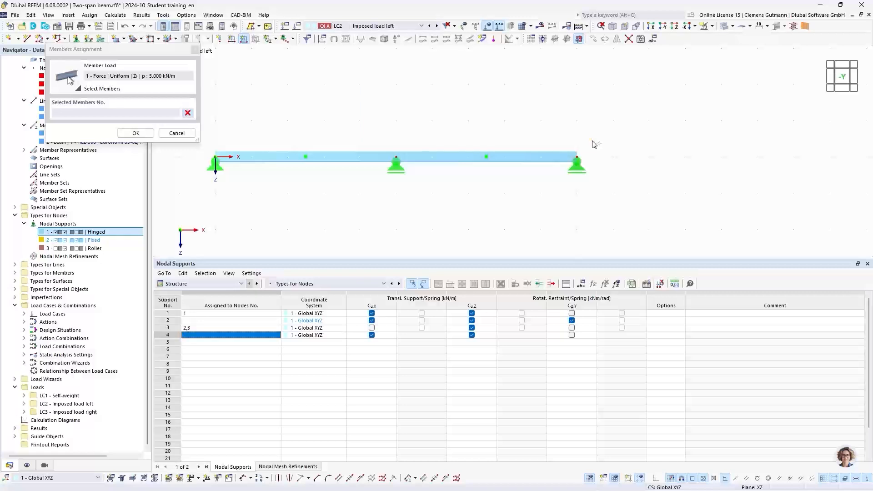
drag(658, 215, 492, 114)
click(187, 113)
click(497, 102)
drag(495, 102, 699, 225)
drag(445, 68, 665, 215)
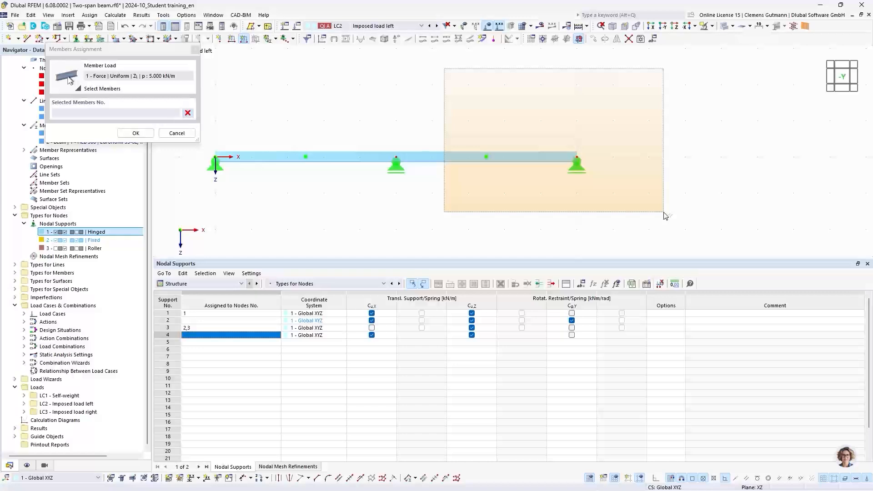
drag(665, 216, 665, 216)
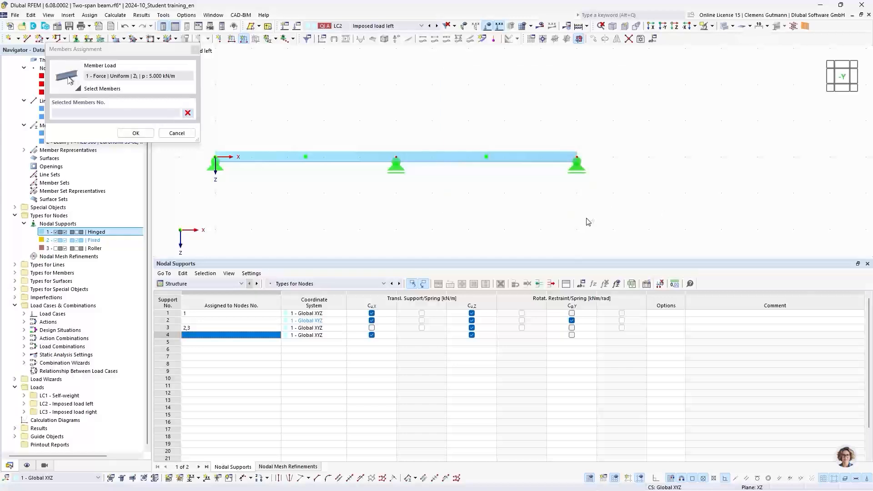
drag(667, 234, 475, 92)
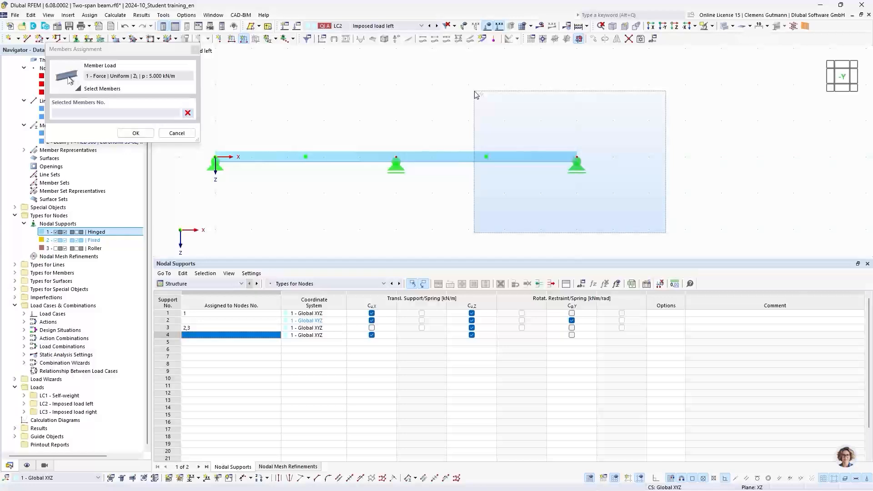
drag(474, 91, 475, 92)
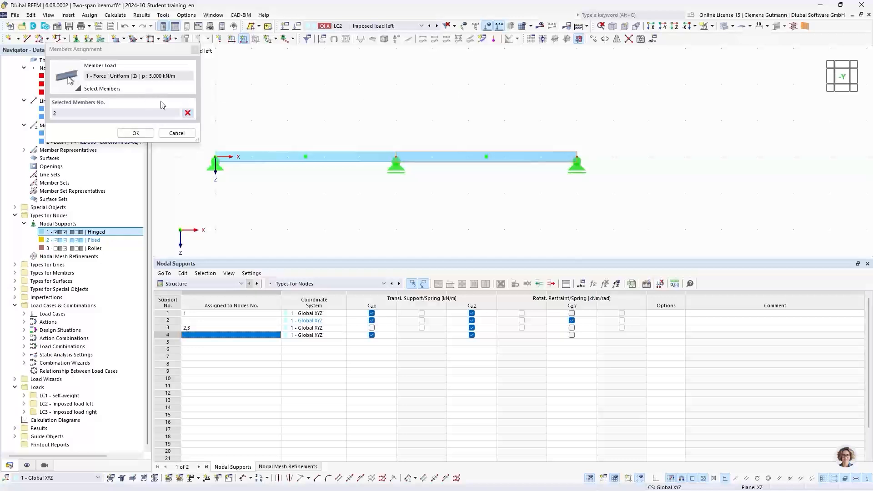
Clear the picked members, assign the LC2 load to member 1 on the left span, and apply it
click(188, 113)
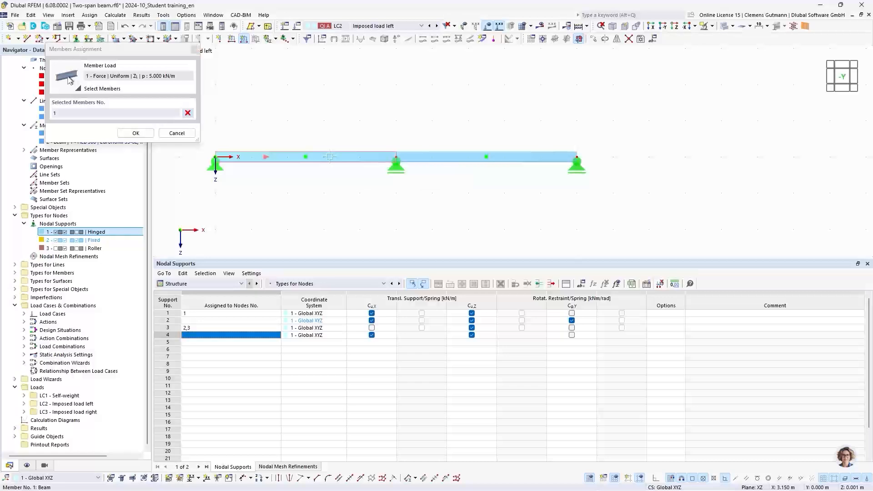
click(144, 133)
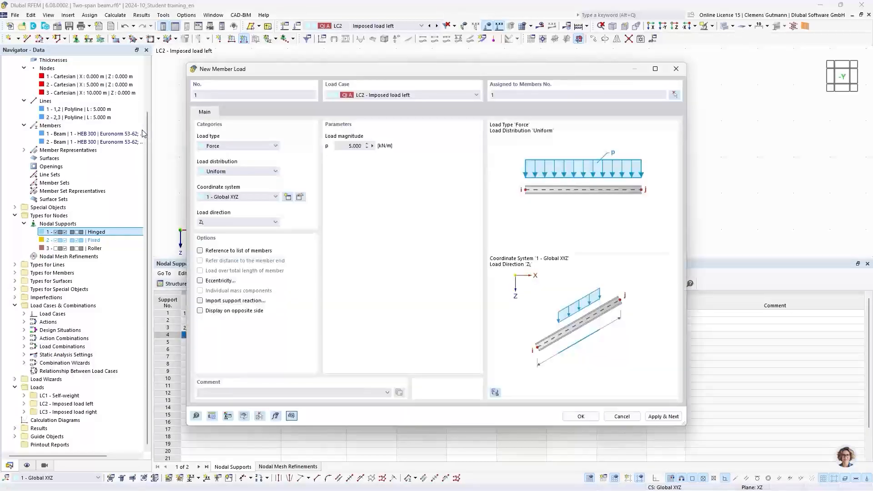
click(664, 417)
Create a uniform member load of 5 kN/m on member 2 in load case LC3 Imposed load right
drag(442, 71, 415, 95)
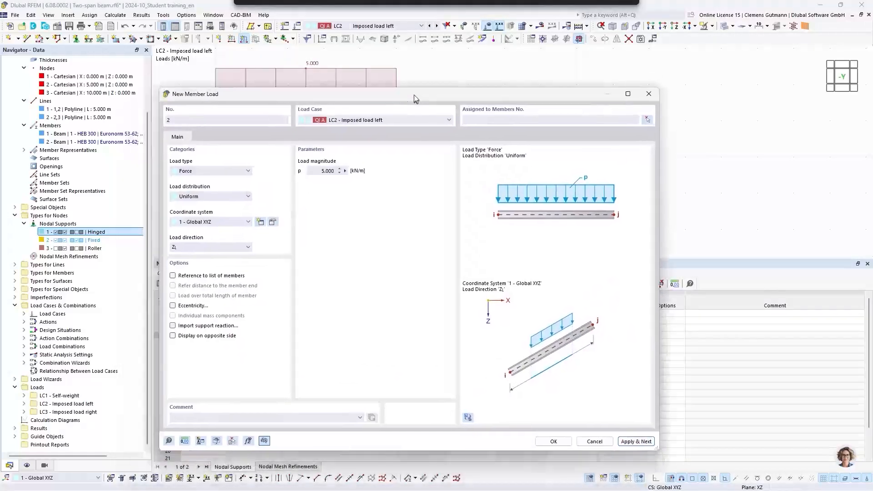
click(404, 119)
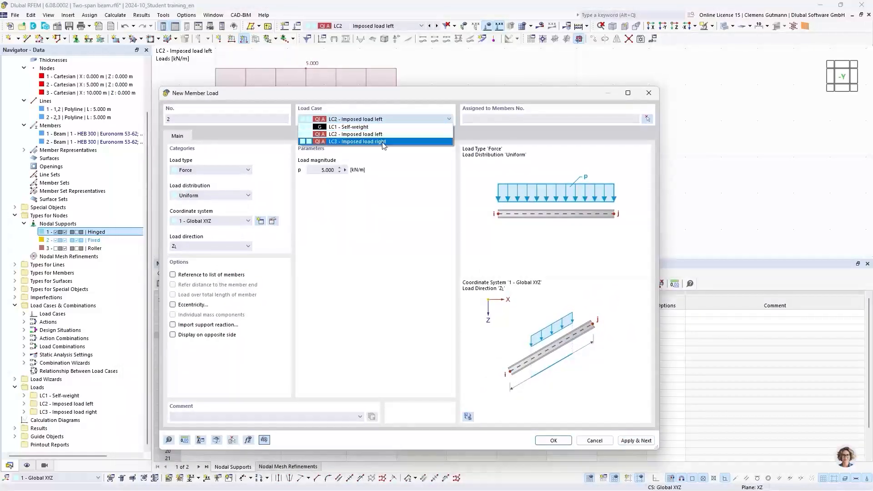
click(392, 143)
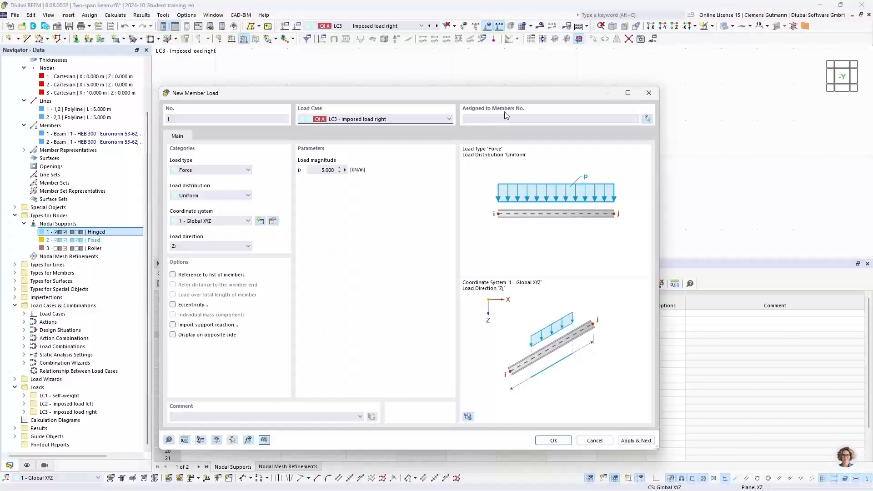
drag(507, 97, 485, 235)
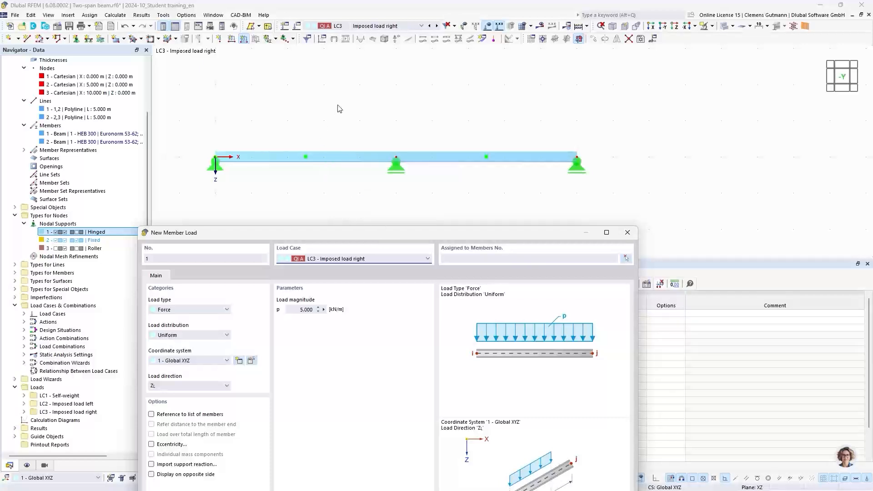
drag(446, 230, 443, 98)
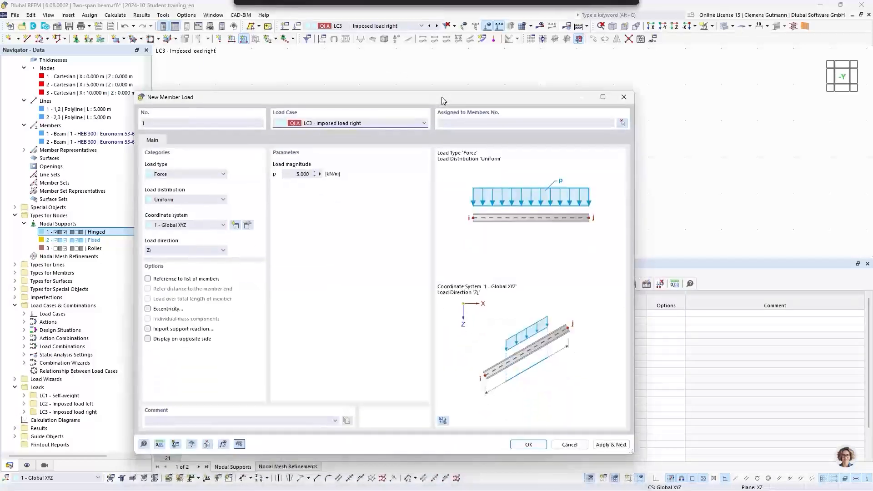
click(462, 122)
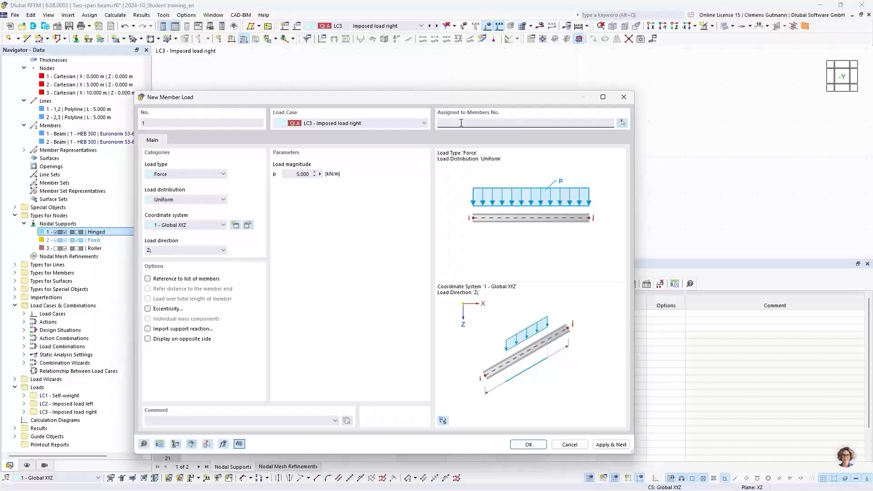
text(2)
click(295, 176)
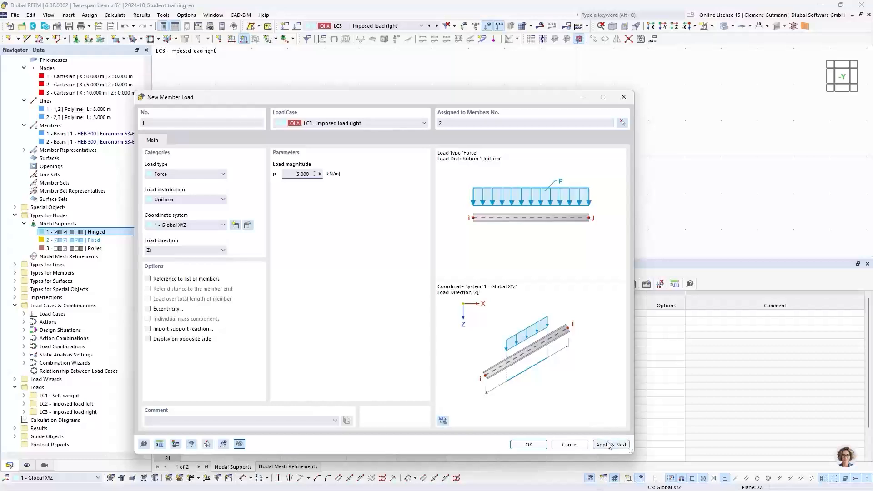
click(537, 446)
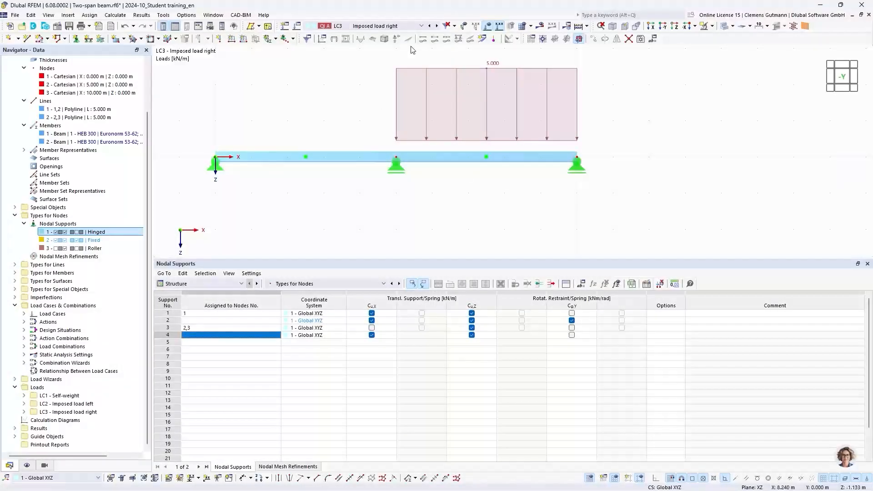
Check the member loads displayed on the beam for load cases LC2 Imposed load left and LC1 Self-weight
scroll(376, 199, down, 2)
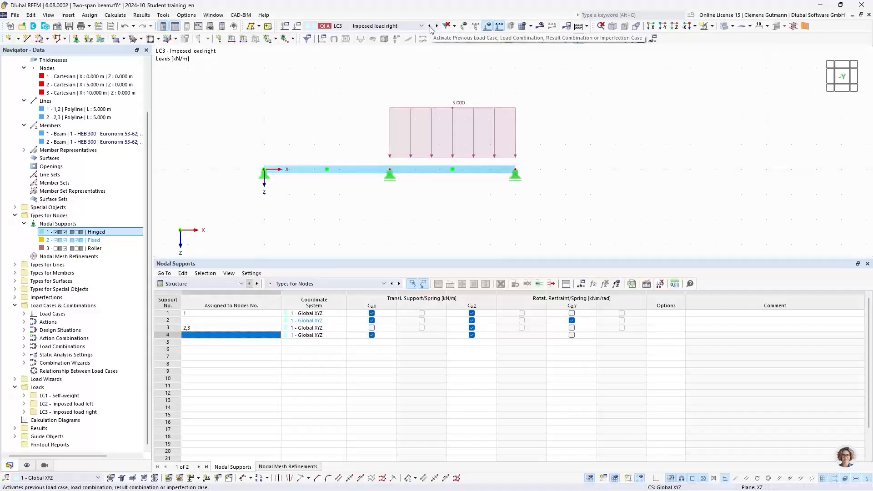
click(429, 27)
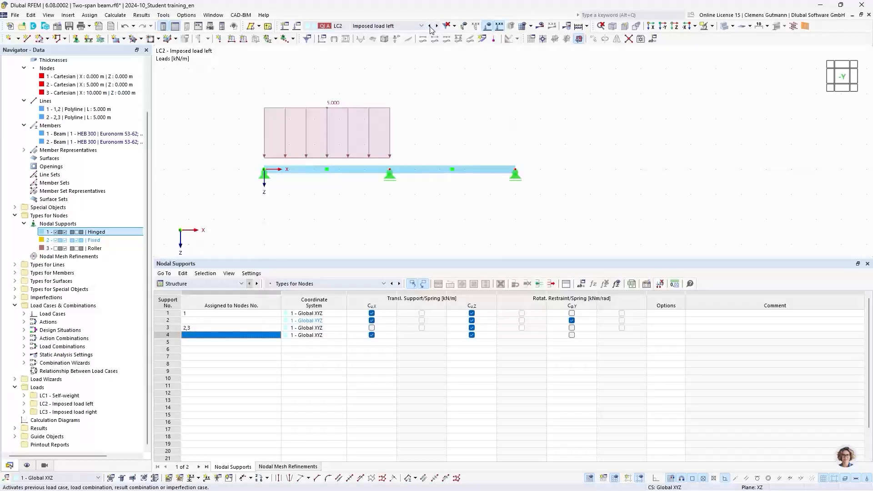
click(430, 27)
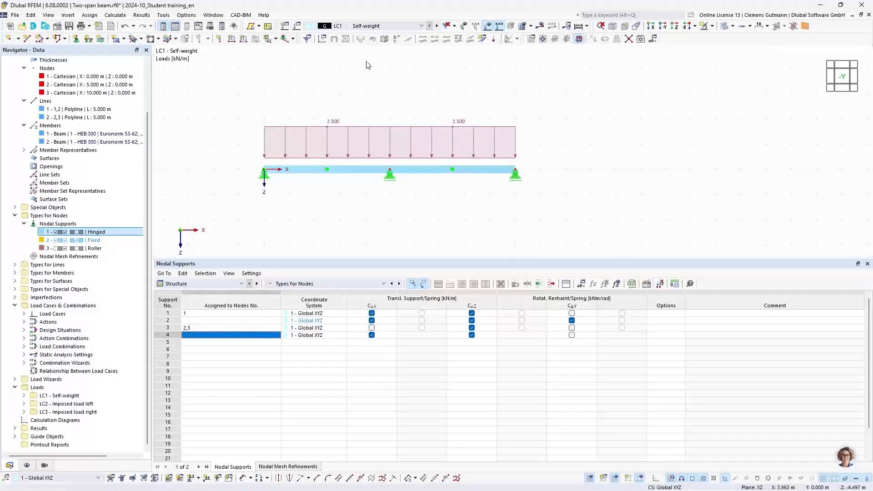
middle_drag(370, 75, 392, 92)
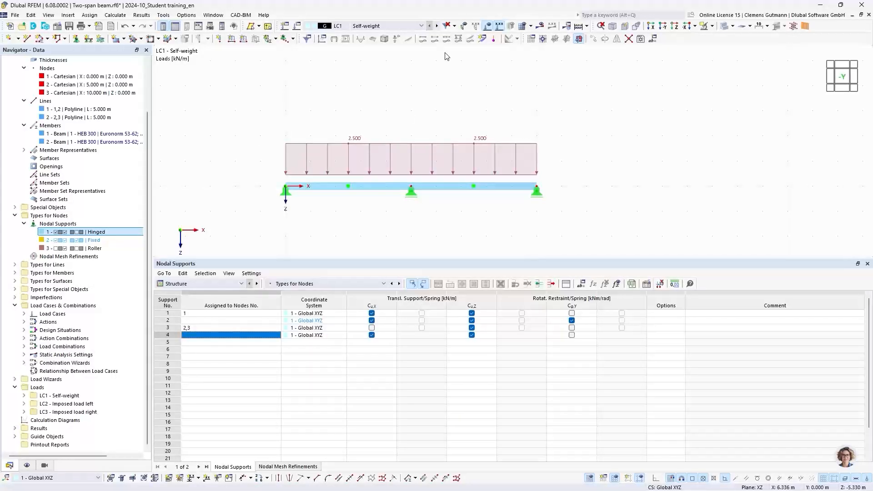
Calculate the model and display the member bending moments My for LC1 Self-weight
click(578, 27)
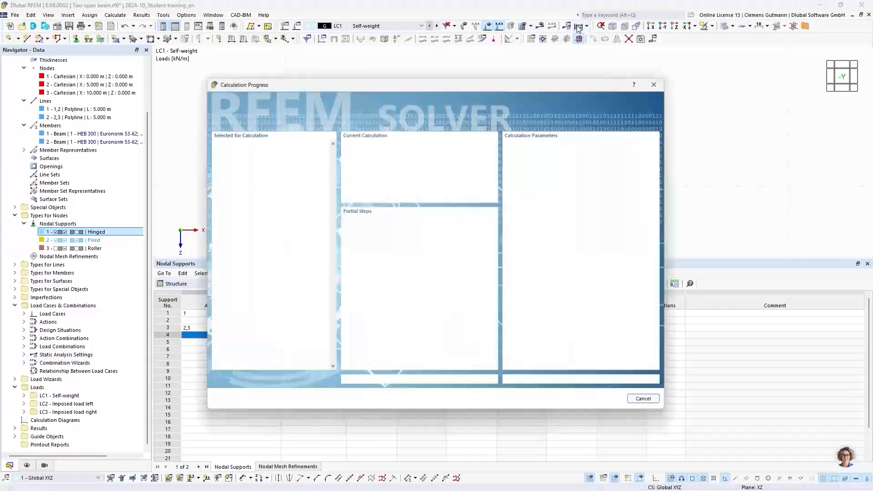
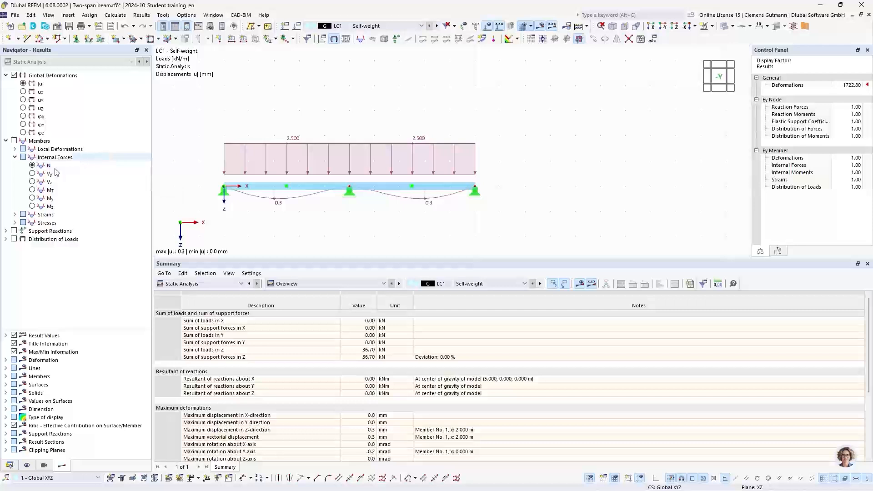
click(32, 198)
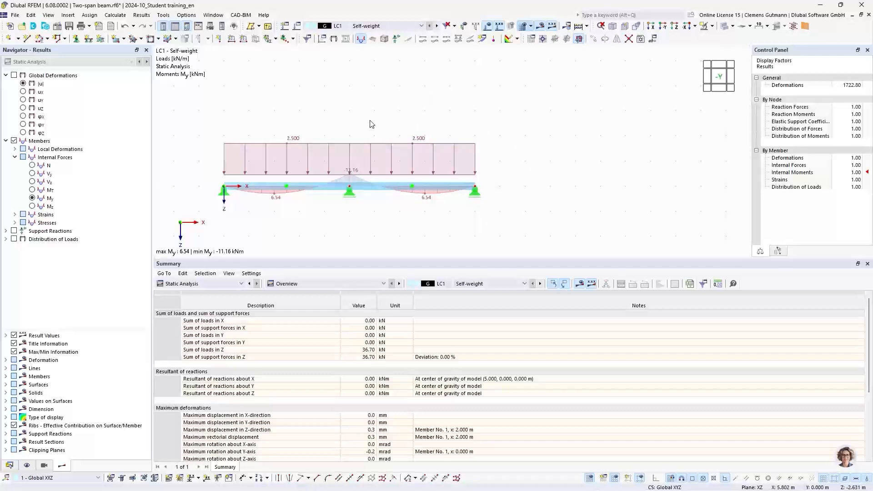
Hide the loads, enlarge the model view, and display the beam as a wireframe line model
click(488, 28)
click(729, 75)
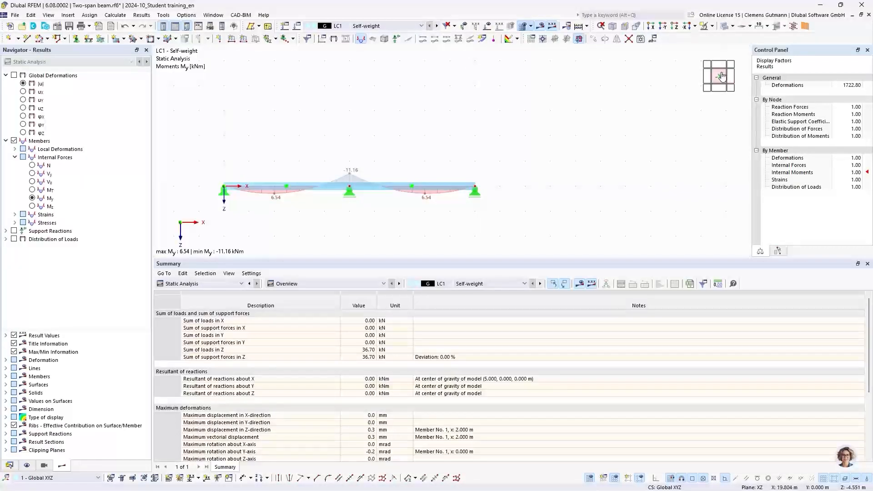
drag(467, 258, 475, 387)
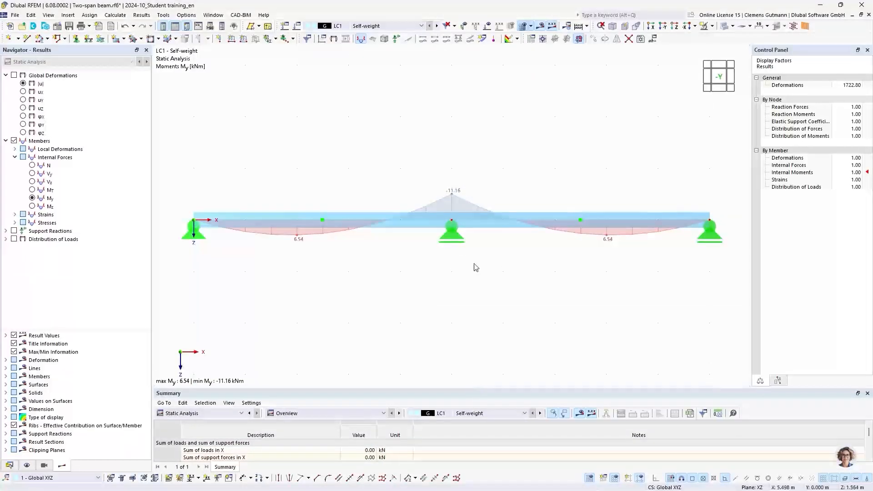
click(725, 27)
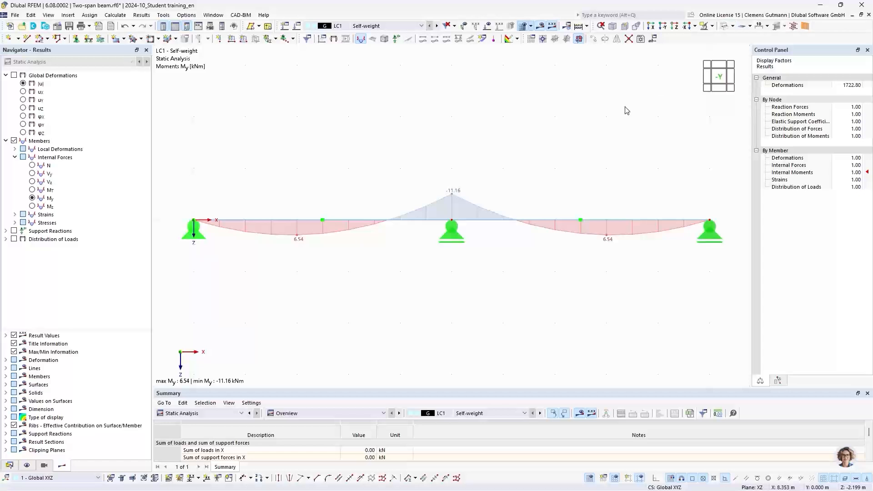
Display the member moments My for design situation DS1 ULS (STR/GEO) - Permanent and transient - Eq. 6.10
click(375, 28)
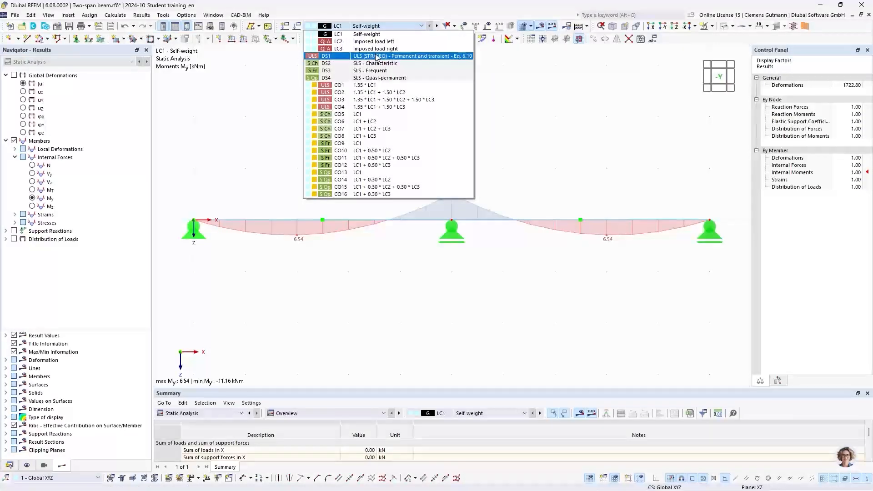
click(323, 57)
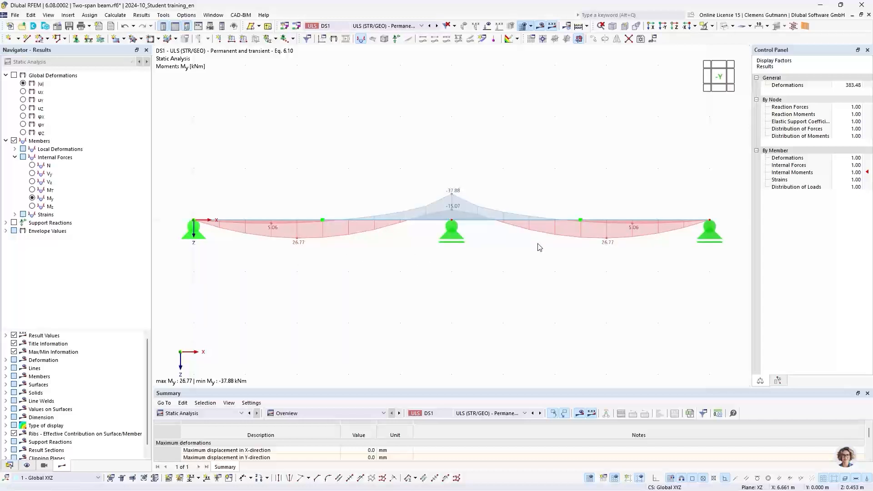
click(335, 29)
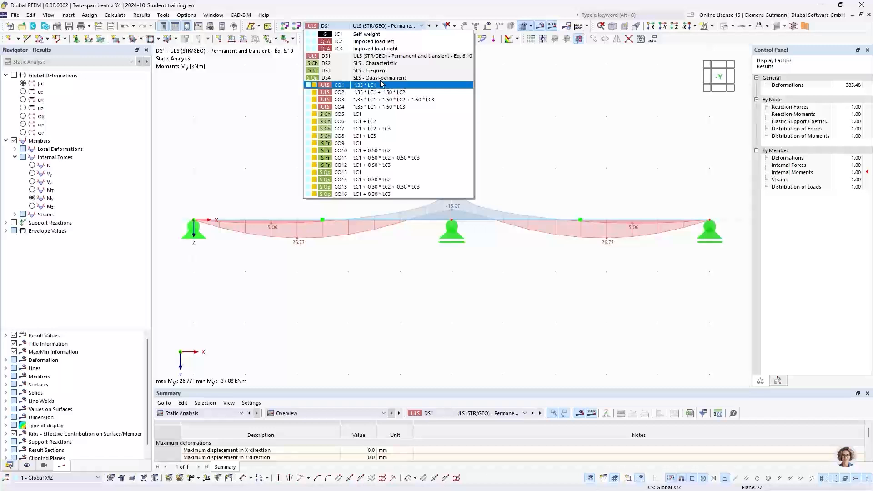
click(338, 56)
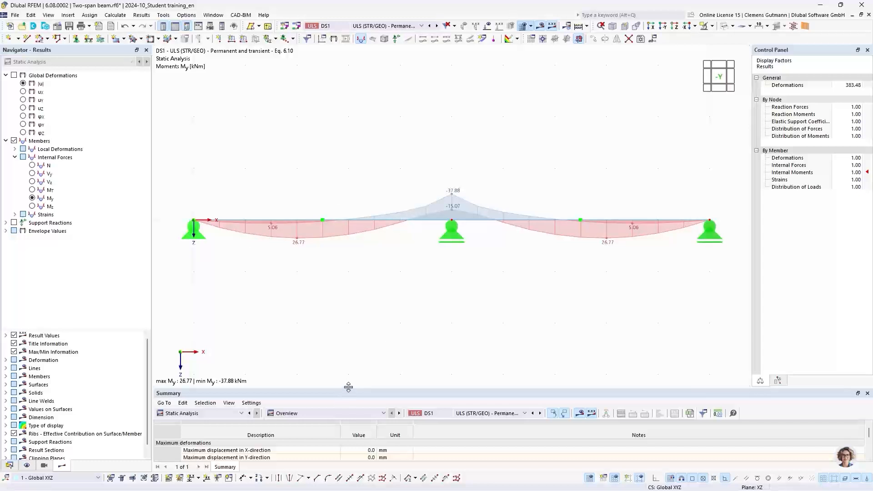
Enlarge the results table and list the internal forces by member for DS1
drag(348, 387, 363, 286)
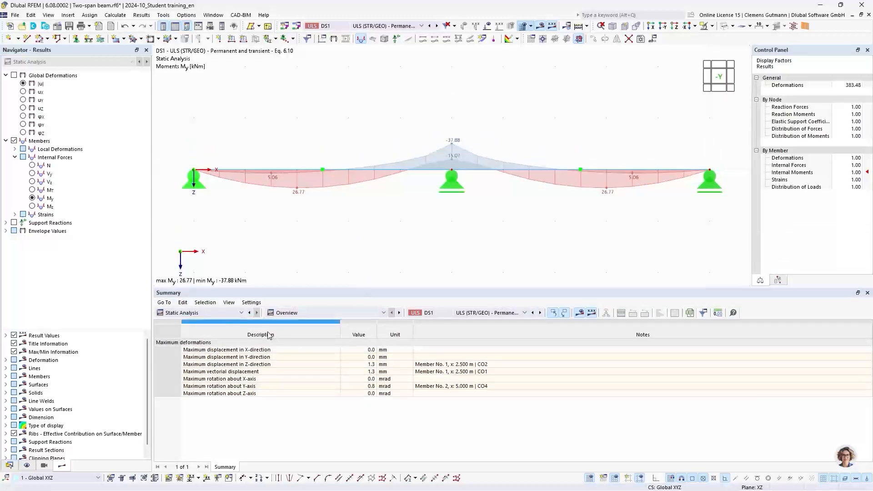
click(290, 316)
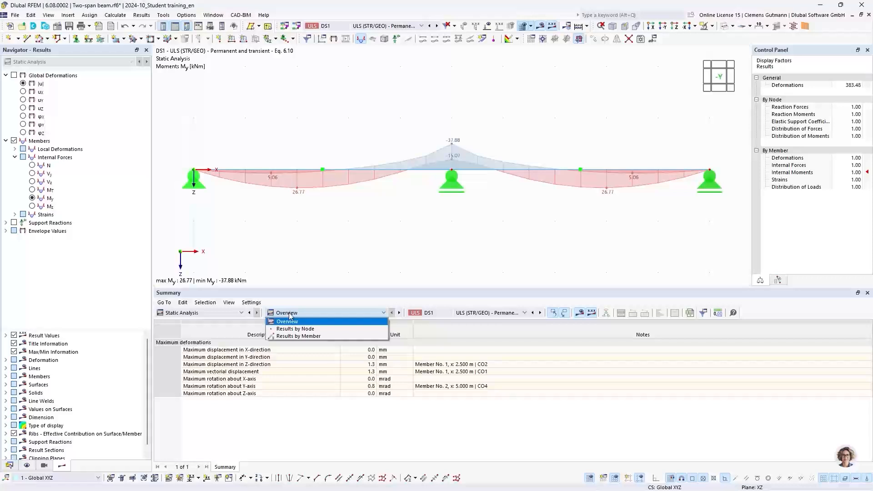
click(297, 336)
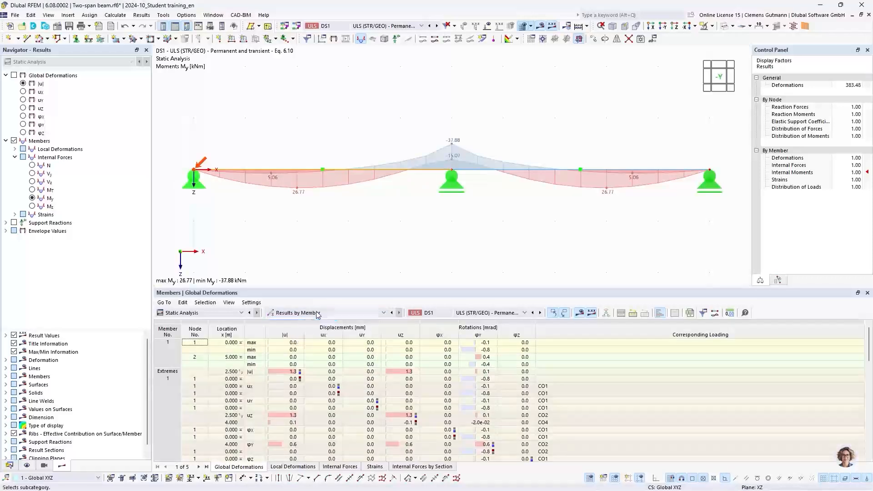
click(348, 469)
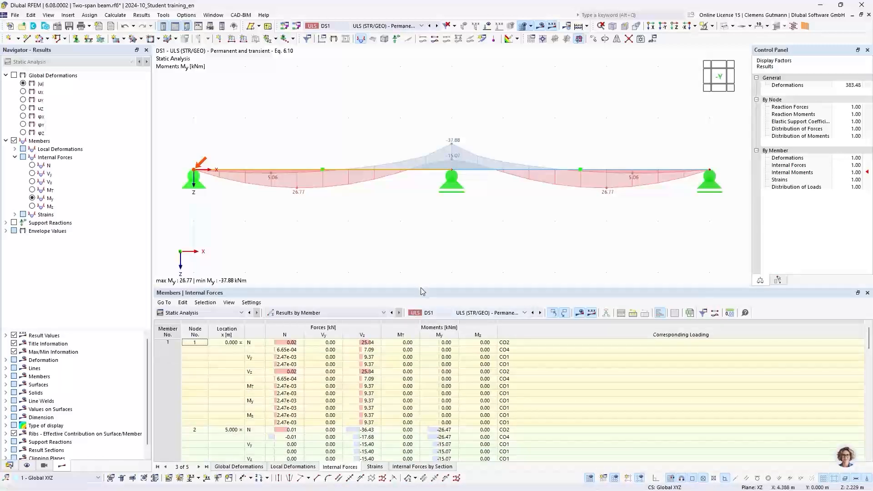
drag(421, 287, 419, 209)
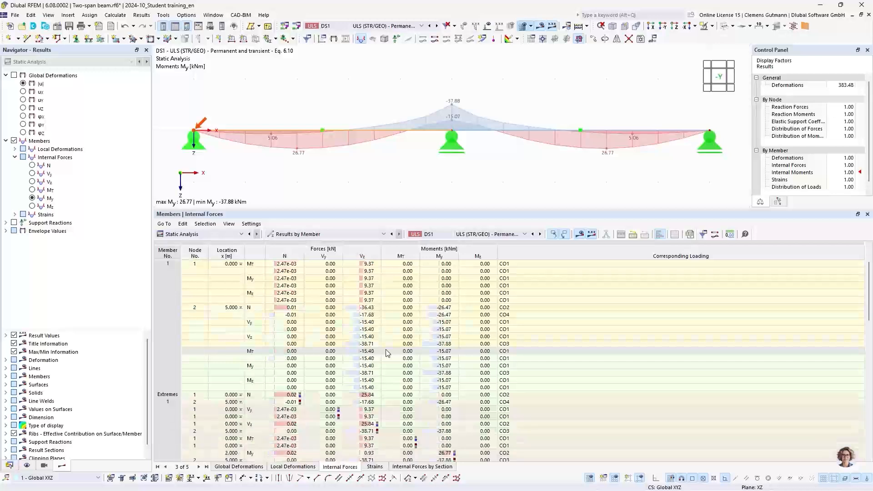
Locate member 1's negative My extreme at x = 5.000 m and display the moments of its governing combination CO3
scroll(387, 353, down, 10)
scroll(387, 353, down, 6)
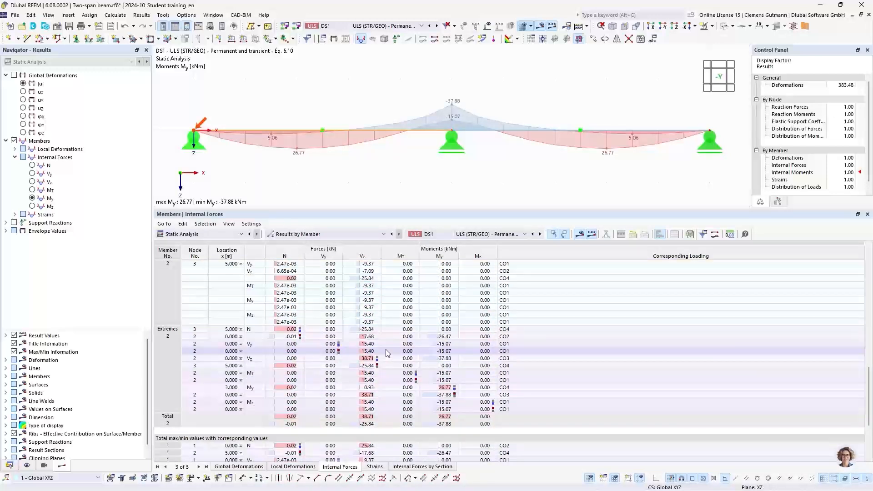
scroll(386, 349, up, 10)
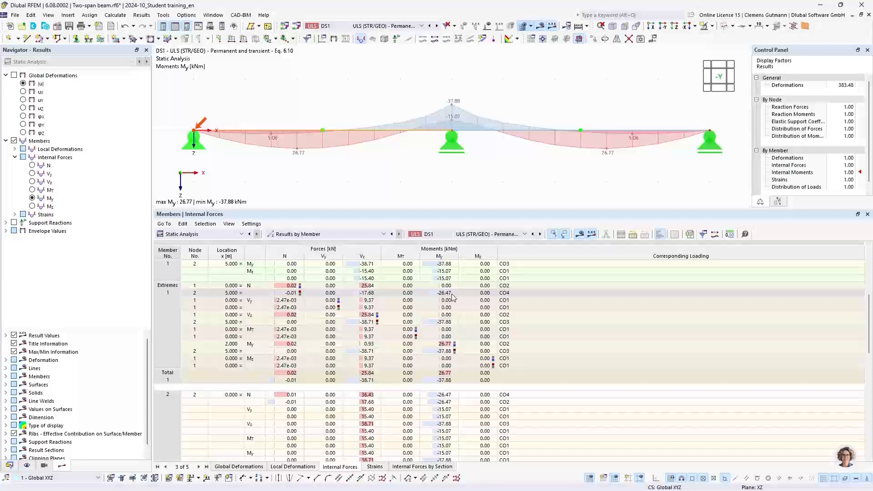
click(447, 323)
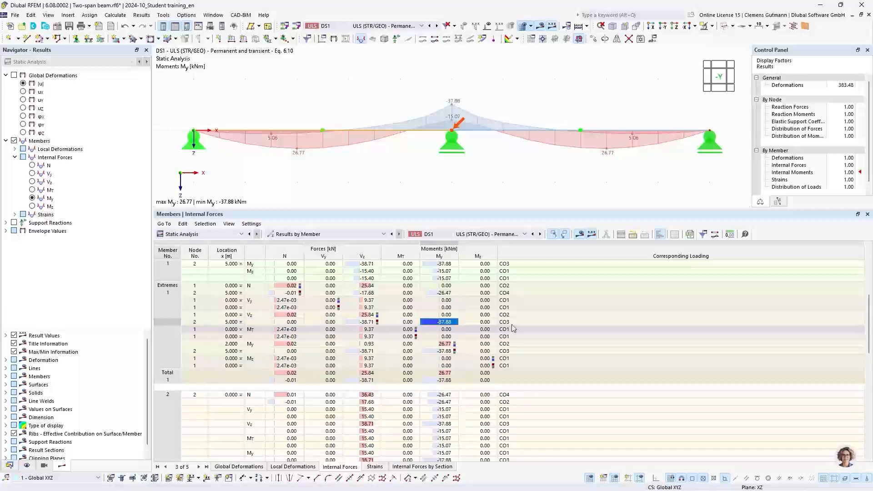
click(386, 28)
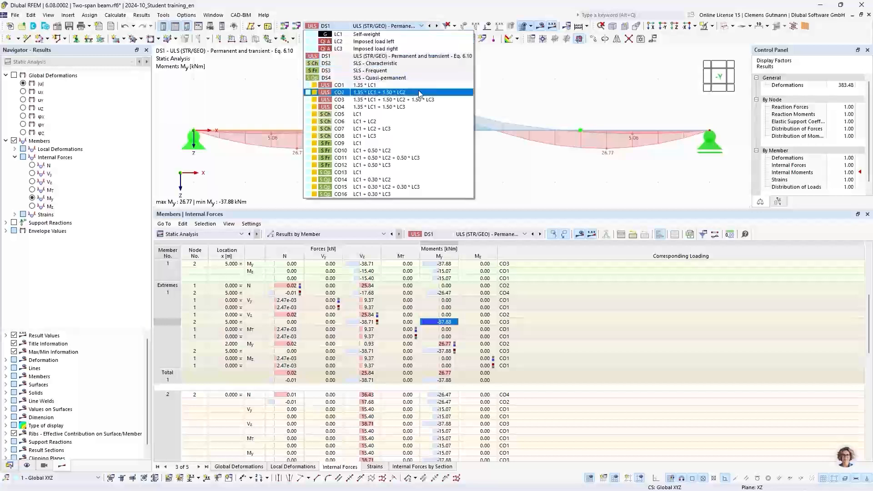
click(338, 104)
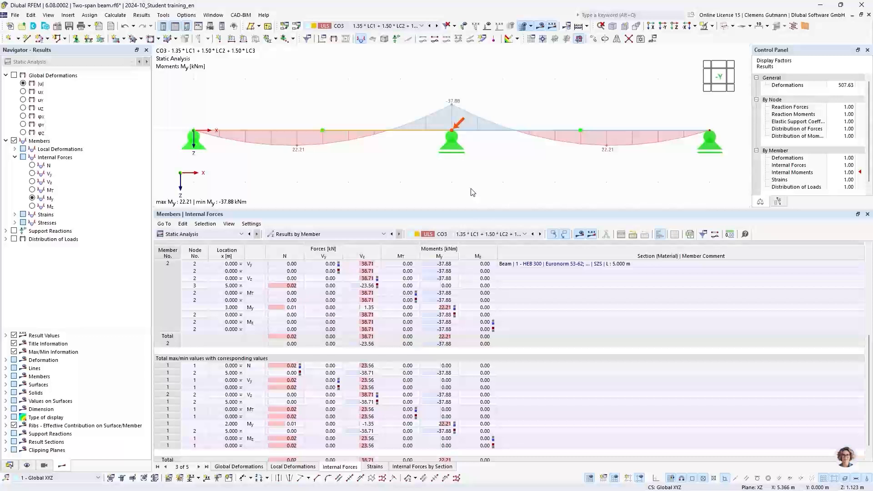
Return to DS1, select member 1's positive My extreme at x = 2.000 m, and display its governing combination CO2
click(384, 26)
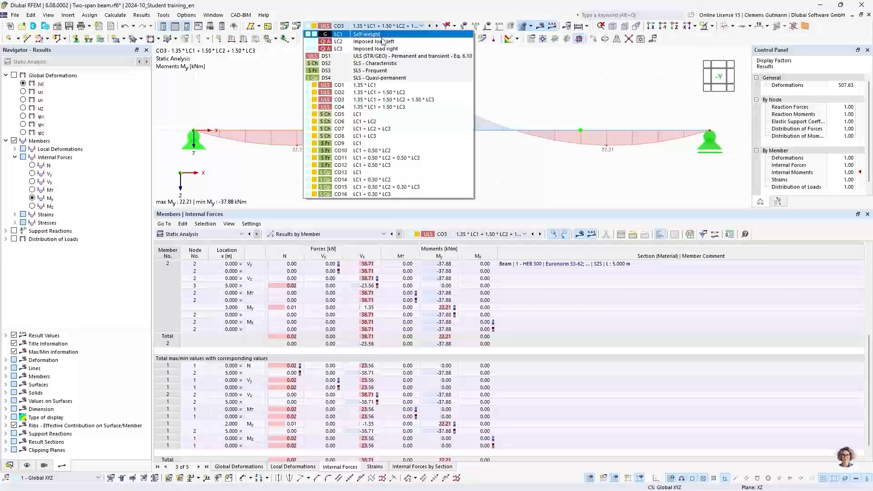
click(371, 58)
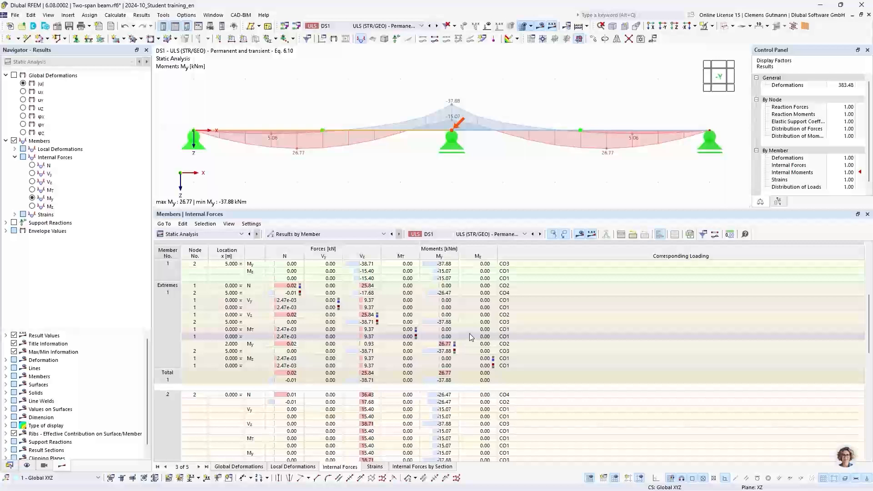
click(443, 344)
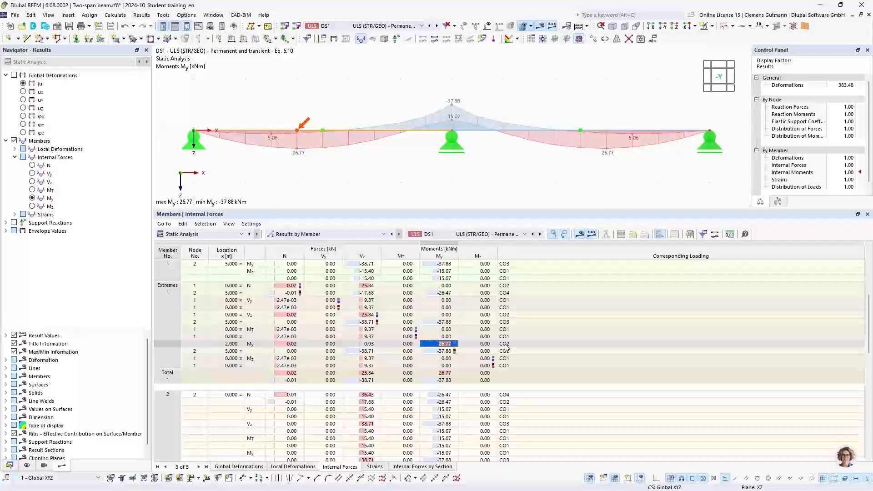
click(356, 26)
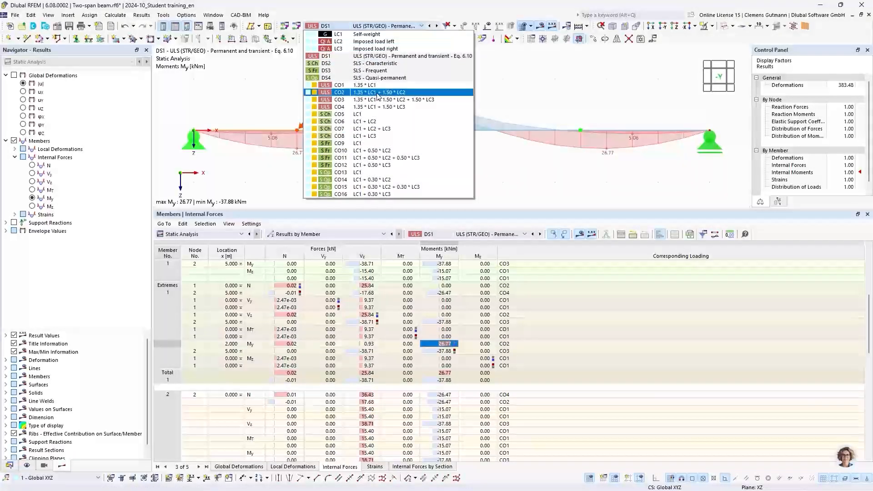
click(377, 93)
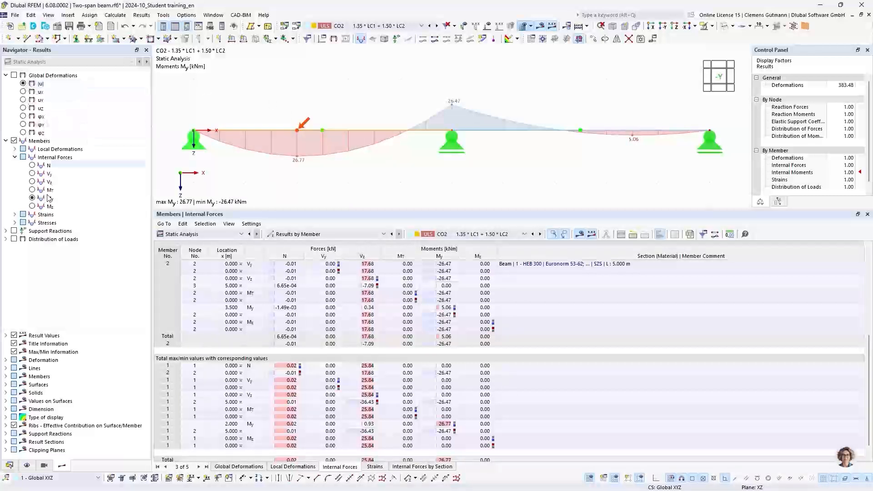
Turn on the support reactions and display them for DS1 in an enlarged model view
click(14, 232)
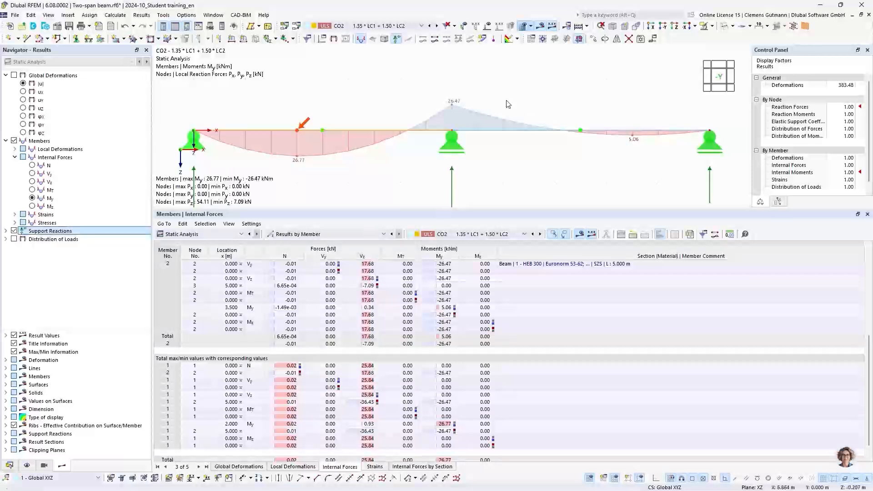
scroll(429, 101, down, 3)
click(421, 26)
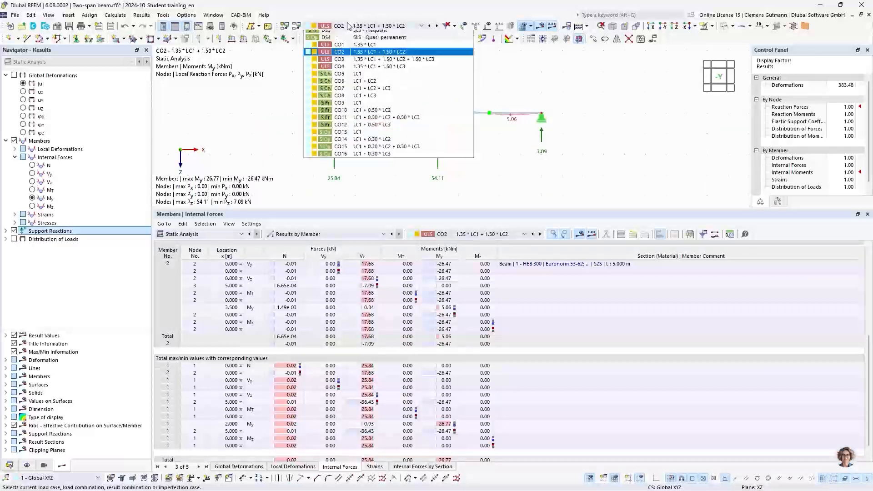
click(368, 56)
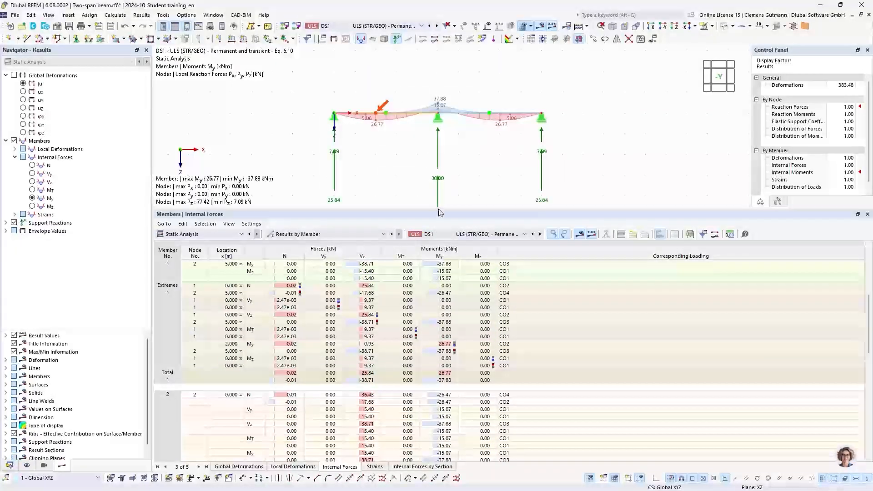
drag(441, 210, 443, 289)
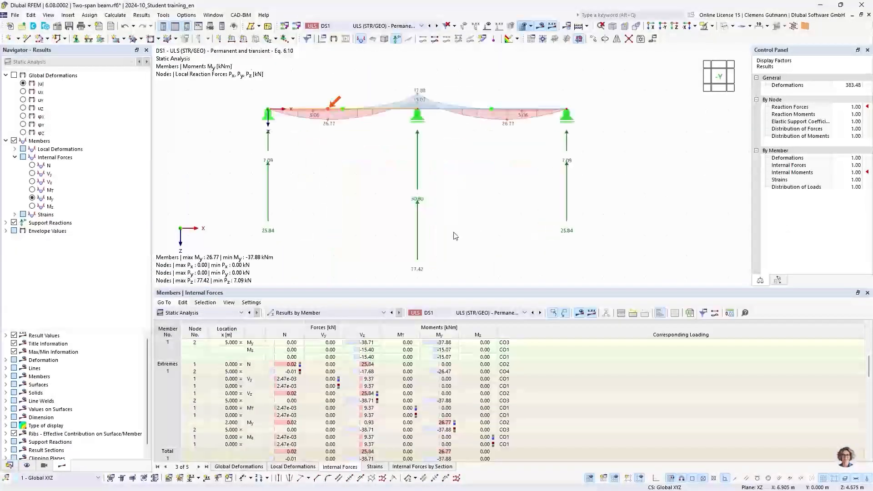
middle_drag(455, 231, 442, 228)
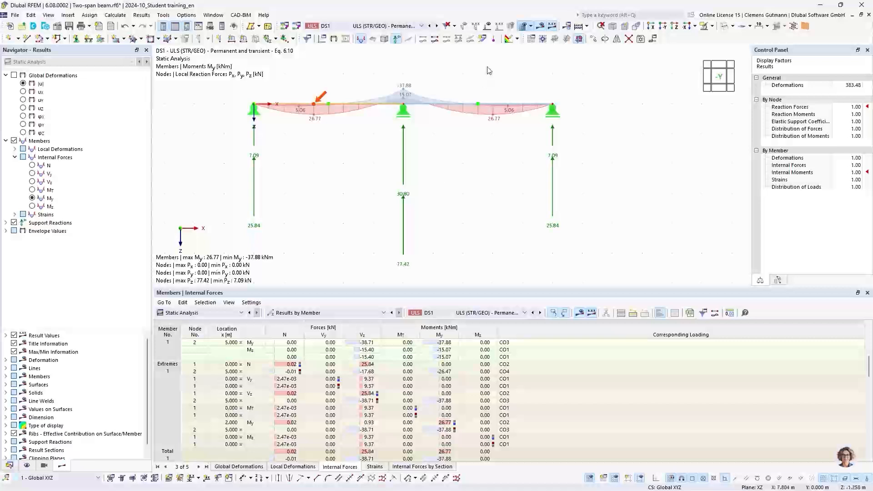
Show the loads again and display combination CO3 with its moments and support reactions
click(490, 28)
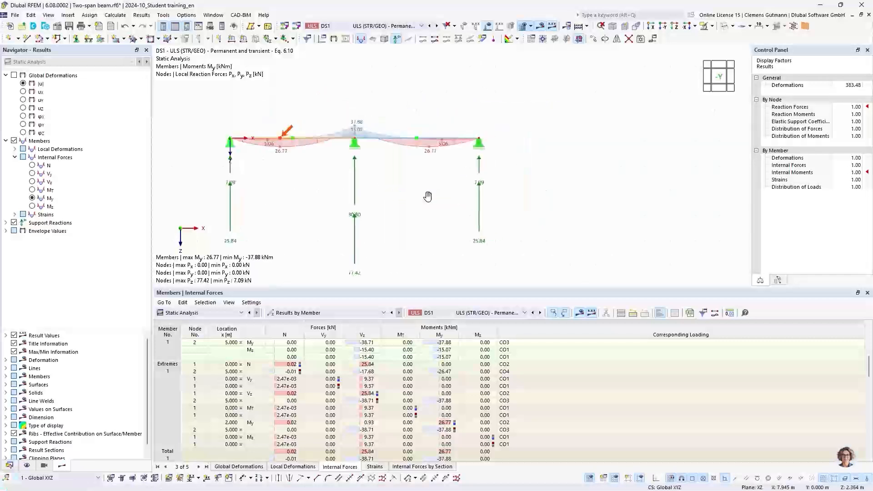
click(421, 25)
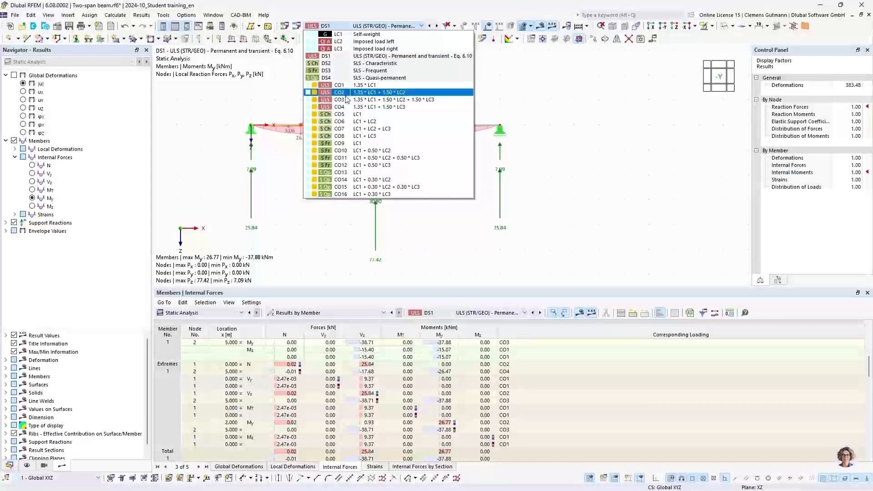
key(Escape)
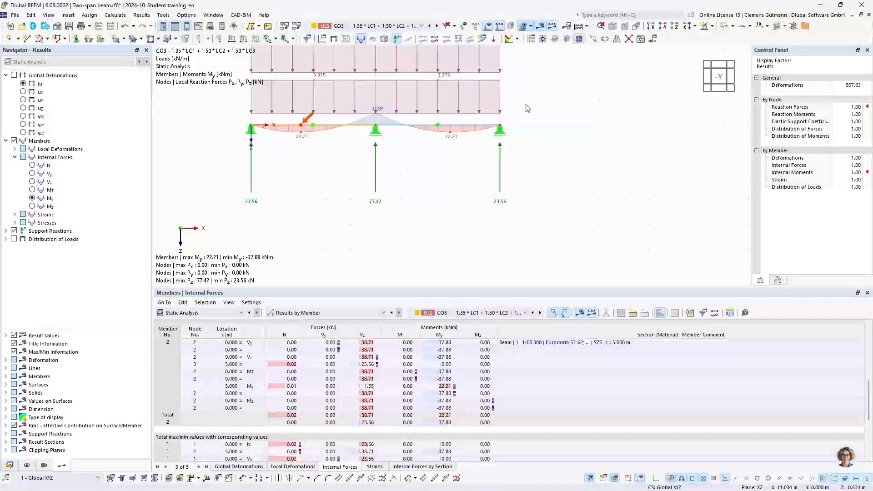
middle_drag(526, 104, 557, 152)
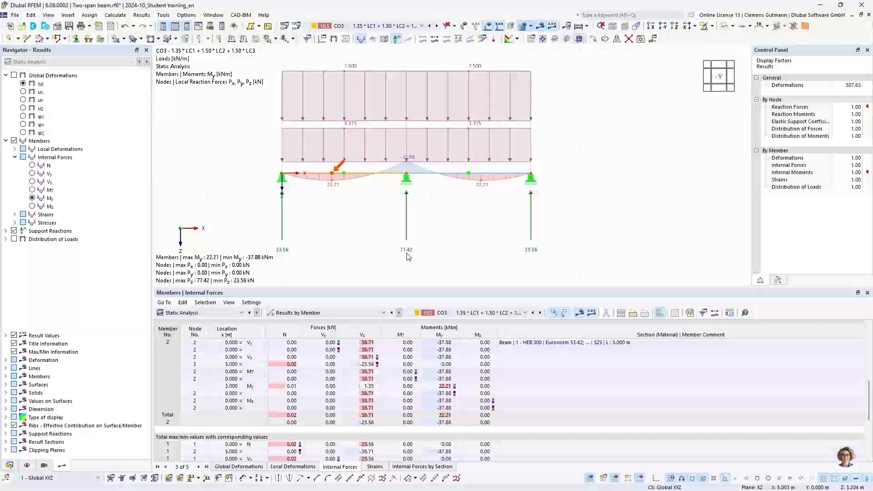
Return to design situation DS1 and list the results by node in the results table
click(379, 26)
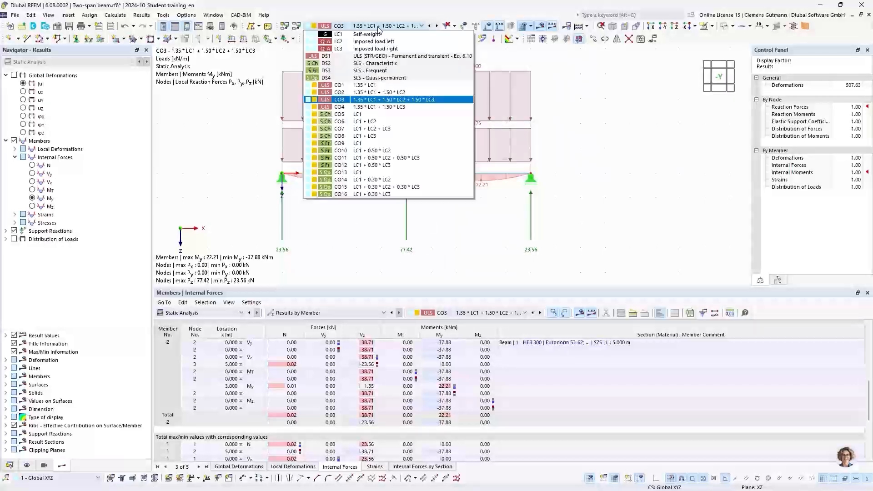
click(337, 56)
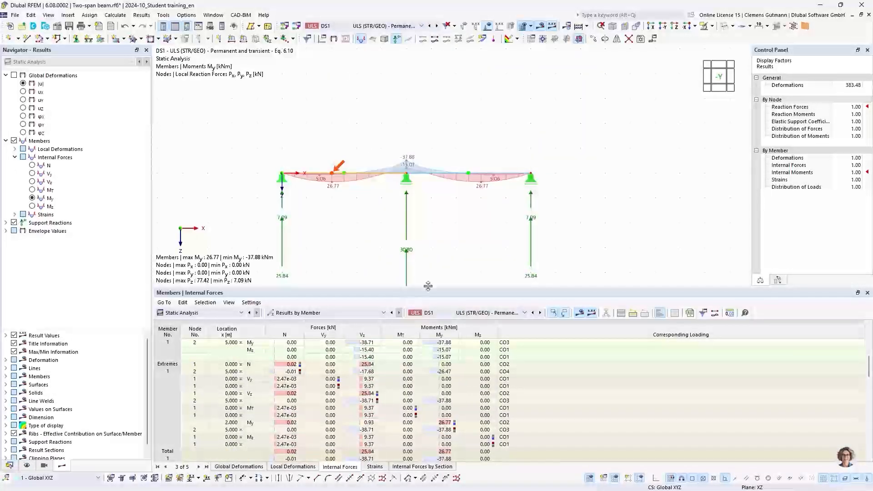
click(313, 313)
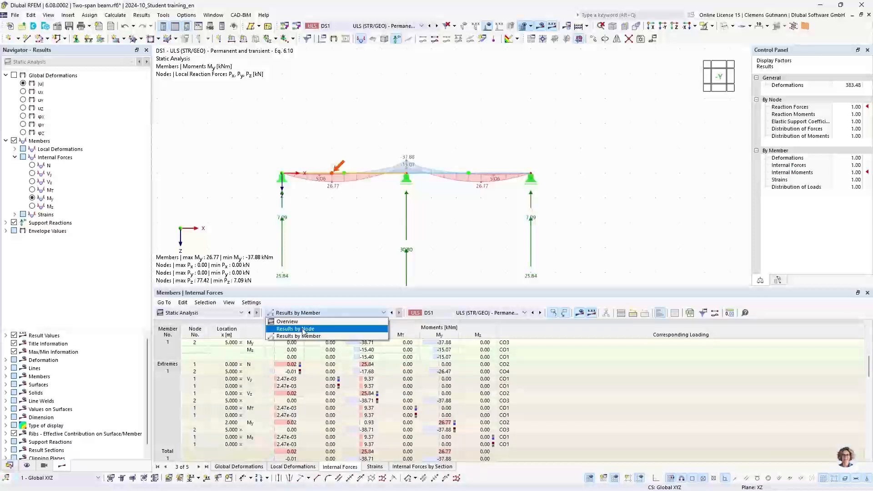
click(304, 329)
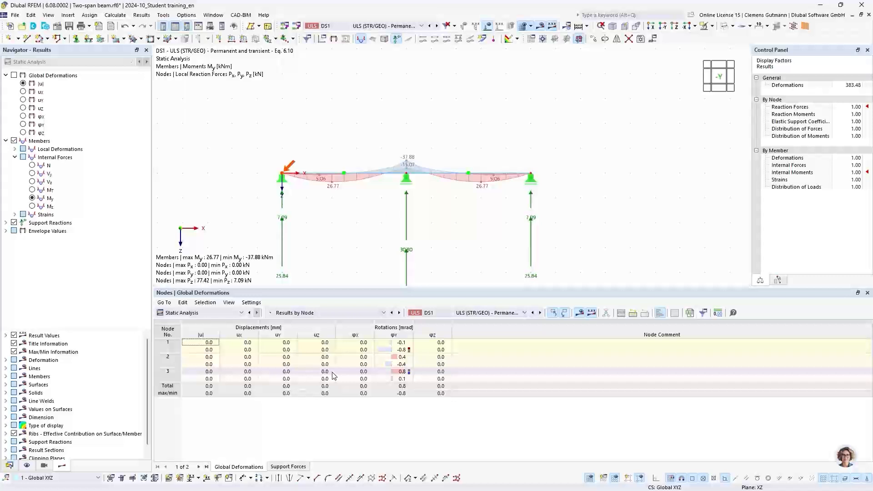
List the nodal support forces for DS1 and select node 2's maximum Pz together with its corresponding loading
click(278, 468)
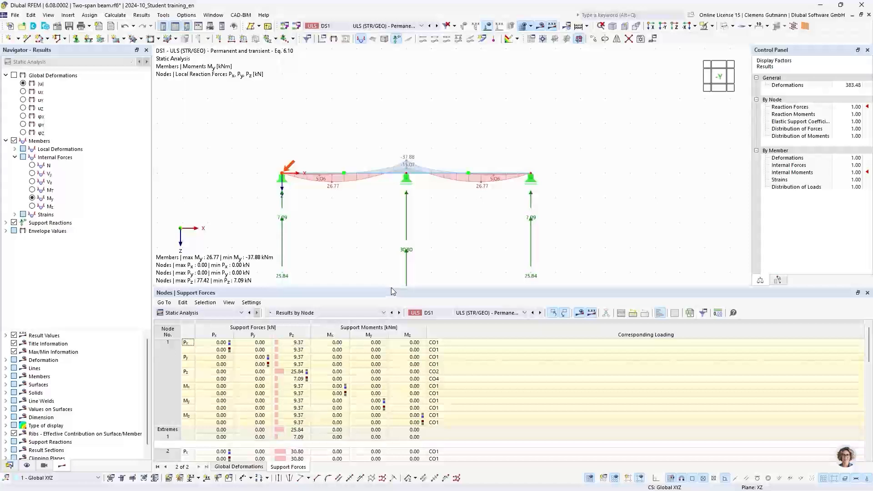
drag(393, 291, 389, 207)
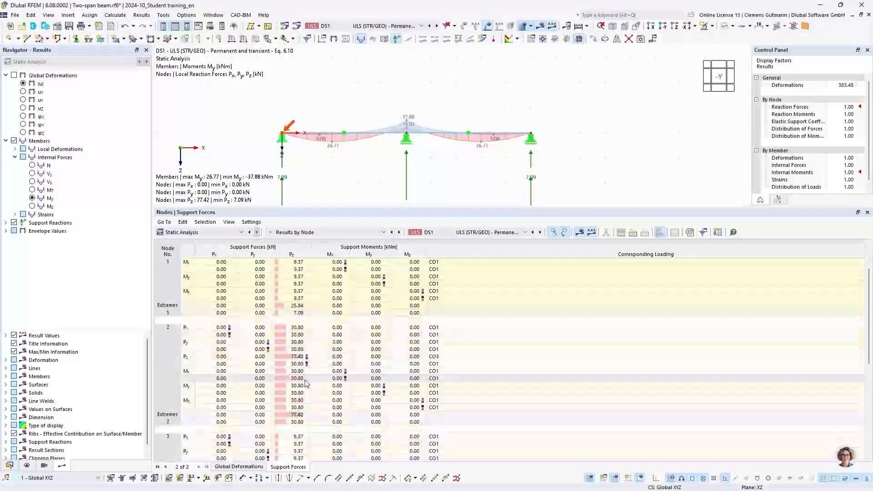
click(294, 358)
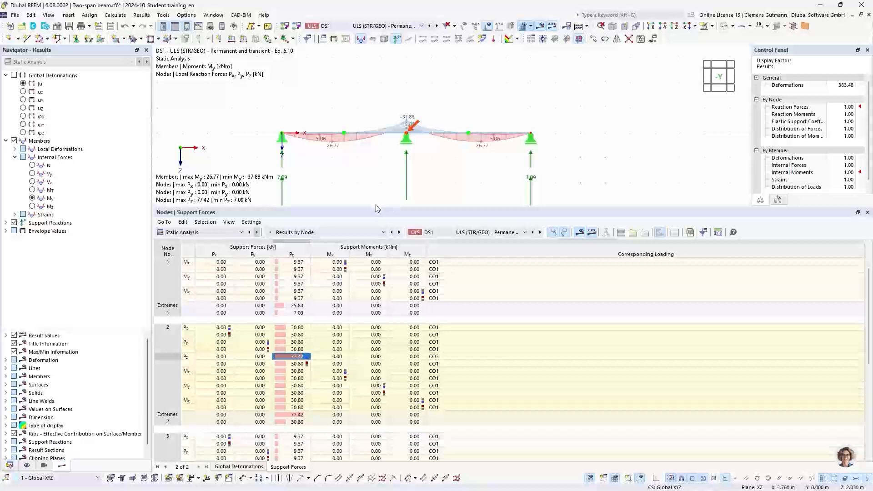
drag(377, 209, 378, 270)
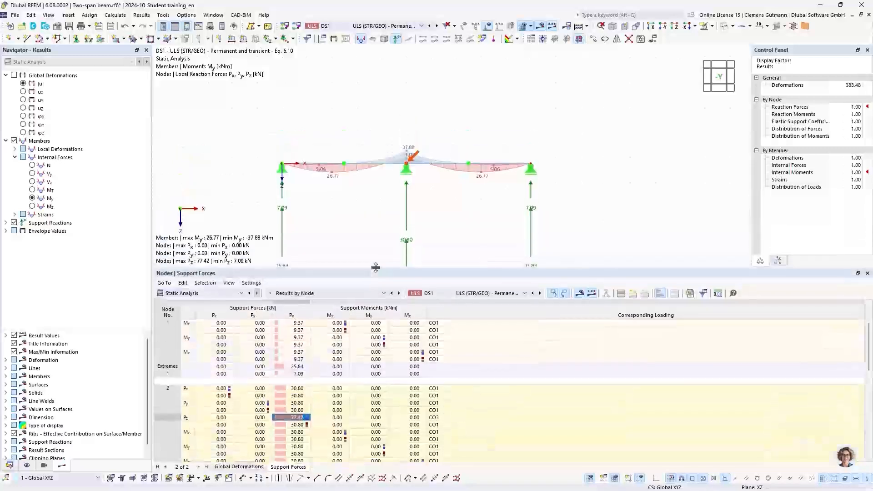
click(435, 418)
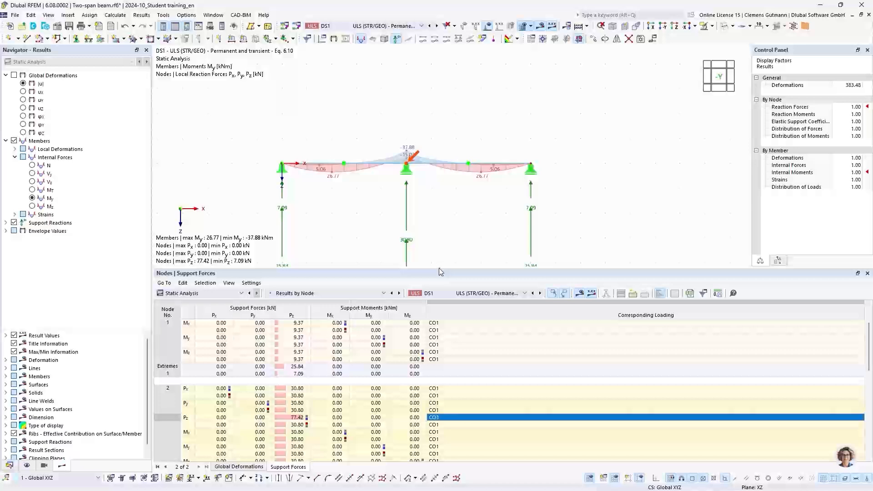
Enlarge the model view to show all support reactions in full and switch to the PowerPoint slide on the Gerber beam
drag(440, 272, 439, 310)
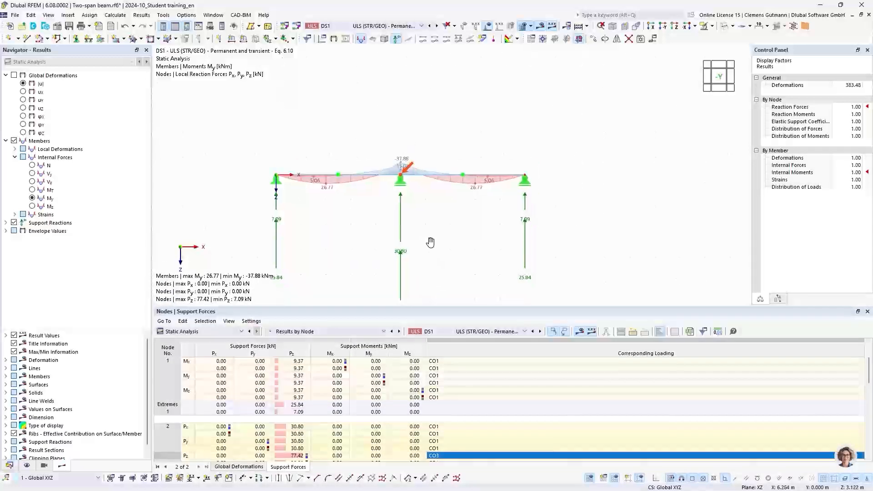
middle_drag(430, 242, 439, 209)
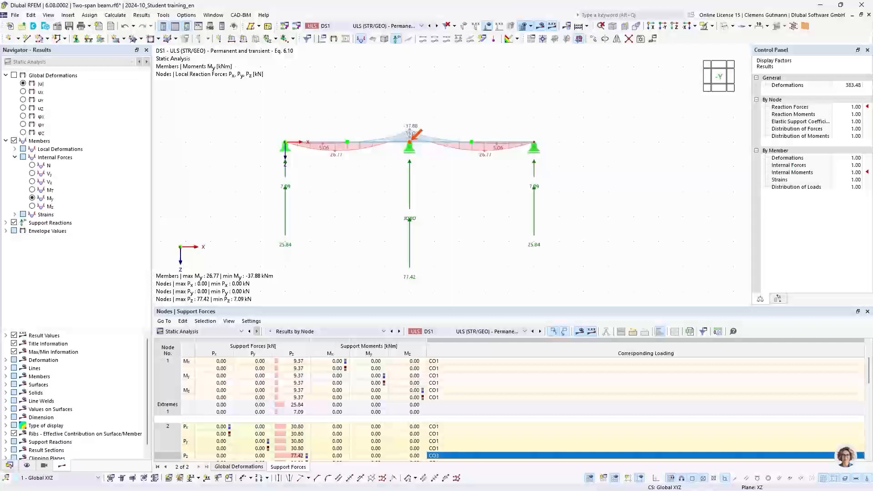
key(alt+Tab)
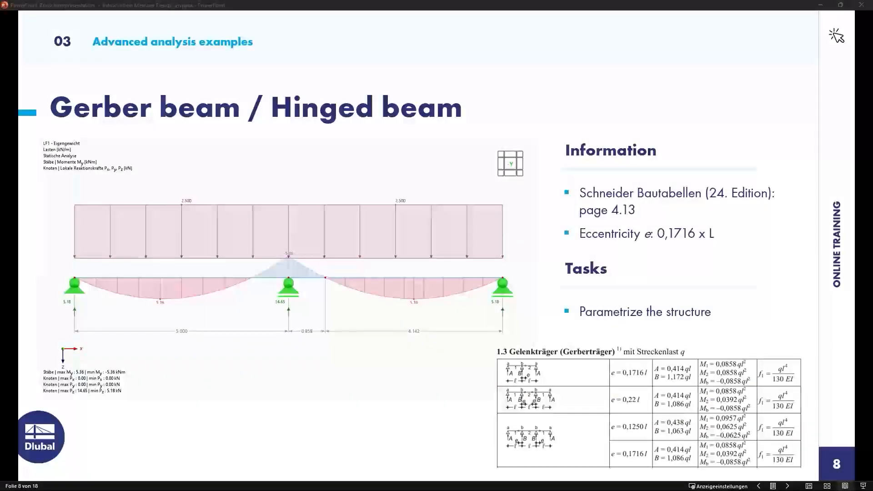
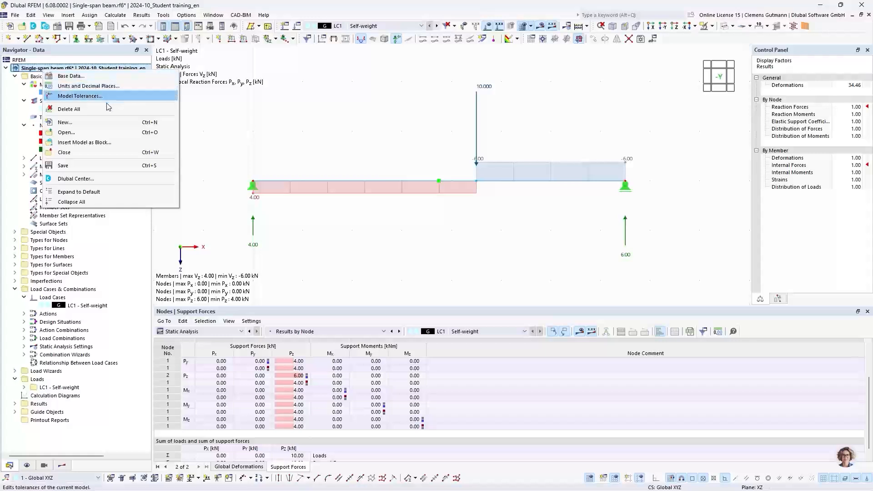
Close the Single-span beam model and save its changes
click(102, 152)
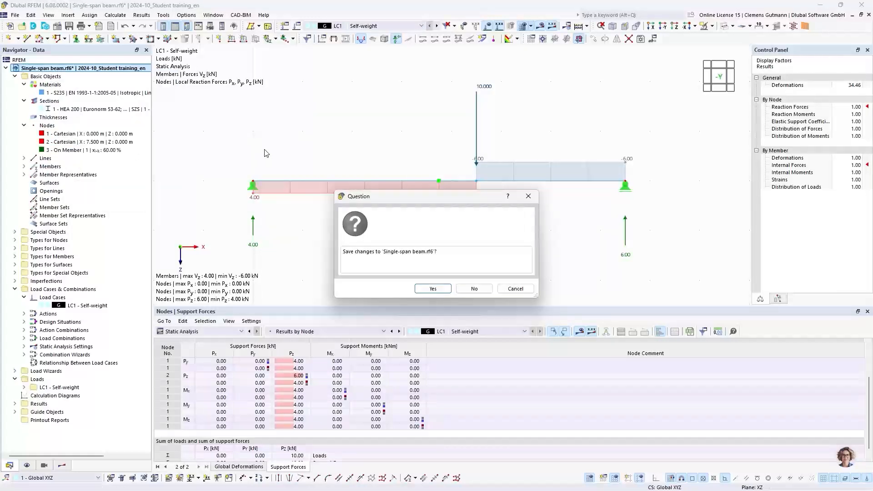
click(444, 289)
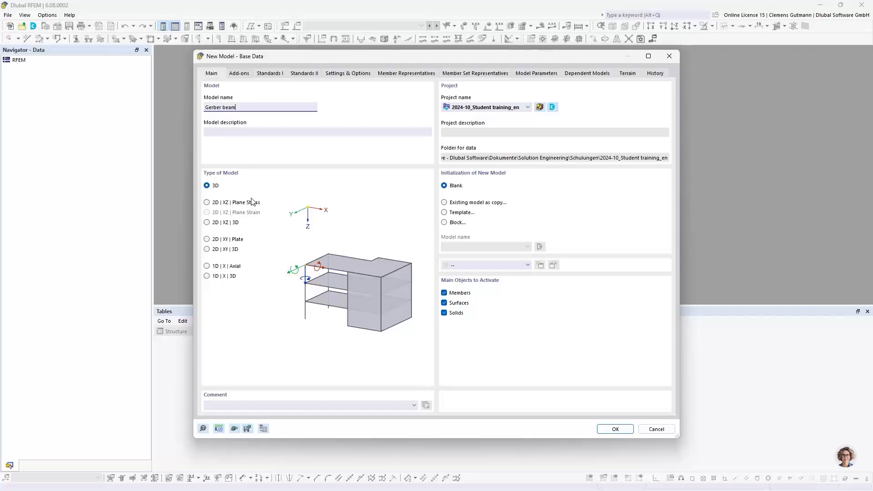
Name the new model "Gerber beam" and set it to be initialized as a copy of an existing model
key(Tab)
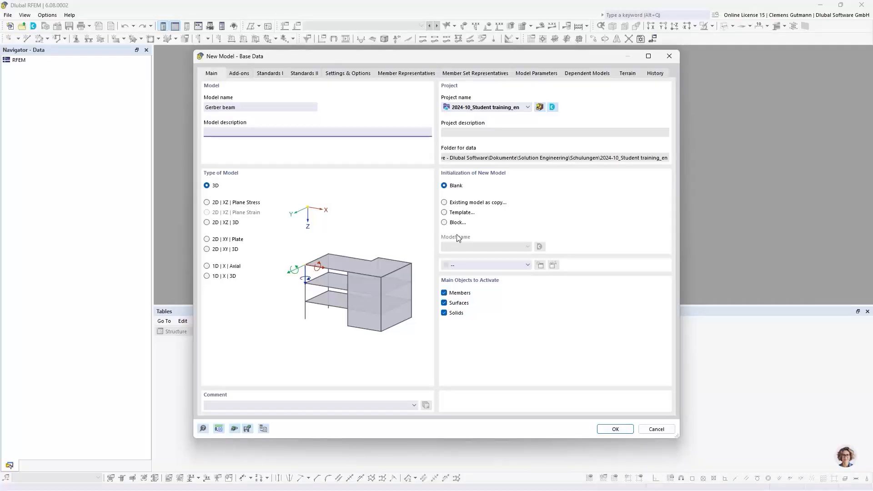
click(444, 203)
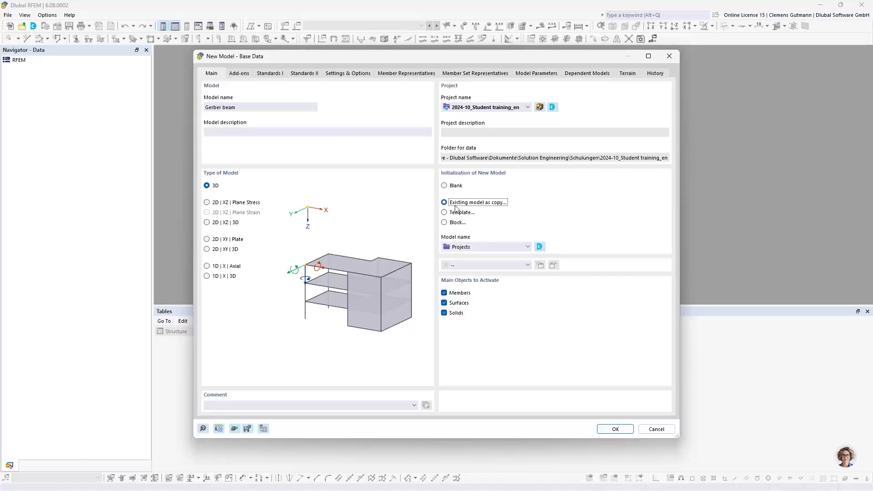
Choose the Two-span beam model from Dokumente, Solution Engineering, Schulungen, 2024-10_Student training_en as the existing model to copy
click(528, 248)
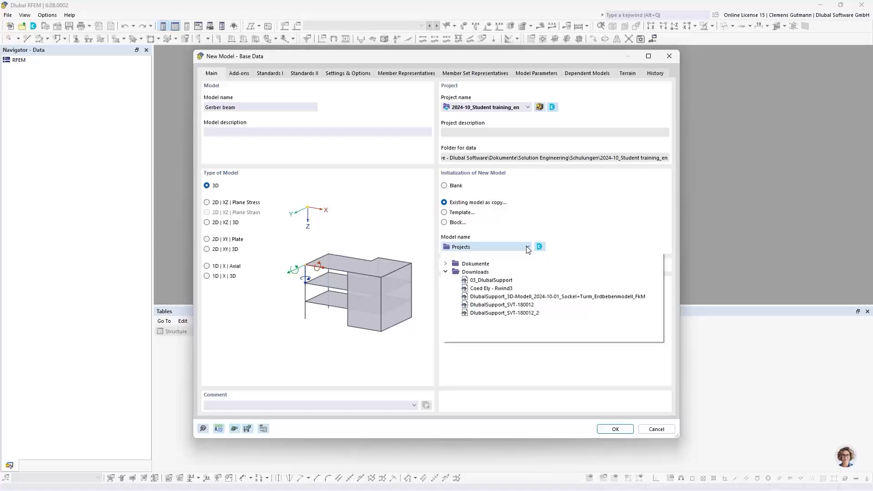
click(446, 264)
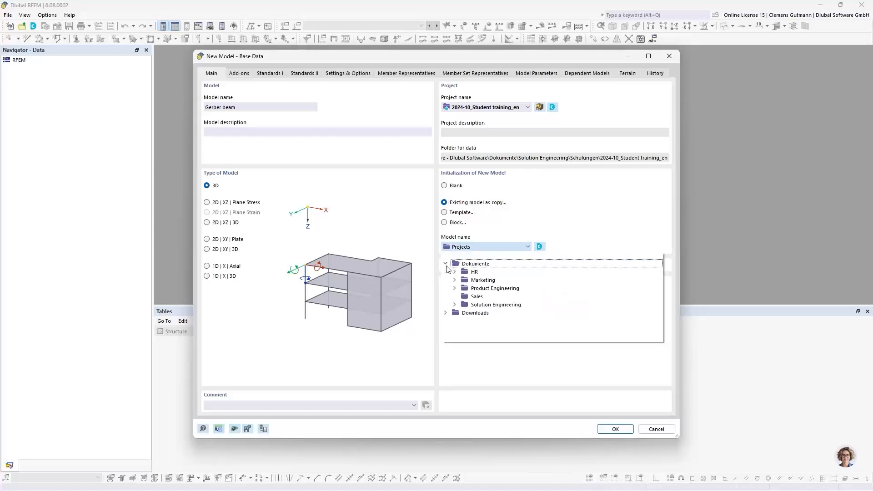
click(454, 306)
scroll(467, 334, down, 2)
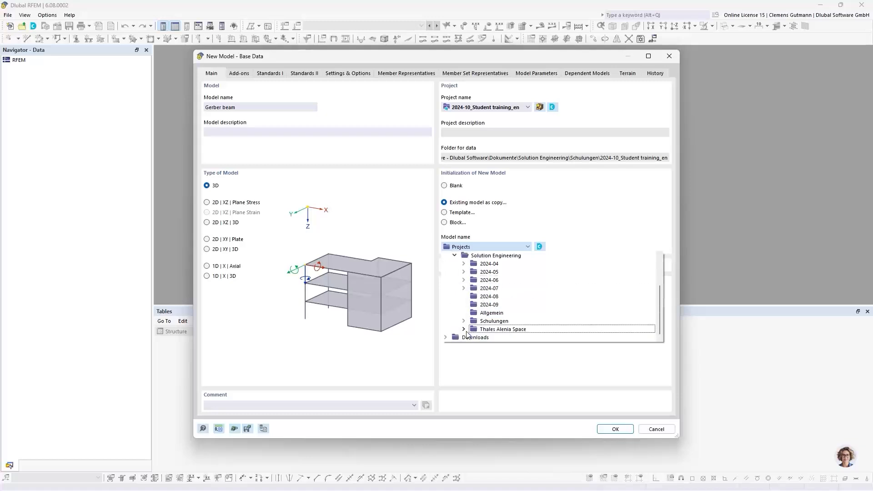
click(464, 321)
scroll(469, 319, down, 1)
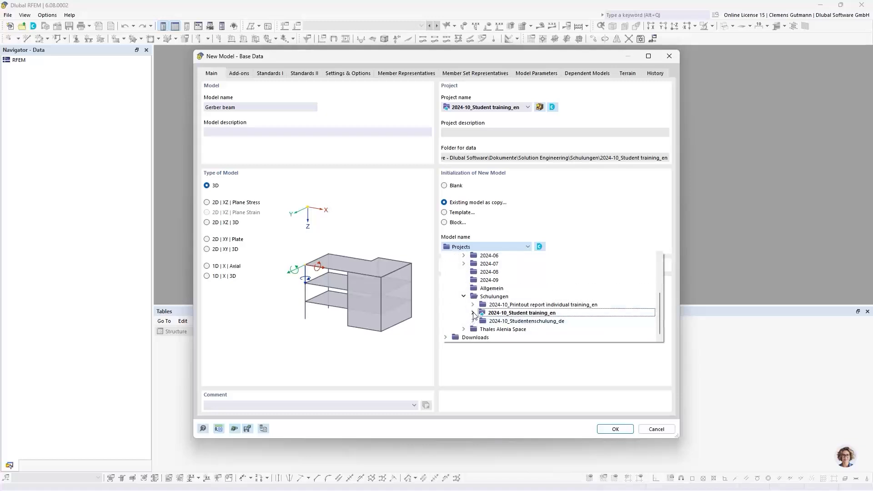
click(473, 314)
scroll(523, 314, down, 1)
click(547, 313)
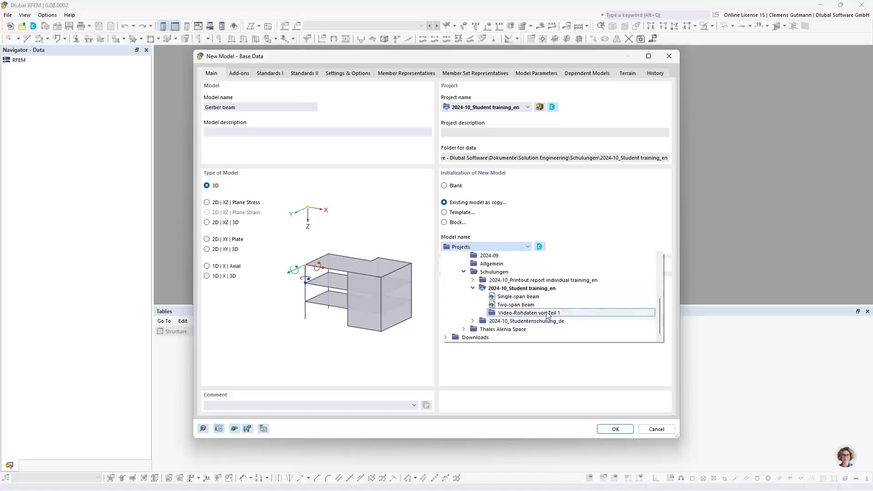
click(510, 305)
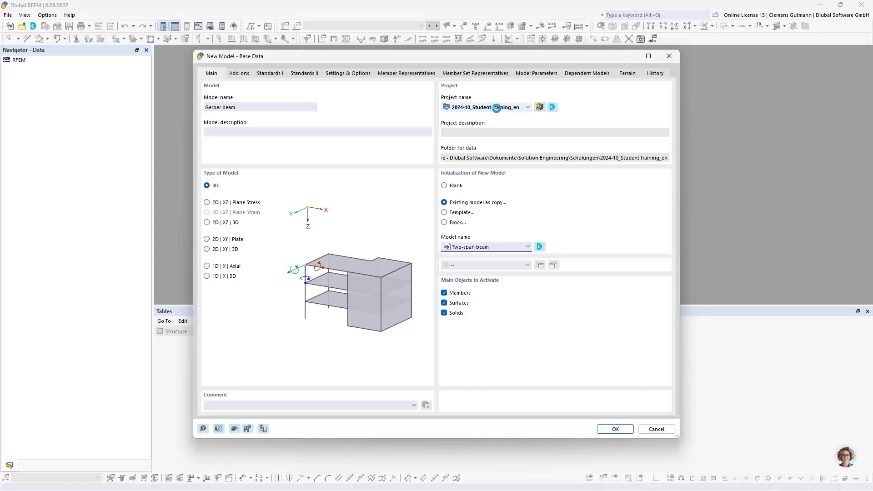
Check the lists of available projects and source models, and cancel the new model's base data
click(488, 156)
click(527, 107)
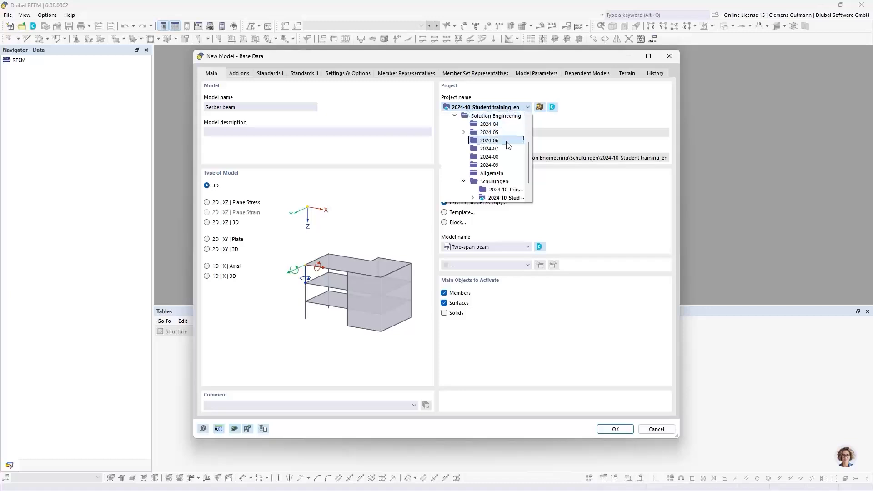
click(472, 108)
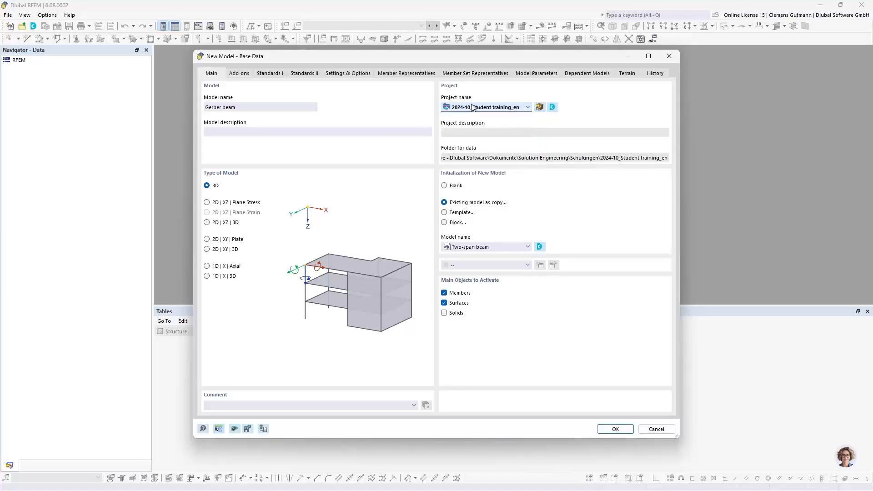
click(514, 249)
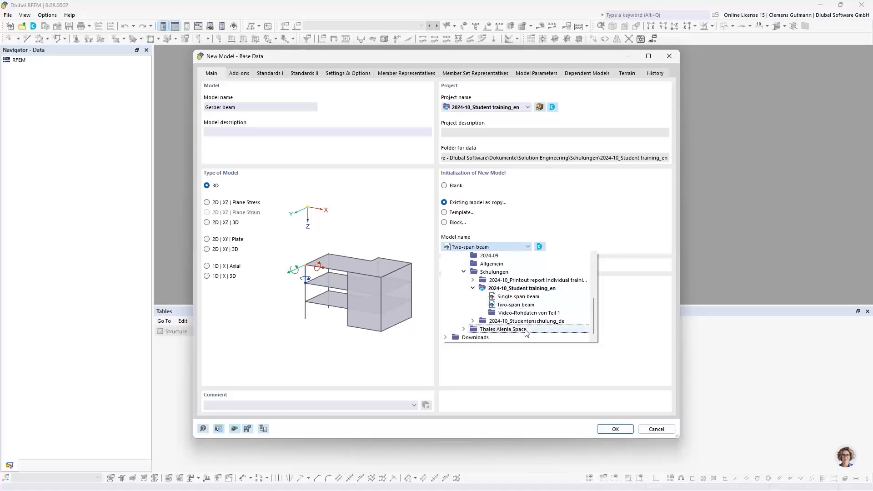
click(578, 226)
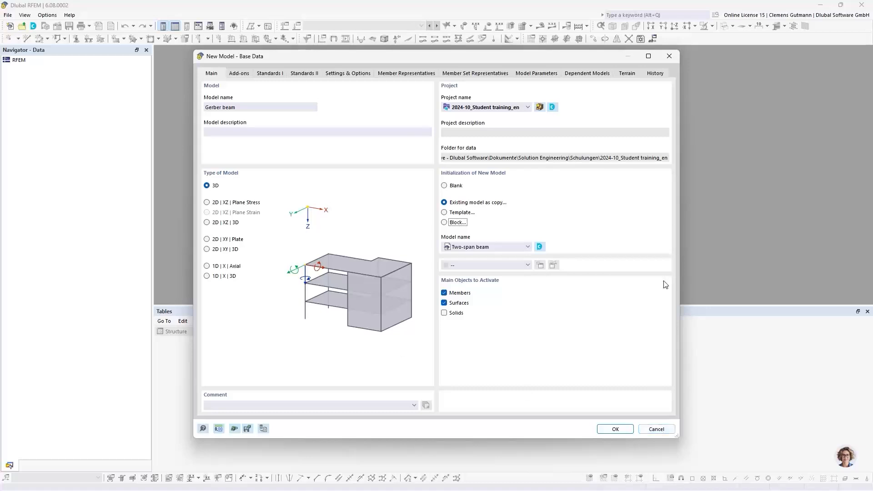
click(653, 429)
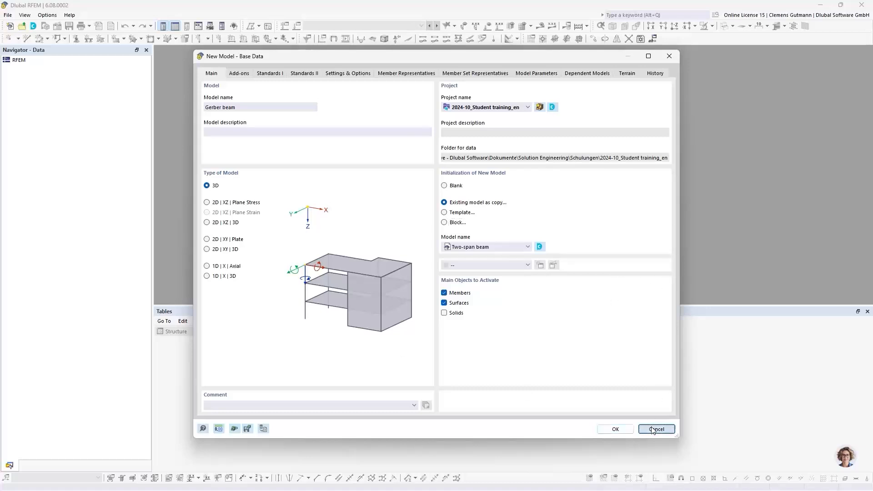
Switch to Dlubal Center and shrink and reposition its window so it fits fully on the screen
click(34, 28)
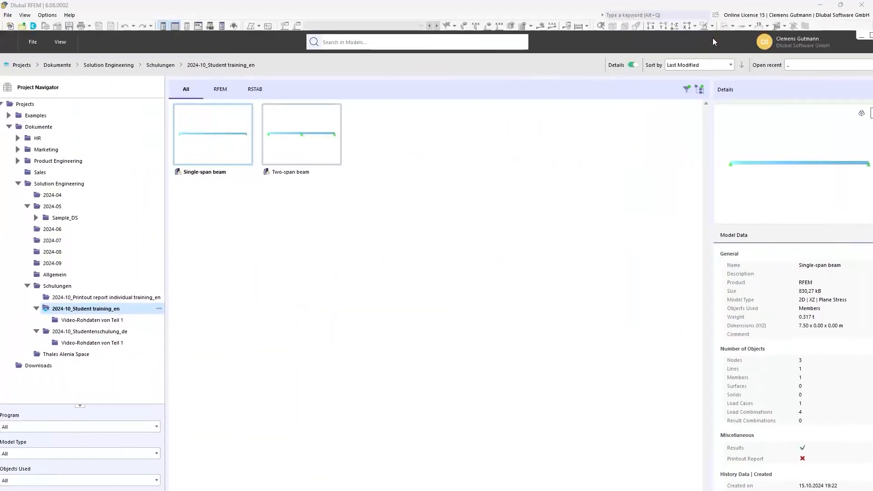
drag(701, 42, 503, 48)
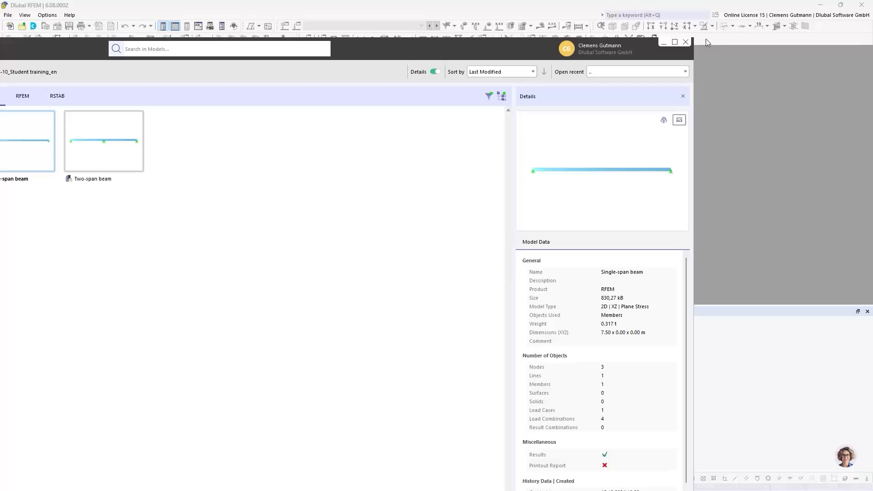
drag(694, 40, 493, 183)
drag(285, 196, 432, 173)
drag(375, 189, 594, 50)
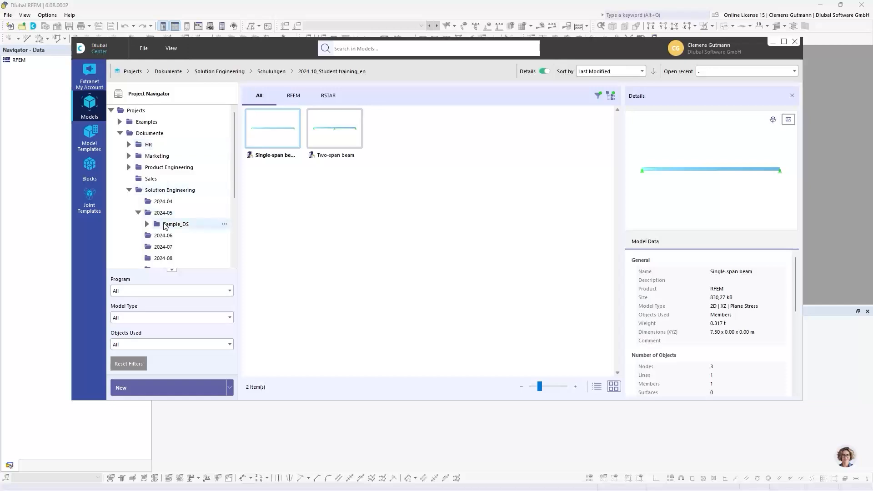
Examine the folder tree in the Project Navigator, widening it to read the full project names
scroll(164, 226, down, 3)
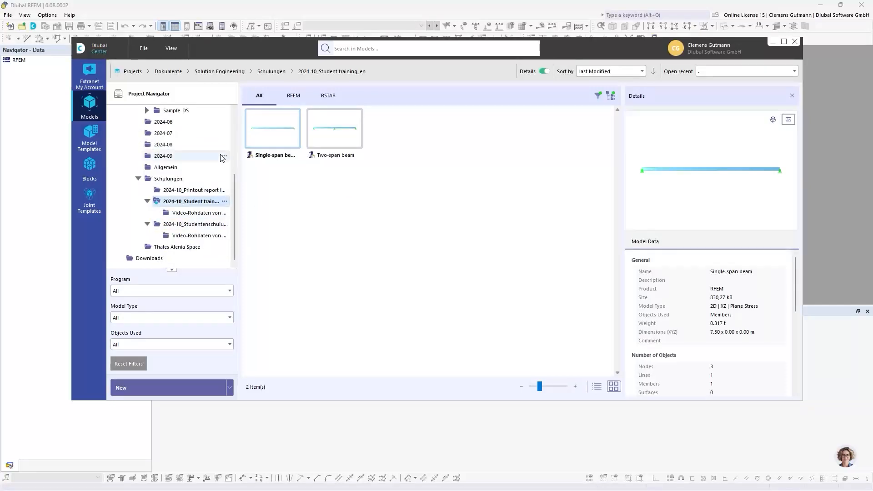
scroll(163, 191, up, 3)
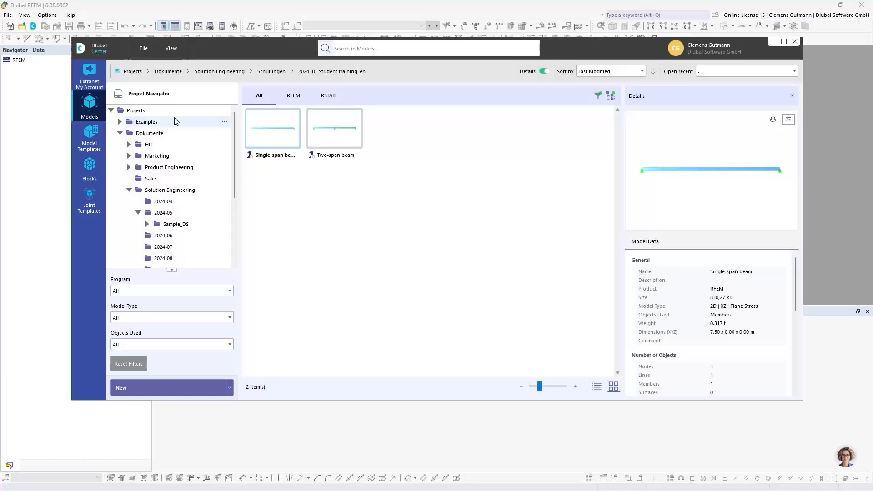
scroll(162, 194, down, 3)
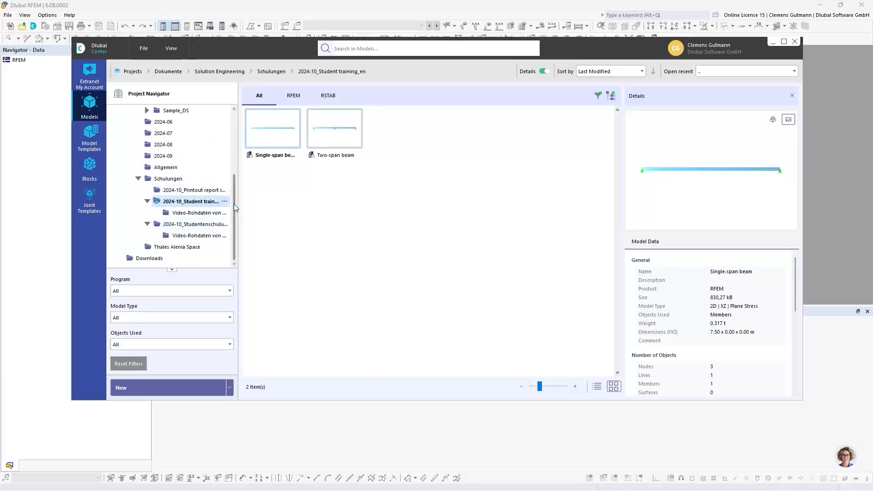
drag(238, 198, 295, 199)
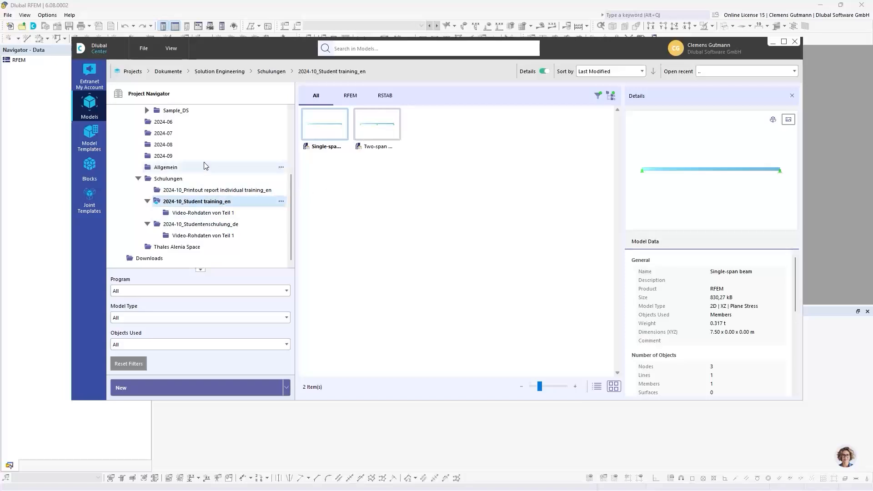
scroll(191, 160, up, 5)
scroll(172, 199, down, 5)
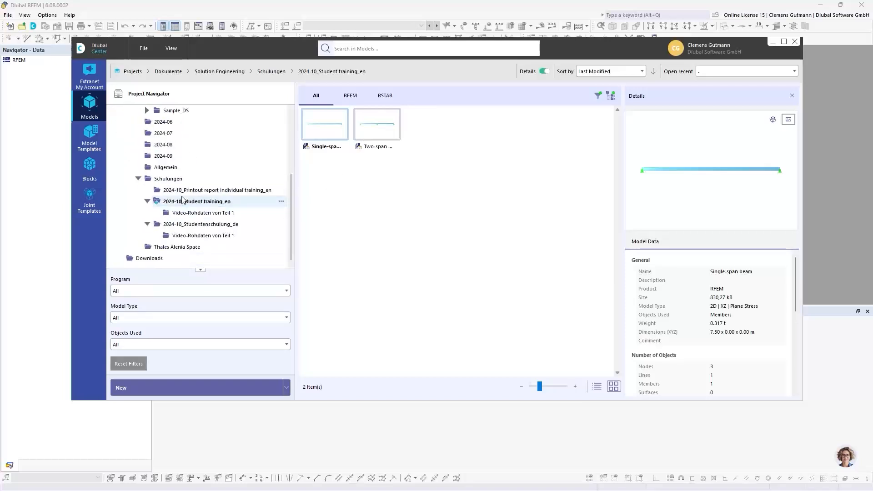
scroll(172, 199, up, 5)
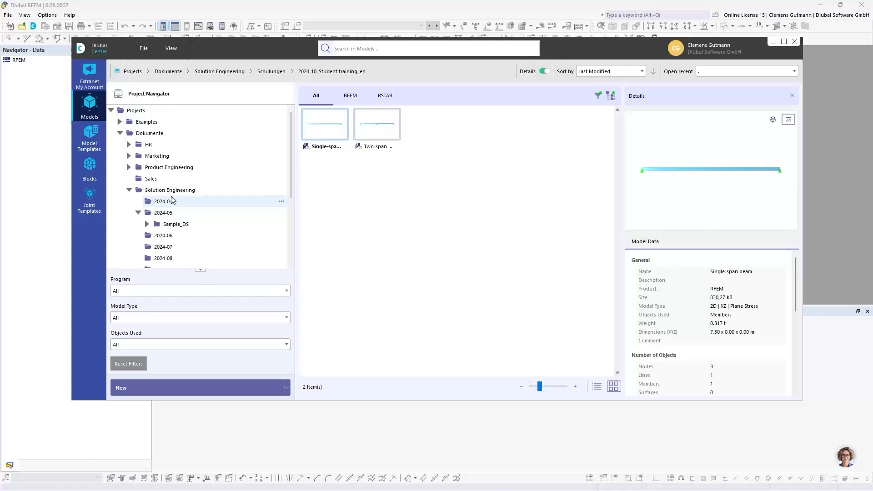
Start connecting a folder as a project under the root Projects entry, and cancel the directory selection
click(137, 112)
right_click(137, 114)
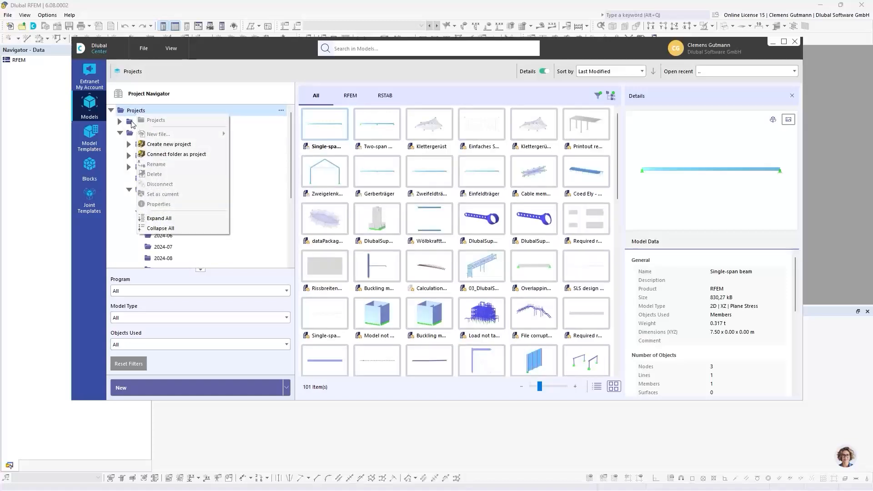
click(178, 154)
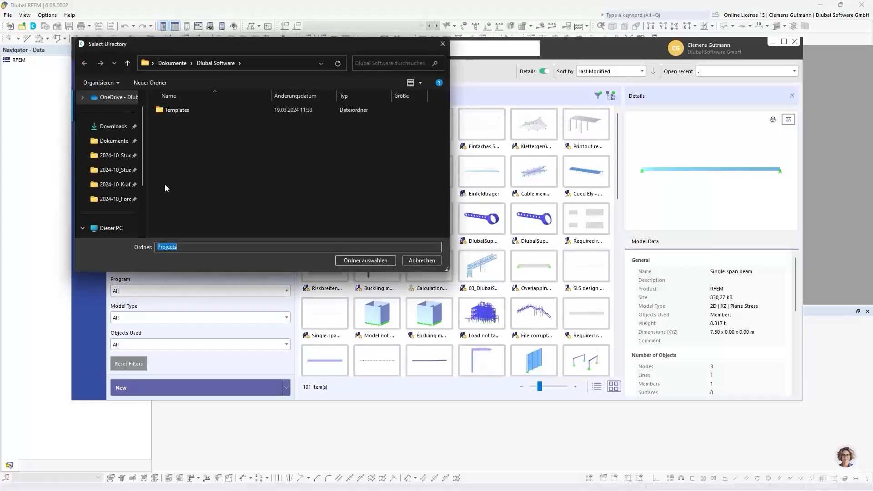
scroll(137, 154, up, 2)
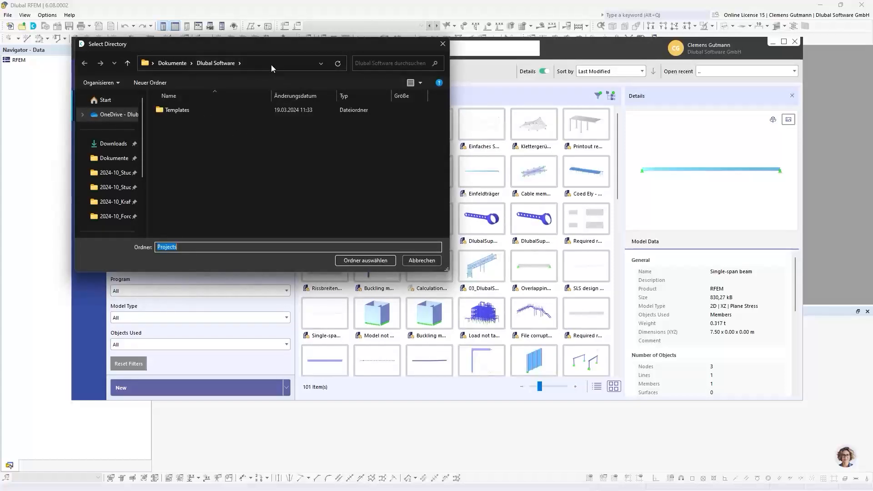
drag(315, 43, 339, 76)
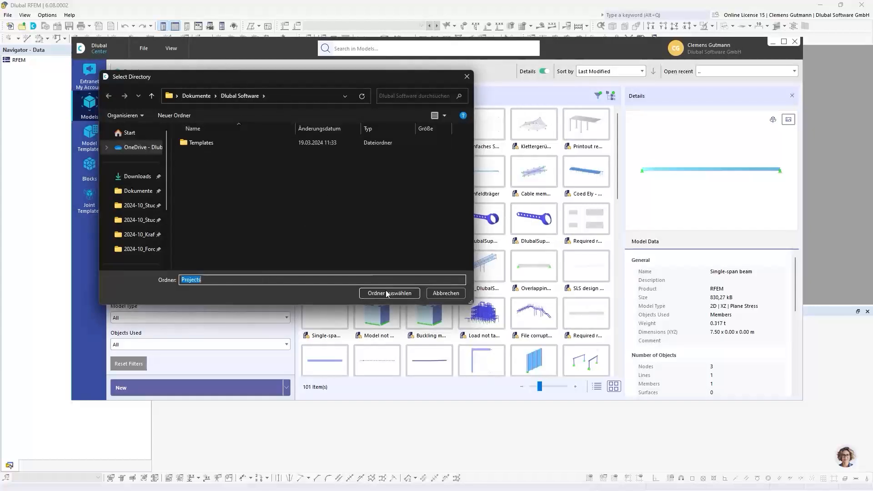
click(446, 294)
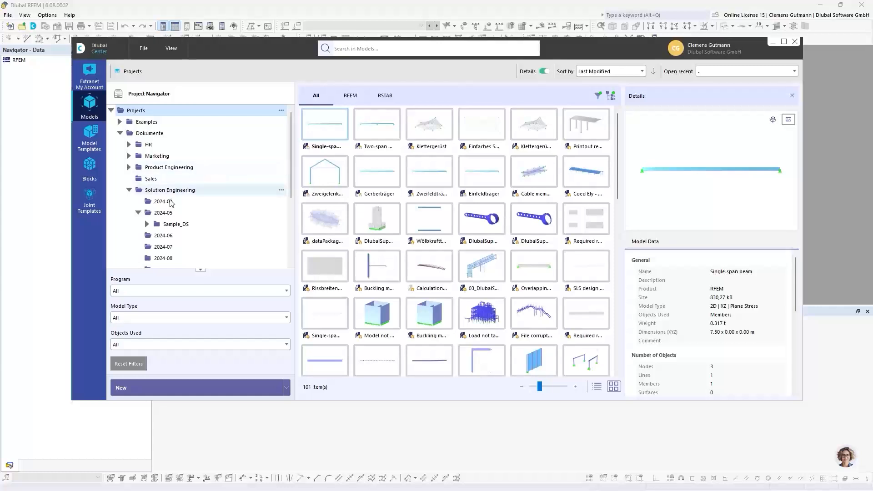
Look over the project folders once more and close Dlubal Center to return to RFEM
scroll(170, 202, down, 1)
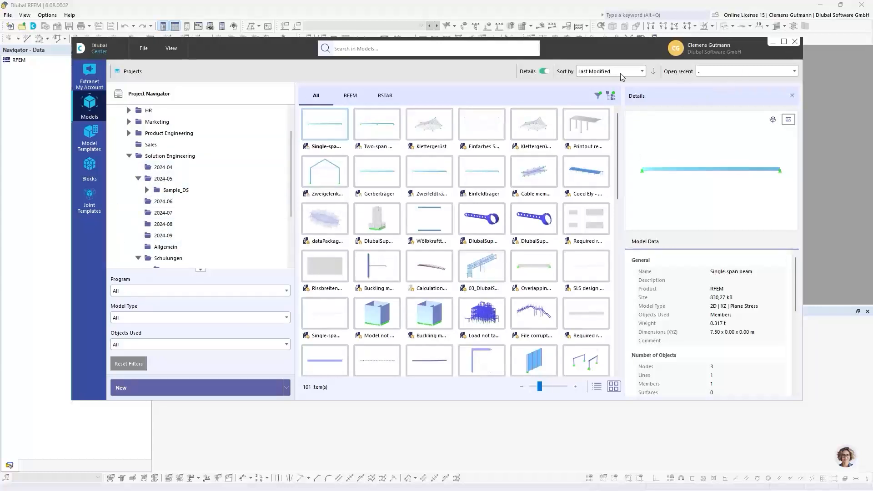
scroll(220, 131, up, 1)
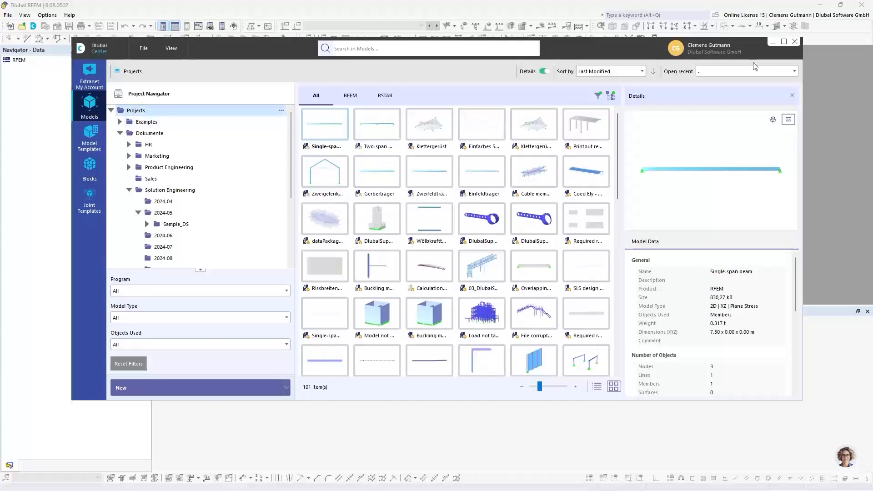
click(794, 42)
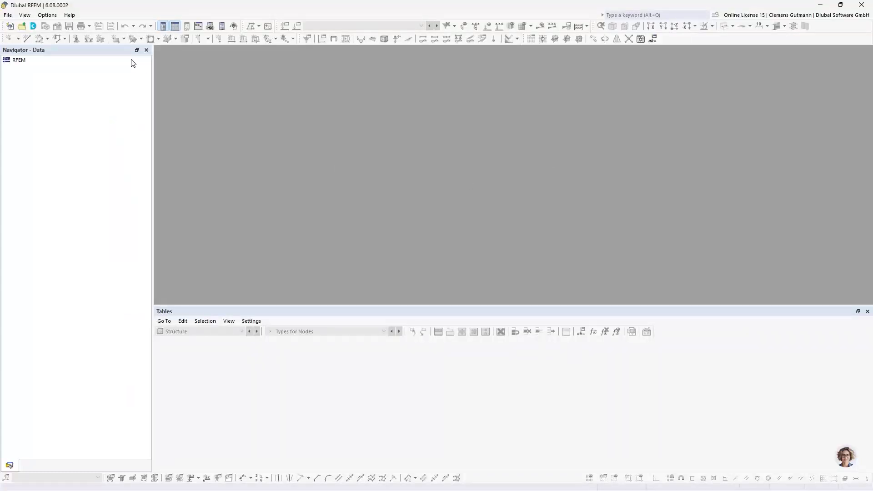
Start a new model and name it Gerber beam
click(8, 16)
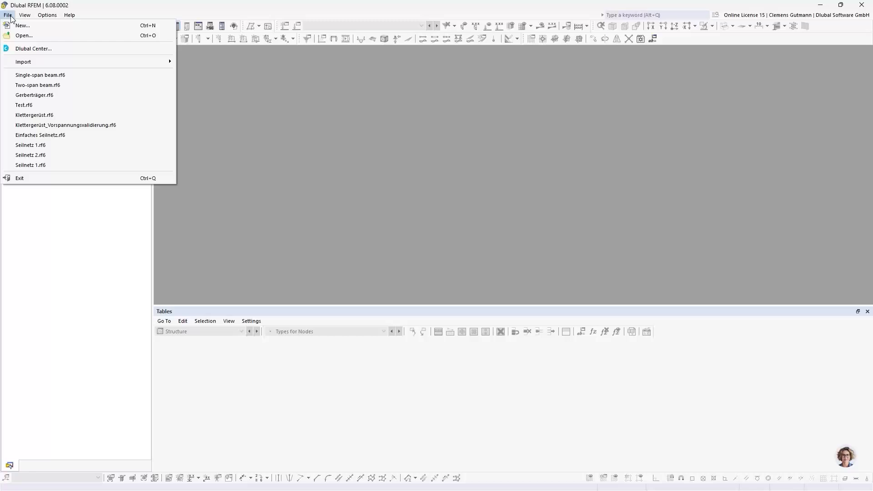
click(22, 26)
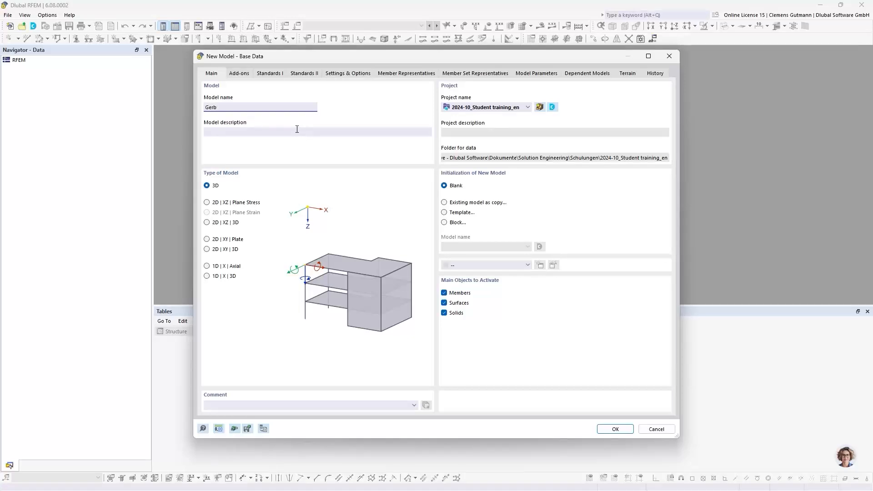
text(beam)
click(297, 130)
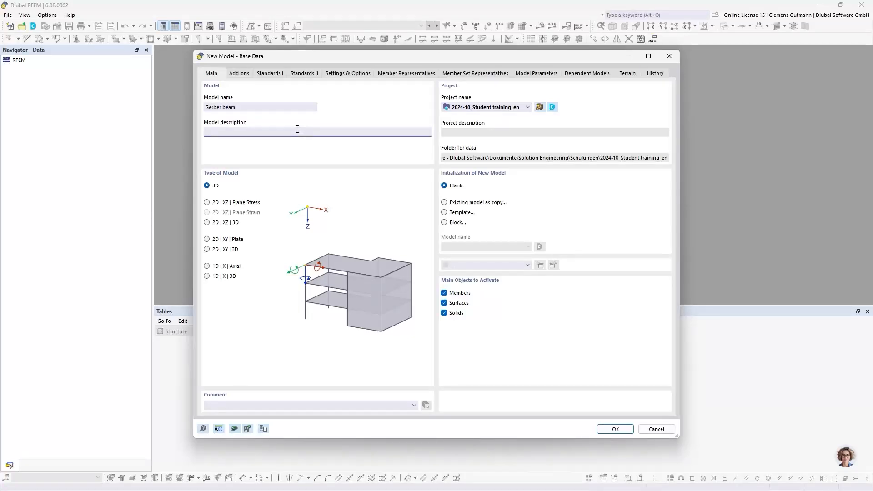
Create the model as a copy of Two-span beam from the 2024-10_Student training_en project, with the type 2D | XZ | Plane Stress
click(466, 205)
click(510, 247)
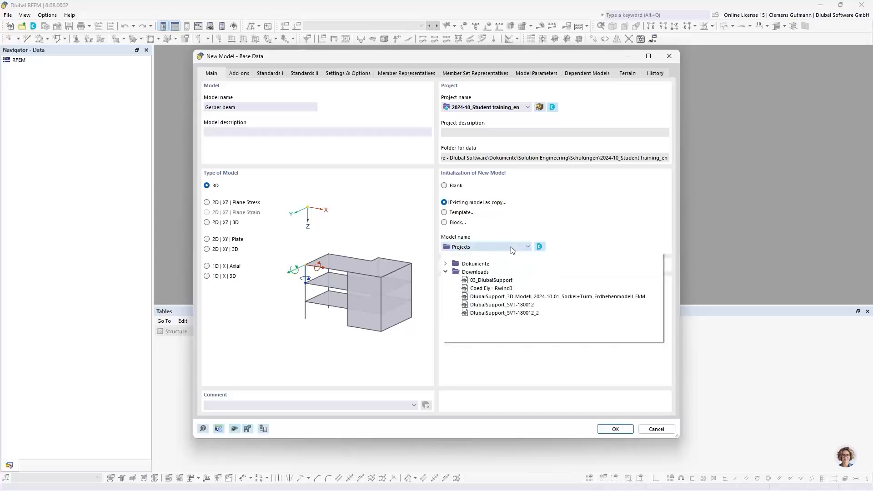
click(445, 263)
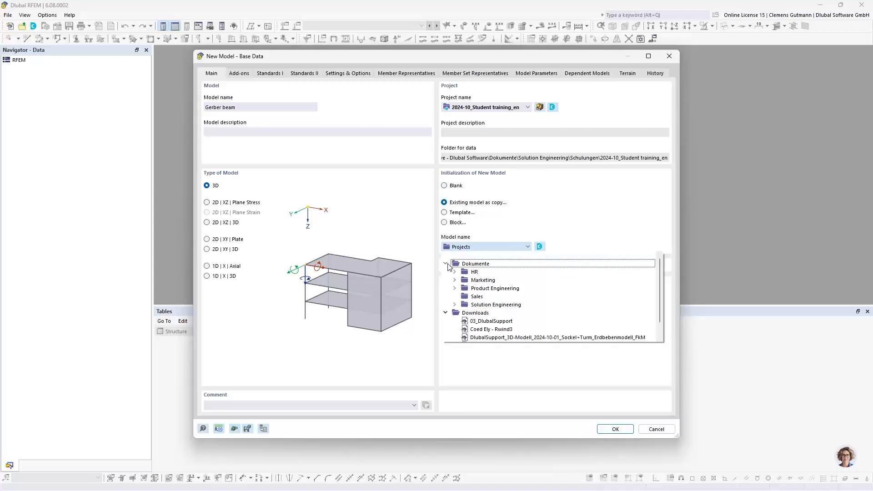
click(454, 304)
scroll(464, 314, down, 3)
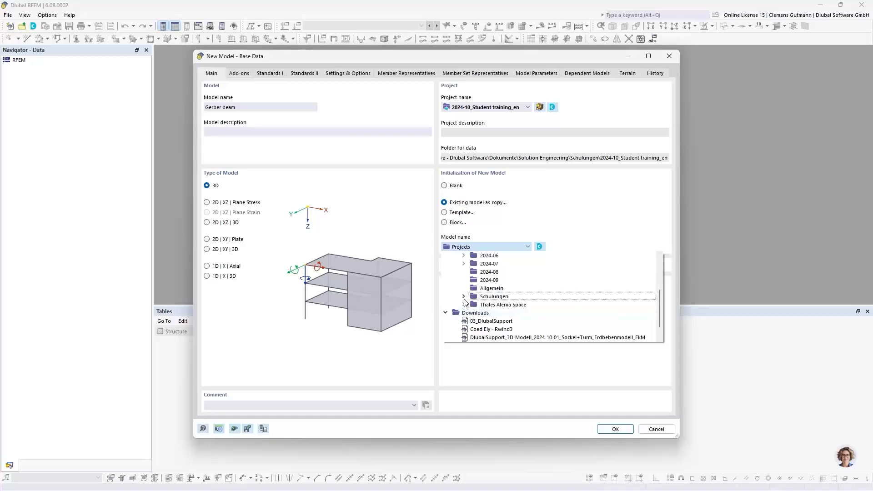
click(464, 296)
click(473, 313)
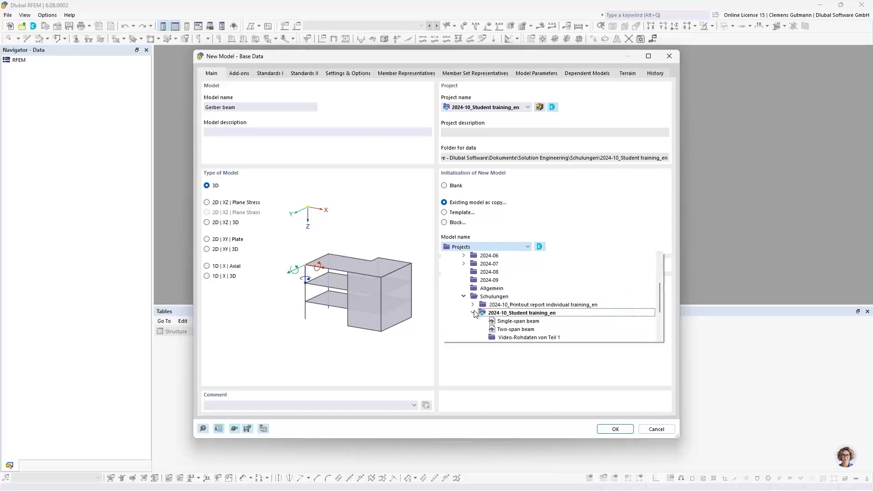
click(528, 329)
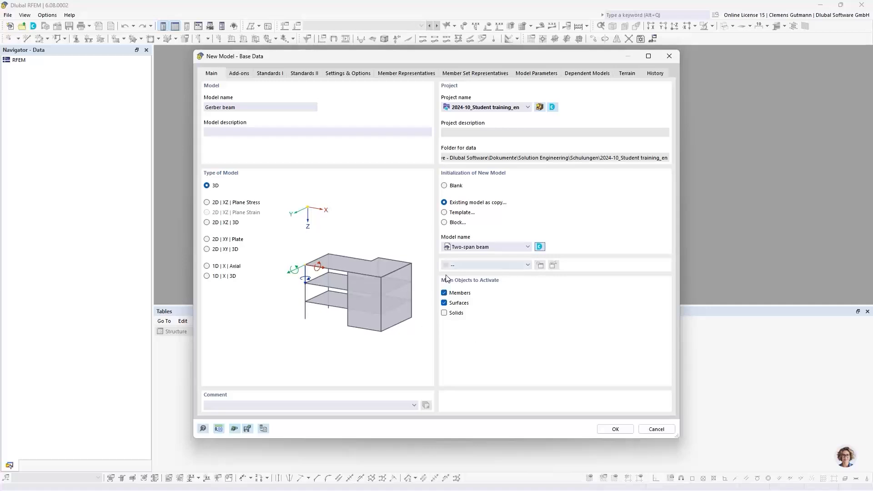
click(205, 203)
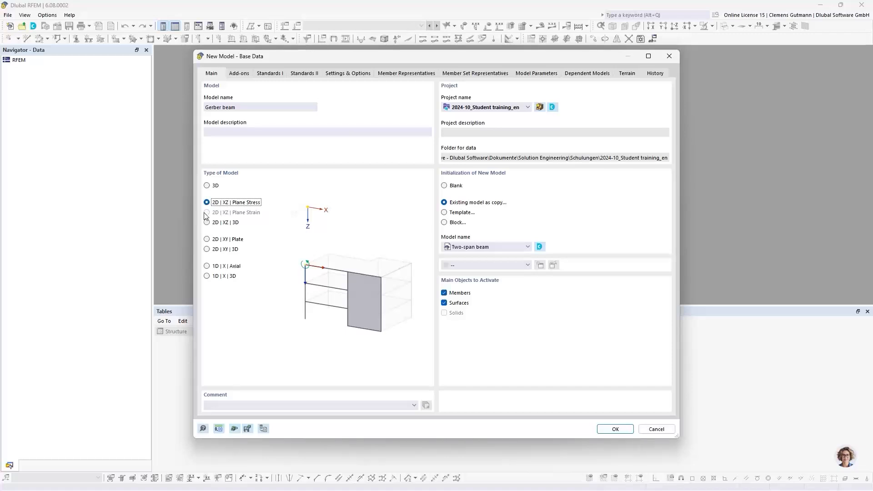
click(615, 430)
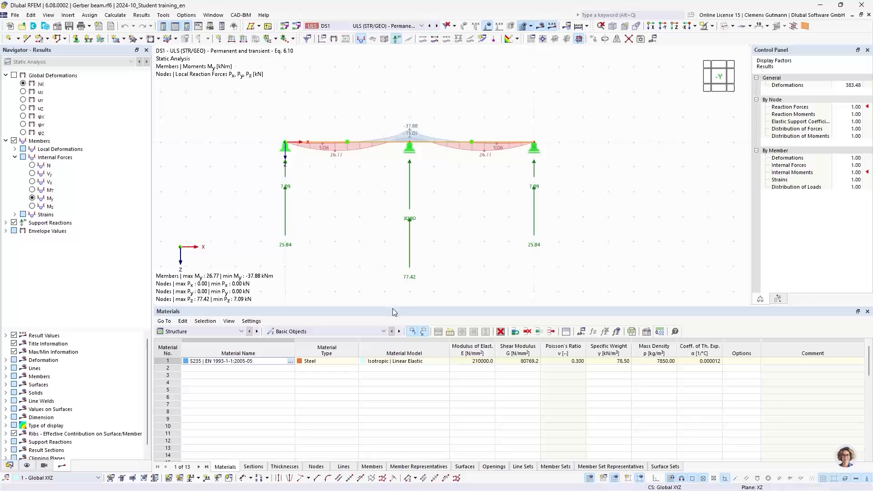
Enlarge the model view by shrinking the tables, show the data tree in the navigator and hide the results
drag(393, 305, 393, 376)
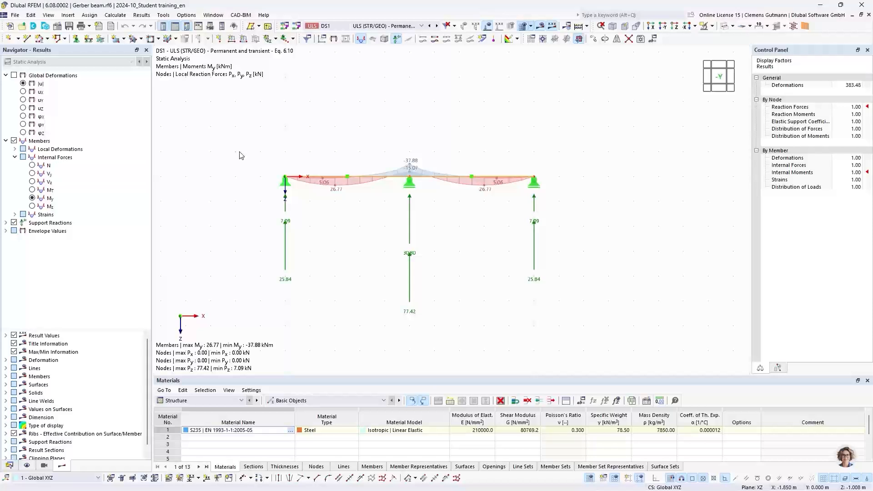
click(10, 466)
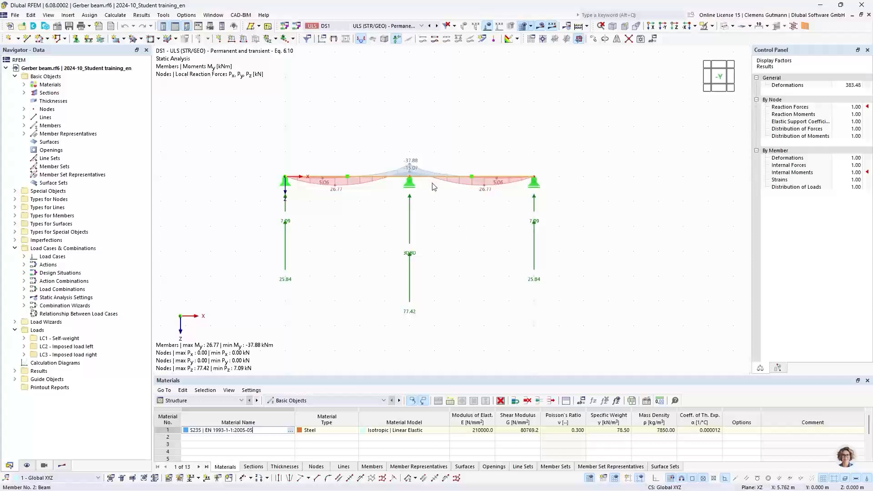
scroll(434, 164, up, 2)
click(540, 27)
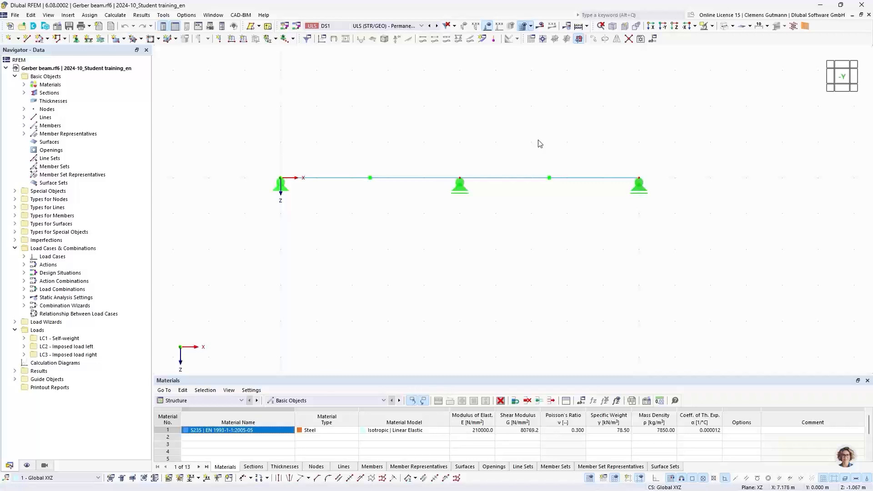
middle_drag(539, 142, 526, 158)
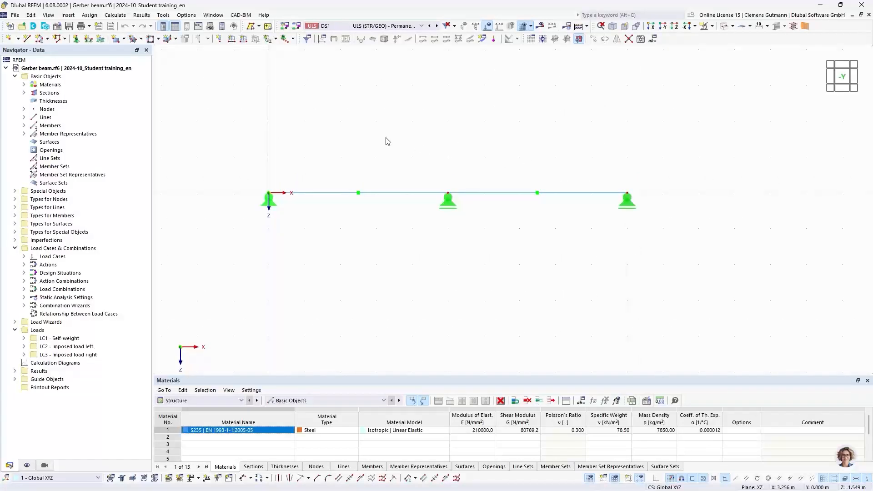
Open the global parameters for editing and name the first parameter FieldLength
click(31, 15)
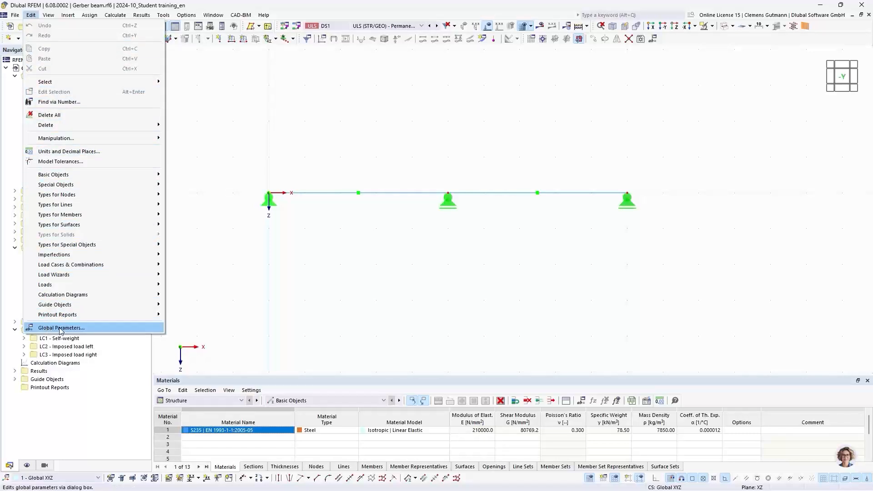
click(101, 333)
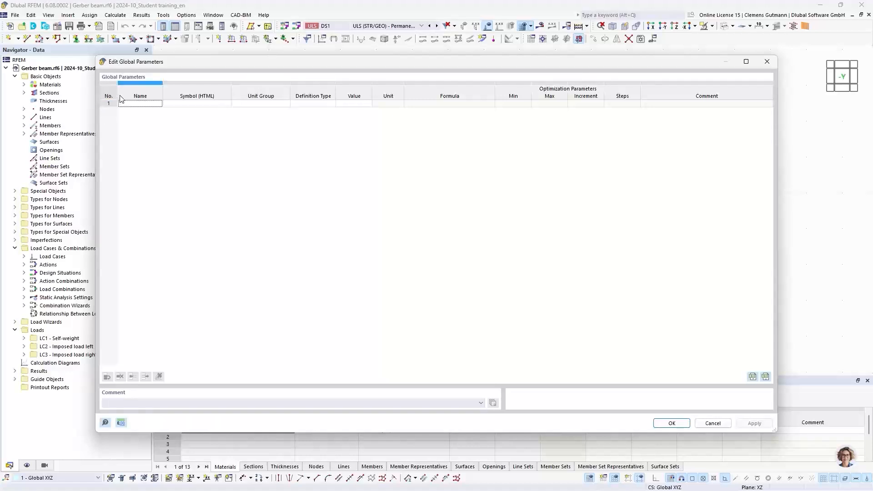
click(131, 104)
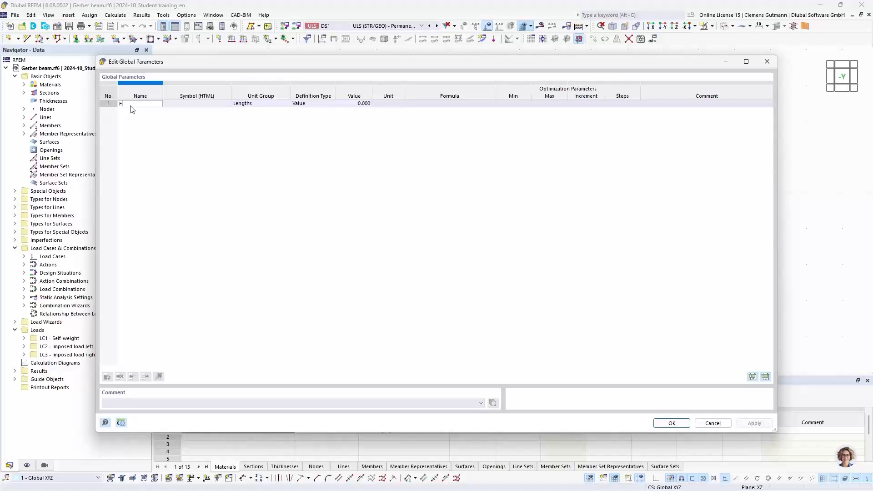
text(dLength)
key(BackSpace)
key(BackSpace)
key(BackSpace)
key(BackSpace)
key(BackSpace)
text(ength)
key(Tab)
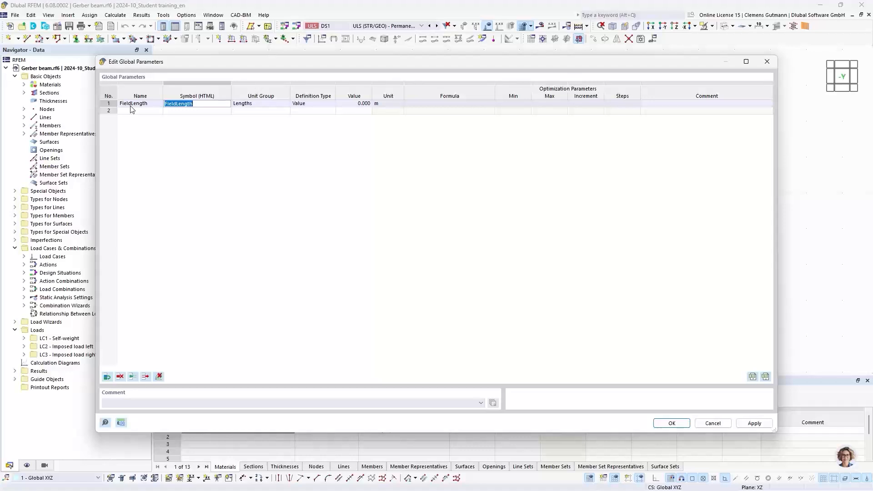
Keep the Lengths unit group for FieldLength and set its value to 5 m
key(Tab)
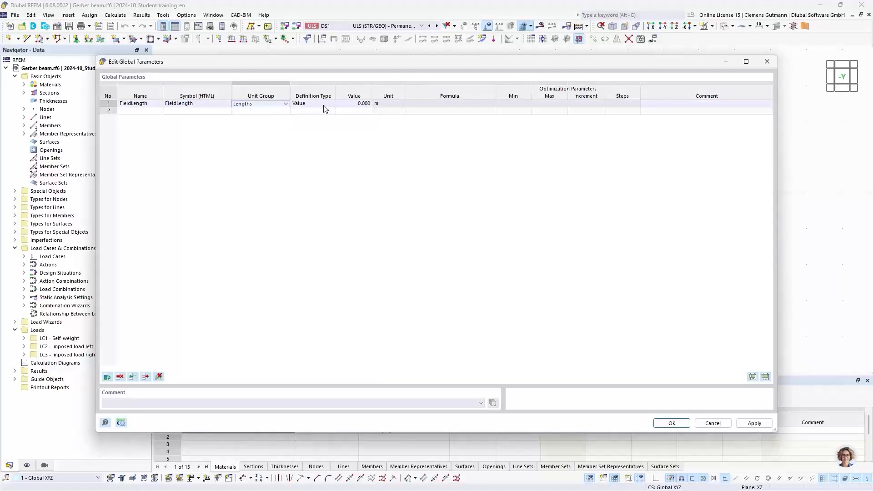
click(366, 103)
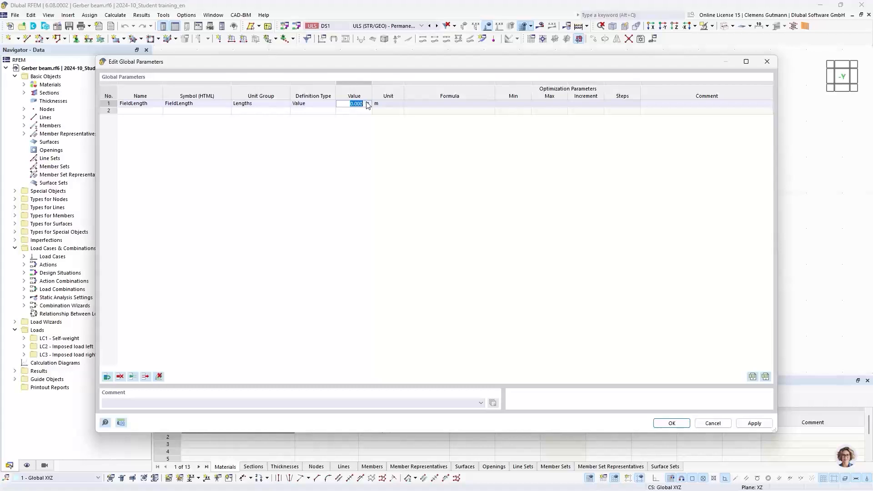
text(5)
key(Tab)
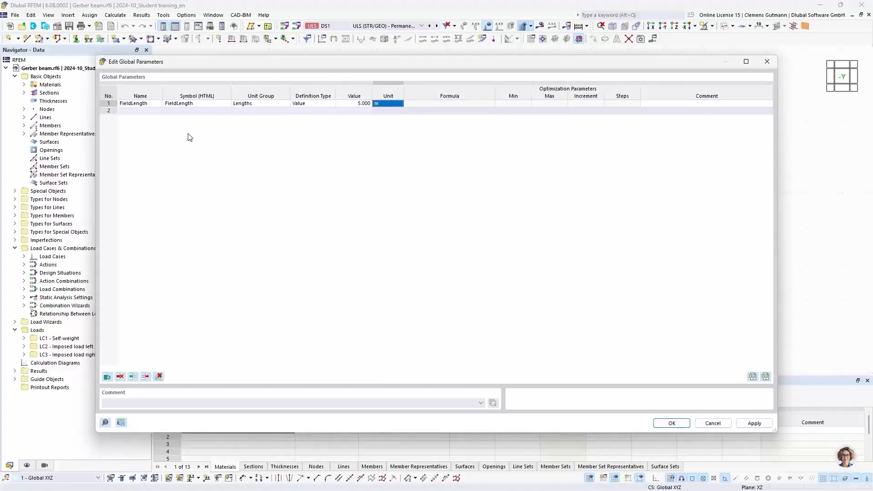
Add a second global parameter named GerberFactor
click(149, 111)
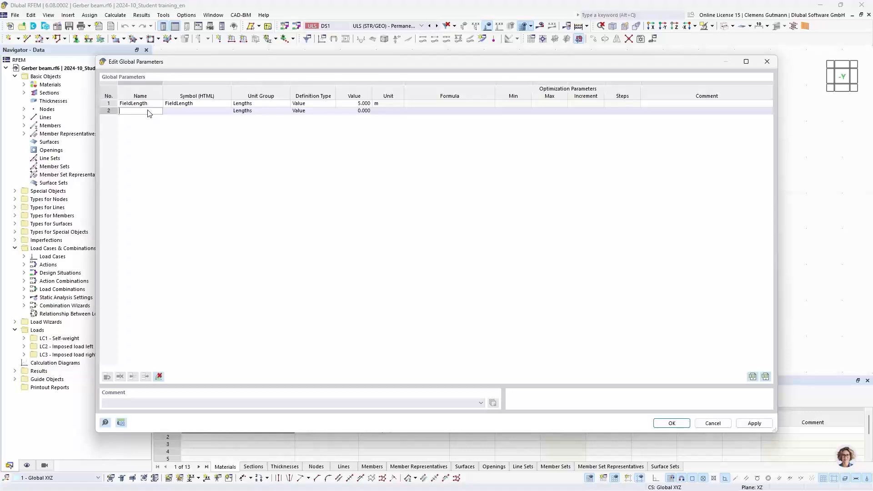
text(Gerberfac)
key(BackSpace)
key(BackSpace)
text(Fact)
key(Tab)
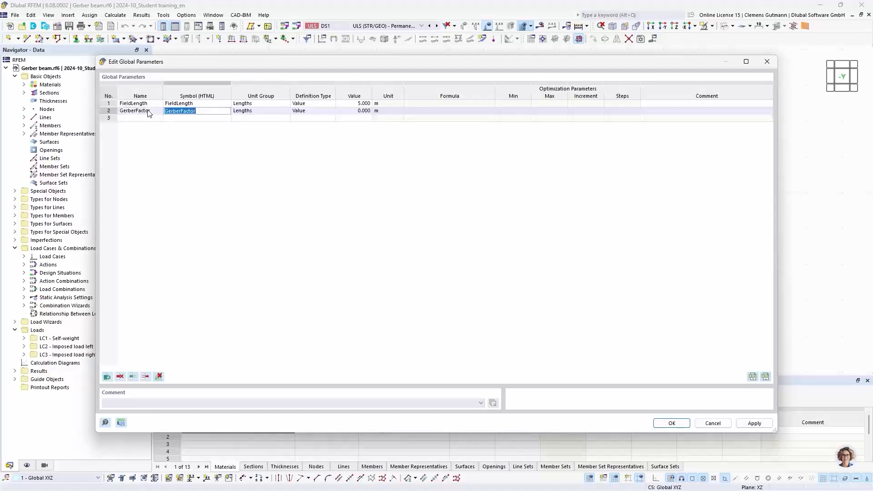
Change the unit group of GerberFactor to the model's Float
click(252, 114)
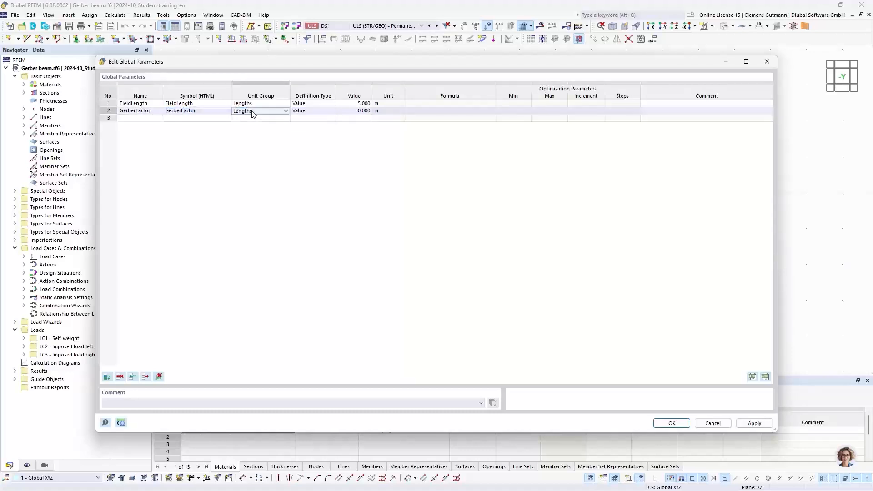
click(253, 114)
scroll(272, 223, down, 4)
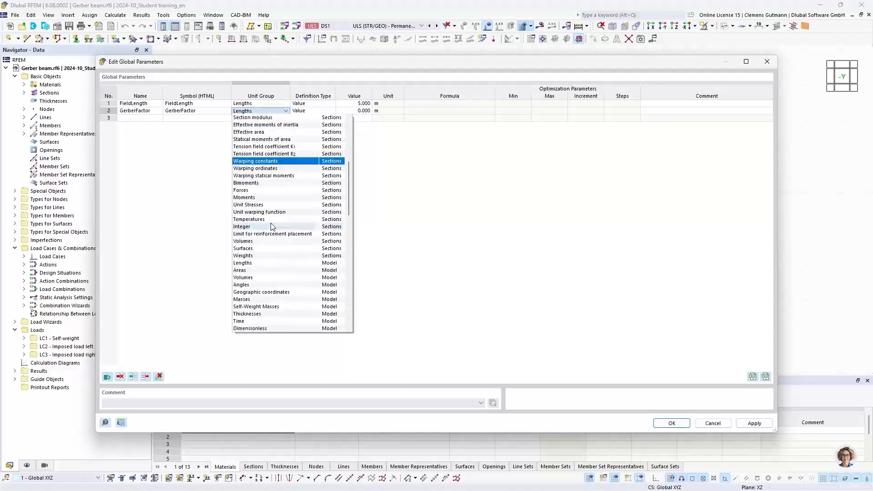
scroll(271, 223, down, 3)
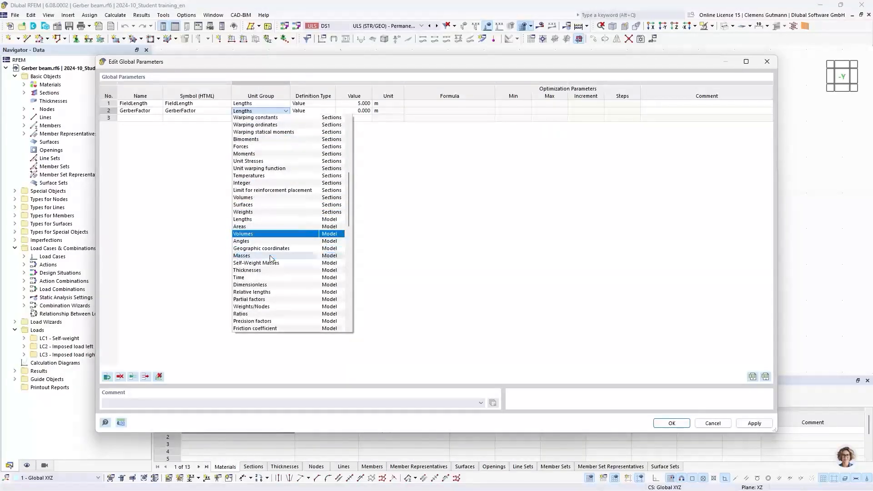
scroll(248, 270, down, 2)
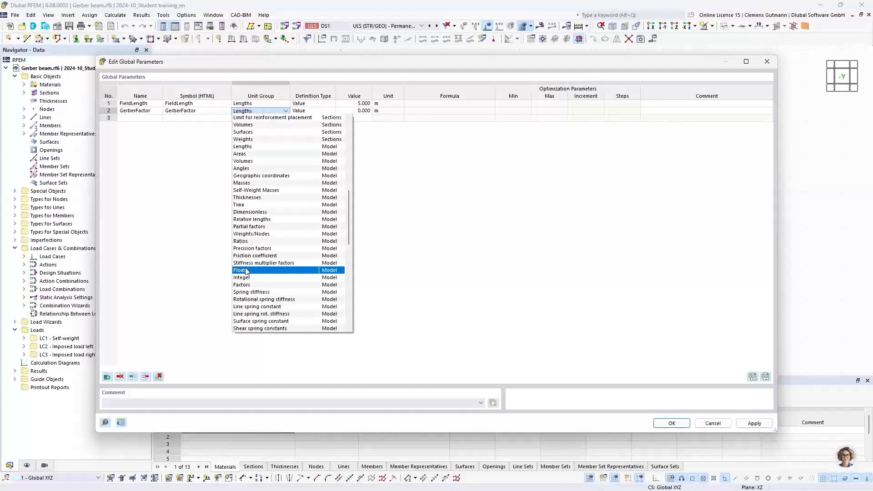
click(248, 270)
Set the value of GerberFactor to 0.1716
click(355, 112)
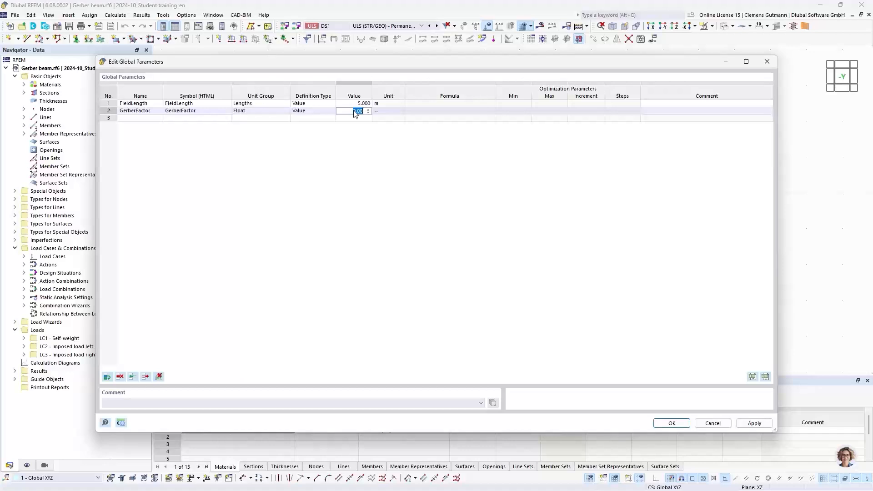
text(0)
text(.17)
text(171)
text(6)
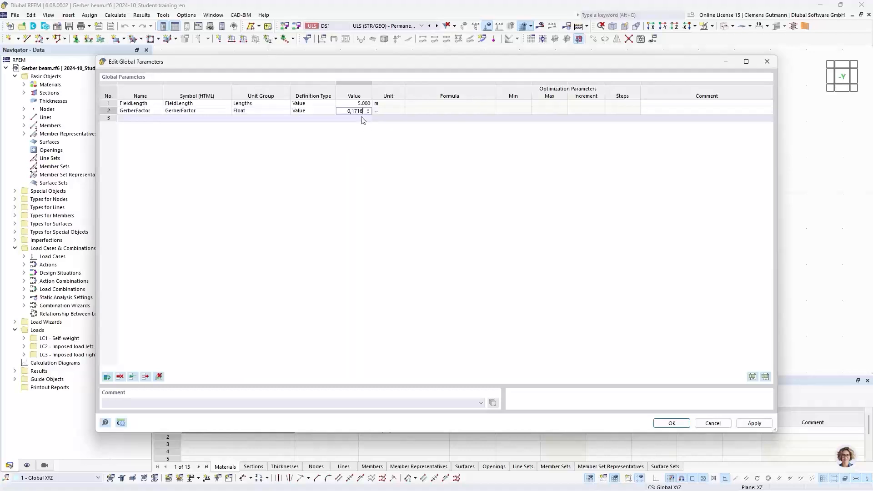
click(362, 118)
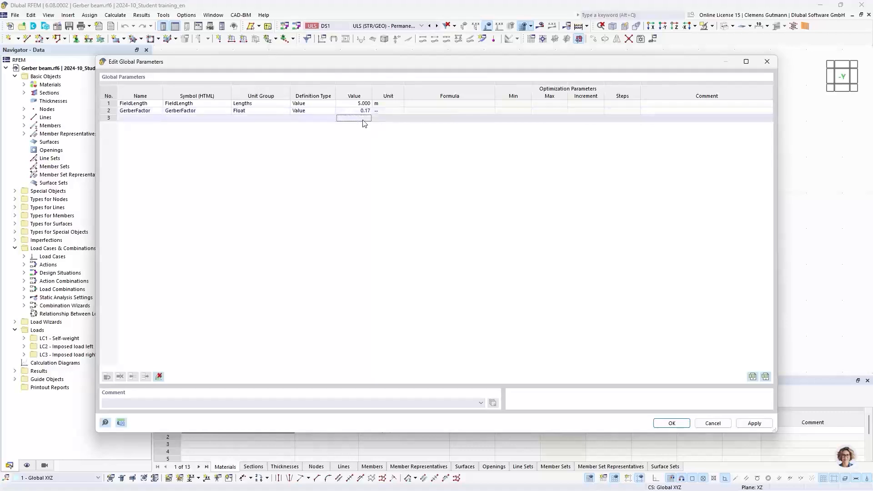
Set the decimal places of the model's Float unit to 4 and save the global parameters
click(121, 422)
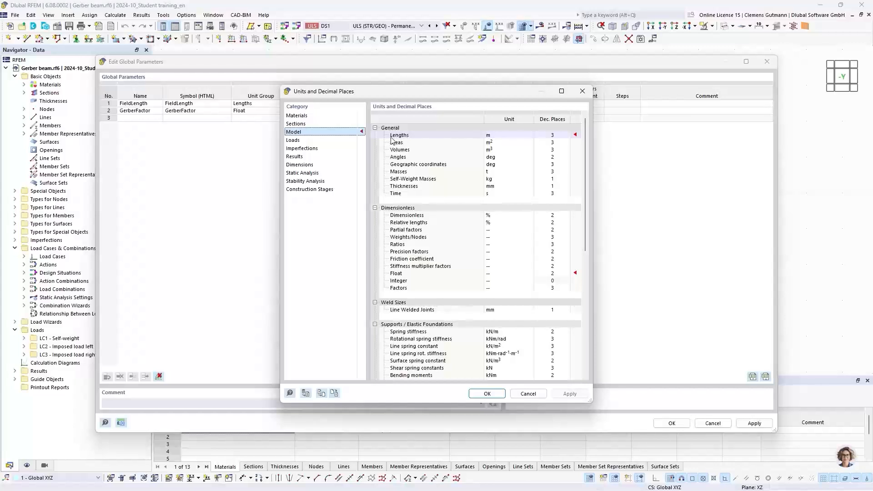
drag(420, 96, 406, 127)
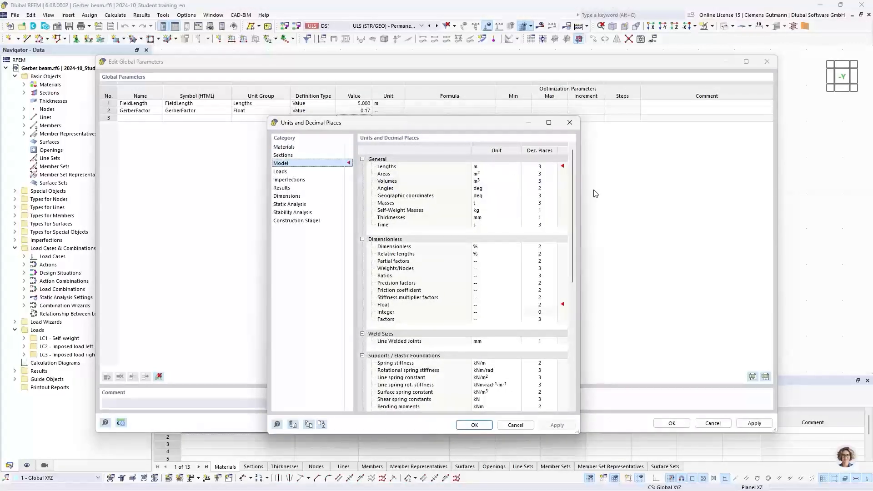
click(540, 304)
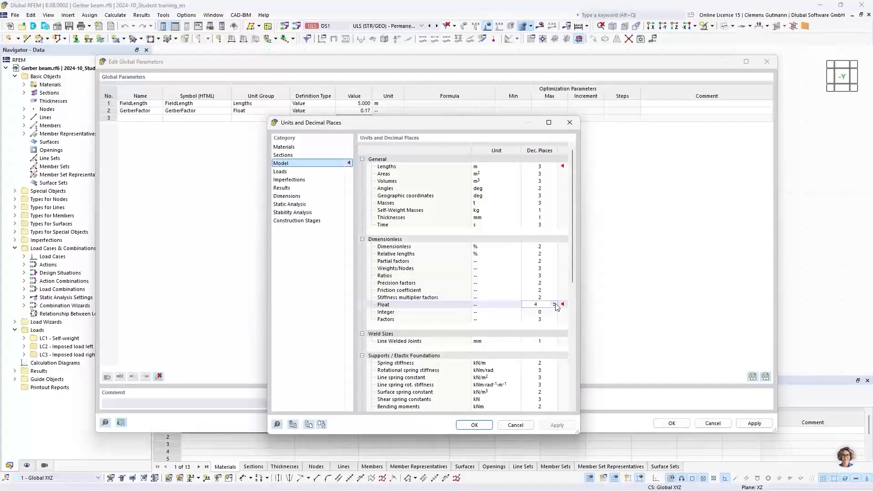
click(474, 425)
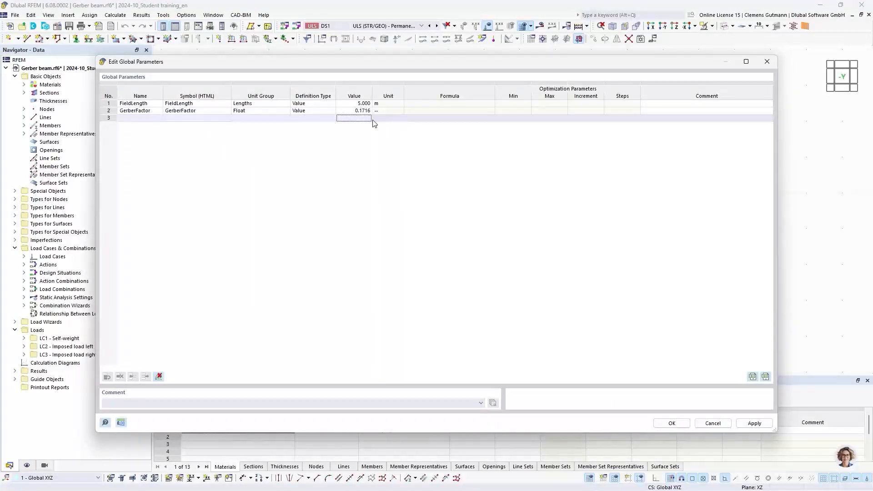
click(673, 424)
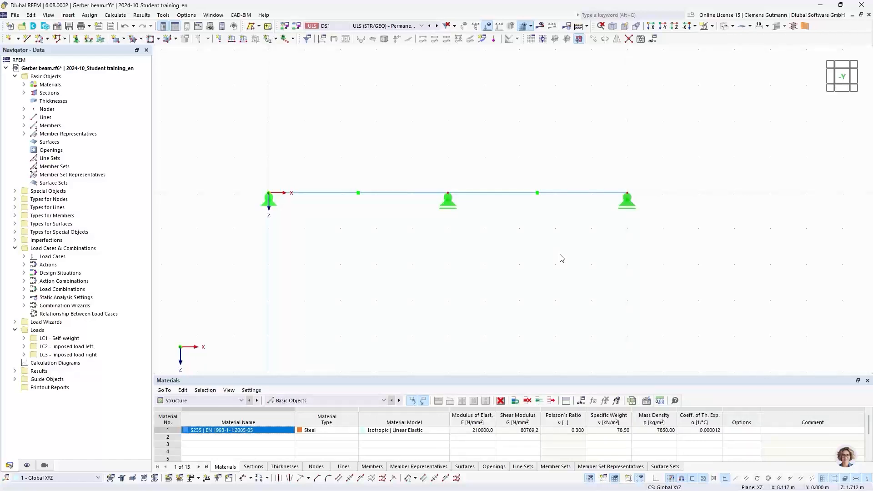
Search the commands for "global" and open the global parameters to review them without making changes
click(31, 15)
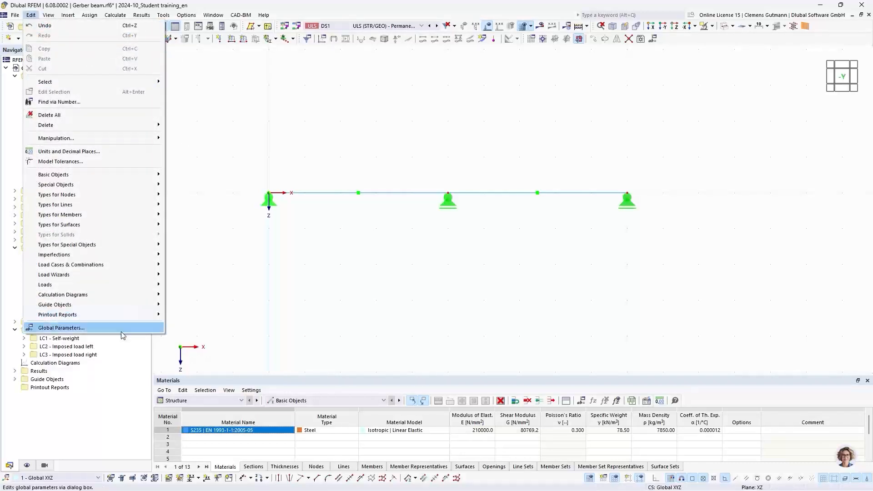
click(30, 15)
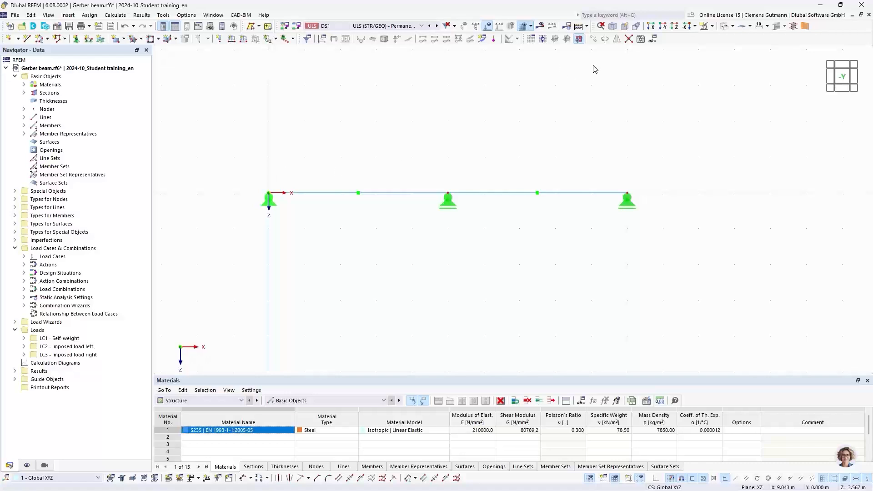
click(596, 14)
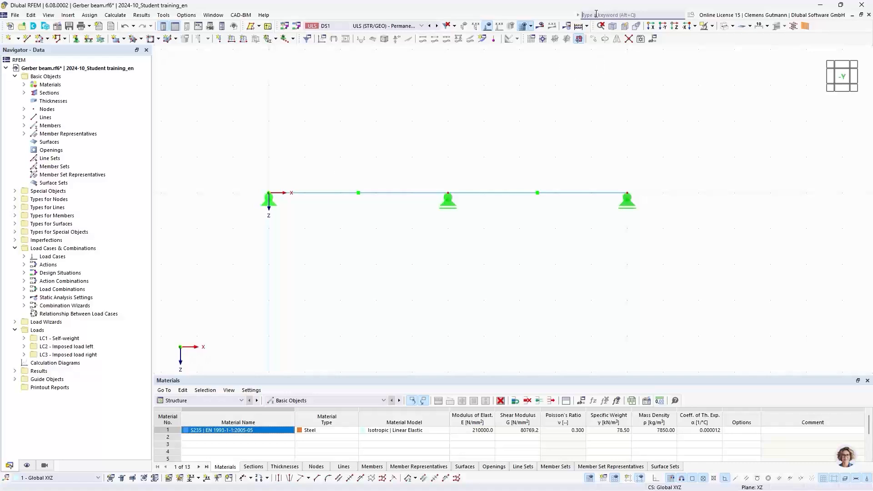
text(glo)
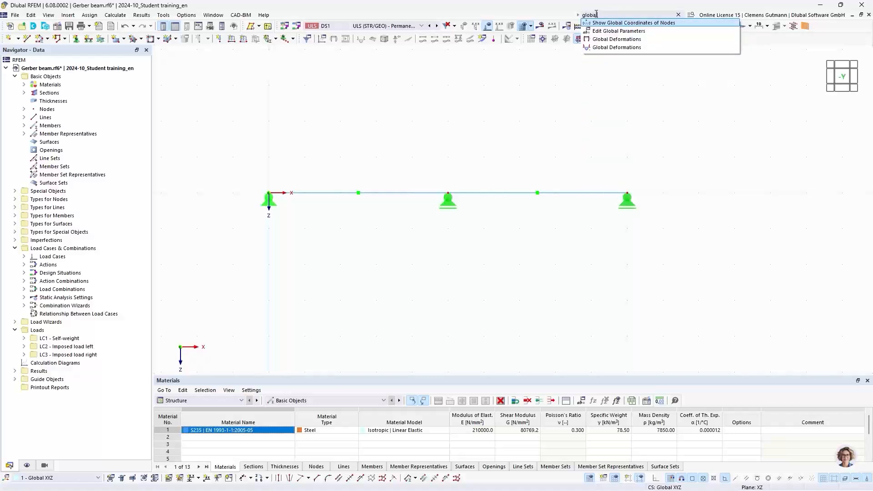
text(bal)
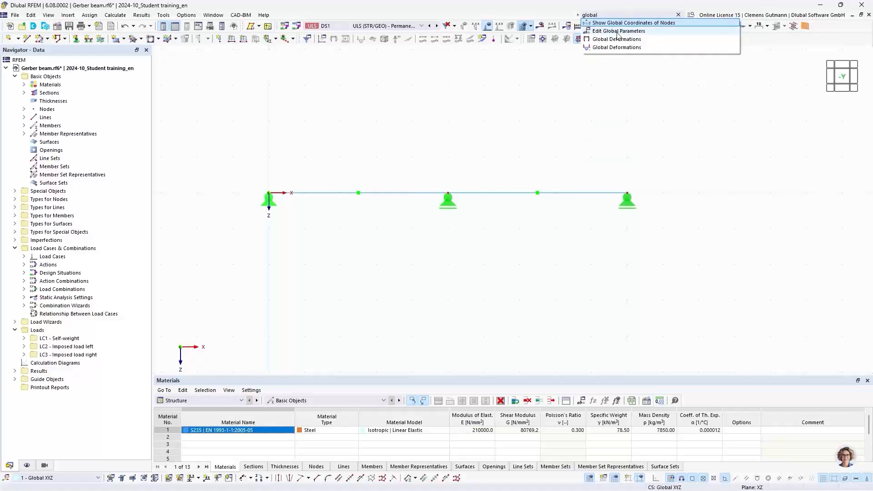
click(611, 32)
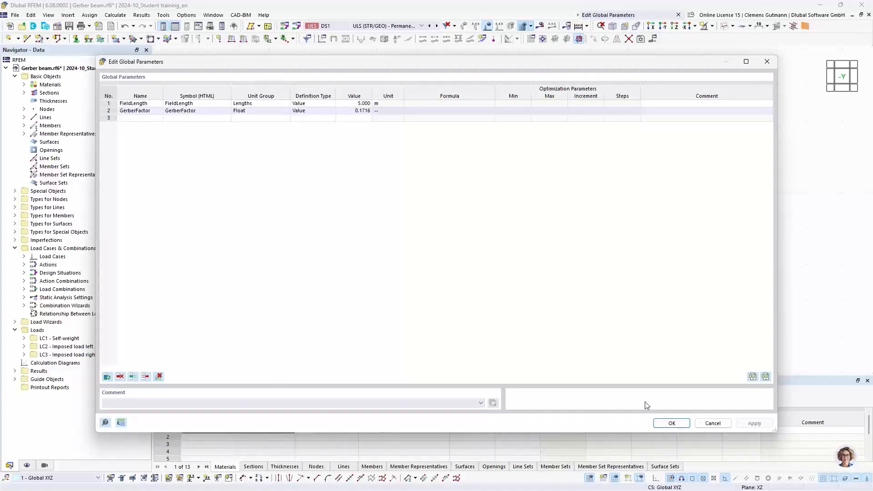
click(706, 424)
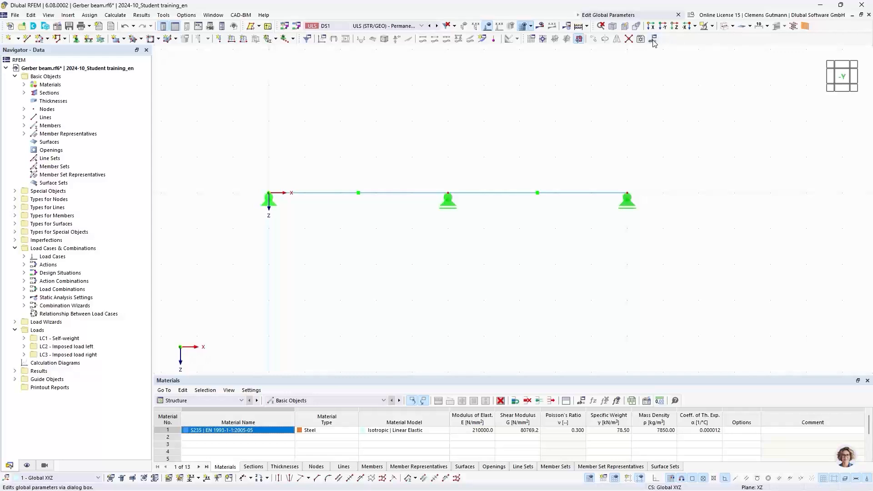
Reset all menus and toolbars to their default configuration
right_click(672, 40)
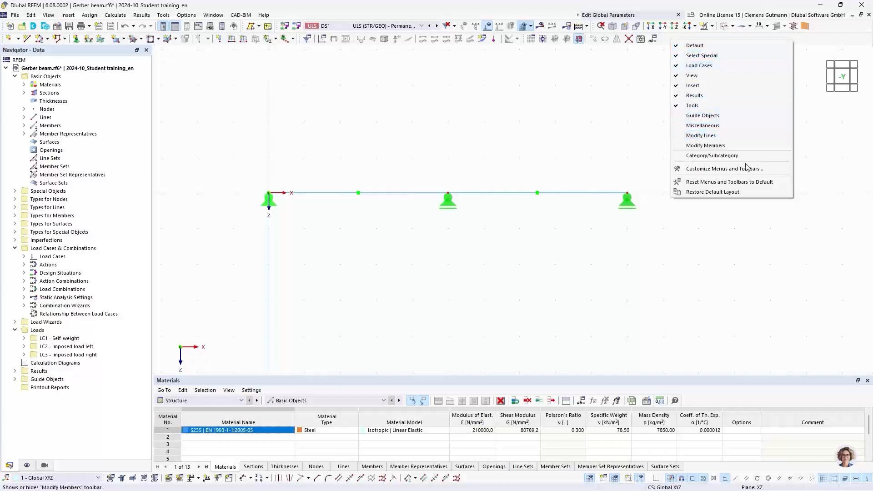
click(689, 183)
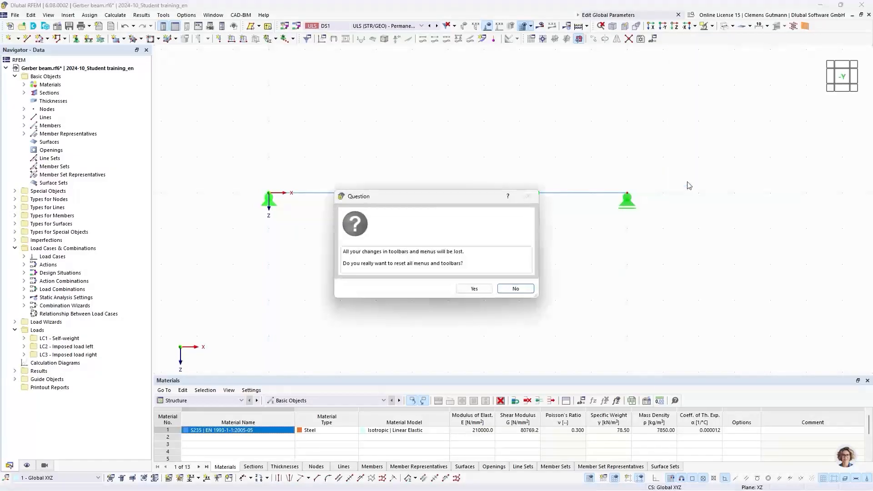
click(473, 290)
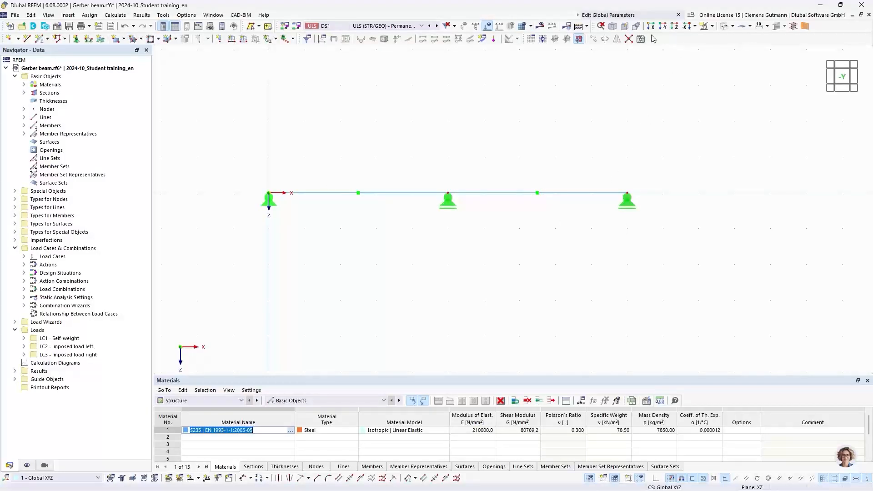
Customize the toolbars by adding the Edit Global Parameters command, and use it to open the global parameters
click(98, 16)
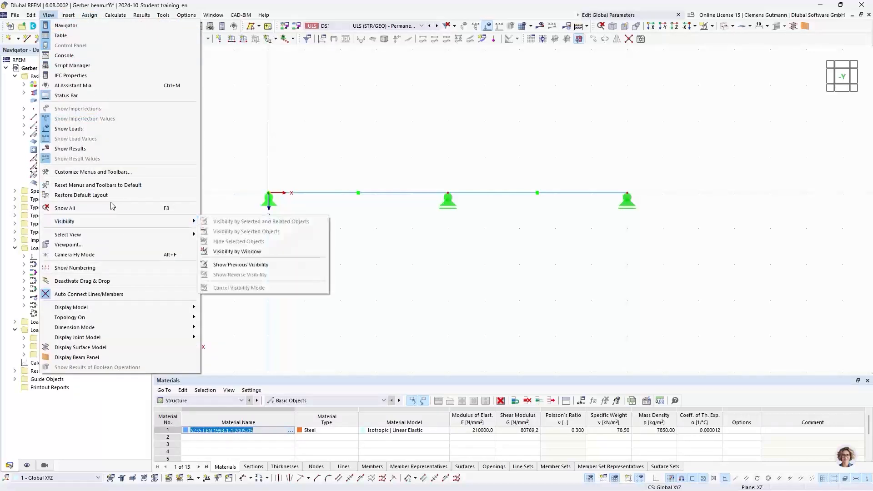
click(79, 173)
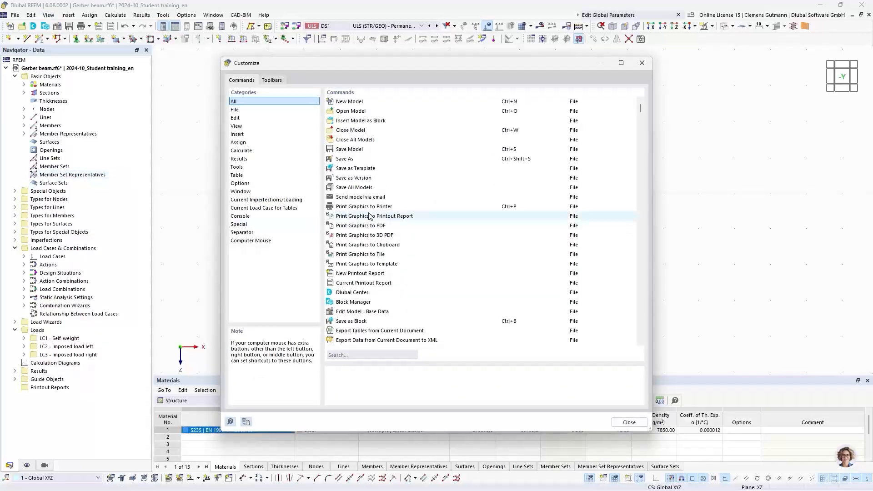
click(348, 353)
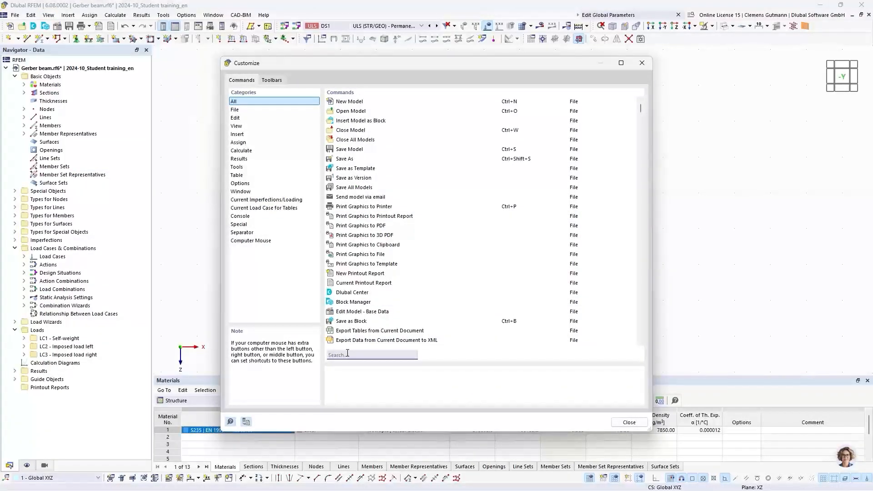
text(global)
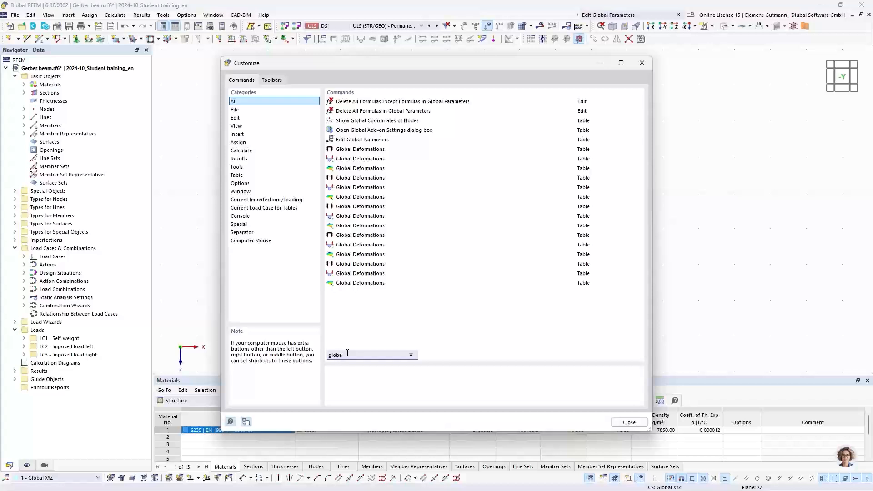
click(356, 141)
mouse_move(355, 142)
mouse_down()
mouse_move(498, 140)
mouse_move(663, 66)
mouse_move(657, 42)
mouse_move(414, 354)
mouse_move(475, 483)
mouse_move(669, 336)
mouse_move(633, 43)
mouse_move(655, 41)
mouse_up()
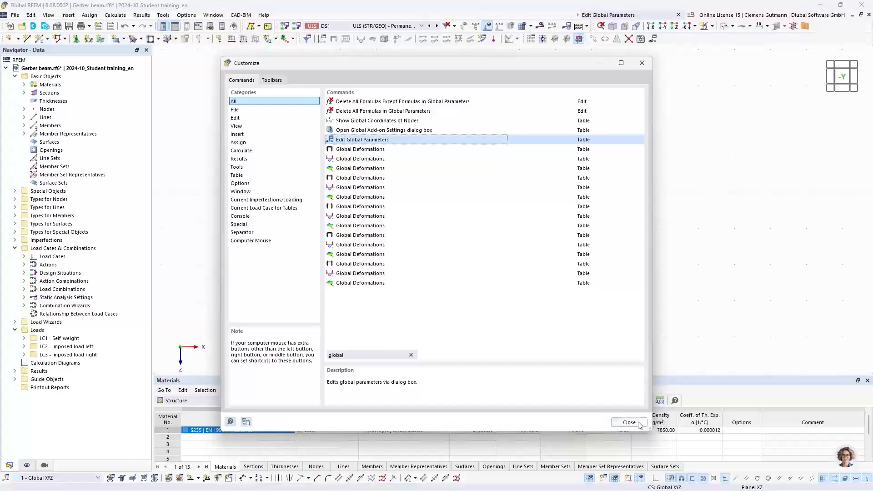
click(630, 422)
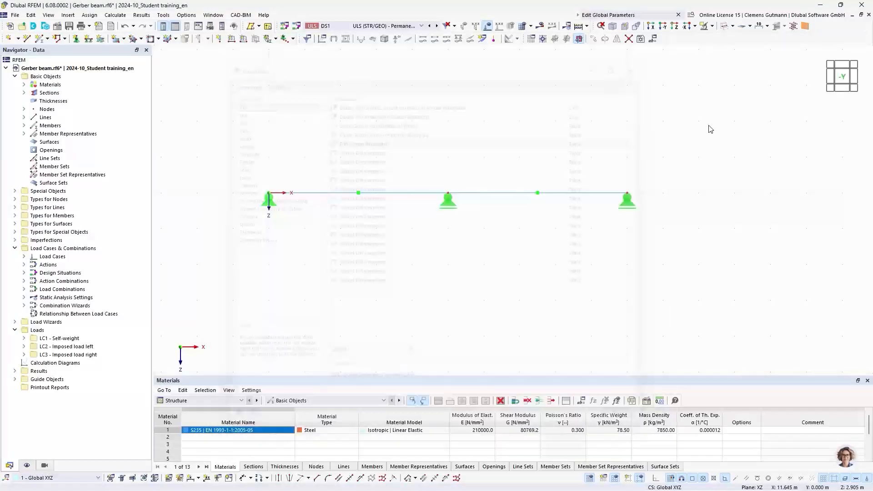
click(653, 42)
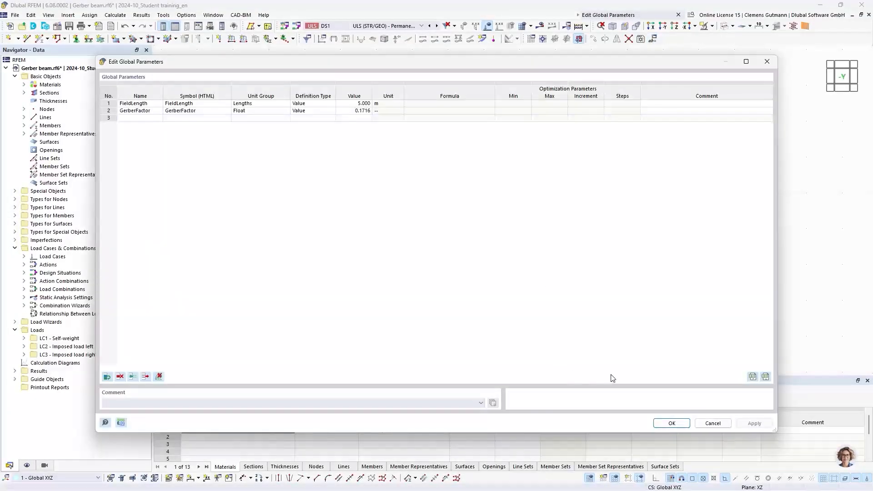
click(672, 423)
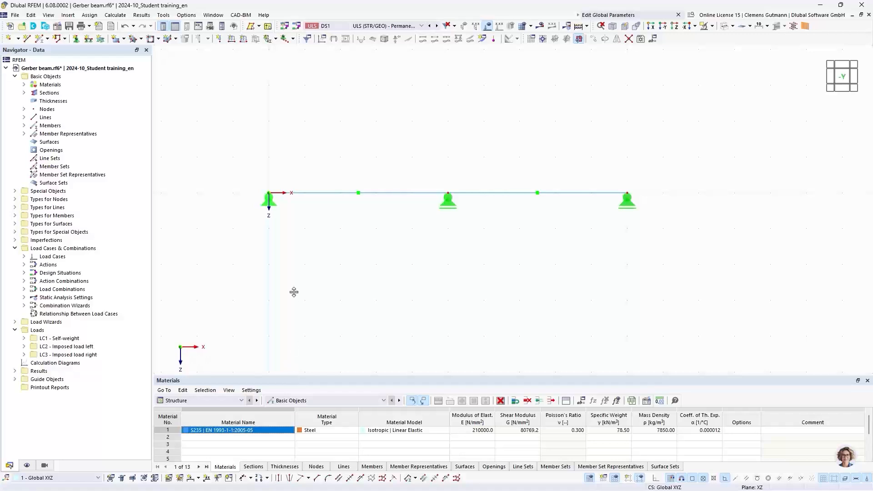
Show the table of nodes and enlarge the table area below the model
drag(293, 292, 296, 269)
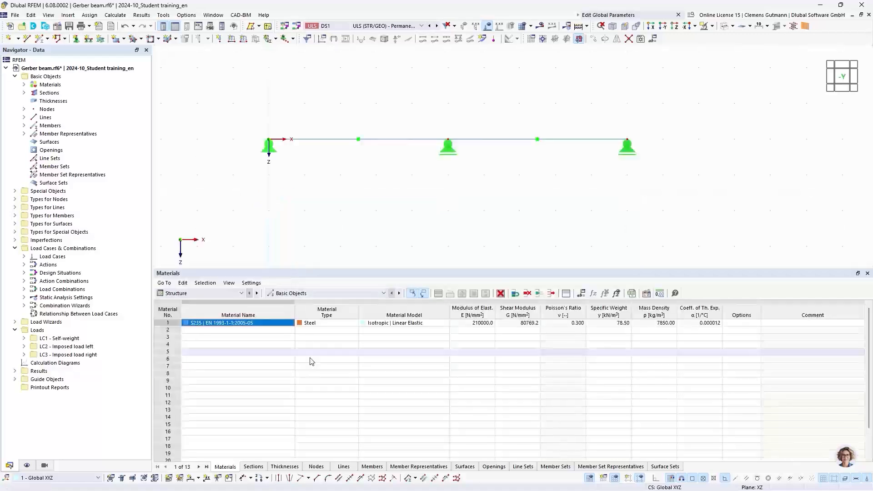
click(317, 467)
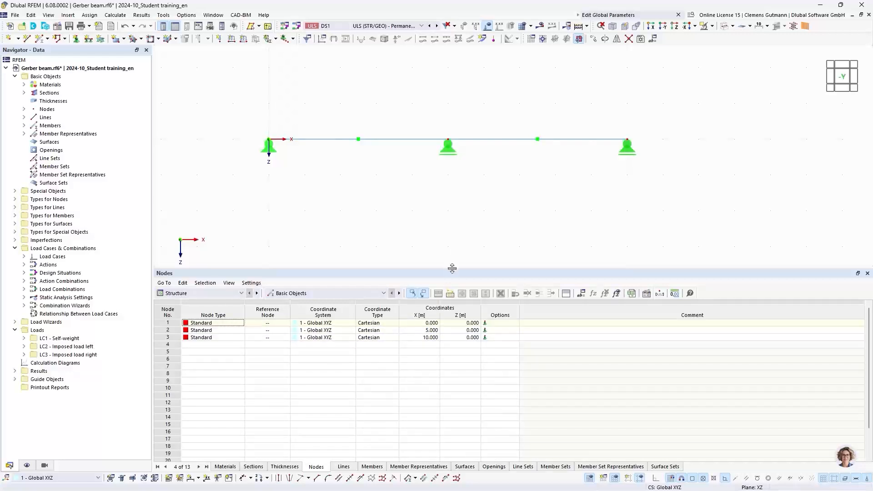
drag(459, 268, 463, 310)
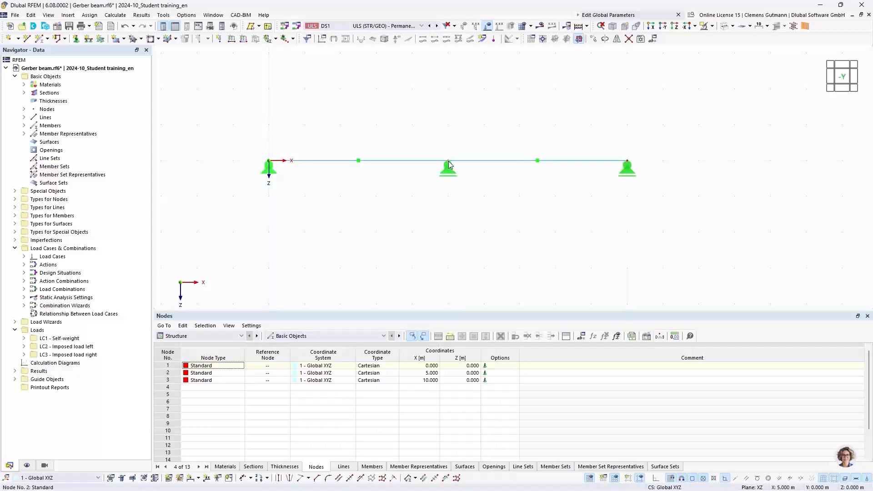
Link the X coordinate of the middle support node to the global parameter FieldLength and recheck the node
mouse_move(448, 165)
double_click(449, 165)
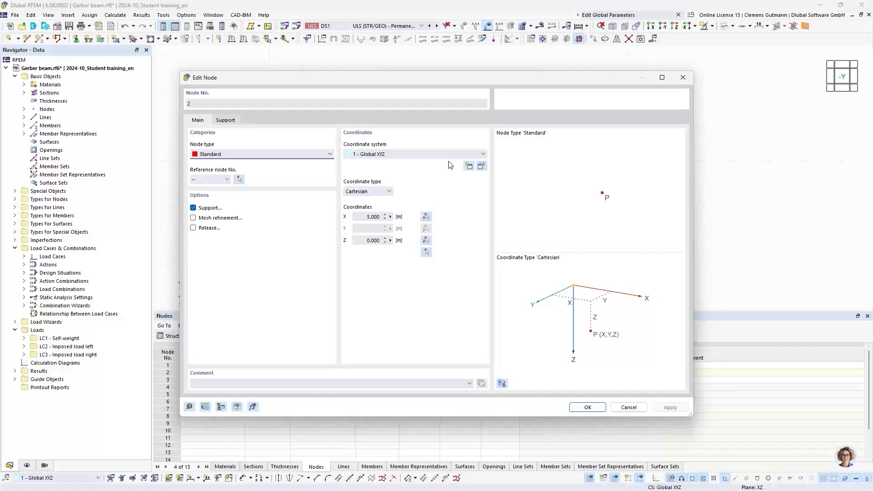
click(390, 218)
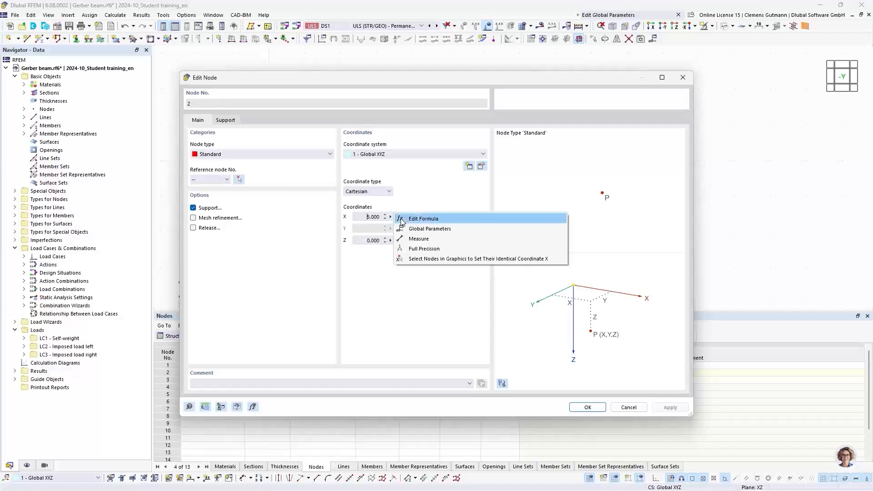
click(430, 230)
click(146, 105)
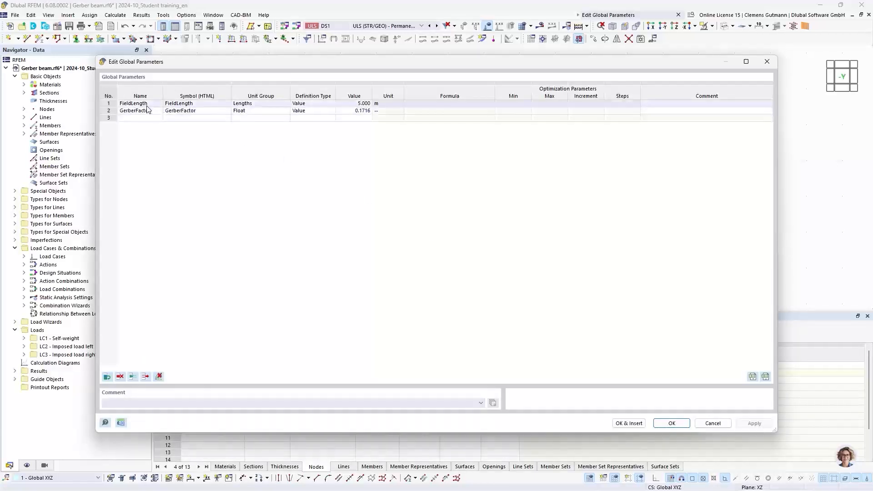
click(147, 105)
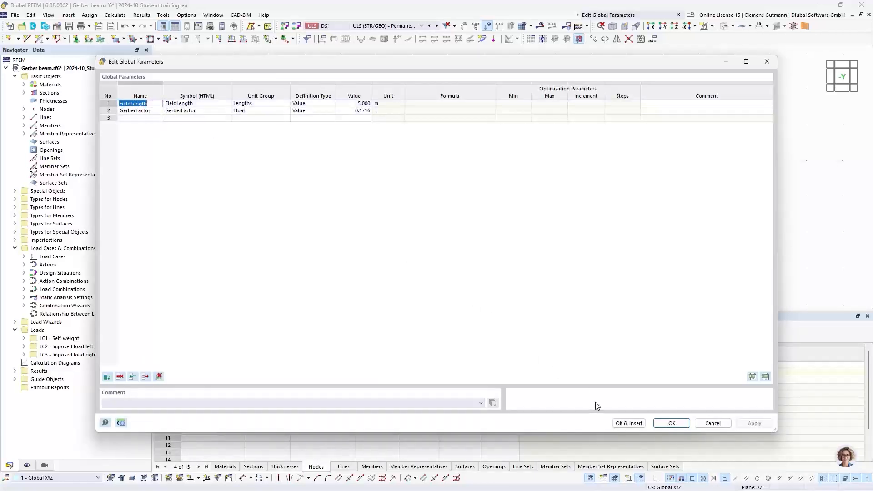
click(628, 424)
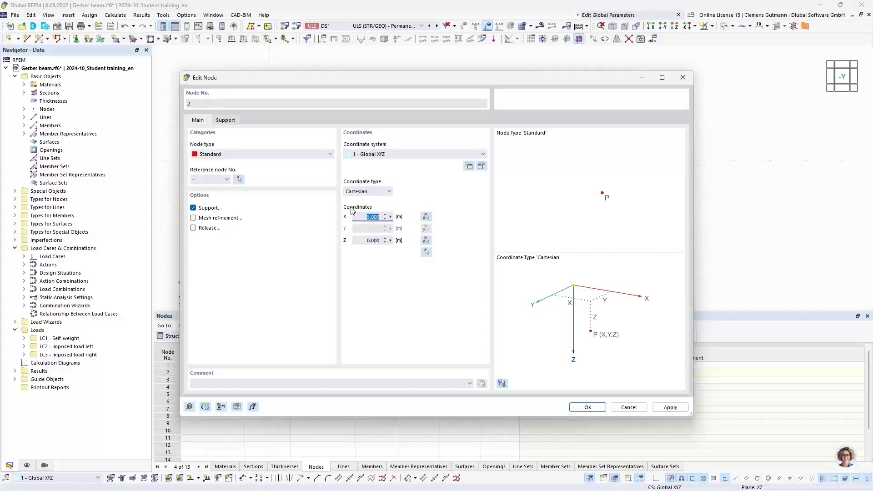
click(390, 217)
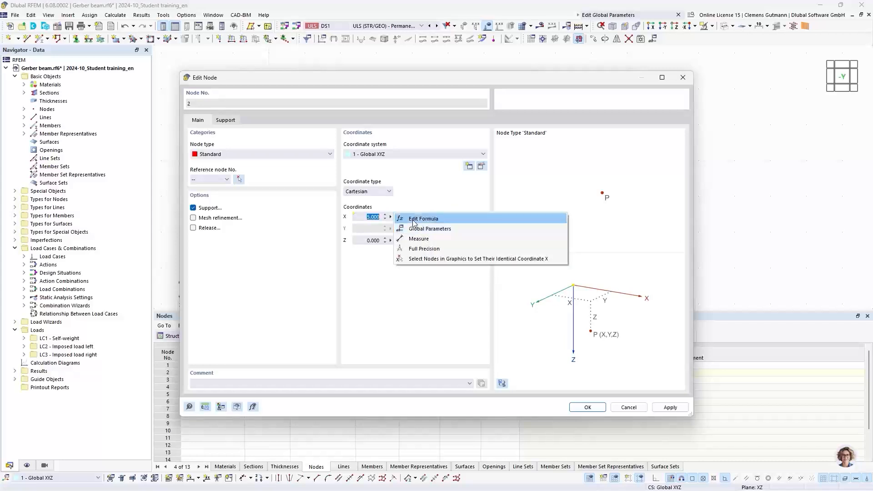
click(417, 202)
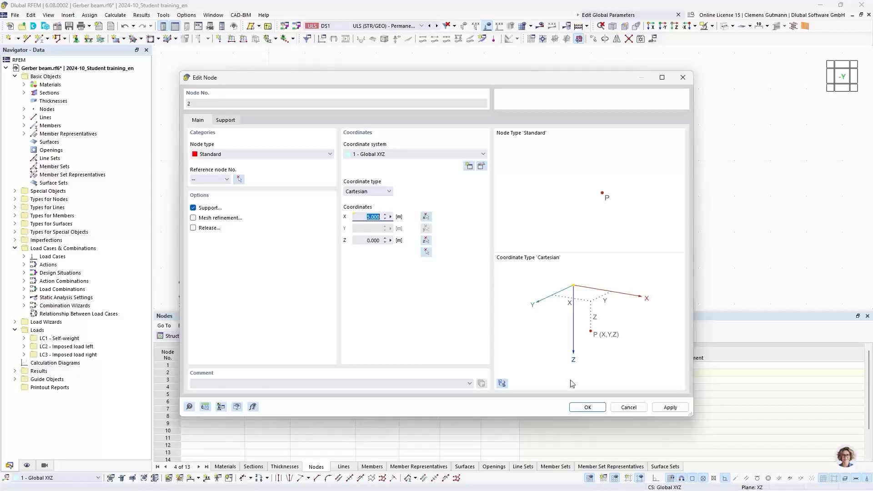
click(588, 408)
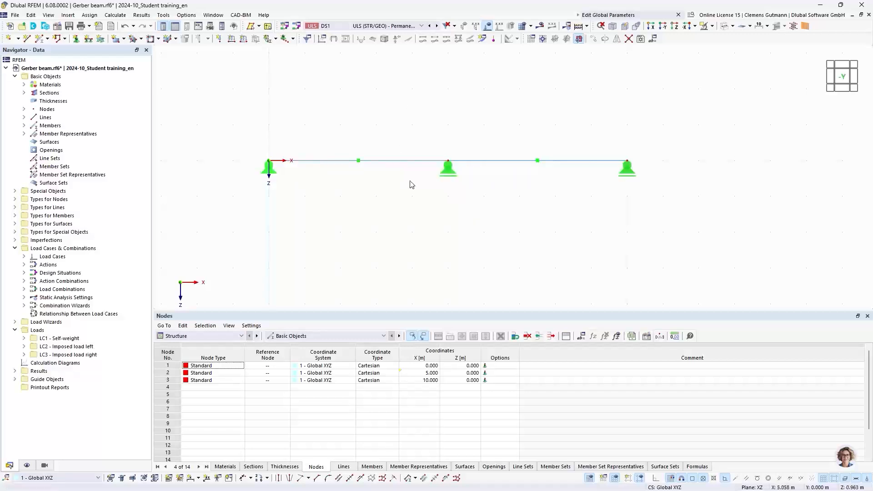
double_click(448, 163)
click(628, 407)
Define the X coordinate of the end support node of the second span with the formula 2*FieldLength
double_click(628, 163)
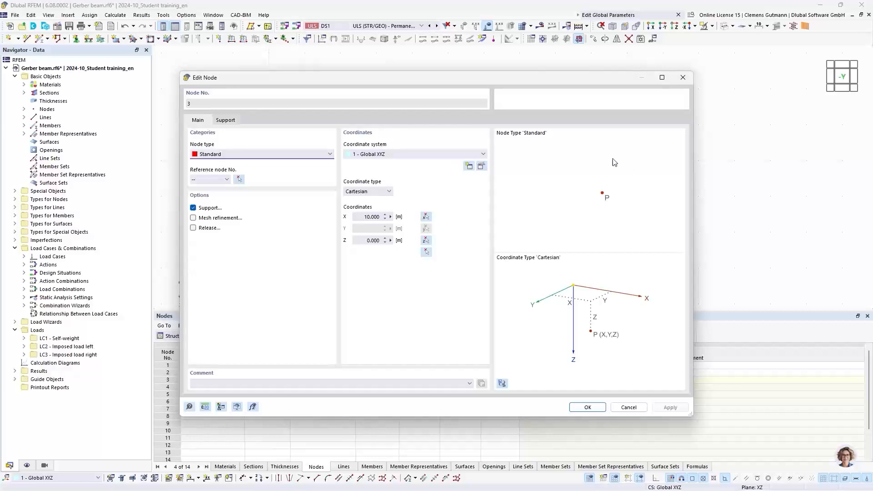
click(391, 217)
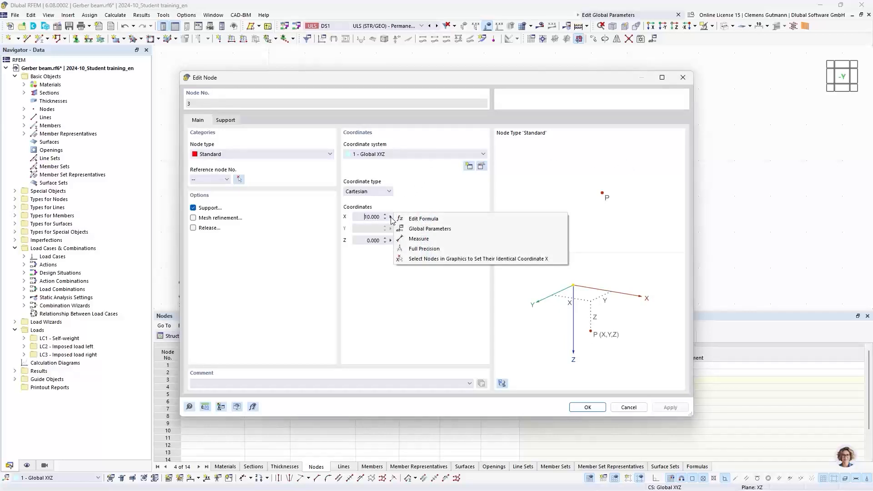
click(403, 219)
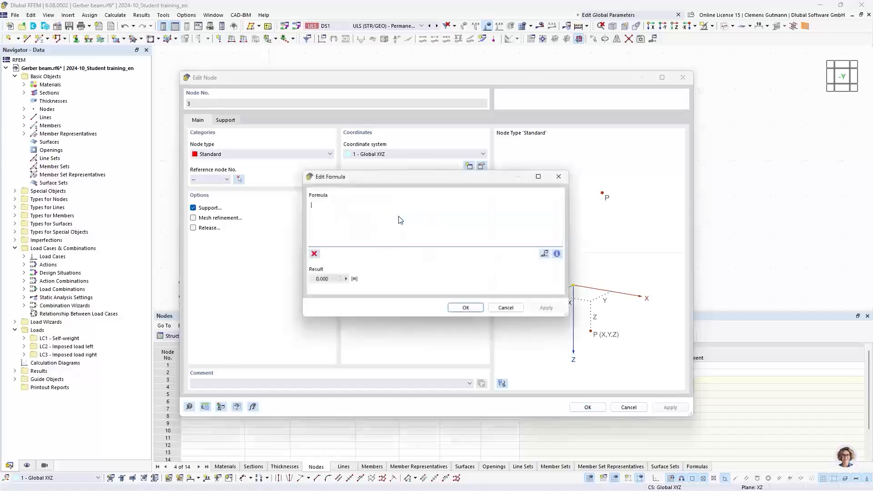
drag(400, 182, 518, 198)
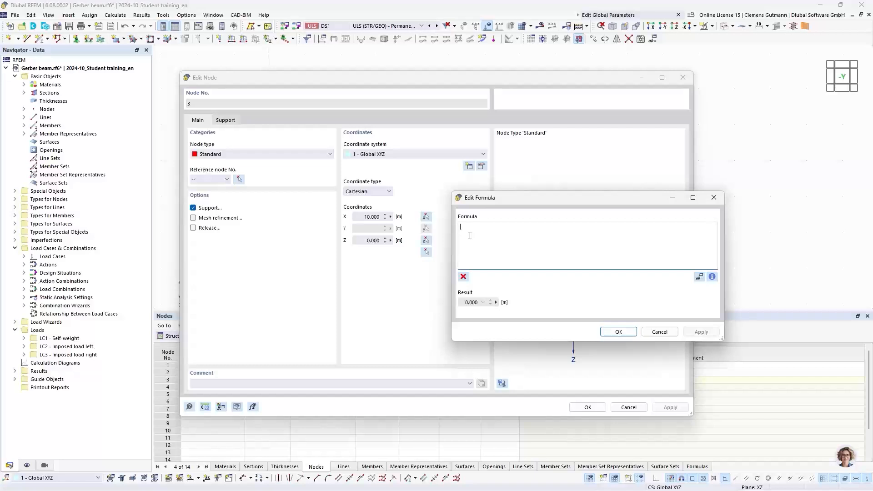
text(2*f)
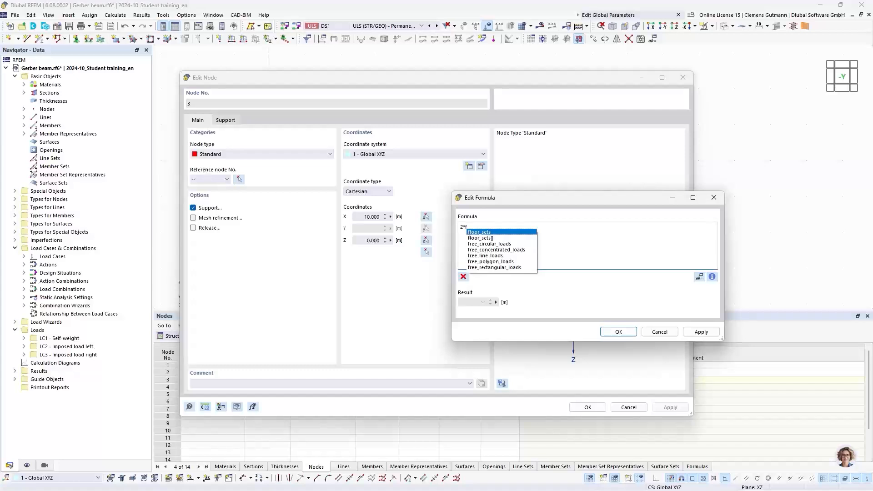
text(ie)
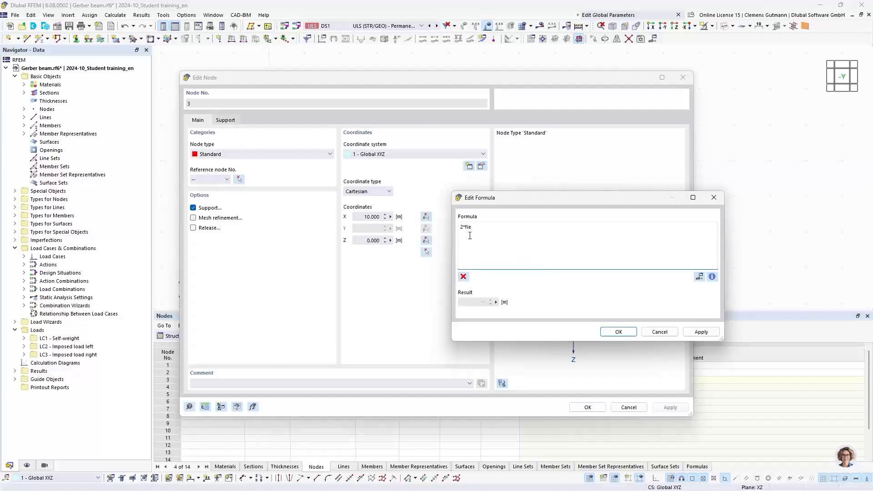
key(BackSpace)
key(BackSpace)
key(BackSpace)
text(Fi)
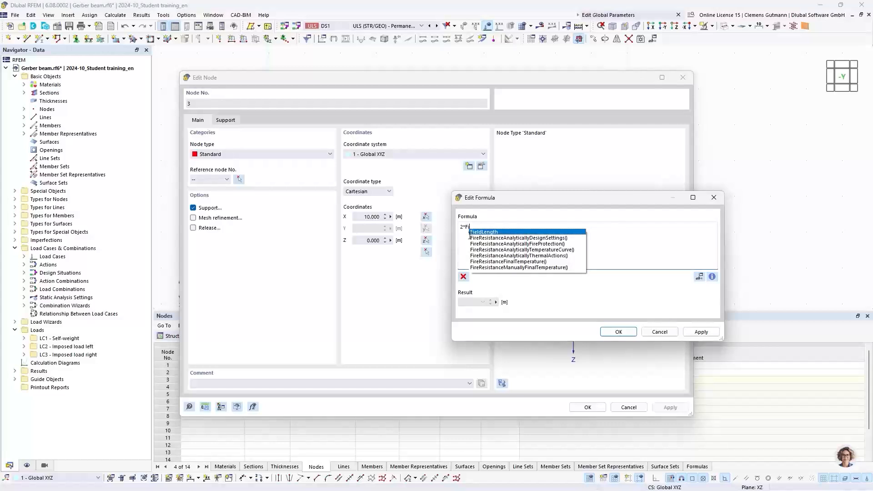
text(e)
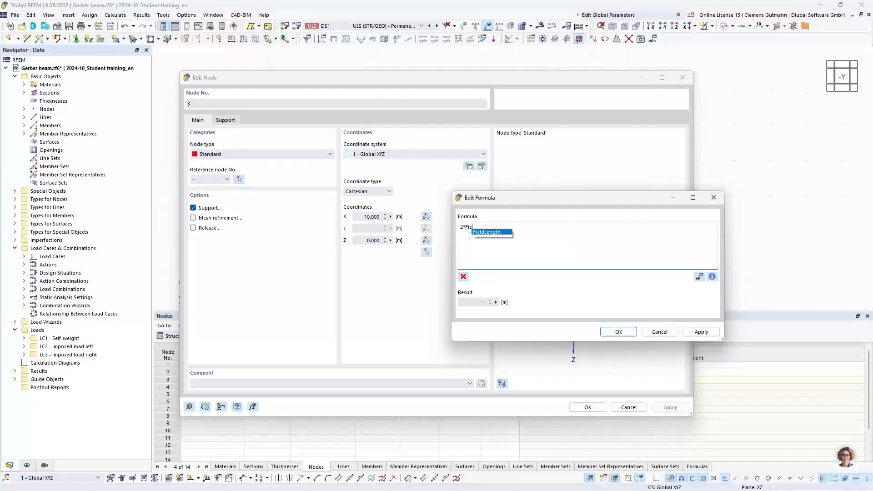
double_click(499, 233)
click(611, 335)
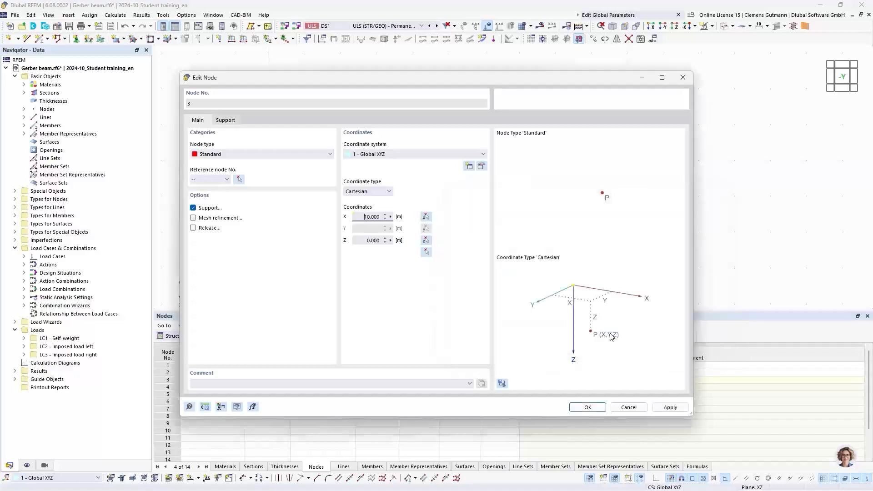
click(588, 407)
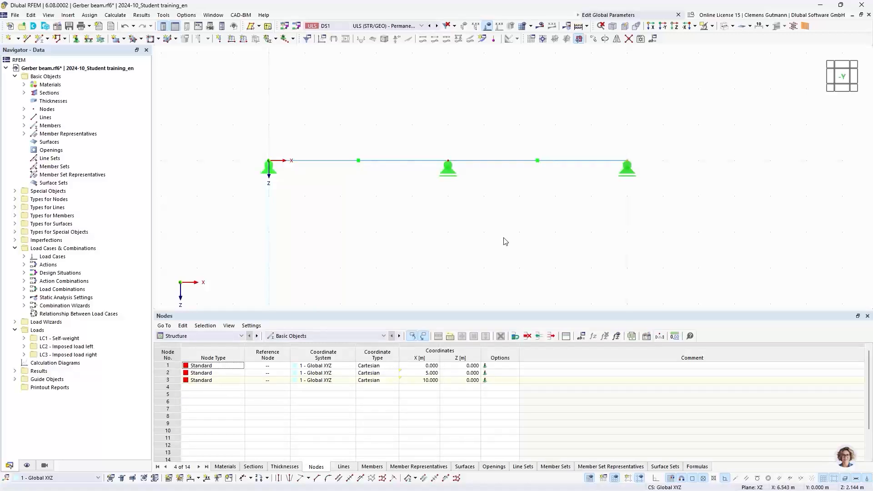
Divide the second-span member by distance, placing the new node 1 m from the member start
right_click(494, 165)
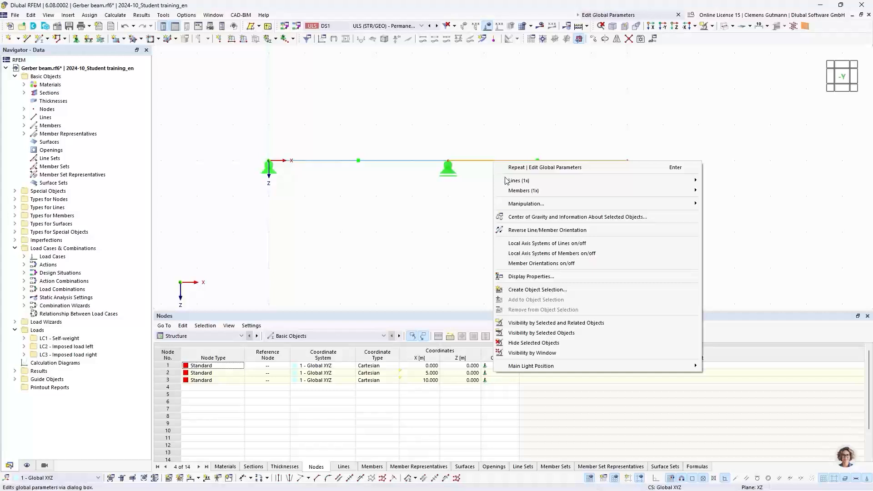
mouse_move(586, 192)
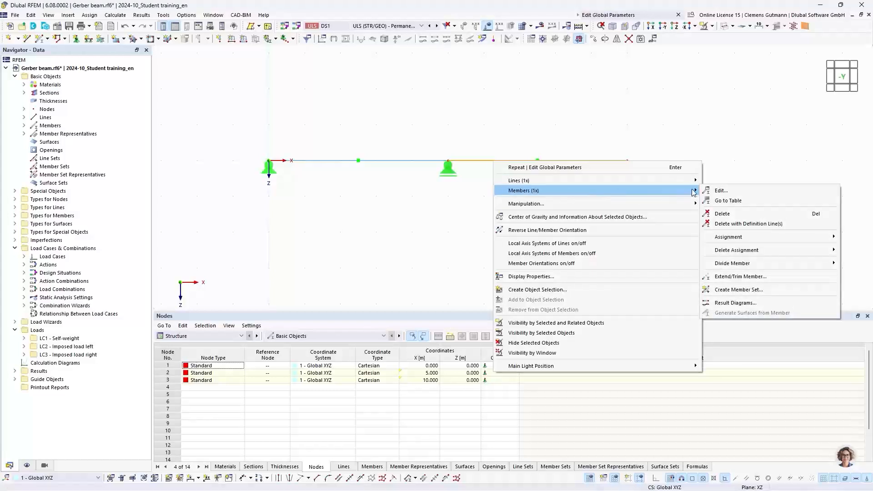
mouse_move(730, 264)
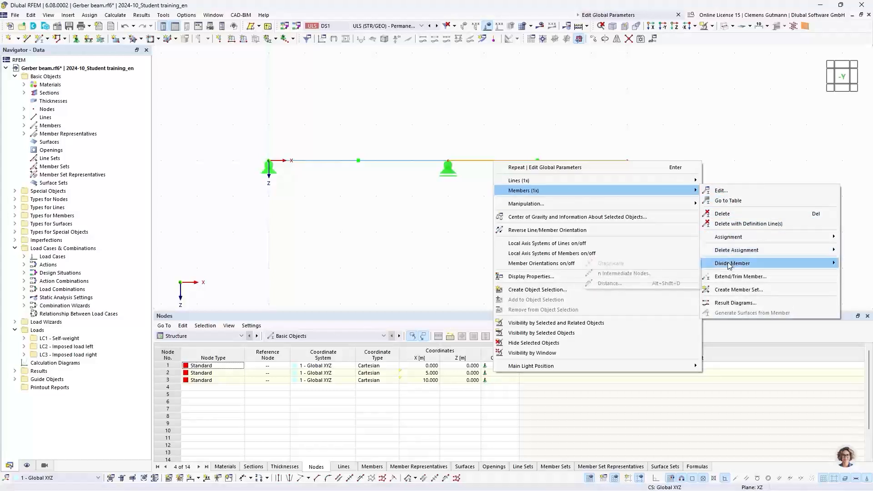
click(610, 283)
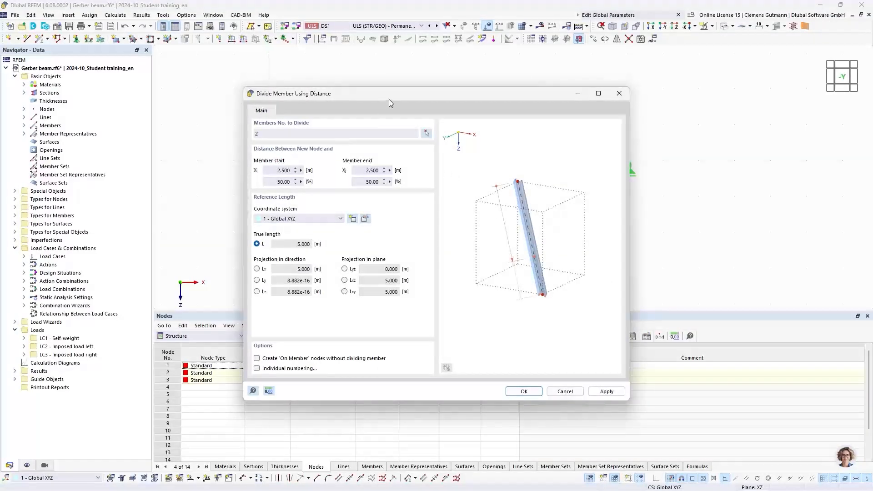
drag(392, 95, 337, 197)
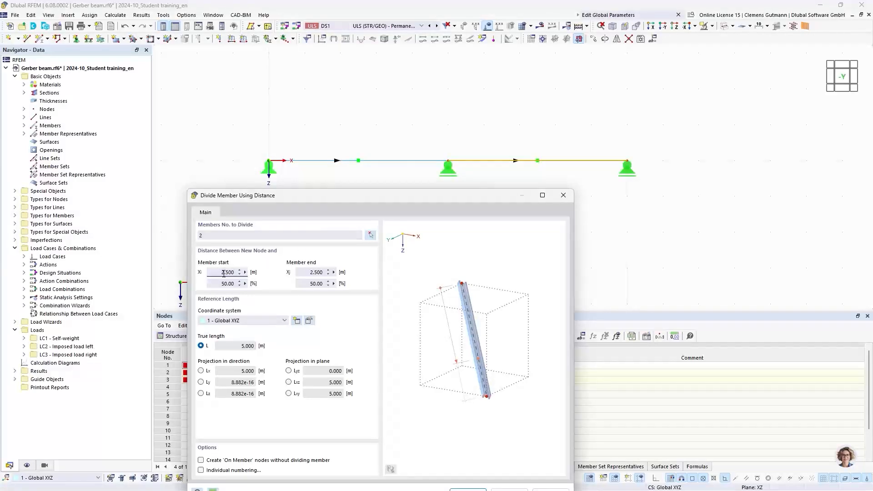
drag(222, 273, 252, 279)
text(1)
key(Tab)
drag(452, 198, 457, 132)
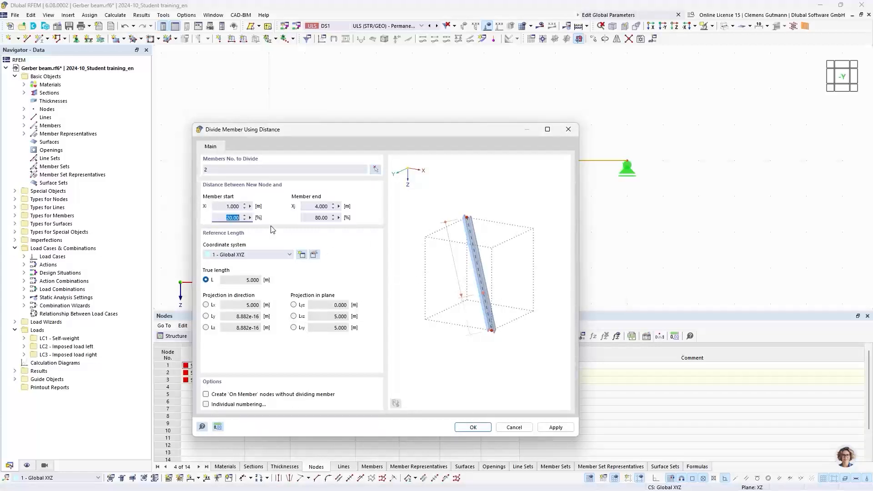
click(475, 429)
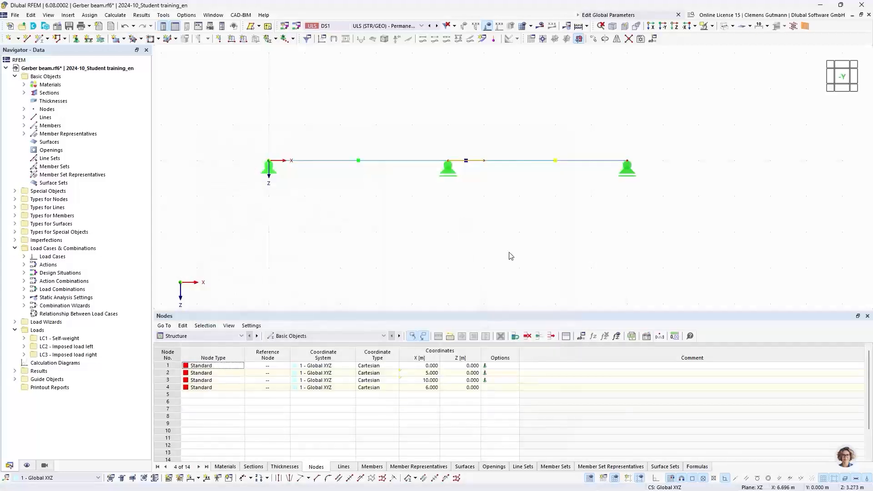
Define the X coordinate of the new dividing node with the formula (1+GerberFactor)*FieldLength
double_click(483, 162)
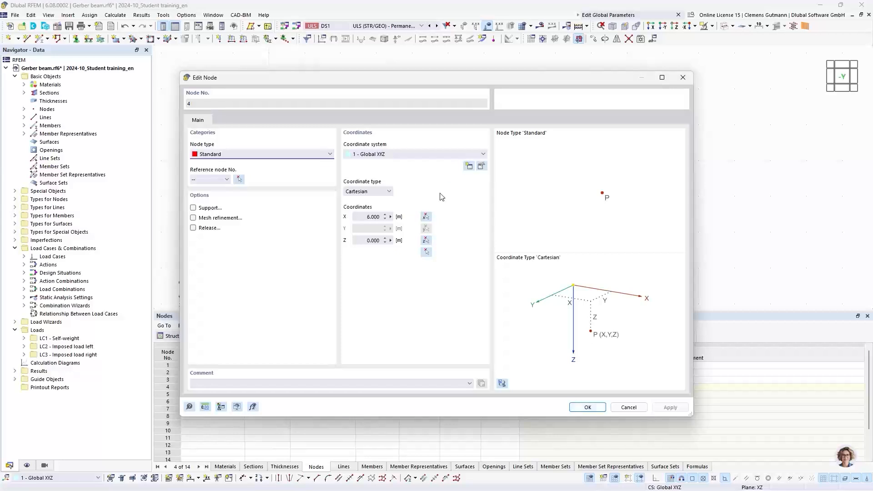
click(391, 217)
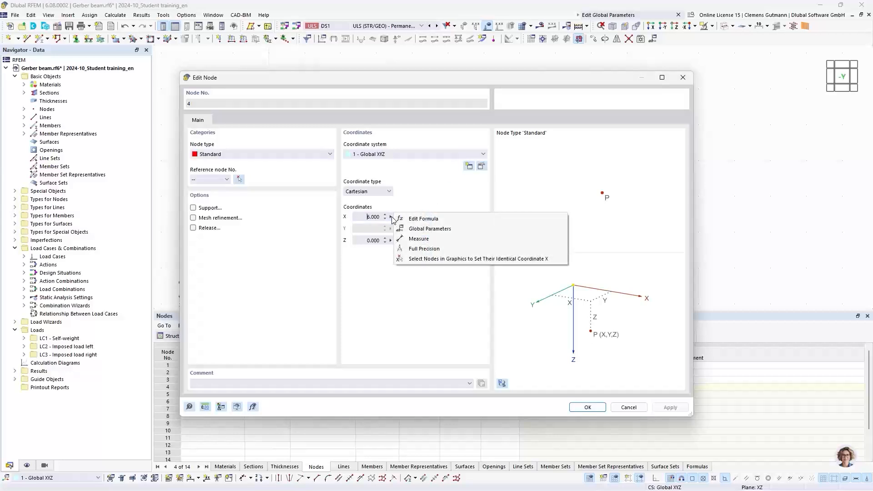
click(443, 220)
drag(411, 181, 558, 222)
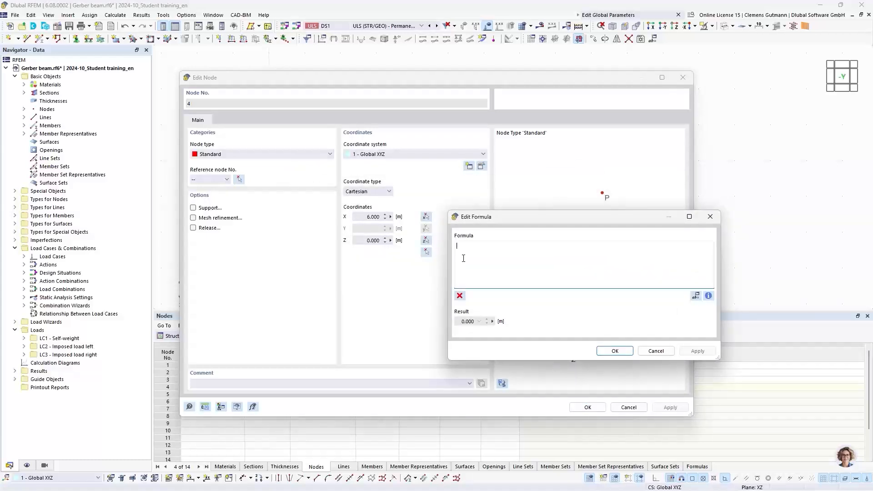
text((1+Ger)
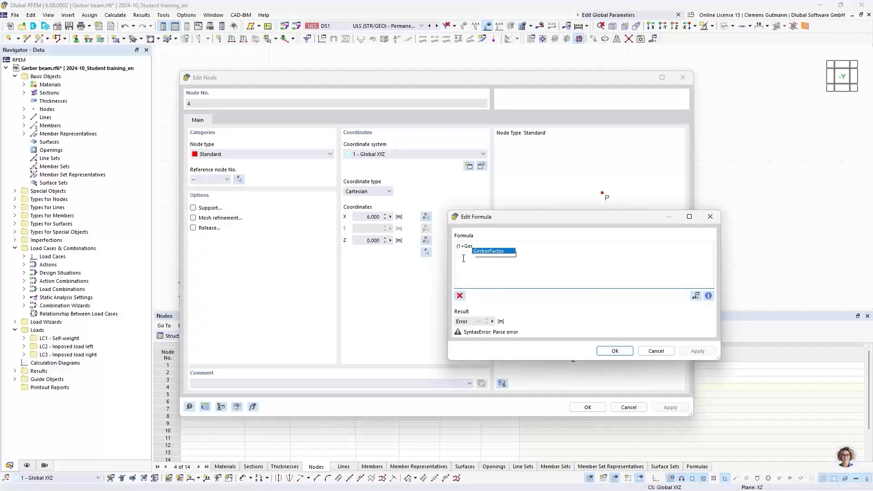
key(Return)
text())
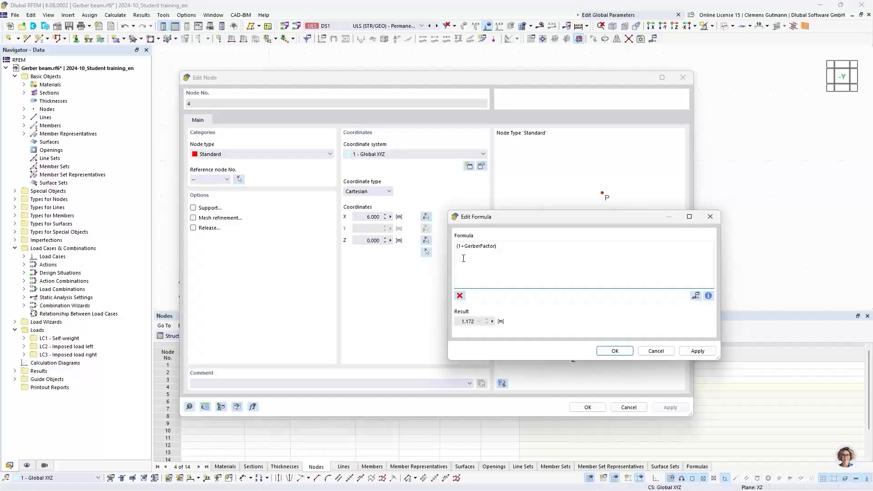
text(*Fi)
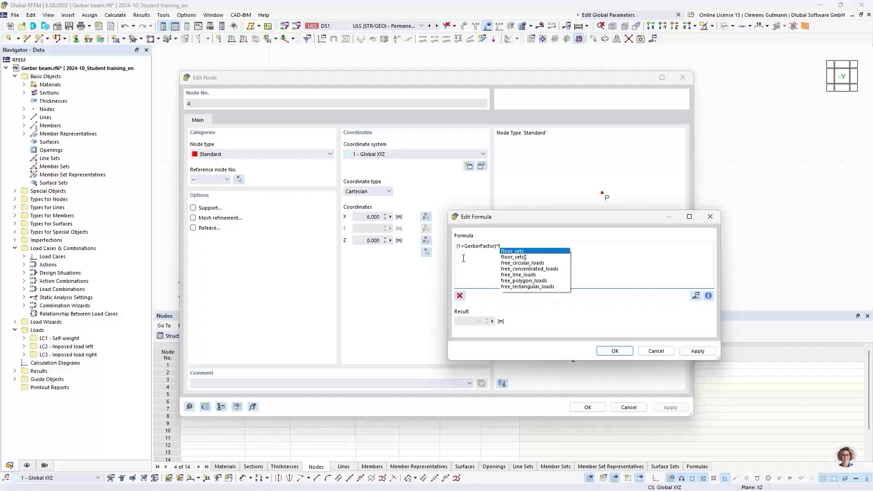
text(e)
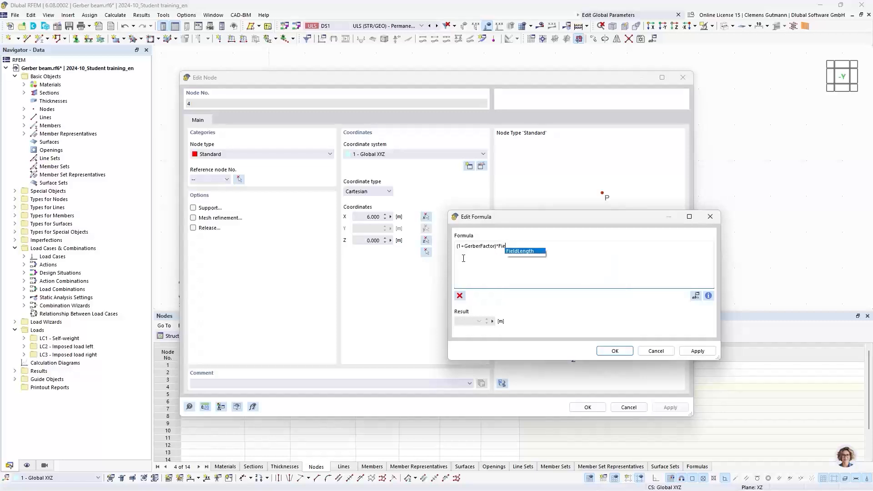
key(Return)
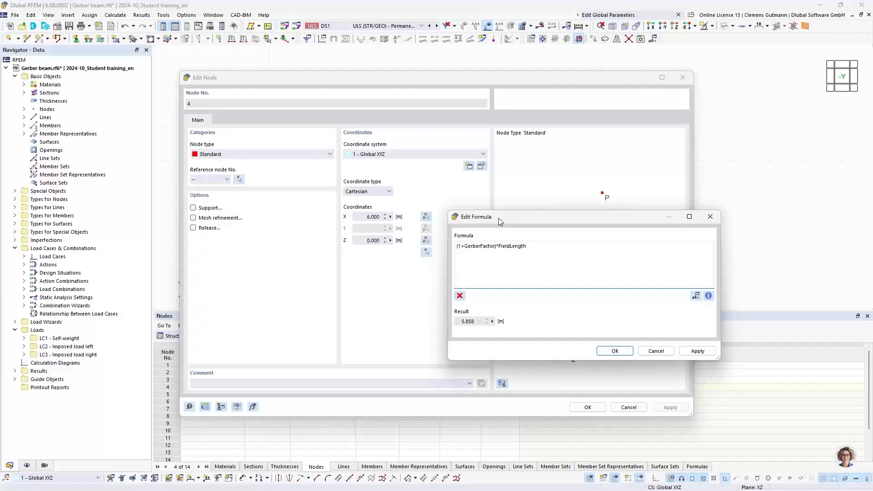
drag(499, 217, 464, 192)
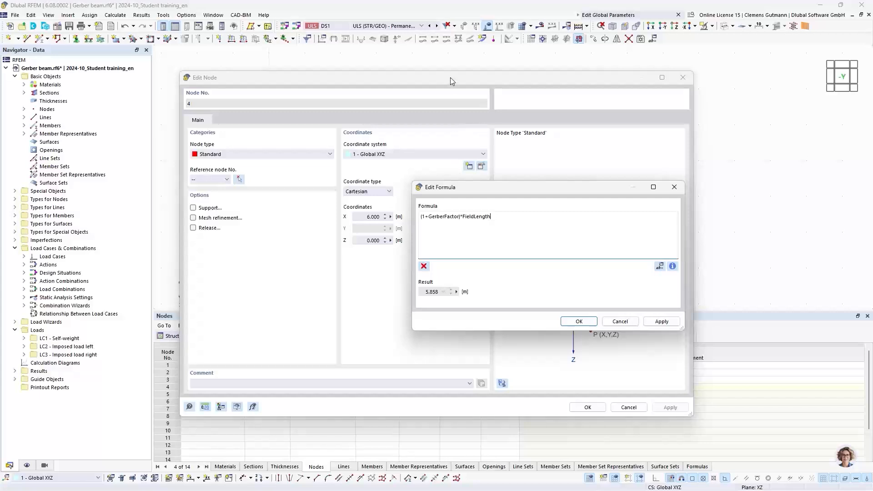
drag(453, 78, 612, 107)
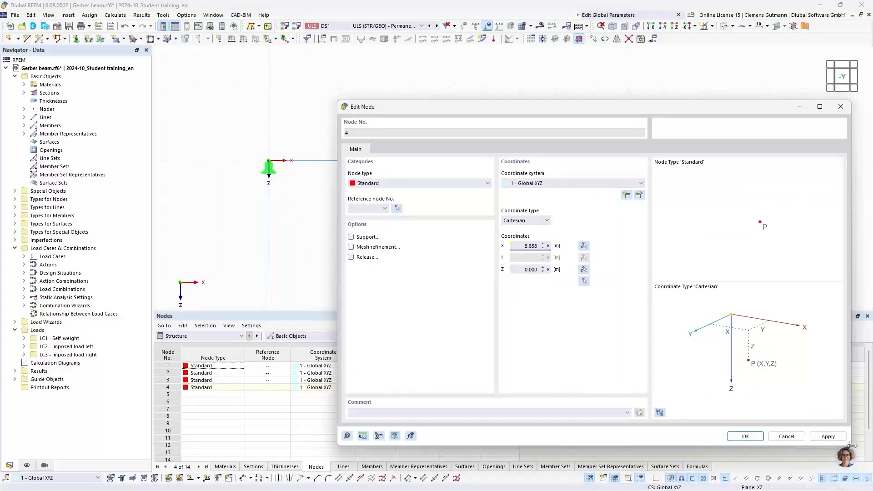
drag(849, 446, 791, 418)
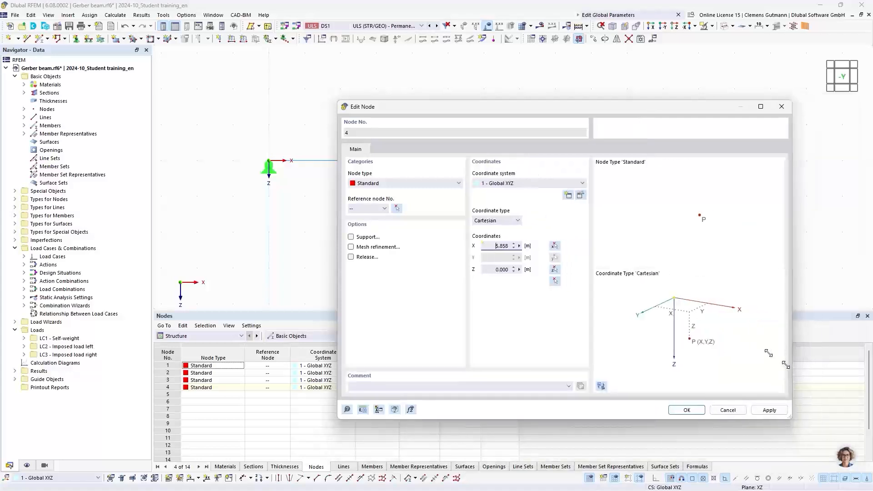
drag(528, 109, 416, 192)
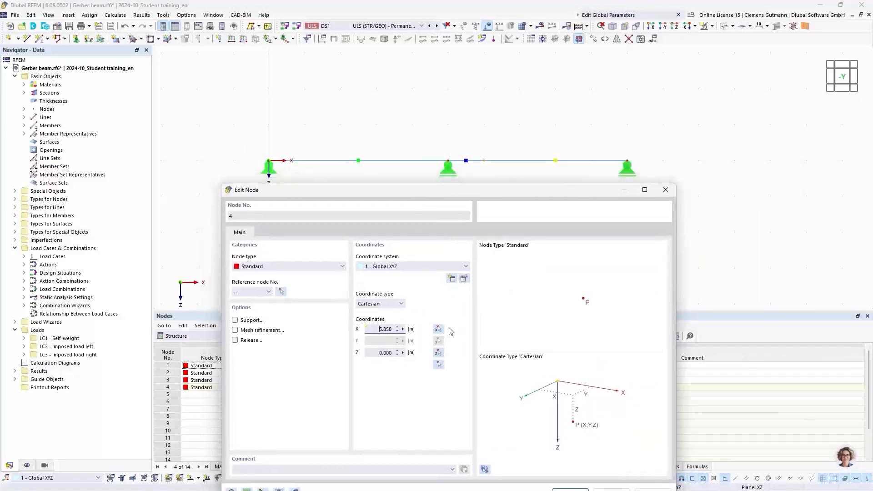
Recheck the dividing node's X formula against the Gerber beam slide in PowerPoint, return to RFEM and accept the node changes
right_click(403, 332)
click(413, 331)
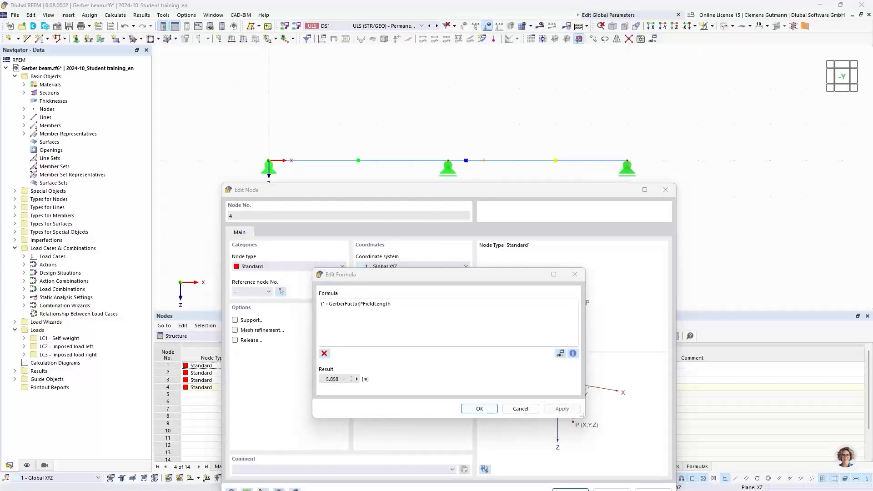
key(alt+Tab)
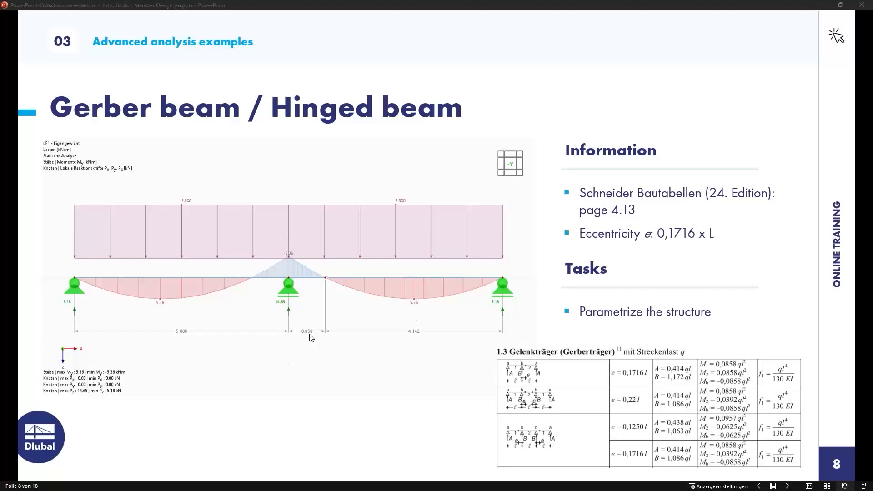
key(alt+Tab)
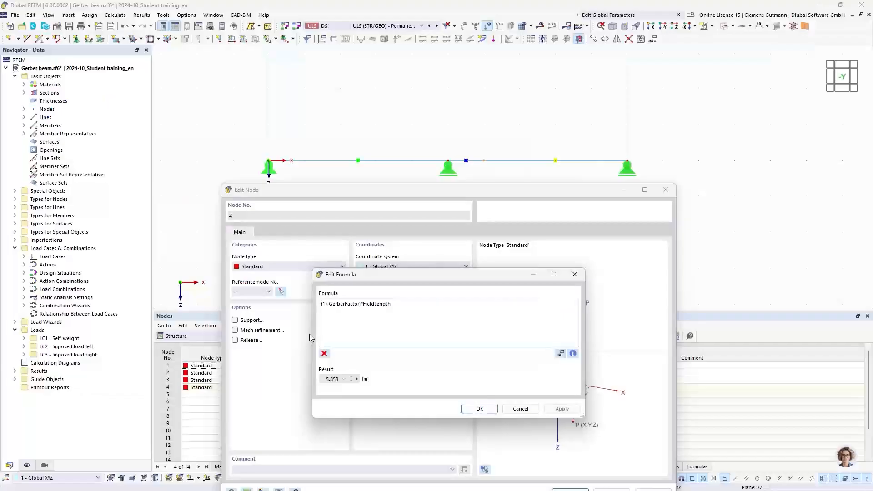
click(476, 410)
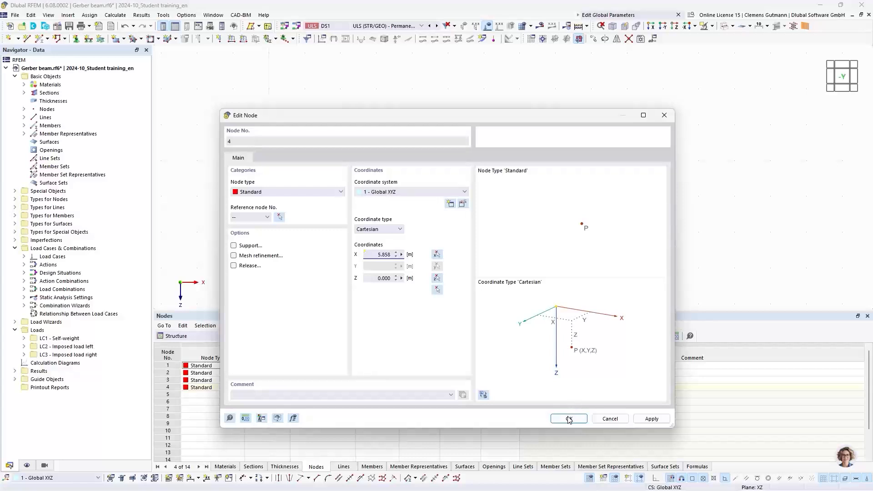
click(570, 419)
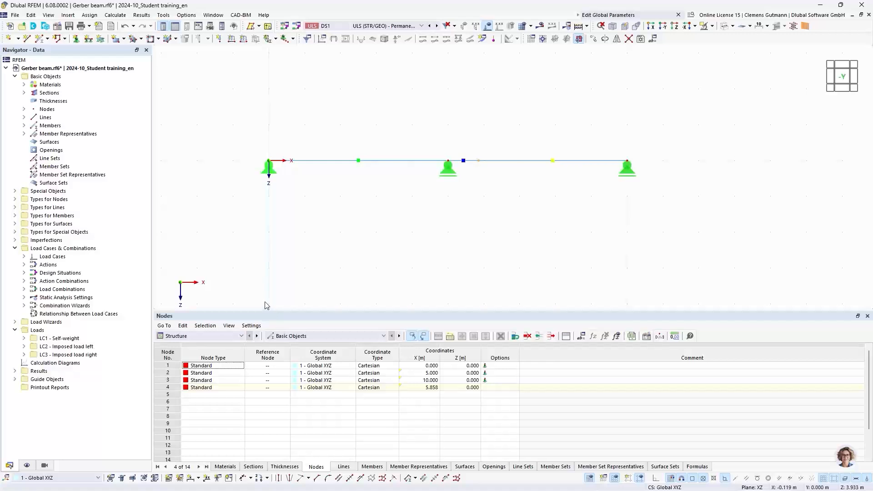
Place a linear dimension chain through all beam nodes in the second plane, with a line offset of about -1.293 m
click(199, 479)
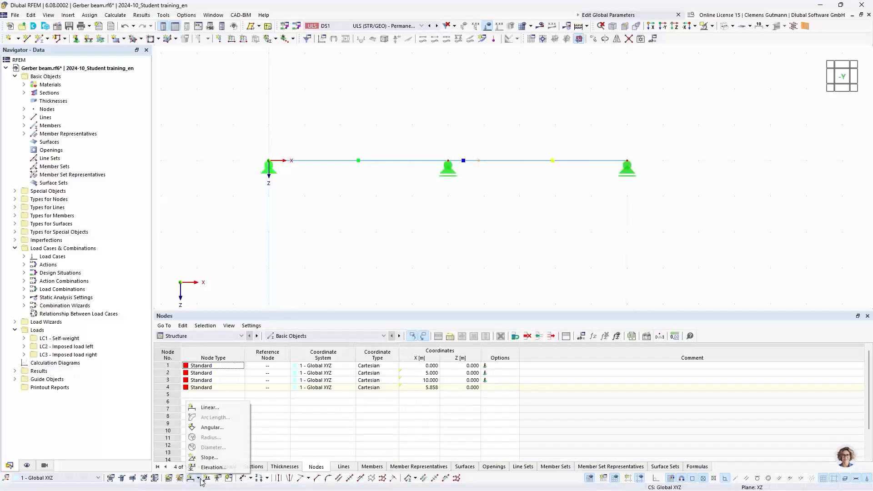
click(201, 409)
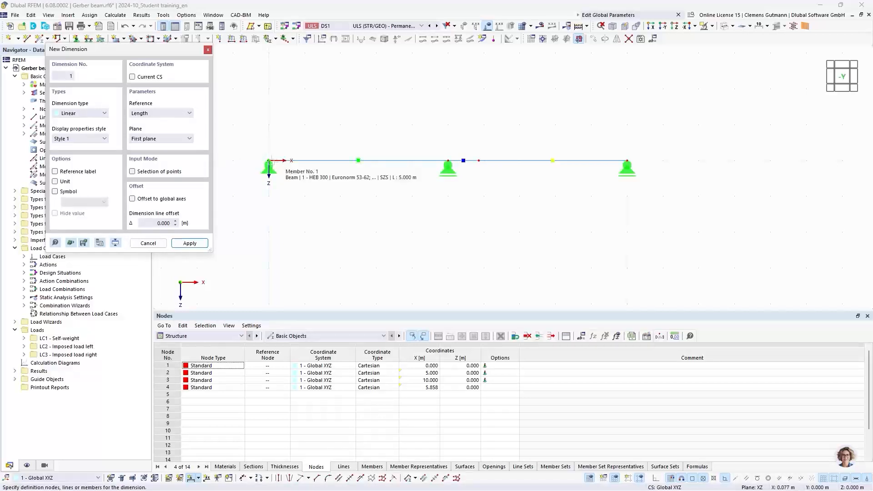
click(269, 161)
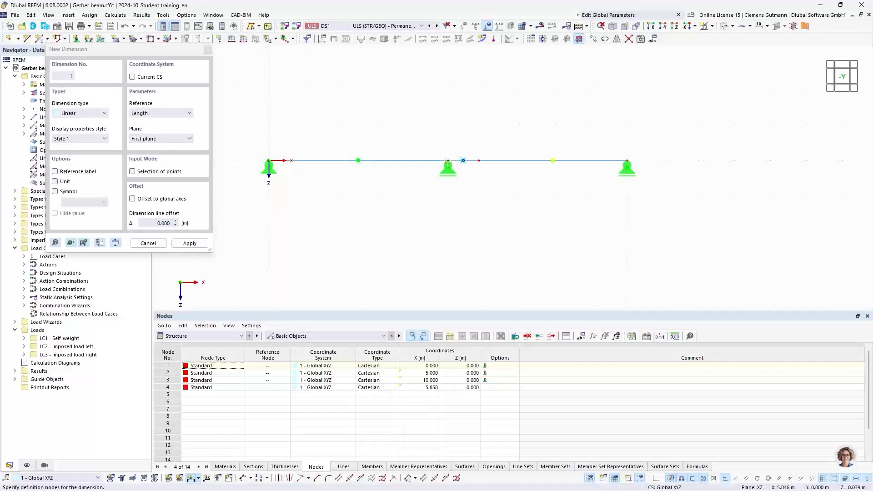
click(448, 160)
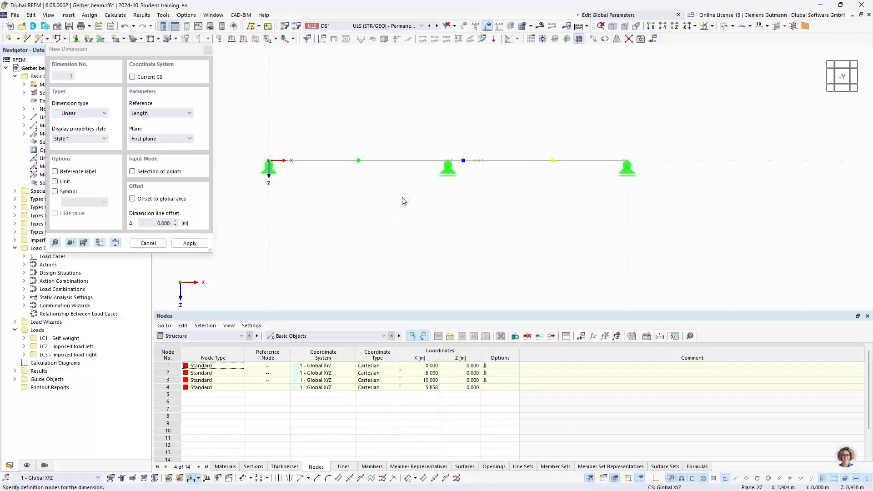
click(187, 140)
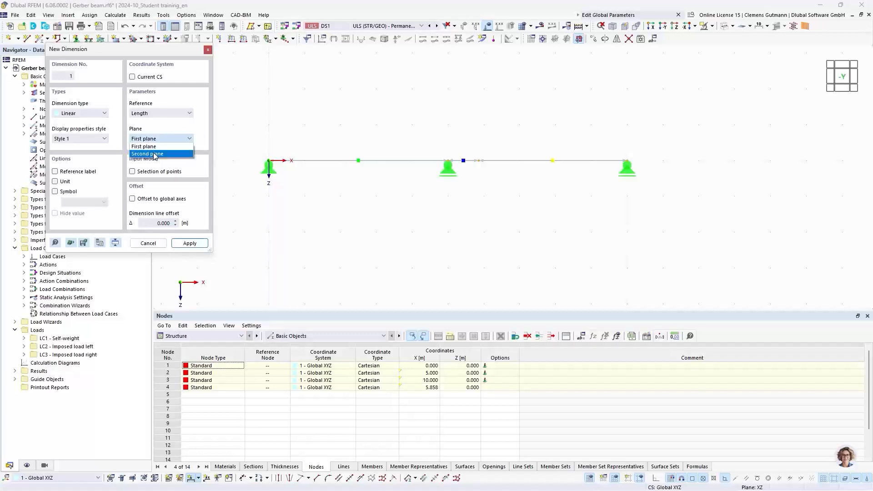
click(155, 155)
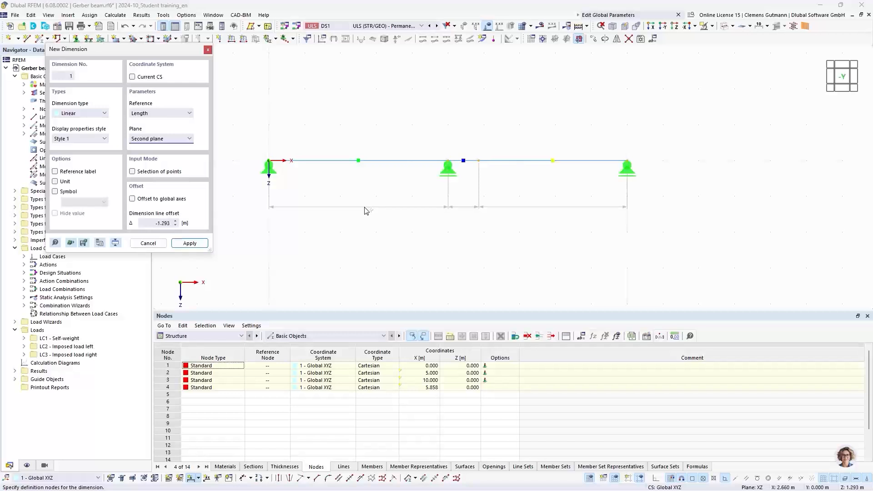
click(364, 209)
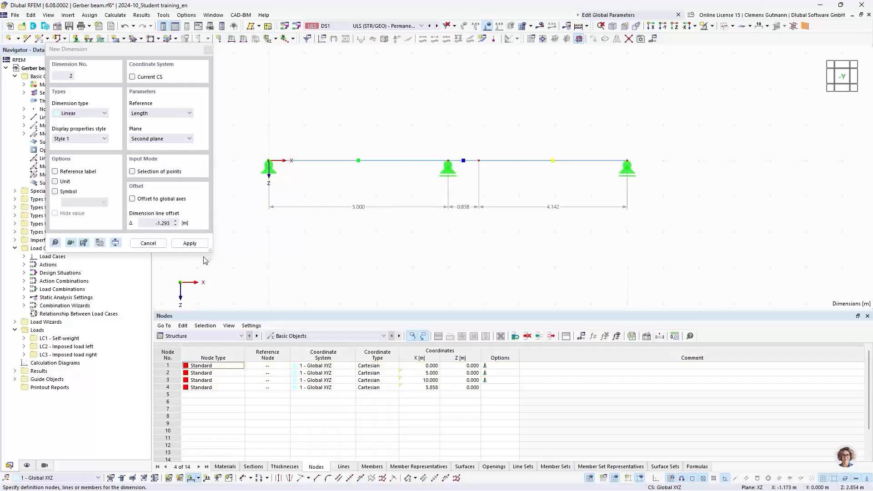
click(176, 243)
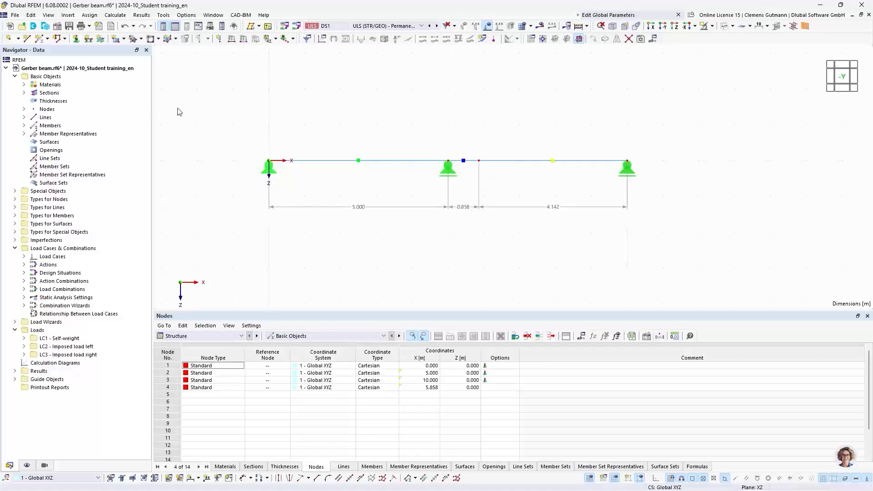
Set the global parameter FieldLength to 4 m and accept the change
click(654, 39)
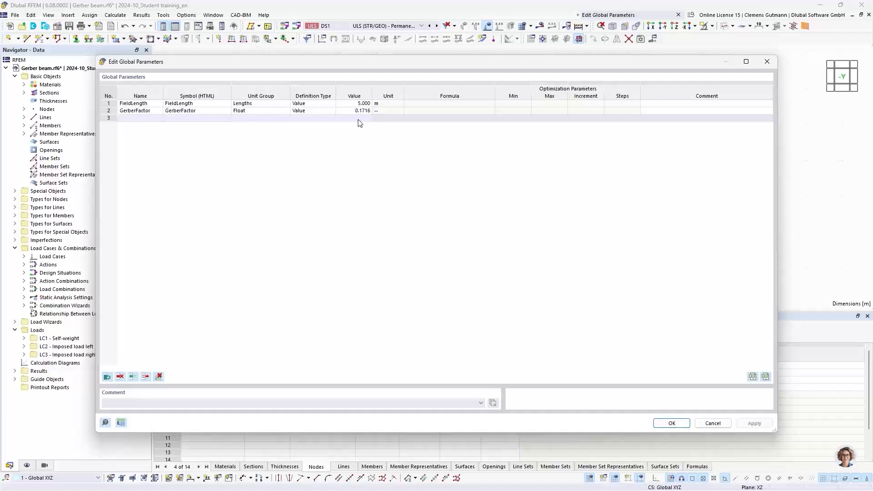
double_click(360, 104)
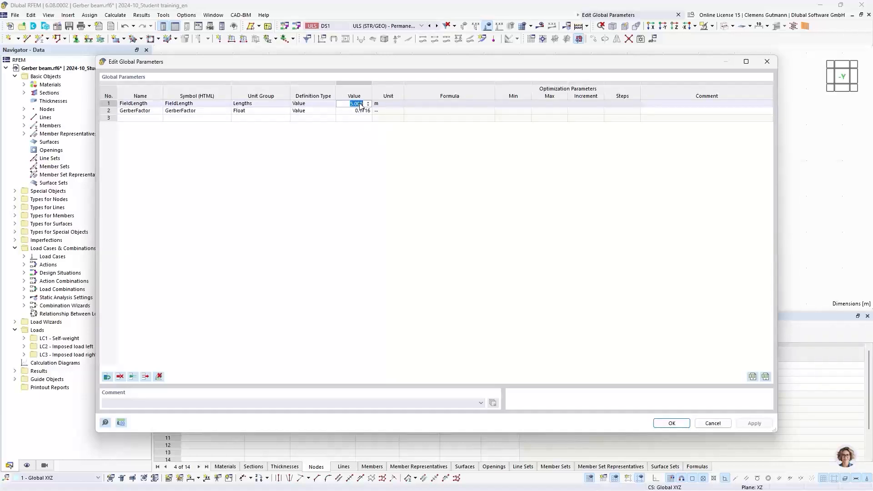
key(BackSpace)
text(4)
key(Tab)
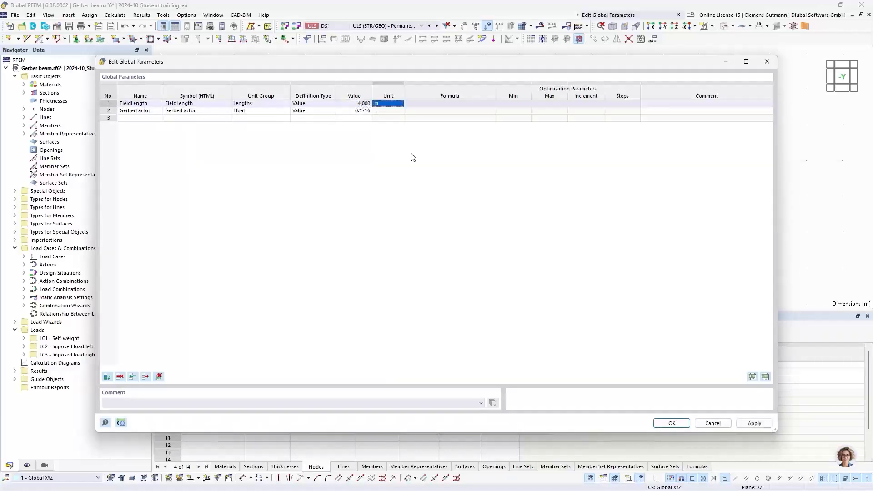
click(672, 423)
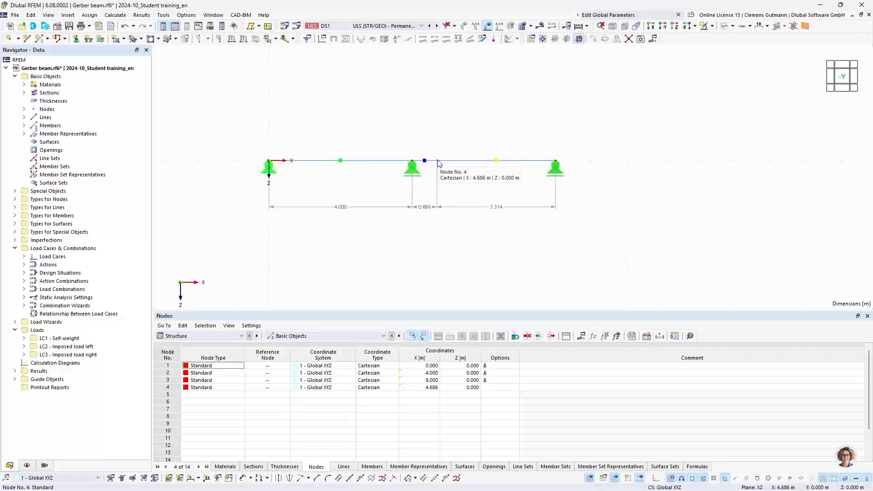
Review the dividing node's coordinate settings and the input options for its X coordinate
scroll(424, 215, up, 1)
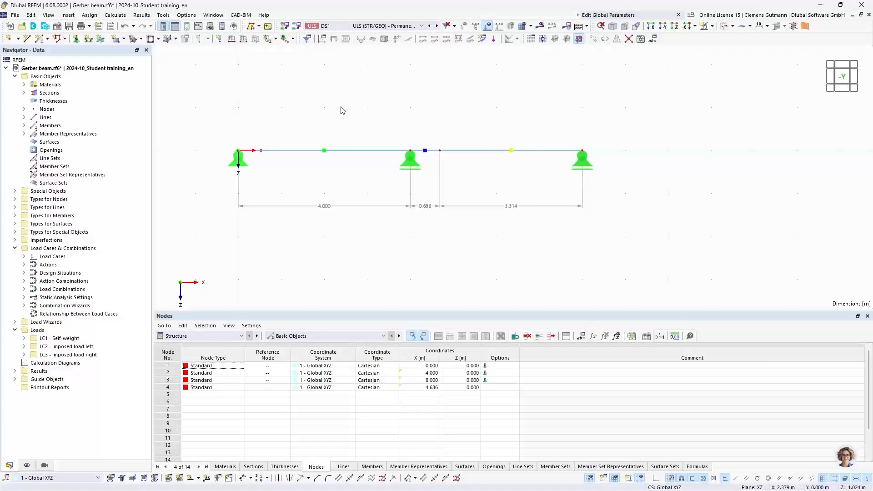
double_click(439, 151)
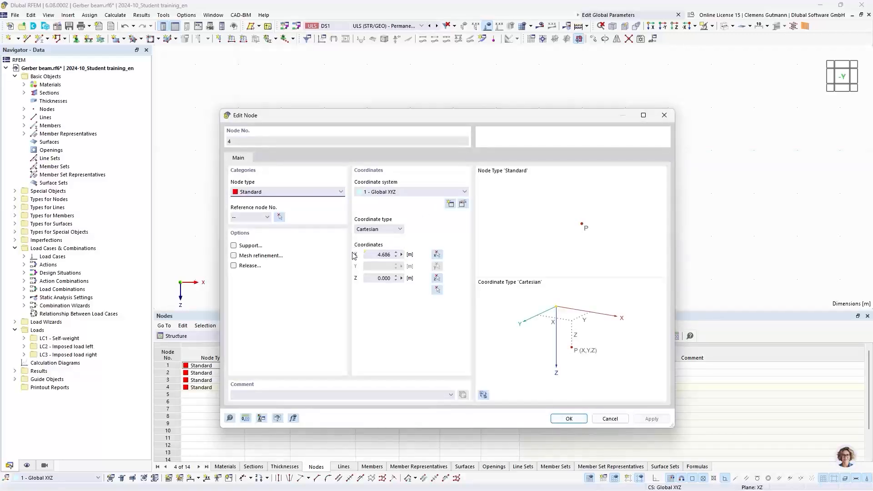
click(402, 256)
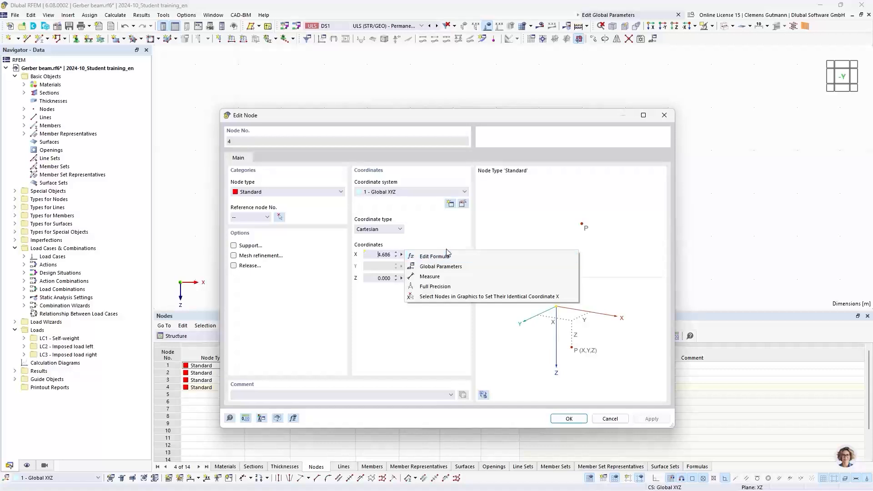
click(443, 324)
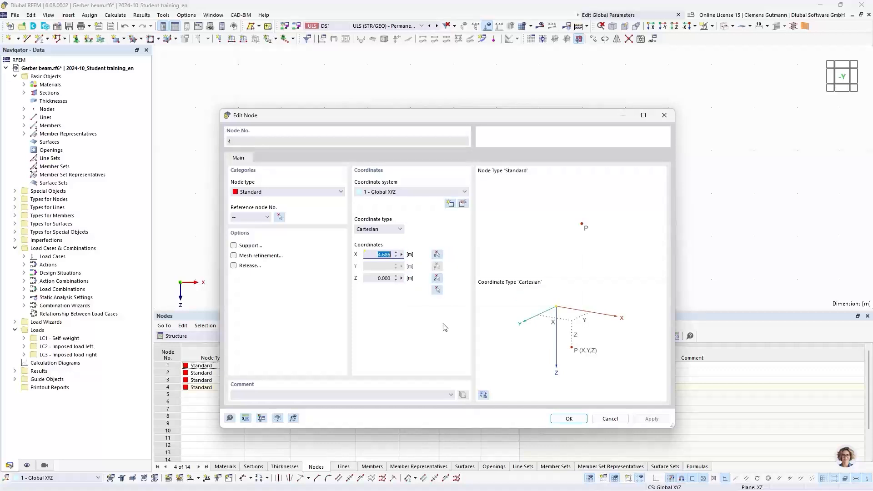
click(569, 419)
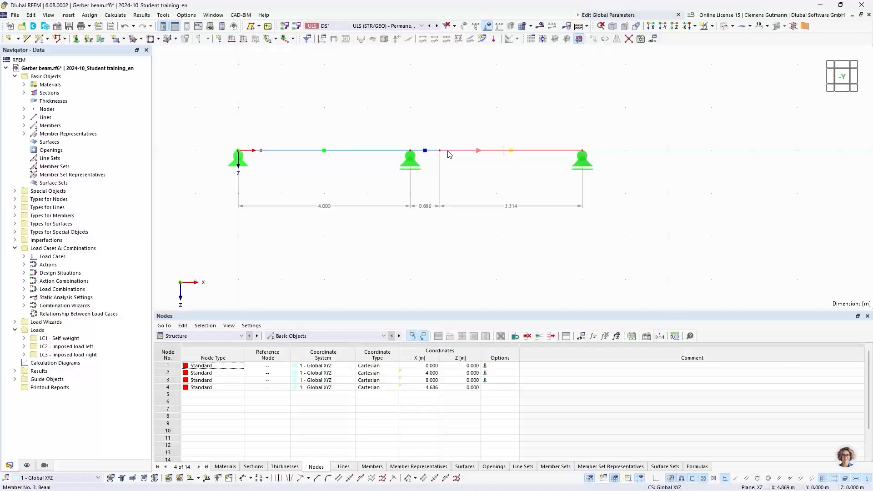
Enable hinges for the member between the dividing node and the end support, and open its hinge assignment
right_click(448, 154)
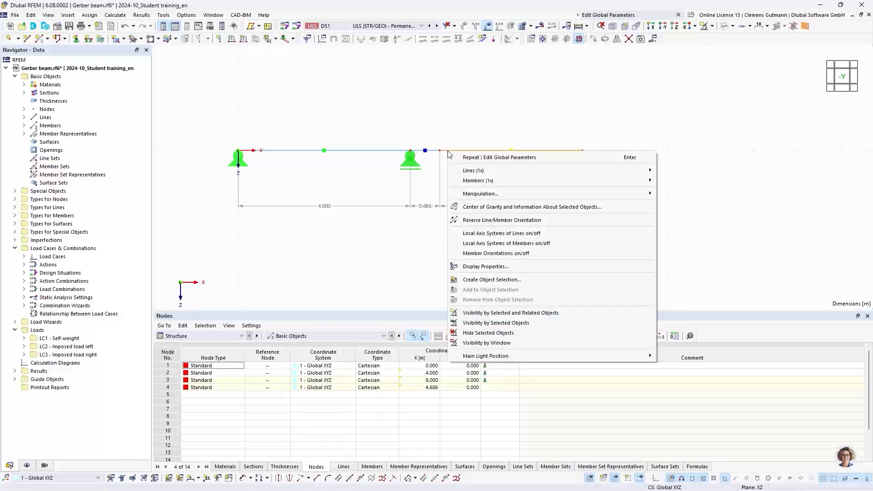
click(458, 145)
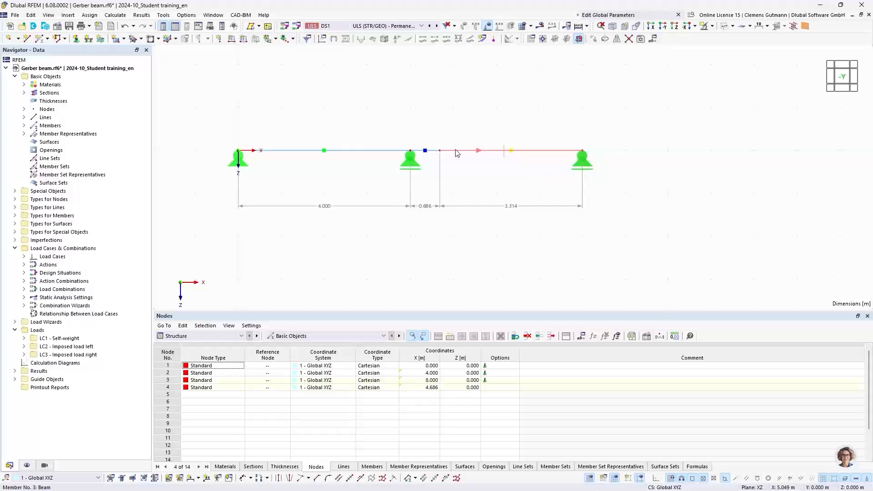
double_click(457, 153)
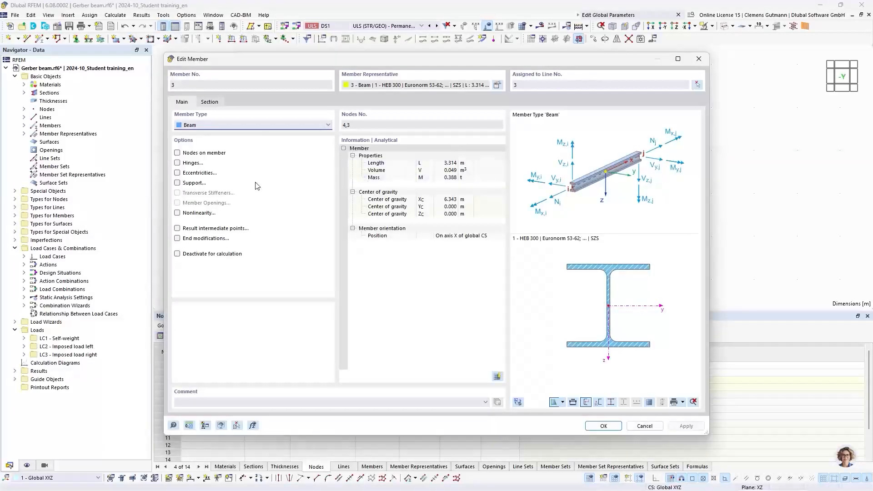
click(178, 163)
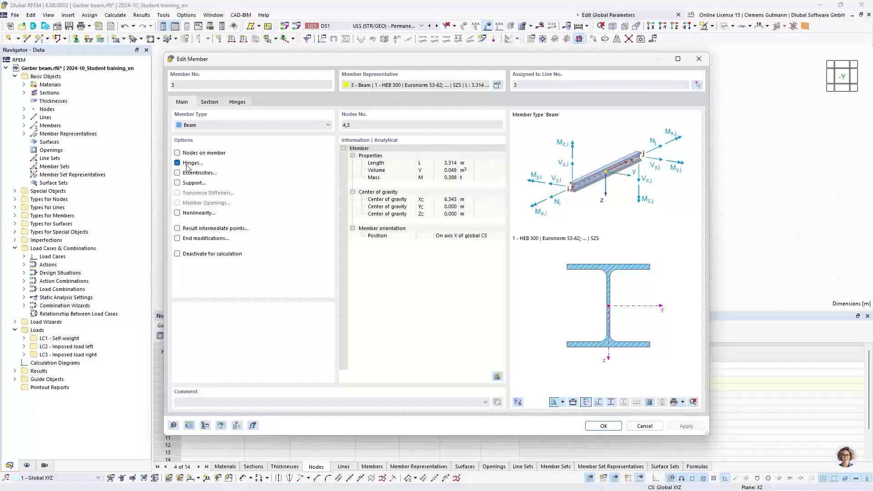
drag(370, 61, 458, 102)
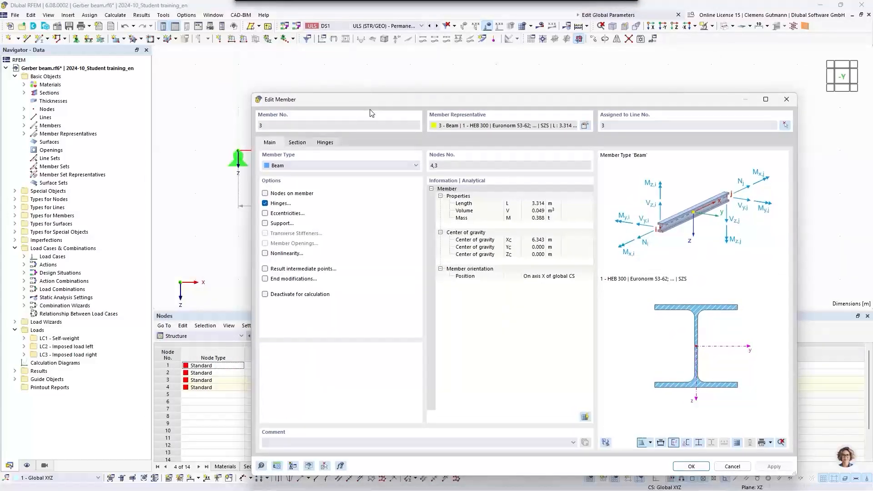
click(324, 143)
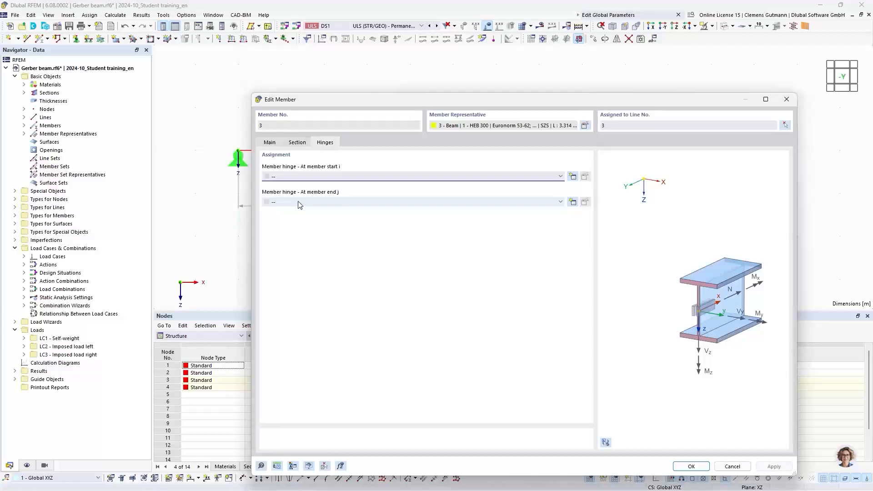
Examine the member's start and end nodes in the model and in the rendered preview of its hinge settings
drag(479, 103, 409, 207)
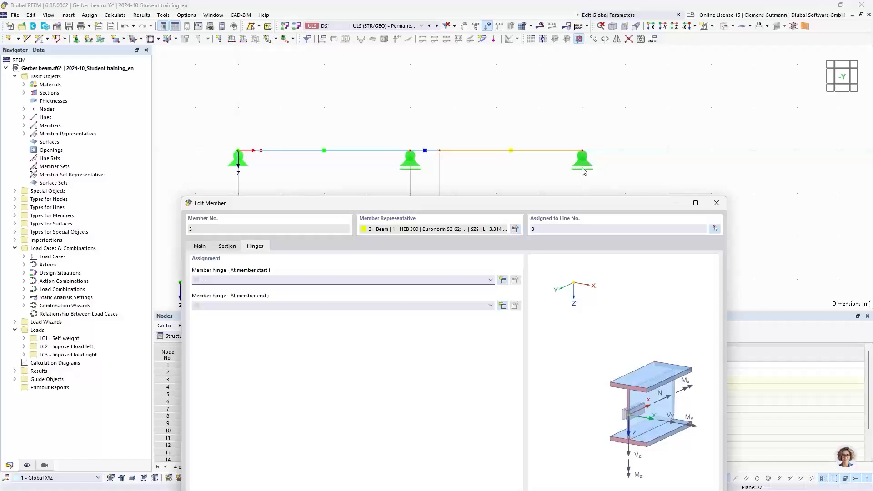
drag(526, 205, 492, 73)
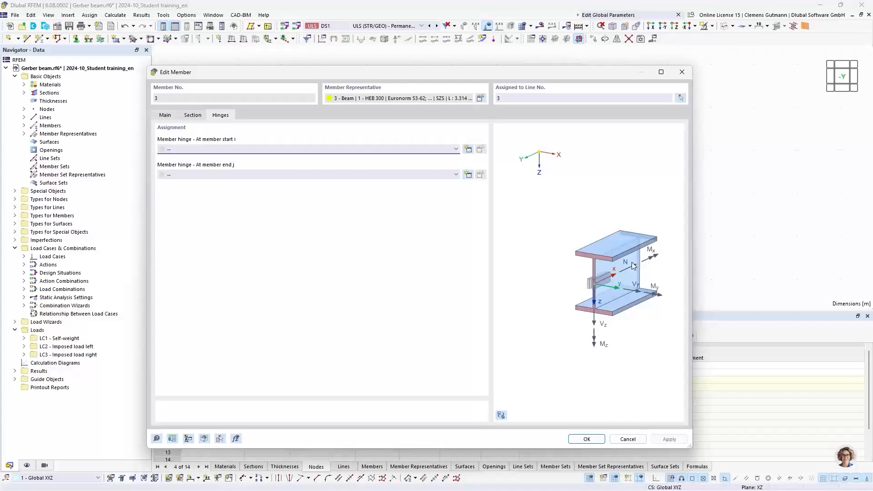
click(502, 417)
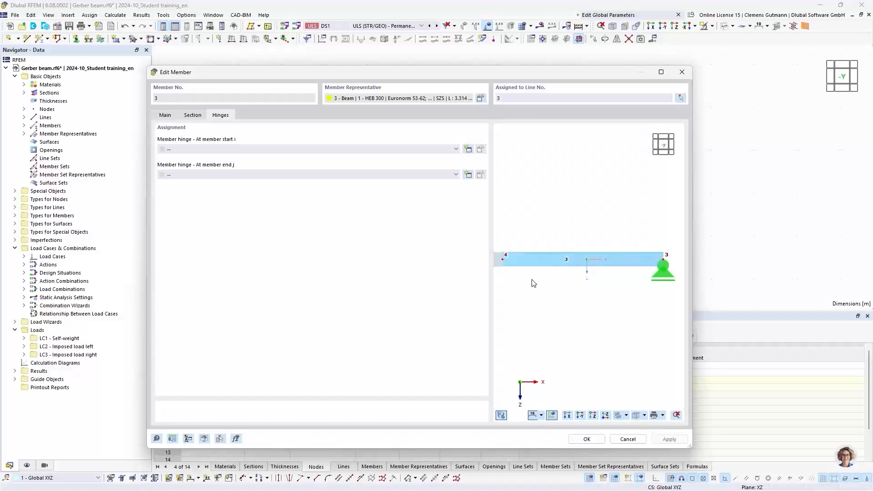
ctrl+middle_drag(536, 285, 553, 313)
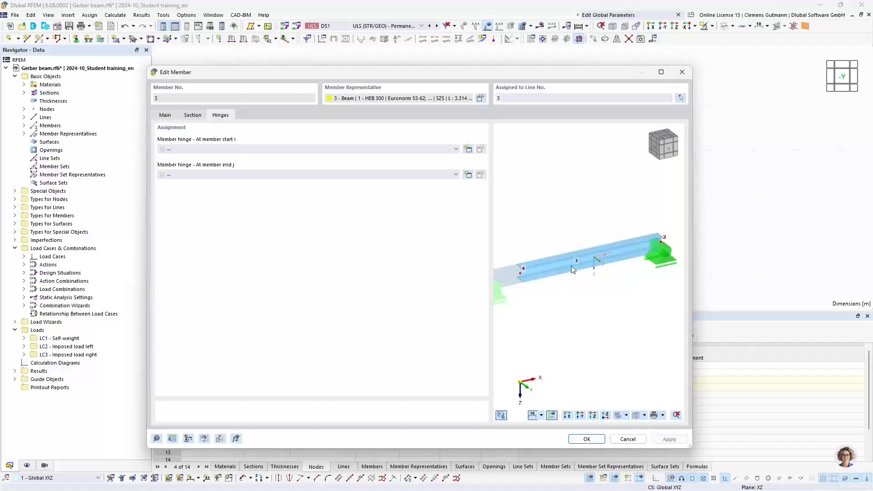
scroll(620, 281, down, 3)
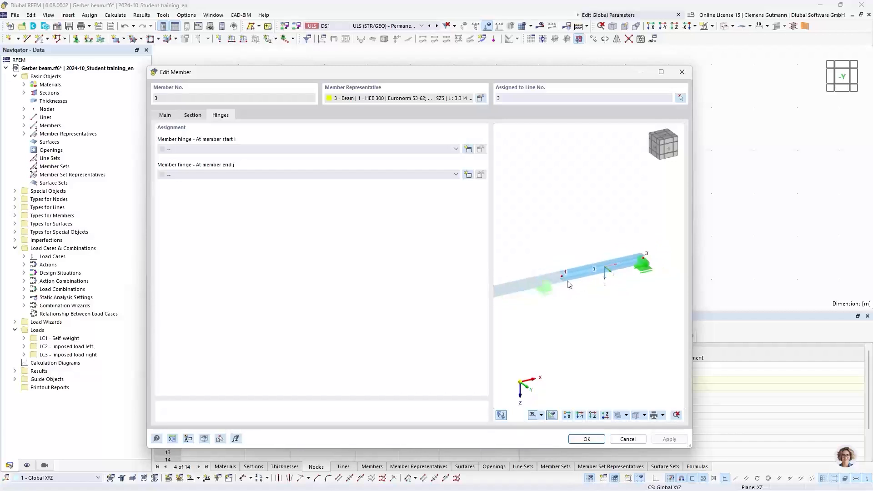
scroll(572, 276, up, 4)
ctrl+middle_drag(617, 325, 588, 338)
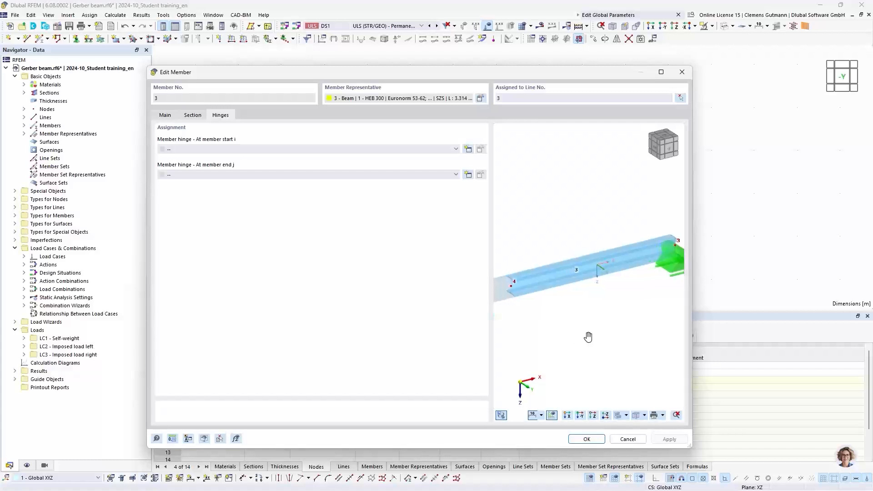
scroll(522, 266, down, 1)
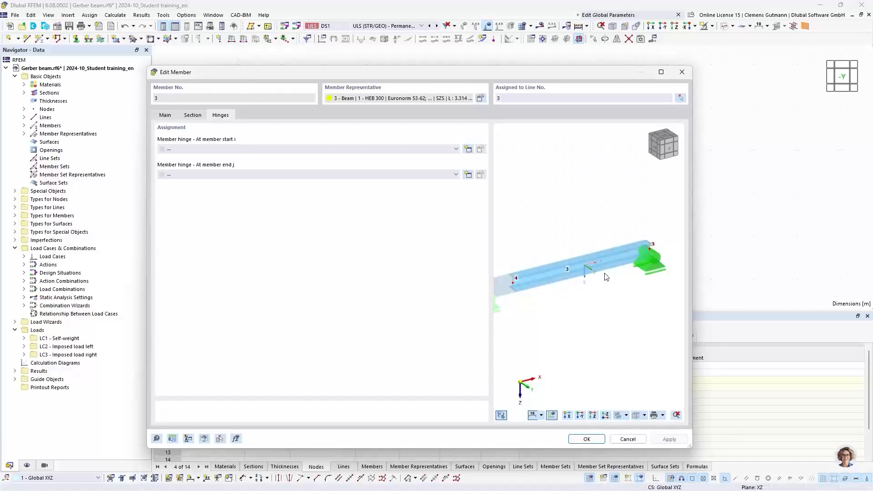
scroll(606, 277, up, 1)
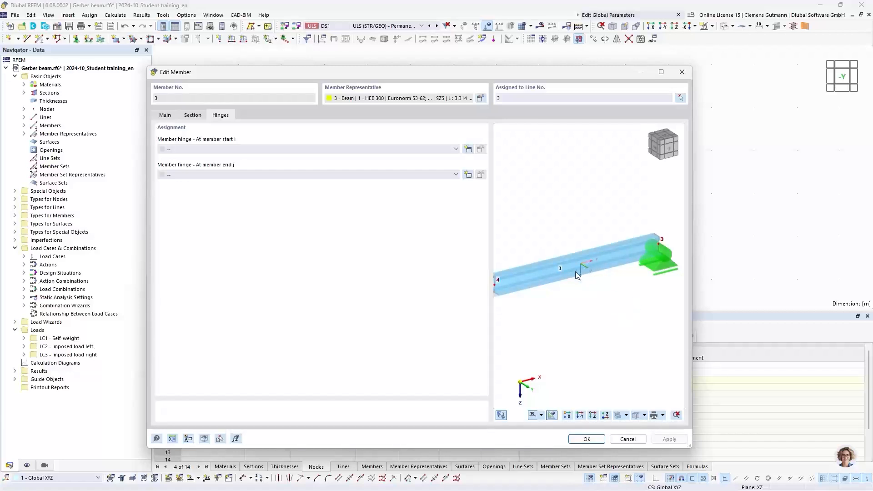
Create a member hinge at the member start i in the Local xyz system with only the φy rotation released
mouse_move(542, 317)
middle_down()
mouse_move(560, 306)
mouse_move(549, 317)
middle_up()
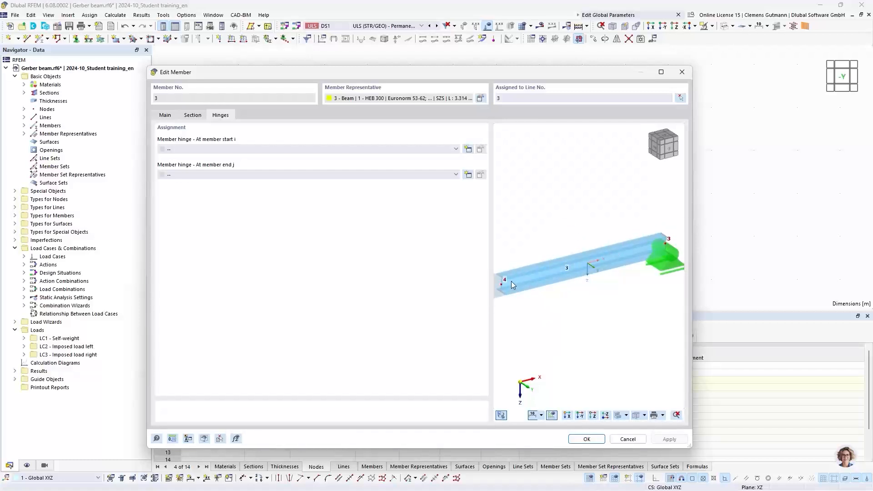
middle_drag(520, 323, 540, 321)
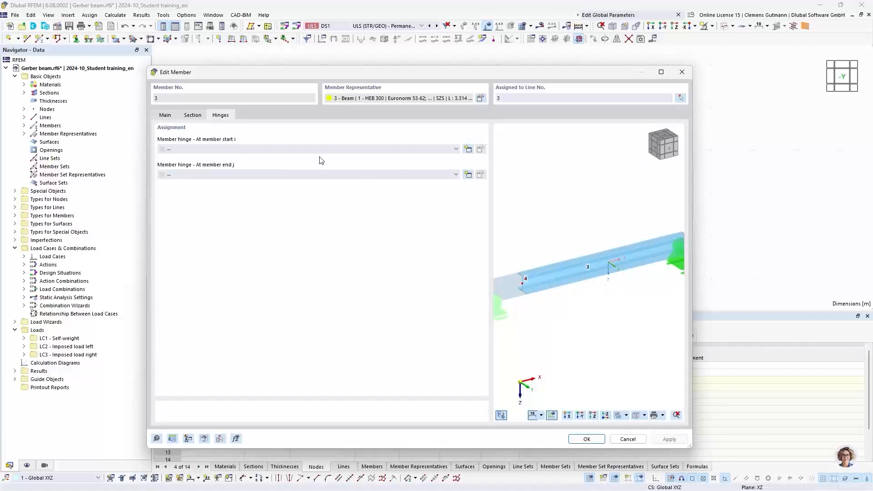
click(468, 150)
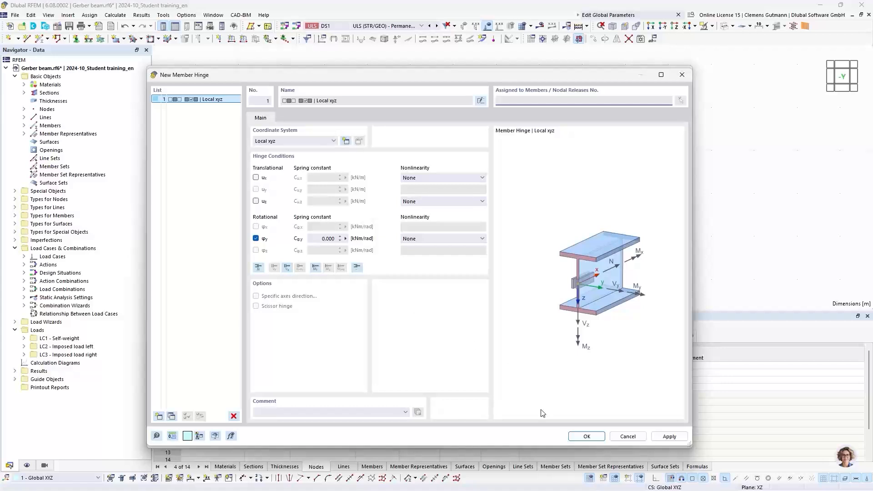
click(573, 438)
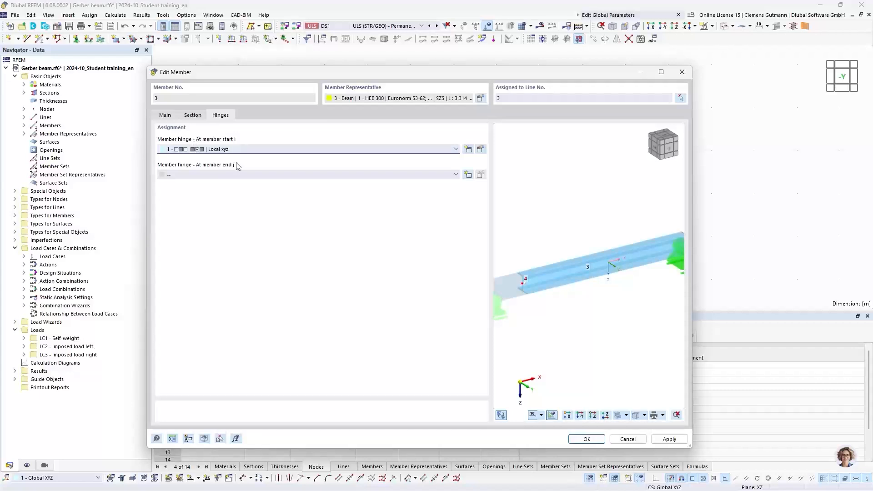
Confirm the member's hinge assignment and enlarge the display size of the member hinge symbol at the dividing node
click(586, 439)
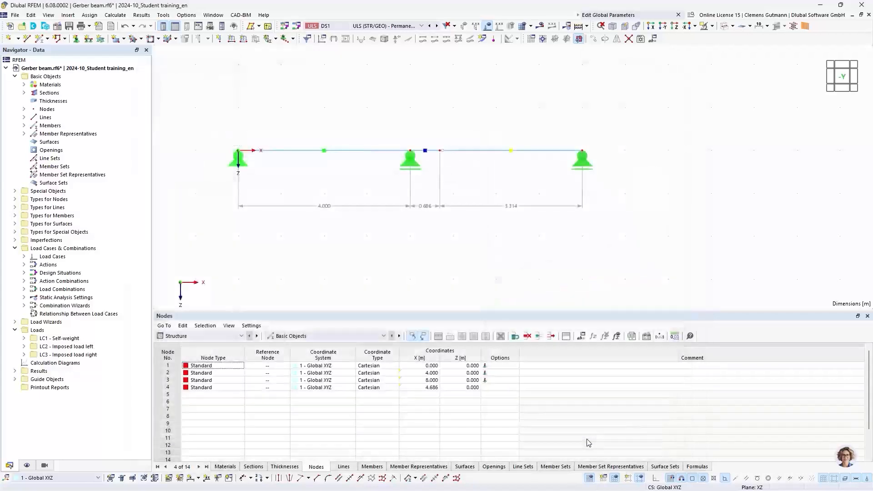
right_click(444, 155)
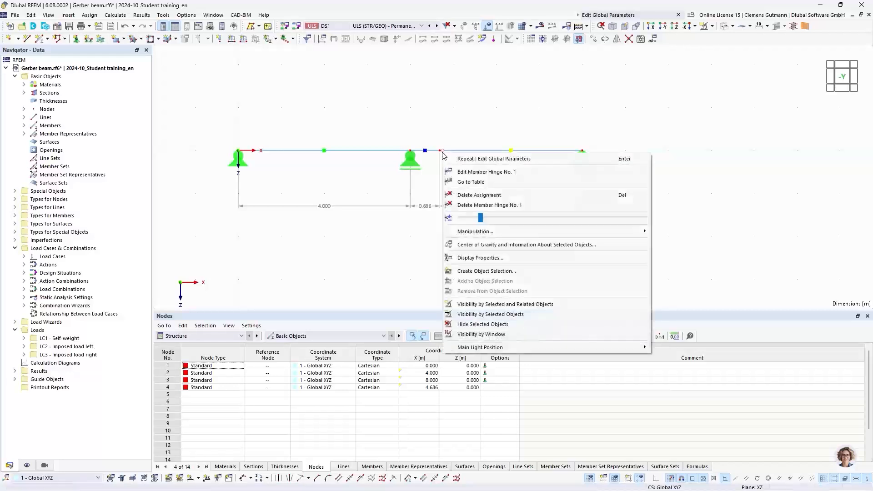
drag(481, 217, 550, 221)
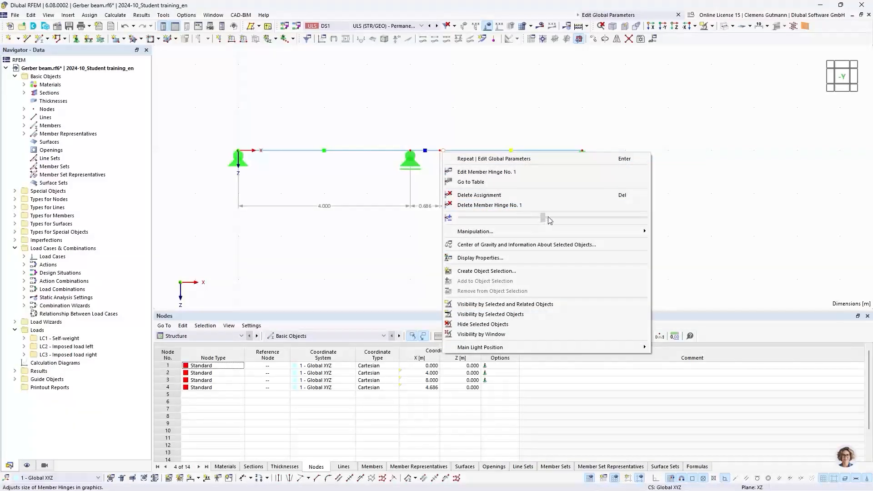
click(412, 213)
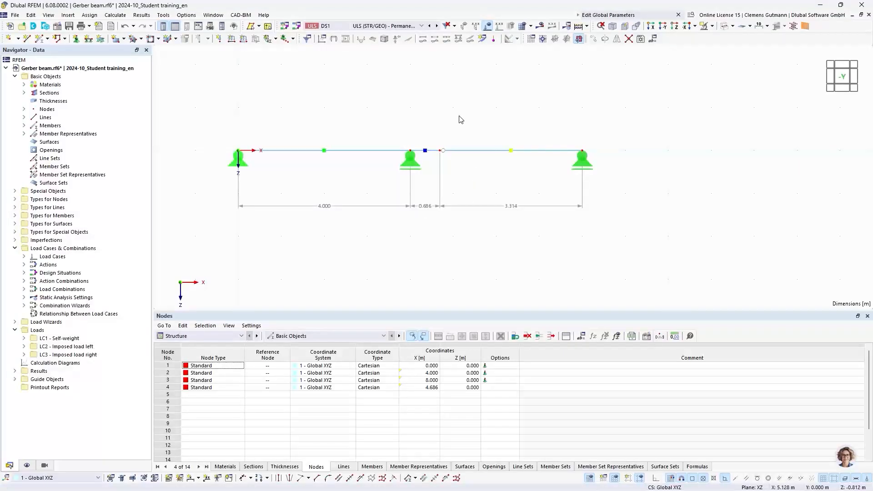
Calculate the model and display the My moments for load combination CO2 (1.35 * LC1 + 1.50 * LC2)
click(580, 27)
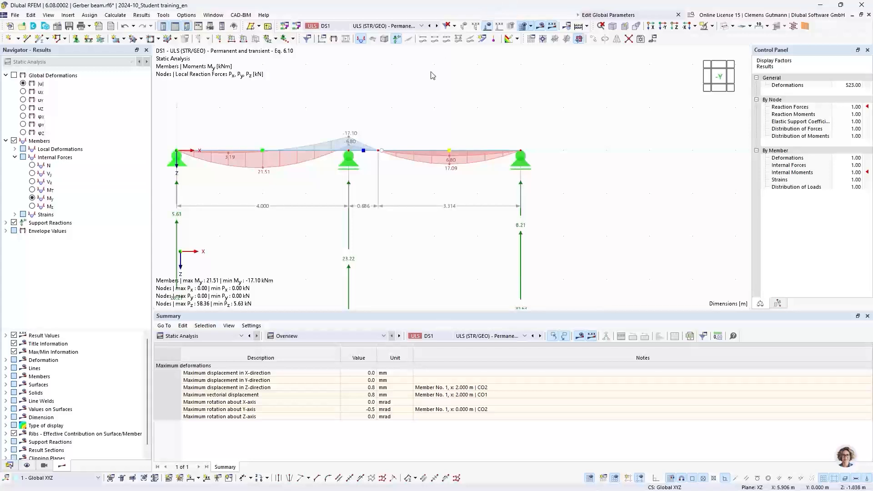
click(384, 26)
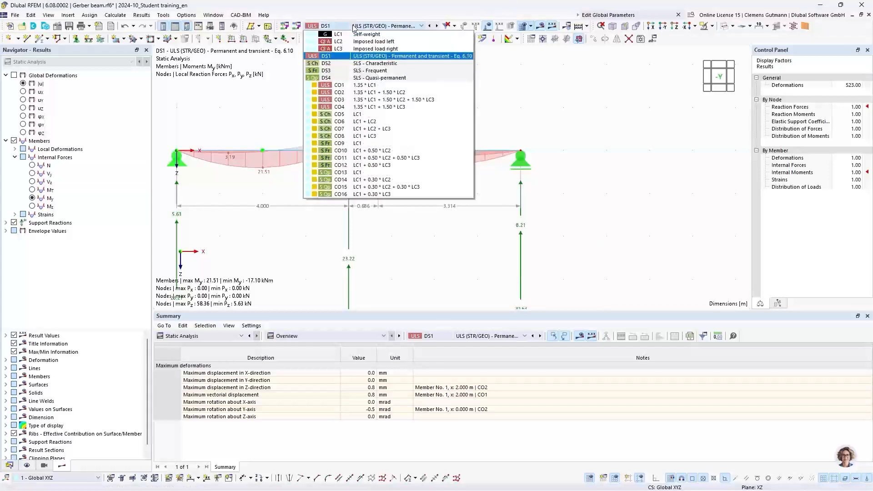
click(380, 92)
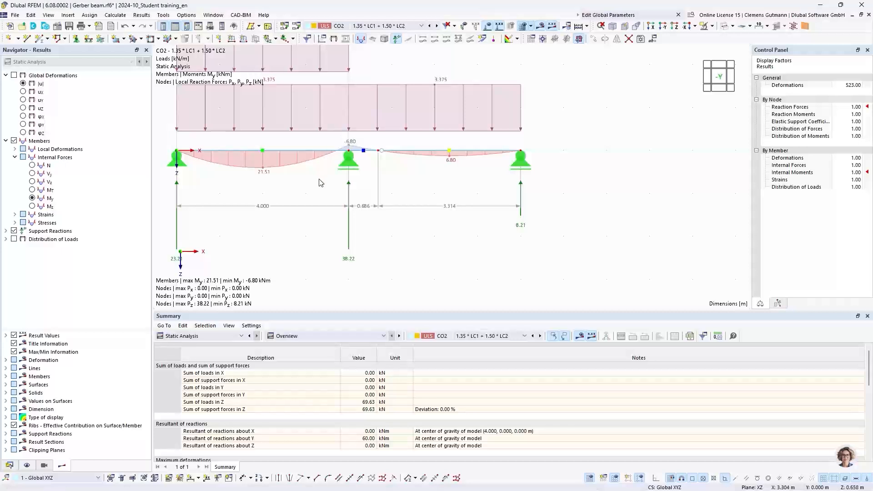
middle_drag(320, 188, 347, 235)
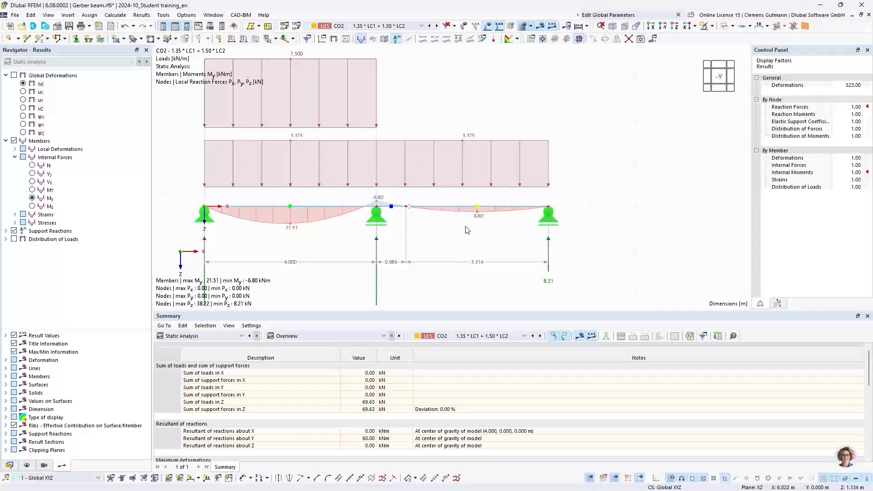
middle_drag(462, 123, 493, 155)
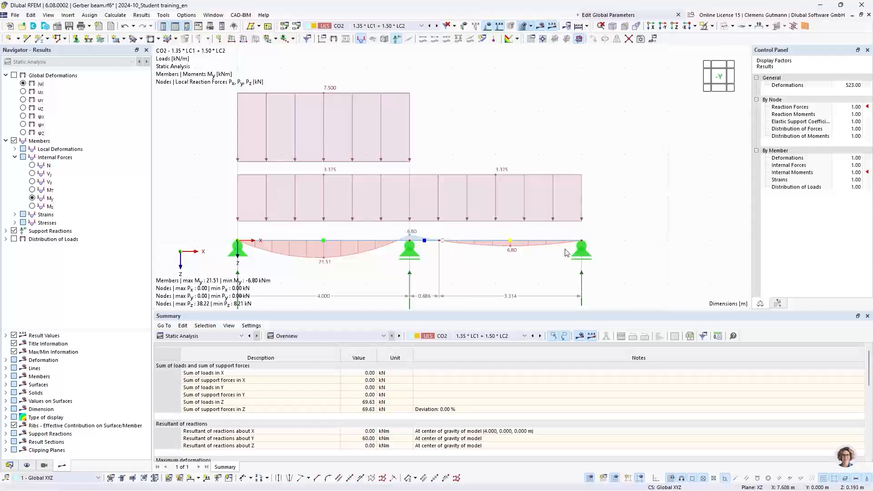
Display the results of load combination CO3 with the loads hidden, and examine the My moments along both spans
click(406, 25)
click(429, 105)
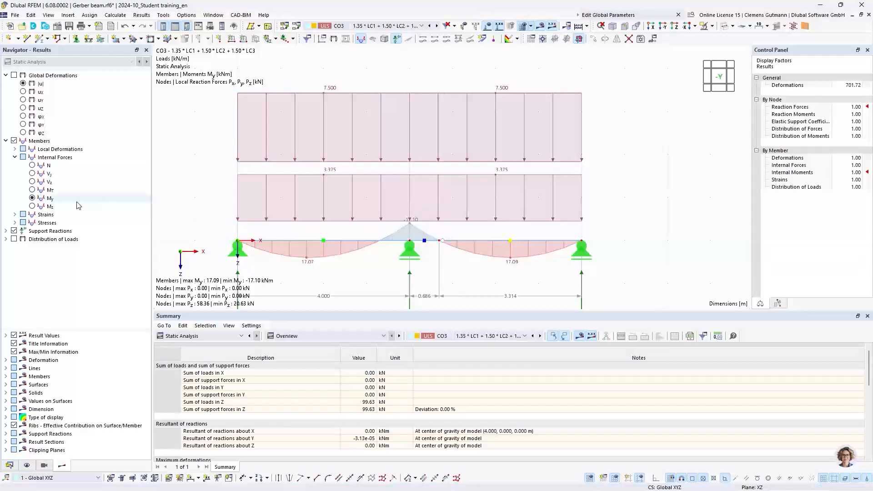
click(487, 26)
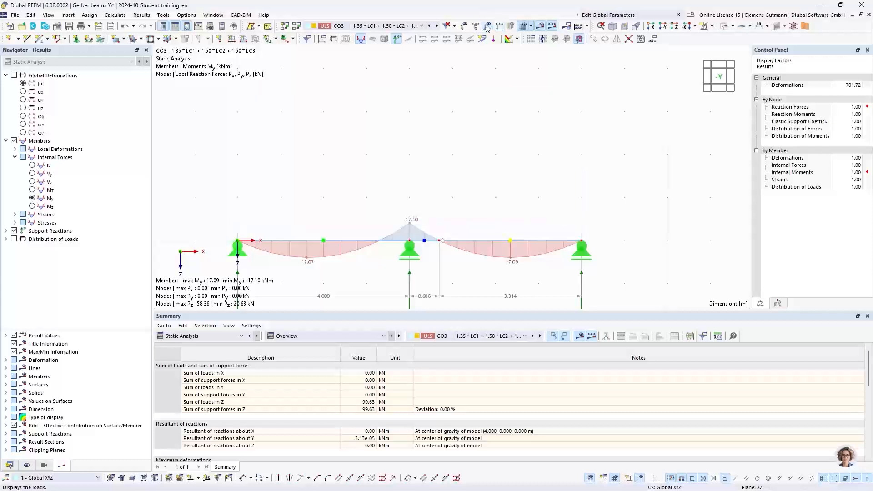
scroll(452, 245, up, 3)
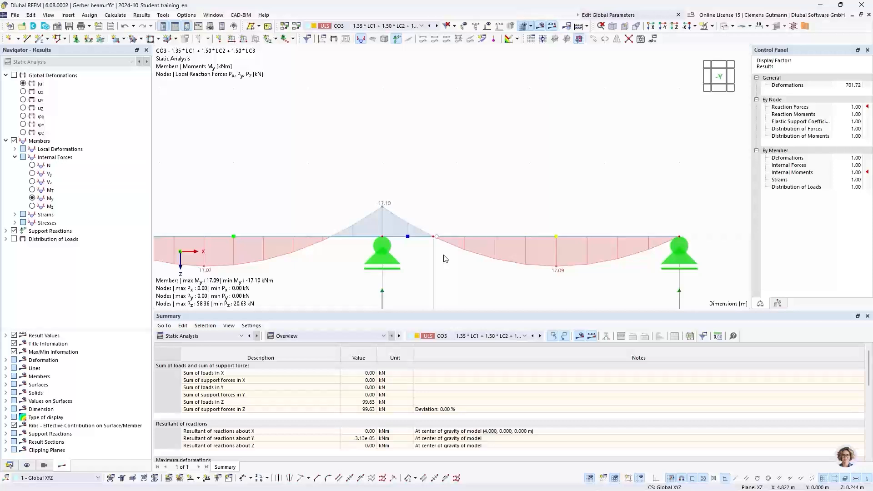
scroll(449, 226, down, 2)
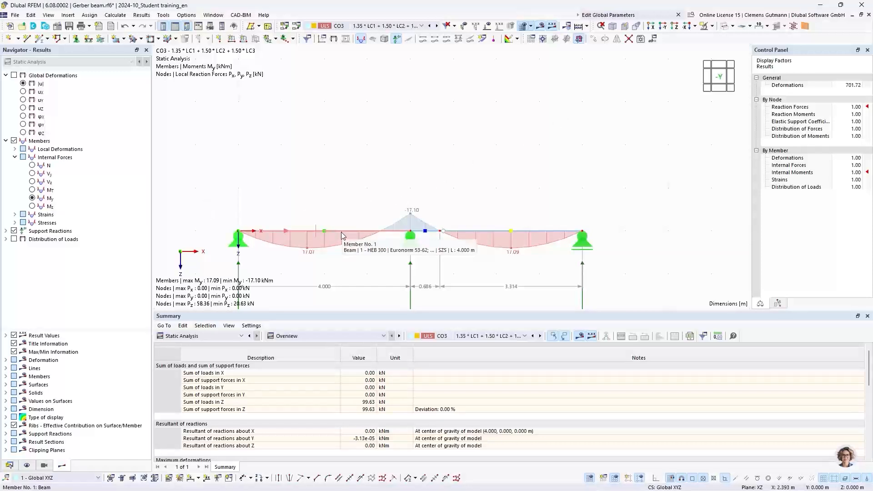
middle_drag(360, 264, 332, 208)
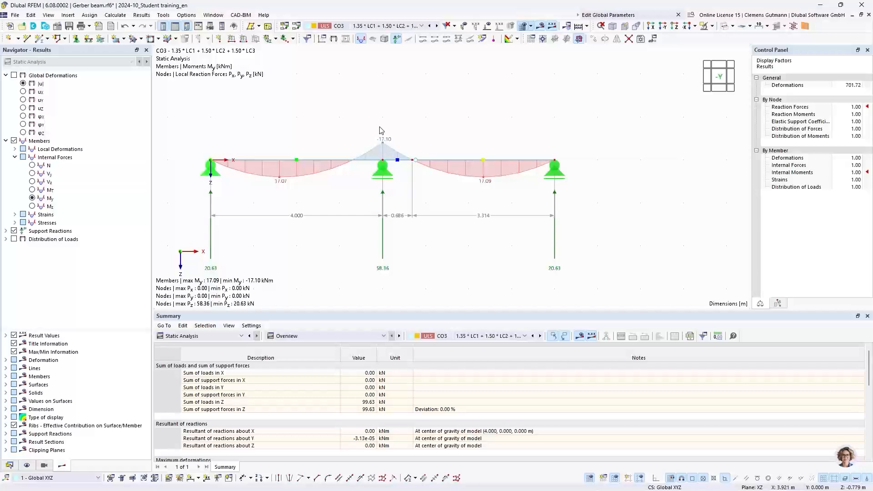
Set the global parameter FieldLength to 6 m and display the recalculated results
click(653, 41)
double_click(353, 104)
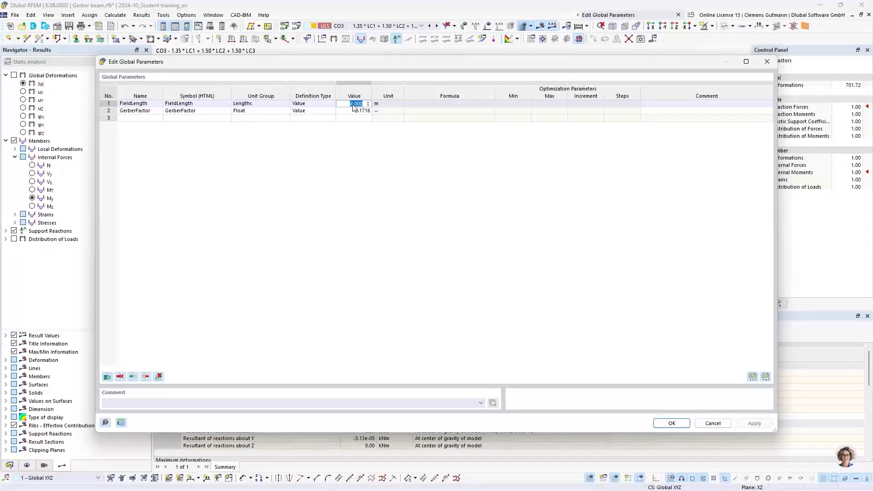
text(6)
key(Tab)
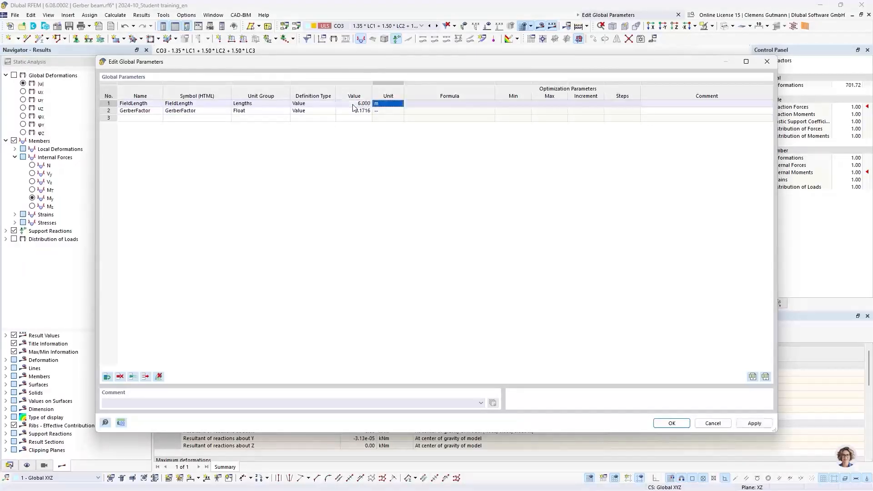
click(671, 424)
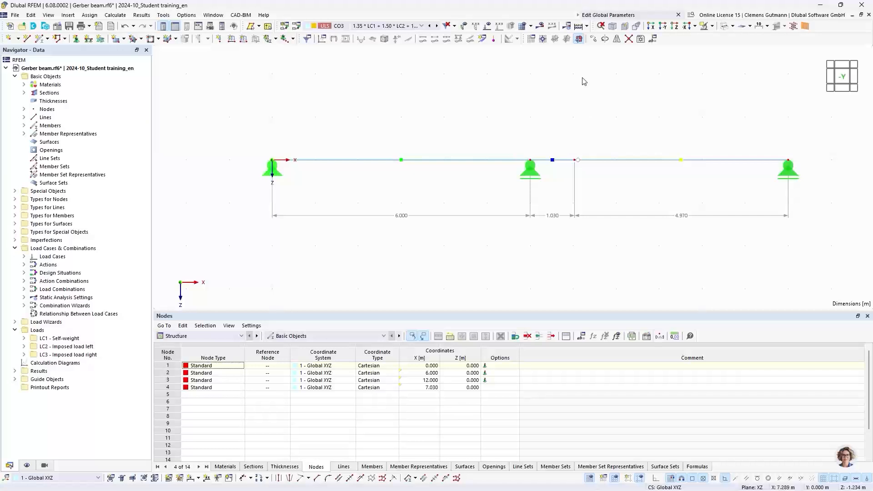
click(539, 25)
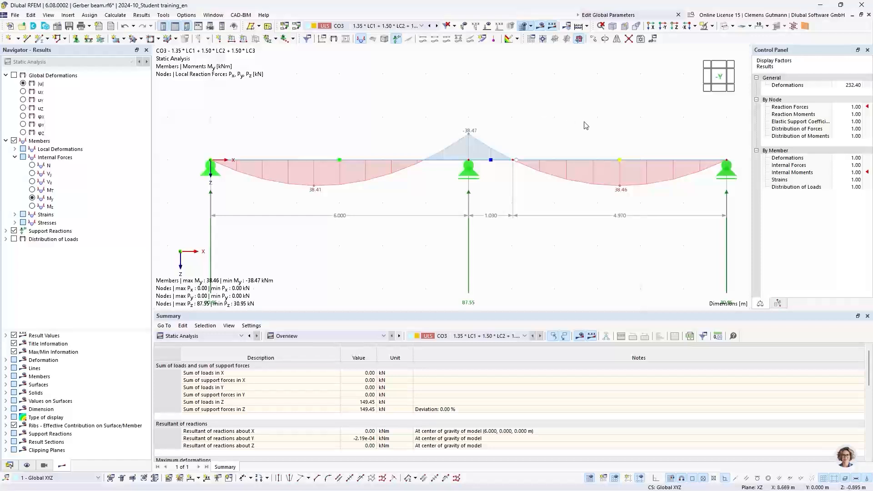
middle_drag(584, 121, 549, 133)
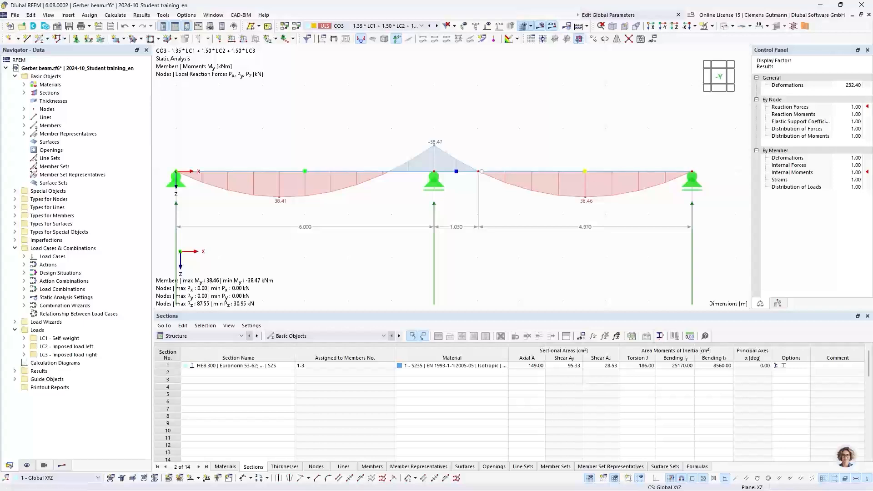
Create a blank 2D | XZ | Plane Stress model named Two-hinged frame and view it along -Y
click(10, 26)
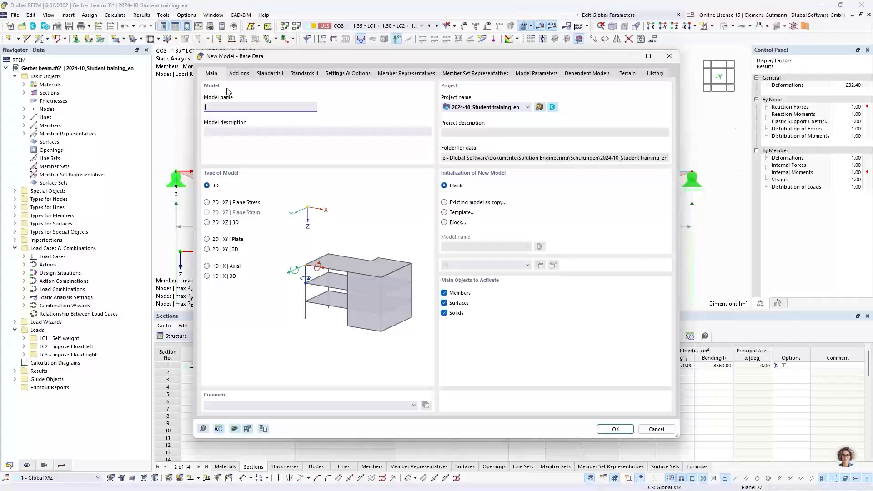
text(Two-hinged f)
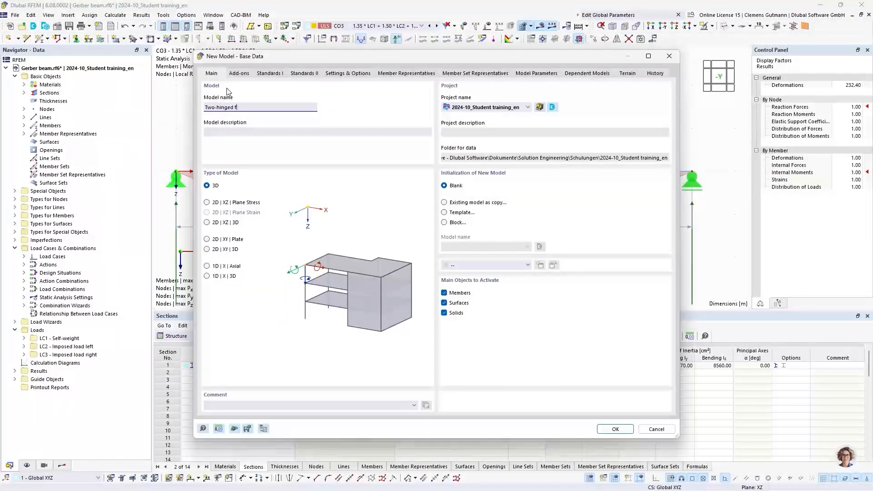
text(rame)
key(Tab)
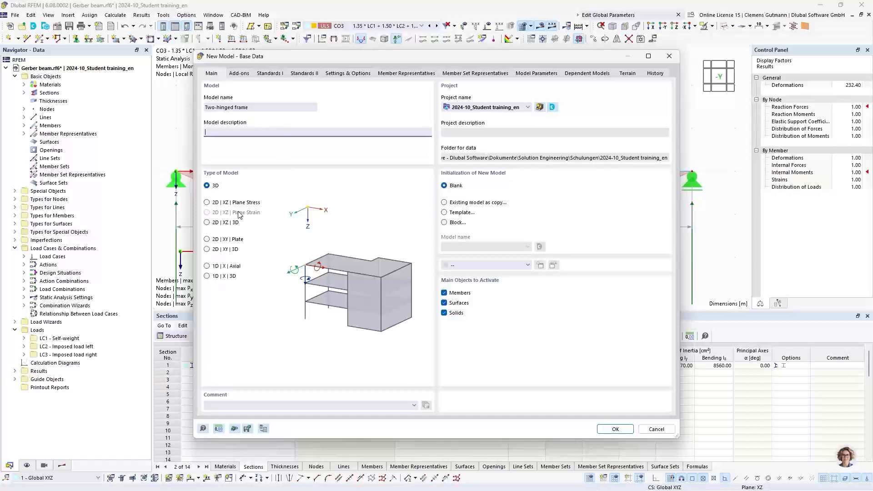
click(207, 203)
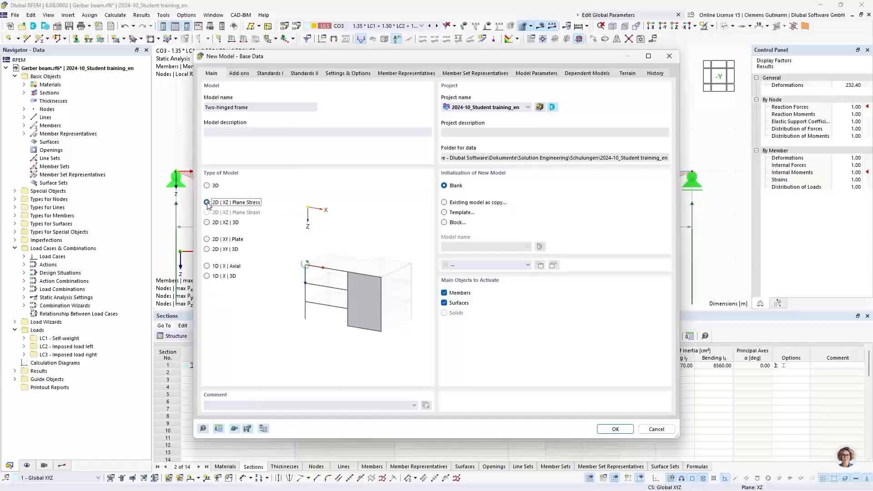
click(607, 429)
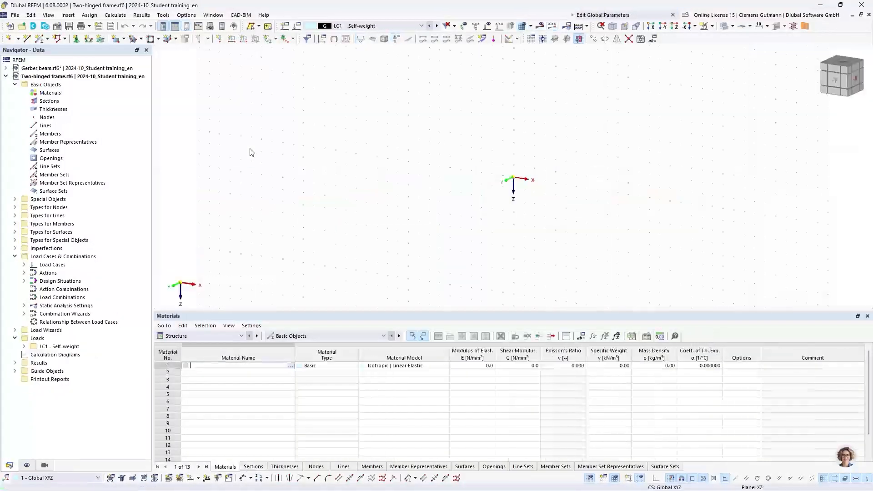
click(837, 80)
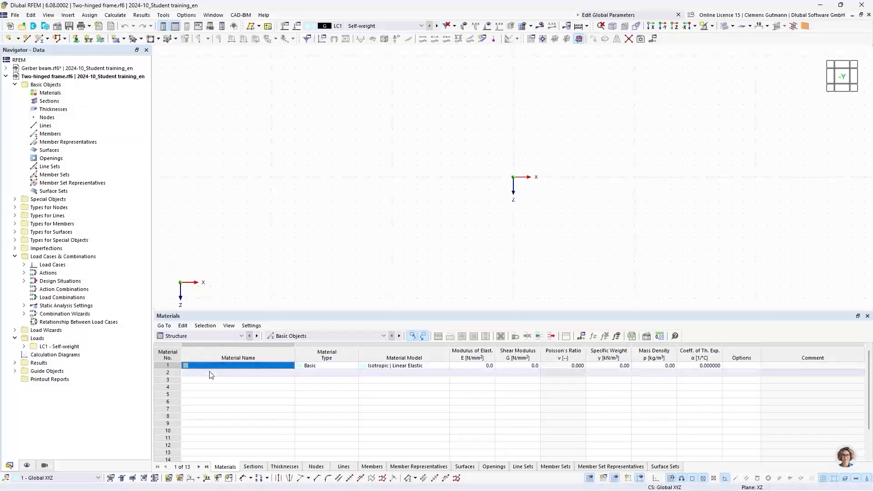
Define the first material as S235 | EN 1993-1-1:2005-05
double_click(240, 370)
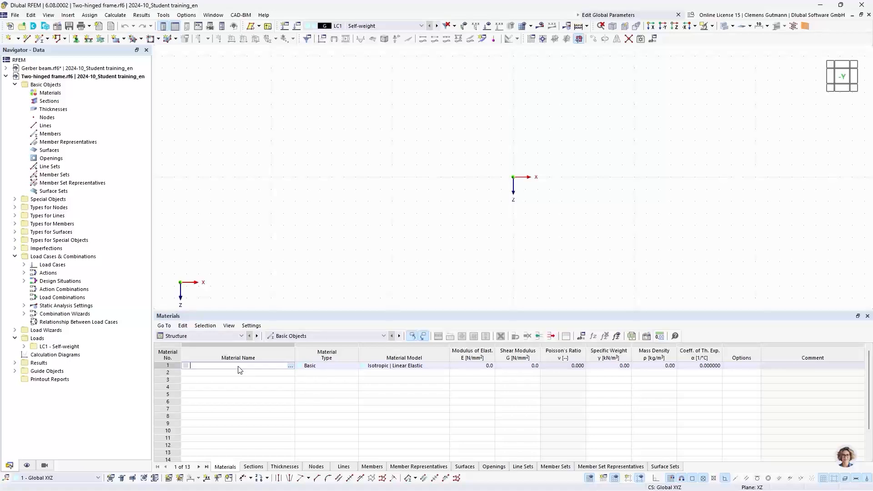
text(S235)
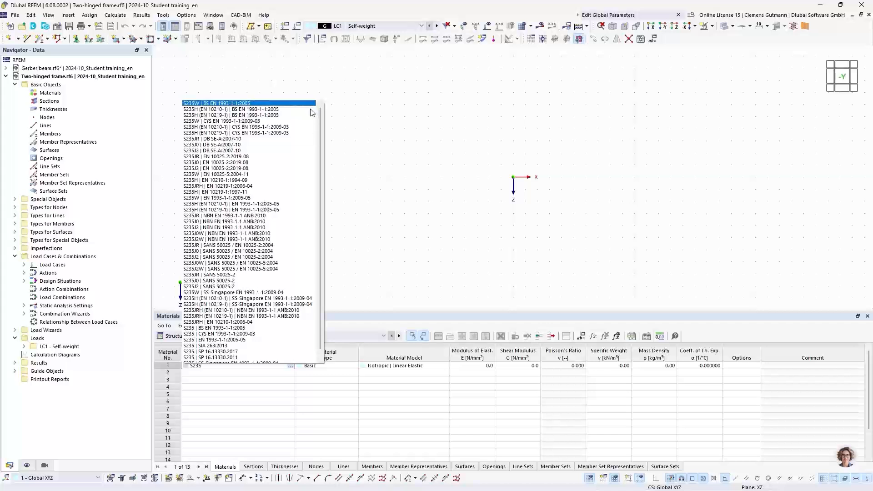
scroll(242, 252, down, 1)
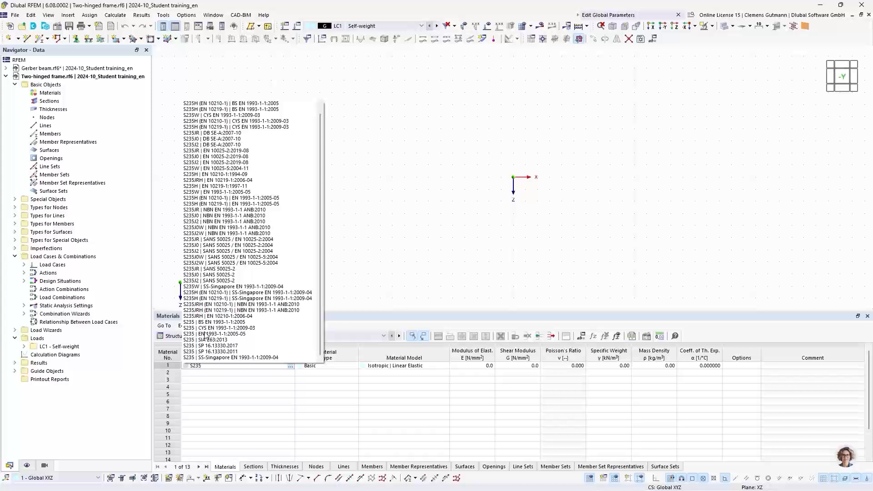
click(205, 335)
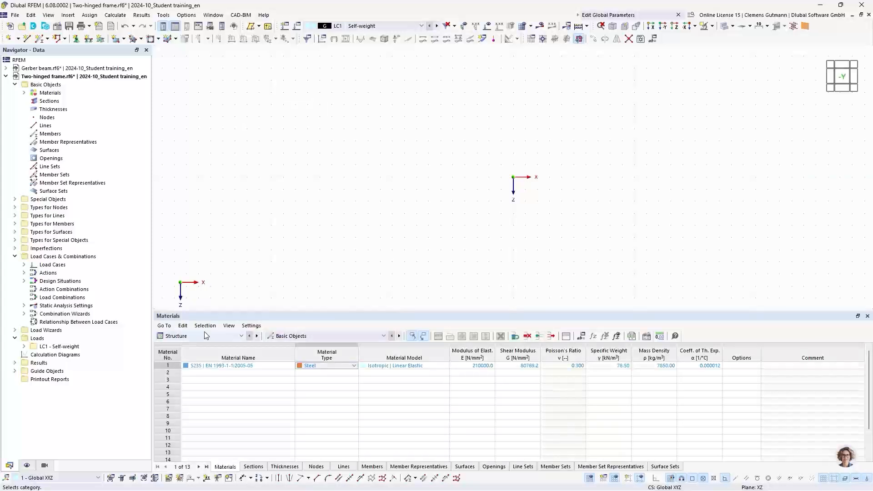
Define the first section as HEB 300 | Euronorm 53-62; DIN 1025-2 | SZS
click(254, 467)
click(193, 366)
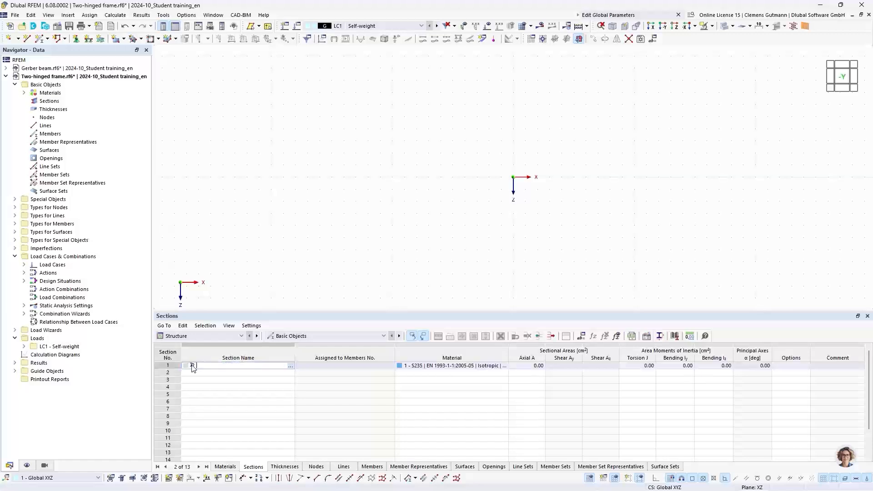
text(H)
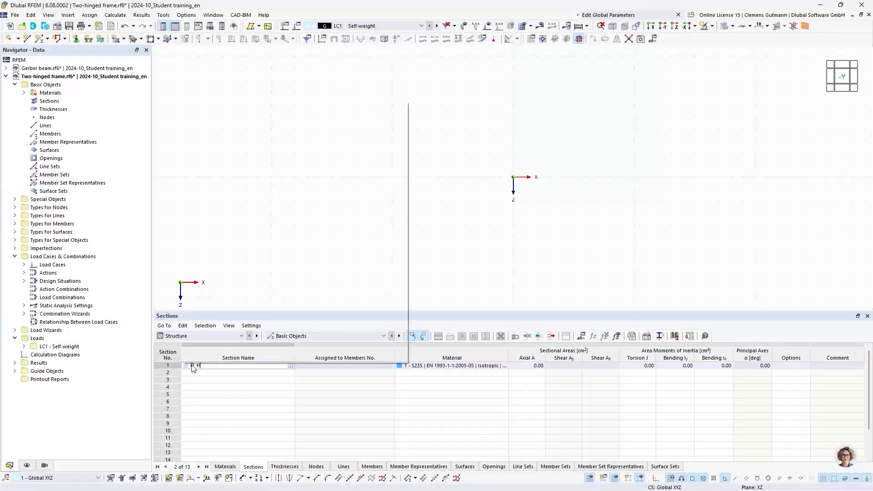
text(EB 30)
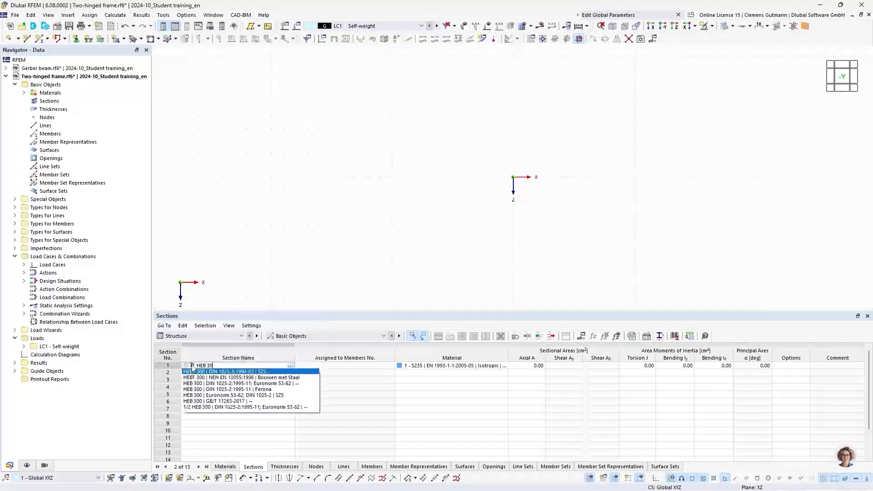
text(0)
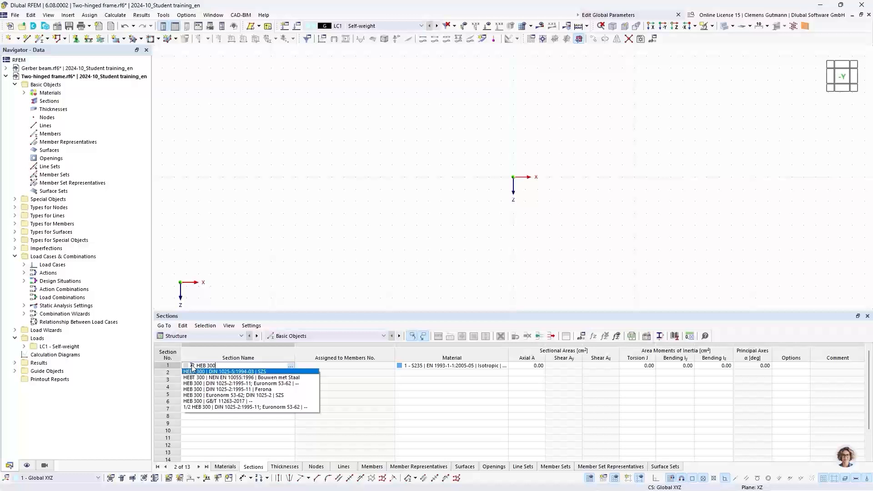
click(217, 396)
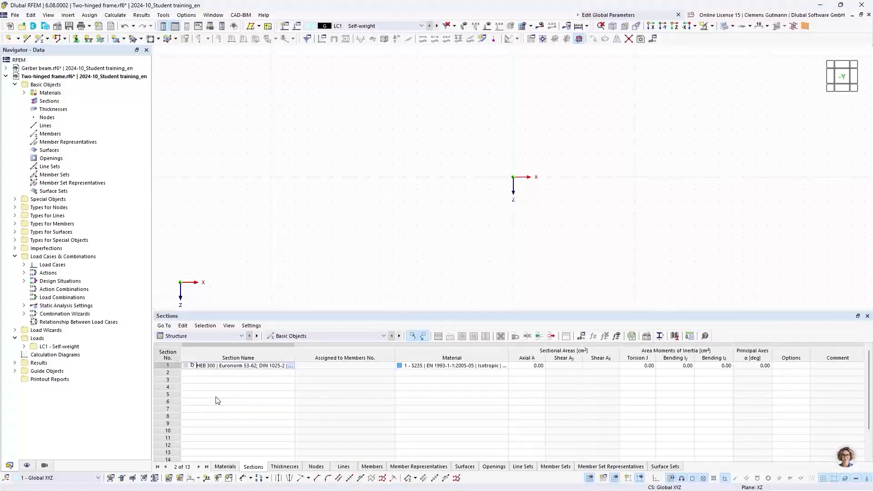
key(Tab)
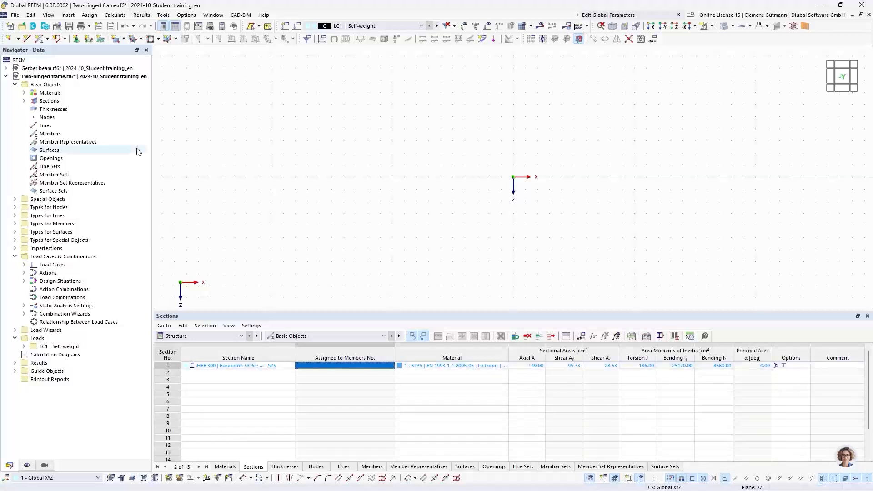
Add a second section as a solid round bar, ROUND 30/H, with a diameter of 30 mm in S235
right_click(50, 102)
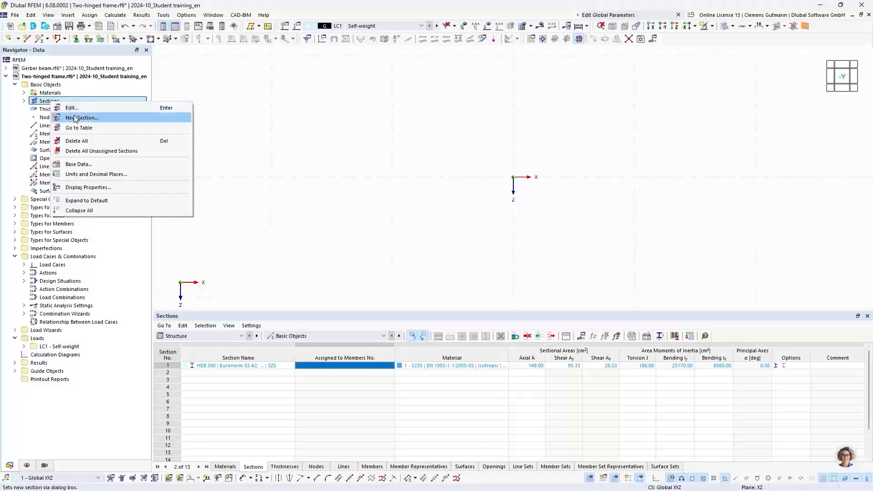
click(76, 119)
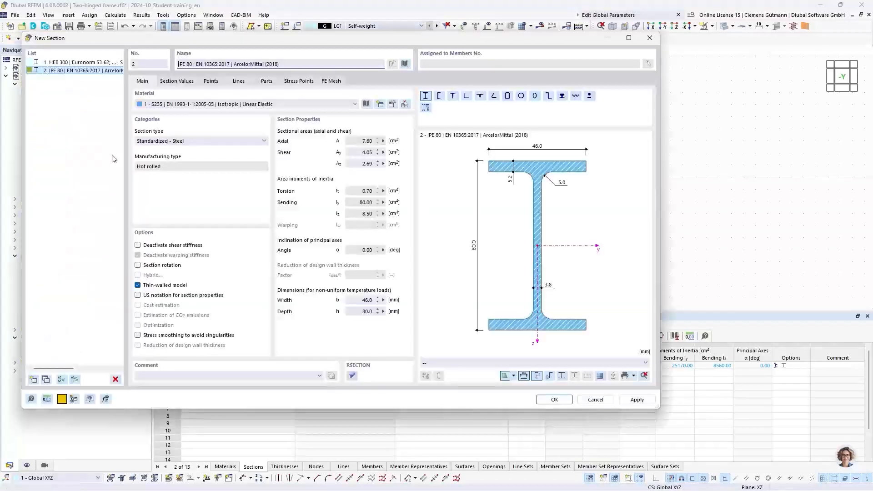
click(405, 64)
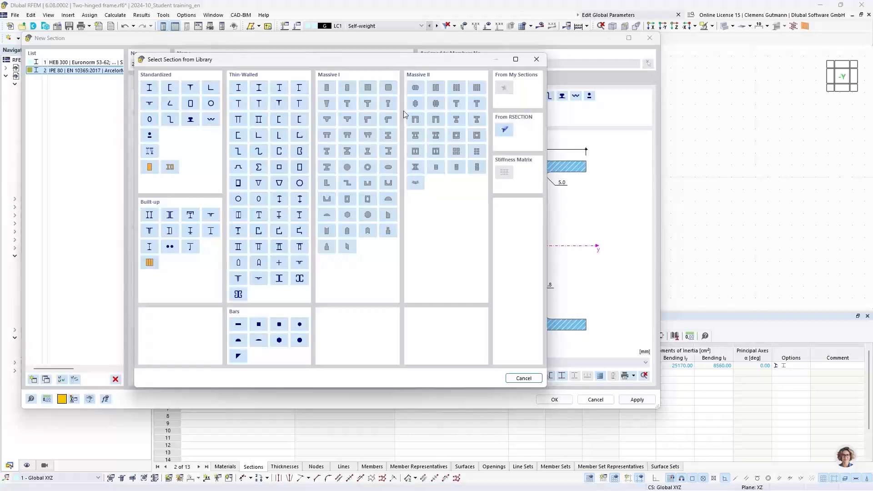
click(300, 325)
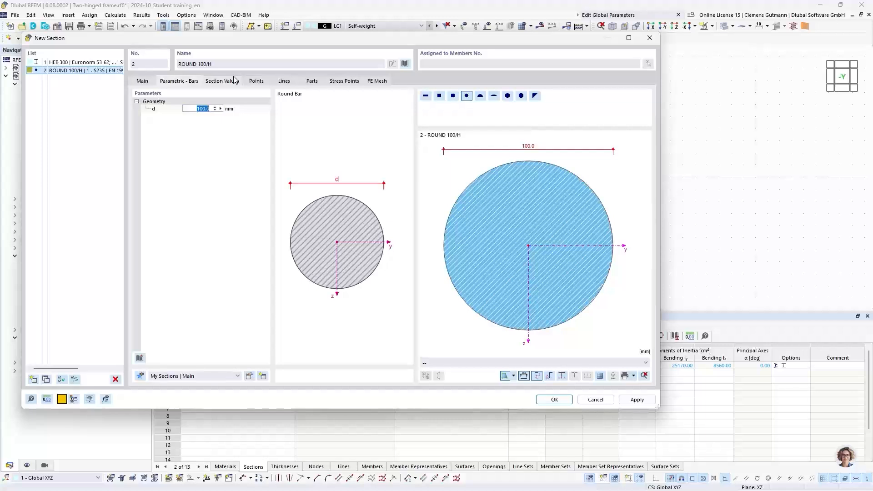
text(30)
key(Return)
click(546, 400)
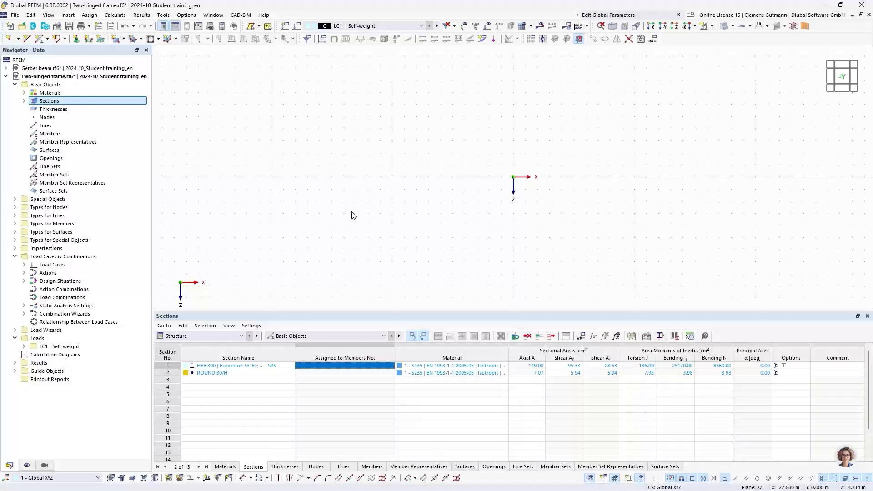
Draw continuous HEB 300 beam members in the XZ plane from the origin to X 0, Z -5 m and on to X 5, Z -8 m
middle_drag(577, 179, 353, 223)
click(48, 40)
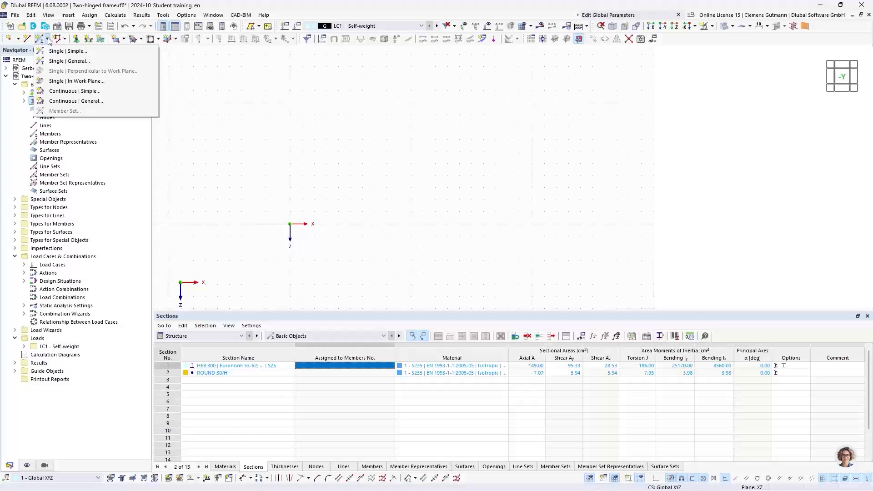
click(82, 91)
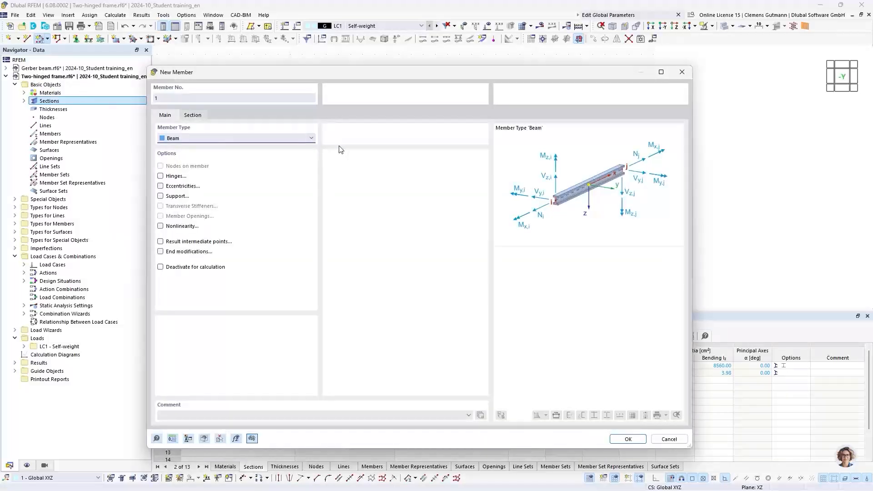
click(628, 440)
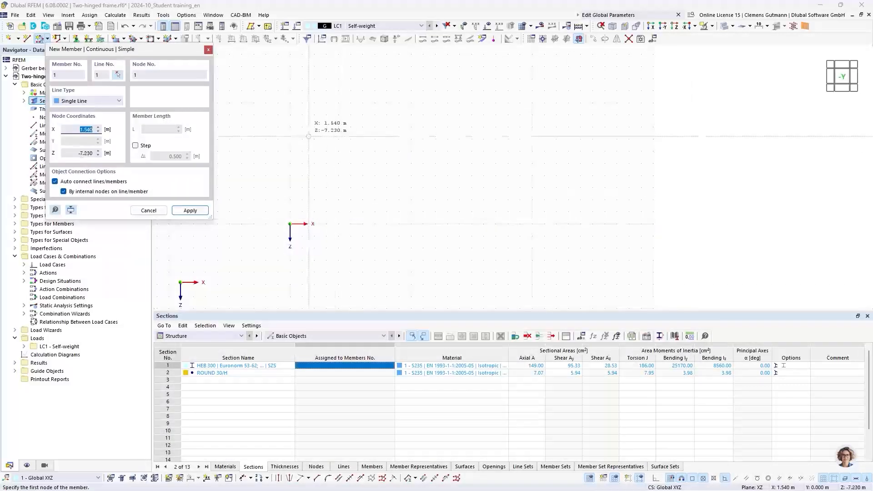
middle_drag(309, 135, 372, 172)
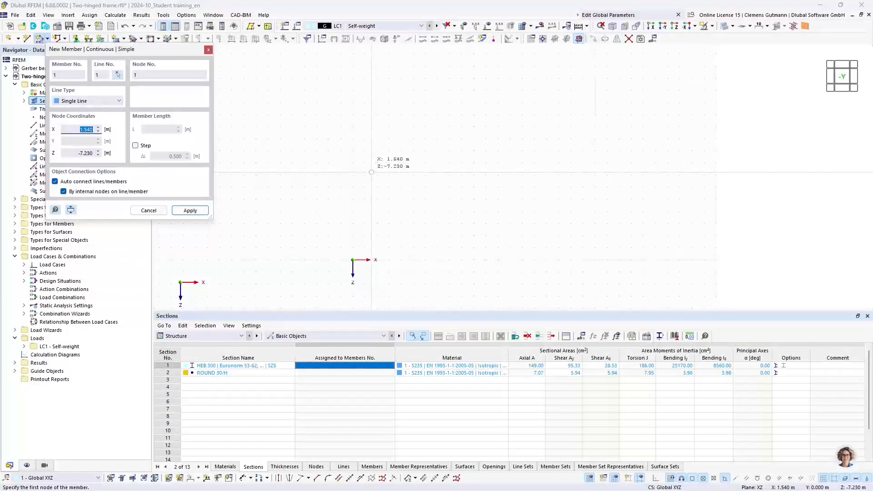
click(352, 260)
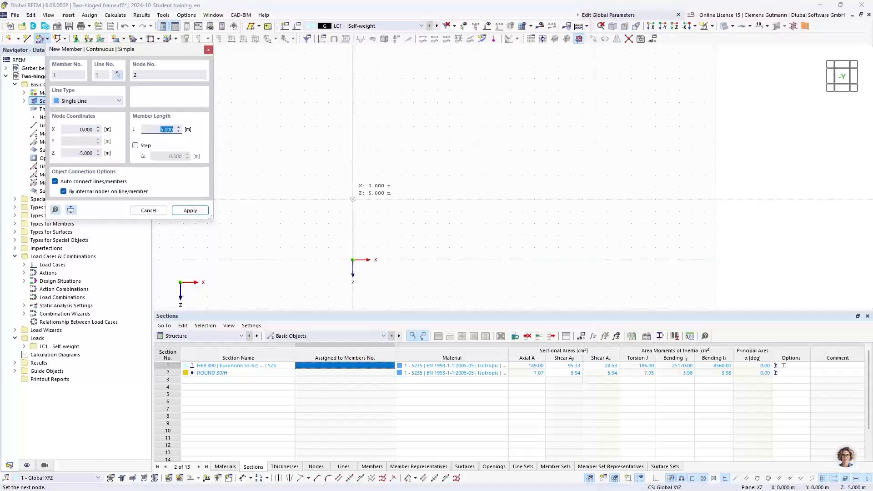
click(352, 199)
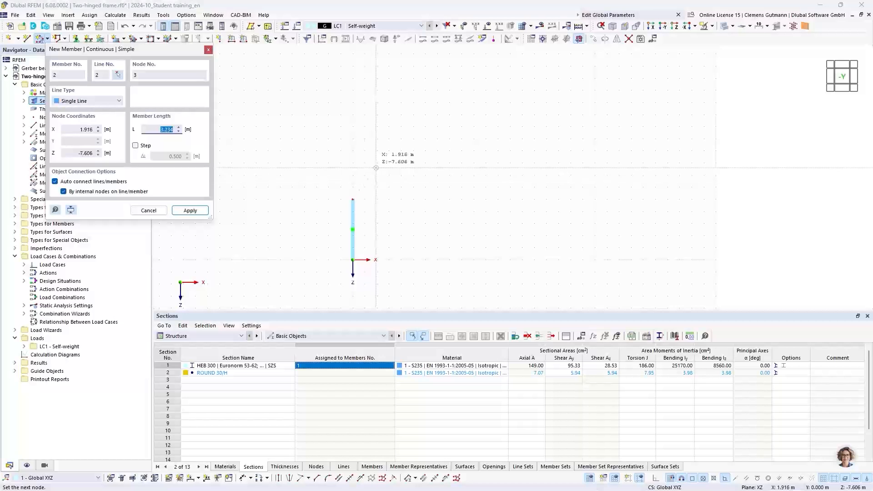
click(412, 162)
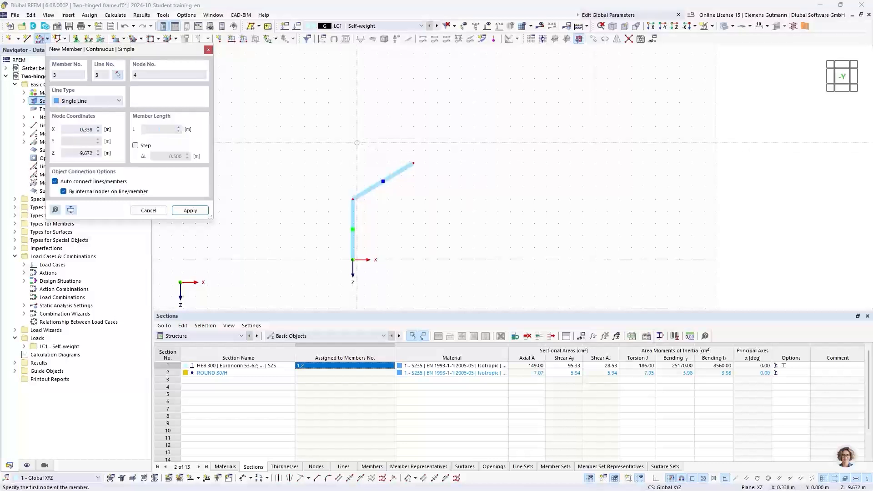
key(Escape)
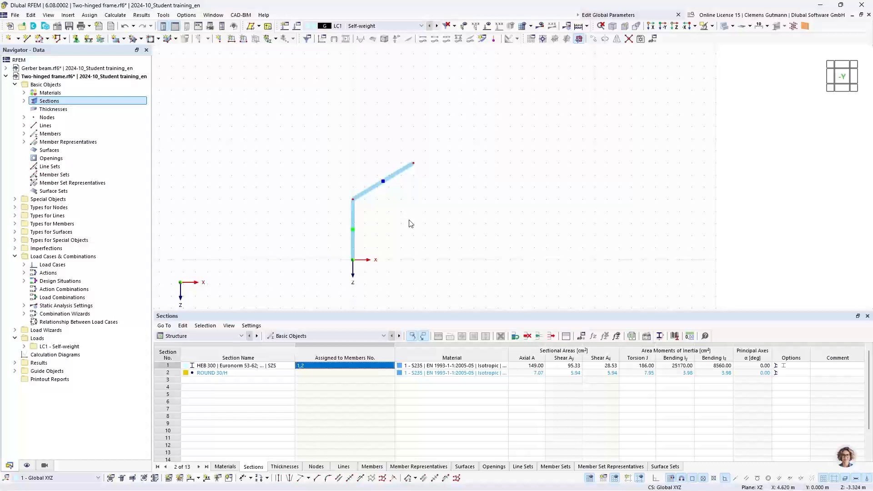
Mirror a copy of the column and rafter about the YZ plane through the rafter's upper end node at X 5 m, Z -8 m
middle_drag(408, 220, 371, 199)
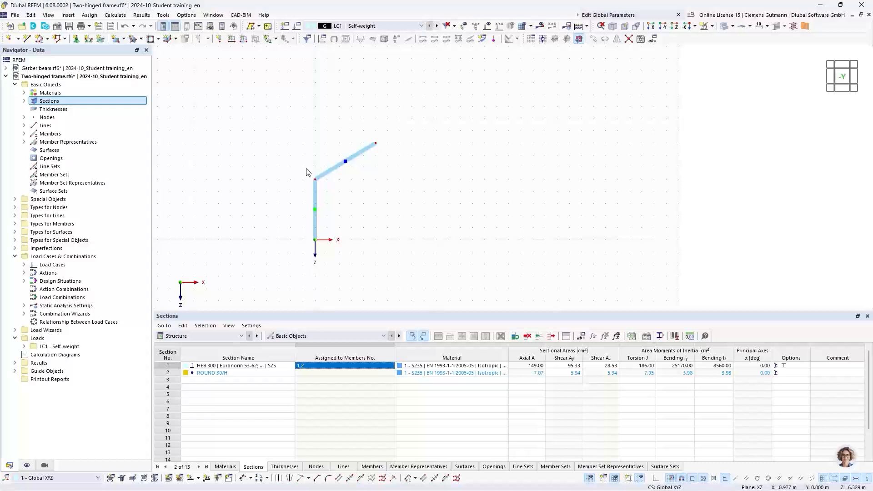
drag(279, 116, 403, 273)
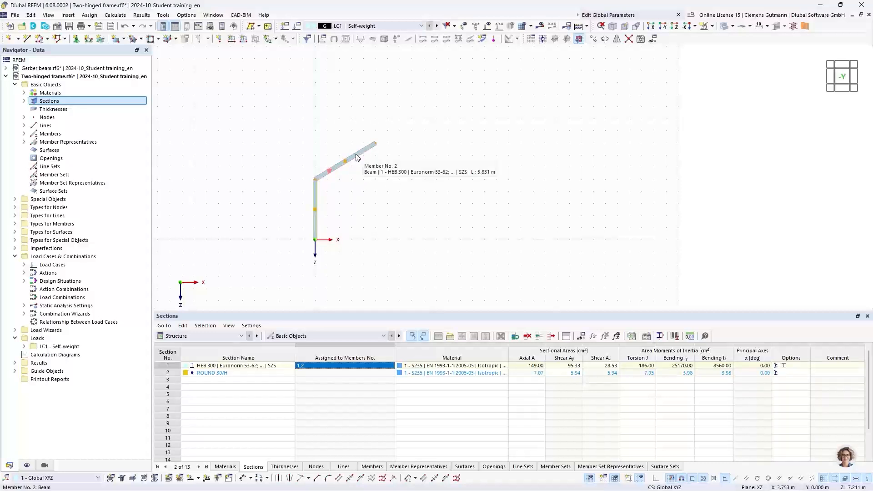
drag(267, 102, 420, 278)
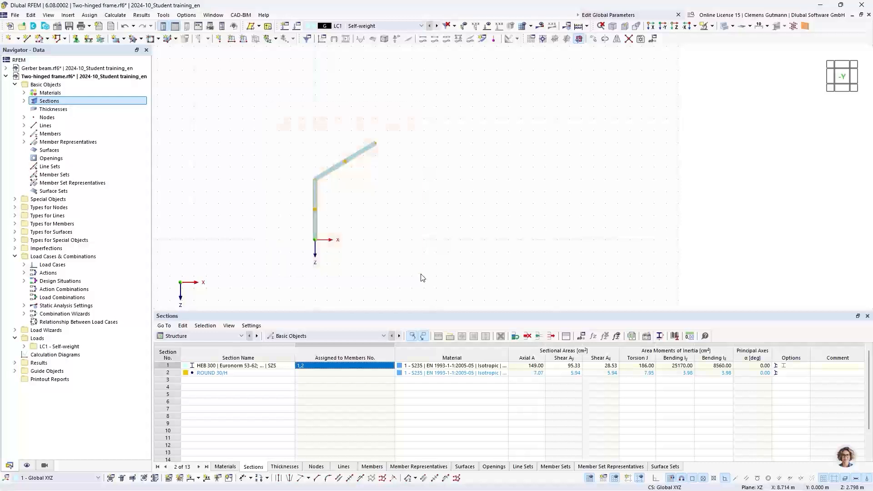
right_click(360, 157)
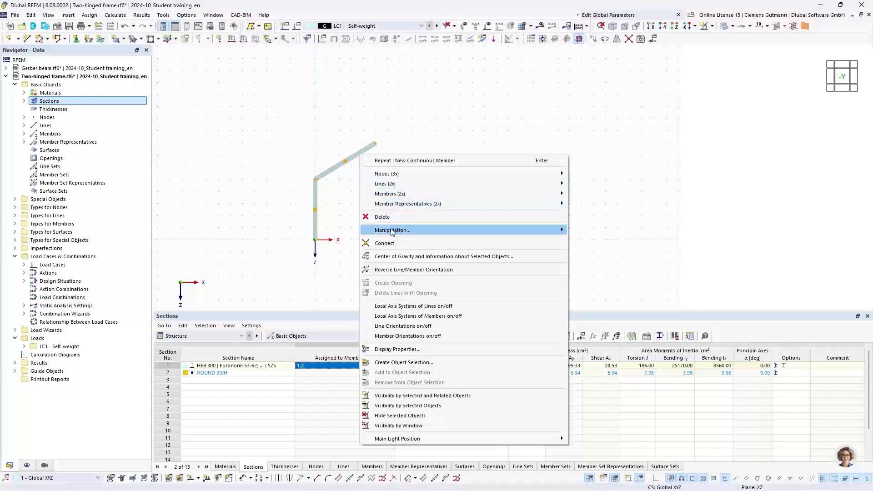
mouse_move(392, 231)
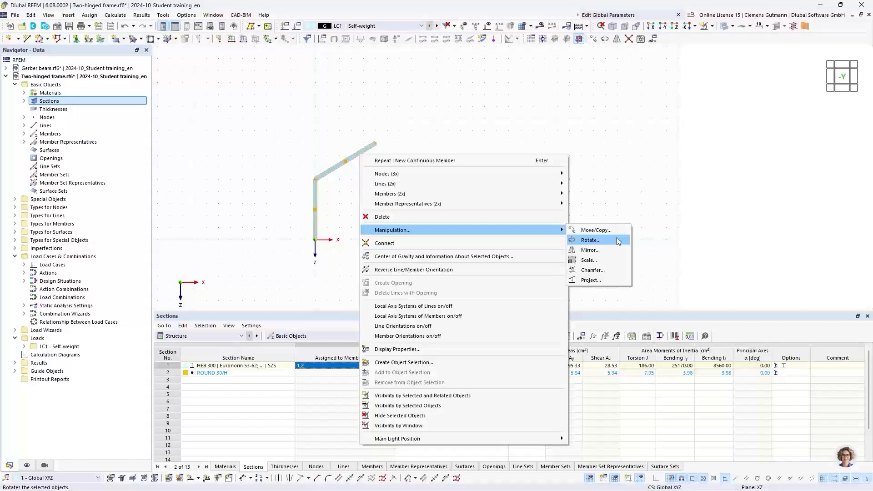
click(595, 251)
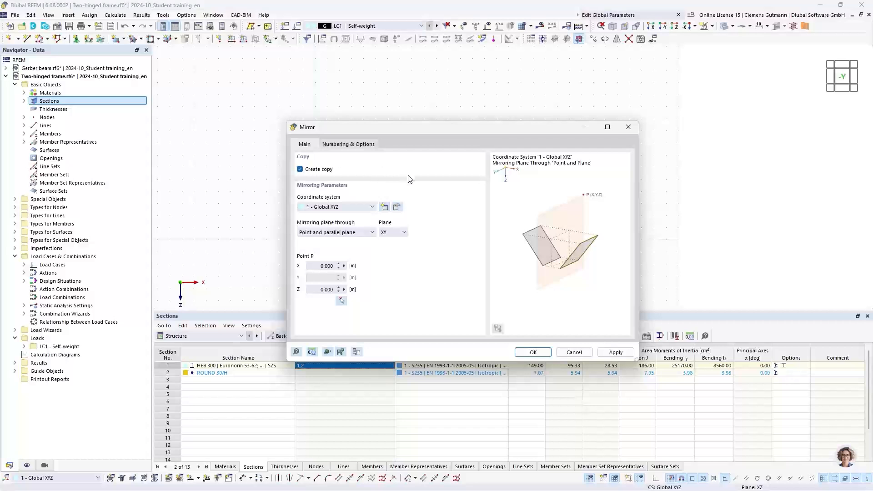
click(394, 235)
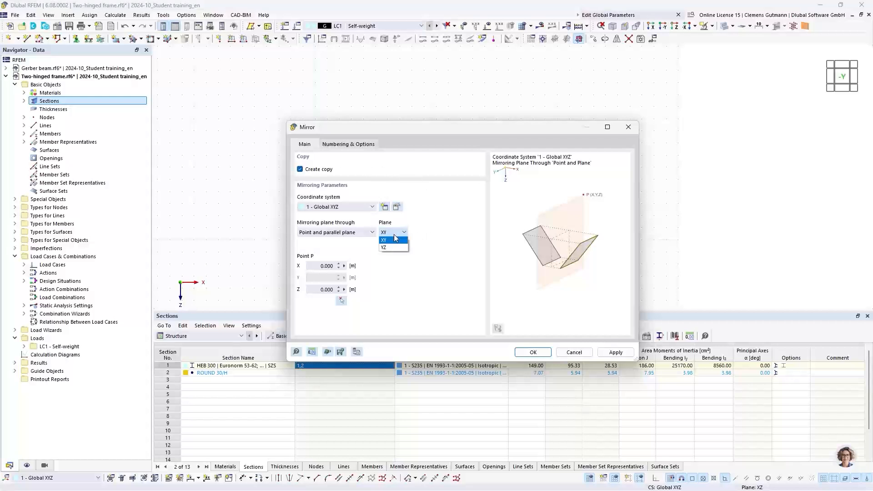
click(391, 248)
click(342, 302)
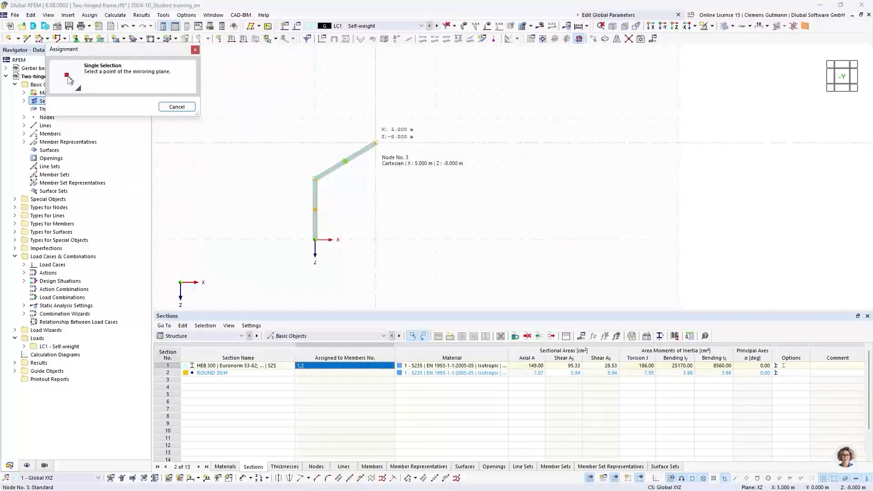
click(376, 143)
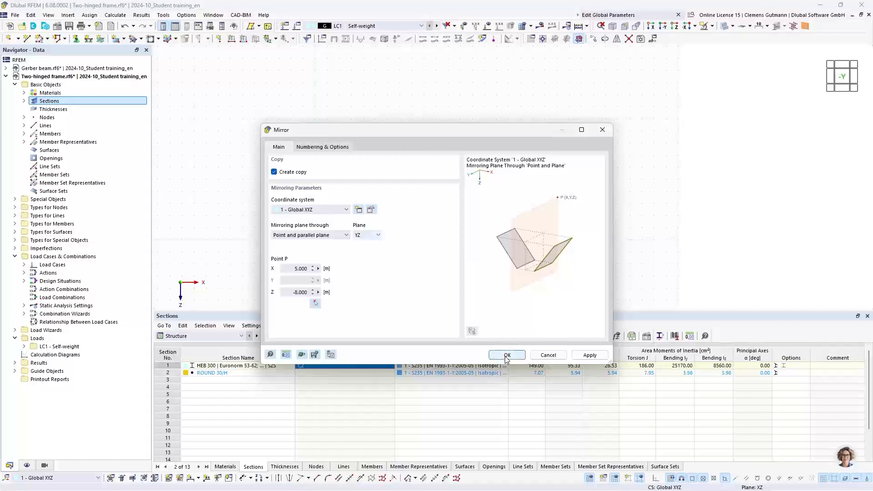
click(506, 355)
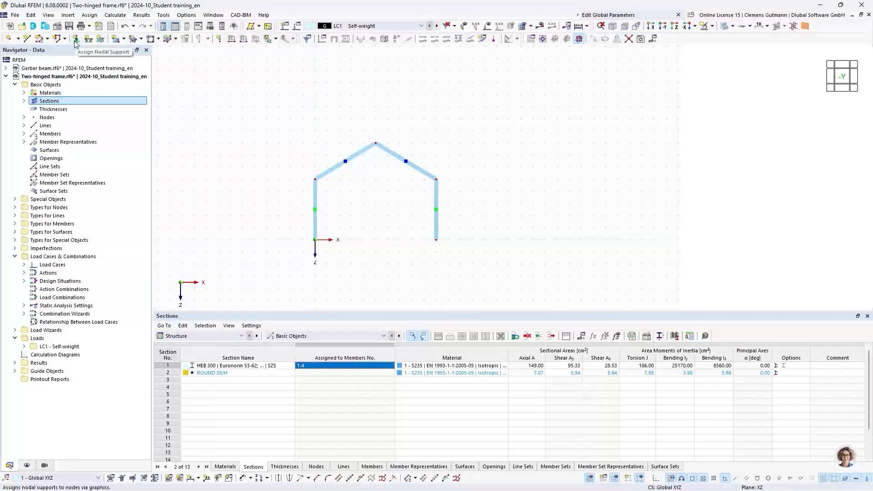
Draw a single horizontal beam member with section ROUND 30/H between the two eaves nodes at Z -5 m
click(47, 39)
click(52, 51)
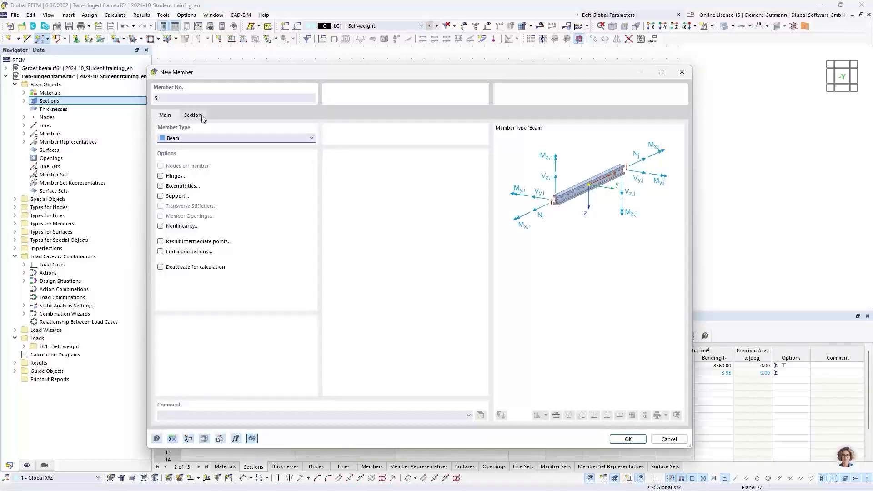
click(201, 116)
click(220, 342)
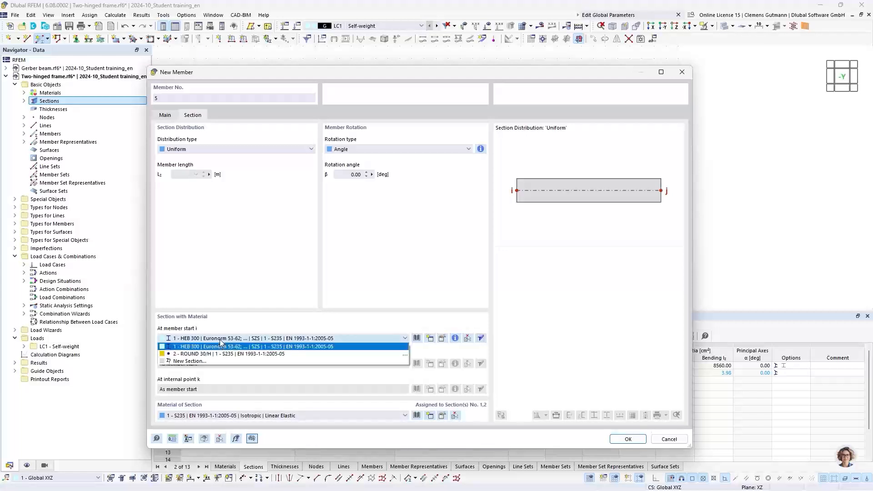
click(232, 352)
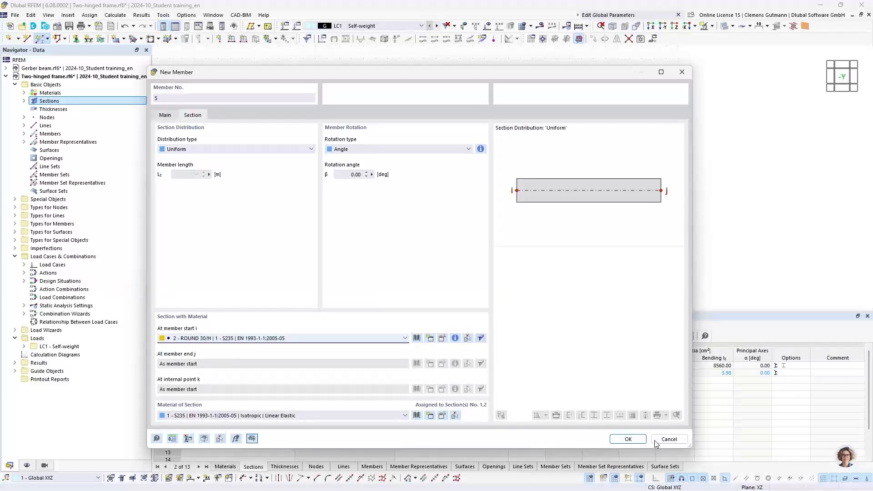
click(628, 440)
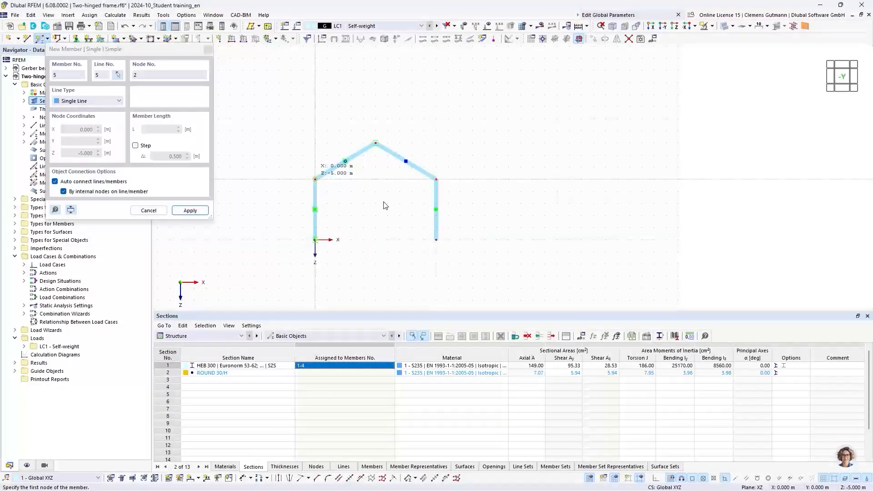
click(315, 179)
click(436, 180)
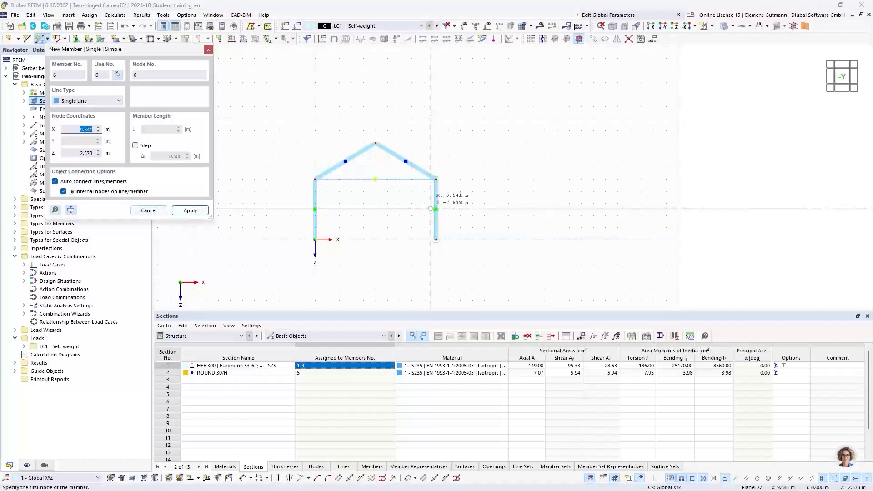
key(Escape)
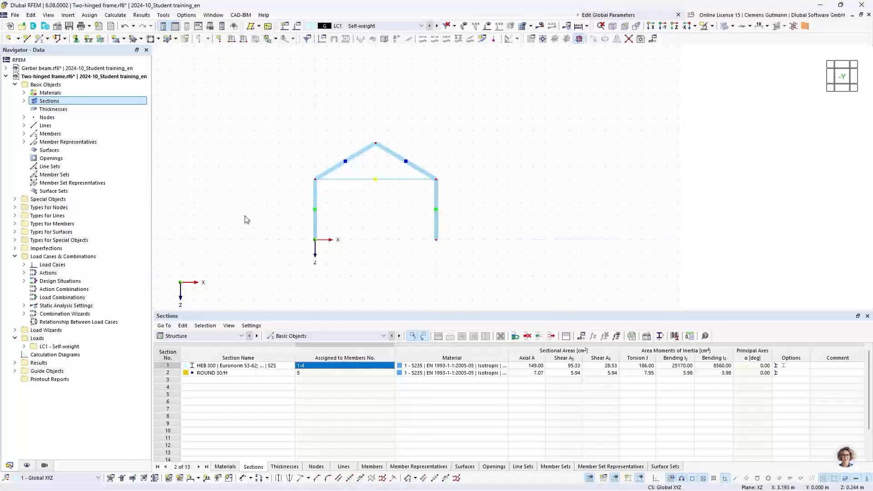
Assign the Hinged nodal support to the base nodes of both columns
click(15, 208)
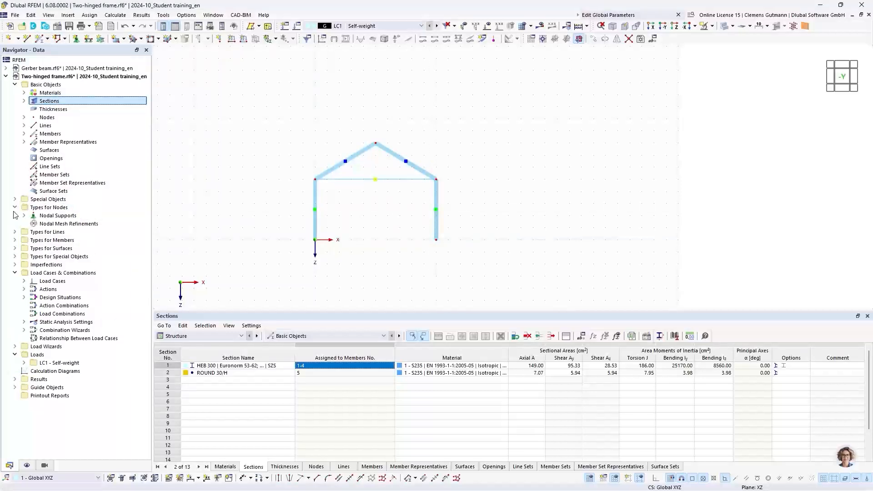
click(77, 39)
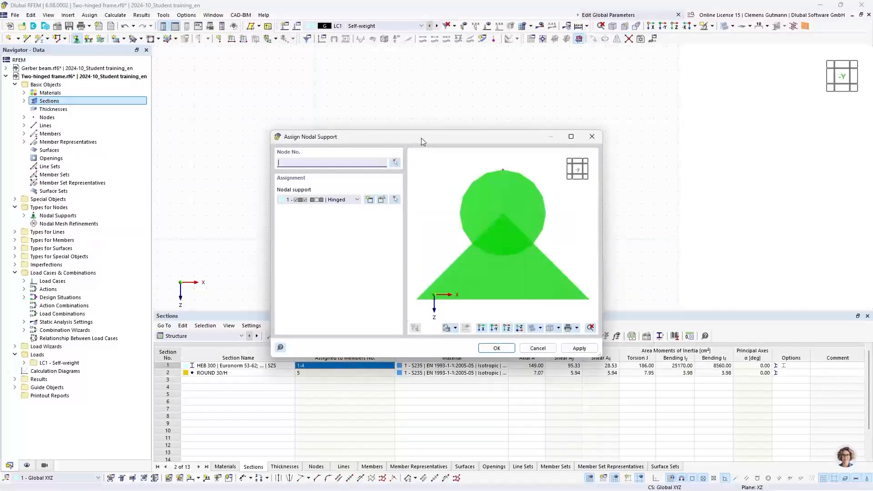
drag(421, 138, 553, 115)
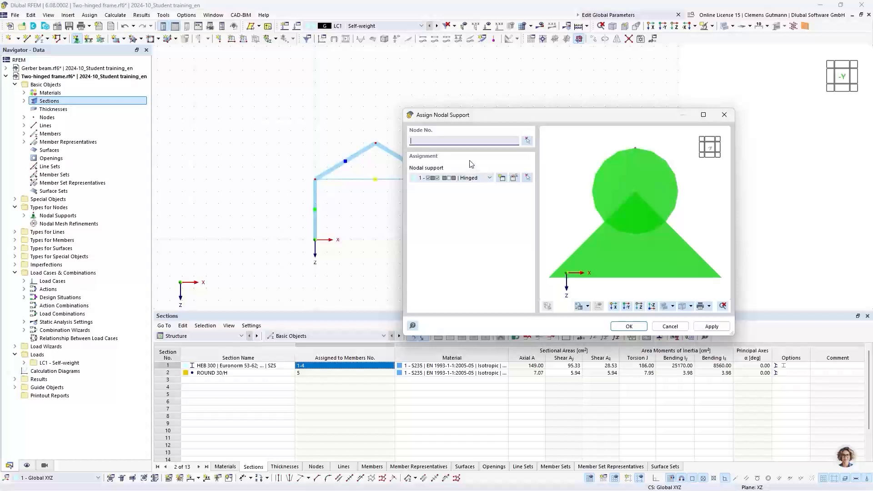
click(439, 180)
click(440, 182)
click(527, 140)
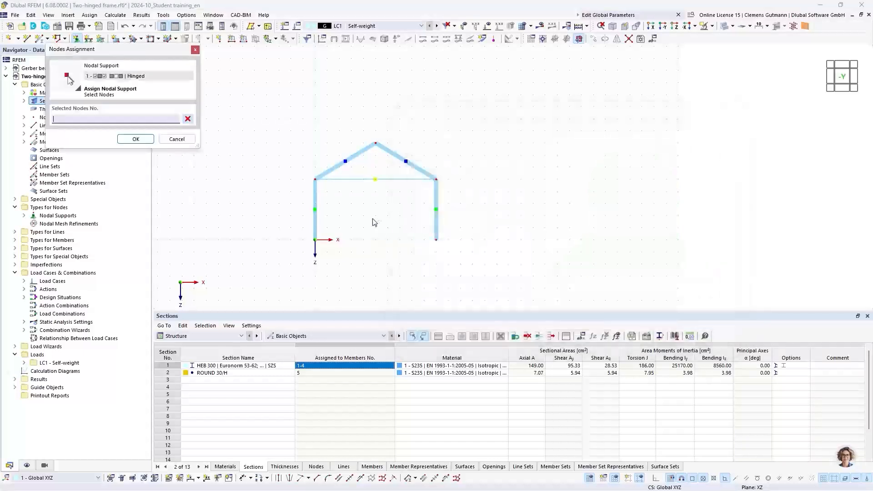
drag(291, 227, 479, 264)
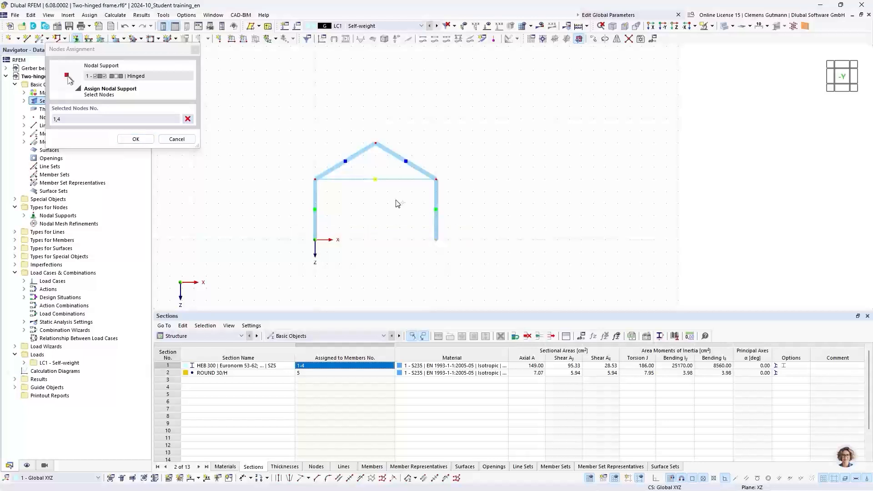
click(136, 139)
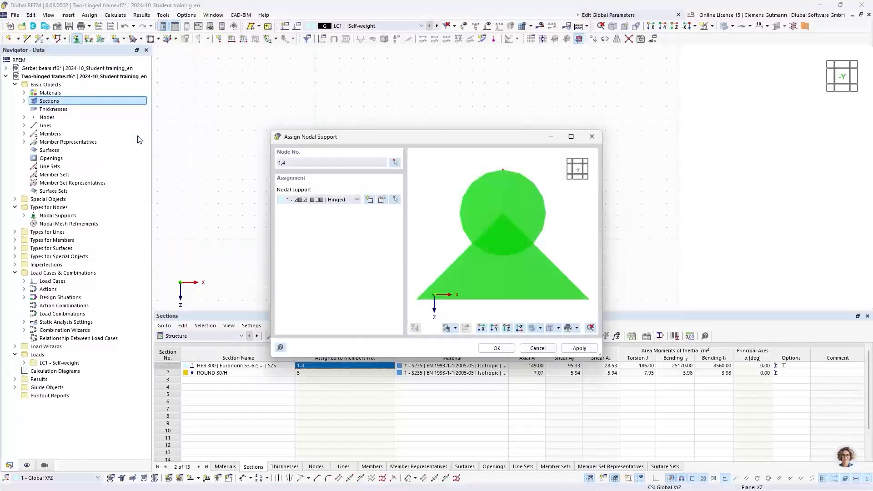
click(497, 349)
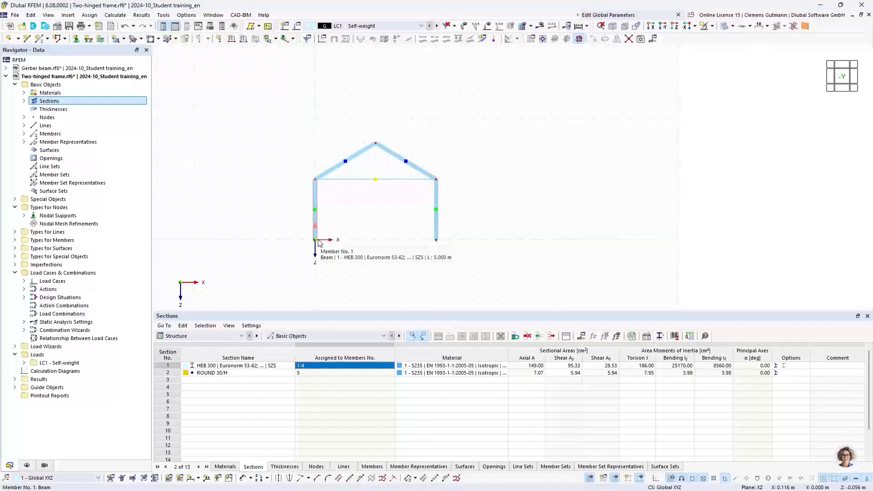
Change the member type of the horizontal ROUND 30/H tie between the eaves to Tension
double_click(355, 185)
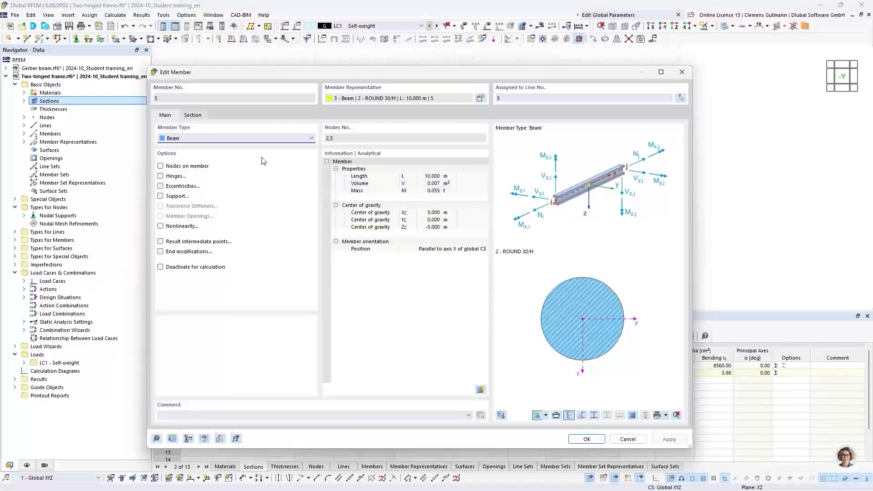
click(202, 143)
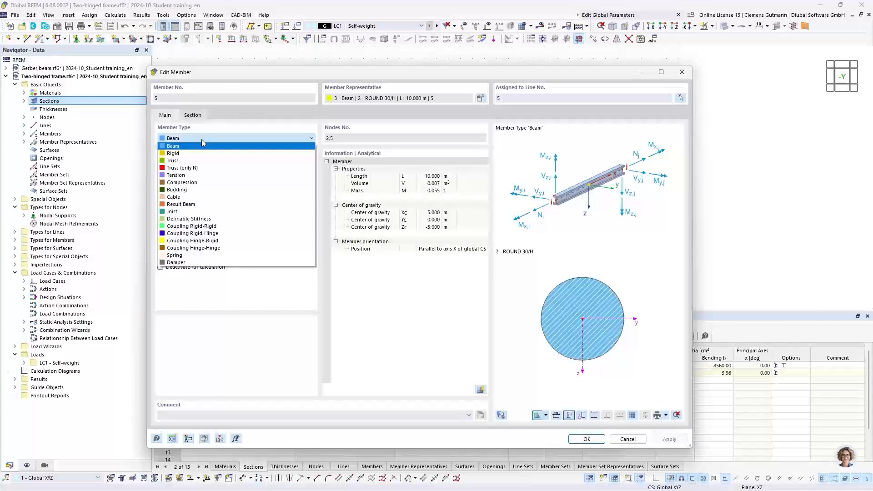
click(184, 175)
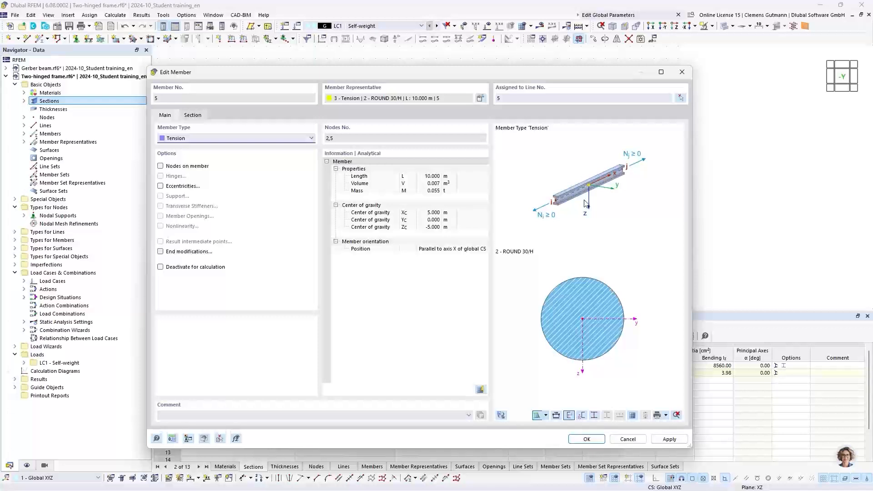
click(589, 439)
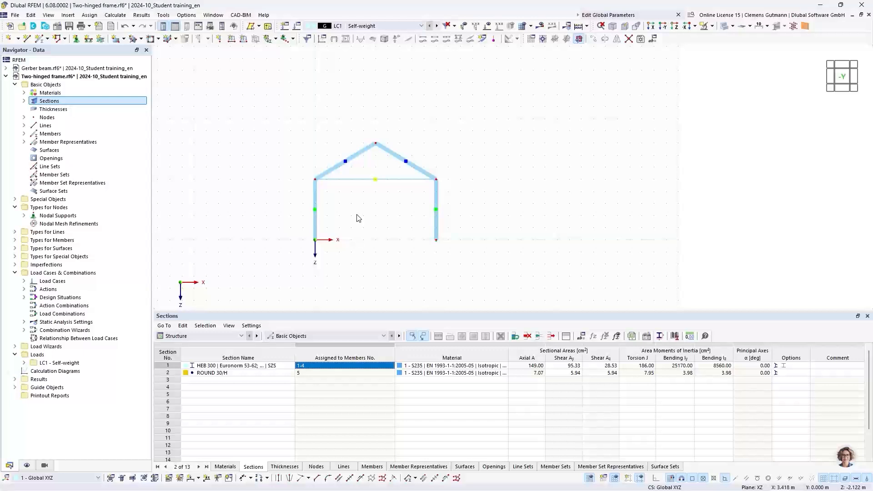
Enlarge the display size of the nodal support symbols at the column bases
scroll(441, 242, up, 1)
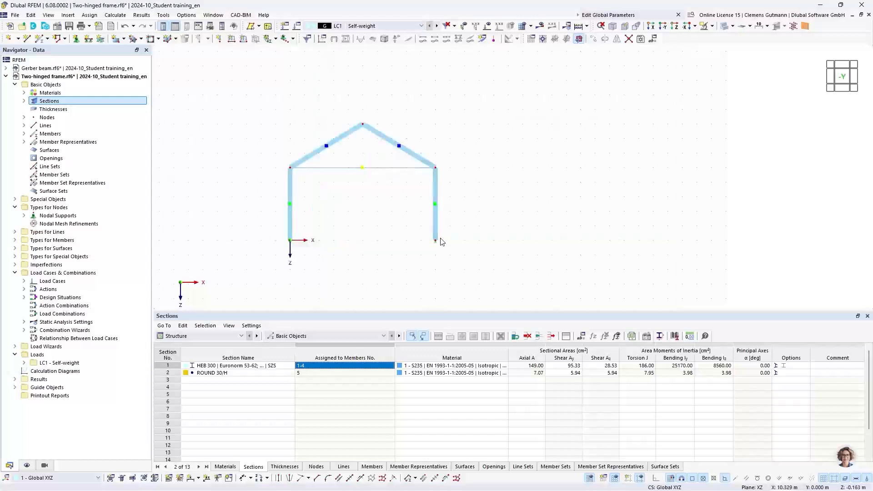
scroll(441, 242, up, 7)
right_click(436, 247)
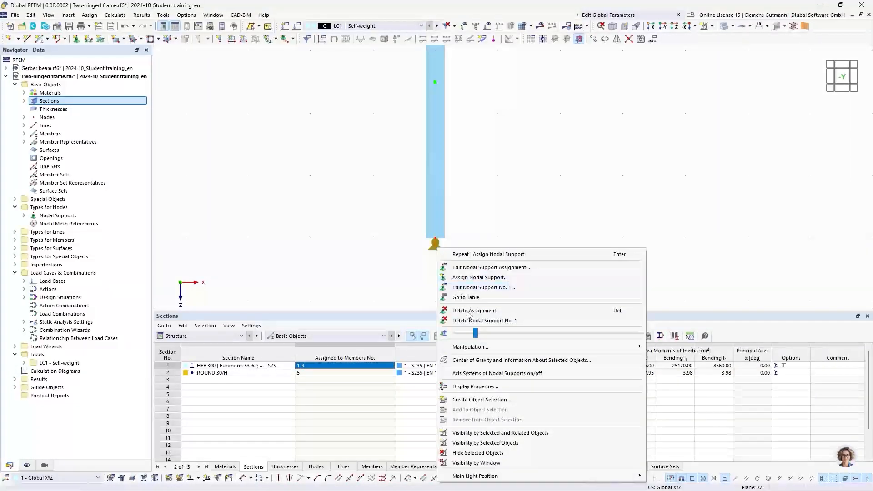
drag(476, 333, 578, 334)
click(353, 244)
scroll(574, 233, down, 5)
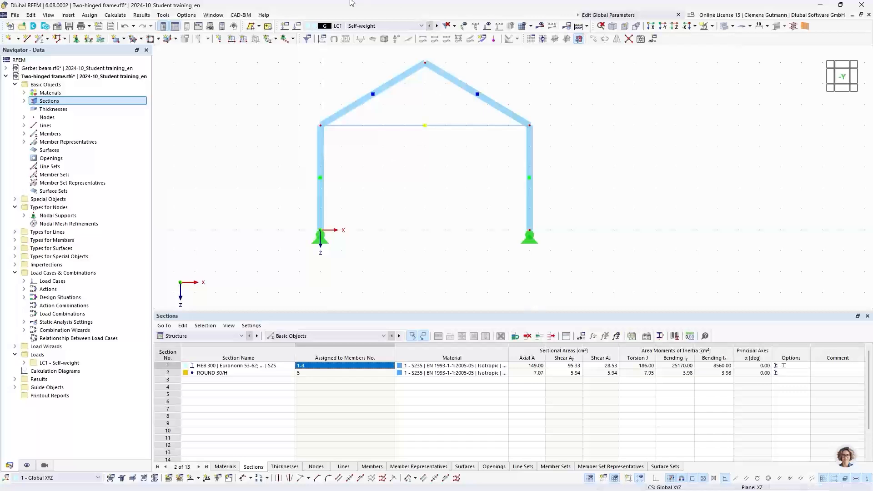
Turn load case LC1 into Snow with self-weight deactivated and action category Snow/Ice loads - H <= 1000 m
click(297, 26)
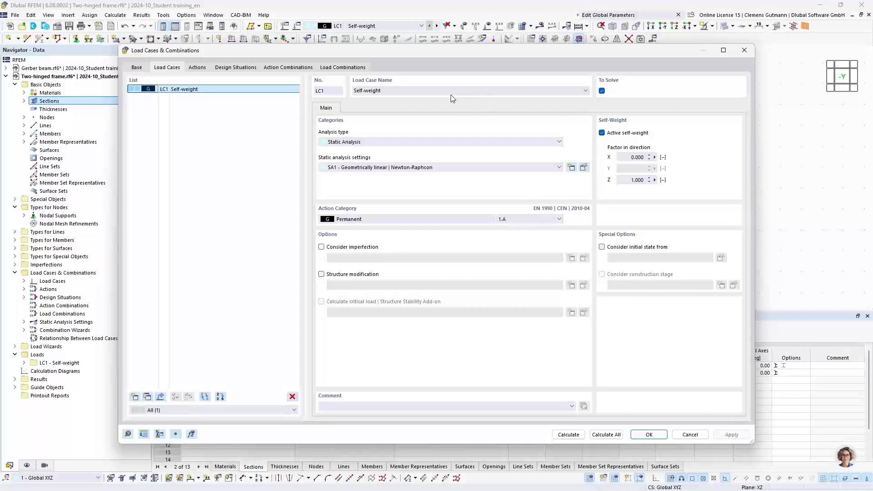
drag(451, 92, 341, 92)
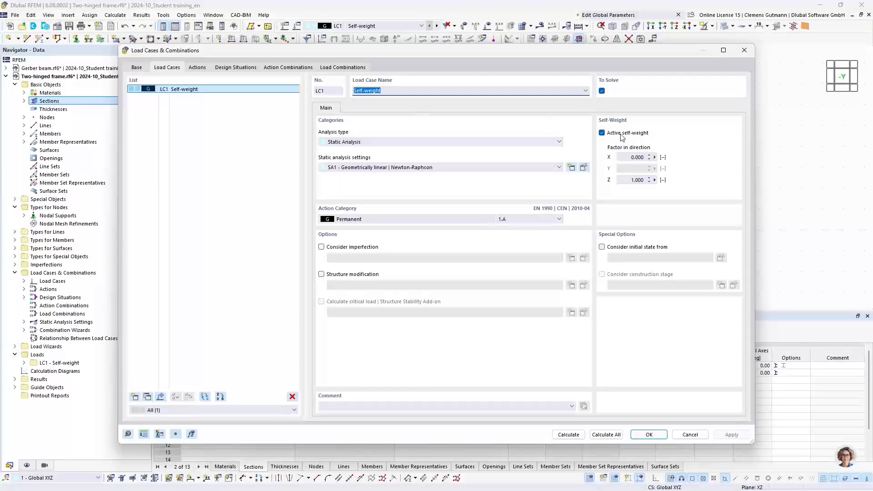
click(602, 133)
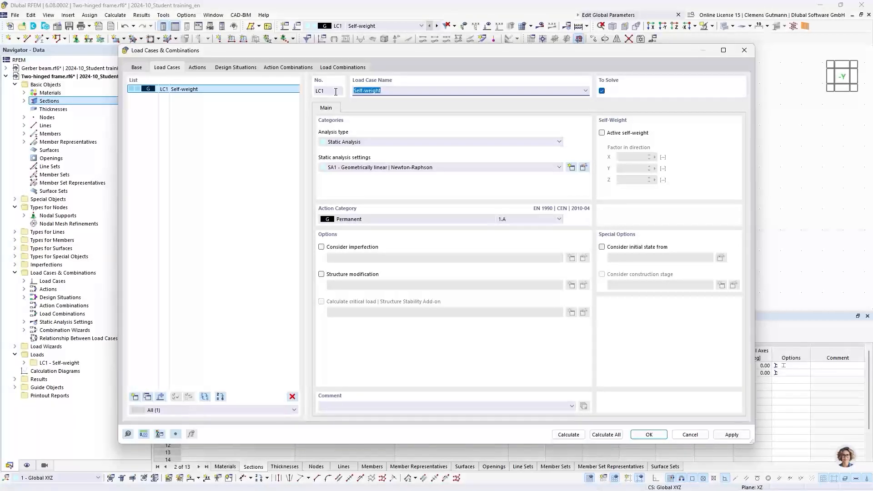
text(Snow)
key(Tab)
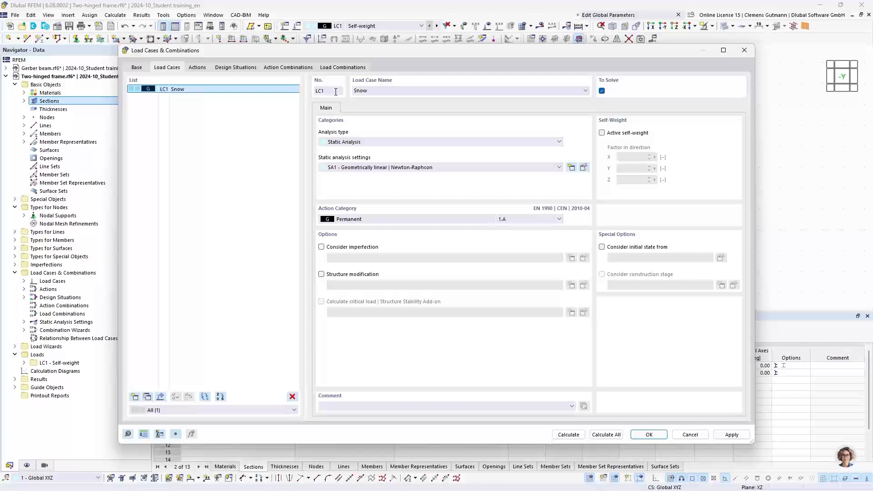
click(356, 220)
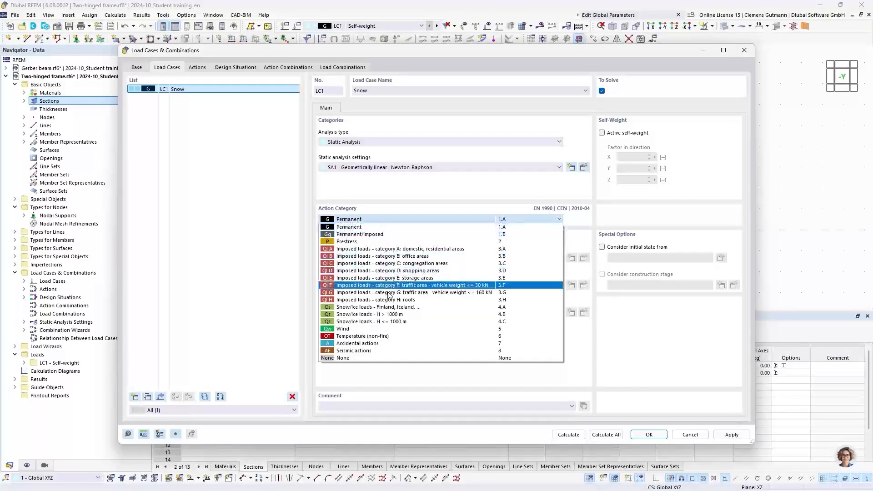
click(370, 322)
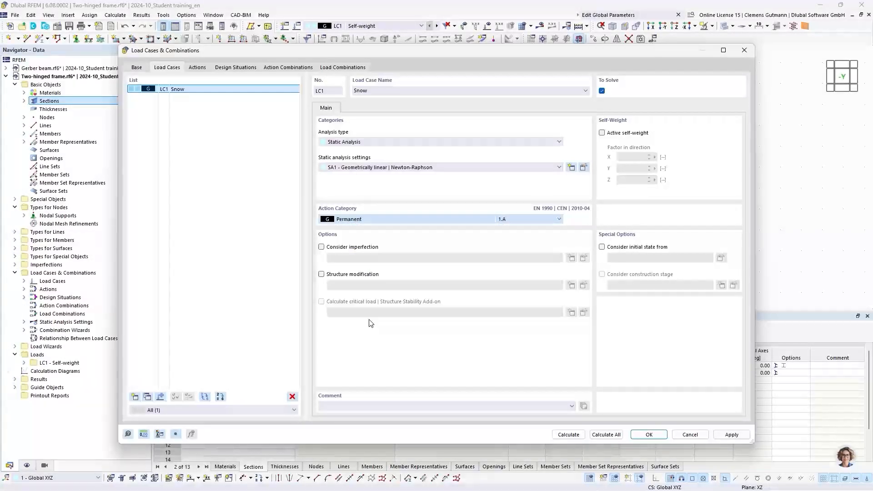
Add load case LC2 named Wind with the action category Wind
click(134, 397)
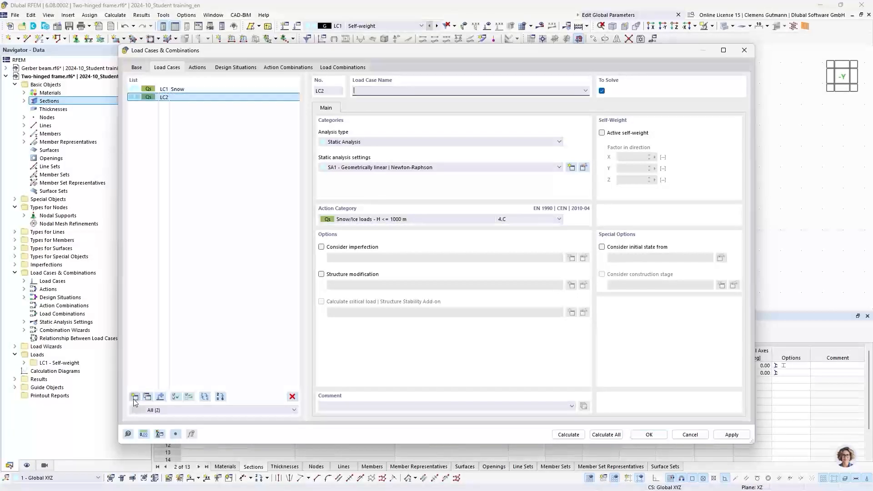
click(360, 220)
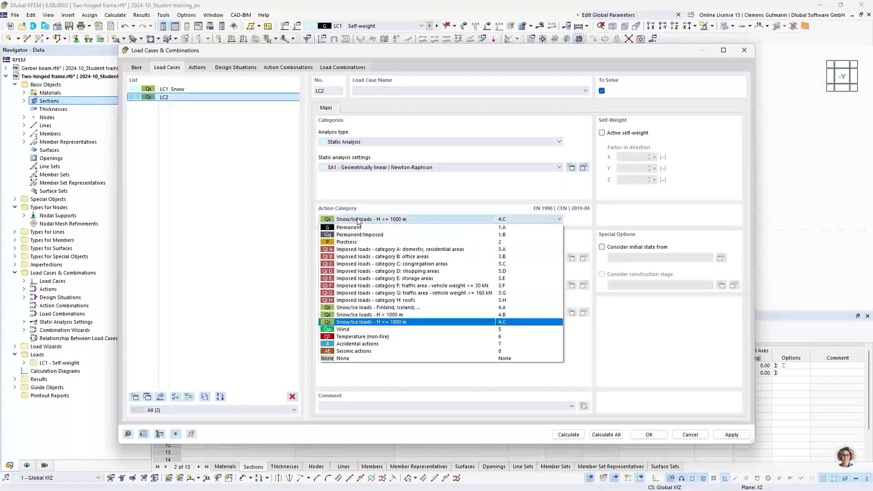
click(348, 330)
click(364, 90)
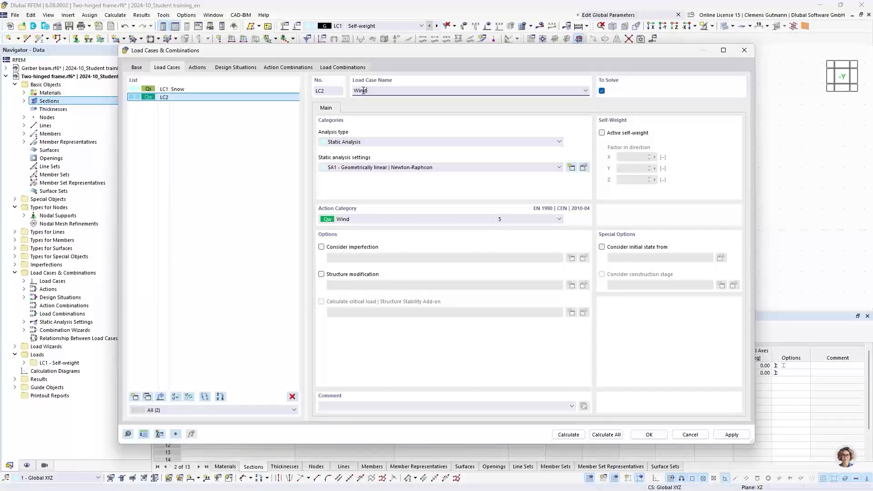
text(Wind)
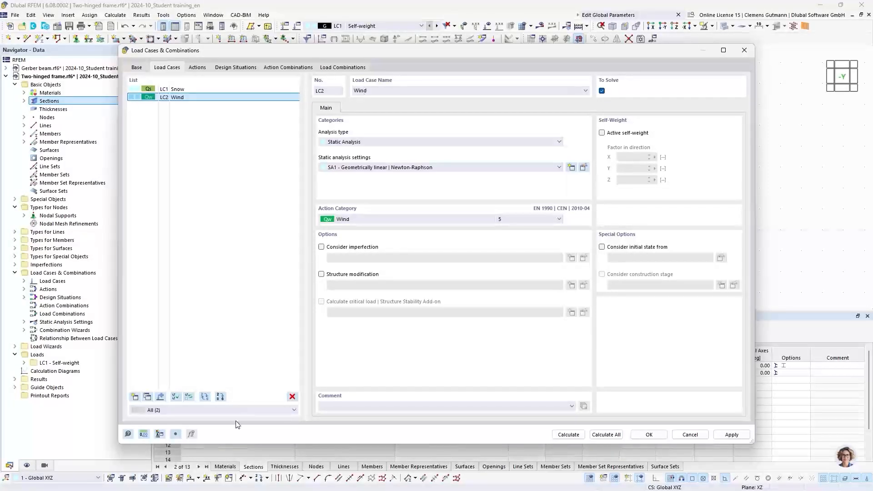
Add load case LC3 named Temperature with the action category Temperature (non-fire)
click(134, 397)
click(342, 221)
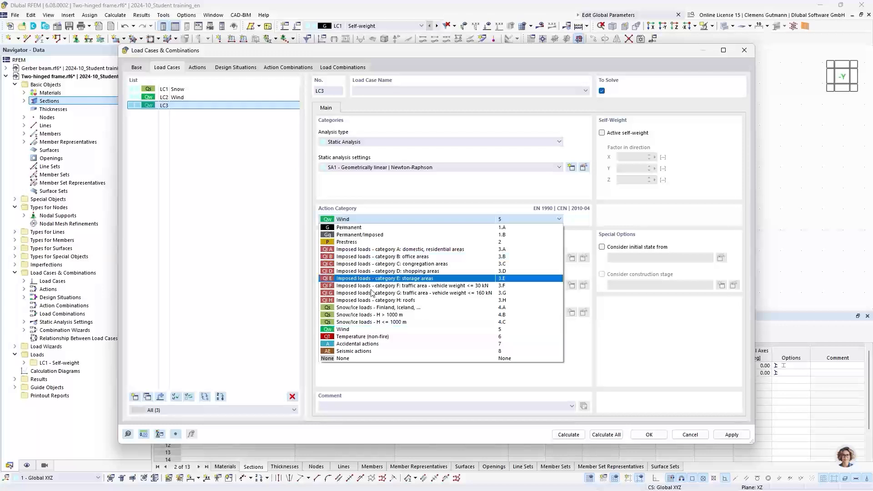
click(367, 338)
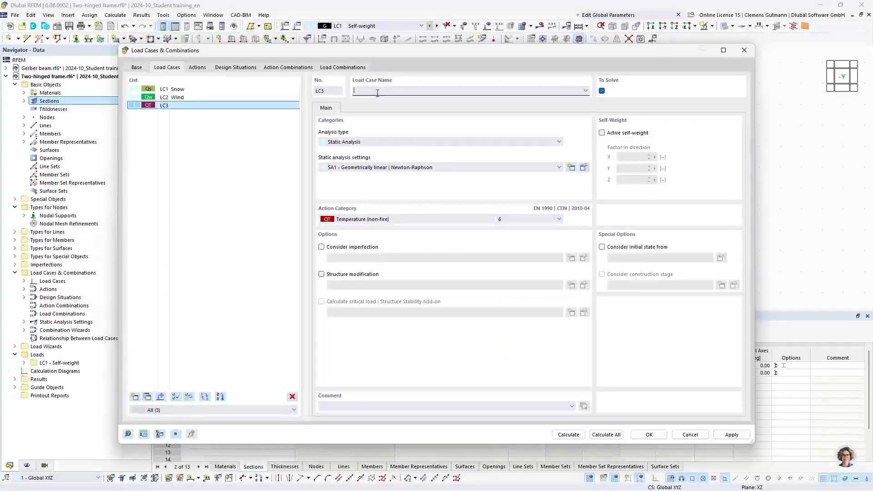
click(378, 93)
text(Temperato)
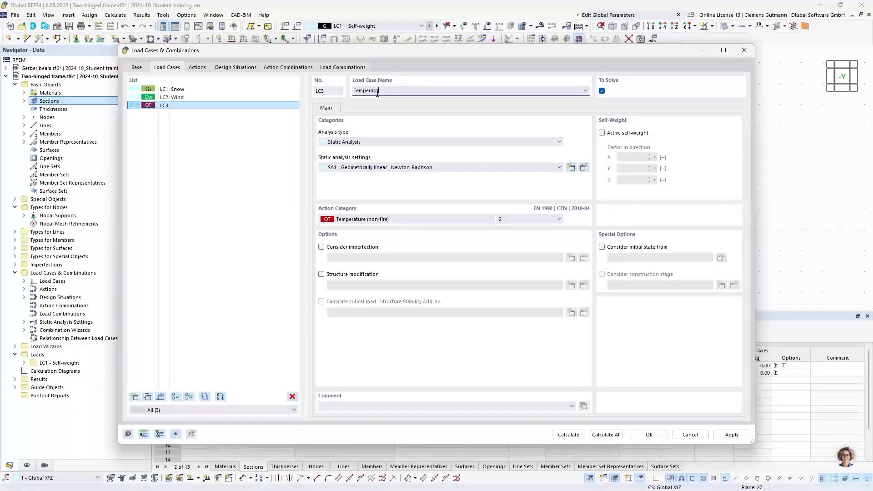
text(ure)
click(440, 133)
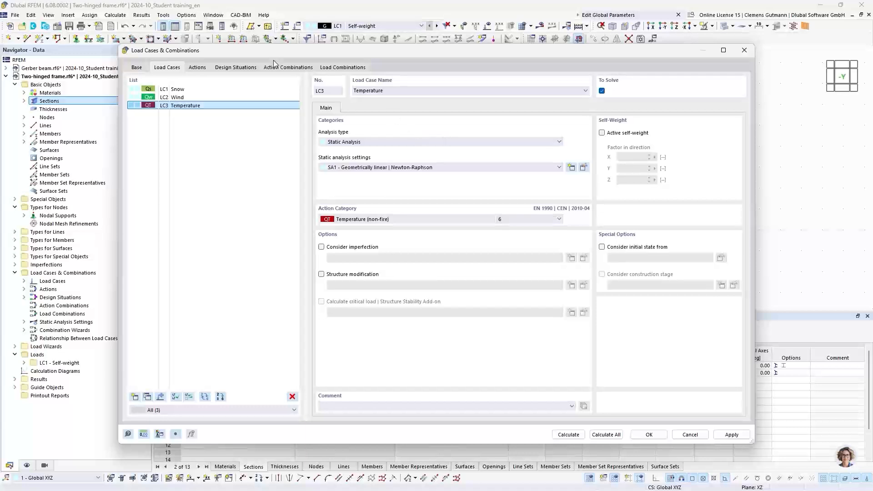
Review the actions, design situations and generated action combinations, checking the SLS - Frequent combinations AC25 to AC27
click(197, 67)
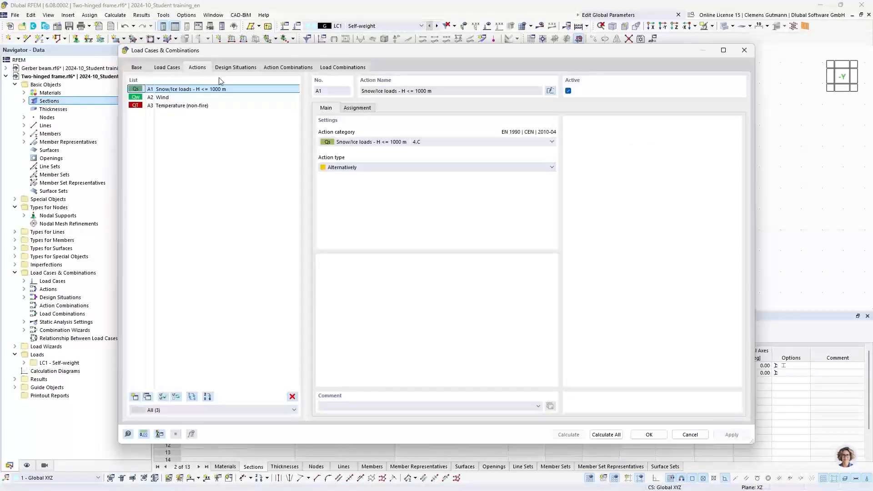
click(231, 68)
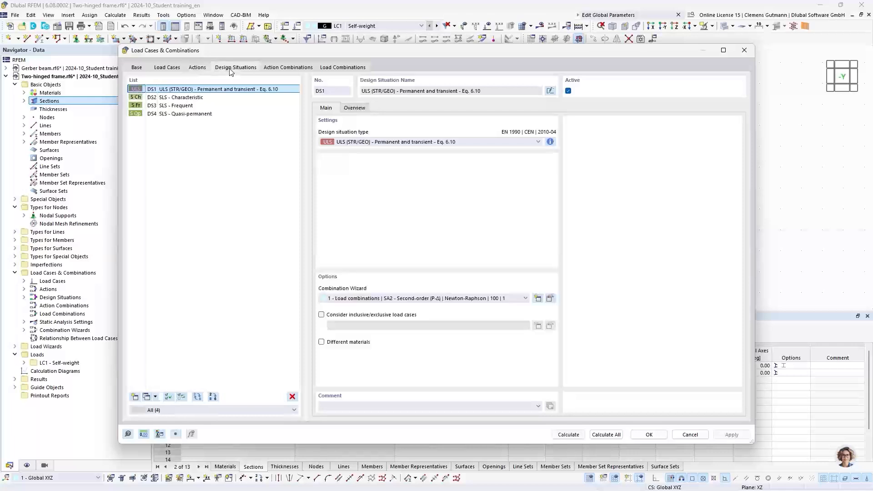
click(295, 71)
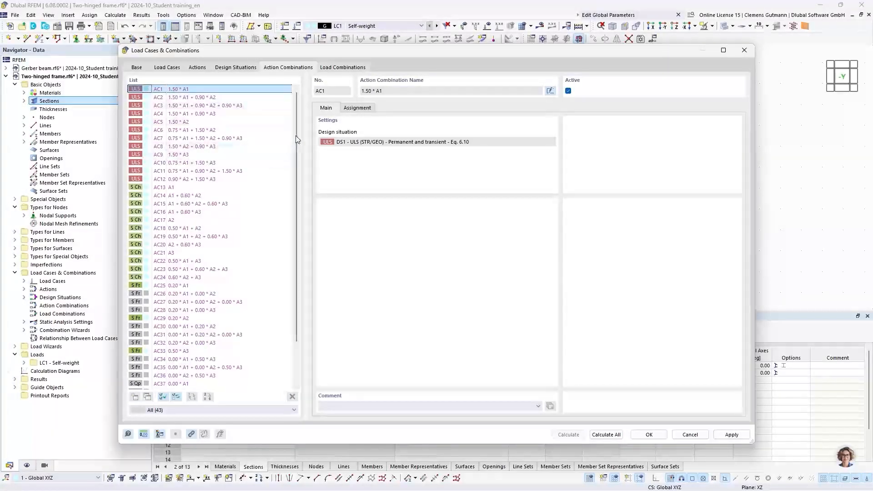
scroll(301, 146, down, 2)
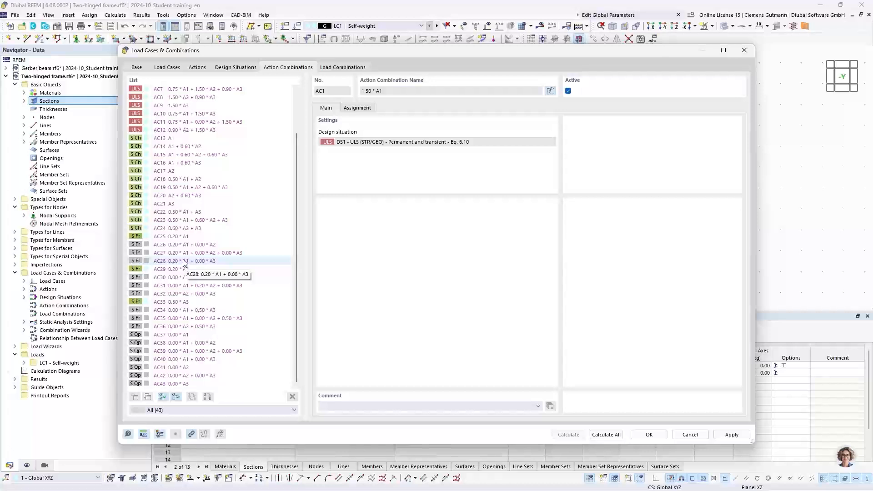
click(153, 237)
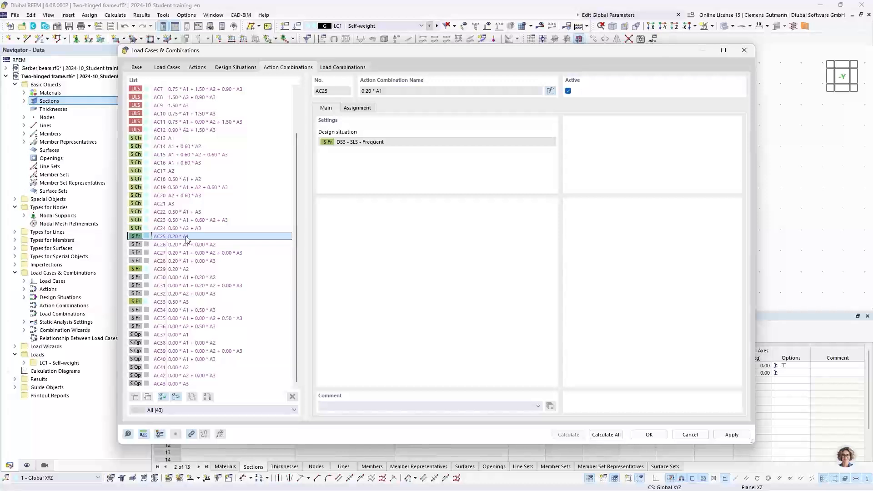
click(156, 246)
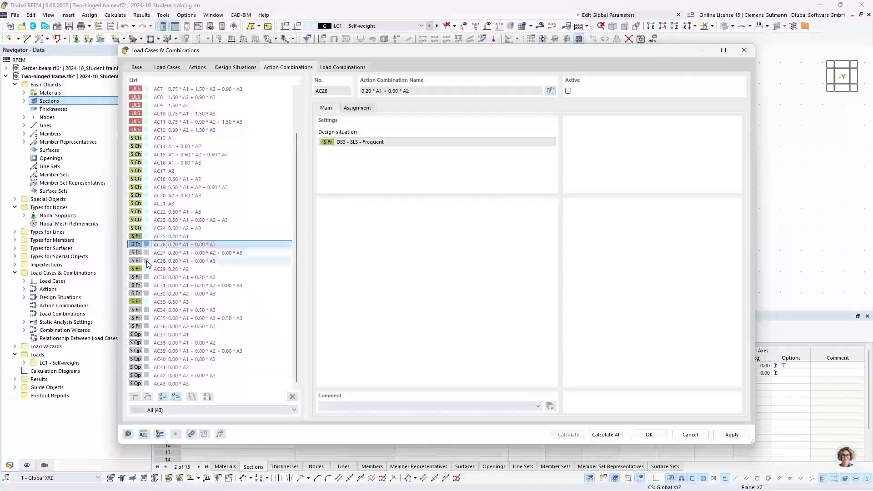
click(156, 257)
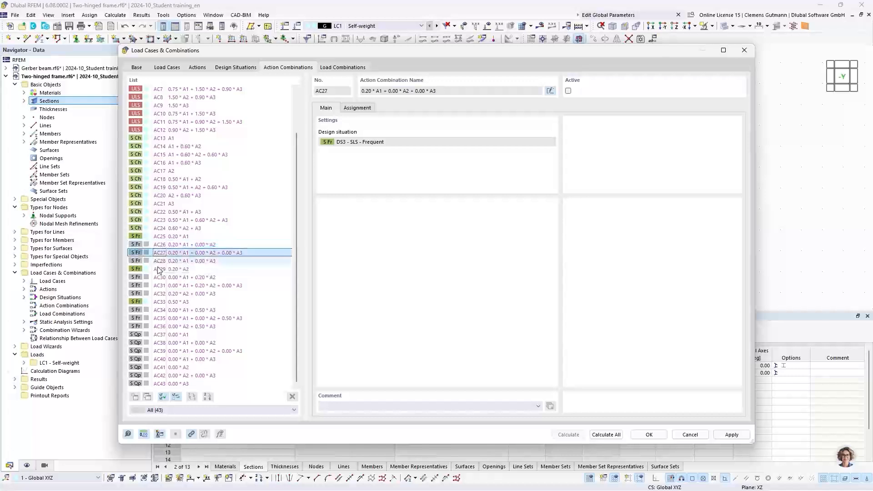
Compare the remaining action combinations with the load combinations generated from them
click(158, 261)
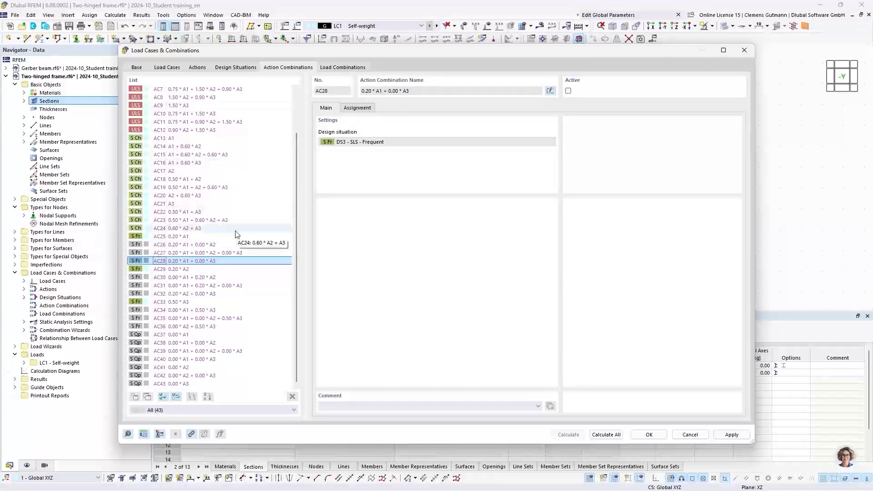
scroll(236, 235, up, 2)
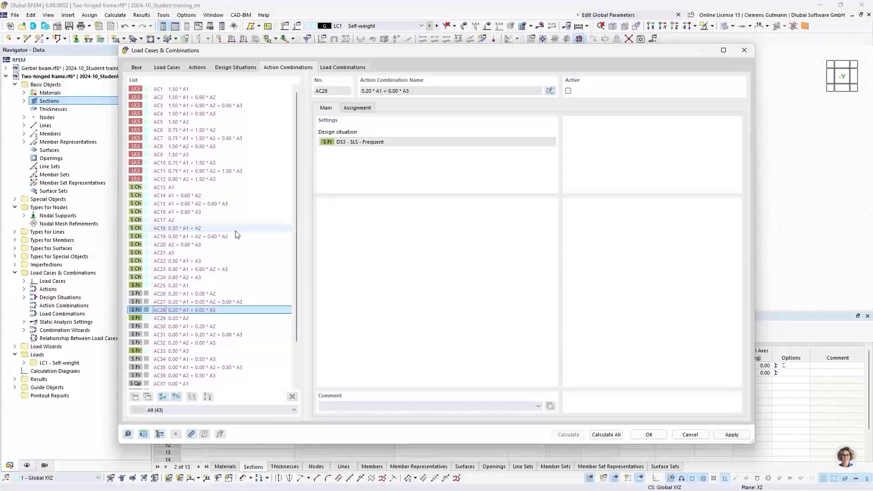
click(342, 69)
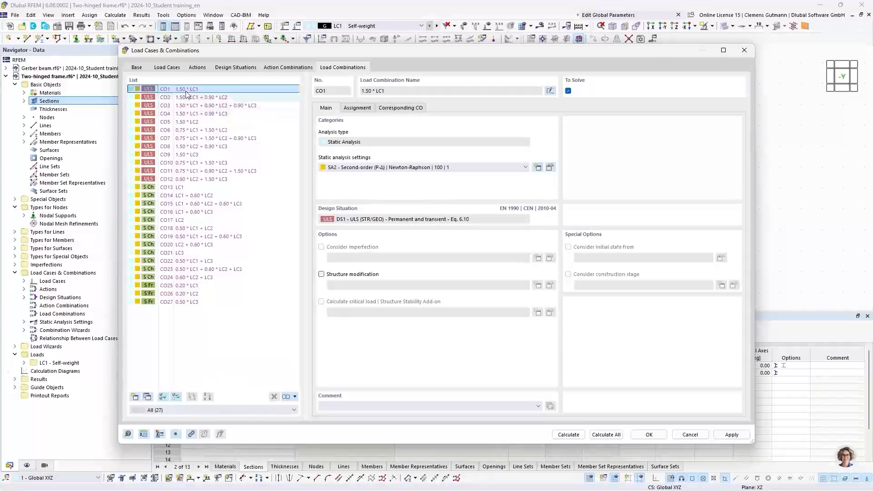
click(289, 68)
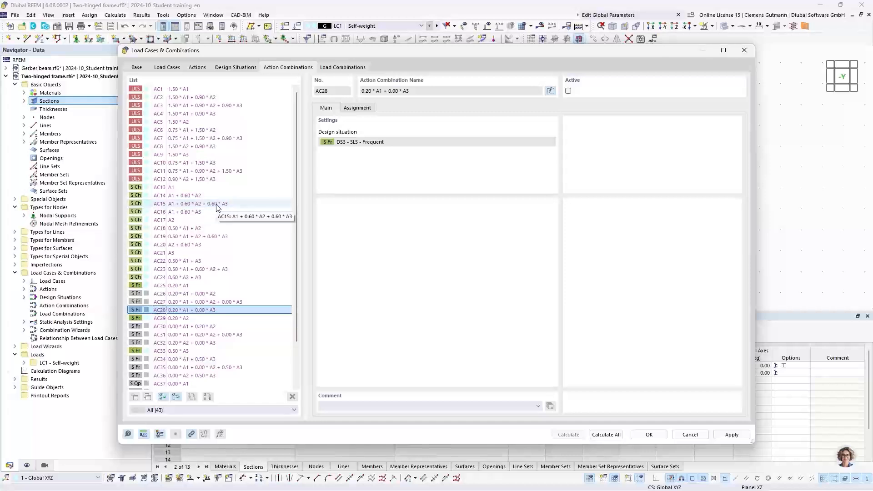
click(342, 67)
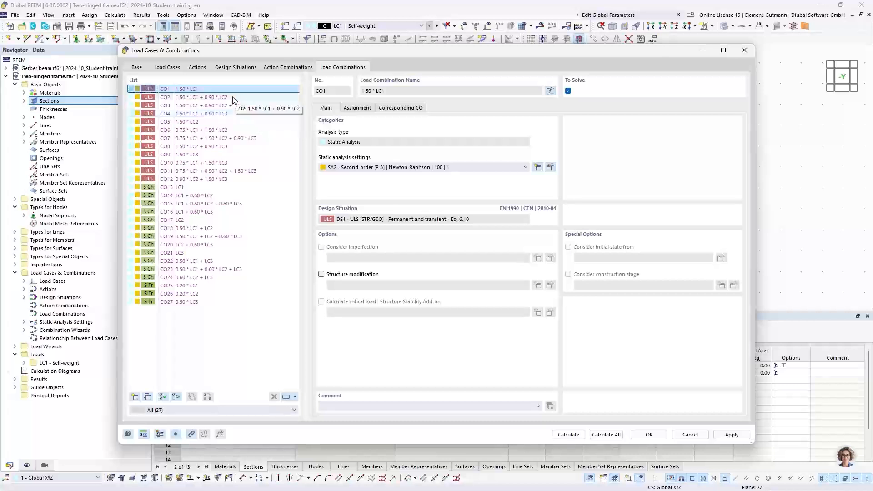
Compare the assigned factors and leading actions of load combinations CO12, CO3, CO7 and CO11, and accept the load cases and combinations
click(206, 179)
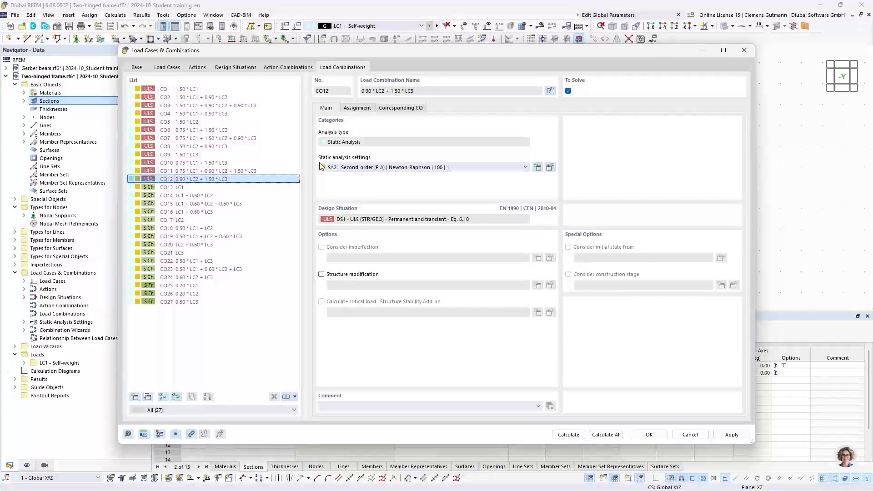
click(363, 112)
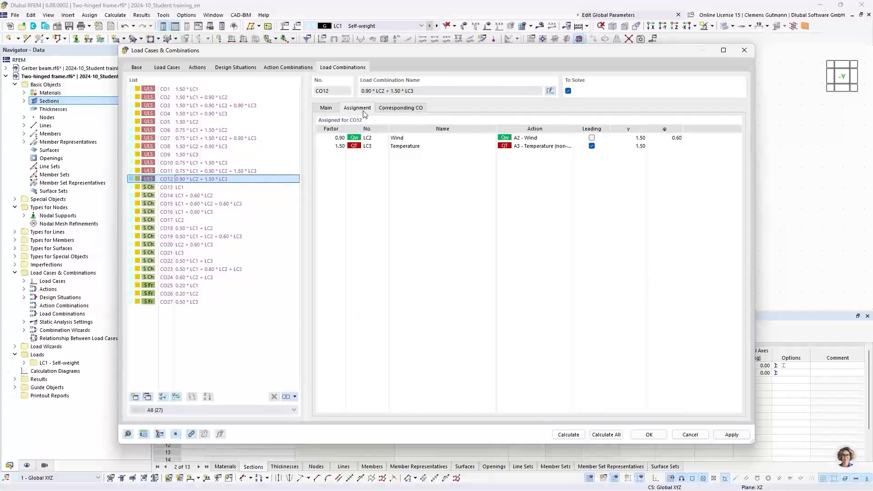
click(220, 107)
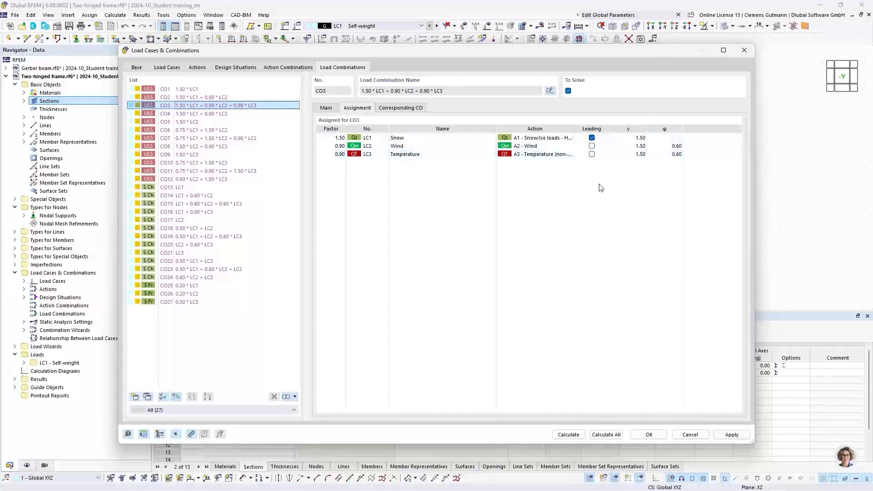
click(263, 139)
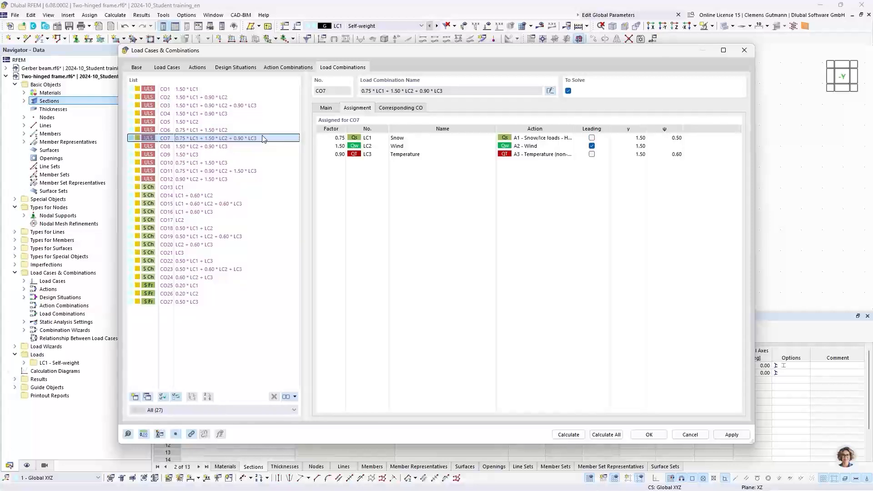
click(248, 173)
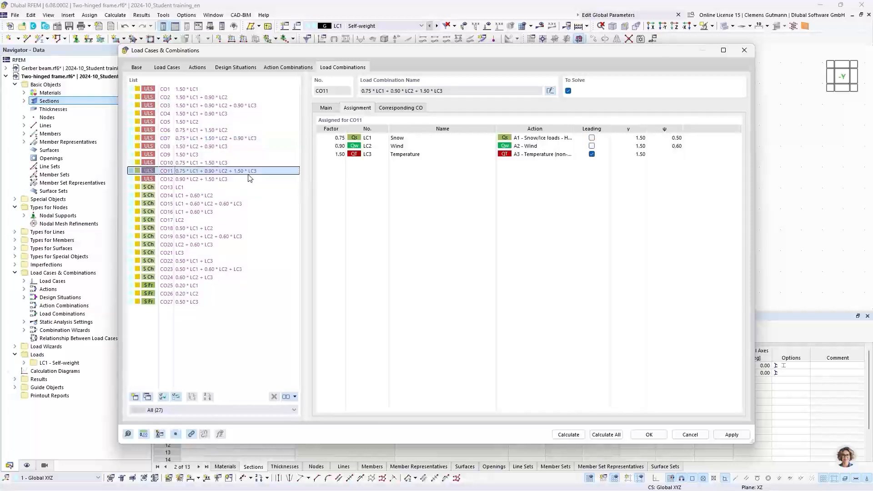
click(249, 138)
click(248, 106)
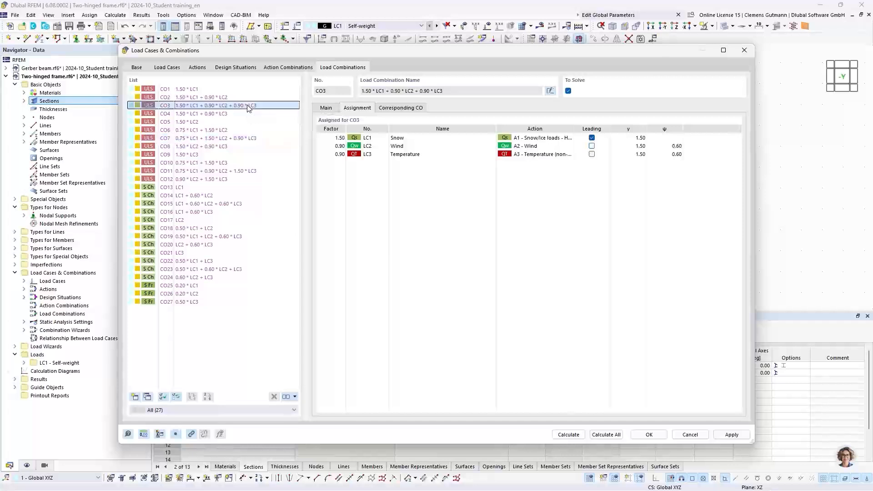
click(249, 139)
click(257, 172)
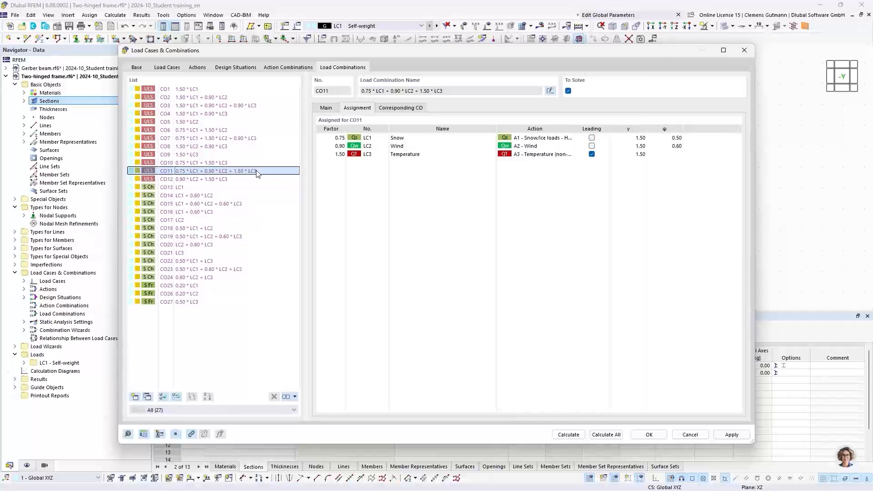
click(253, 139)
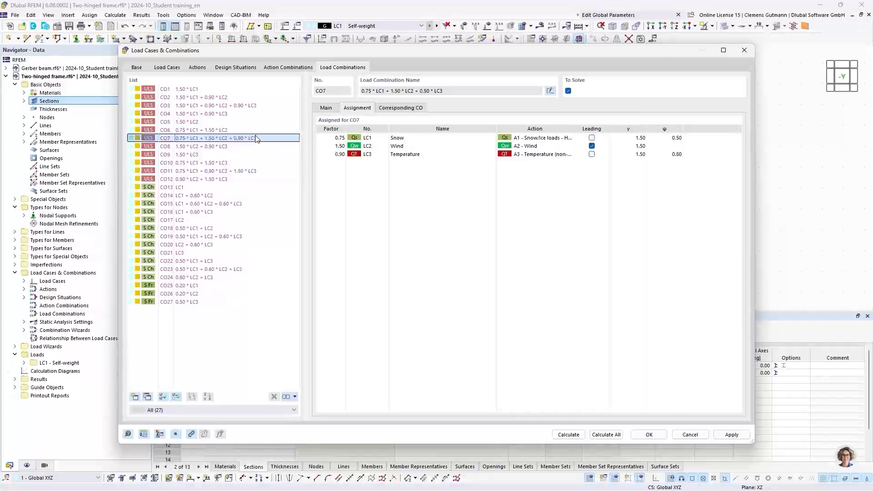
click(254, 107)
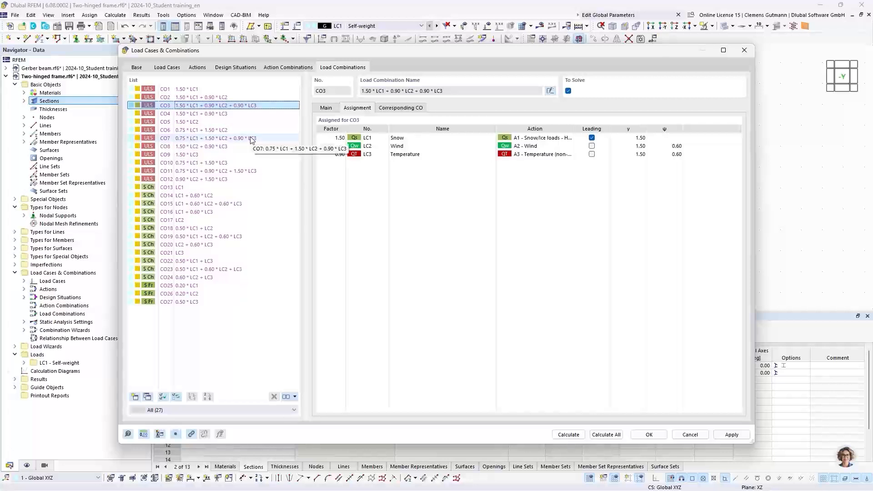
click(639, 436)
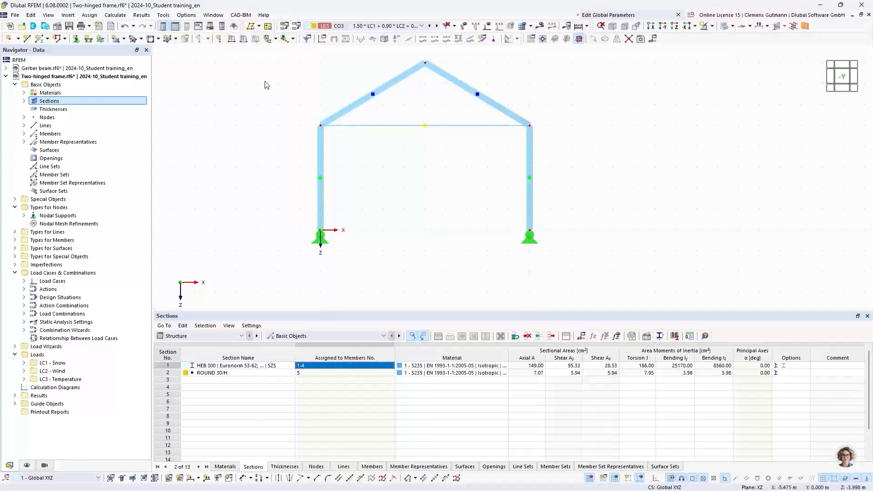
Create a uniform member load of 1 kN/m in load case LC1 Snow and assign it to both rafters, members 2 and 4
click(244, 39)
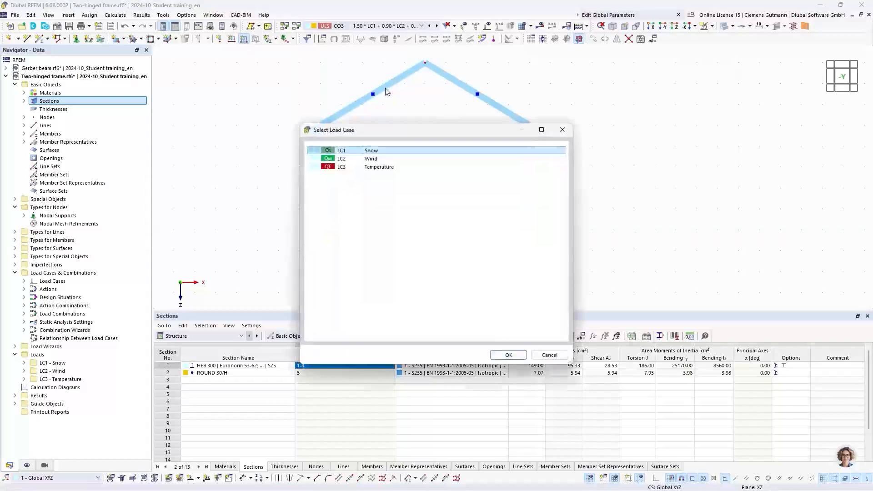
click(507, 355)
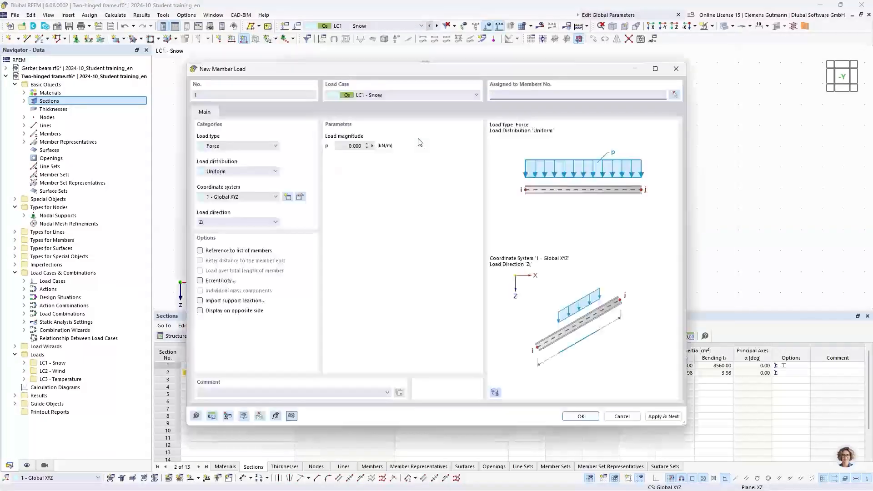
click(348, 148)
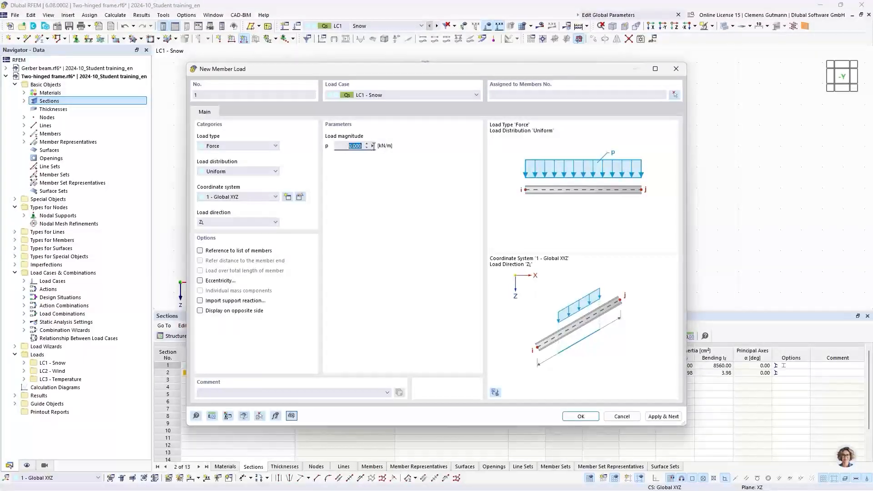
text(1)
key(Tab)
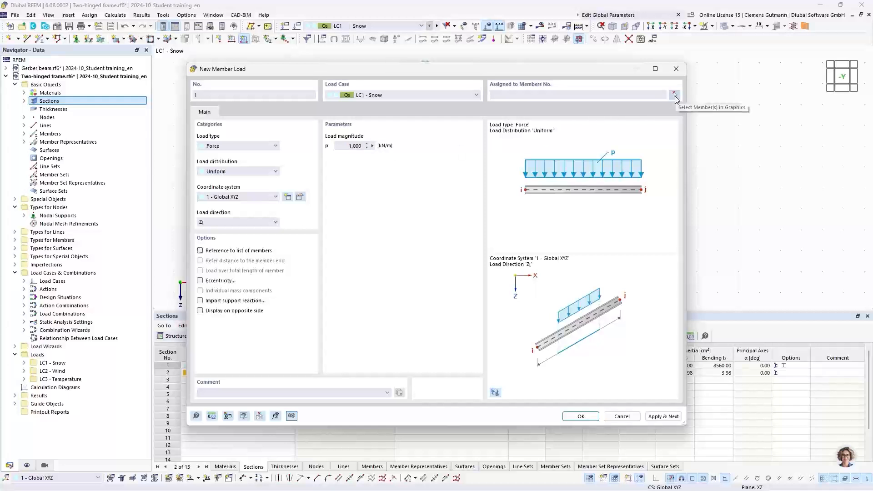
click(675, 95)
middle_drag(436, 114, 345, 190)
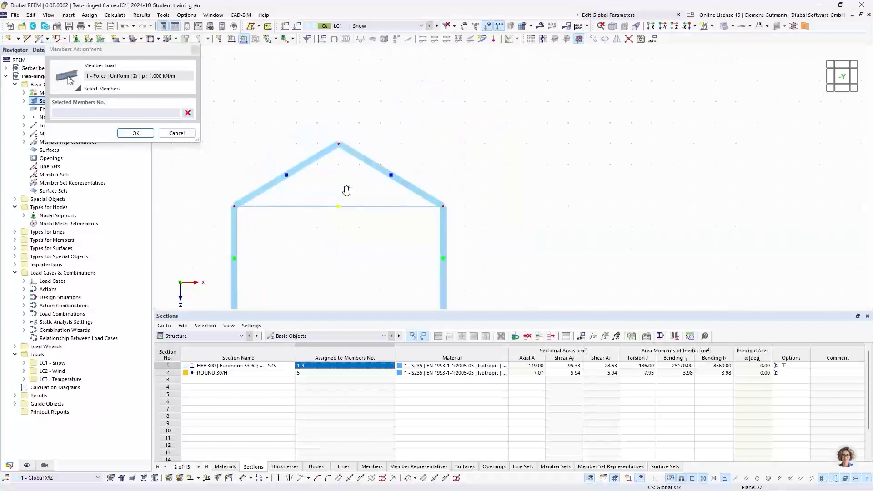
drag(317, 159, 317, 161)
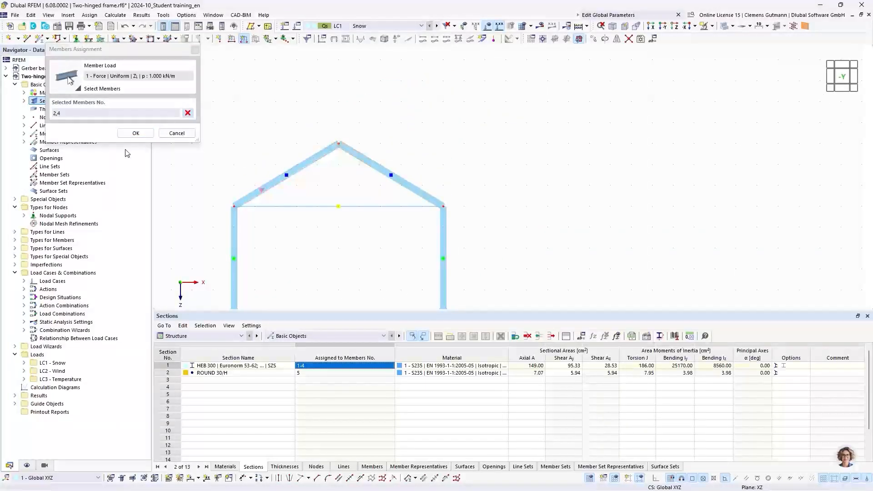
click(127, 135)
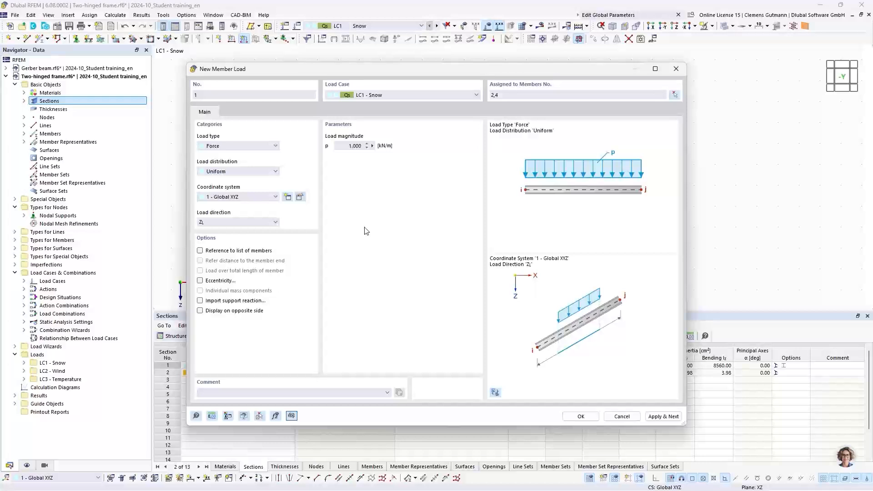
Set the snow load's direction to global Z on projected length and apply it, continuing with a new member load
click(267, 223)
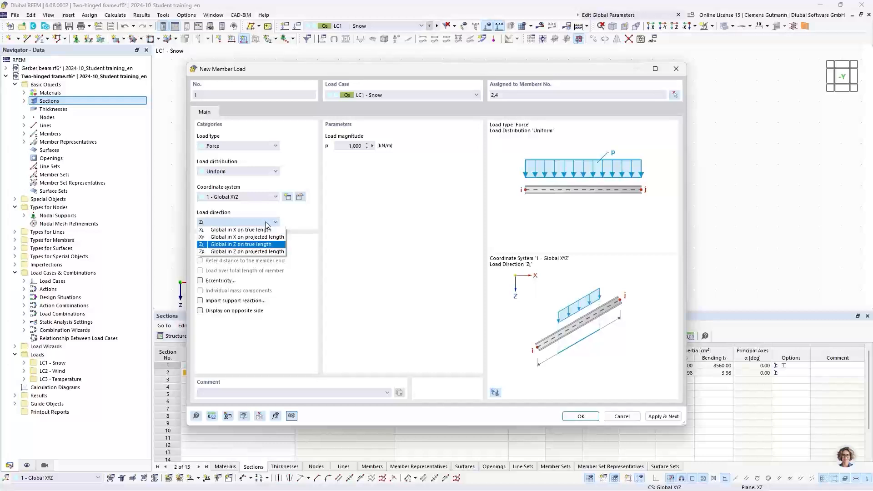
click(229, 253)
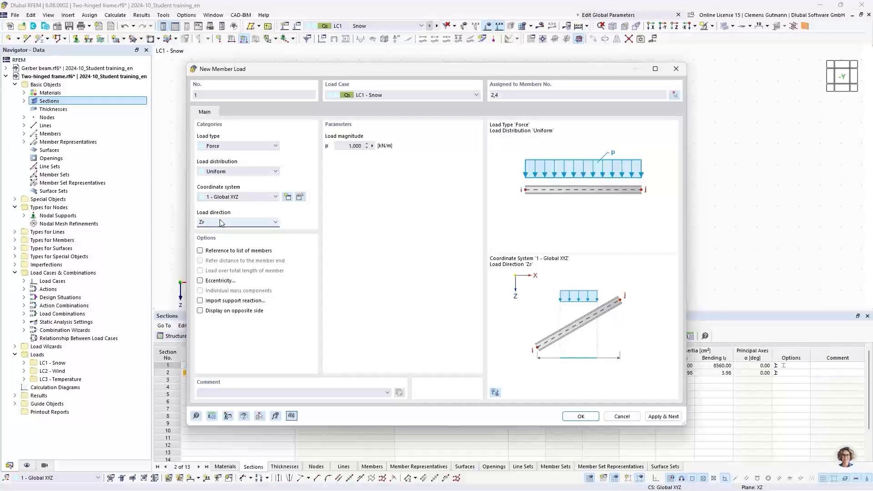
click(664, 416)
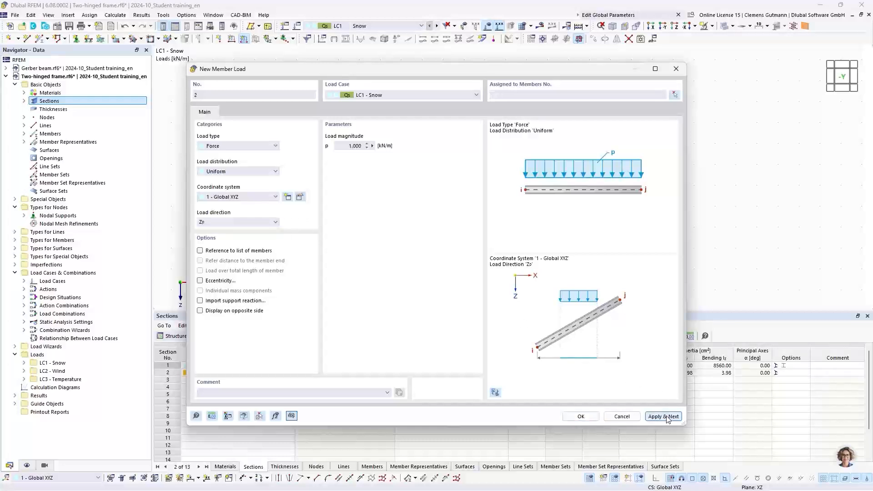
Switch the new member load to load case LC2 Wind and assign it to the columns and rafters, members 1 to 4
click(391, 97)
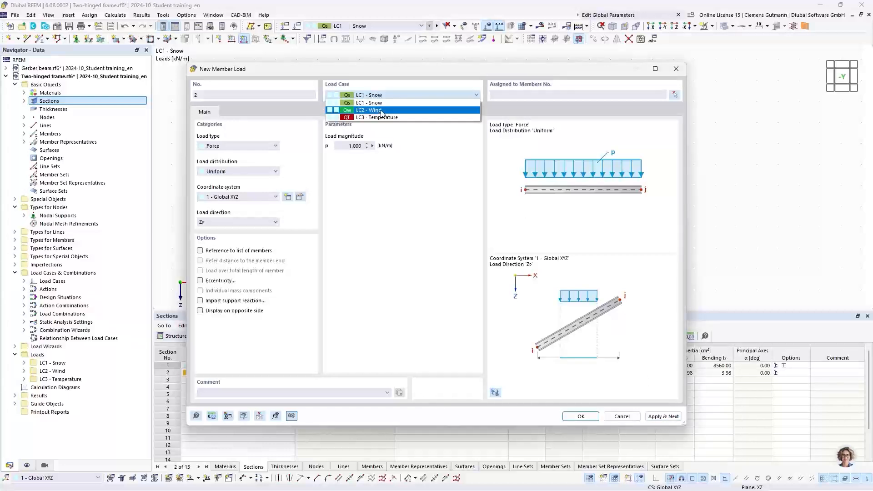
click(381, 111)
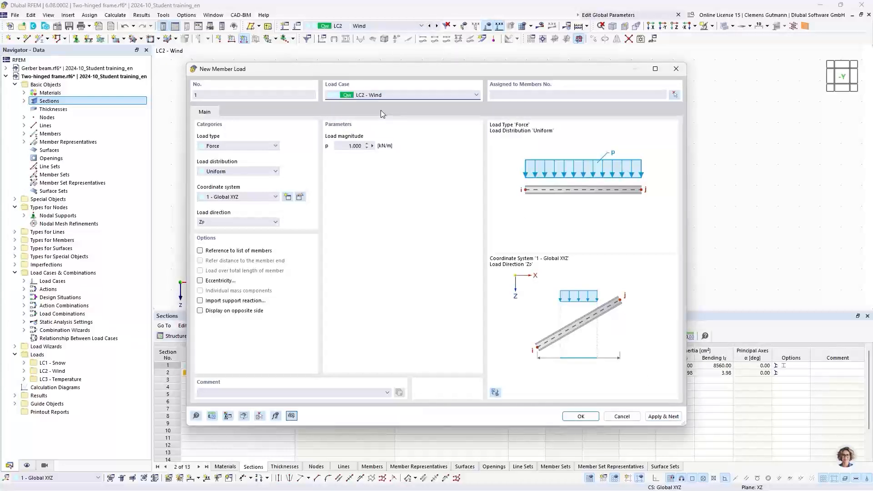
click(678, 94)
scroll(418, 104, down, 3)
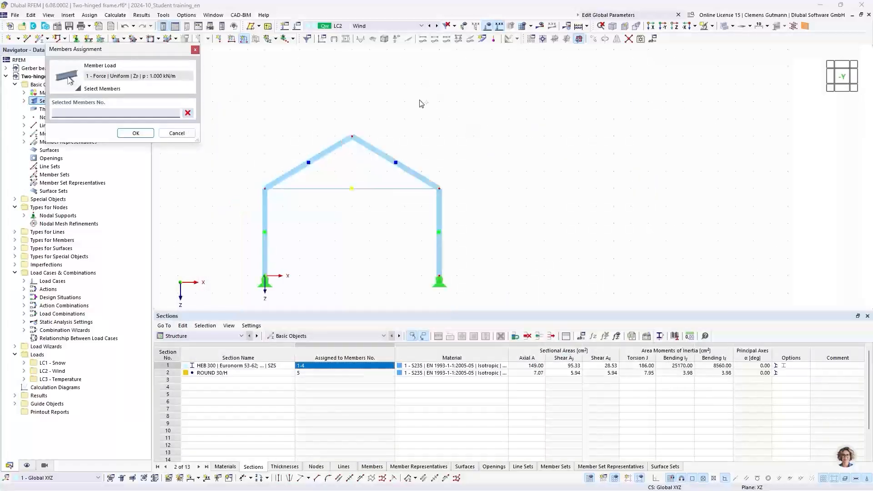
drag(344, 207, 311, 162)
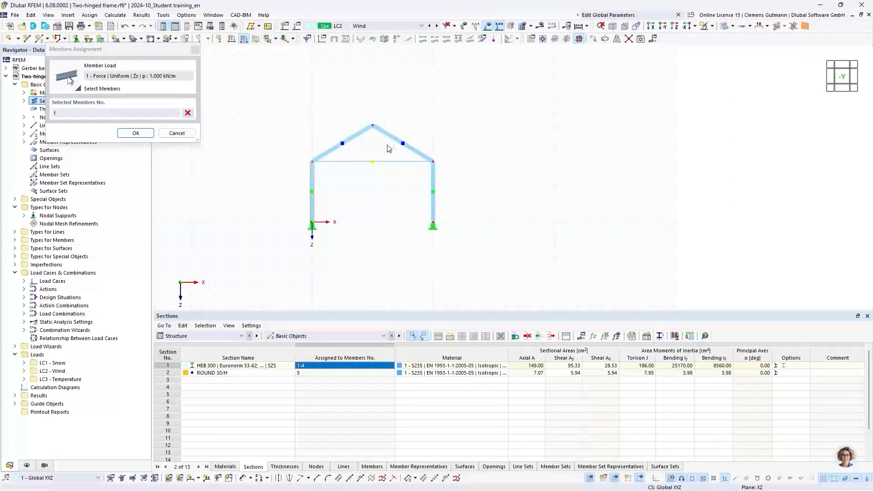
drag(388, 146, 361, 111)
drag(467, 196, 398, 190)
click(136, 133)
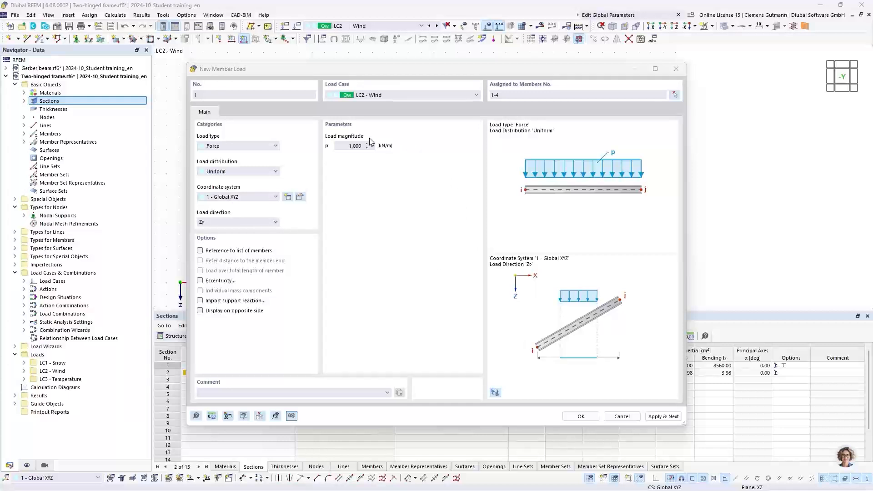
Set the wind load's coordinate system to Local xyz with its 1 kN/m magnitude kept, and apply the load
click(231, 197)
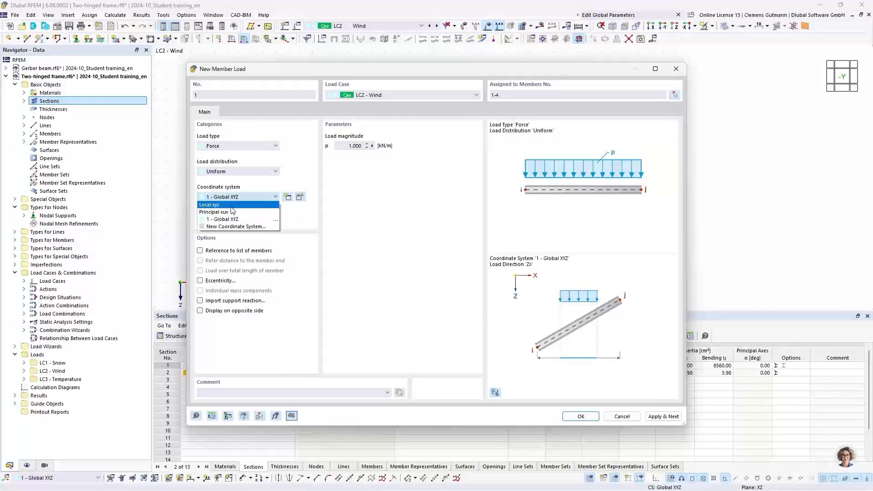
click(232, 207)
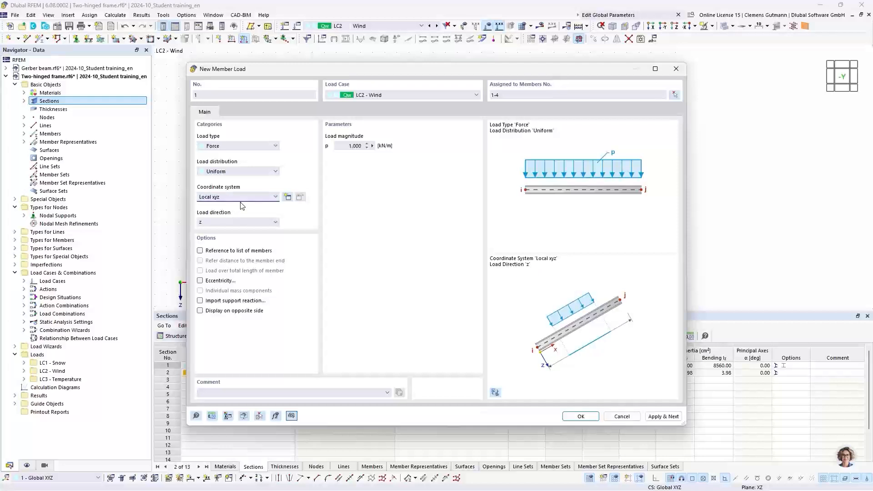
click(242, 198)
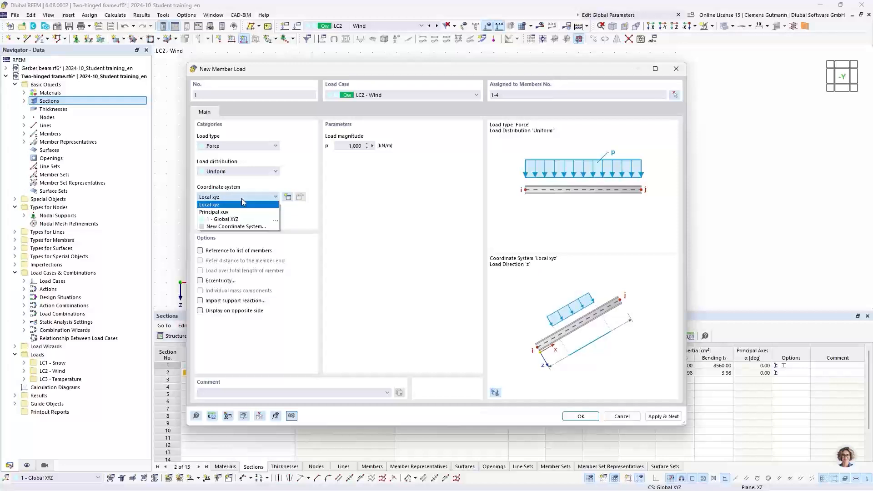
click(242, 200)
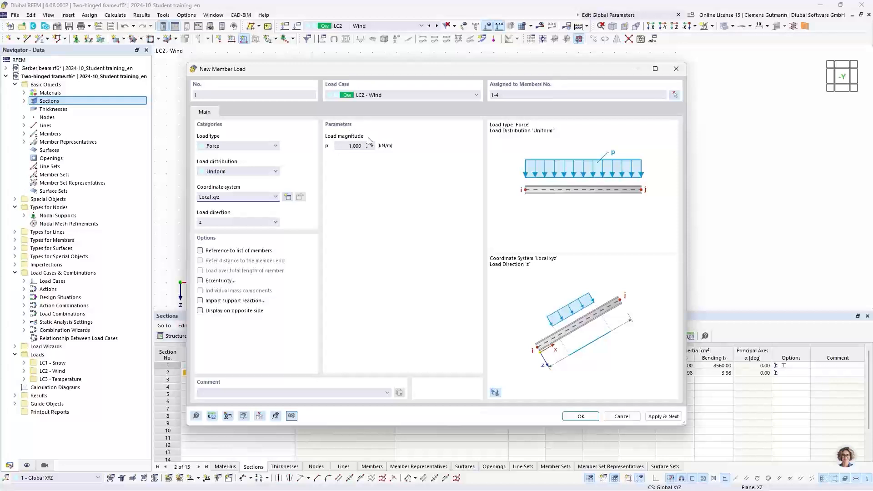
click(652, 418)
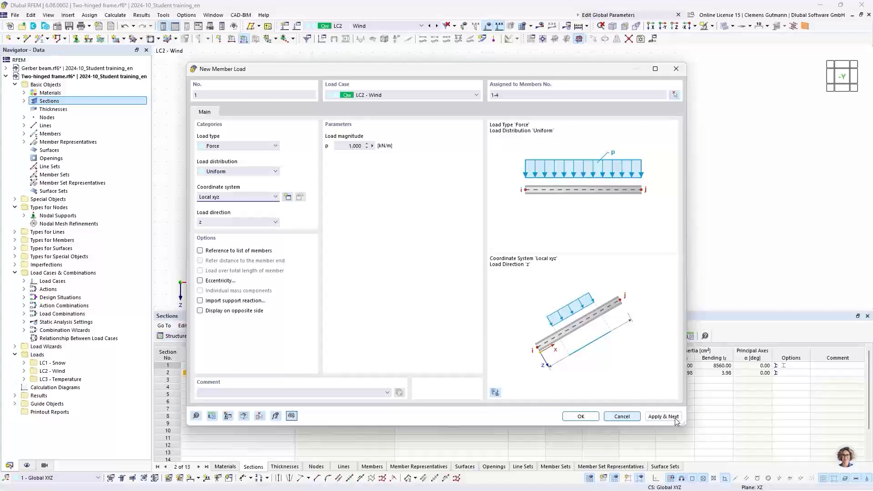
Define a uniform temperature change member load in load case LC3 Temperature with Tc set to 35 °C
click(386, 94)
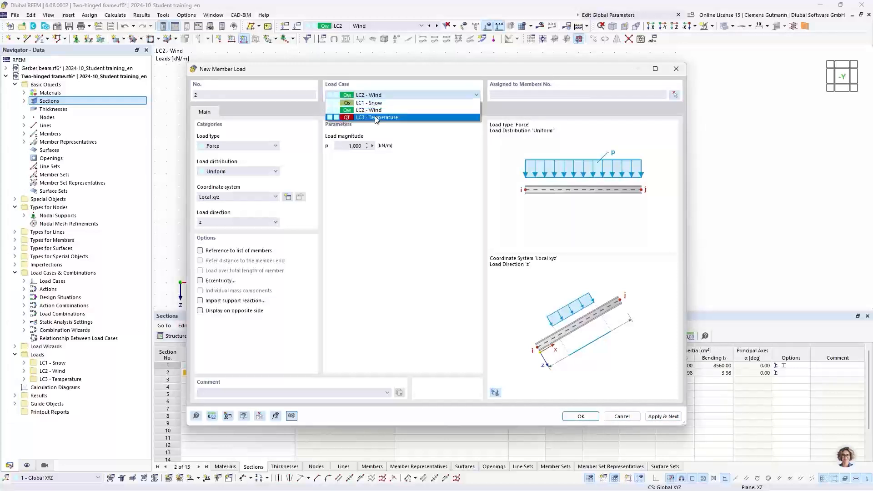
click(376, 117)
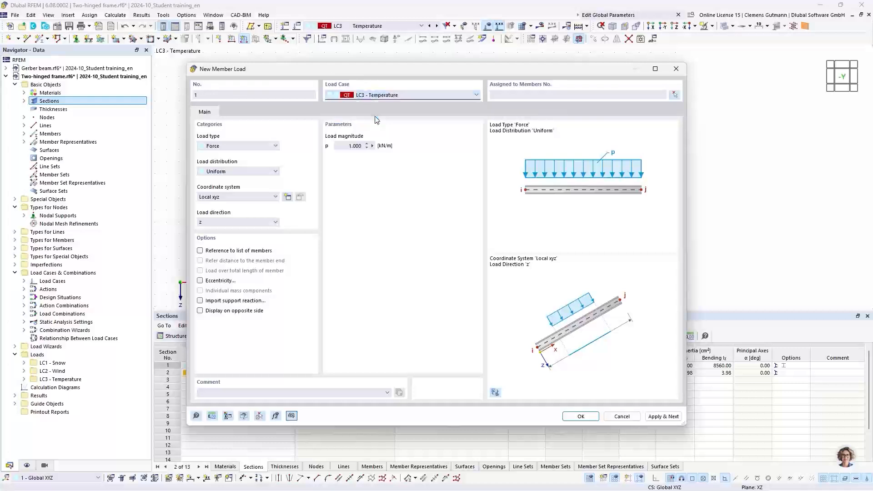
click(255, 147)
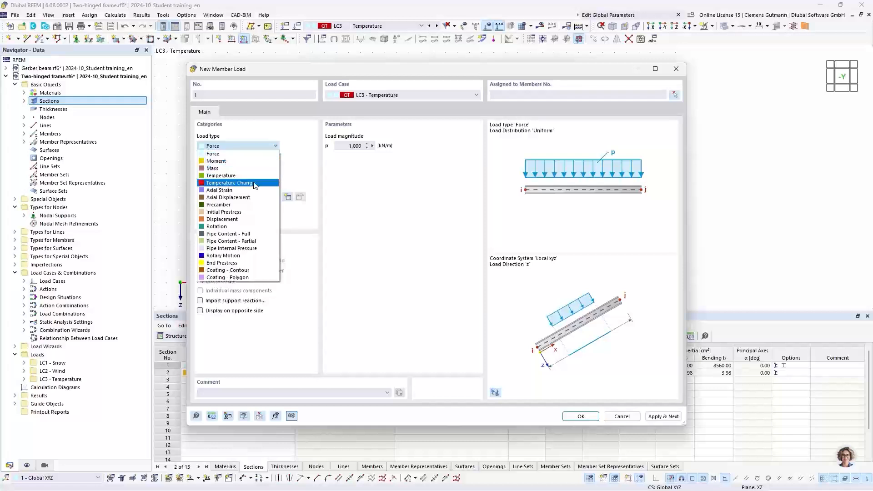
click(255, 183)
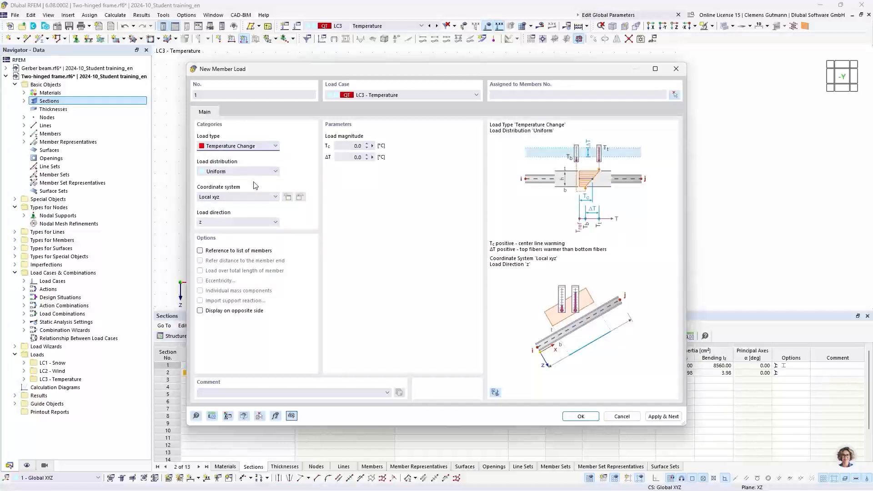
click(351, 147)
text(35)
key(Tab)
Assign the temperature change load to the columns and rafters, members 1 to 4, and confirm the new load
click(675, 95)
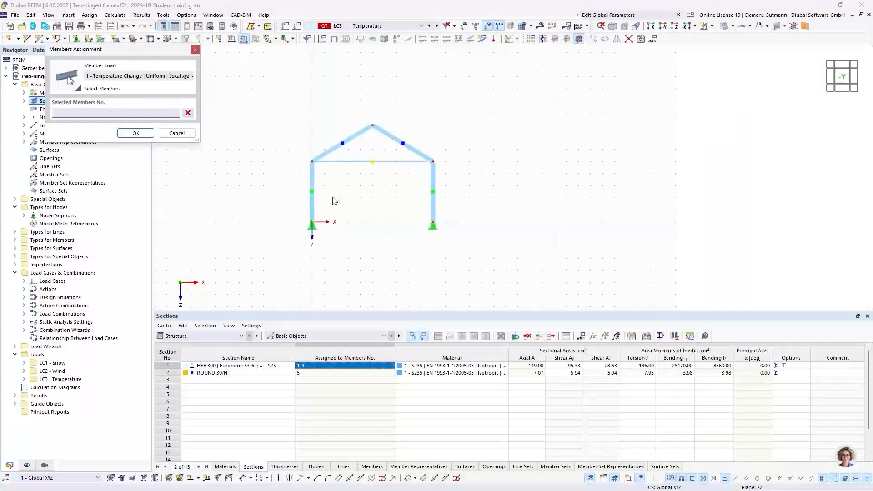
click(317, 190)
drag(385, 143, 347, 107)
drag(461, 197, 413, 183)
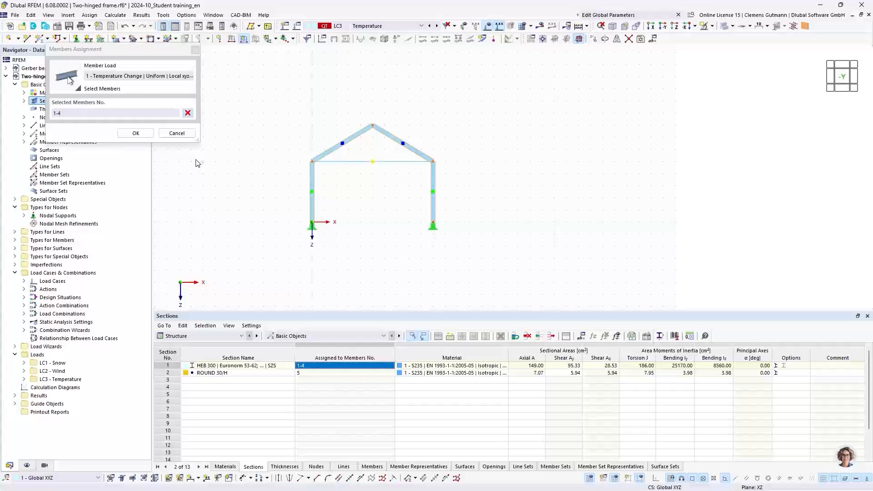
click(139, 132)
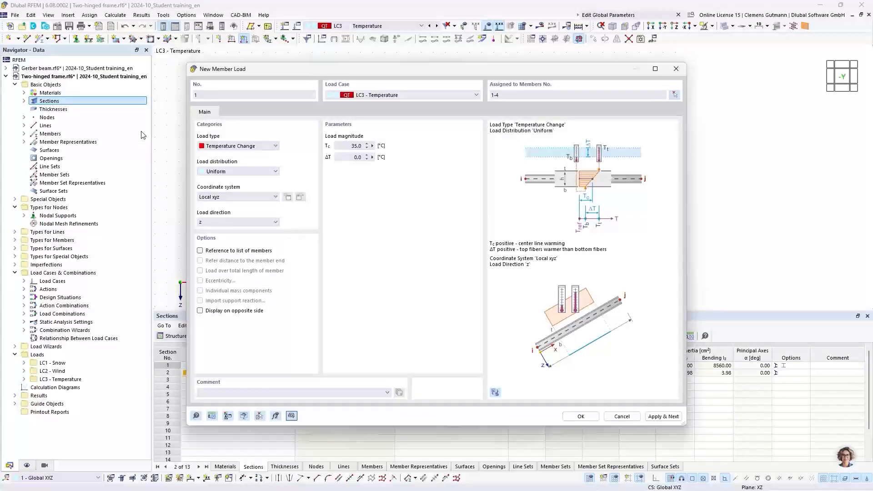
click(573, 417)
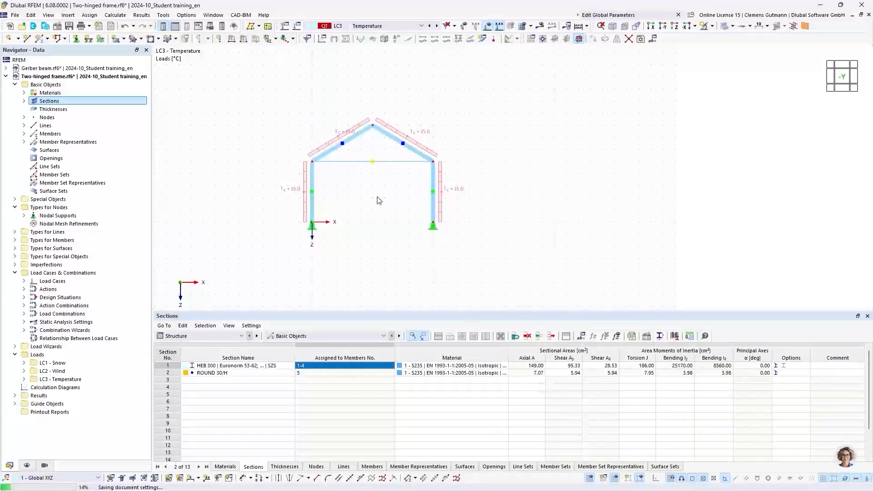
In the LC2 Wind member loads table, limit load 1 to members 1,2 and add a matching 1 kN/m local z load on members 3,4
click(432, 26)
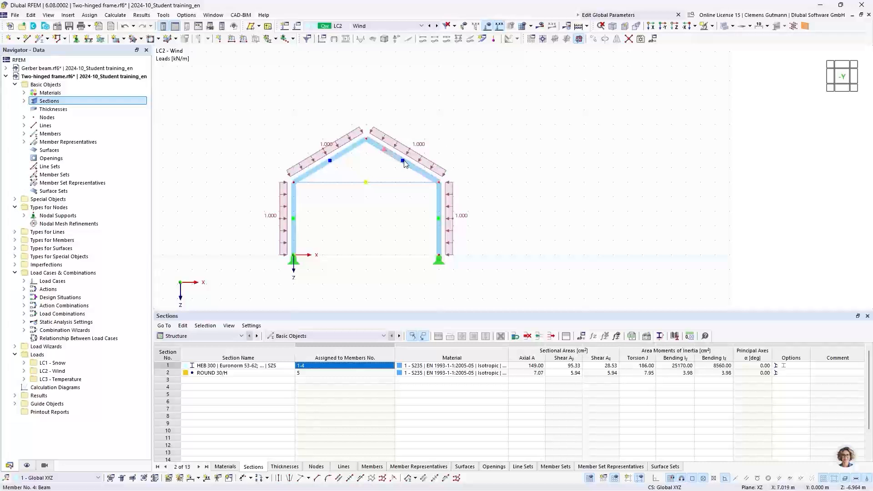
scroll(405, 162, up, 1)
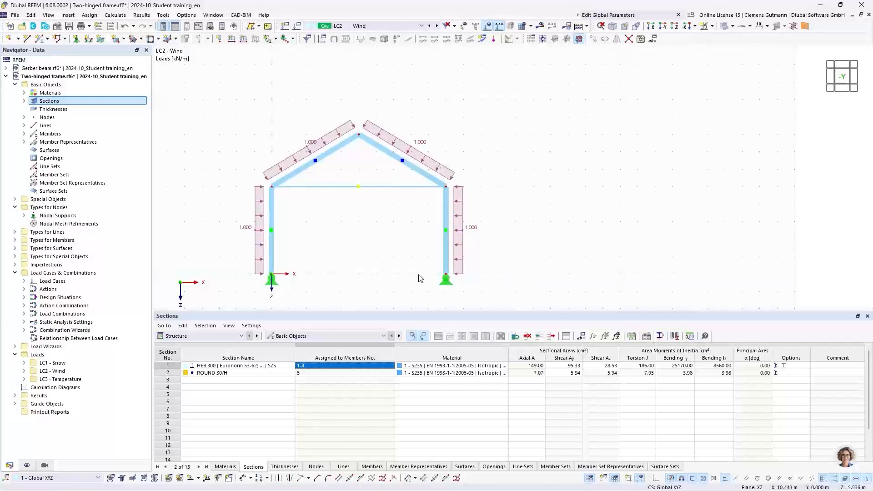
click(237, 339)
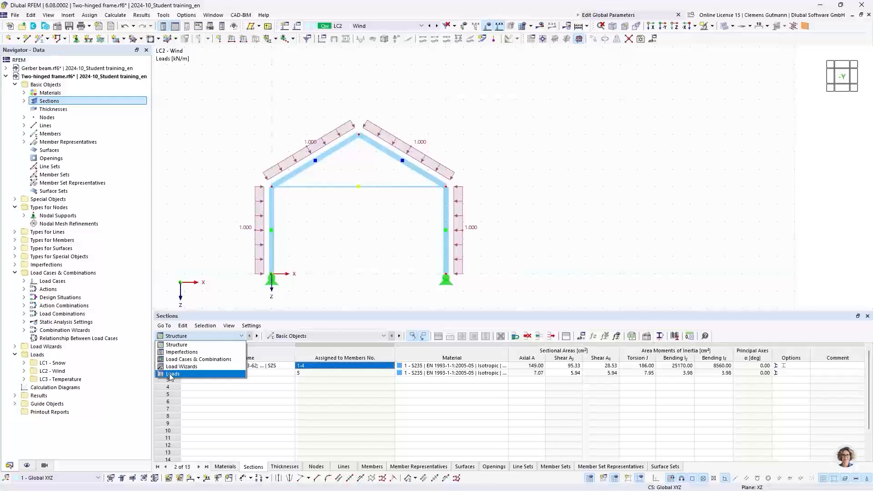
click(198, 374)
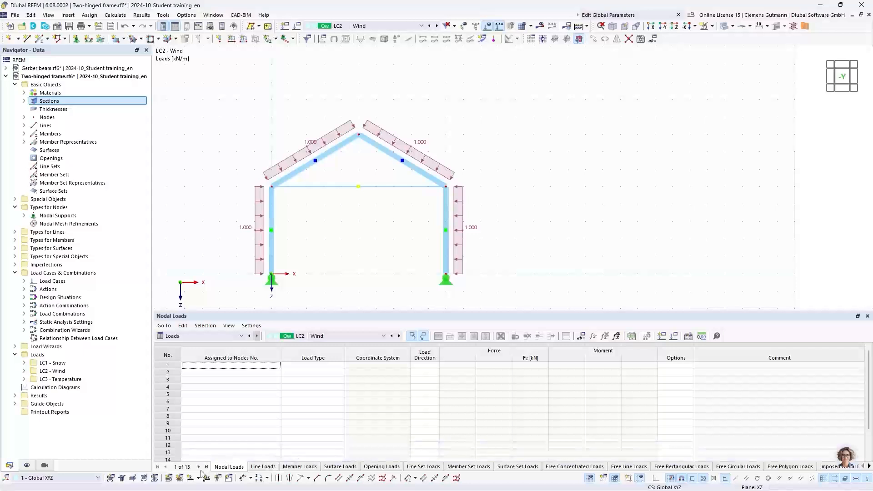
click(288, 467)
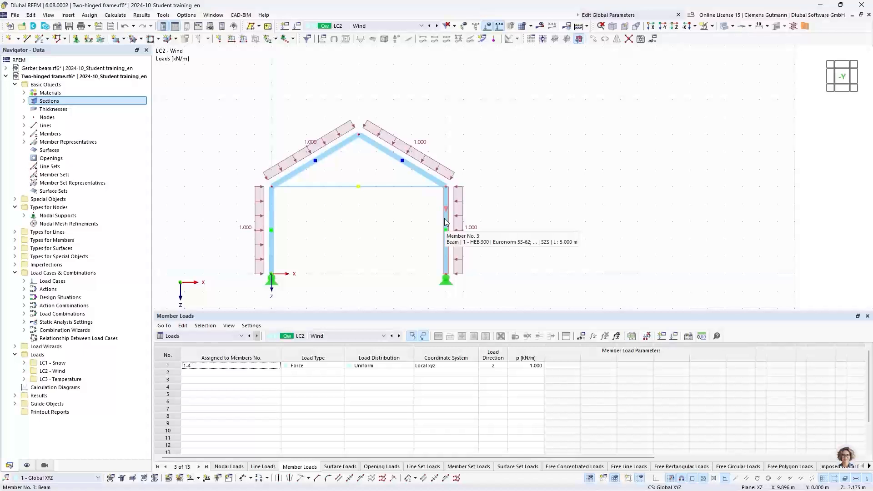
click(213, 368)
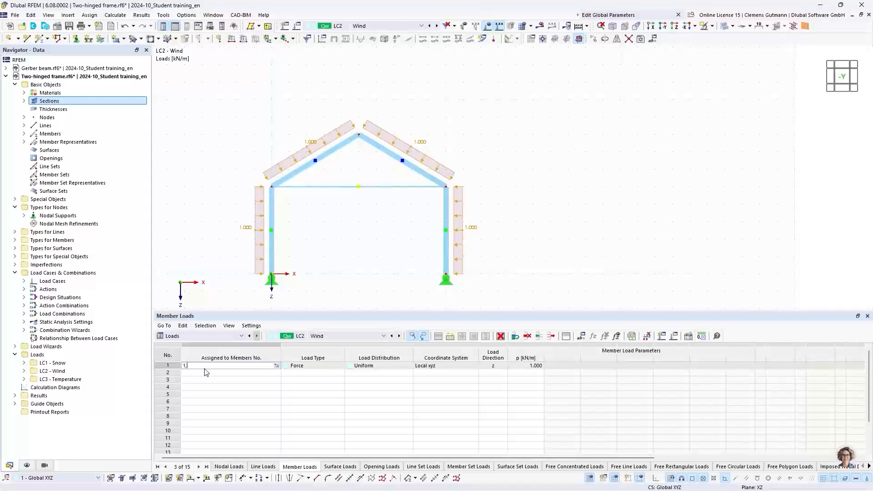
text(1,2)
key(Return)
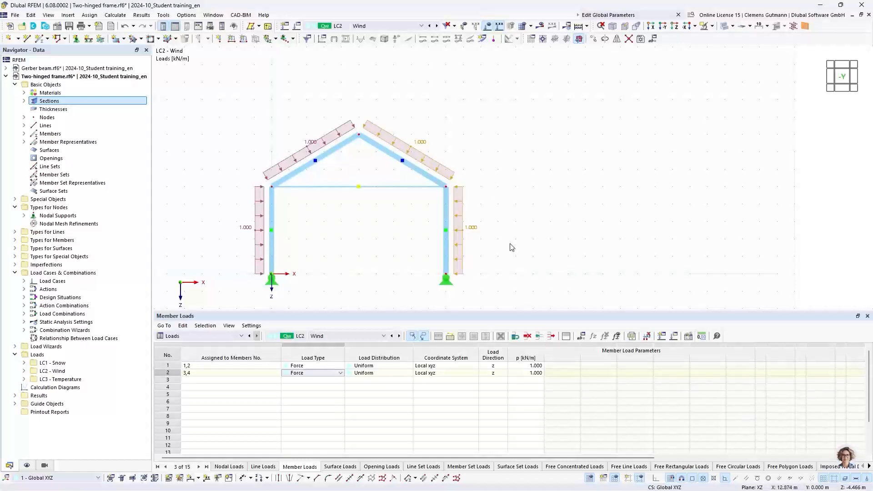
key(Return)
Set the wind load on members 3,4 to -1 kN/m and enable its display on the opposite side
click(530, 373)
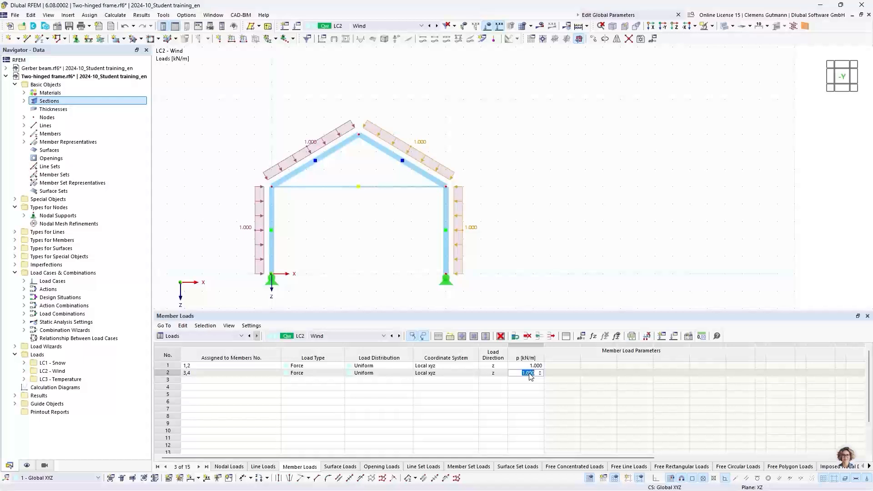
text(-1)
key(Return)
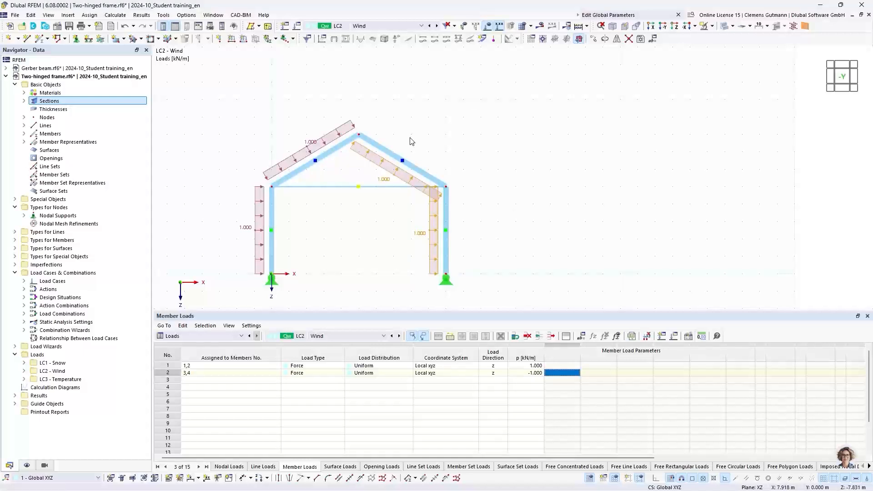
double_click(166, 374)
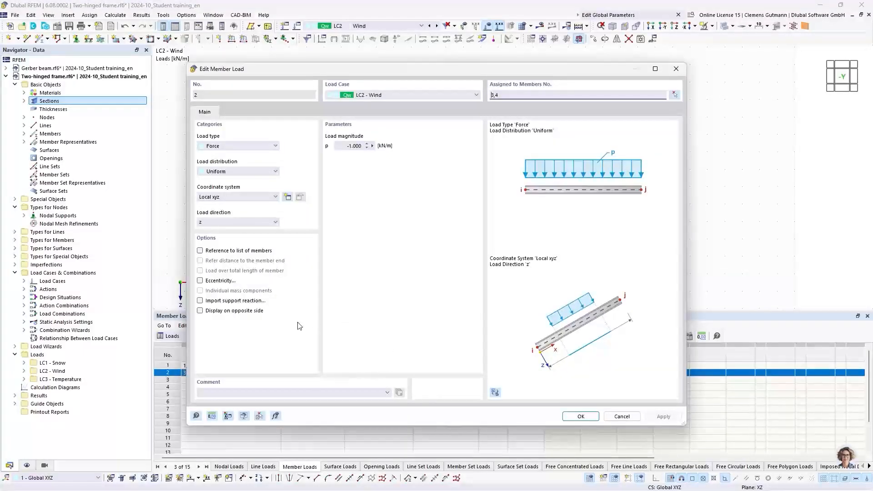
click(200, 311)
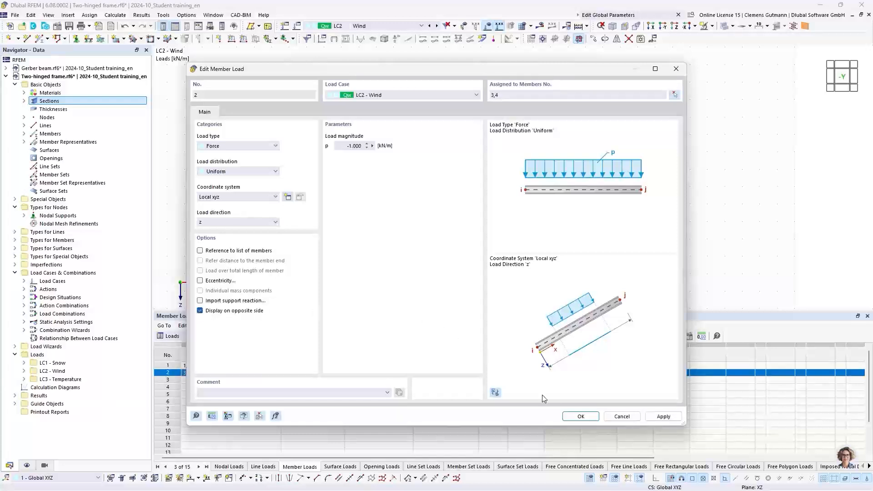
click(582, 417)
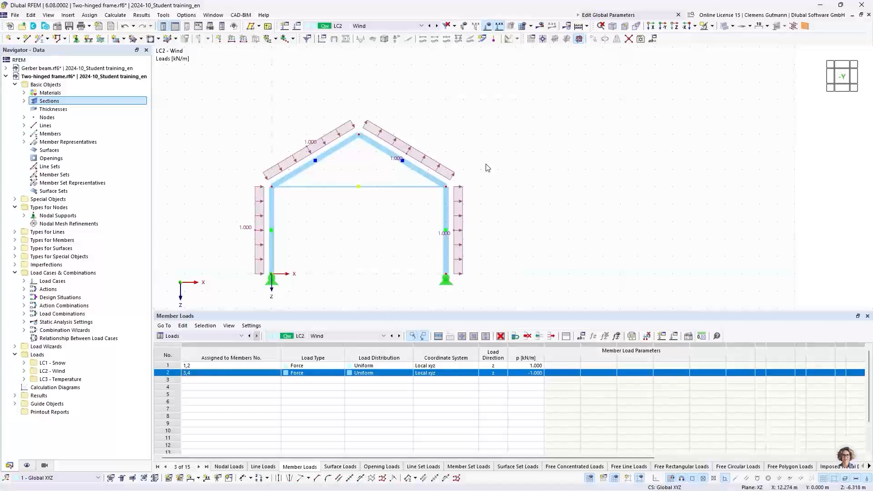
Calculate all load cases and load combinations of the frame
click(579, 28)
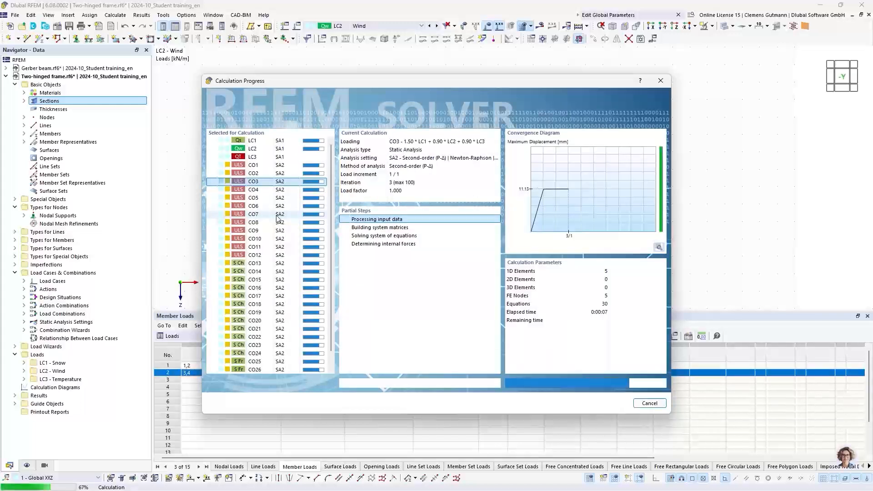
scroll(278, 218, down, 1)
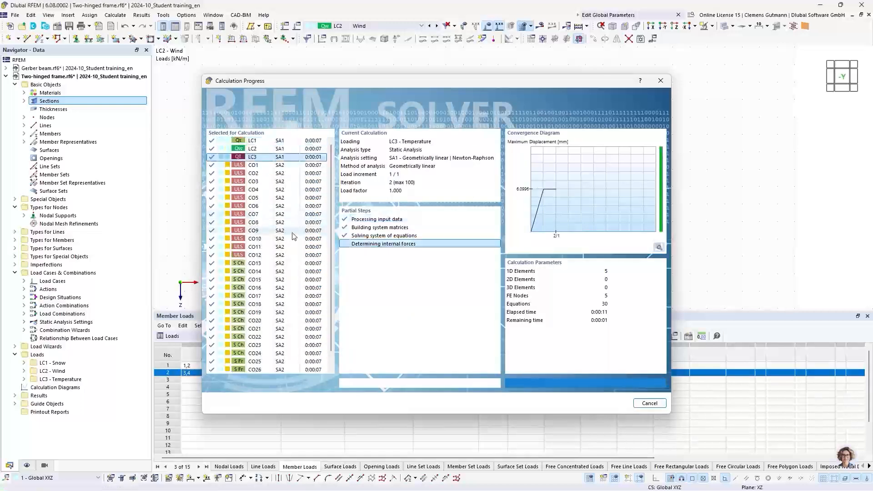
middle_drag(260, 217, 353, 209)
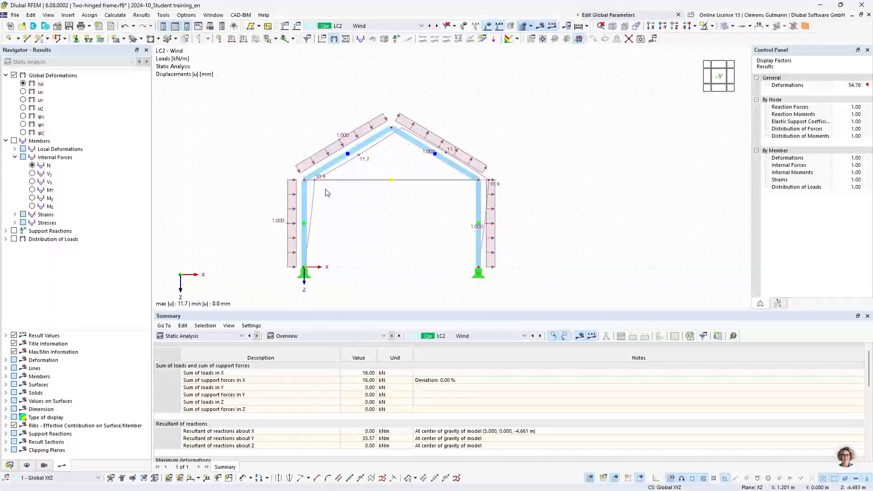
Show the LC1 Snow results on the line model, examining the deformations and the axial forces N
click(390, 26)
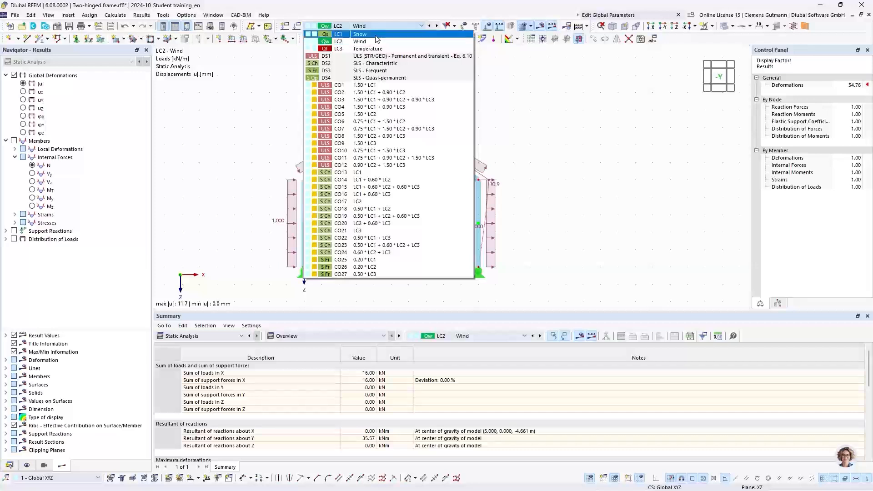
click(377, 34)
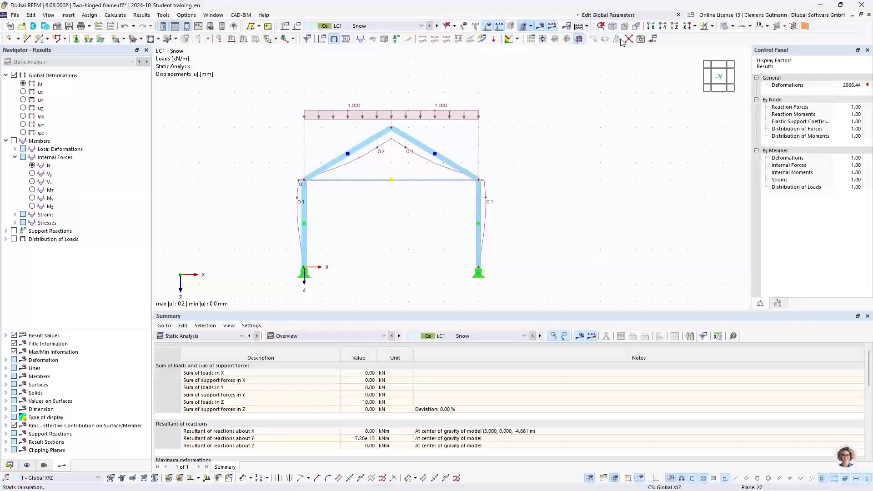
click(725, 26)
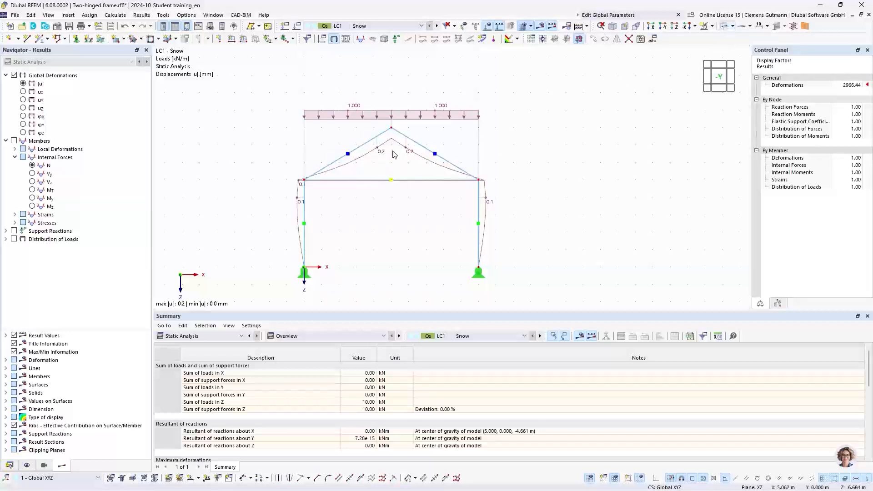
scroll(396, 159, up, 2)
middle_drag(392, 179, 413, 163)
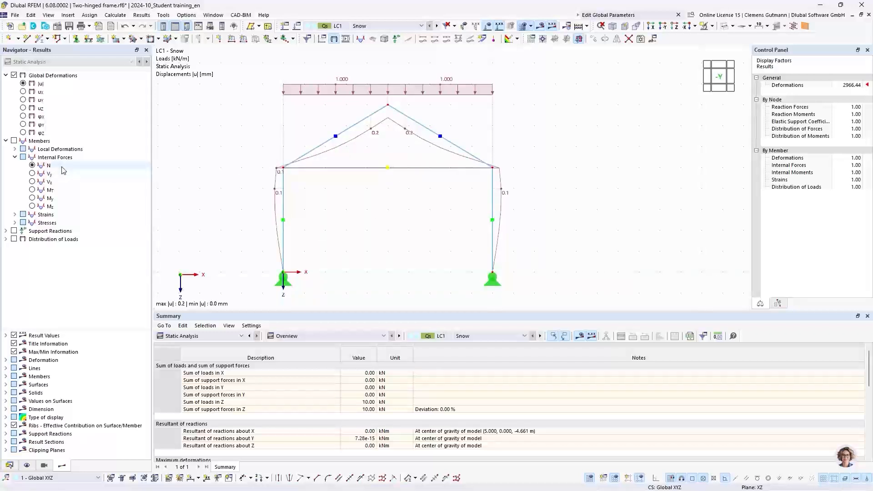
click(33, 165)
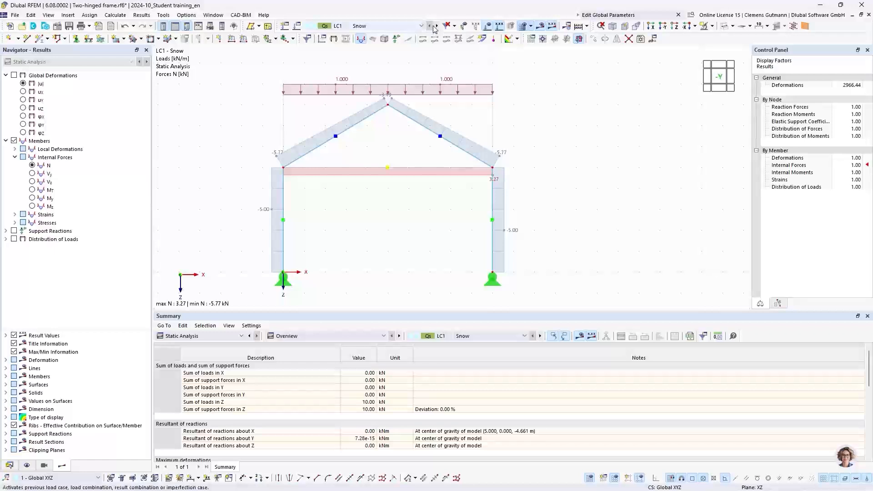
Examine the global deformations |u| and axial forces N for LC2 Wind with the load display hidden
click(23, 83)
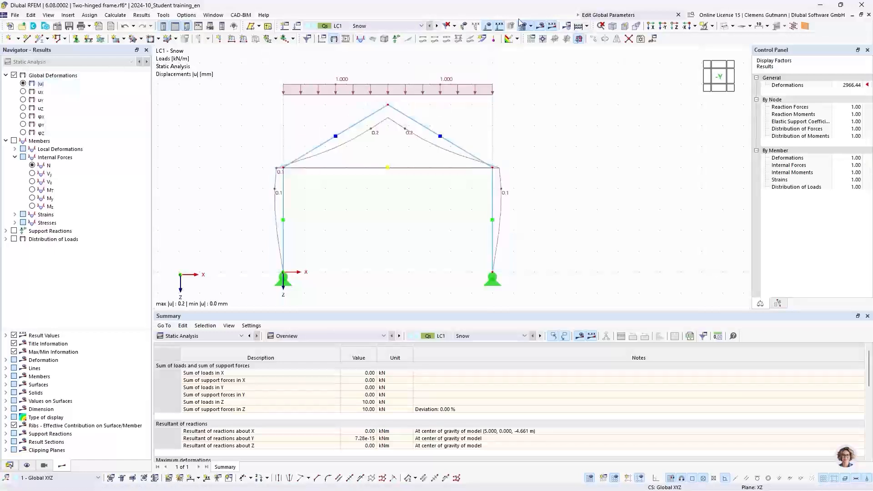
click(437, 25)
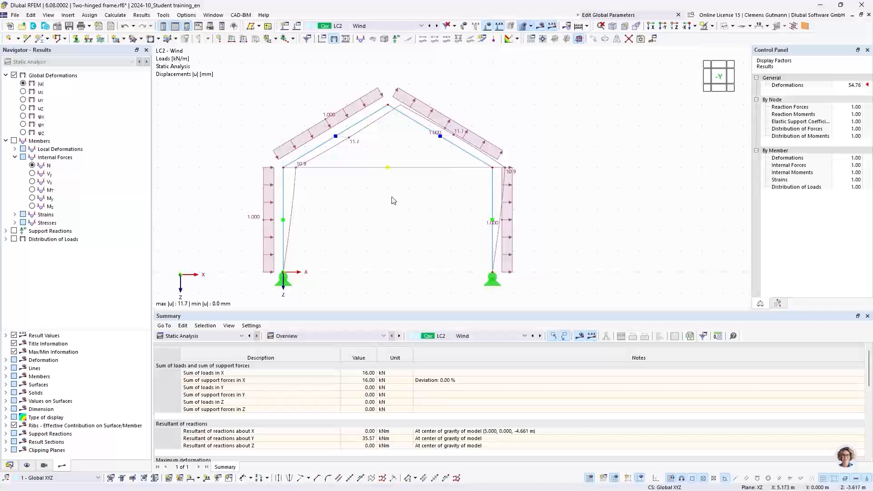
click(488, 26)
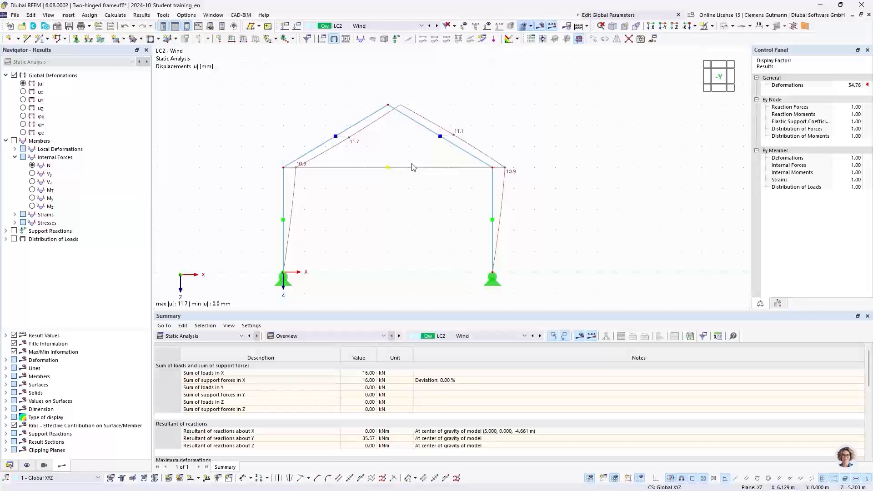
click(32, 166)
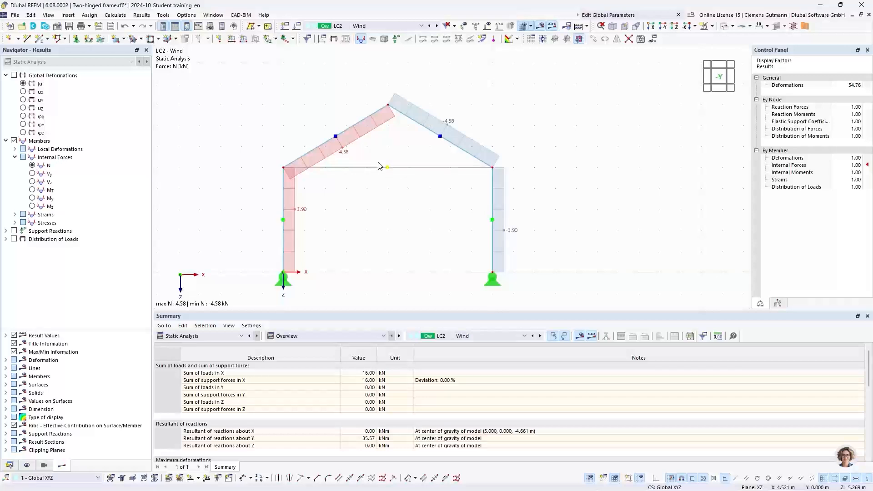
Examine the axial forces N and global deformations |u| for LC3 Temperature
click(382, 26)
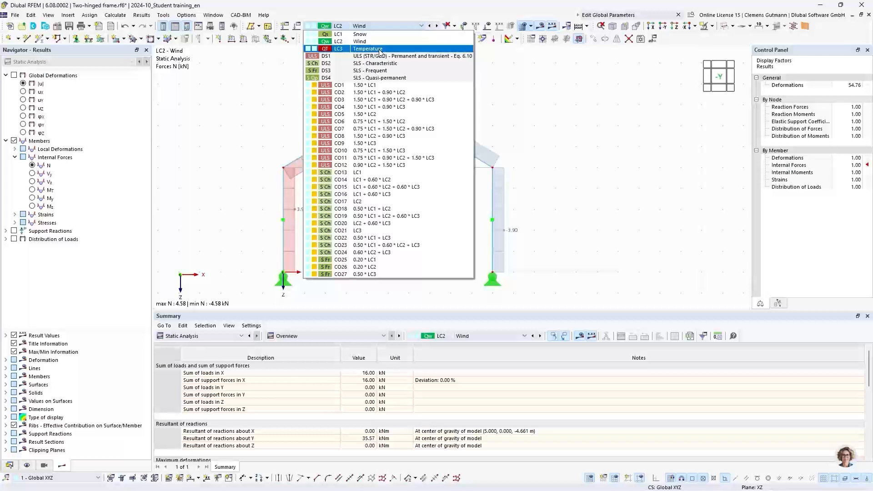
click(381, 49)
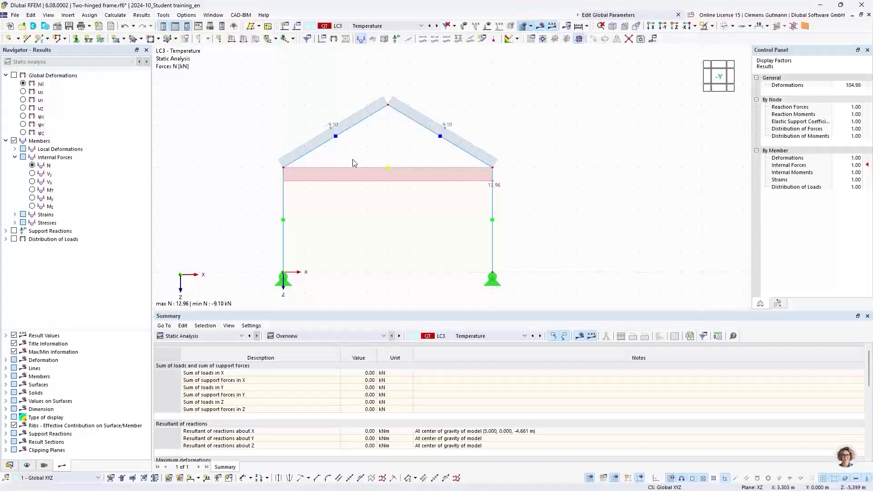
click(24, 84)
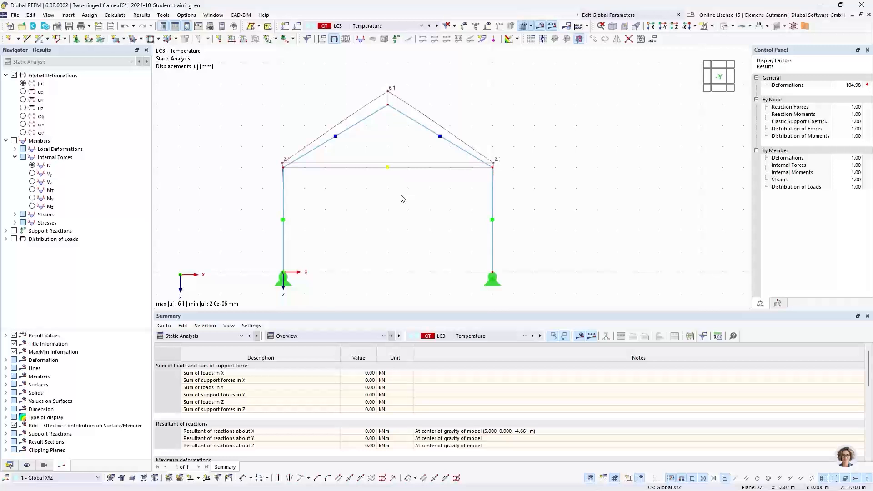
Examine the support reactions for LC3 Temperature after the axial forces N, with the member results and global deformations hidden
click(32, 169)
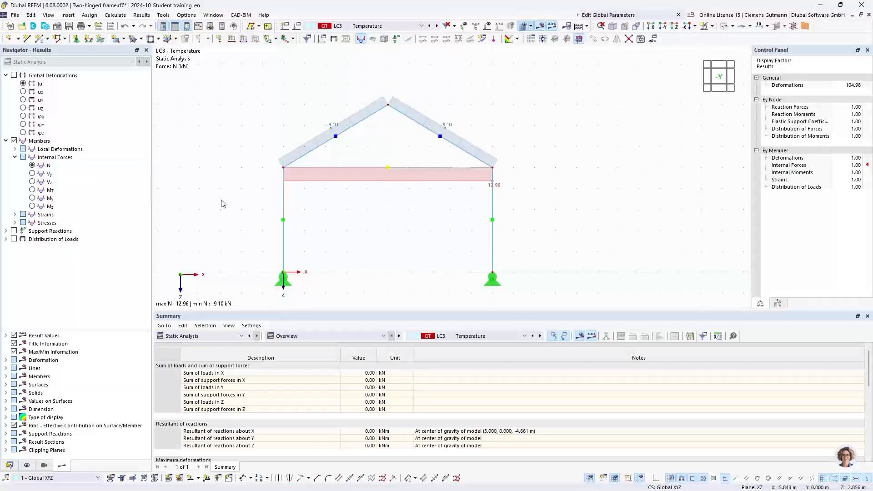
click(14, 231)
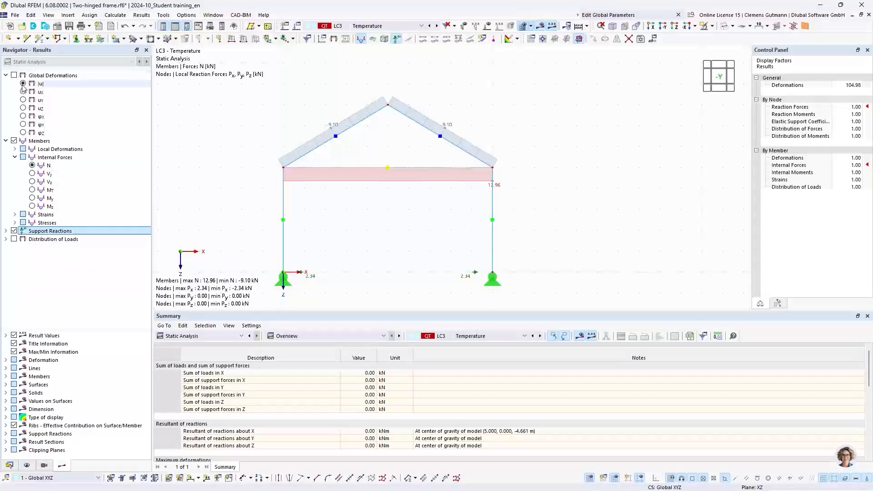
click(14, 141)
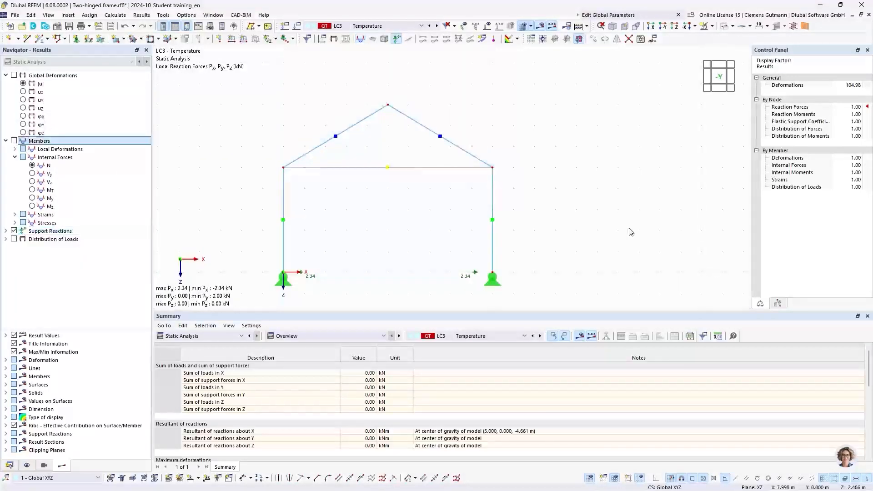
middle_drag(391, 223, 426, 166)
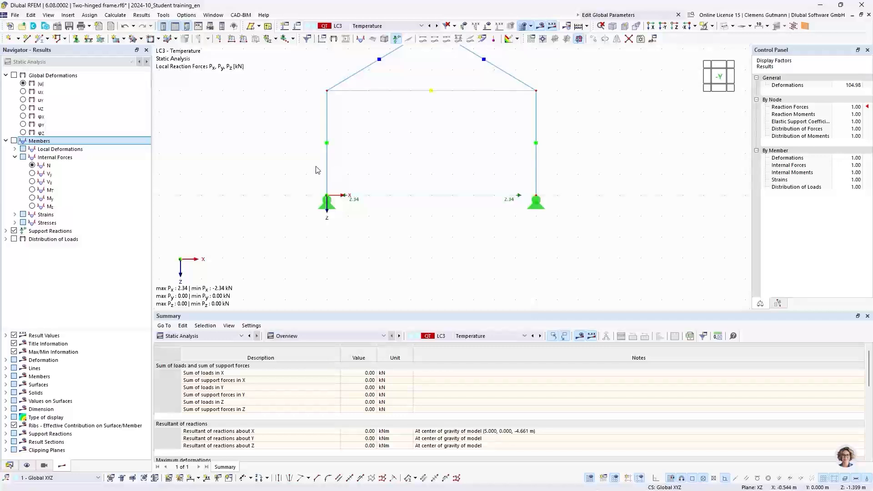
Examine the support reactions and global deformations |u| for LC2 Wind together with the displayed loads
click(382, 28)
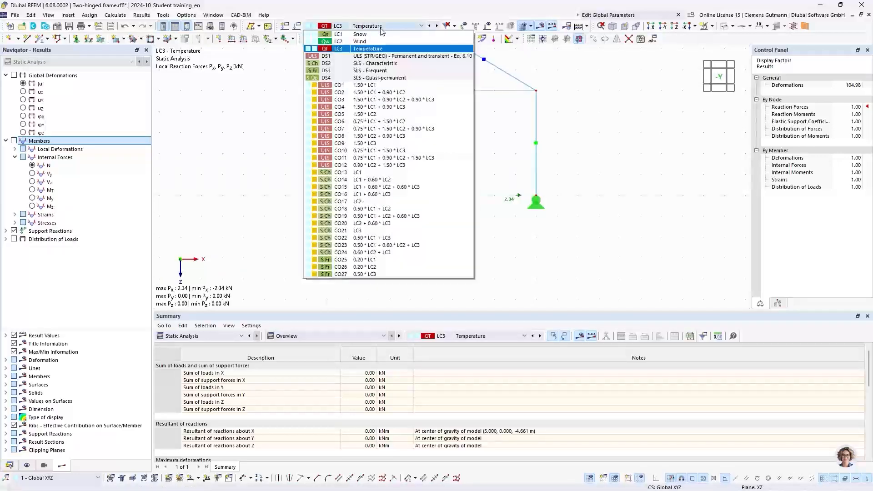
click(377, 42)
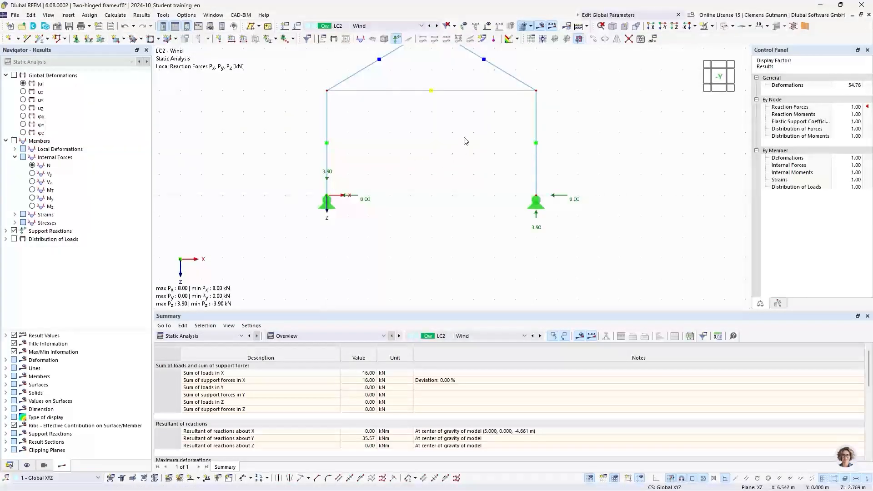
middle_drag(451, 144, 417, 159)
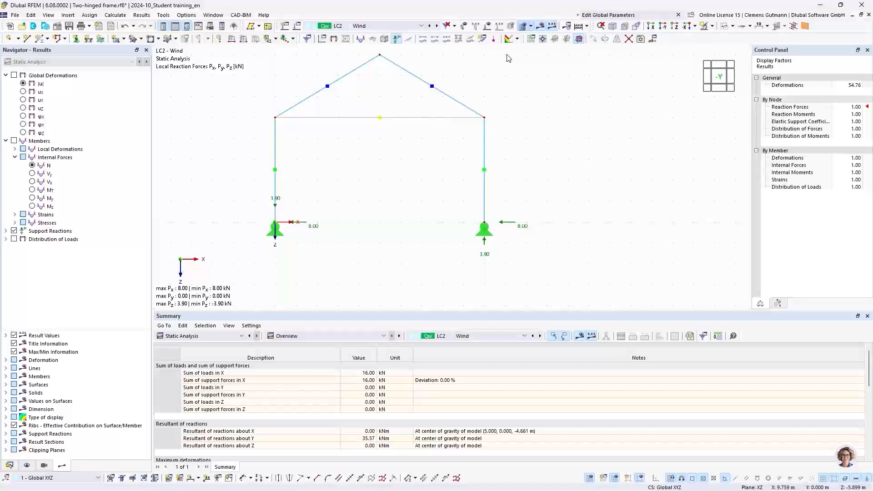
click(487, 26)
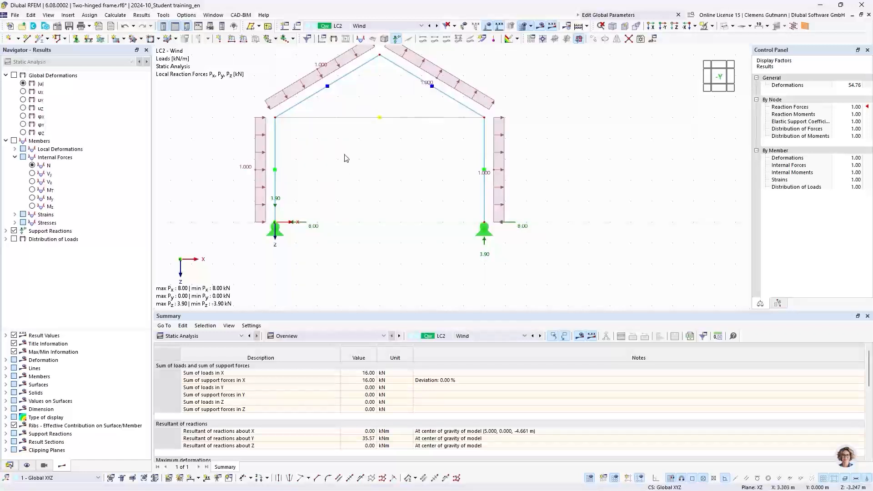
middle_drag(354, 150, 365, 189)
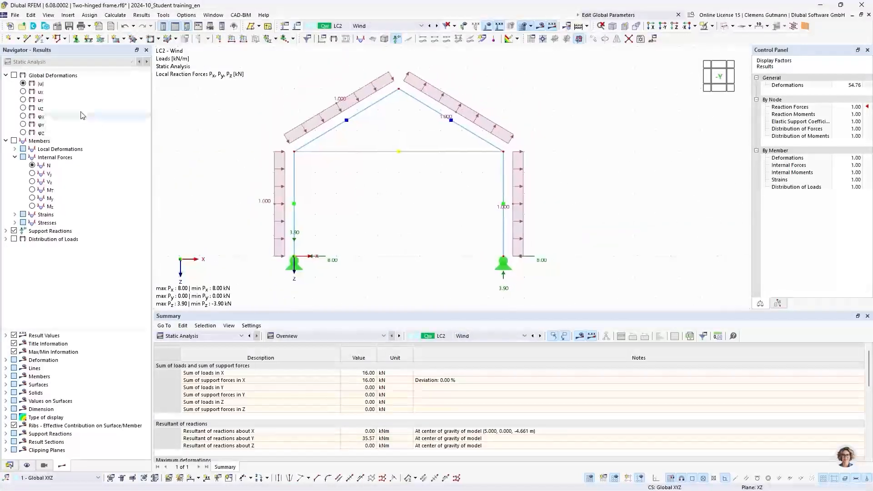
click(24, 84)
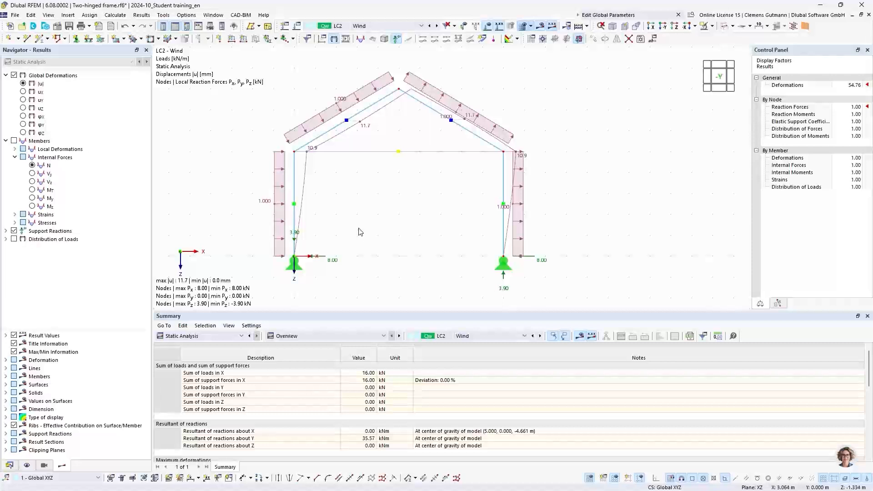
middle_drag(359, 232, 351, 181)
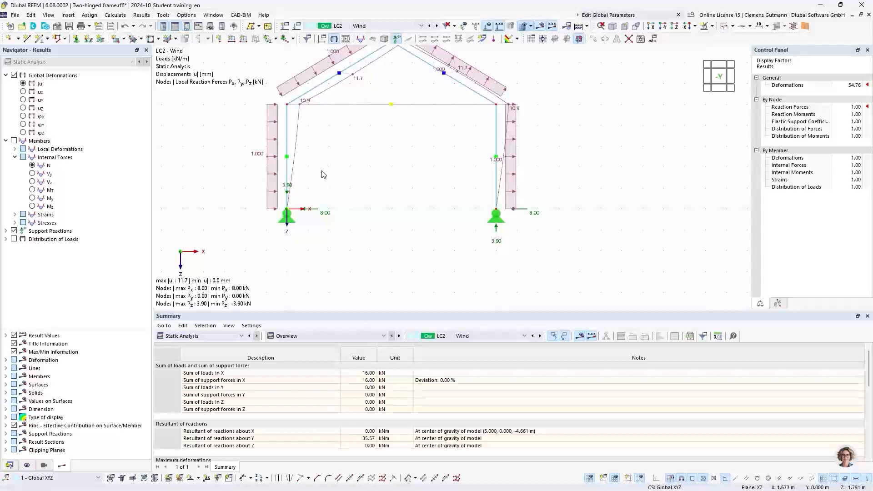
mouse_move(271, 194)
Examine the support reactions at both frame supports for load combination CO2 (1.50 * LC1 + 0.90 * LC2)
click(369, 26)
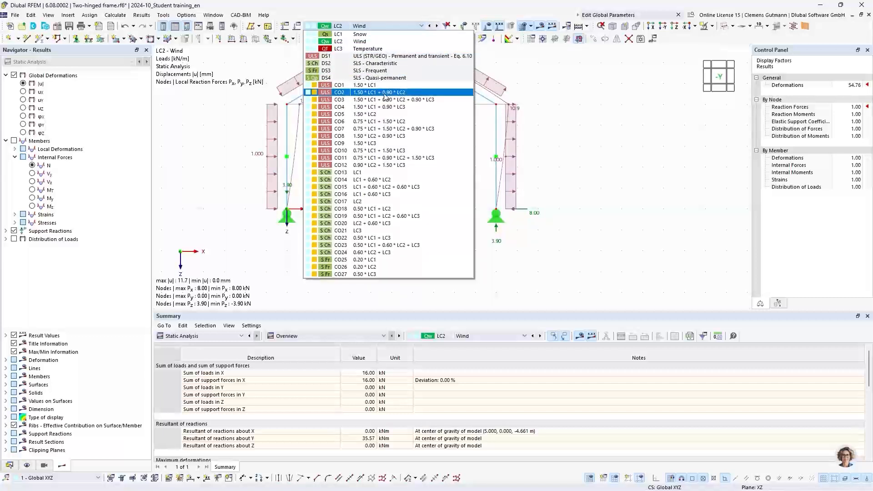
click(372, 94)
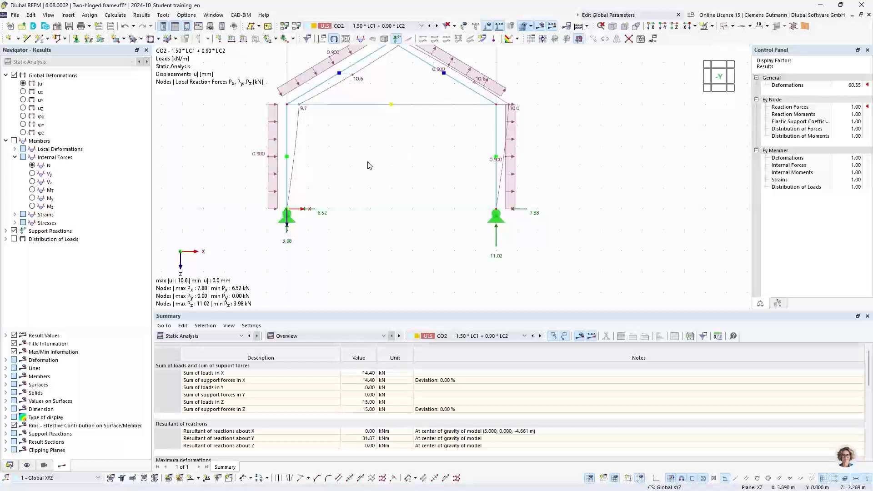
middle_drag(369, 166, 381, 167)
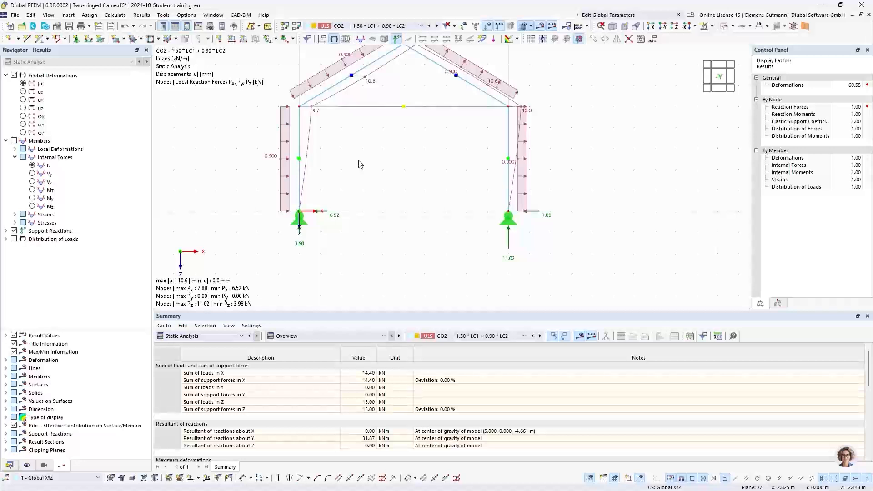
scroll(295, 230, up, 3)
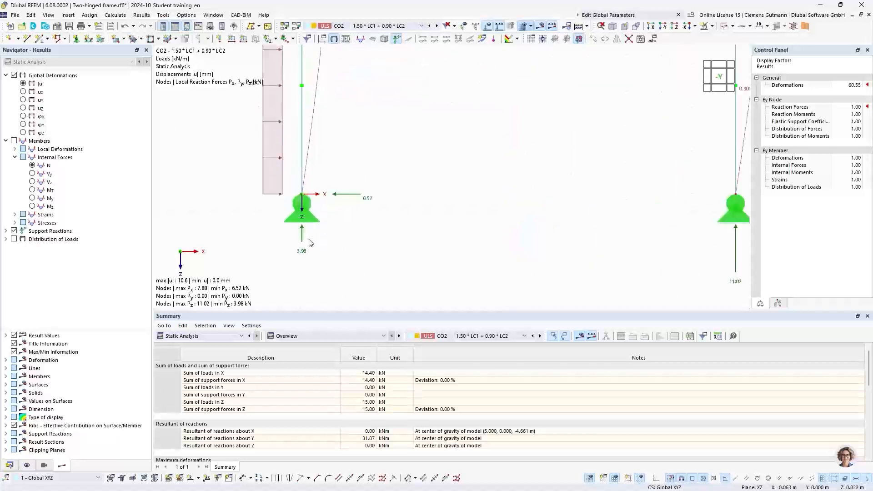
scroll(282, 228, down, 3)
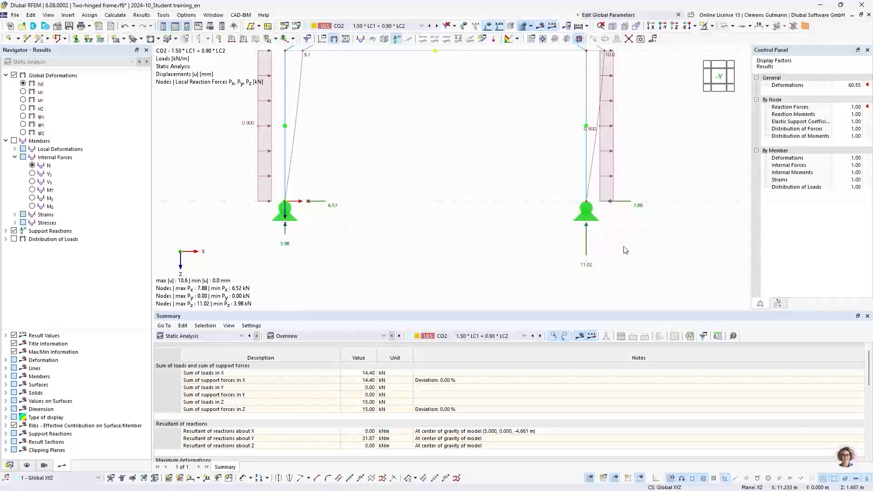
middle_drag(625, 250, 564, 245)
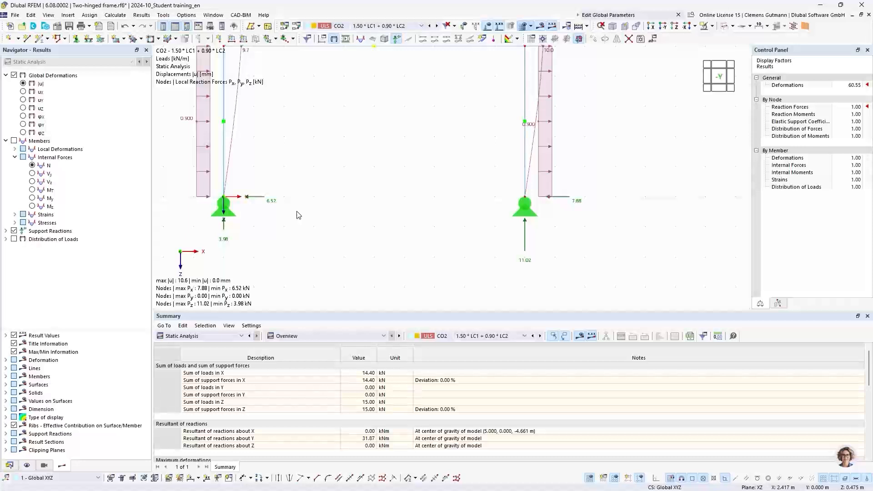
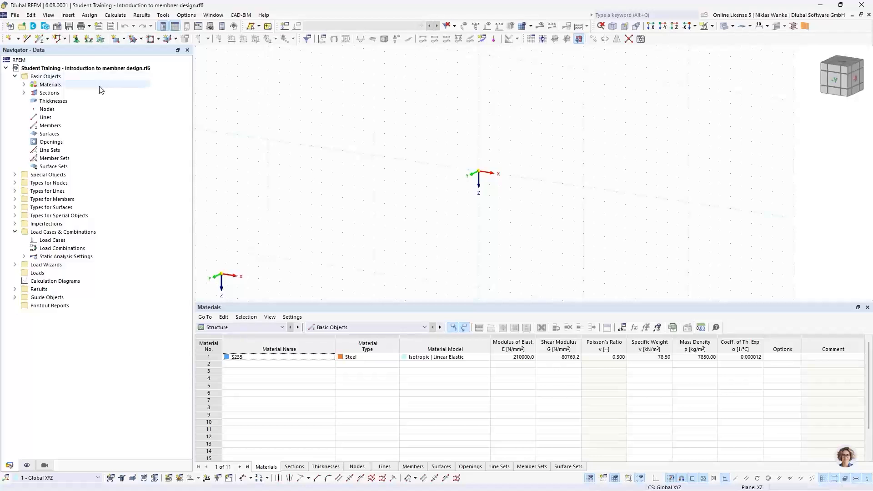
Review the member design training model's predefined material and section, and the model type and add-ons in its base data
click(24, 85)
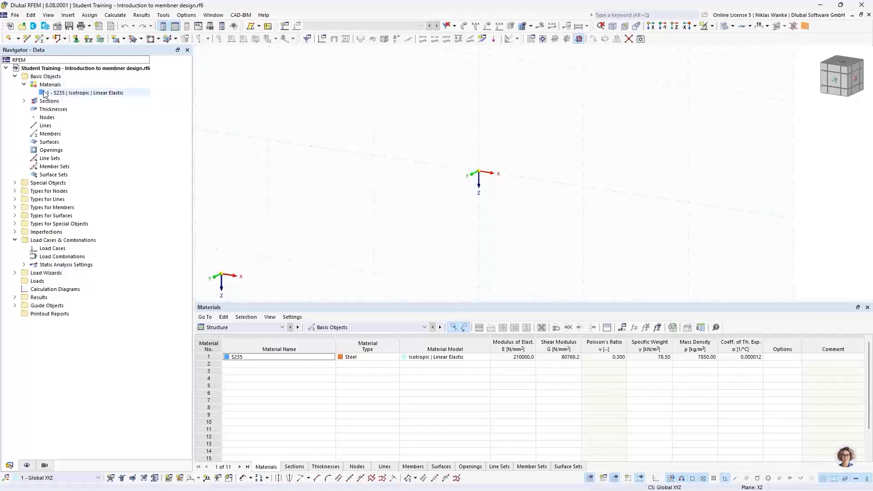
click(23, 100)
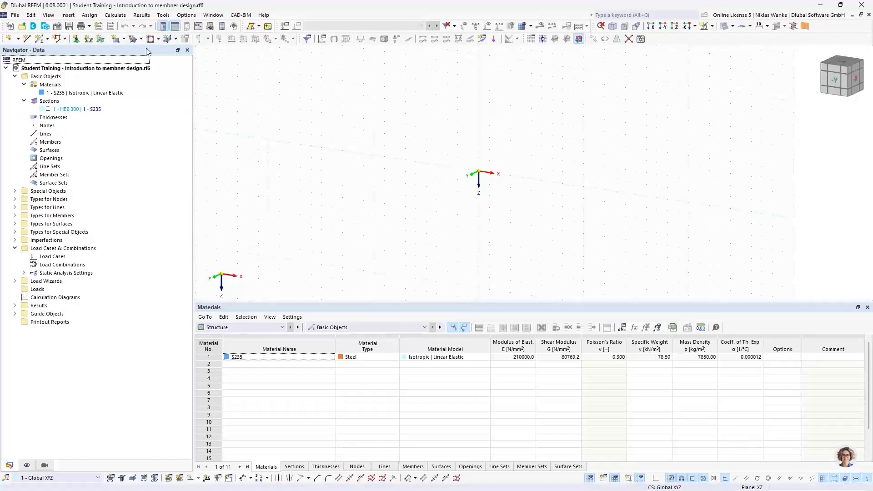
click(59, 27)
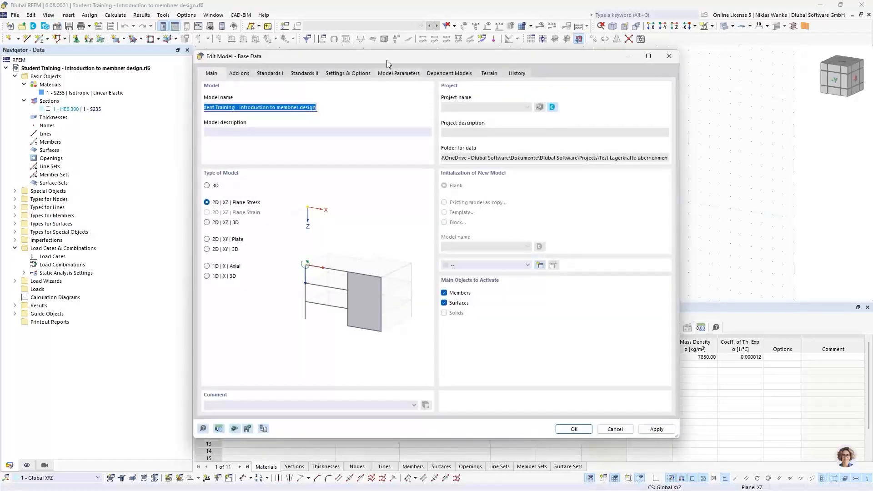
drag(386, 60, 411, 59)
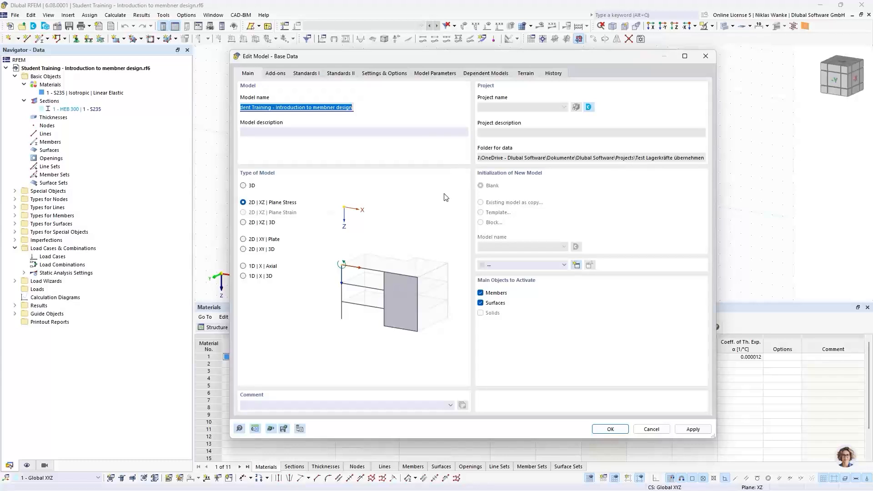
click(277, 74)
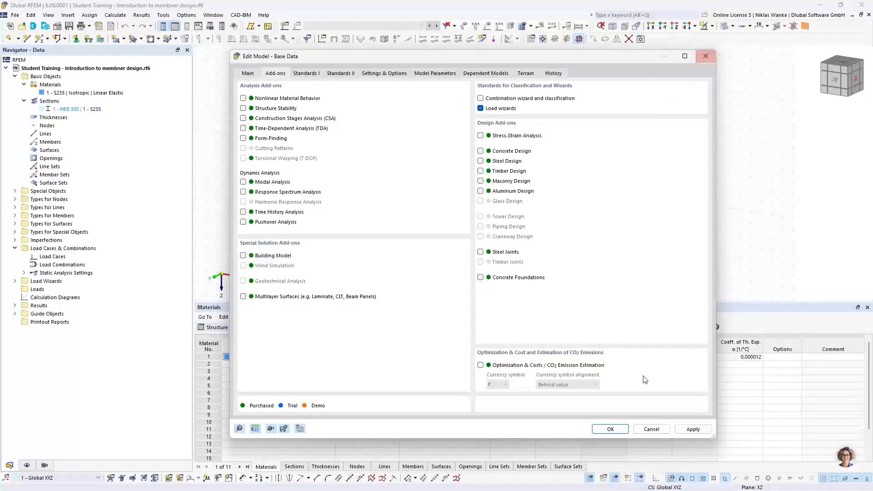
click(611, 428)
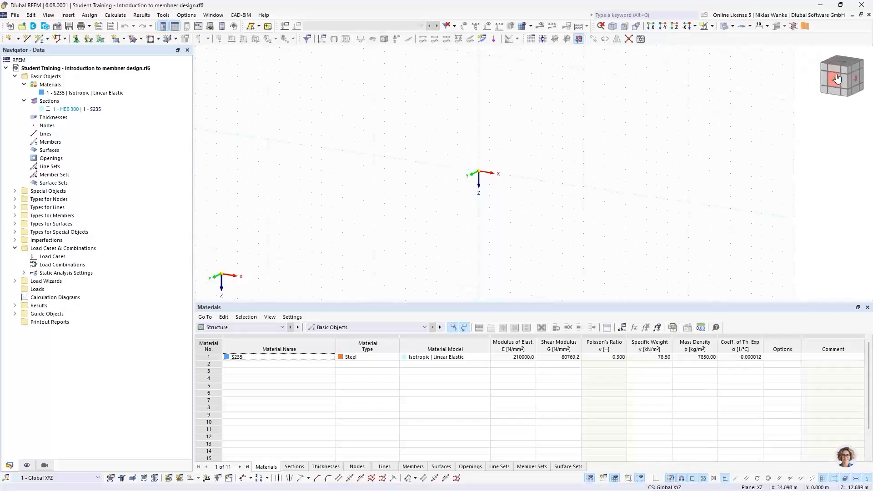
Set the view to the -Y direction and start defining a new member with the Single | General option
middle_drag(512, 189, 516, 184)
click(835, 83)
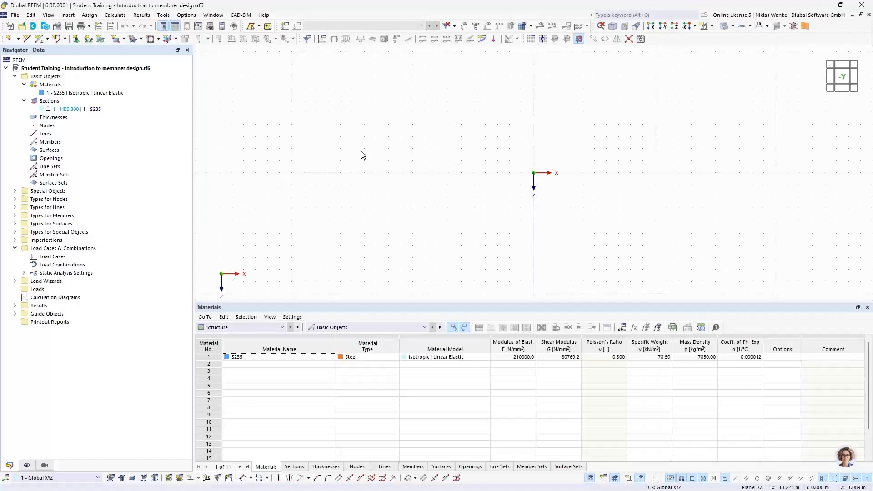
click(48, 38)
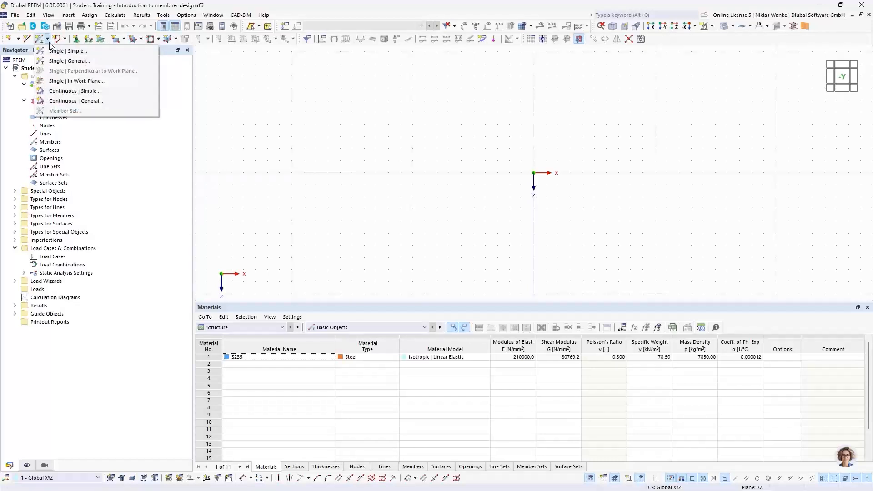
click(85, 62)
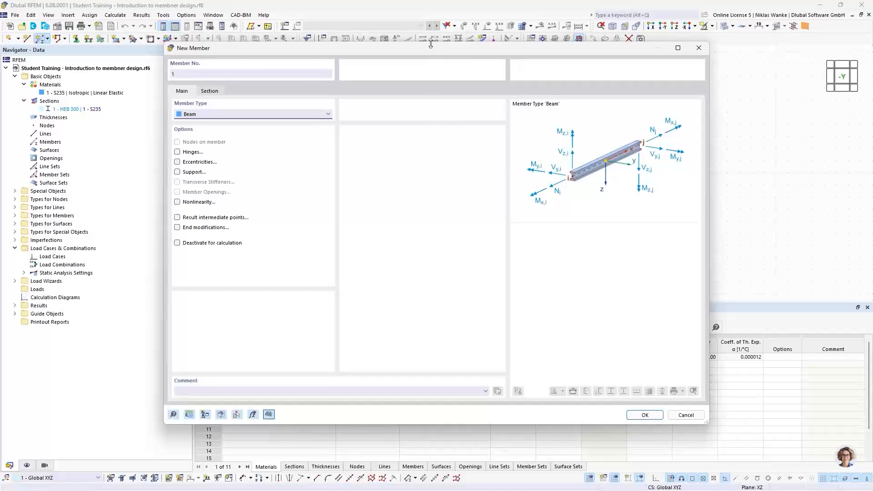
drag(421, 49, 438, 60)
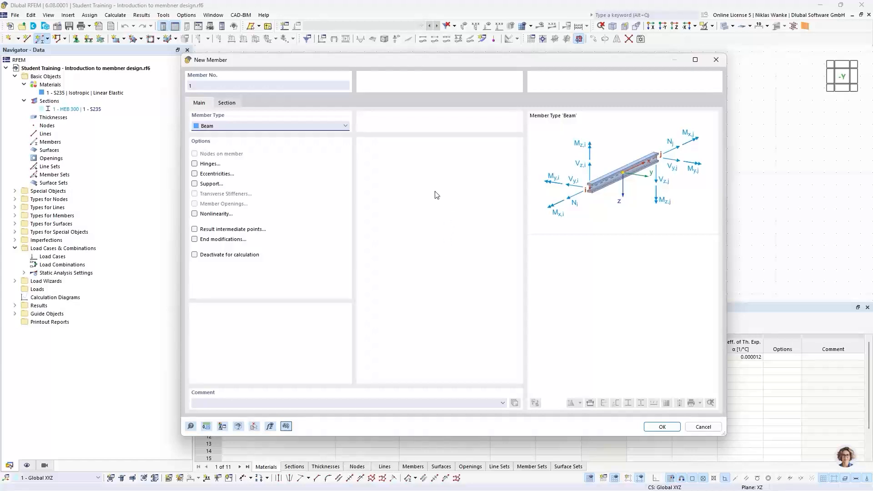
Compare the Beam and Truss (only N) member types and look through the other types, keeping Truss (only N) for the new member
click(335, 128)
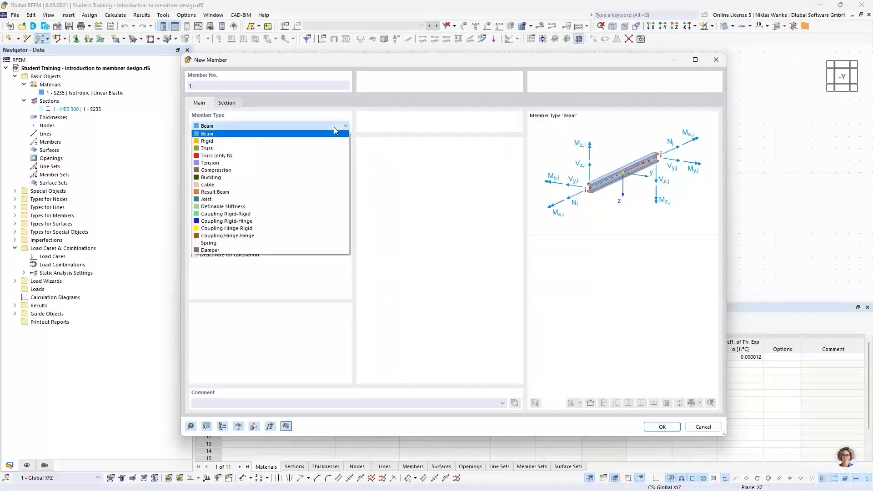
click(240, 157)
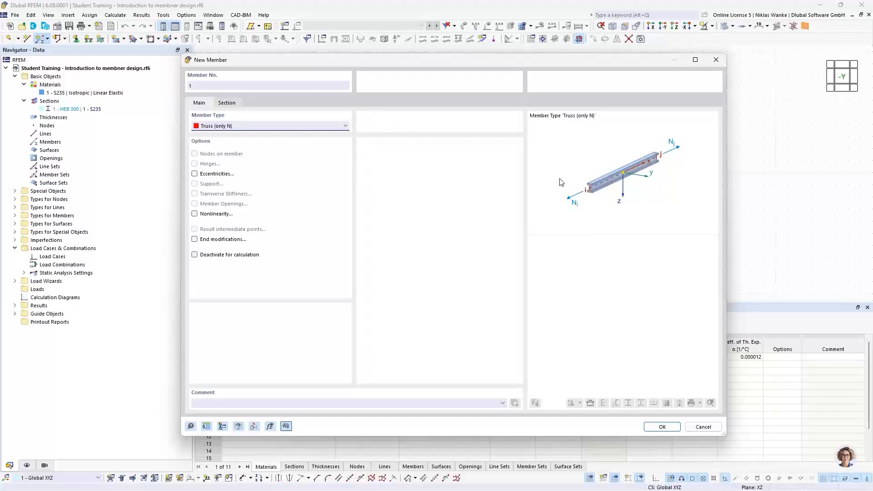
click(256, 131)
click(214, 134)
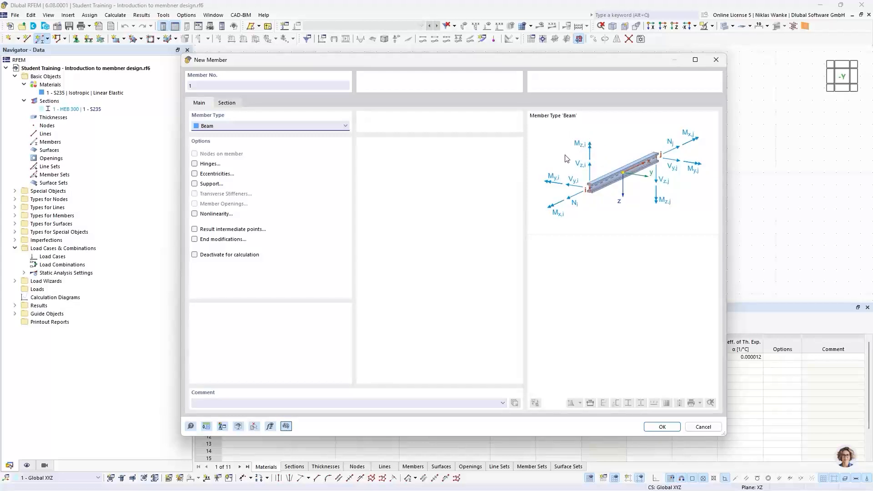
click(223, 127)
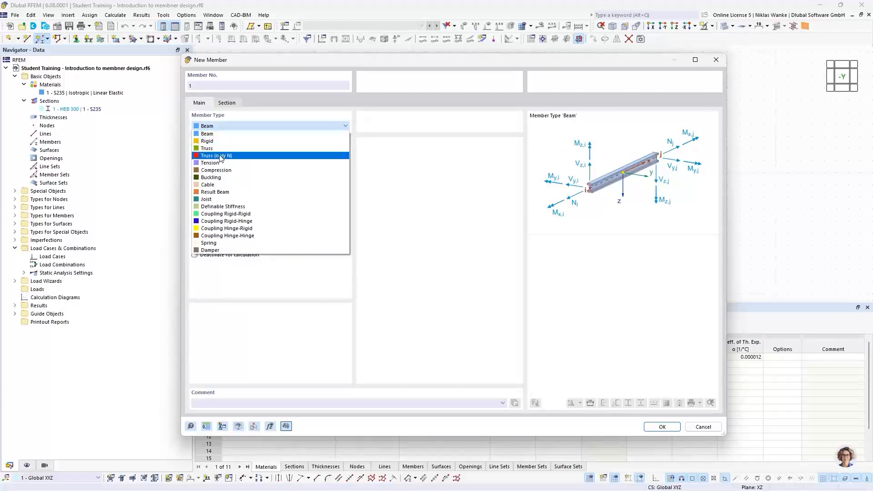
click(220, 158)
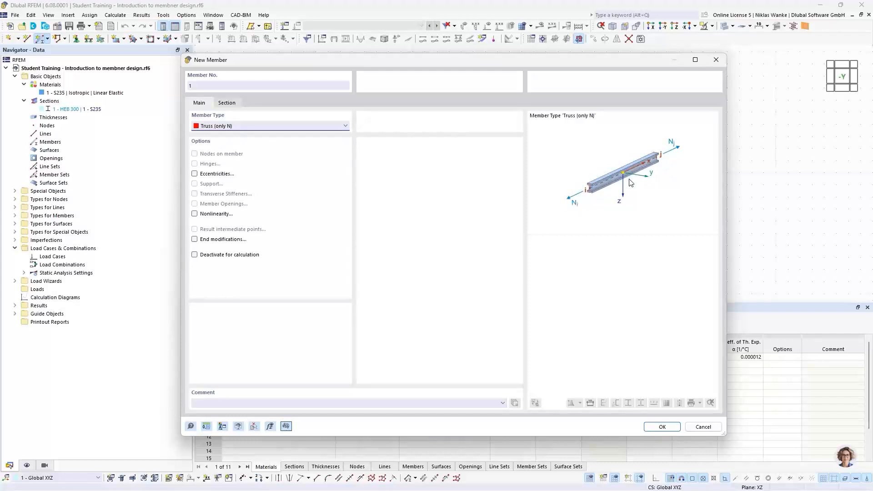
click(268, 131)
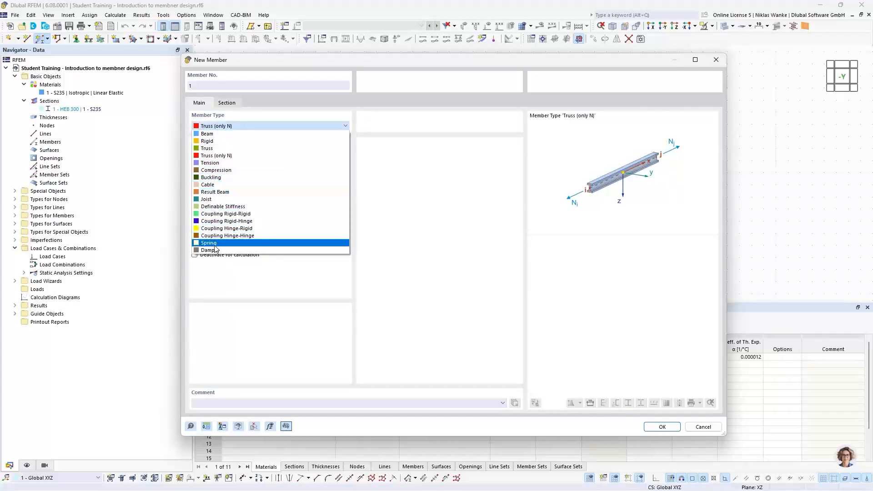
click(239, 127)
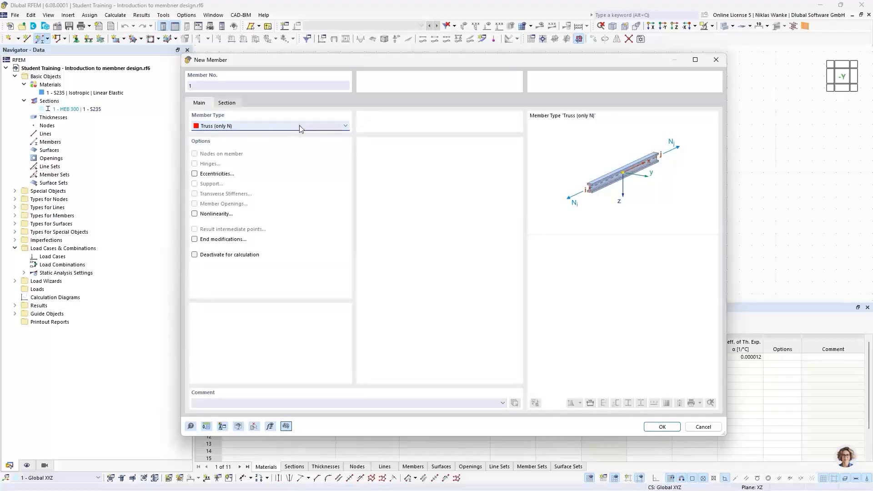
Open the RFEM 6 online manual from the New Member dialog and examine the overview of available member types
click(190, 427)
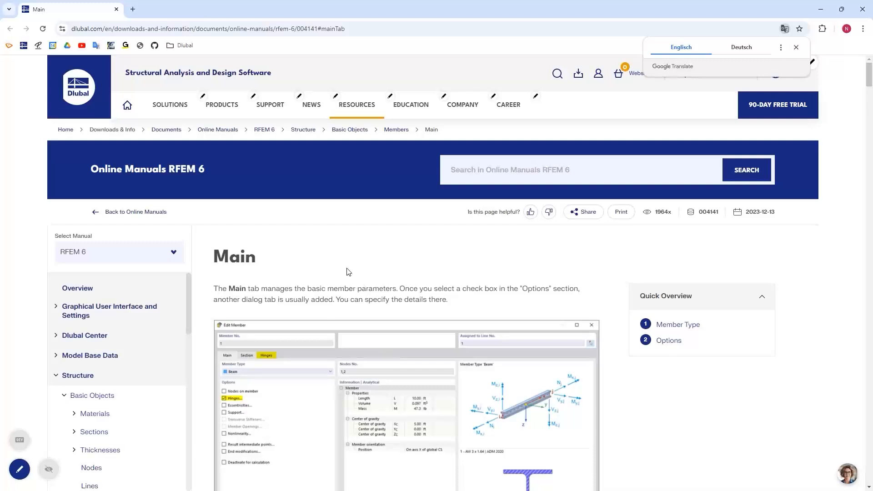
scroll(366, 286, down, 4)
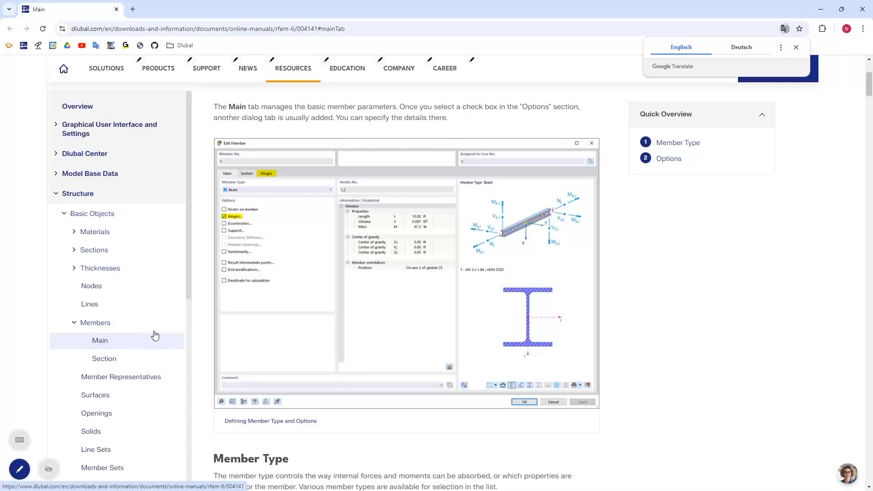
scroll(160, 314, up, 2)
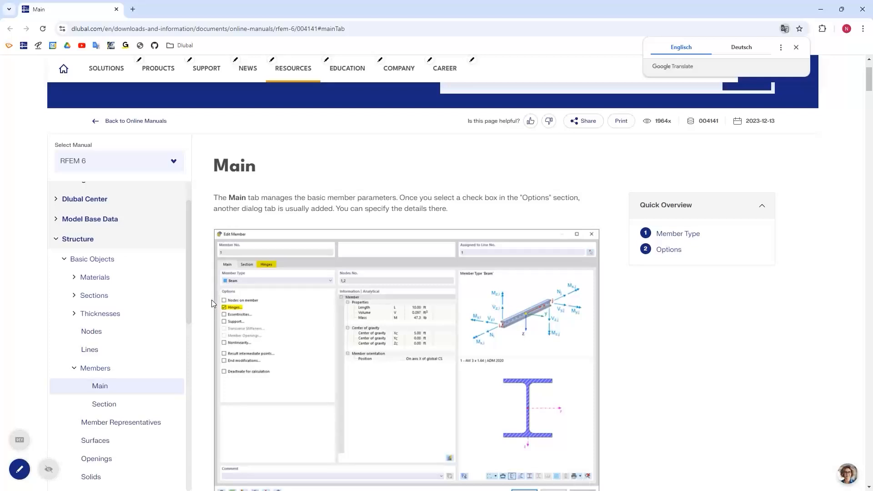
scroll(214, 296, down, 6)
scroll(216, 300, down, 4)
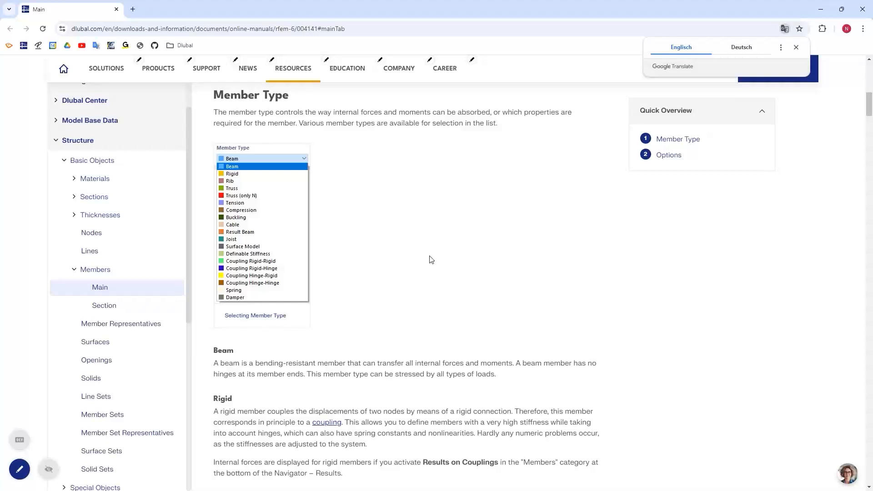
scroll(431, 259, up, 1)
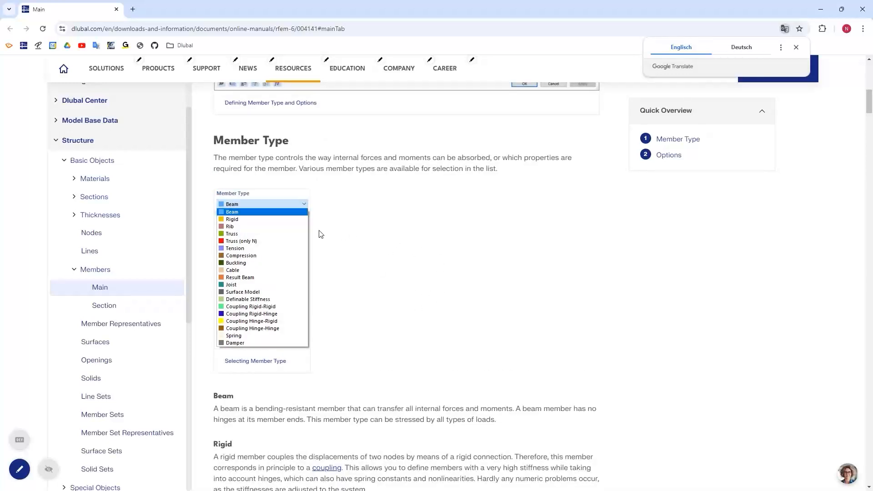
scroll(348, 322, down, 2)
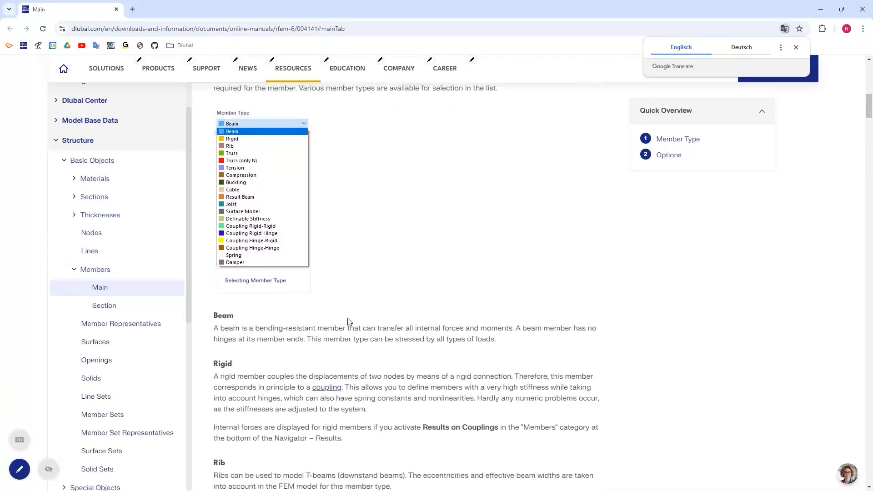
scroll(348, 321, down, 1)
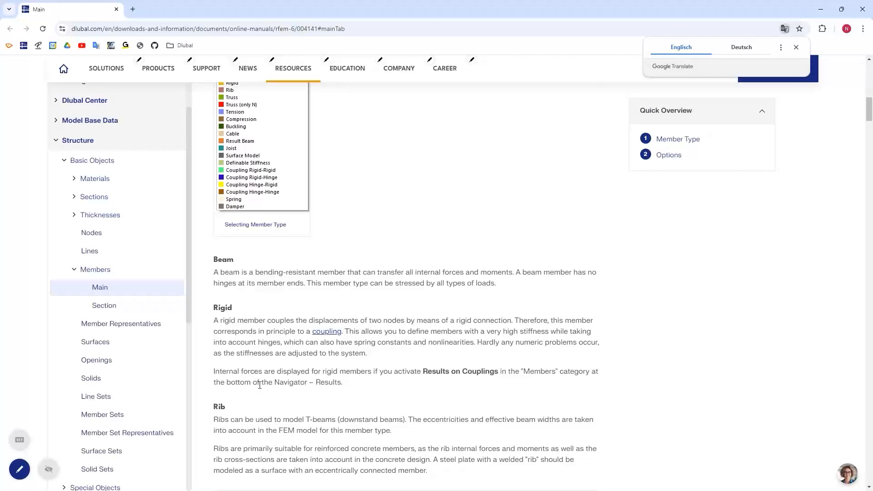
Read the manual's Truss (only N) description and its webinar tip, and close the browser to return to RFEM's New Member dialog
scroll(259, 387, down, 5)
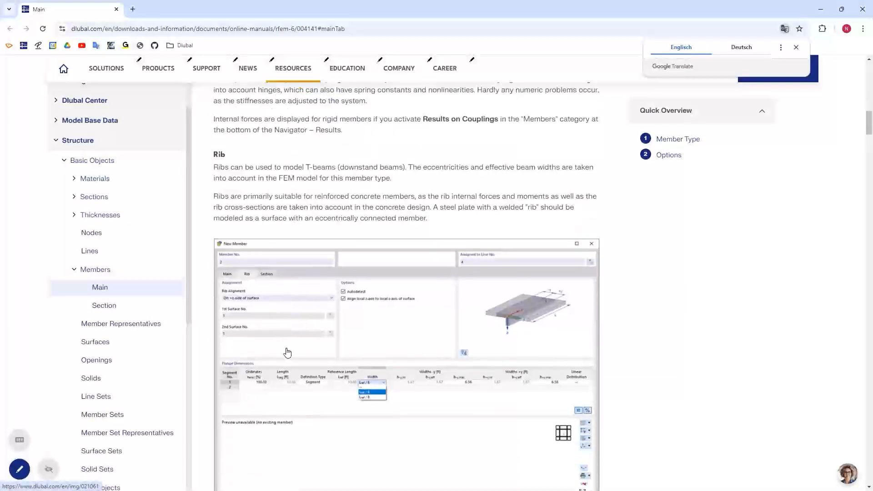
scroll(287, 352, down, 15)
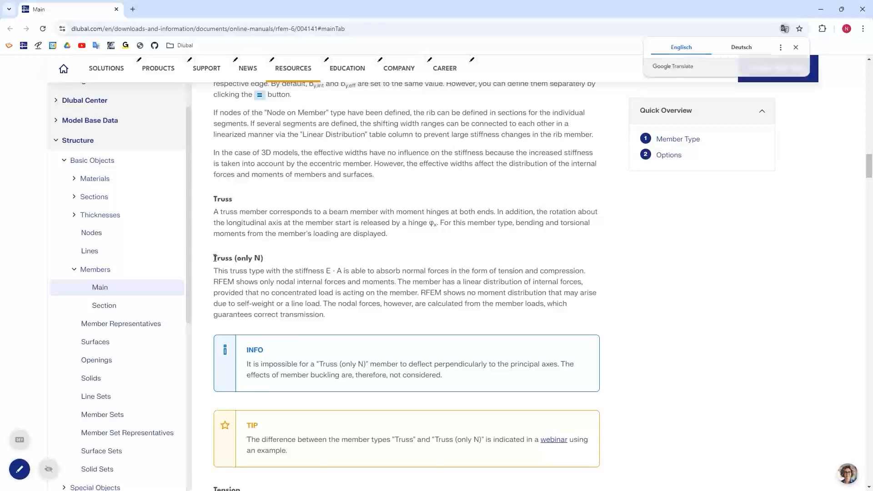
drag(214, 258, 260, 257)
click(251, 260)
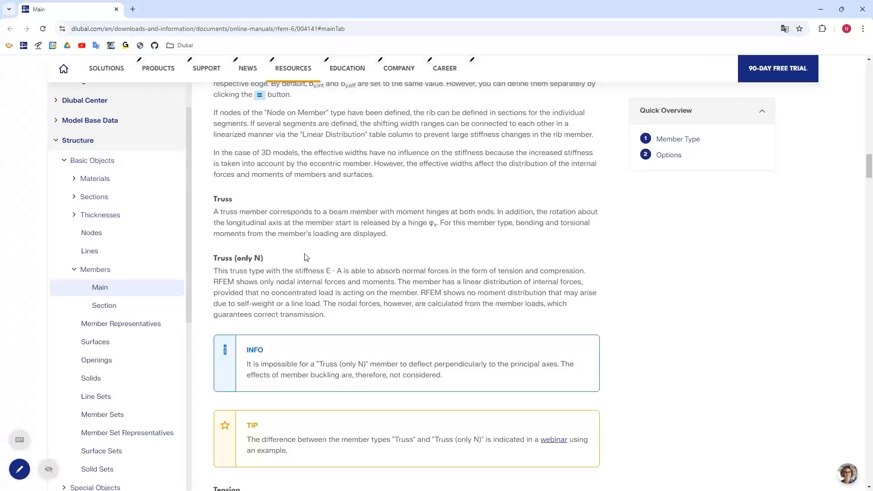
scroll(278, 146, down, 3)
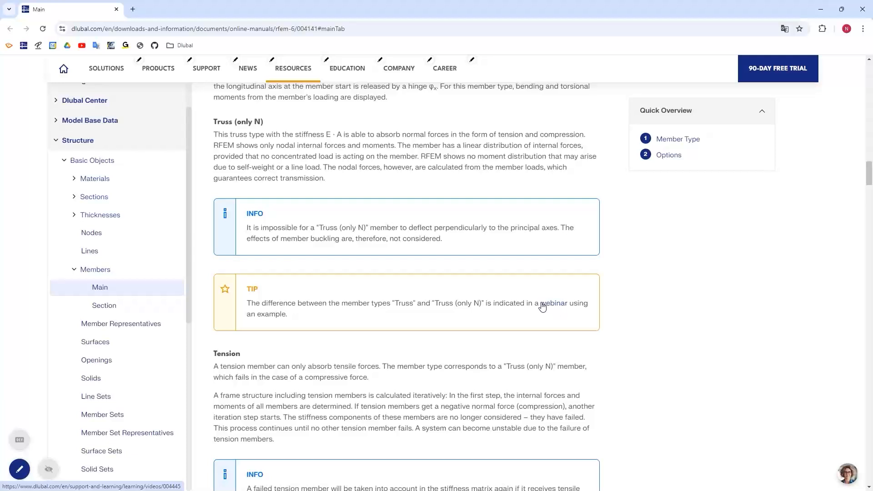
click(862, 10)
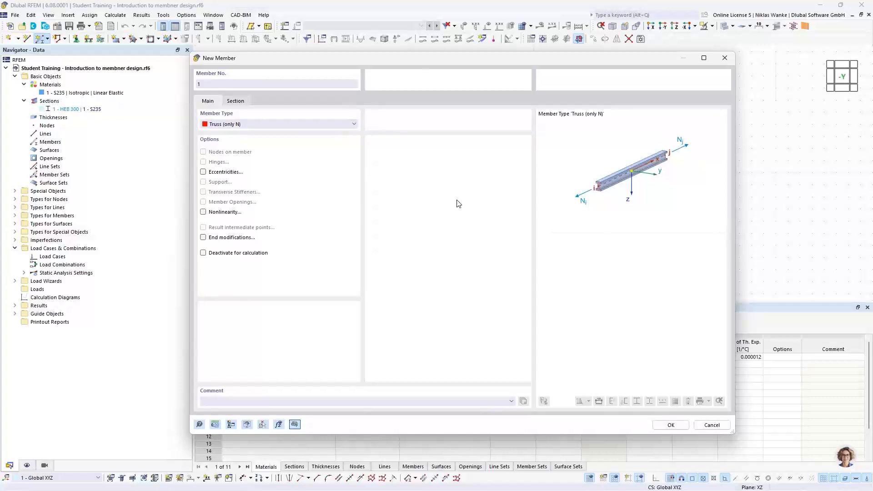
Define the new Truss (only N) member with section 1 - HEB 300 in material S235 and accept its settings
click(233, 103)
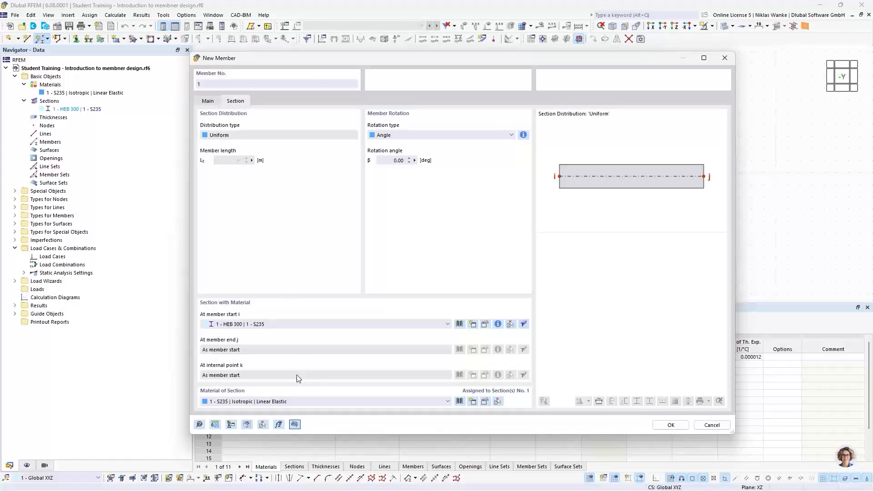
click(258, 325)
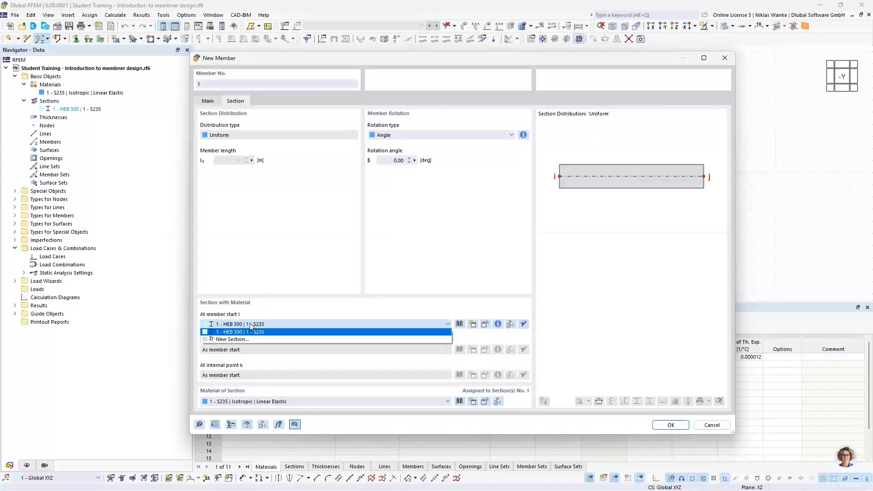
click(226, 325)
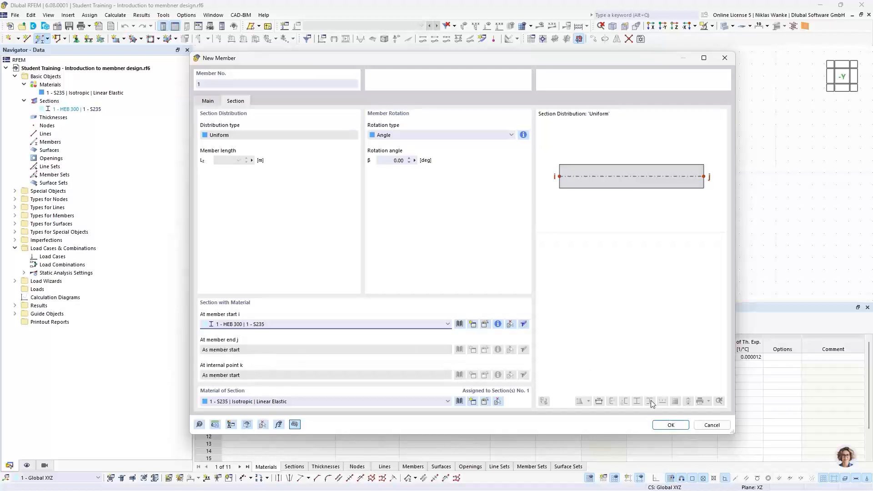
click(670, 425)
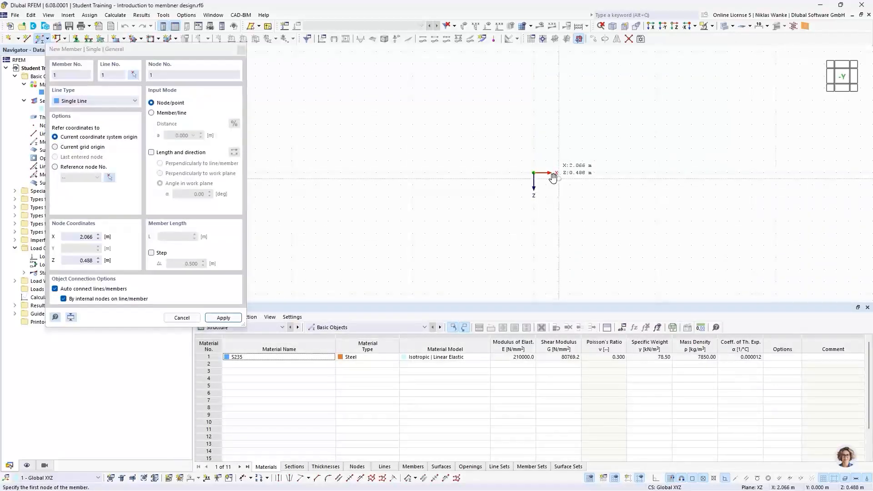
Place the first truss member from the origin (0, 0) with a length of 3 m and a work-plane angle of 150°
middle_drag(554, 177, 530, 185)
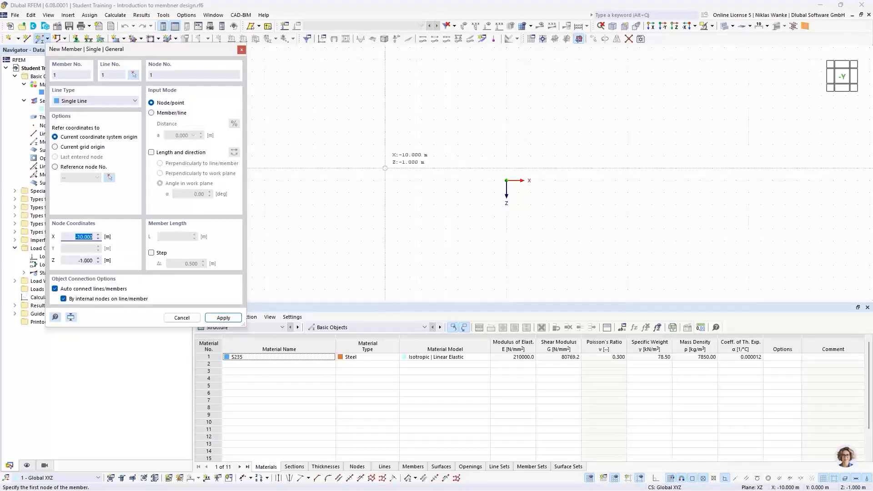
click(153, 154)
click(153, 154)
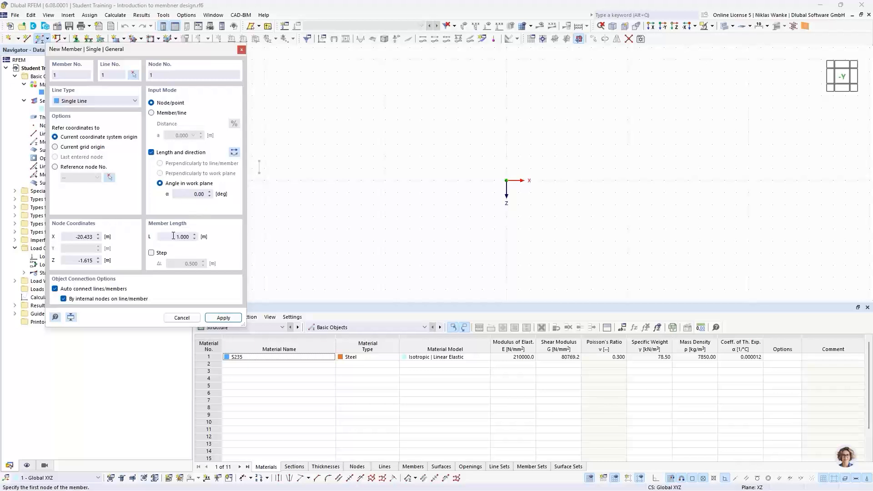
drag(173, 235, 199, 236)
text(3)
click(187, 193)
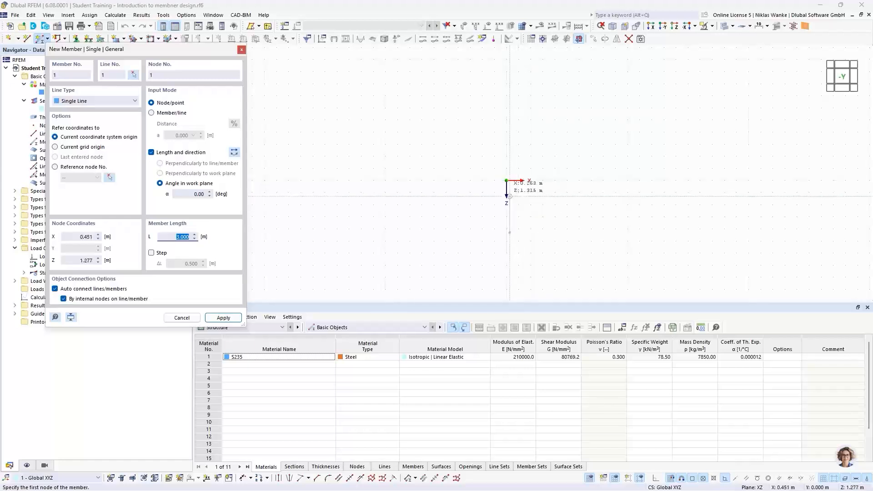
click(206, 194)
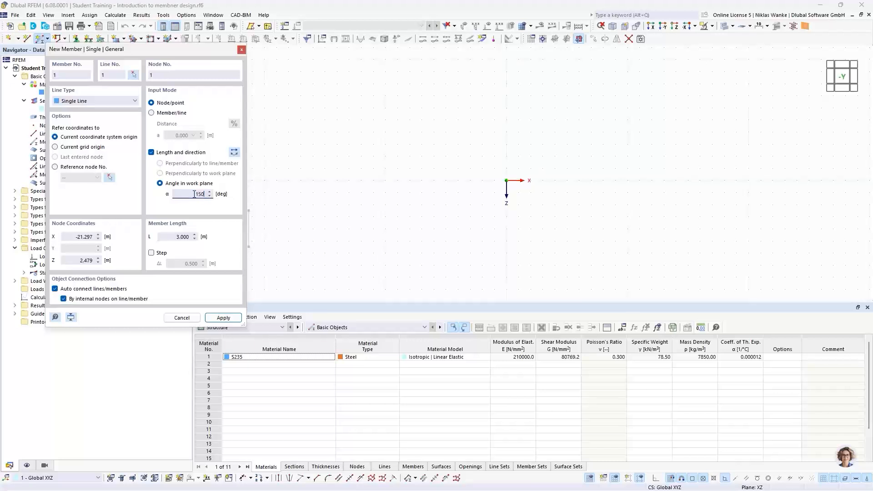
text(150)
key(Tab)
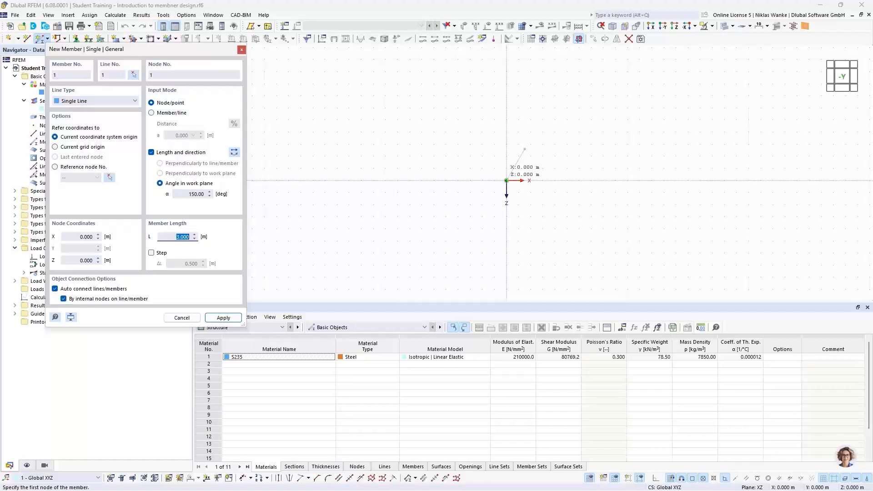
click(506, 180)
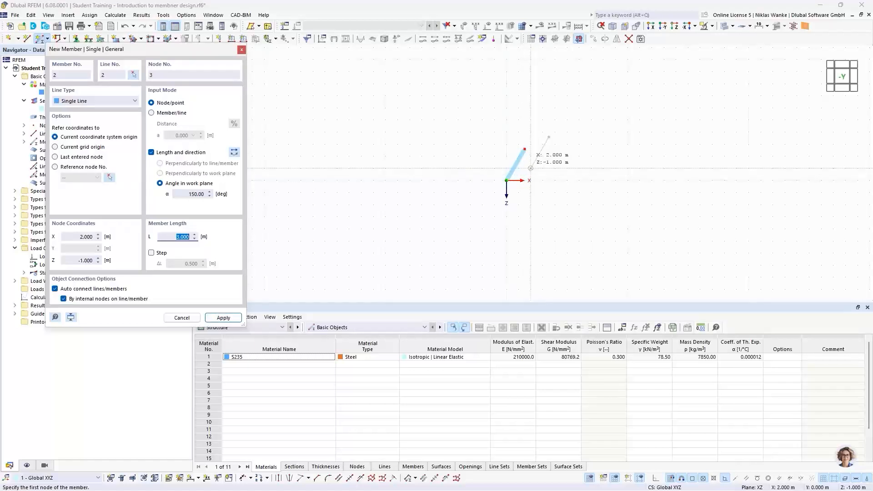
key(Escape)
scroll(530, 169, up, 4)
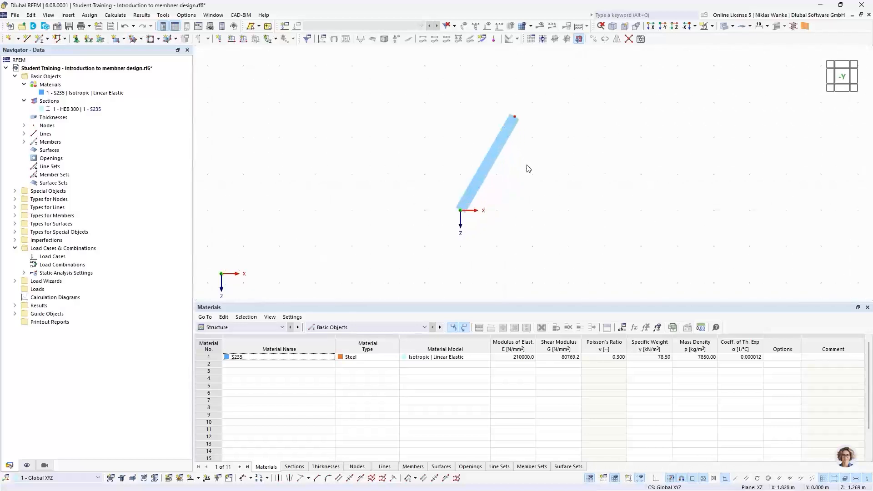
Create one copy of the inclined member rotated 60° about an axis parallel to Y through its upper end node
middle_drag(481, 179, 465, 165)
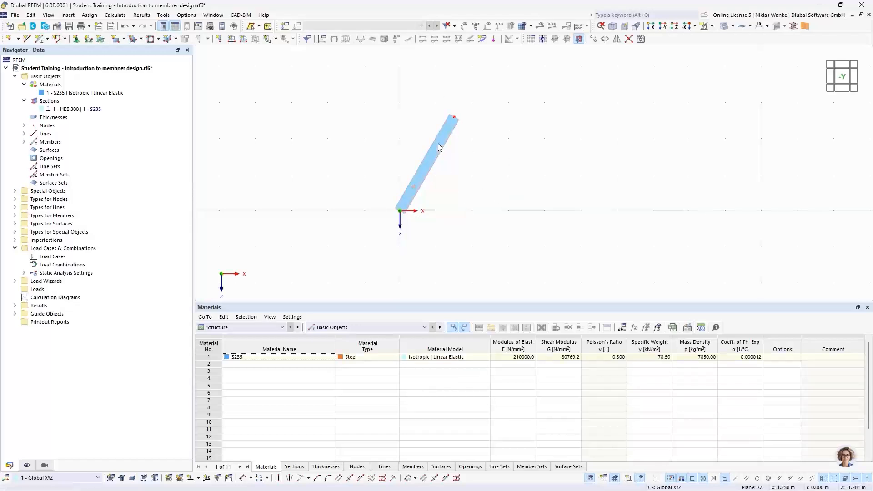
click(606, 41)
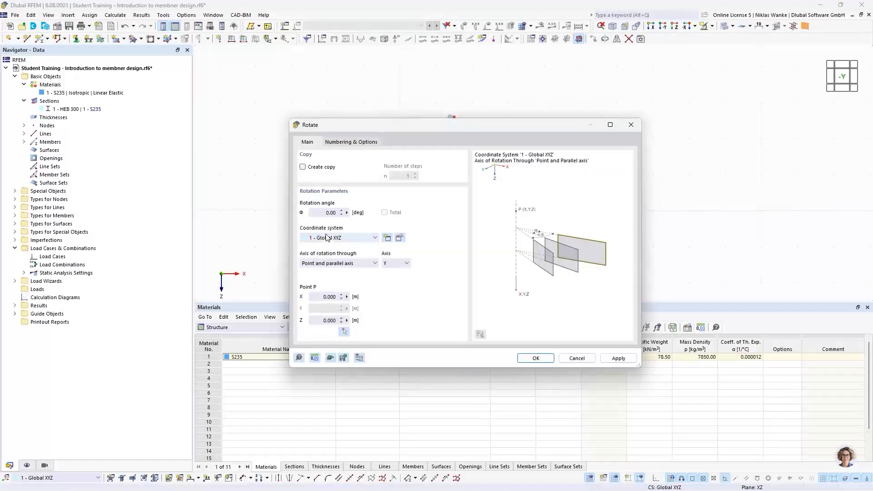
drag(322, 214, 345, 216)
click(304, 168)
drag(453, 128, 465, 258)
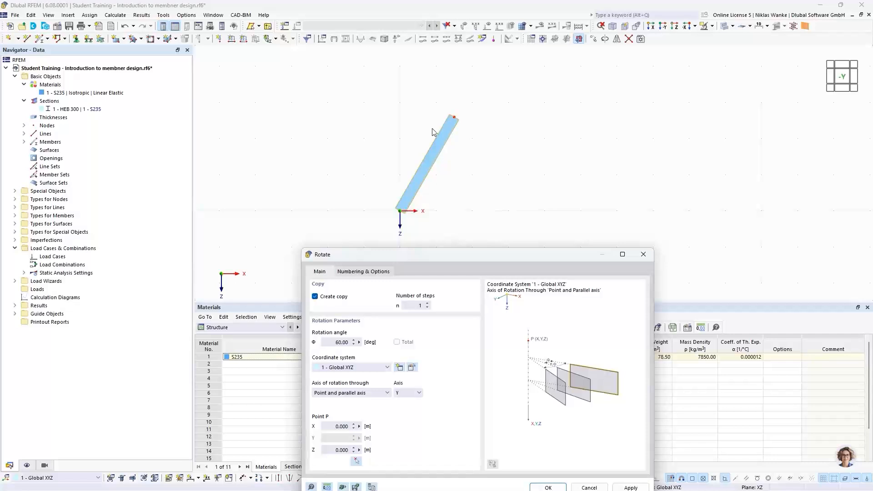
drag(457, 258, 472, 133)
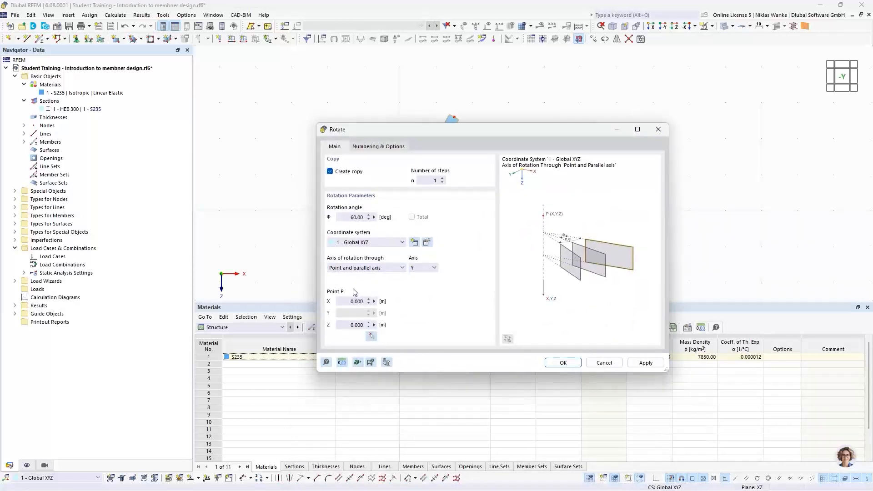
click(372, 336)
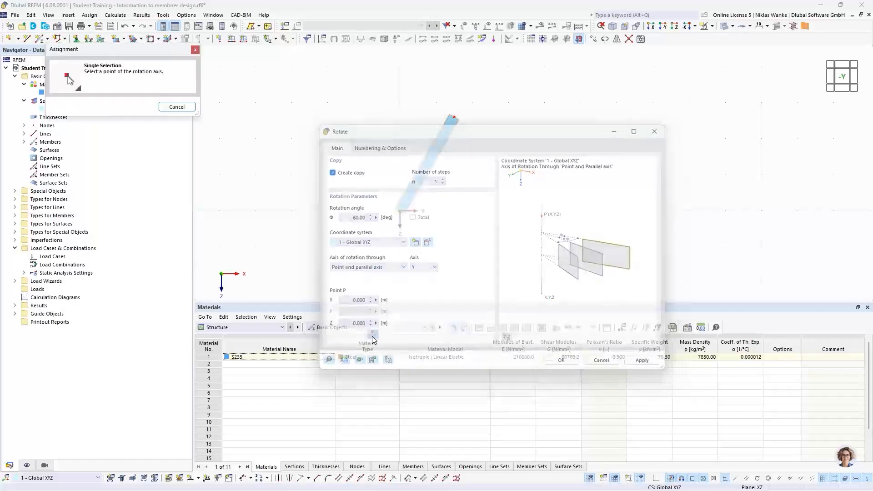
click(454, 117)
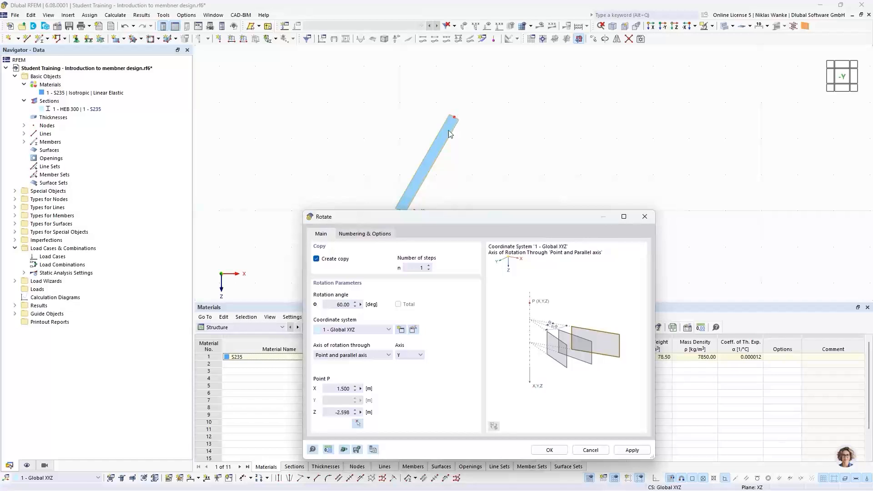
drag(487, 219, 479, 127)
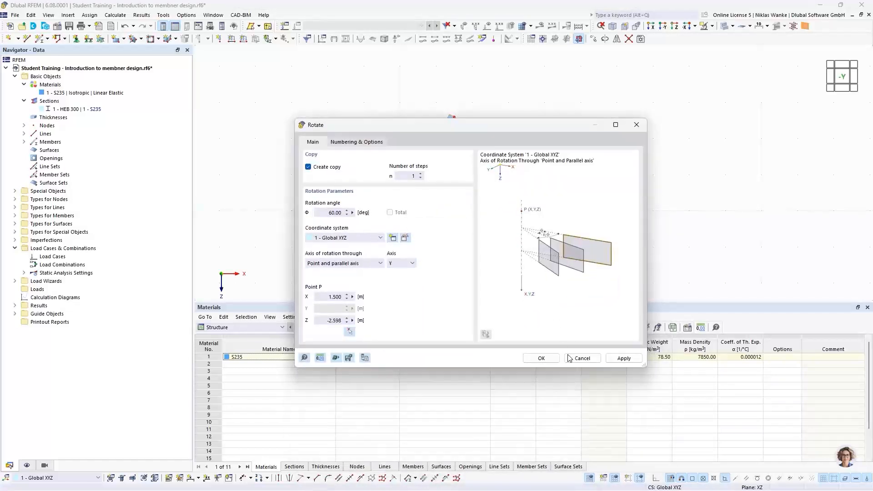
click(541, 358)
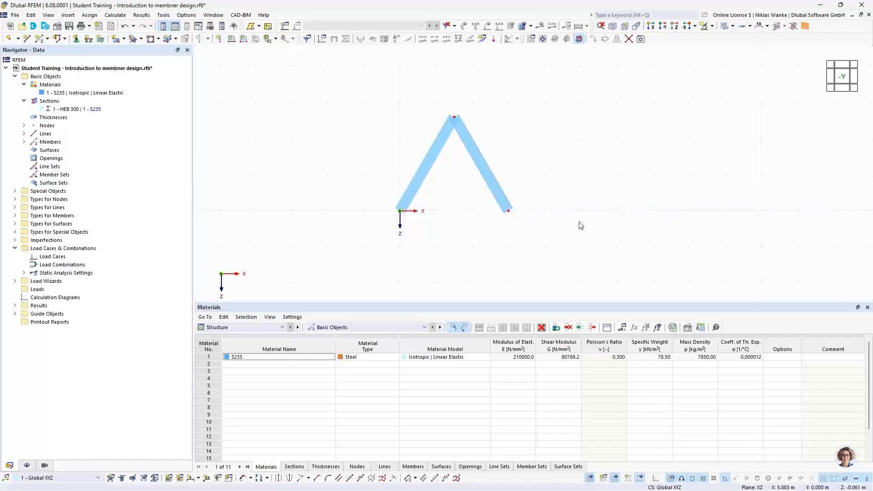
Select both inclined members and set up a Move/Copy operation that creates copies in 2 steps
middle_drag(579, 196, 543, 215)
scroll(527, 215, down, 1)
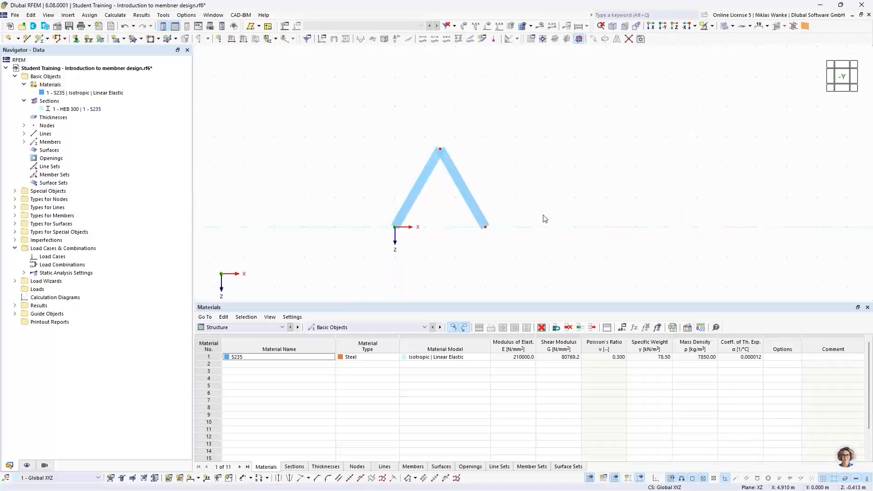
drag(520, 257, 374, 115)
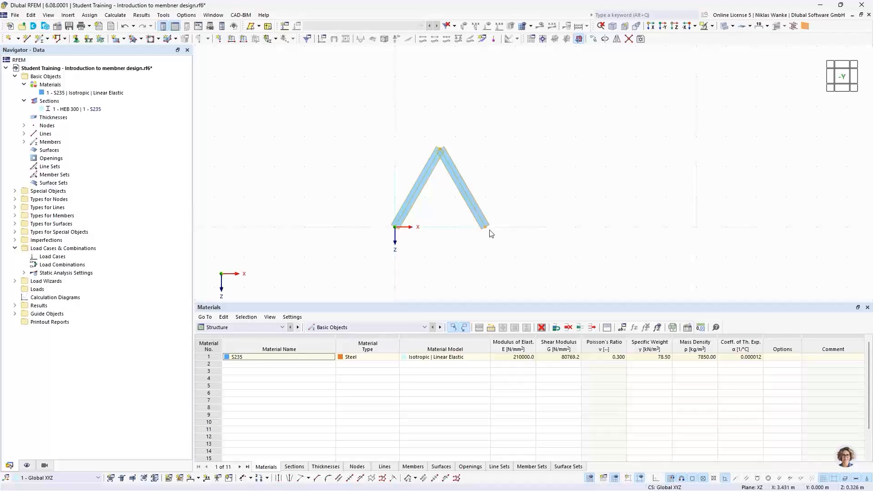
click(593, 39)
drag(409, 129, 409, 253)
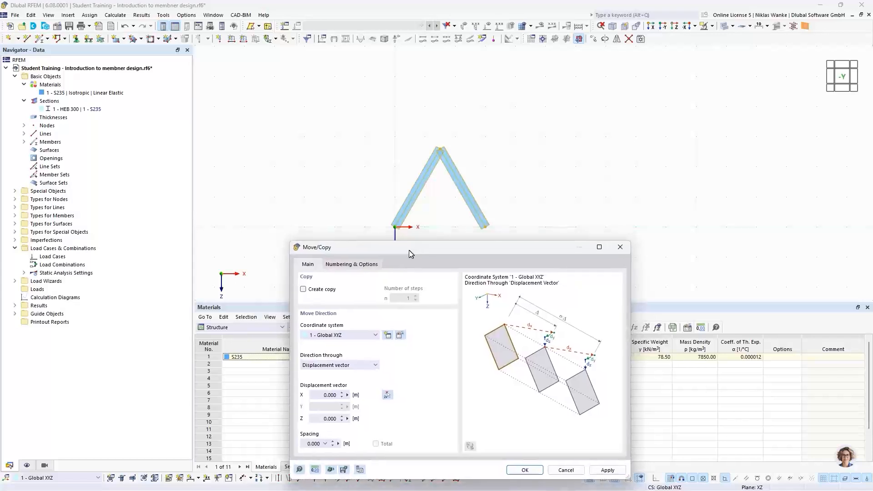
click(300, 289)
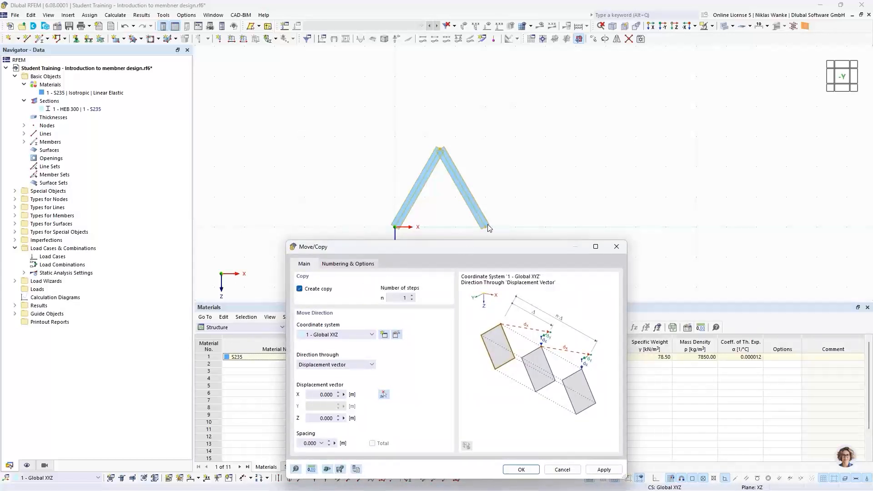
click(413, 296)
drag(518, 251, 548, 133)
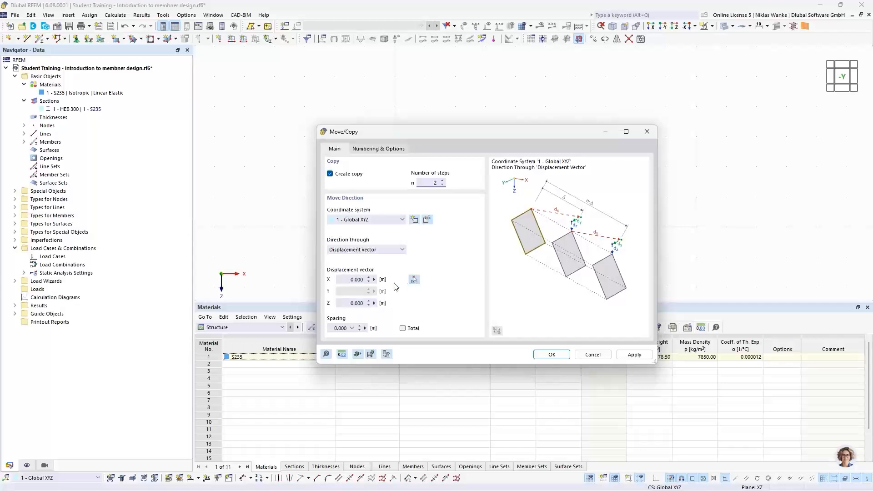
Copy the member pair along X by 3 m per step, picking the displacement from the origin node to the second member's lower end node
drag(344, 280, 369, 279)
drag(391, 136, 497, 255)
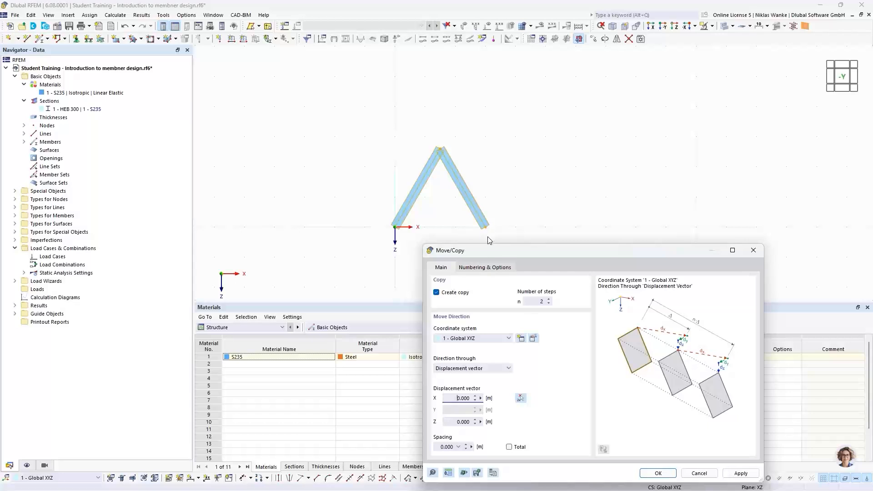
drag(580, 253, 572, 185)
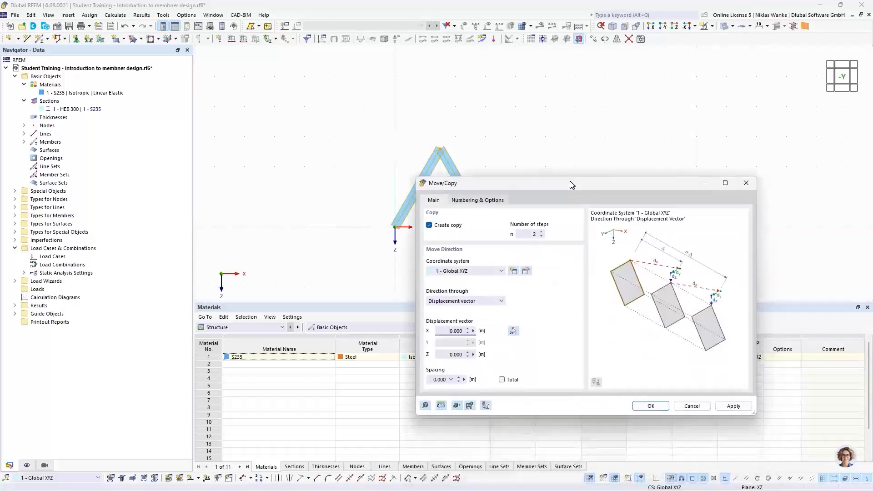
click(512, 331)
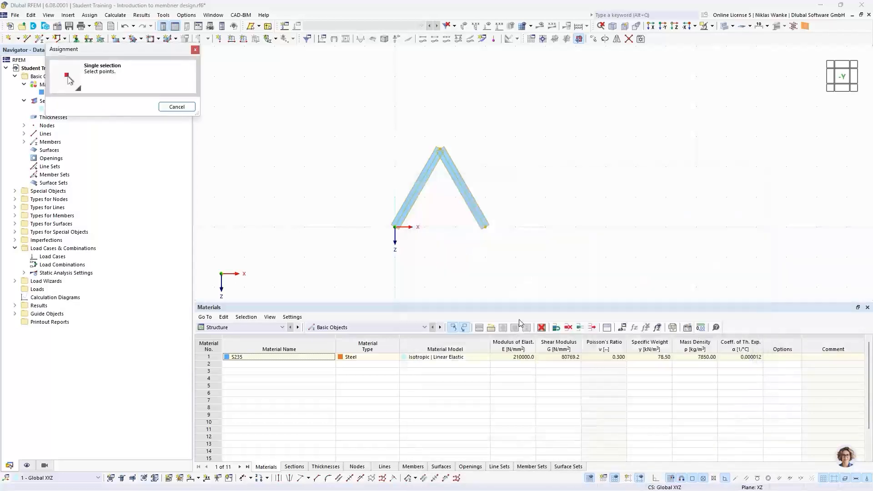
click(395, 227)
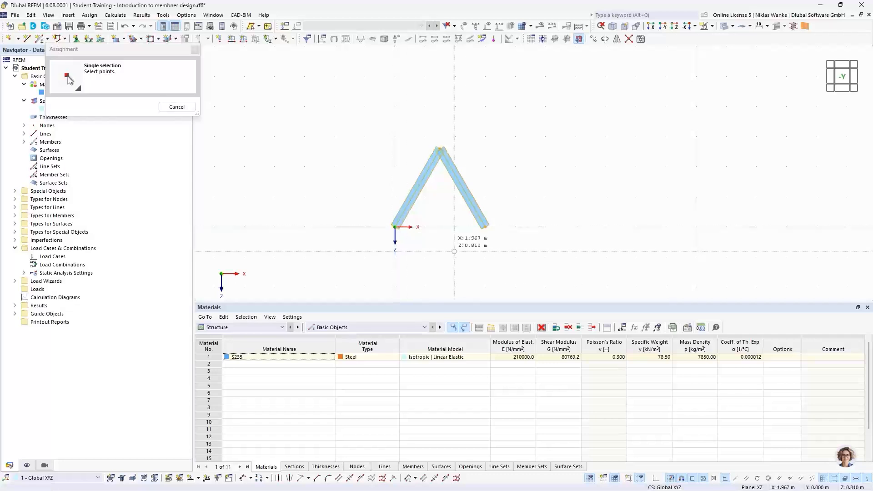
click(485, 227)
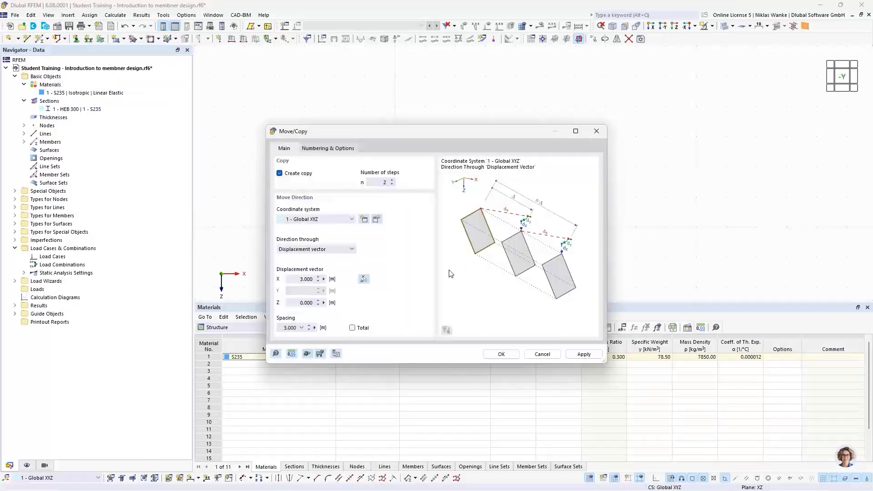
click(296, 280)
drag(297, 279, 328, 278)
click(499, 355)
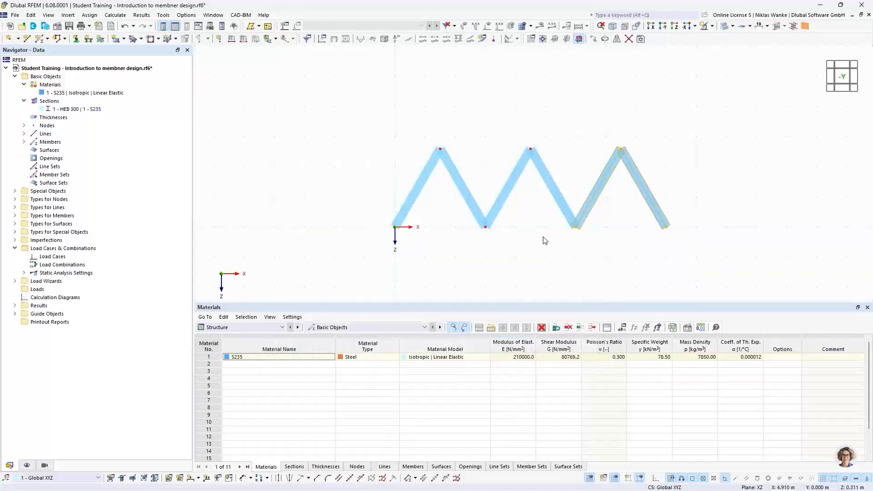
click(543, 238)
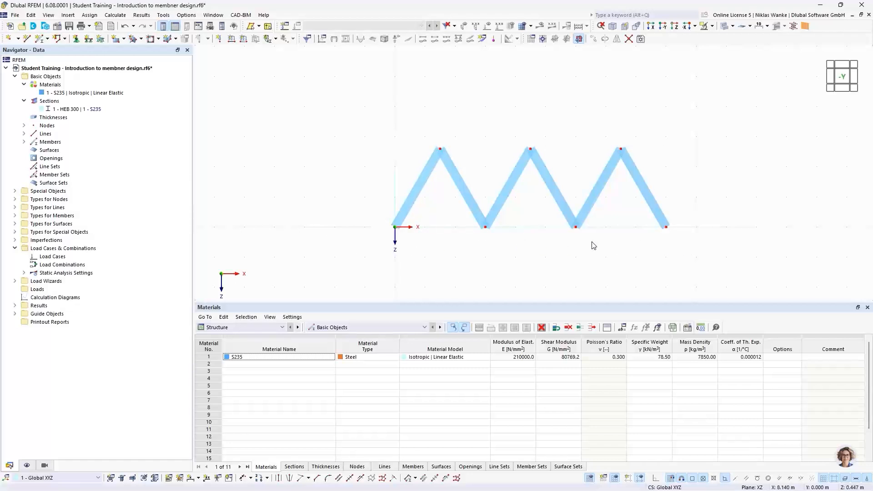
Define a new single Truss (only N) member with section 1 - HEB 300 in material S235, ready for placement
click(48, 39)
click(59, 52)
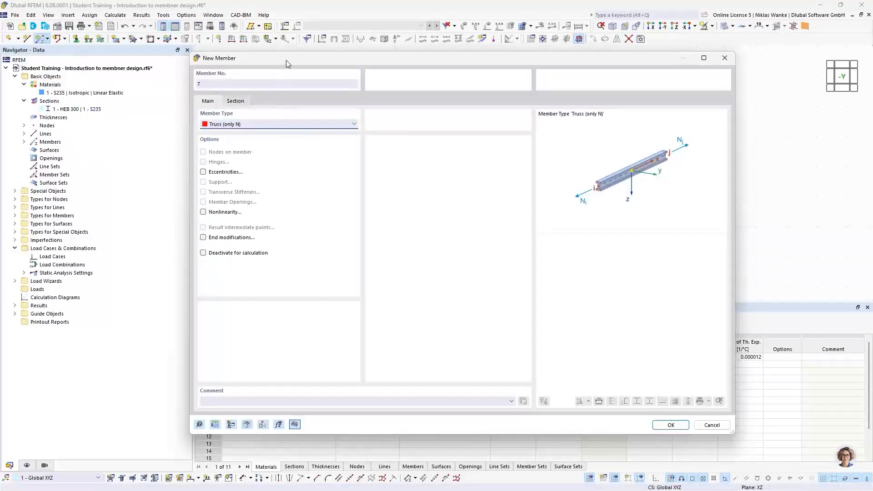
drag(287, 60, 298, 71)
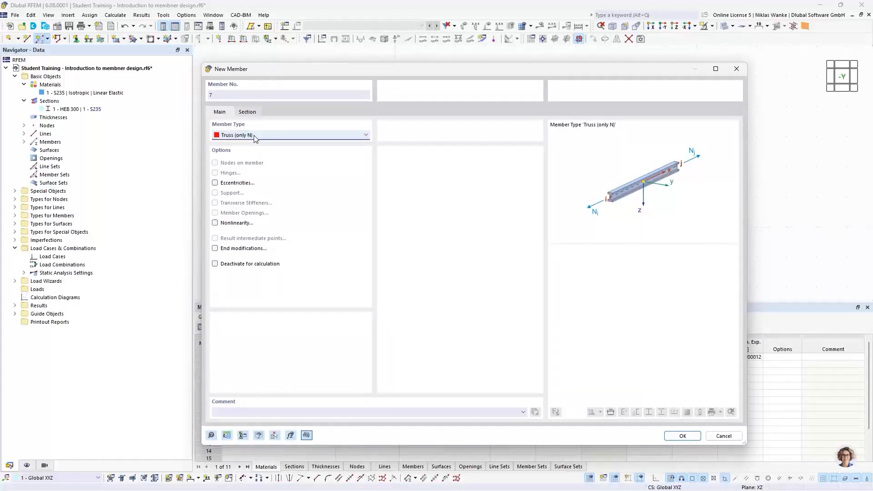
click(248, 112)
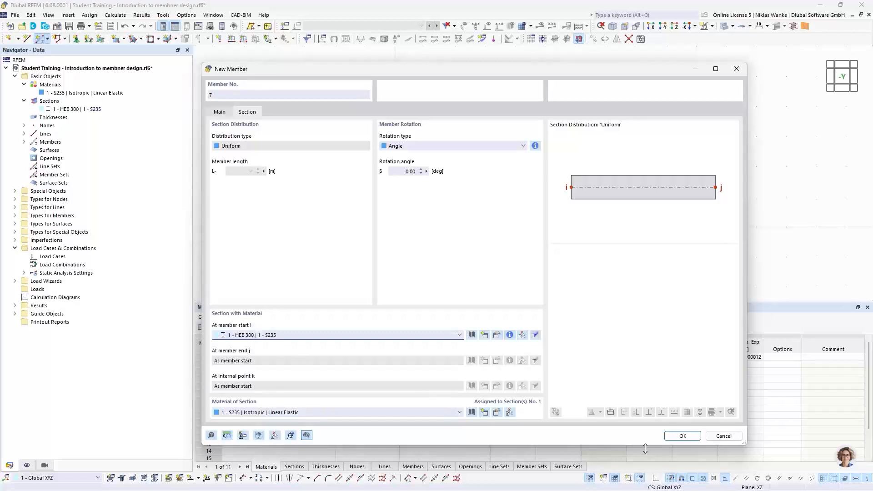
click(682, 435)
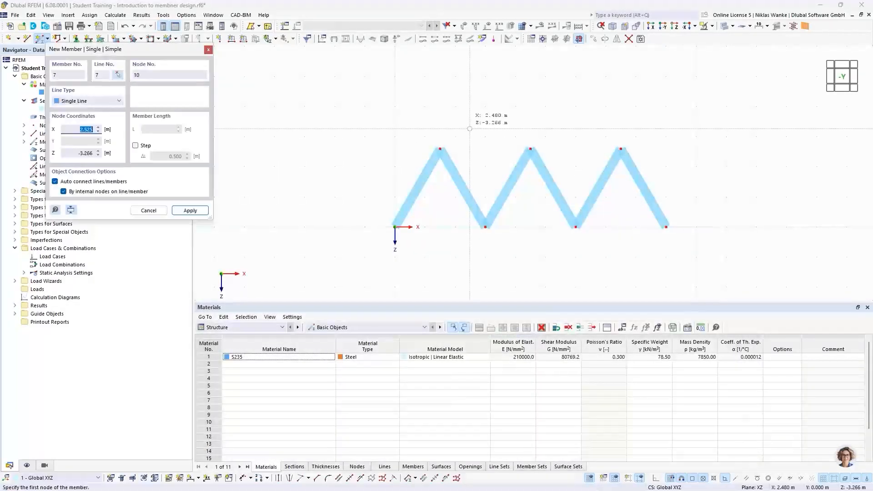
Place the truss members for the top chord through the three upper nodes and for the bottom chord from the origin to the last lower node
click(440, 149)
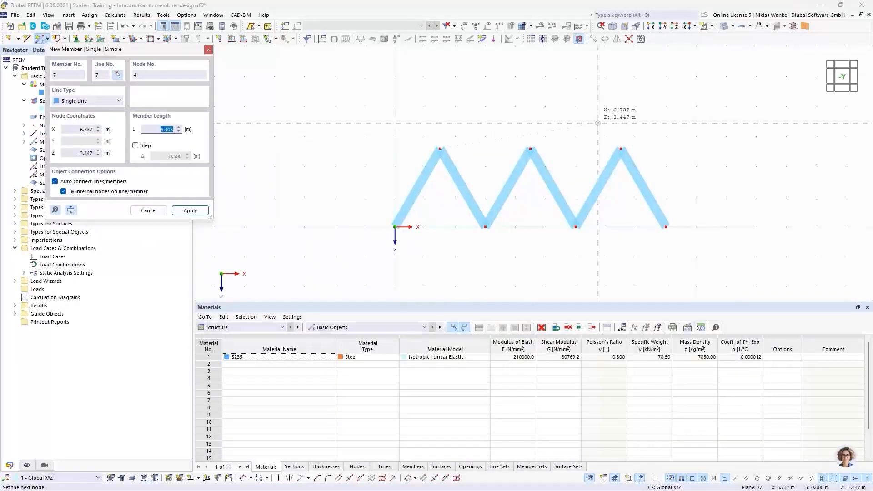
click(621, 149)
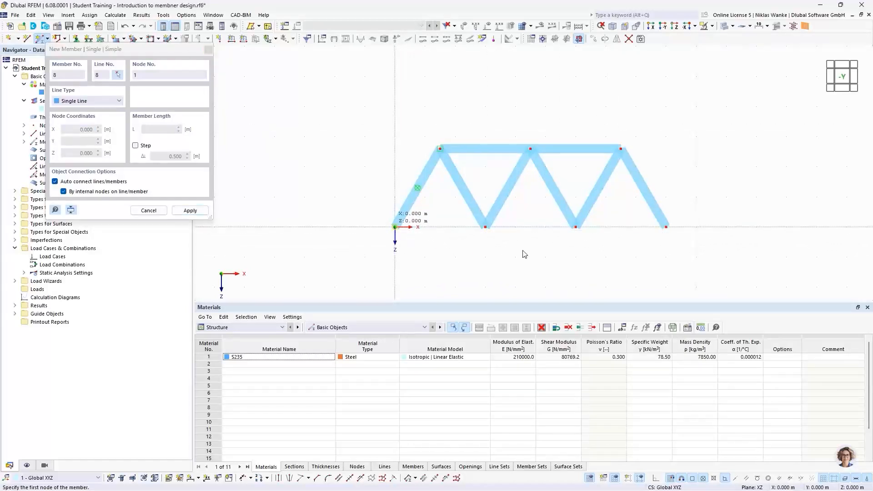
click(395, 227)
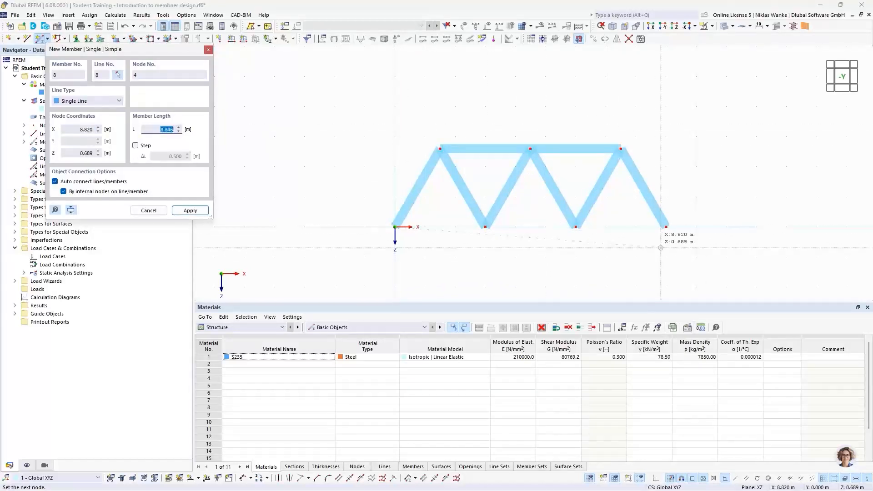
click(672, 206)
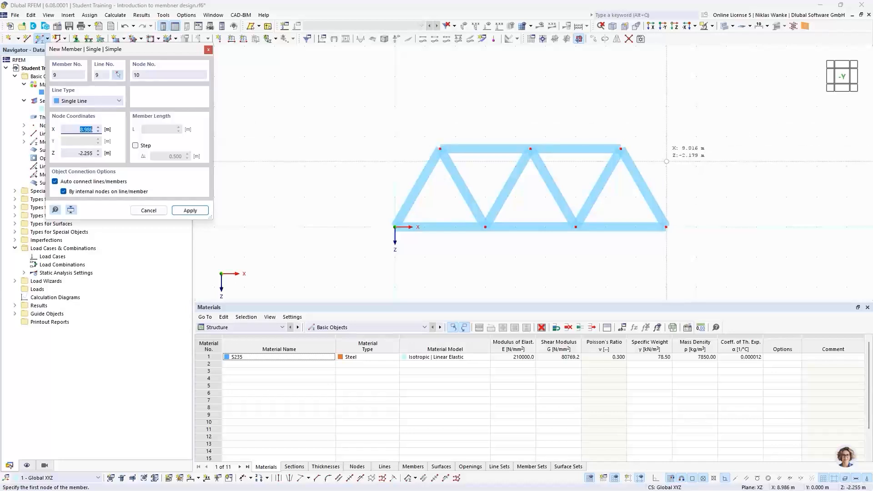
key(Escape)
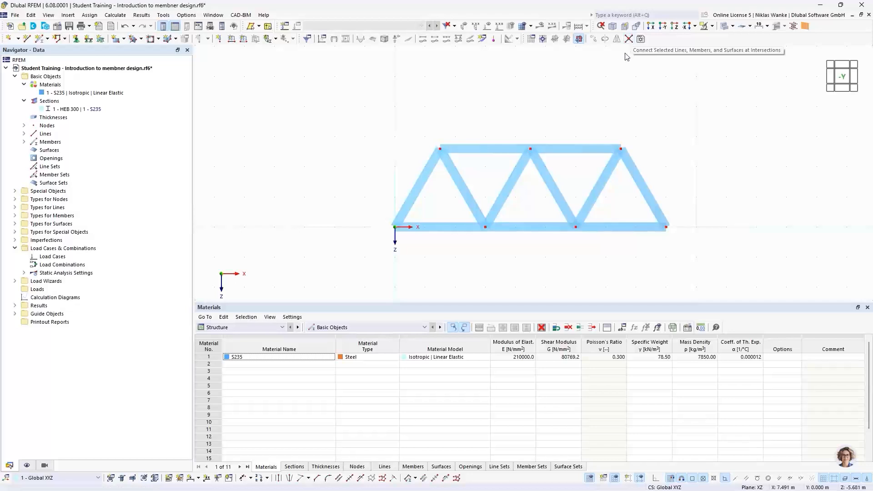
Connect the lines and members of the entire truss at their intersections
click(629, 40)
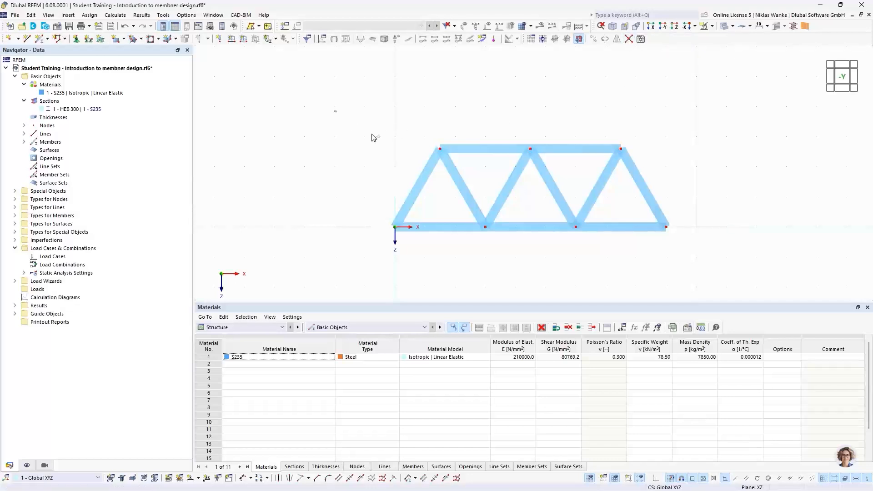
drag(335, 111, 737, 258)
Add a linear length dimension in the second plane to the first inclined member, offset about 0.95 m outside the truss
middle_drag(380, 186, 353, 177)
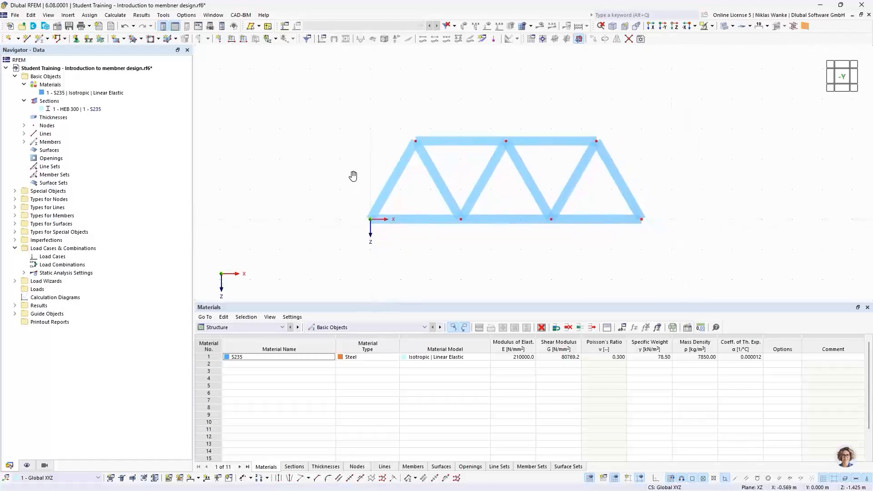
click(199, 478)
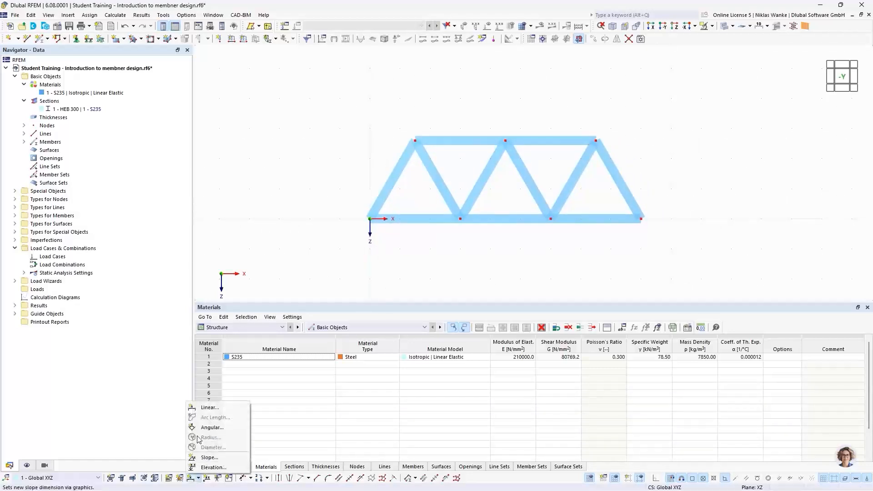
click(207, 408)
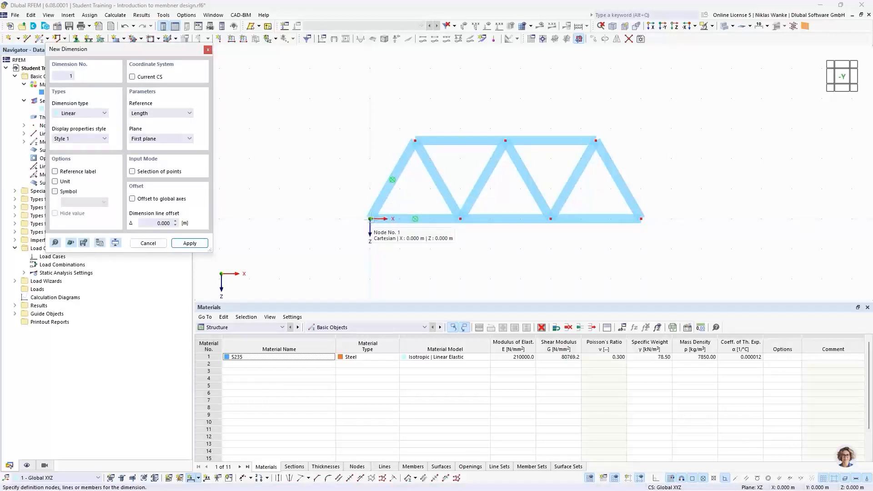
click(386, 191)
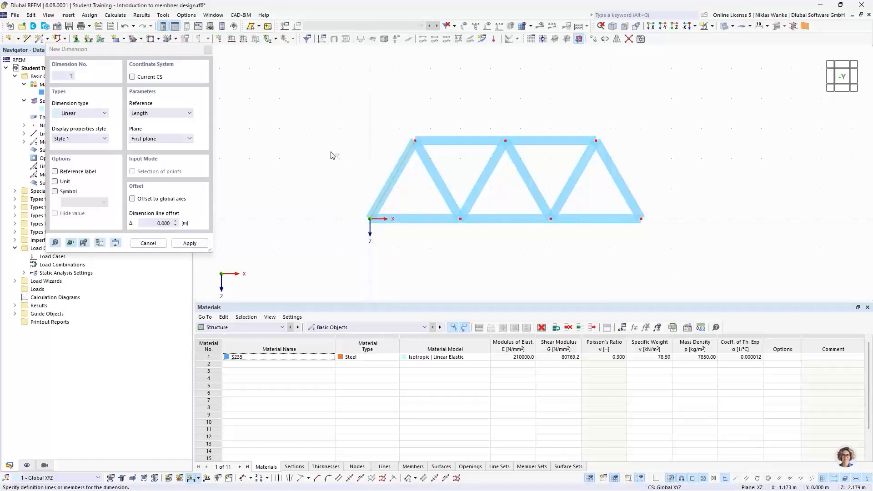
click(150, 138)
click(151, 154)
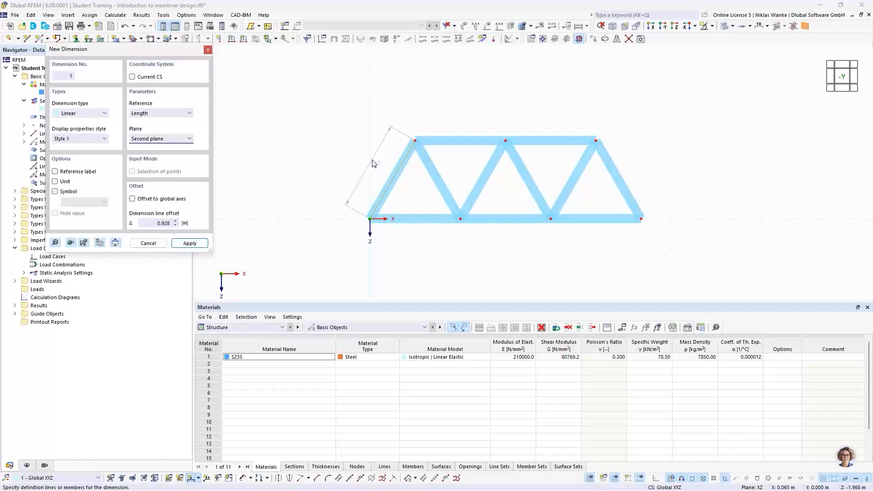
click(370, 169)
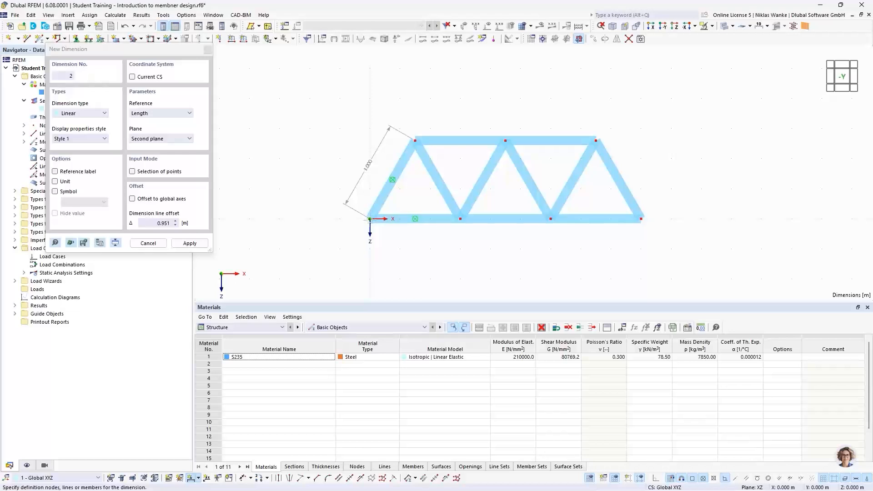
Add a chain of linear dimensions between the four bottom chord nodes, placed about 0.9 m below the chord
click(370, 219)
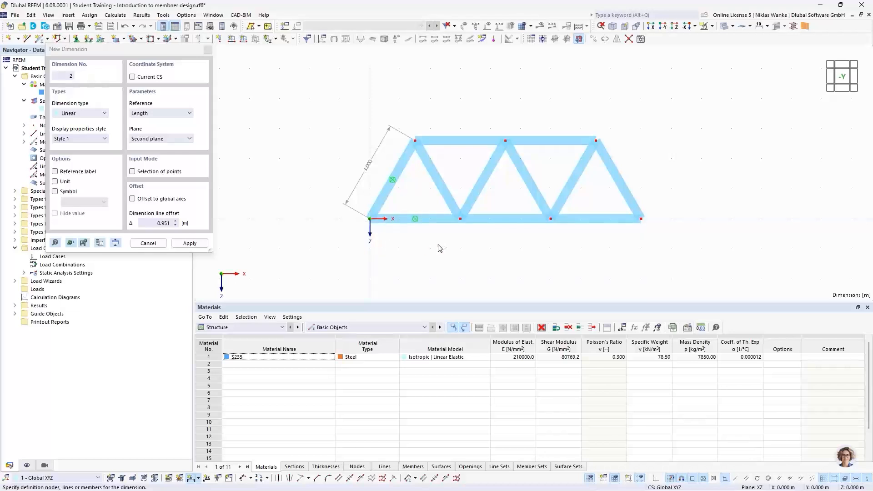
click(460, 219)
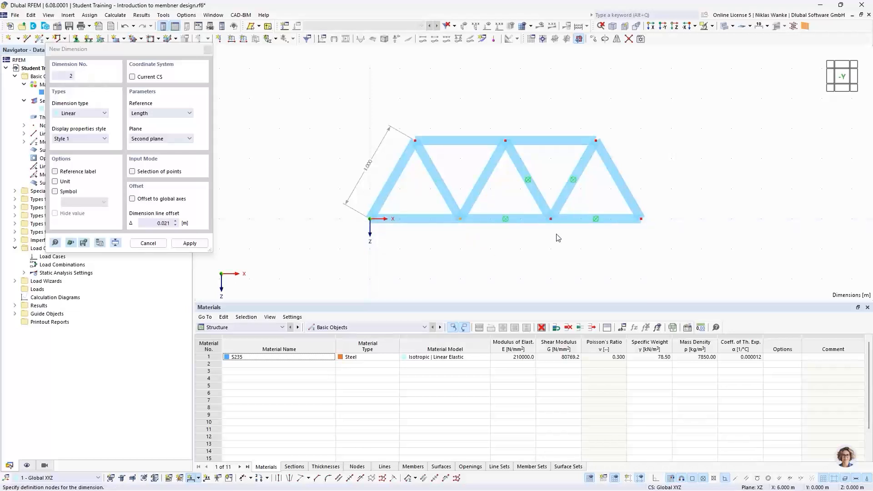
click(558, 237)
click(642, 219)
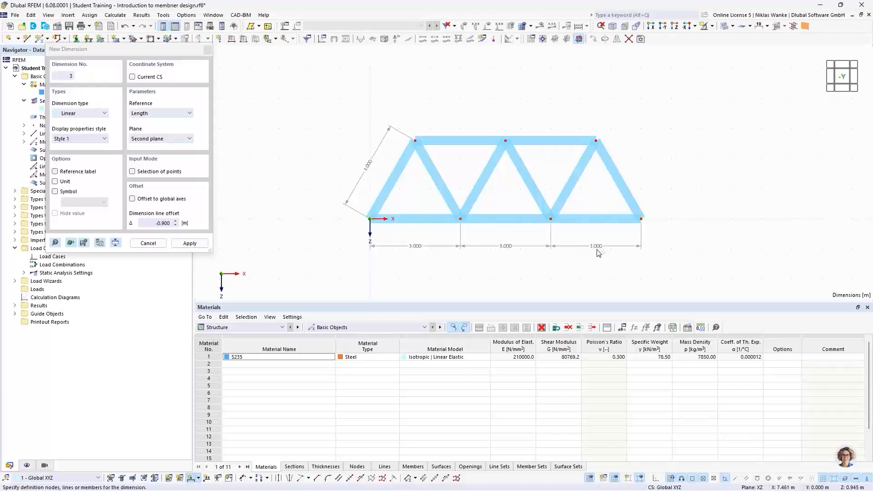
click(420, 257)
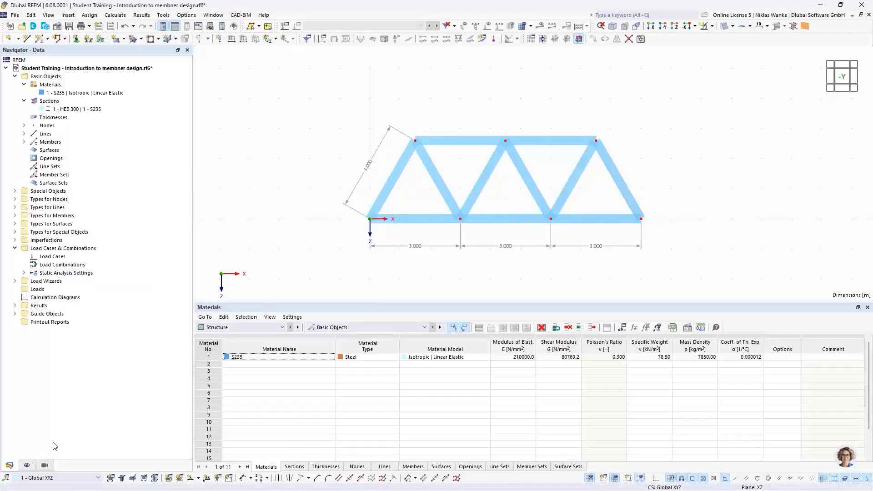
Hide the global coordinate system X, Y, Z at the zero point in the display settings
click(29, 465)
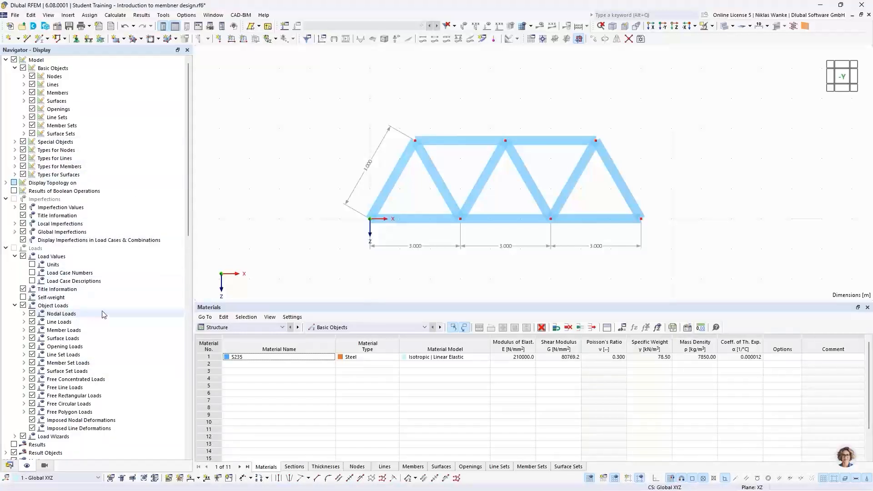
mouse_move(188, 170)
mouse_down()
mouse_move(188, 185)
mouse_move(188, 169)
mouse_up()
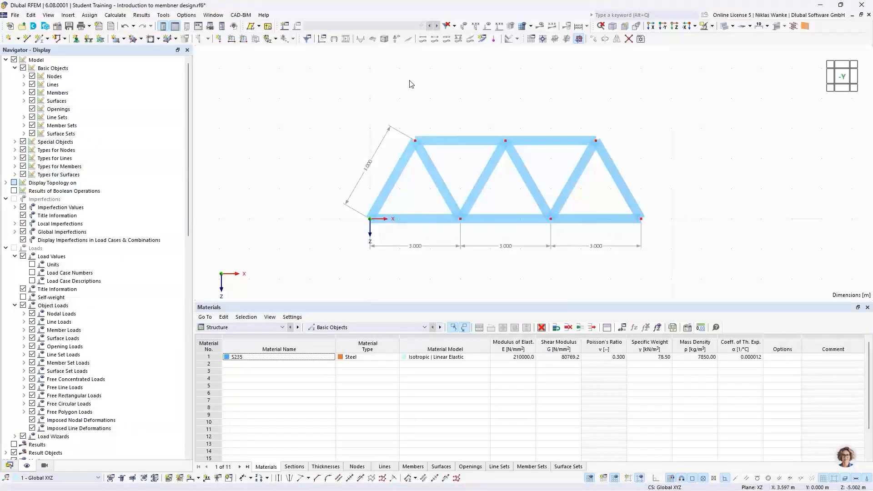
scroll(86, 291, down, 11)
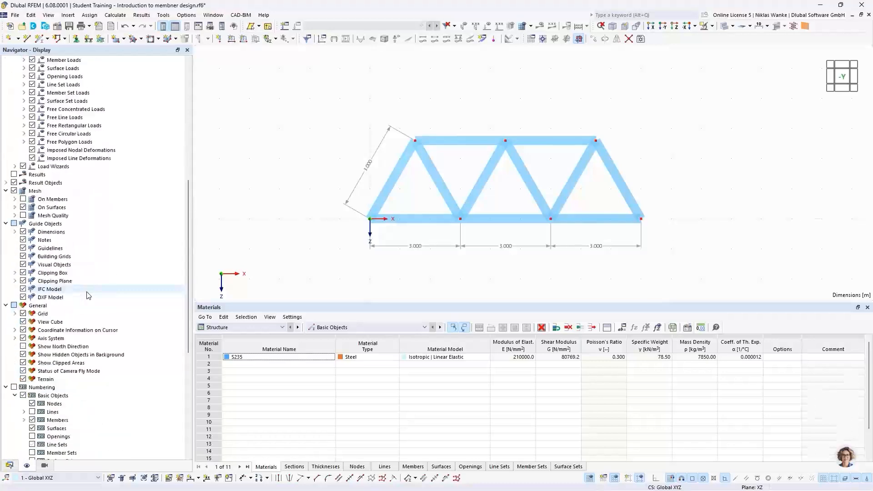
scroll(89, 295, down, 4)
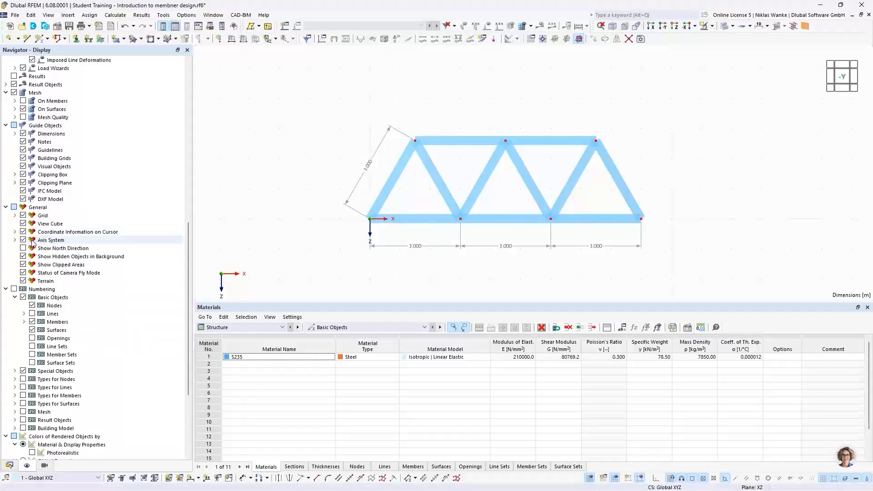
click(15, 240)
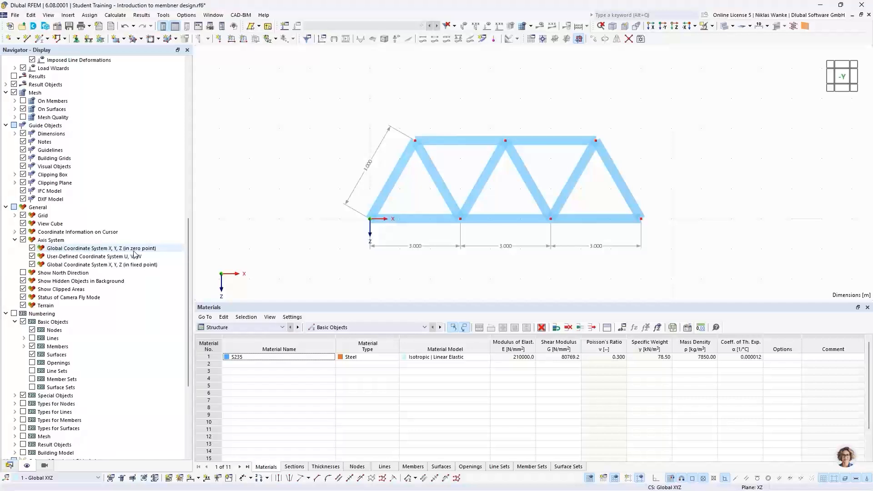
click(31, 249)
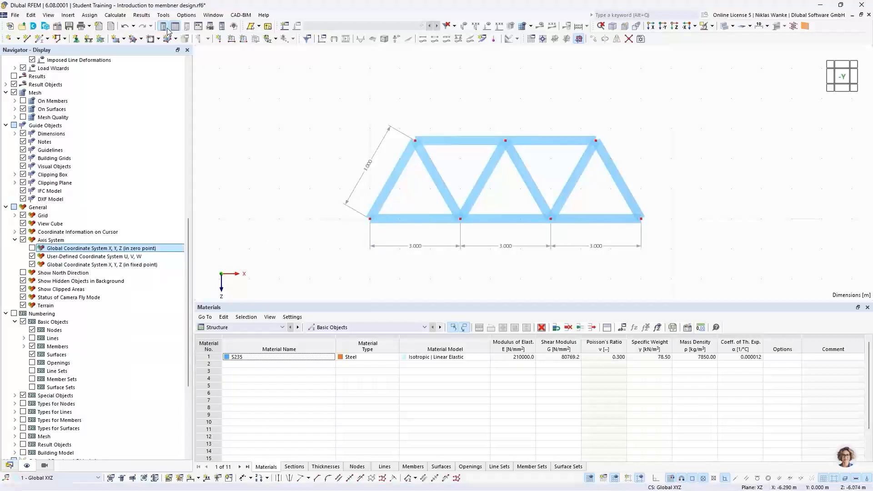
Check the definition of nodal support 1 - Gelenkig and assign it to both end nodes of the bottom chord
click(77, 40)
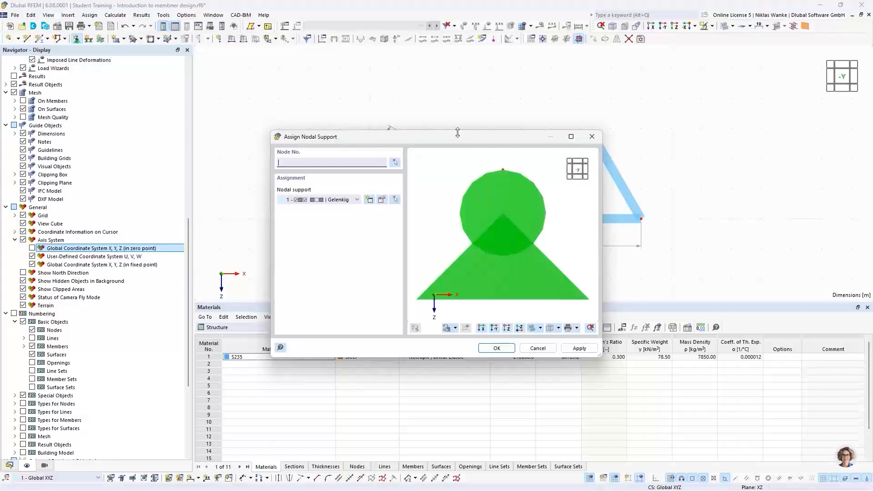
click(350, 201)
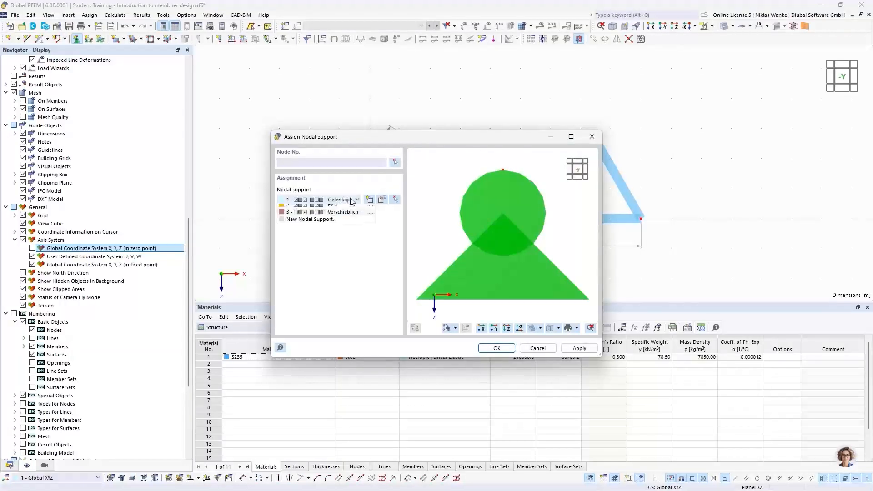
click(345, 201)
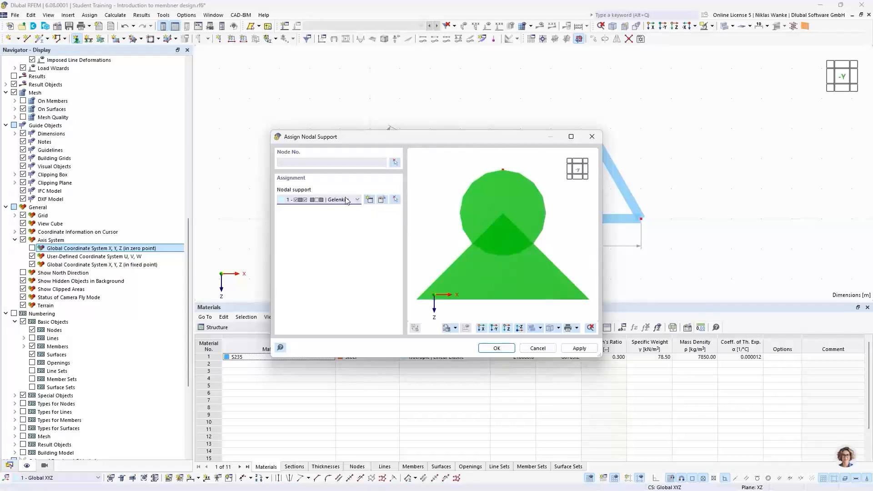
click(381, 200)
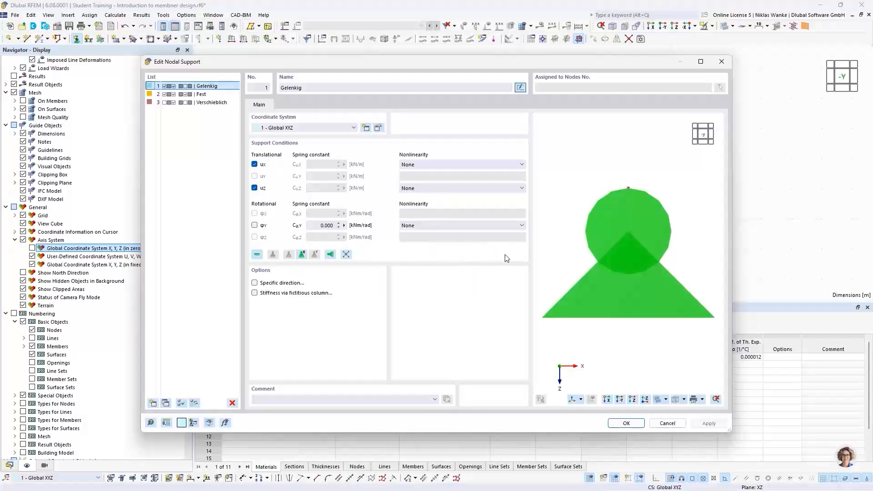
click(619, 424)
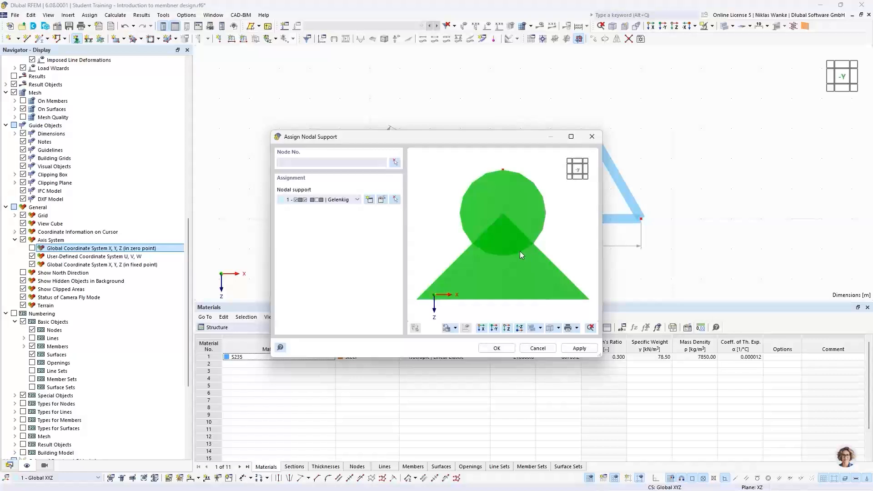
click(500, 348)
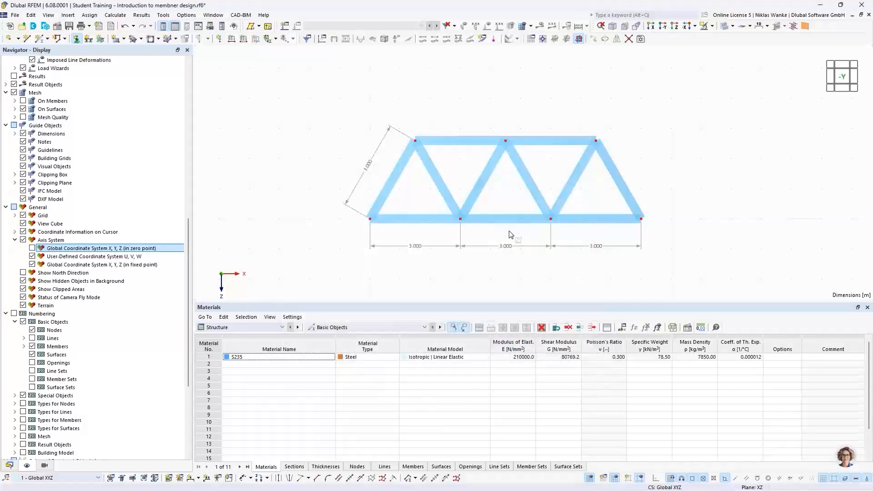
click(370, 219)
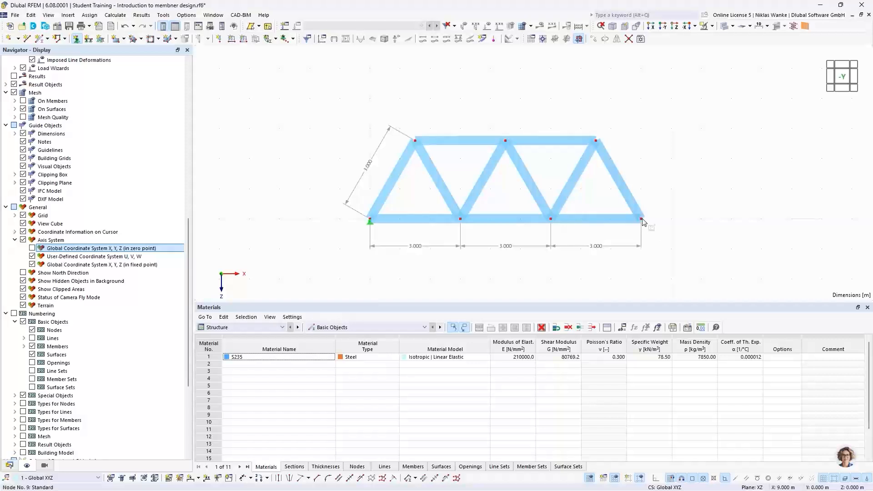
click(641, 219)
key(Escape)
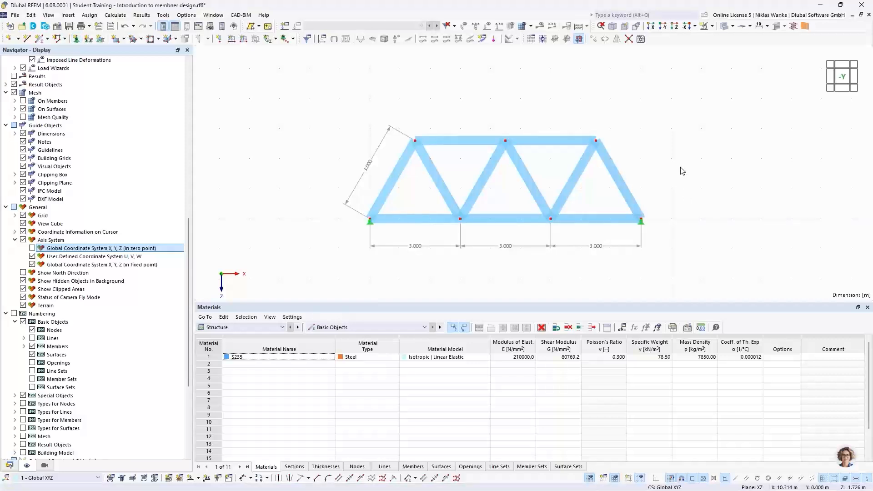
Enlarge the display size of the nodal support symbols to make them clearly larger in the model
right_click(645, 225)
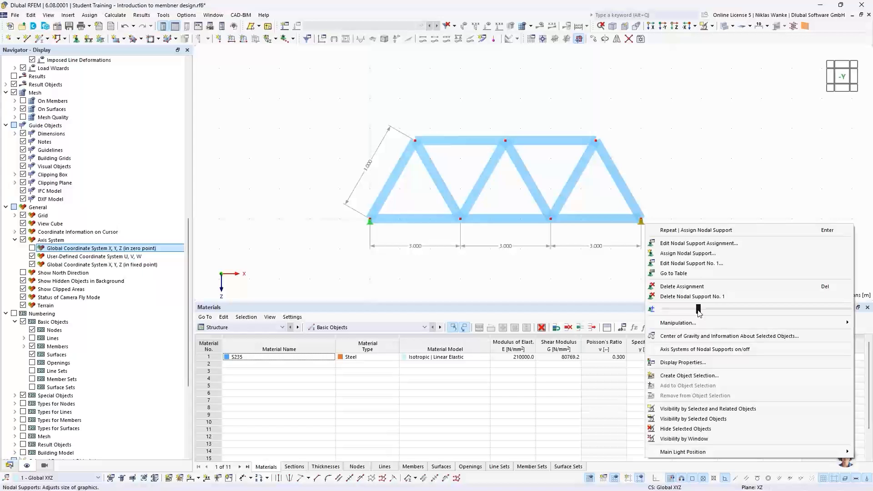
drag(699, 313, 734, 316)
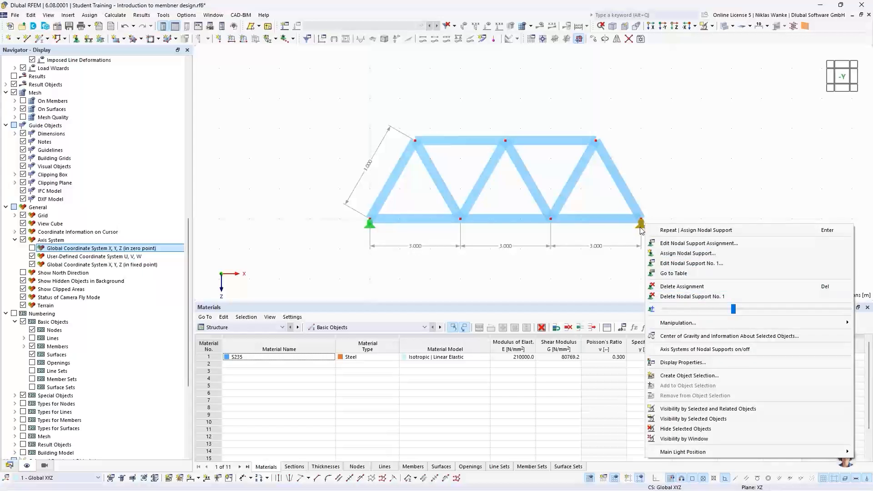
drag(733, 309, 795, 314)
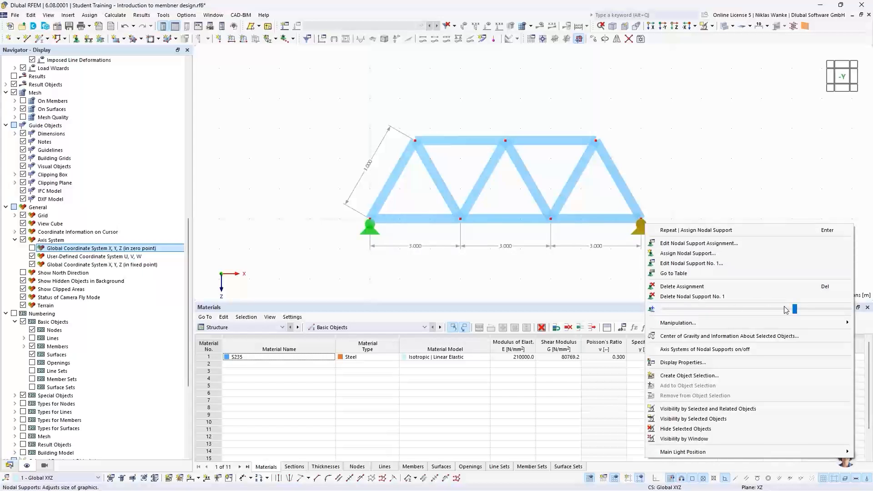
mouse_move(795, 310)
mouse_down()
mouse_move(704, 312)
mouse_move(794, 313)
mouse_up()
click(666, 177)
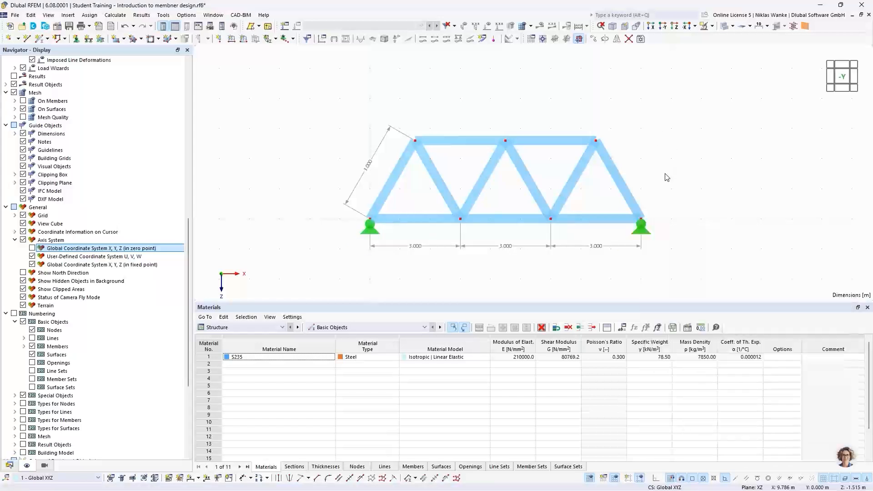
Assign a new roller support to the bottom chord's right end node, with translation uX released and uZ kept fixed
double_click(646, 235)
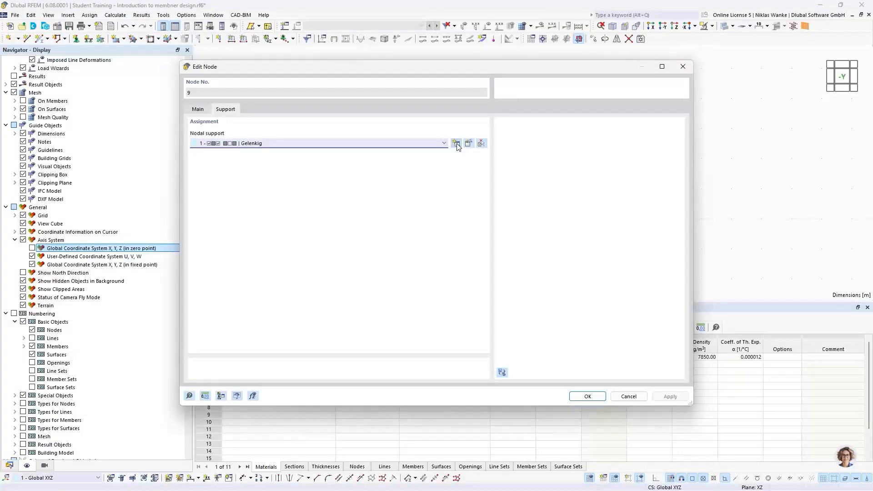
click(444, 143)
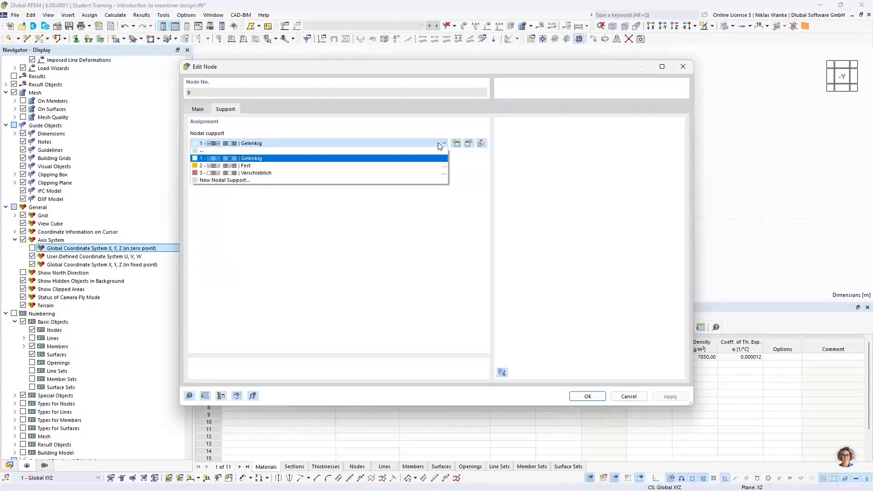
click(440, 144)
click(457, 144)
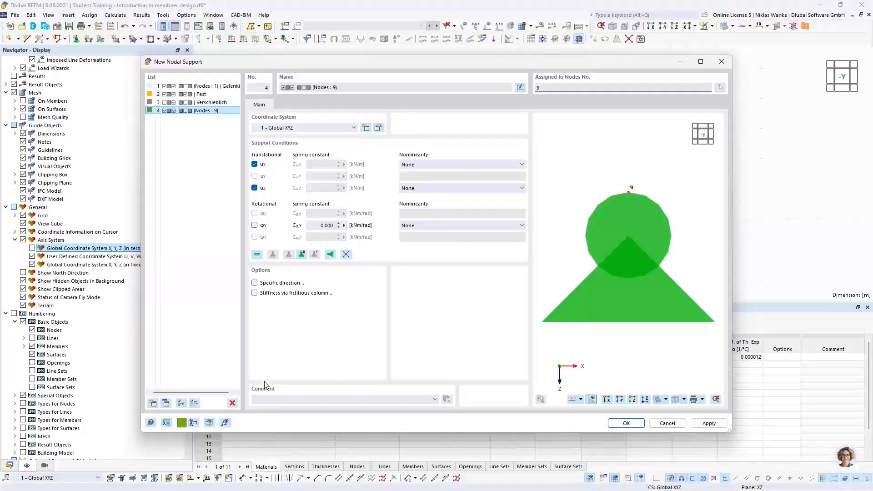
drag(374, 60, 412, 45)
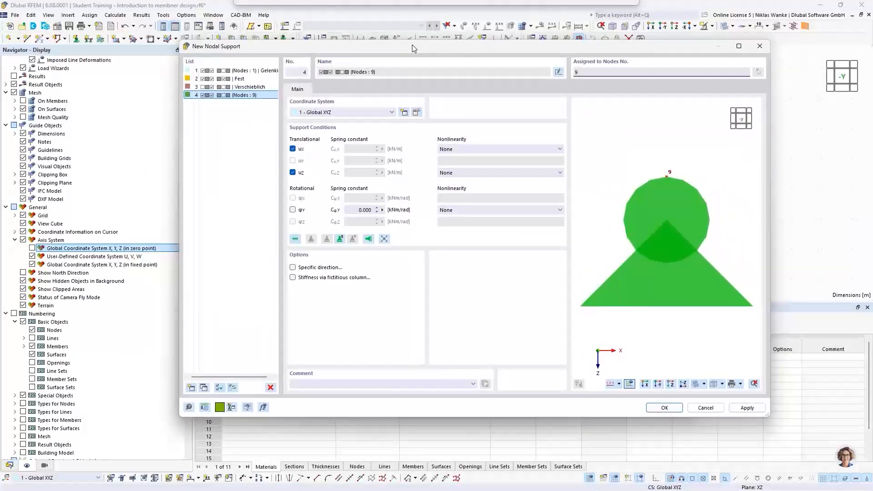
click(292, 149)
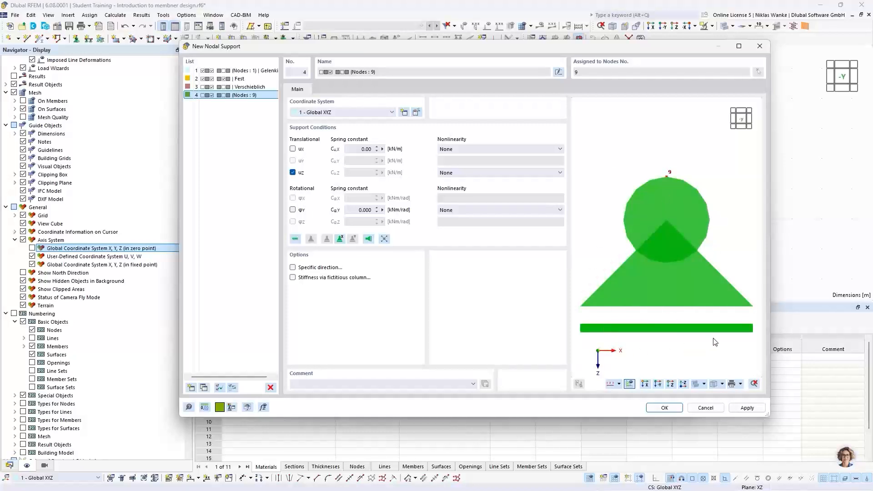
ctrl+middle_drag(663, 315, 656, 279)
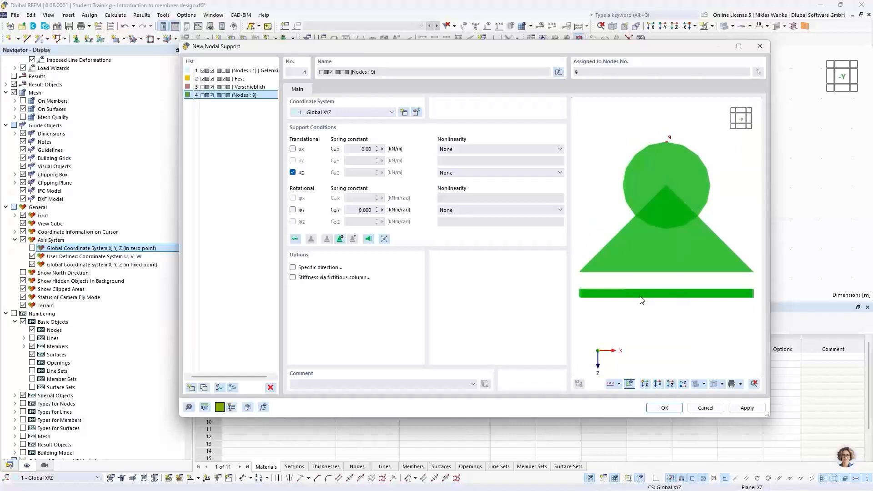
click(666, 408)
click(585, 396)
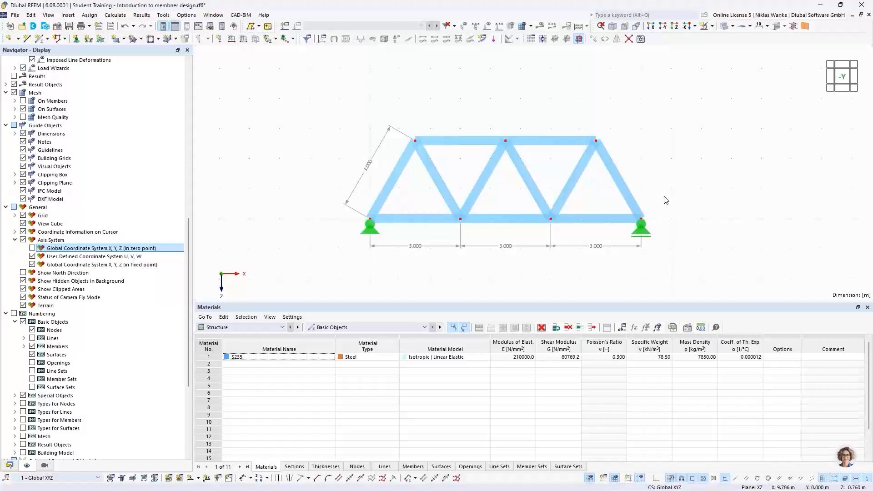
Create a new load case with static analysis and name it Design Loads
scroll(648, 166, down, 1)
middle_drag(647, 166, 656, 218)
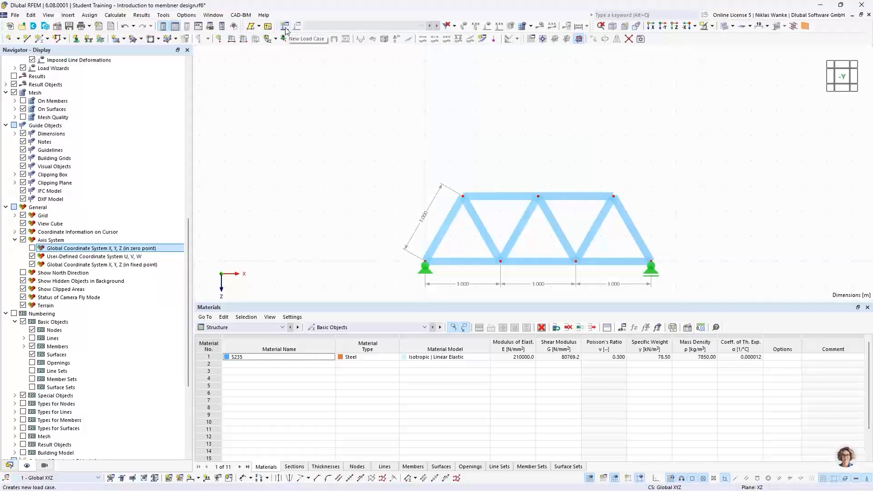
click(10, 466)
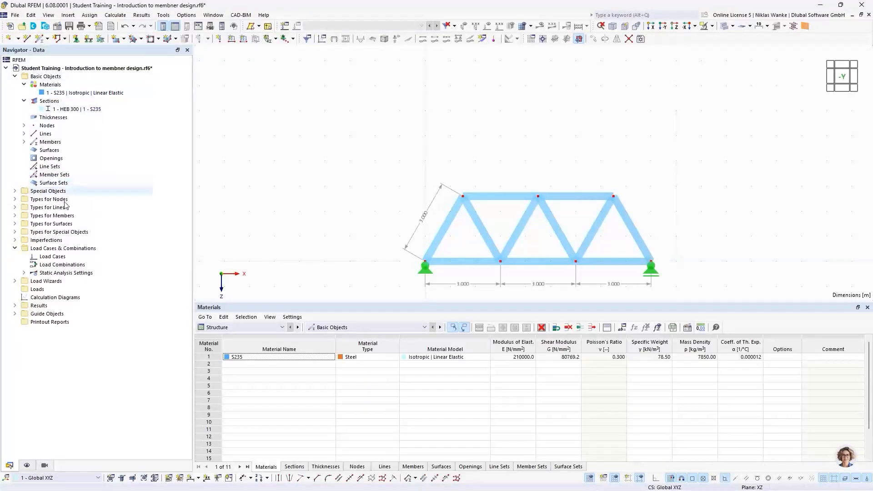
right_click(57, 258)
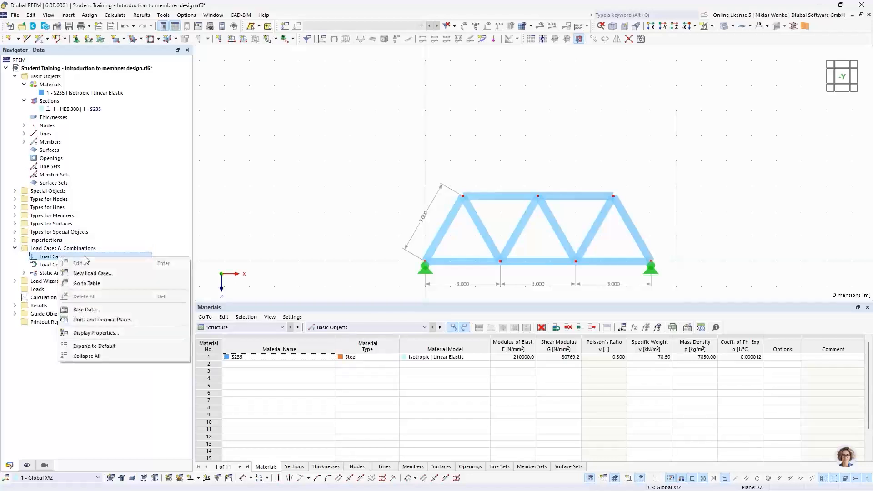
click(113, 273)
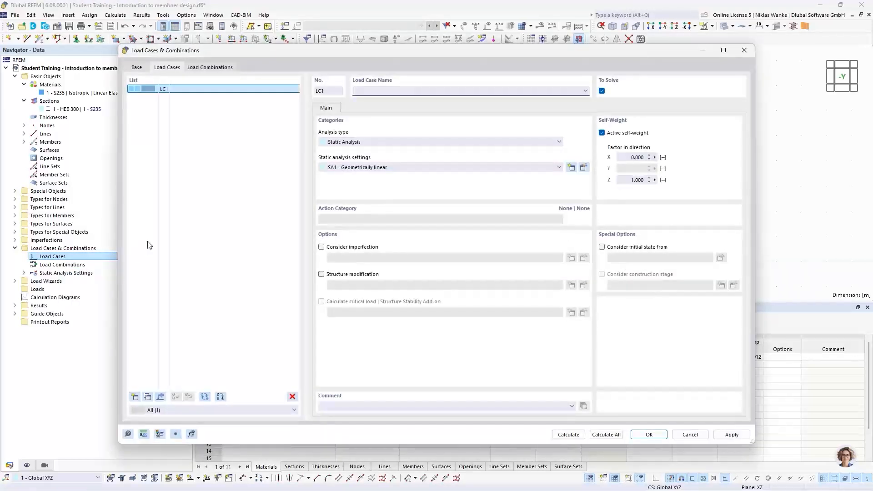
click(157, 88)
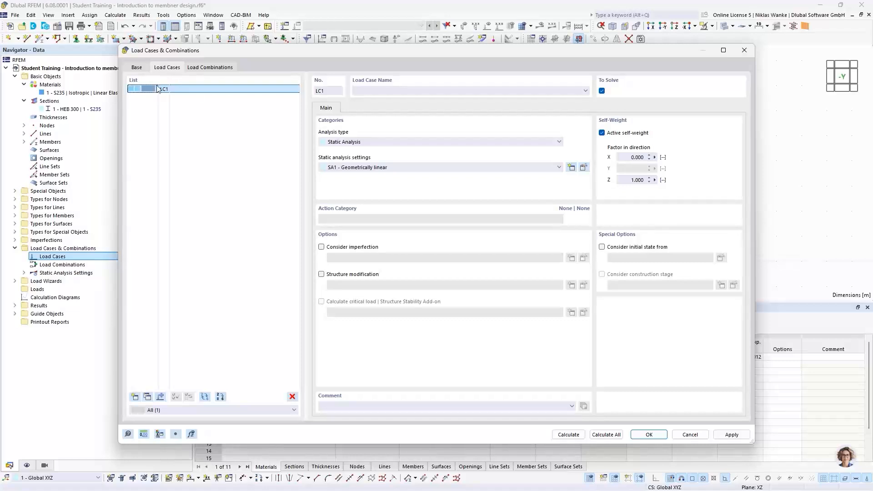
drag(163, 54, 161, 57)
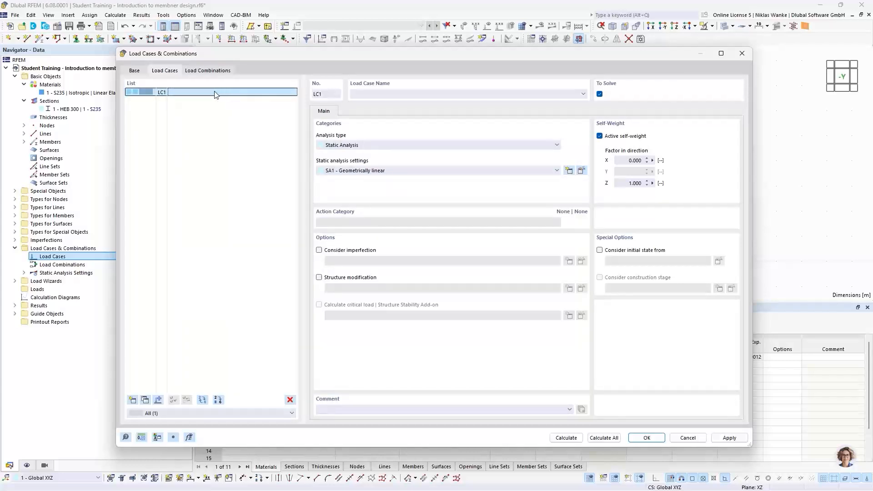
click(389, 93)
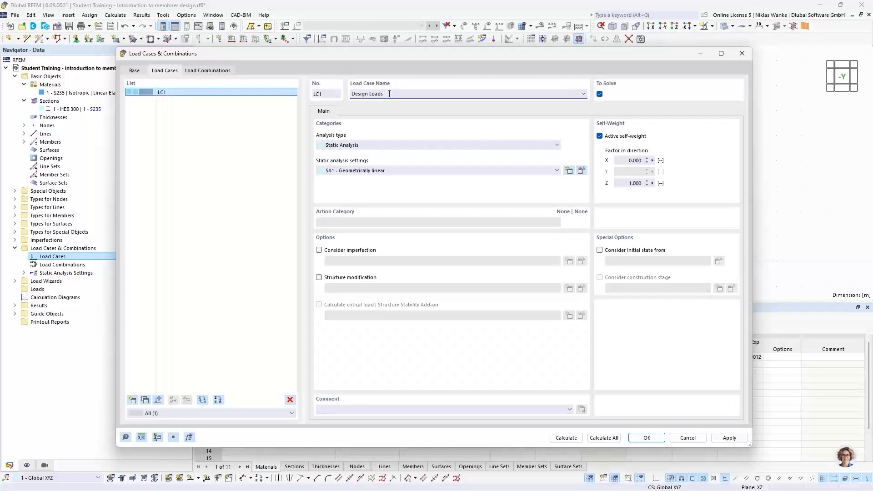
Deactivate the self-weight in the Design Loads load case and accept the load case settings
drag(416, 59, 503, 62)
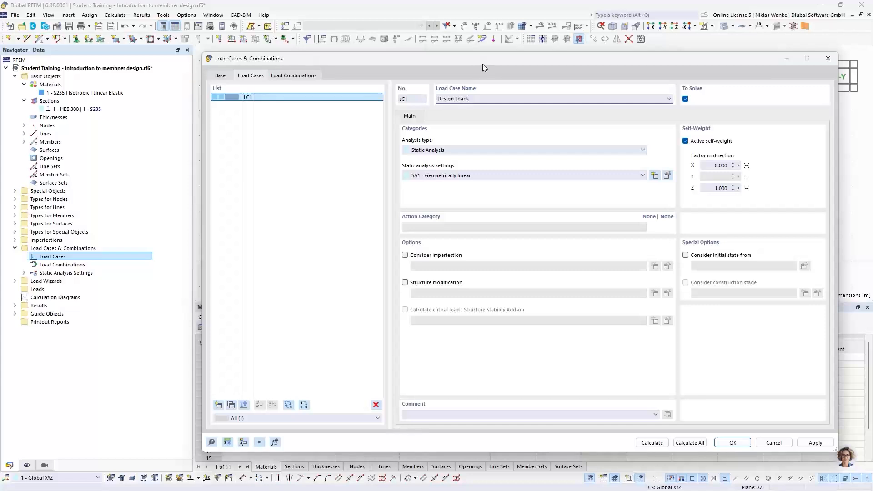
mouse_move(483, 63)
mouse_down()
mouse_move(482, 73)
mouse_move(481, 60)
mouse_up()
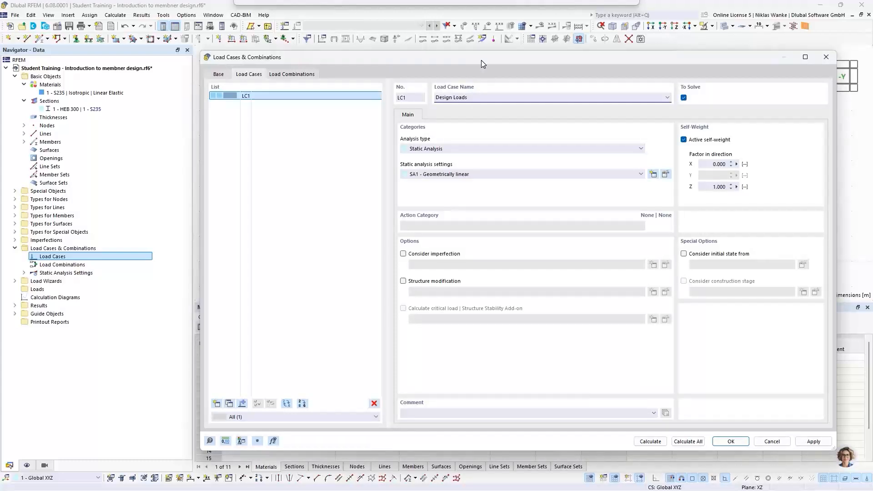
drag(481, 60, 482, 61)
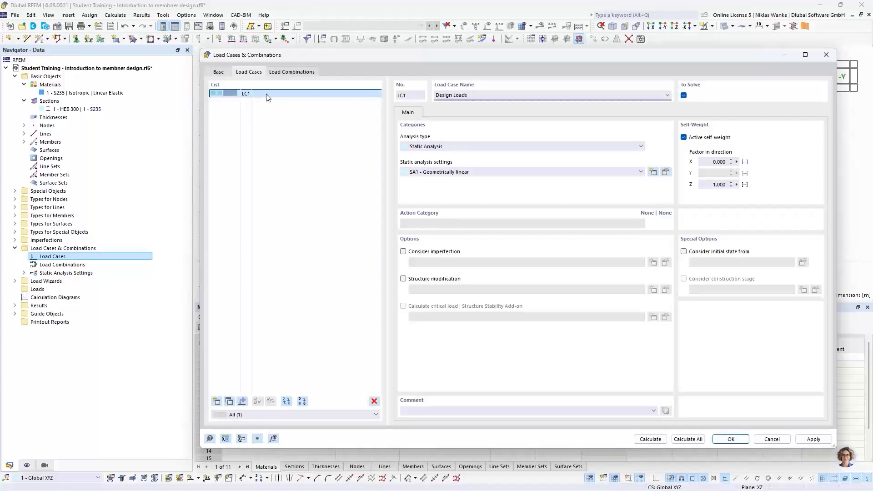
click(451, 95)
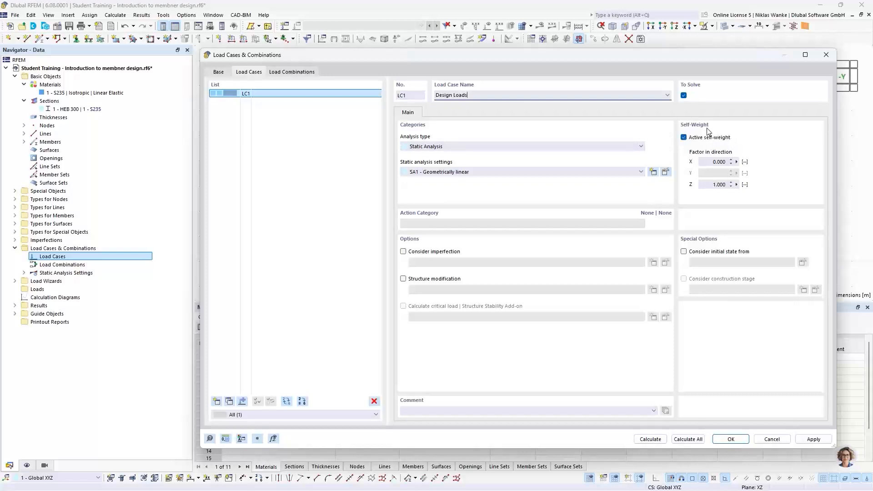
click(684, 137)
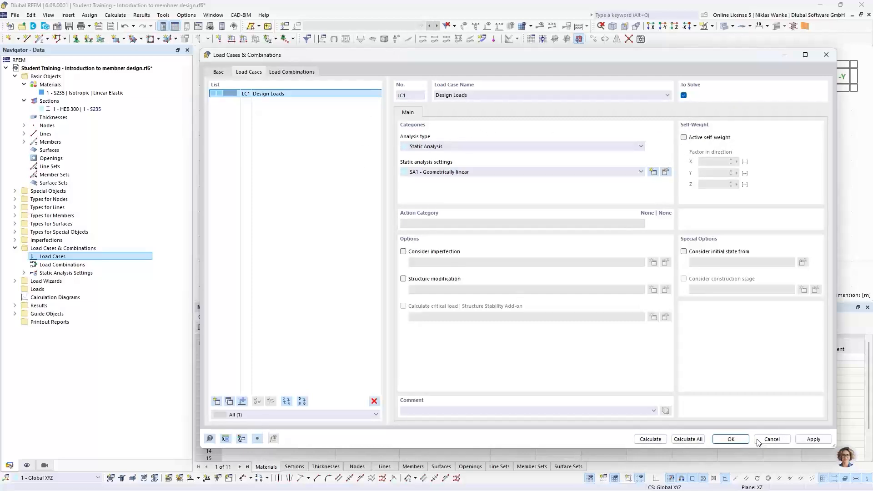
click(732, 440)
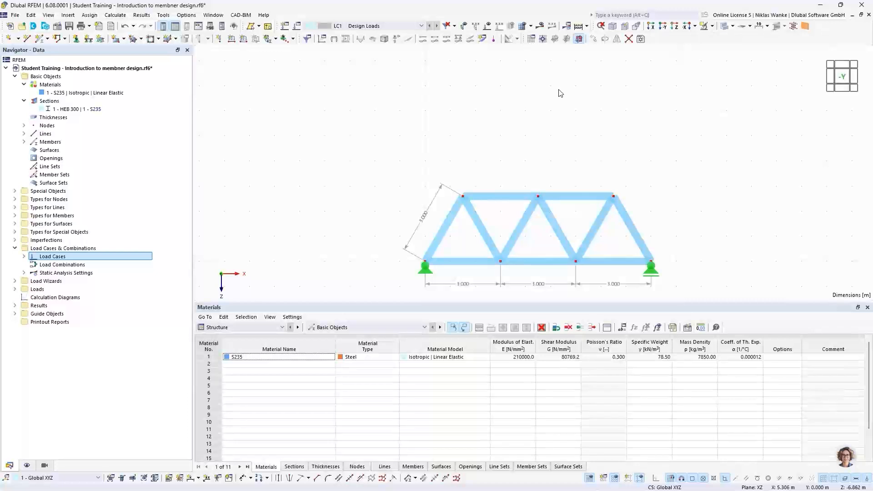
Define a new nodal load in load case LC1 - Design Loads with a force of 10 kN in the global Z direction
middle_drag(559, 149, 531, 115)
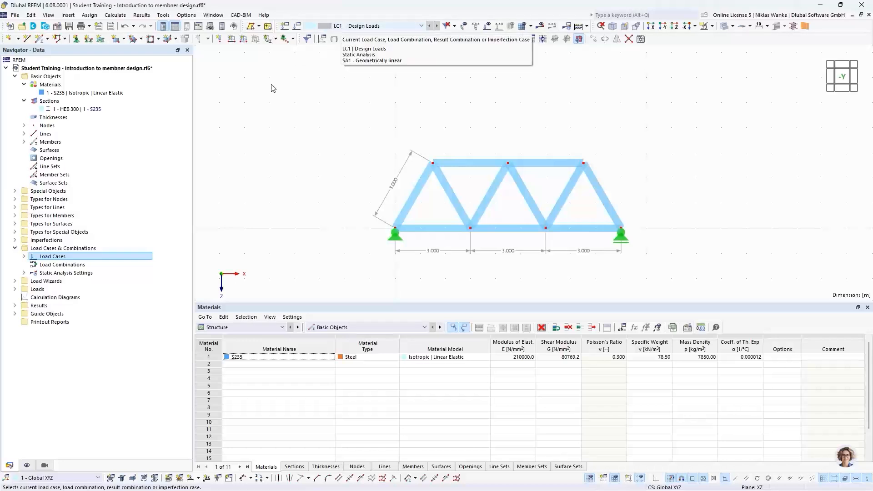
click(218, 40)
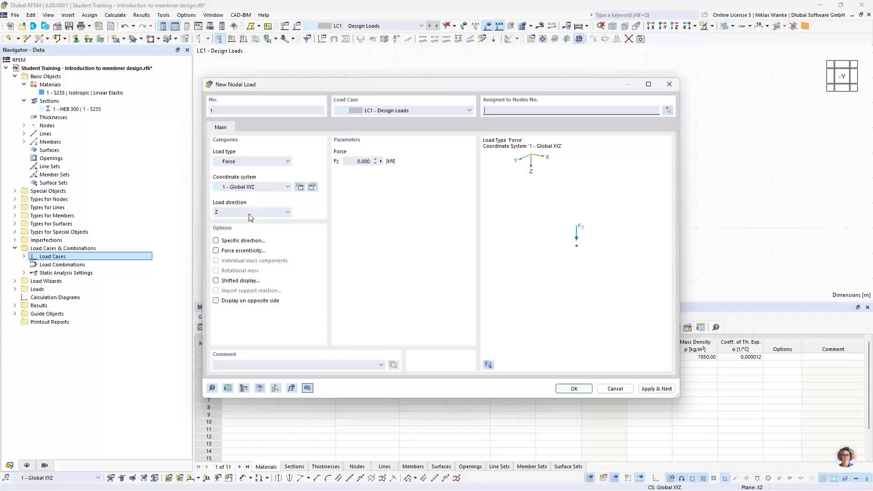
drag(363, 85, 438, 82)
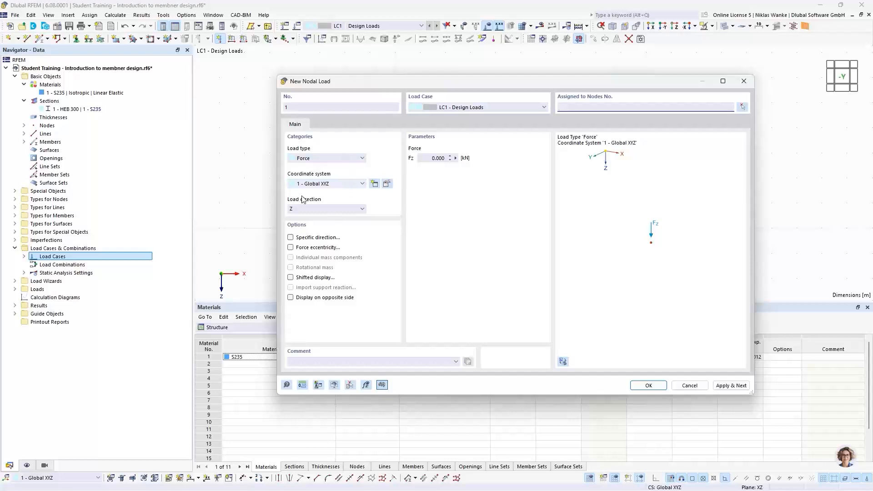
click(425, 158)
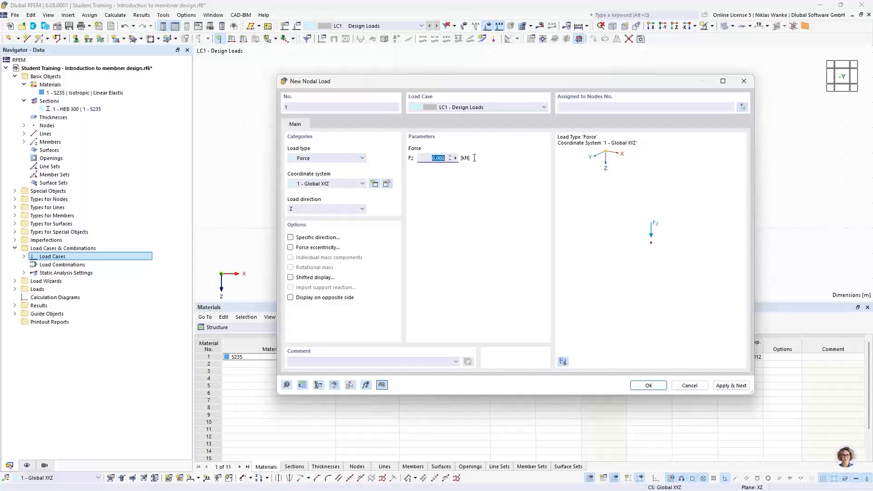
text(10)
drag(670, 91, 624, 101)
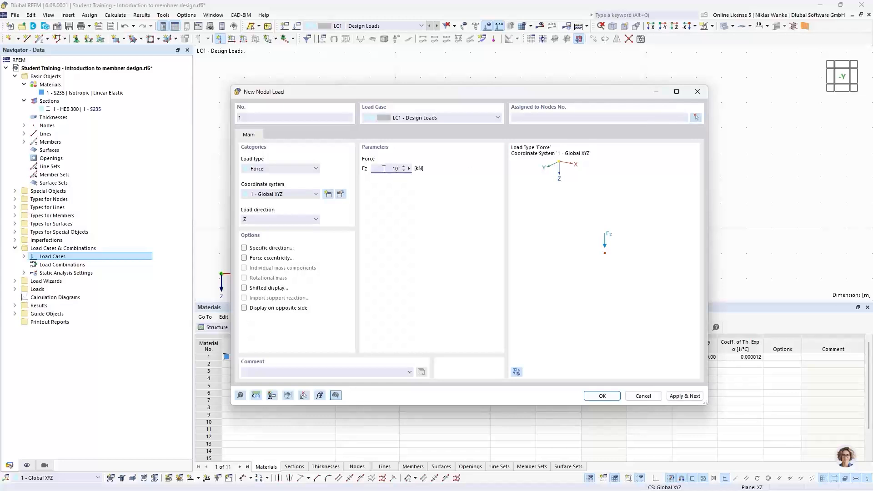
Assign the 10 kN nodal load to the left and middle top chord nodes and apply it, continuing with another nodal load
click(695, 118)
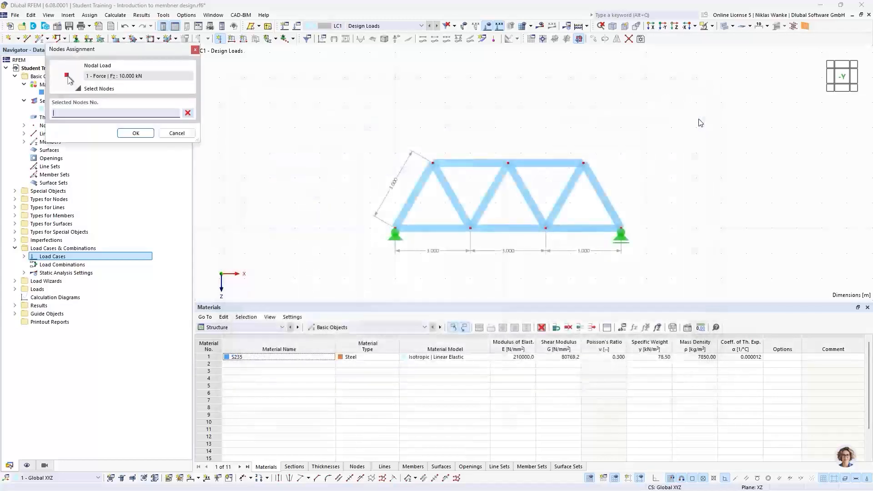
click(432, 163)
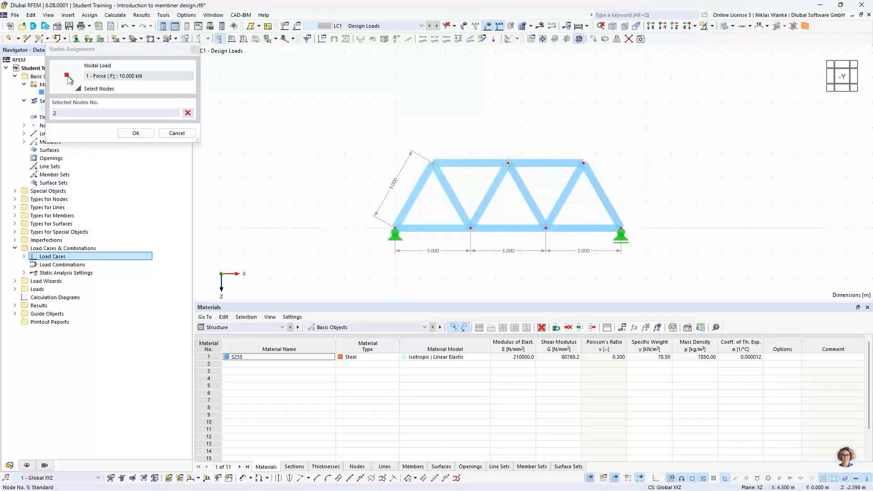
click(508, 163)
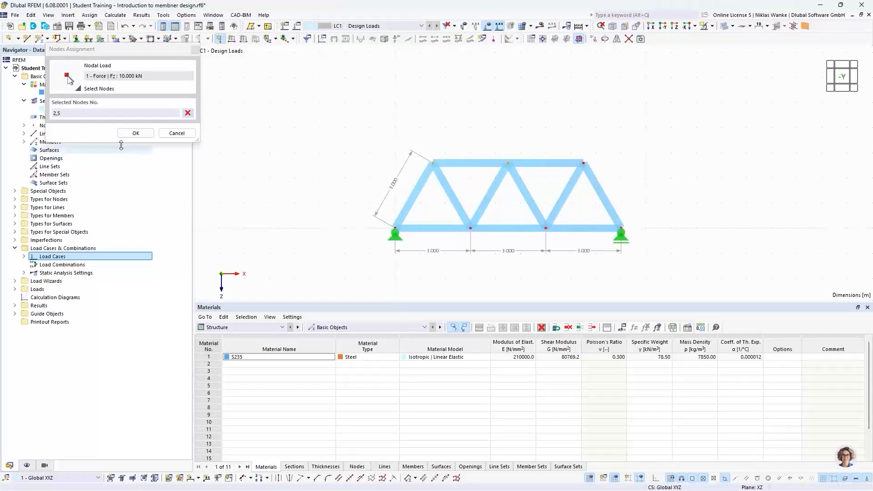
click(135, 132)
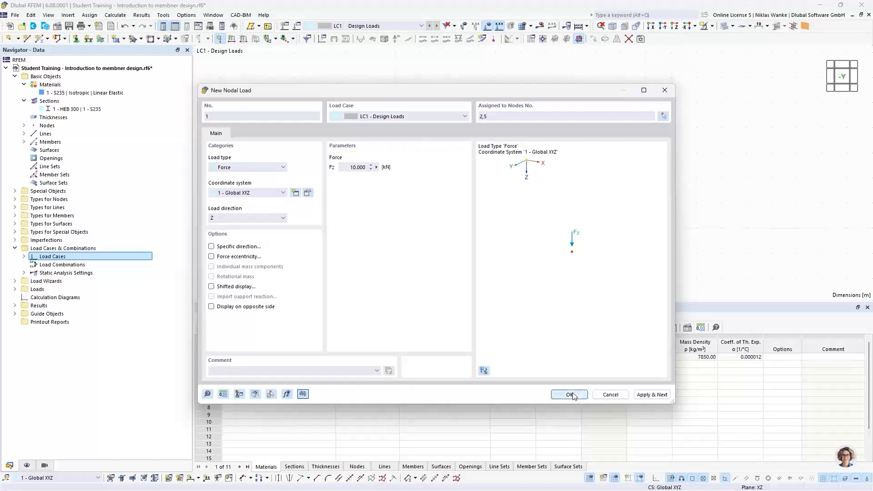
click(573, 394)
click(653, 395)
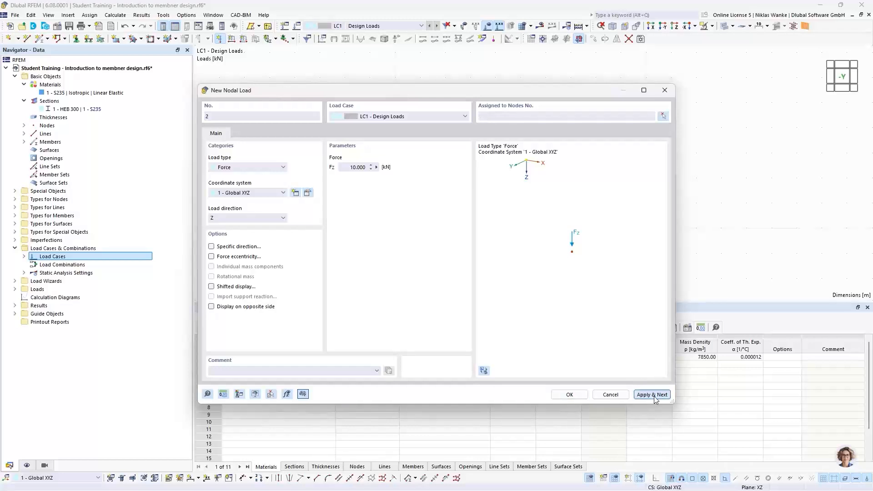
Define a second nodal load of 20 kN in the global Z direction and assign it to the right top chord node
drag(497, 89, 553, 185)
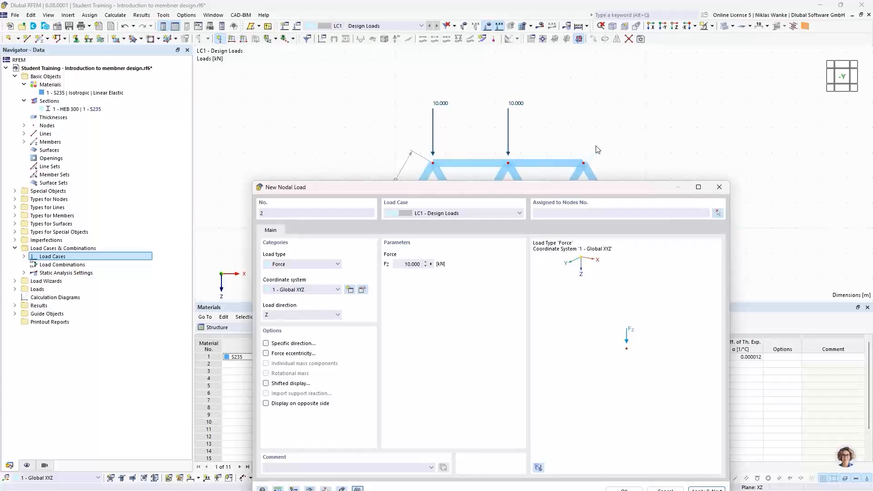
drag(570, 193, 571, 204)
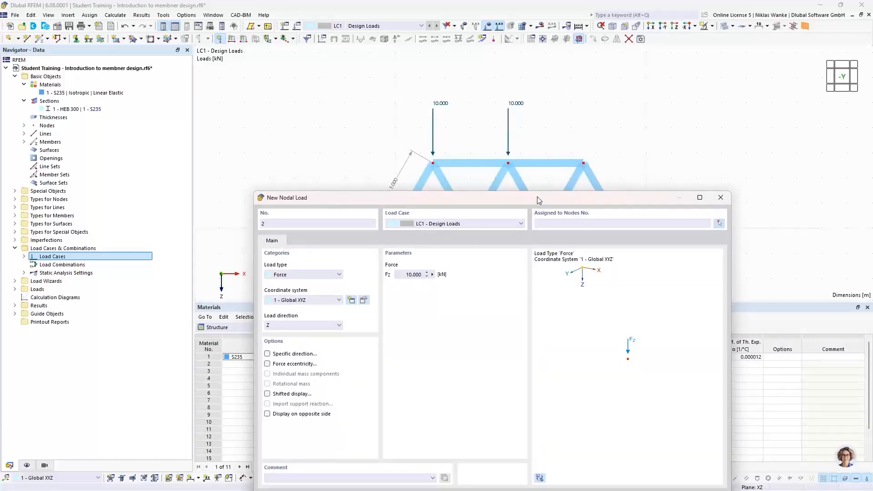
drag(538, 201, 538, 102)
double_click(412, 176)
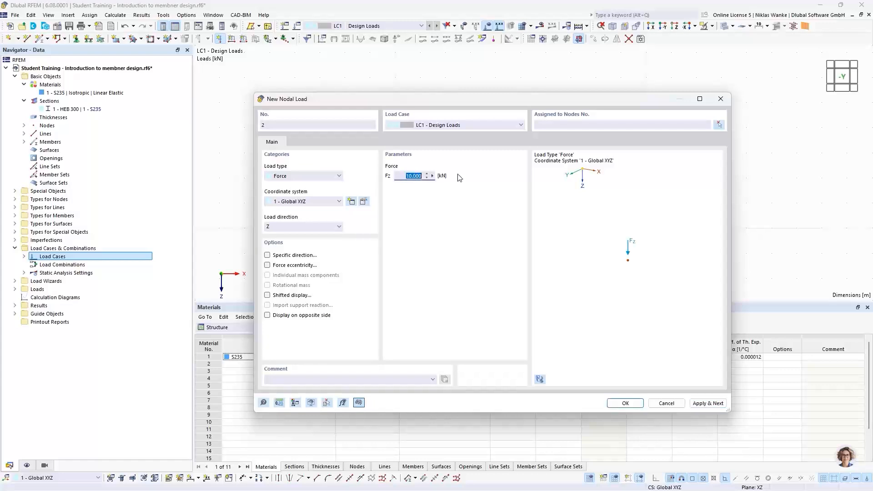
text(20)
drag(627, 98, 575, 98)
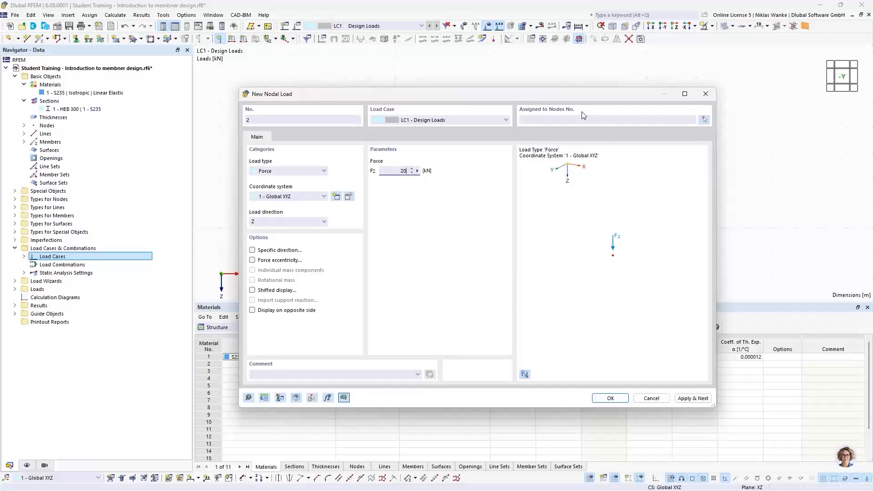
click(611, 398)
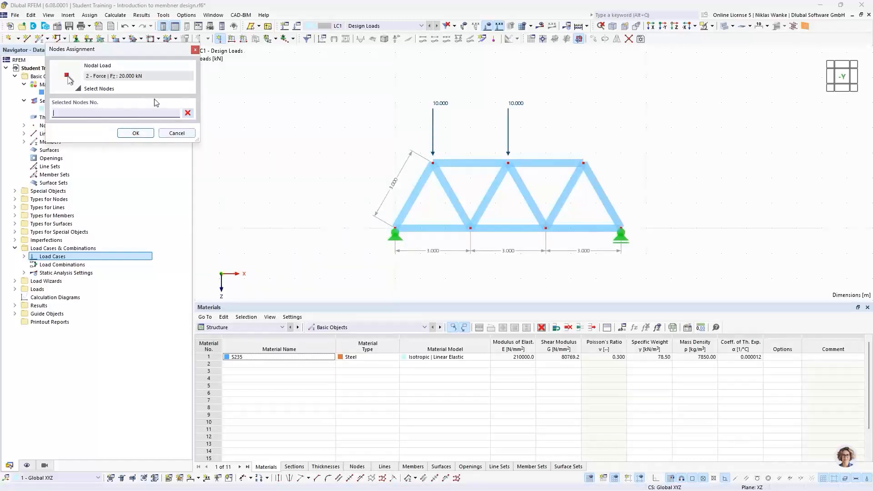
click(584, 163)
click(135, 133)
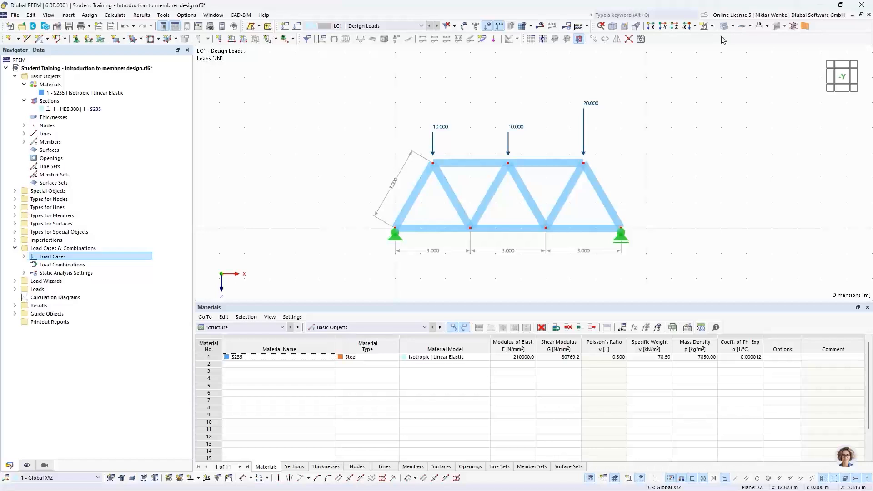
Switch the truss display to the wireframe model
click(732, 26)
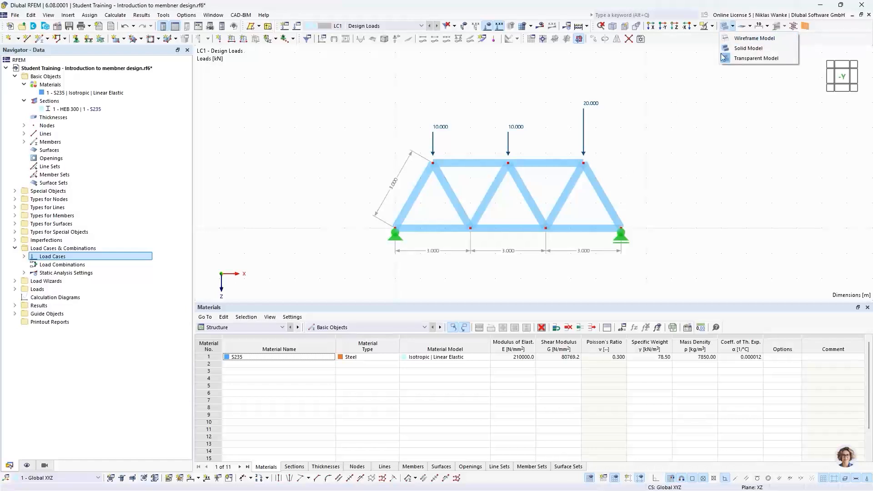
click(741, 38)
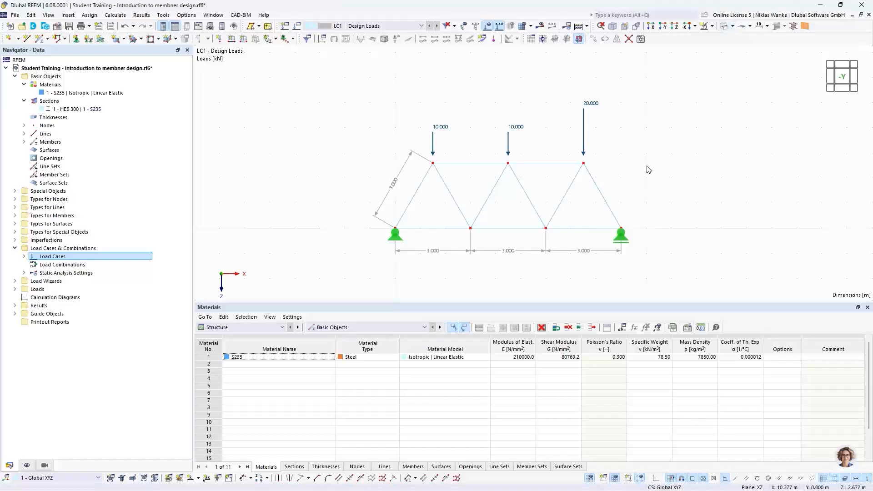
scroll(609, 207, up, 2)
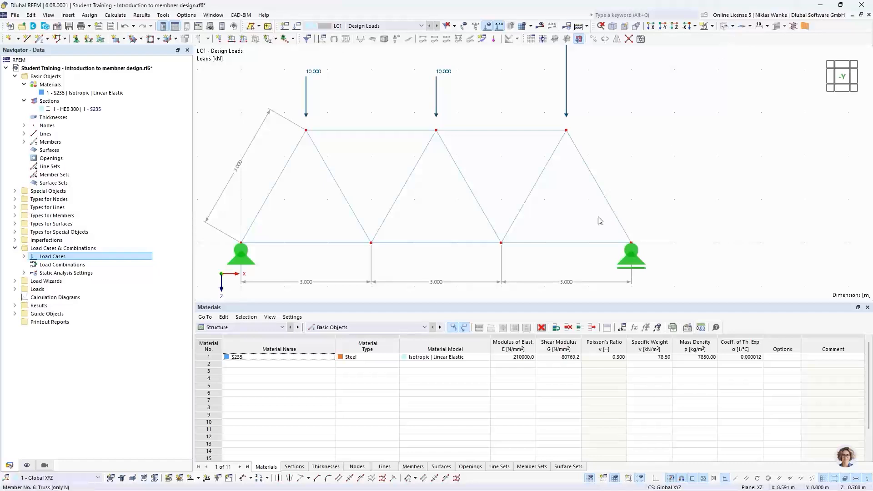
scroll(674, 167, down, 3)
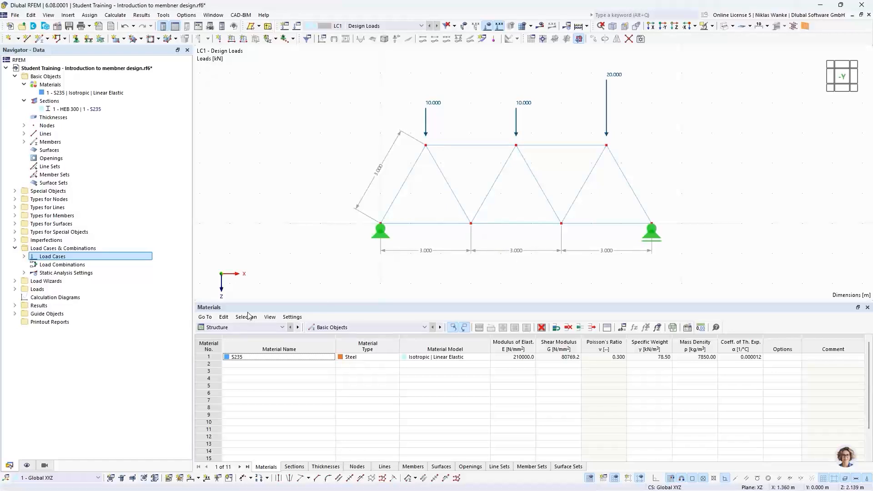
Hide the dimensions among the displayed guide objects so only the truss, supports and loads are shown
click(27, 466)
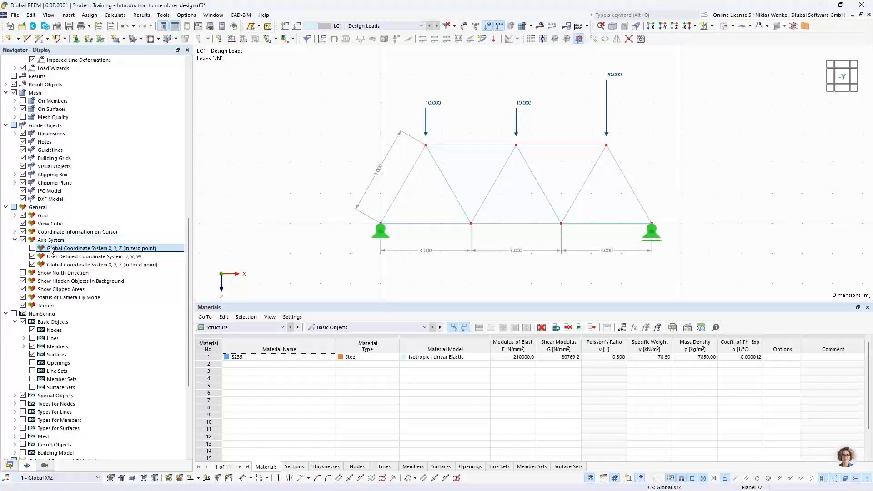
scroll(75, 293, down, 1)
scroll(74, 289, up, 2)
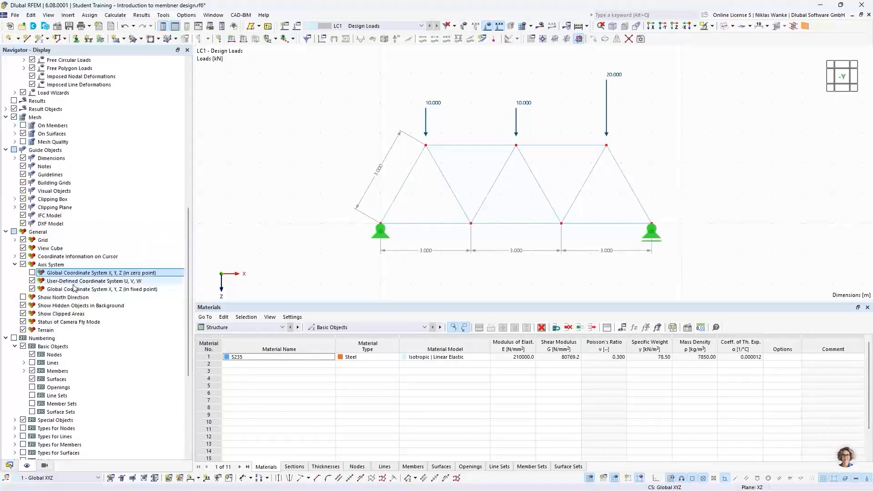
scroll(74, 288, up, 1)
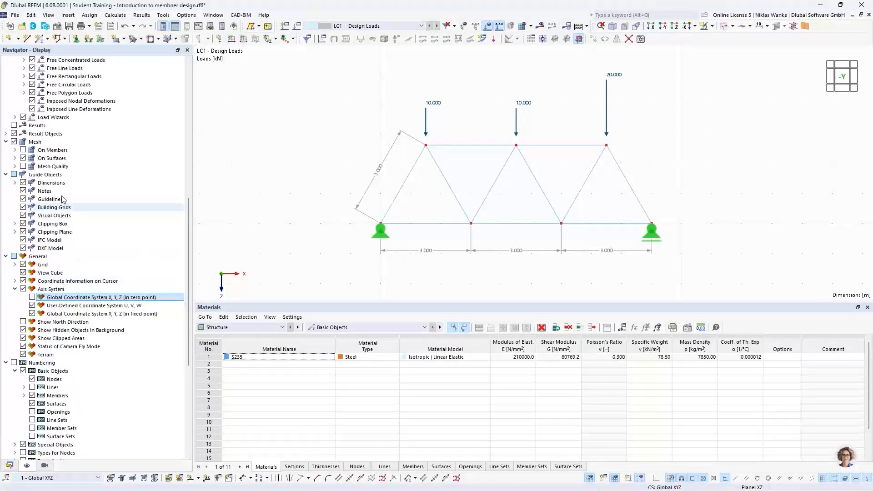
click(23, 183)
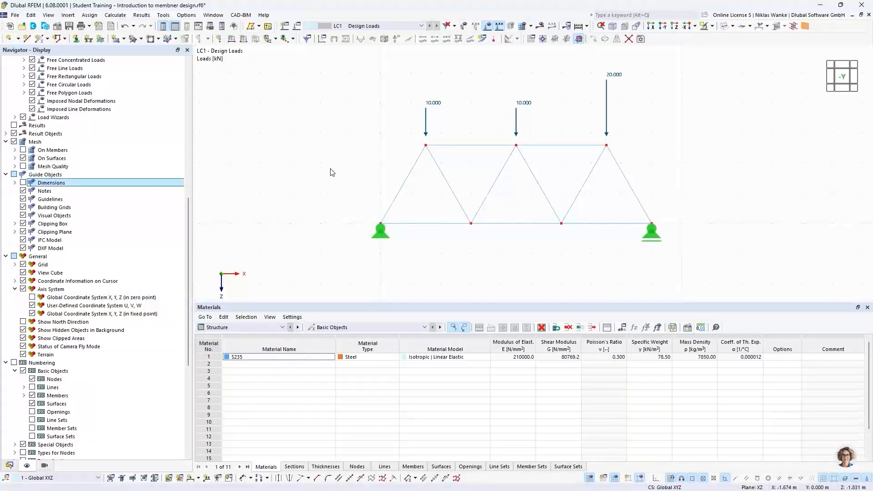
scroll(343, 183, down, 2)
middle_drag(343, 183, 323, 208)
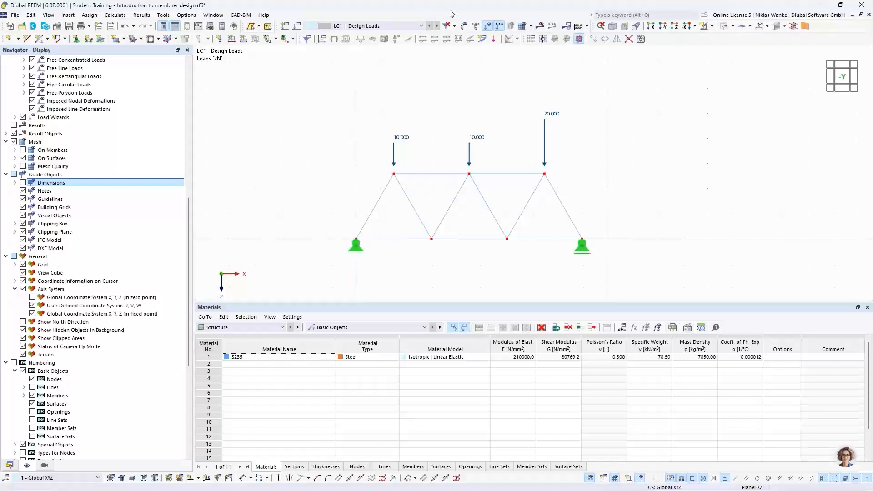
Run Calculate All and review the sums of loads and support forces in the static analysis overview
click(115, 15)
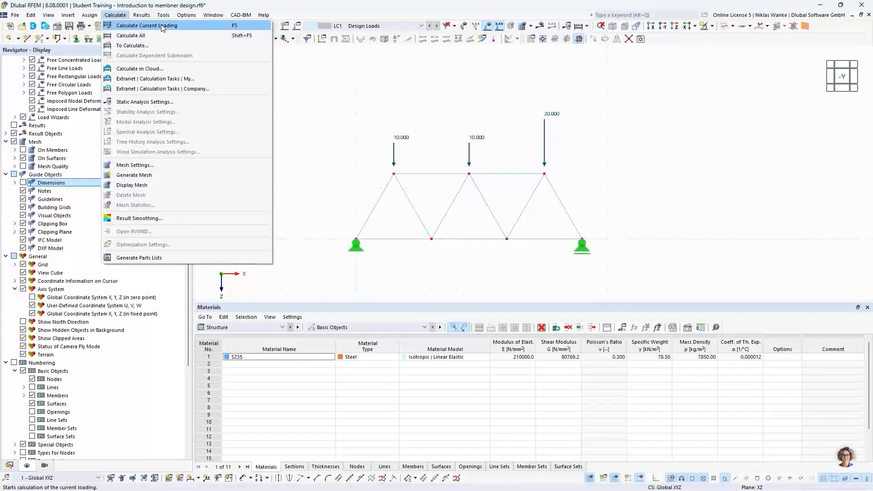
click(145, 36)
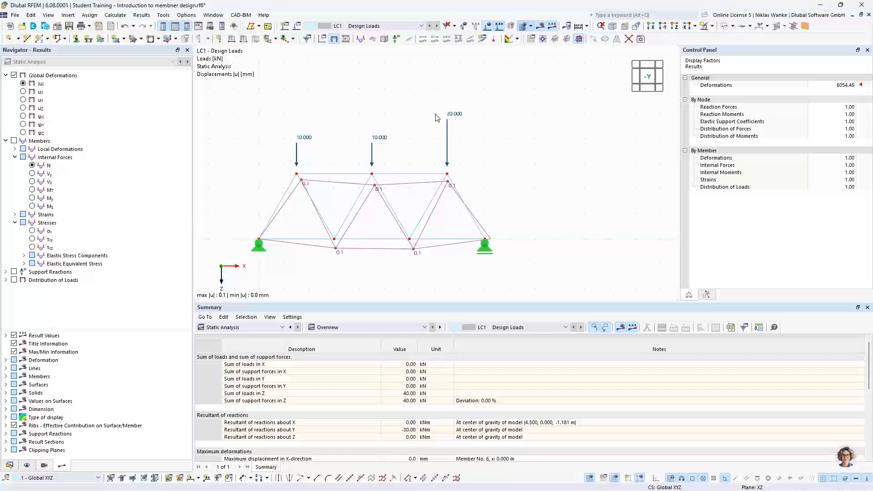
middle_drag(414, 122, 468, 107)
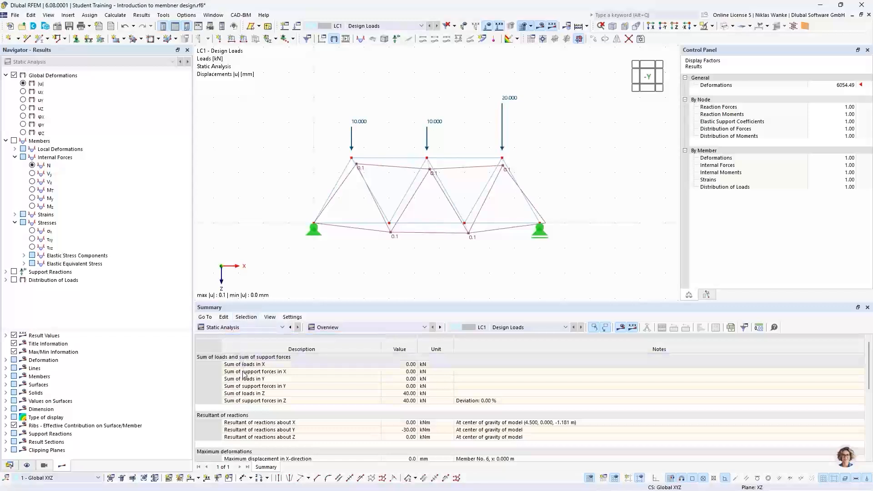
click(221, 331)
click(206, 331)
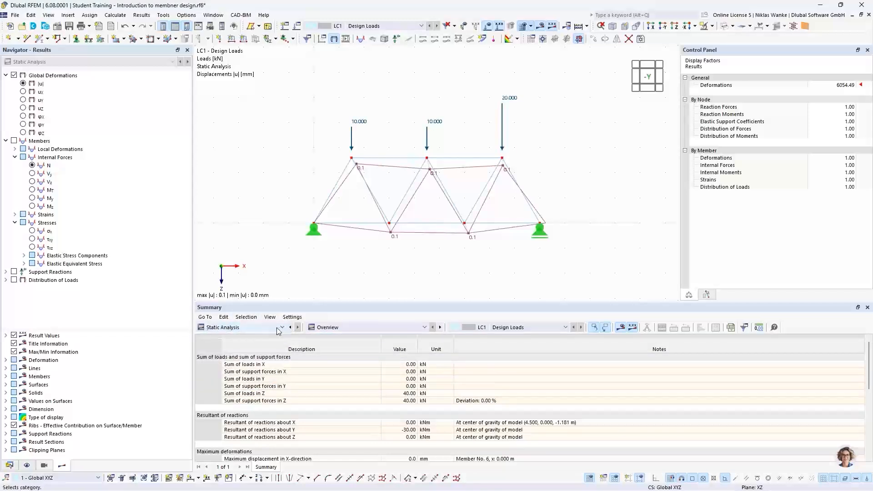
click(358, 328)
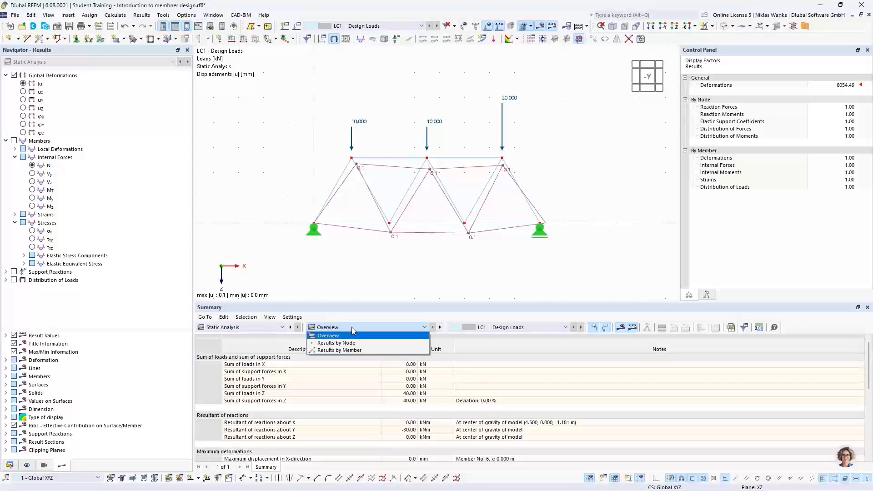
click(351, 327)
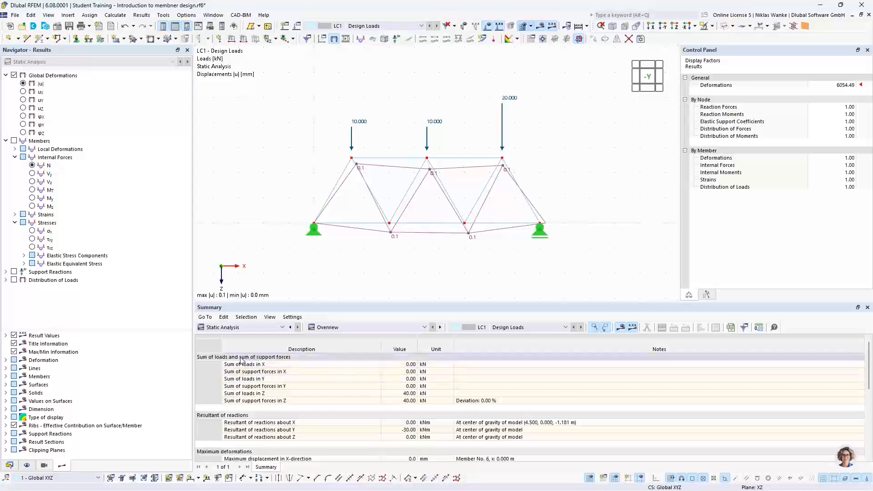
click(210, 359)
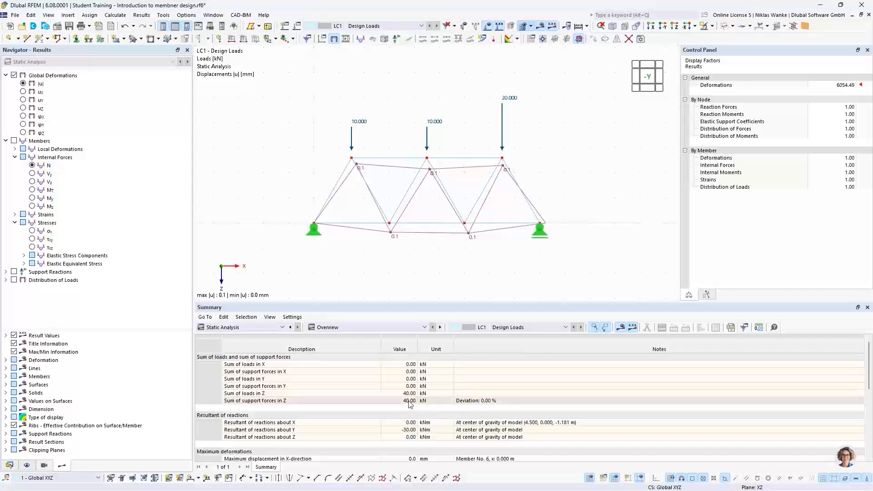
Show the support reactions on the truss together with its deformed shape
middle_drag(479, 257, 469, 205)
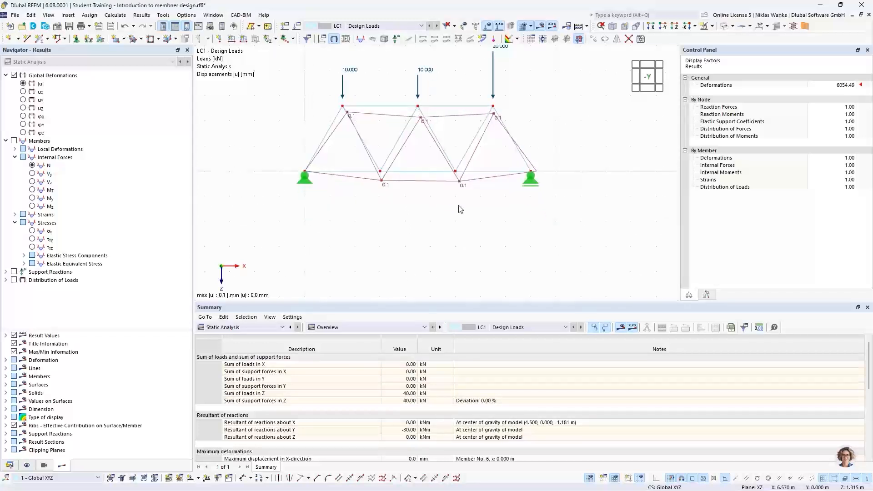
click(14, 272)
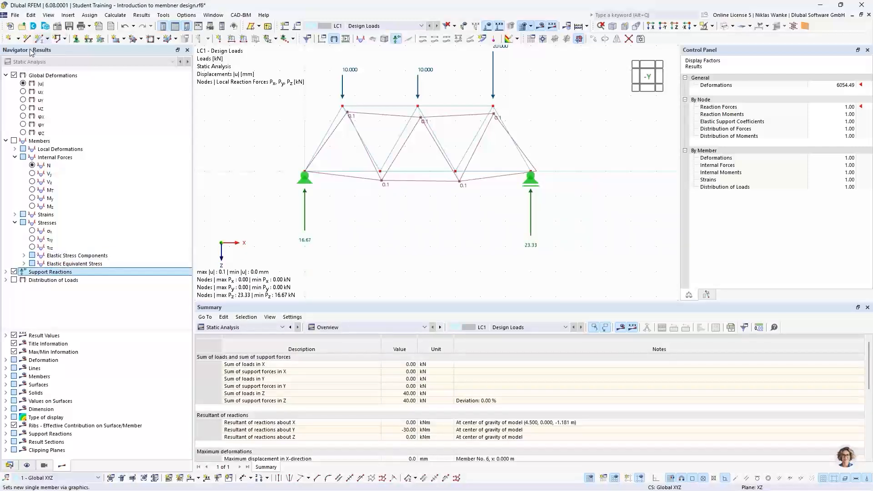
middle_drag(423, 238, 427, 235)
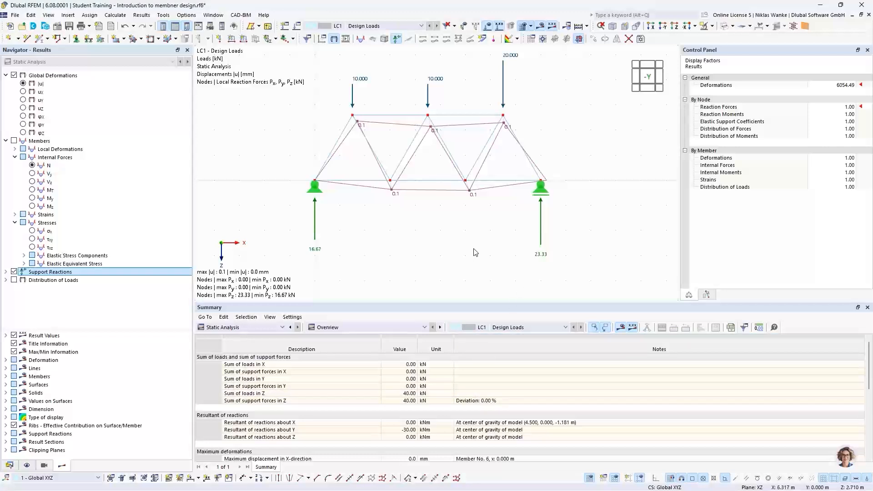
scroll(458, 245, down, 2)
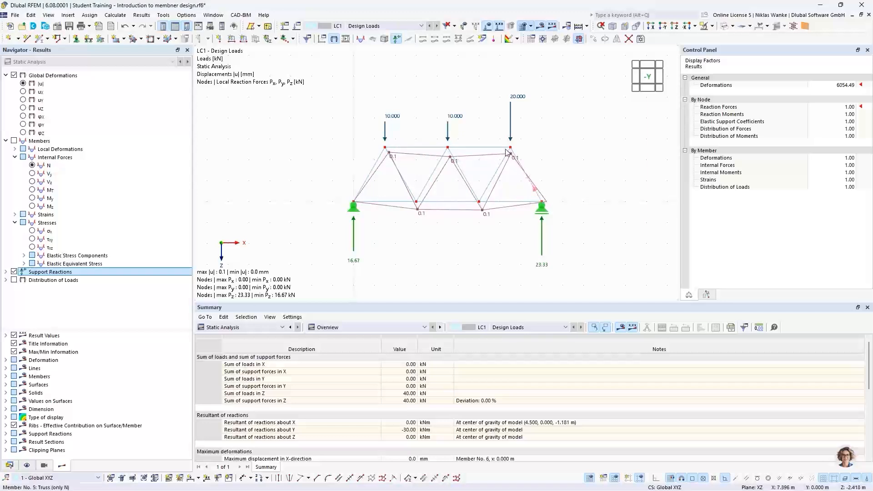
scroll(390, 158, up, 2)
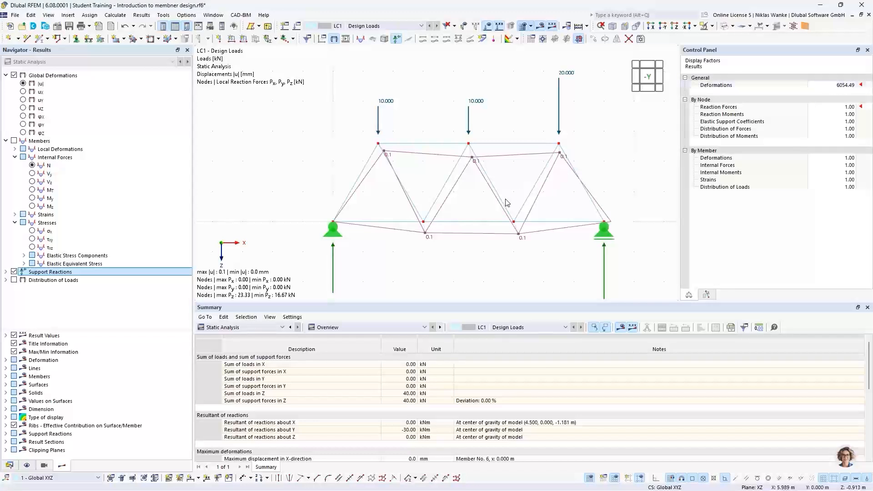
Set the general display factor for deformations to 1
click(833, 85)
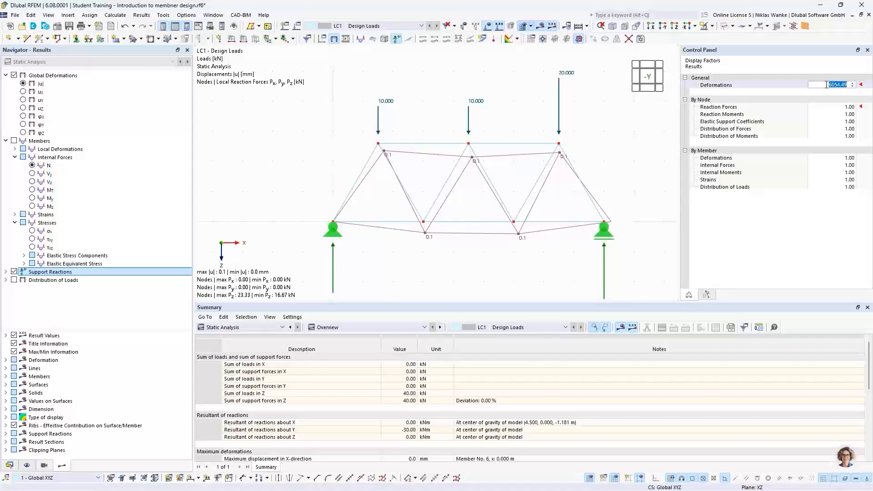
click(826, 85)
text(1)
key(Tab)
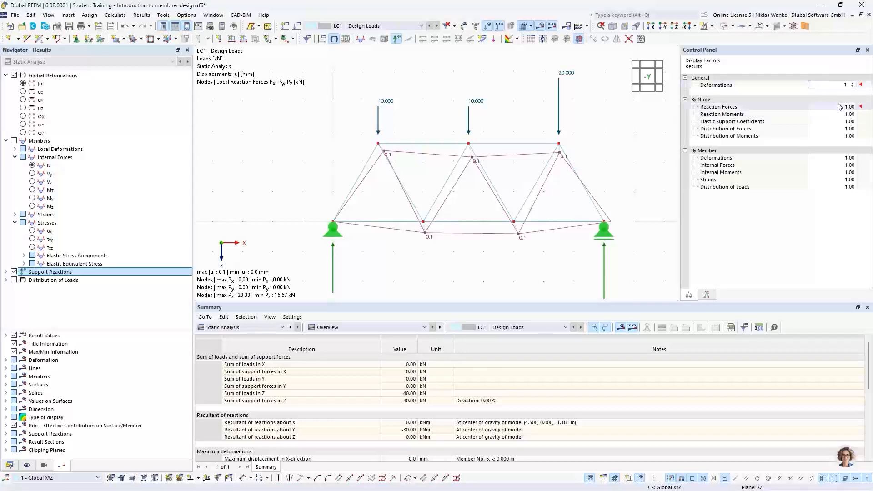
click(841, 86)
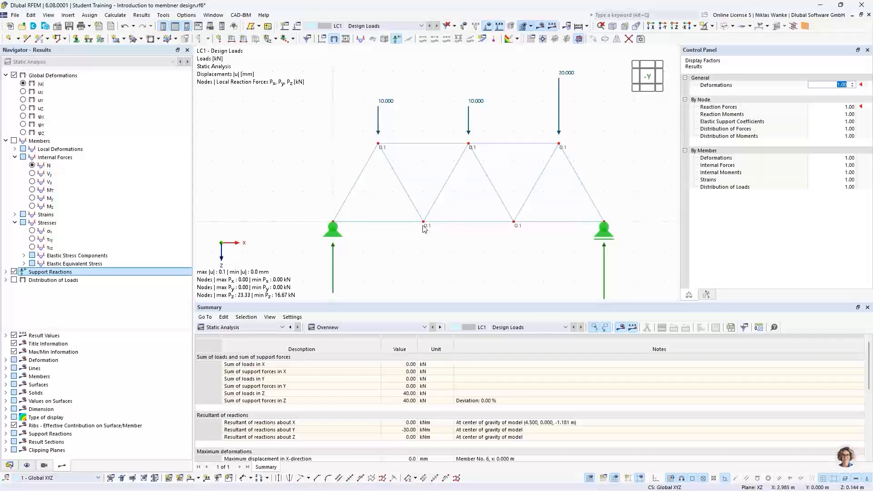
Examine the true-scale displacement of the left inner bottom chord node relative to its undeformed position
scroll(423, 228, up, 4)
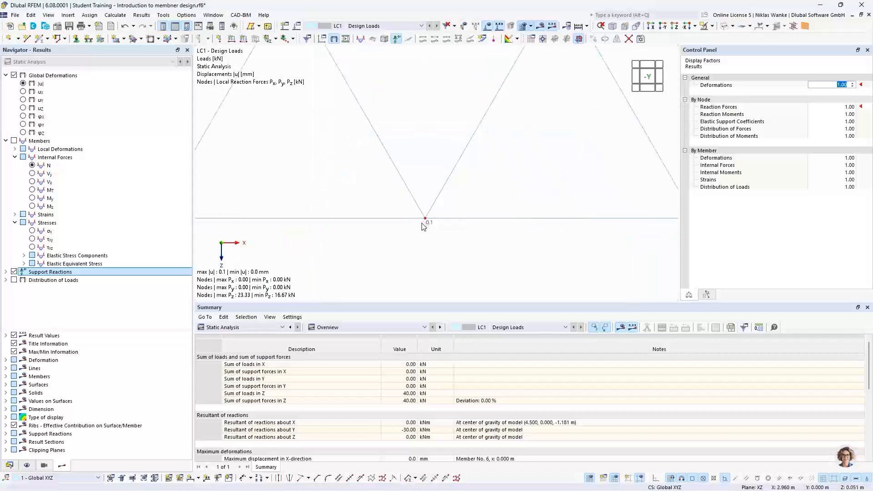
scroll(423, 225, up, 3)
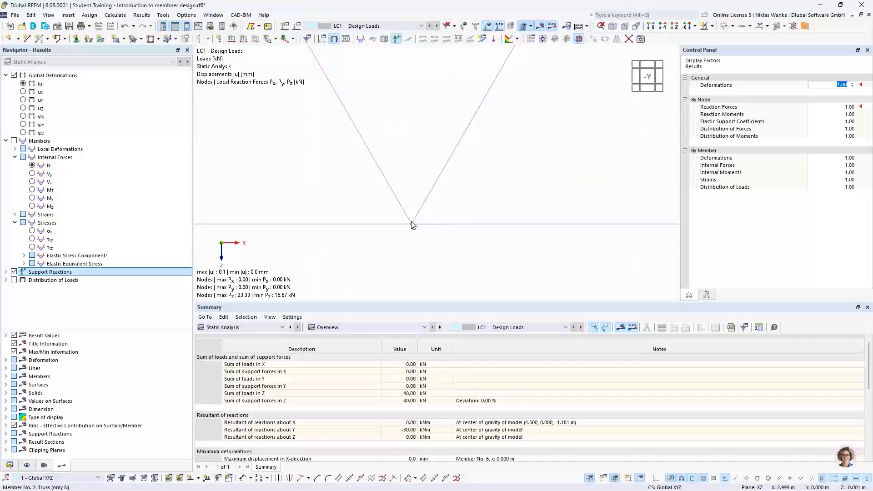
scroll(418, 231, up, 3)
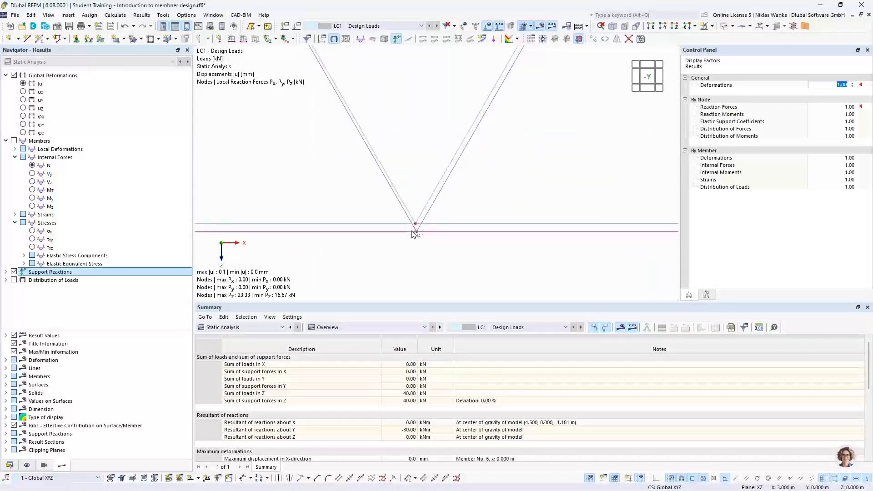
scroll(422, 227, up, 4)
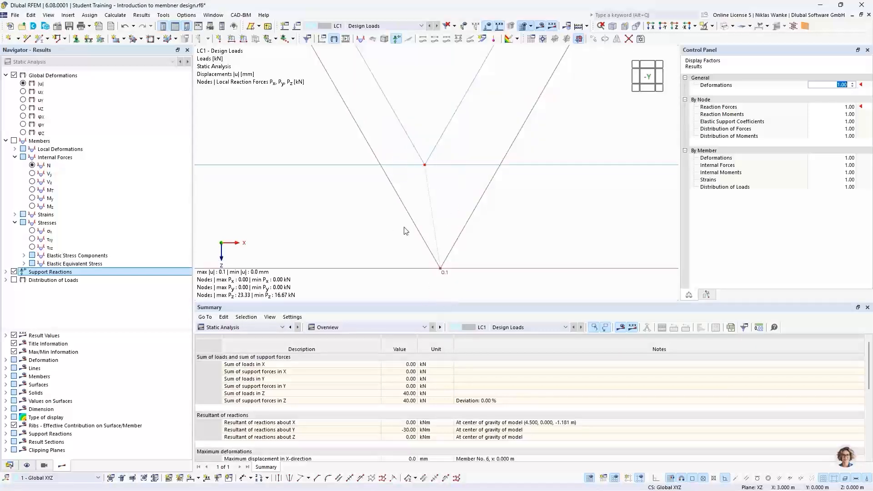
scroll(419, 247, down, 3)
scroll(414, 245, down, 3)
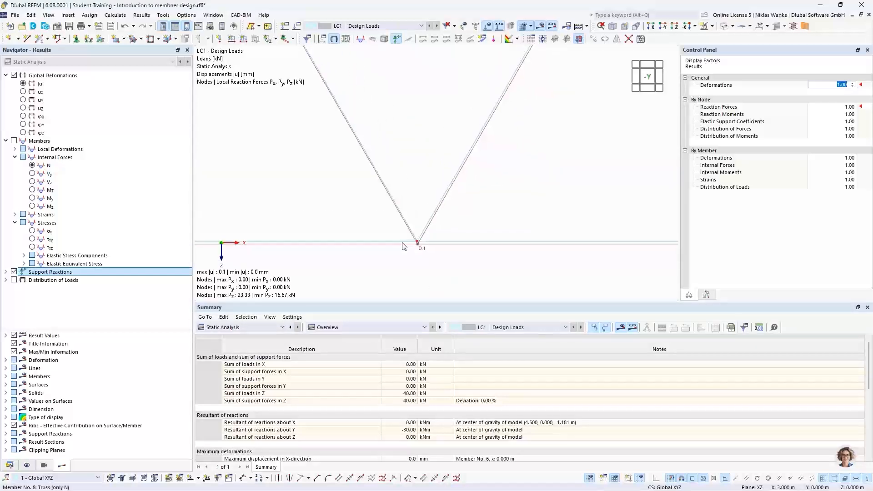
Set the general display factor for deformations to 6000 with the whole truss in view
scroll(401, 242, down, 8)
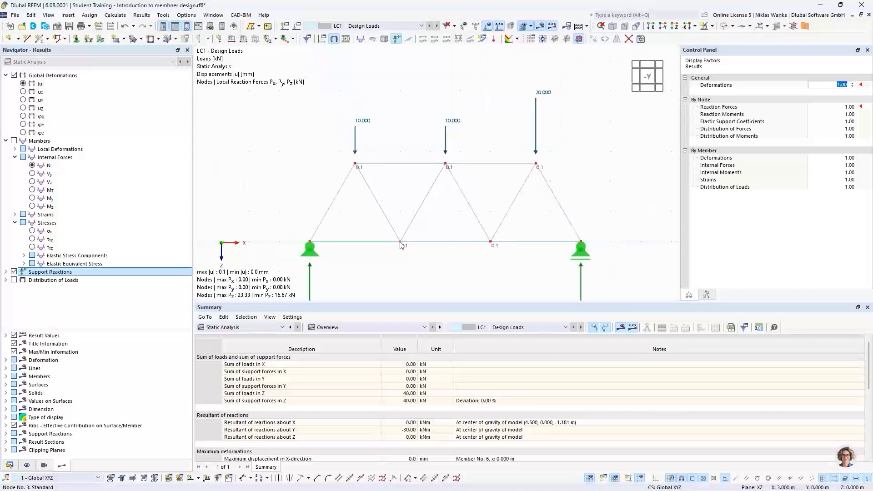
middle_drag(447, 266, 425, 240)
scroll(425, 240, down, 1)
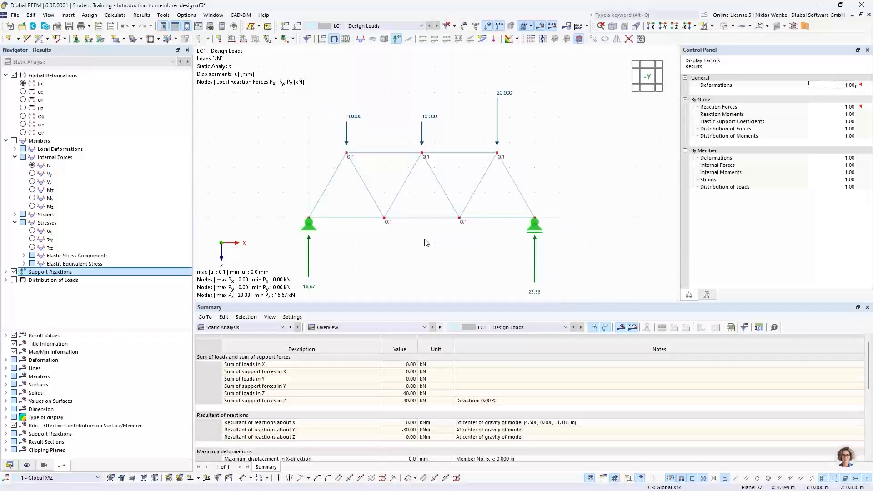
click(842, 85)
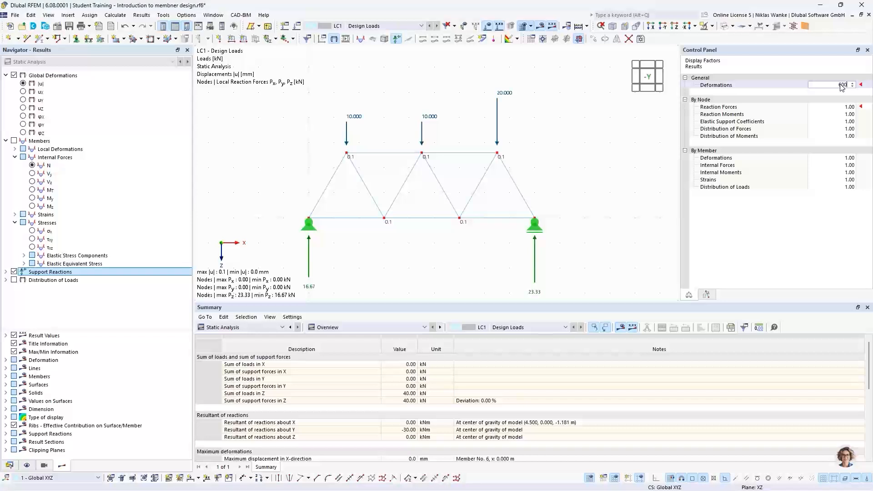
click(842, 108)
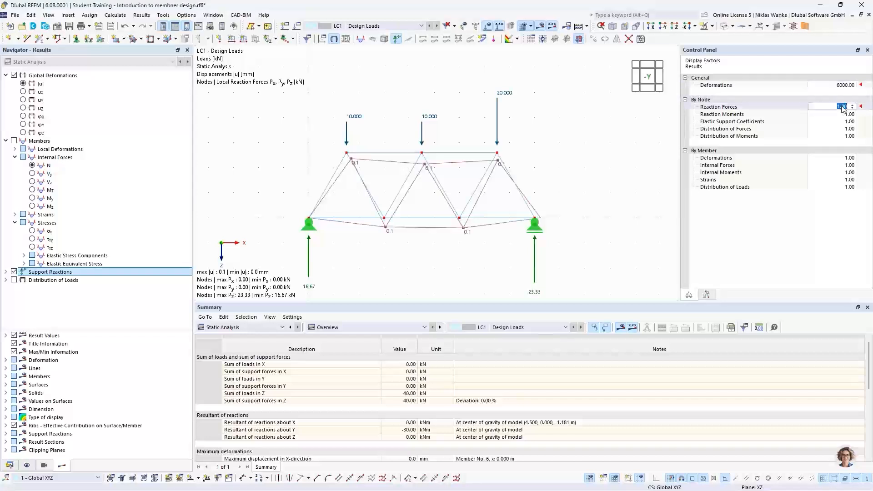
click(515, 171)
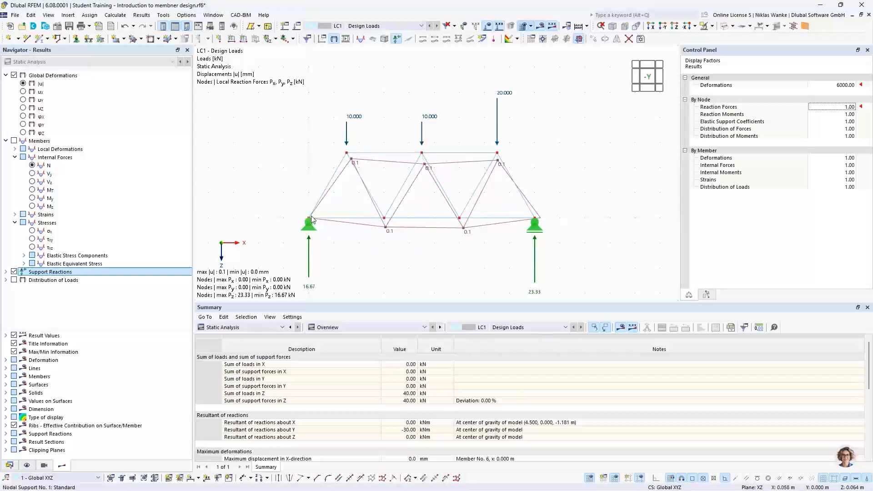
Examine how the deformed truss moves relative to its original position at the left support and at the right support
scroll(306, 217, up, 5)
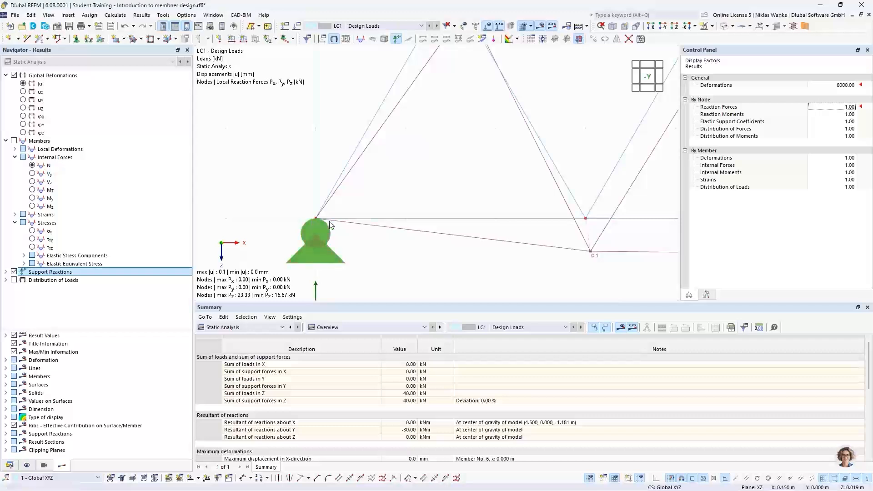
scroll(329, 221, up, 3)
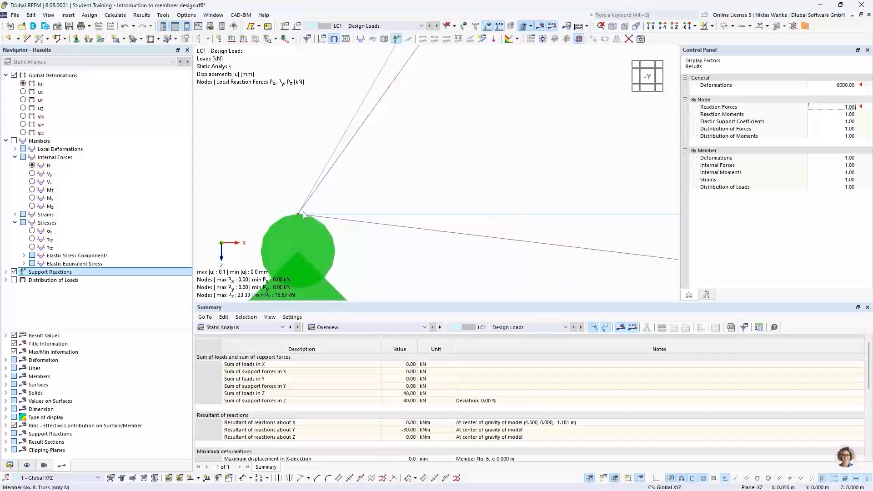
scroll(323, 199, down, 3)
scroll(322, 199, down, 3)
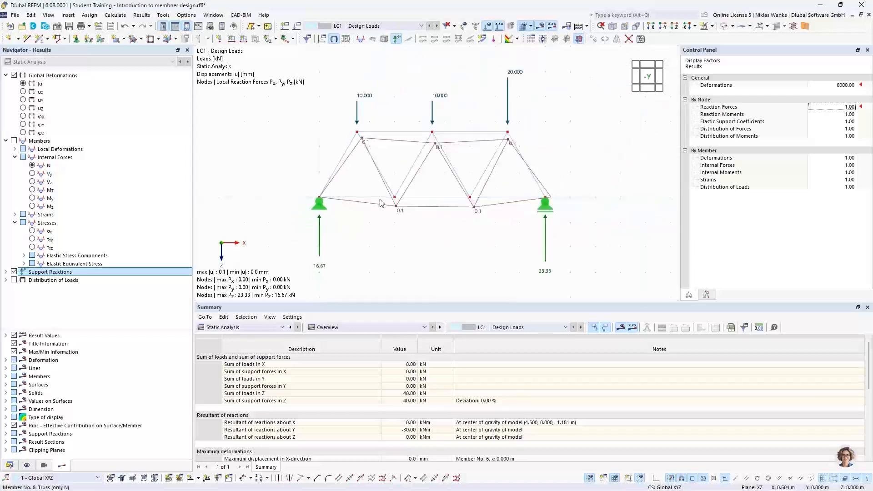
scroll(463, 204, up, 5)
scroll(463, 204, up, 4)
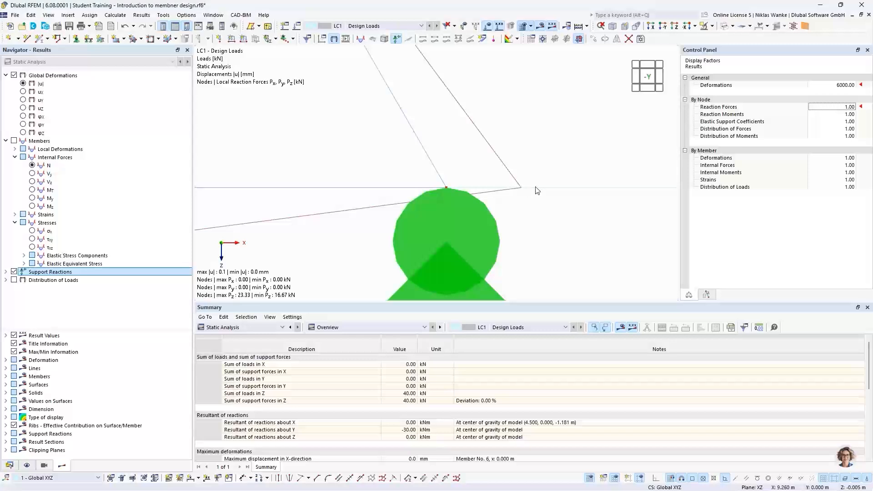
scroll(537, 190, down, 6)
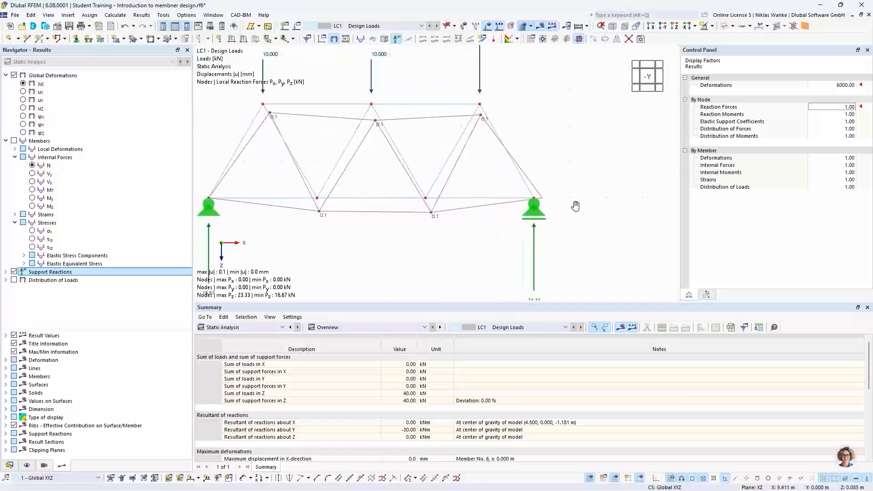
middle_drag(576, 206, 598, 204)
scroll(599, 205, down, 2)
scroll(472, 222, down, 3)
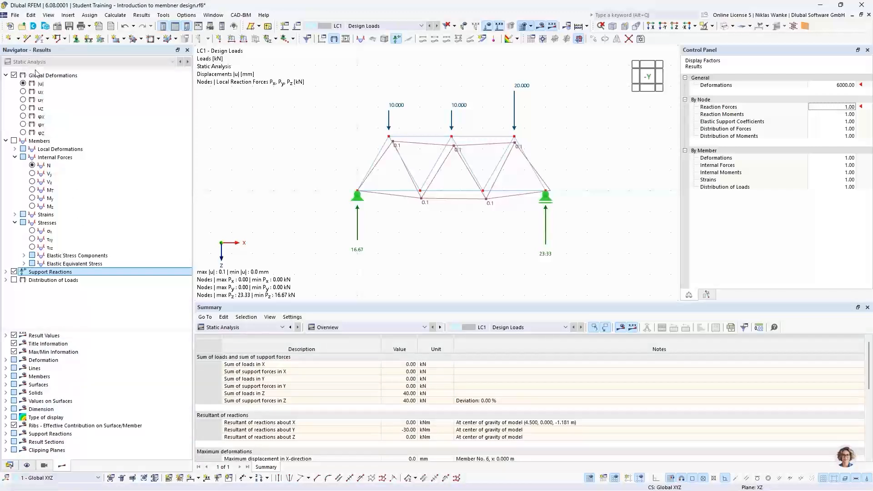
Display the member deformations as Section Colored and bring up the colour scale for the displacements |u|
click(6, 360)
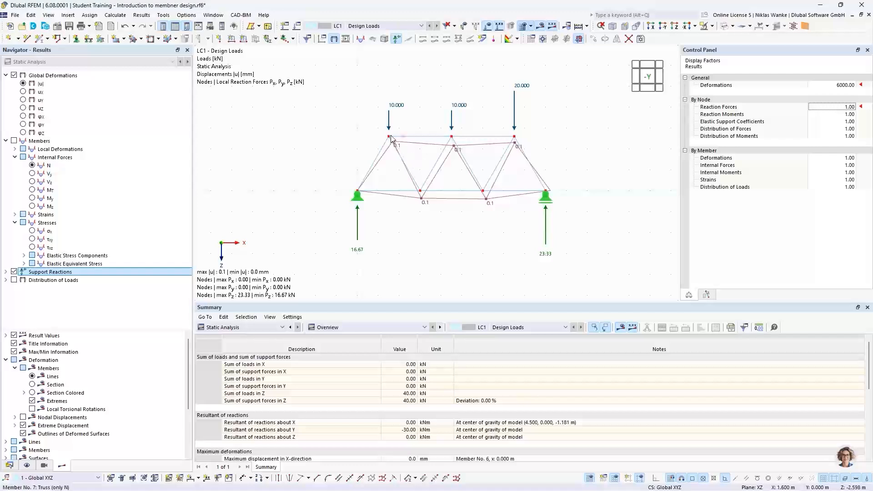
click(33, 393)
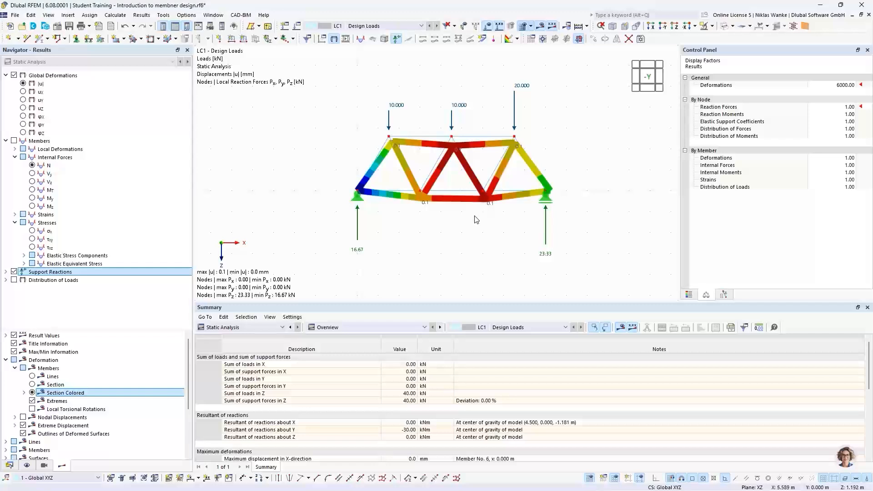
scroll(465, 176, up, 2)
middle_drag(466, 176, 454, 196)
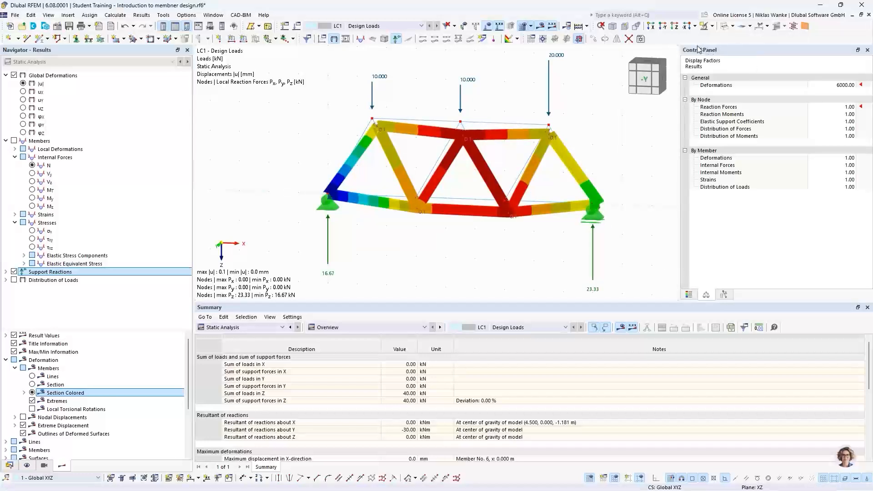
click(690, 296)
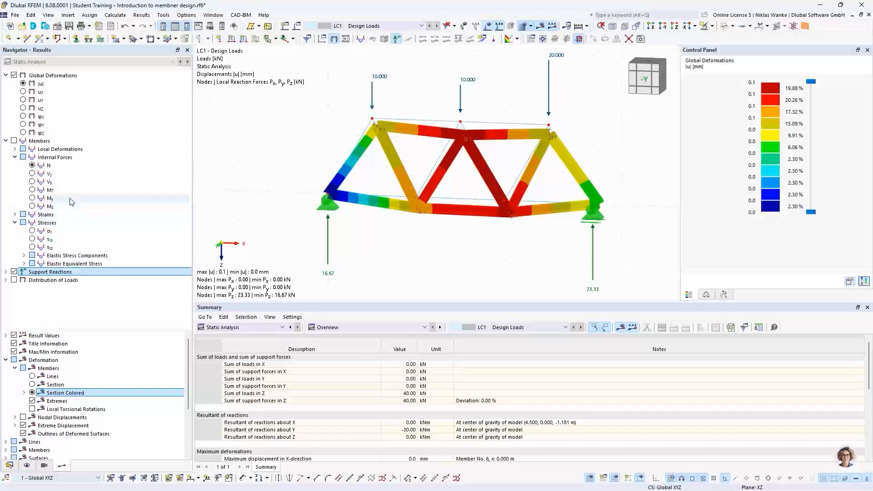
Show the member axial forces N on the truss in the -Y view
click(32, 166)
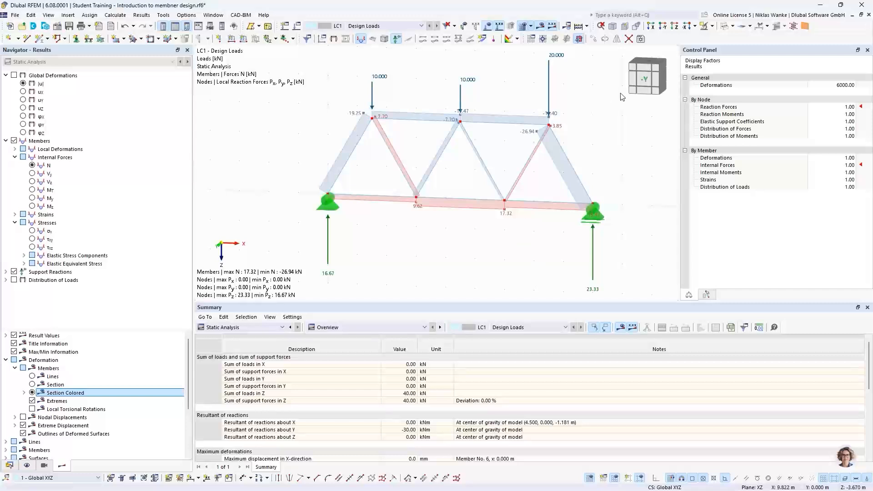
click(645, 80)
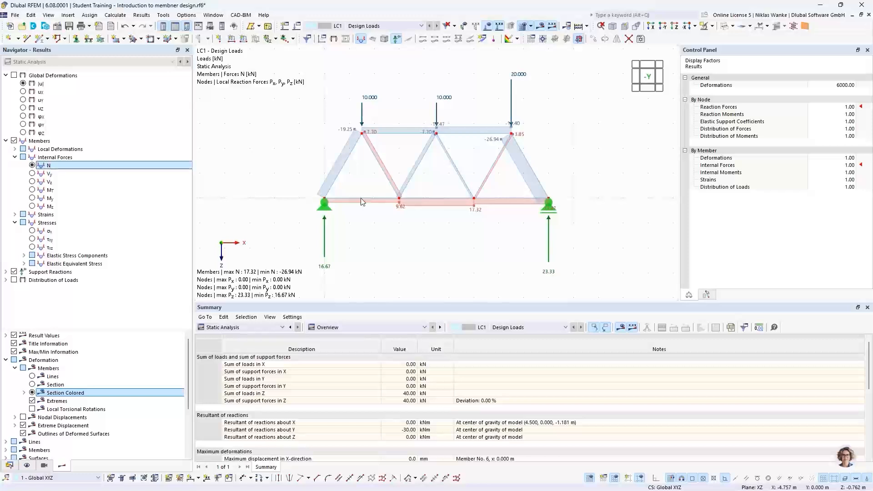
scroll(441, 180, up, 2)
middle_drag(442, 180, 450, 178)
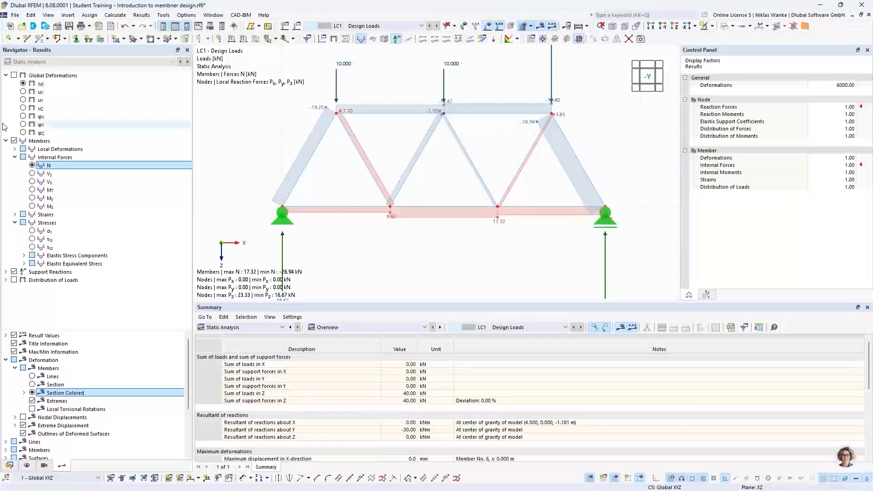
Check the member internal forces Vy, Vz, MT, My and Mz one after another in an oblique view
click(32, 174)
ctrl+middle_drag(384, 191, 337, 225)
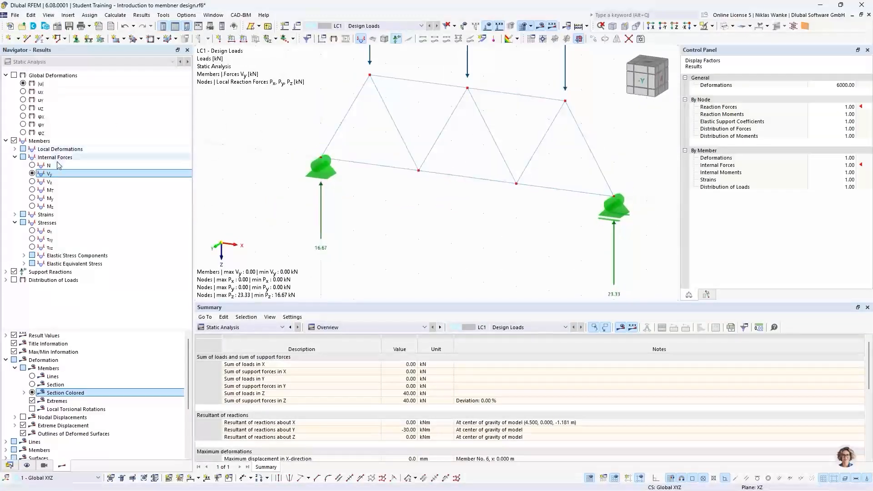
click(32, 181)
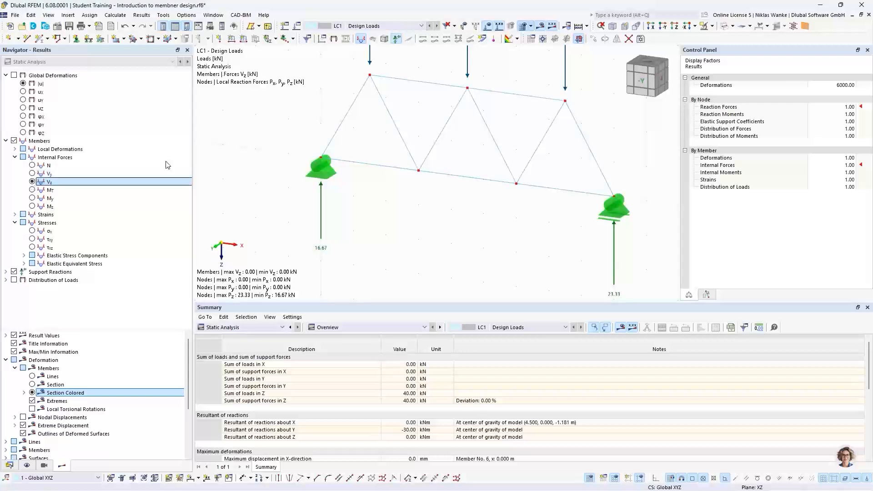
click(32, 190)
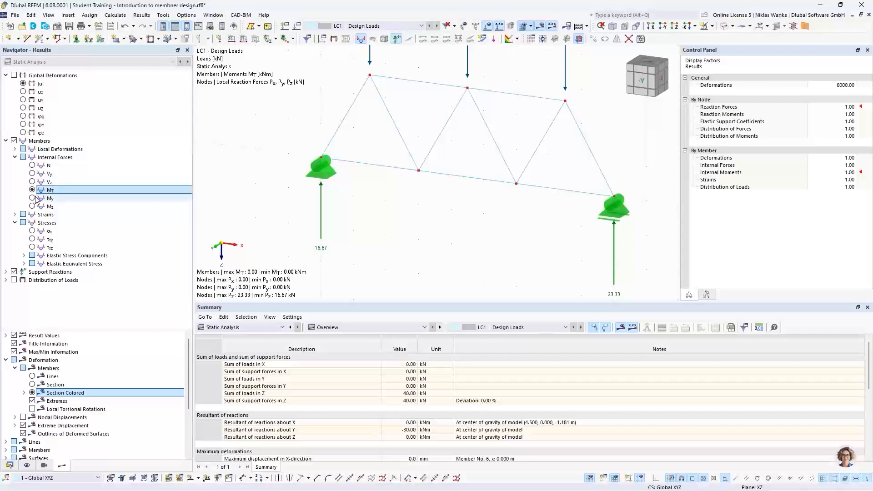
click(33, 199)
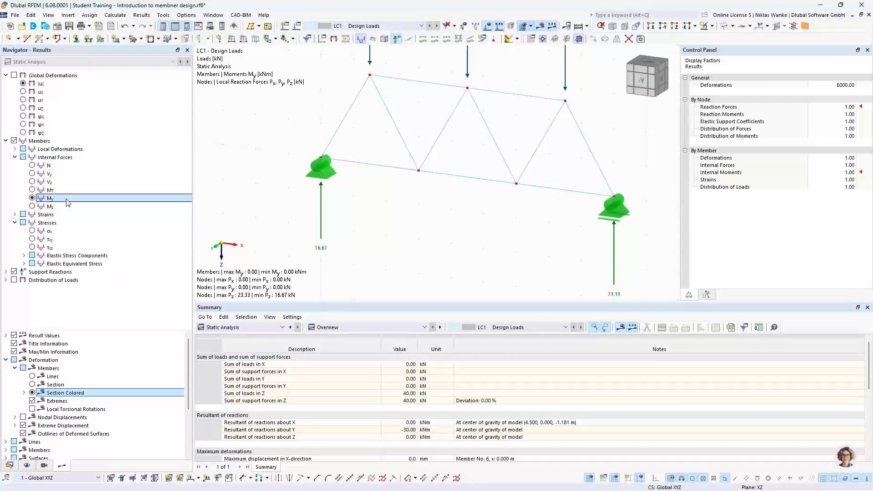
click(31, 207)
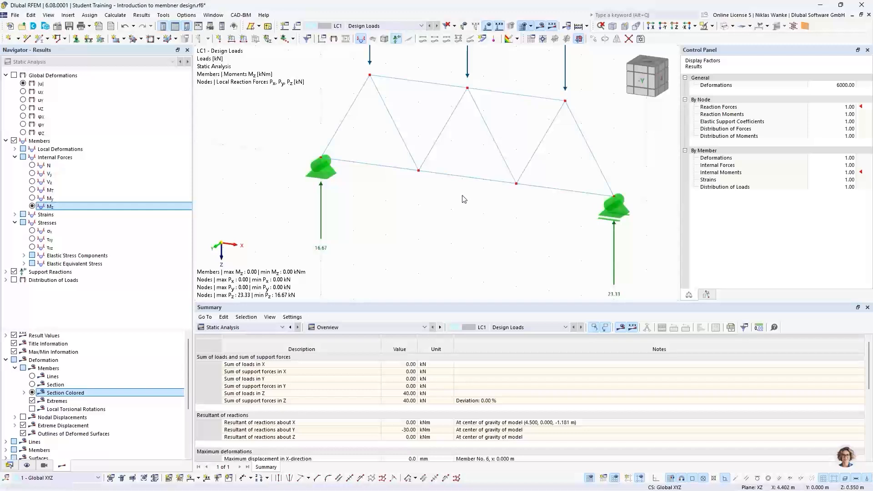
Return the result display to the member axial forces N and restore the straight -Y view
click(28, 166)
mouse_move(526, 203)
middle_down()
mouse_move(497, 232)
mouse_move(534, 208)
mouse_move(525, 216)
middle_up()
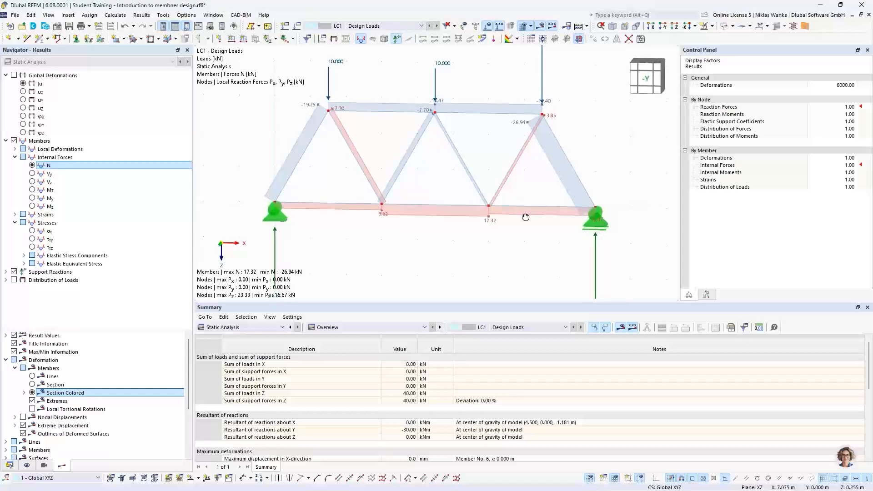
click(639, 82)
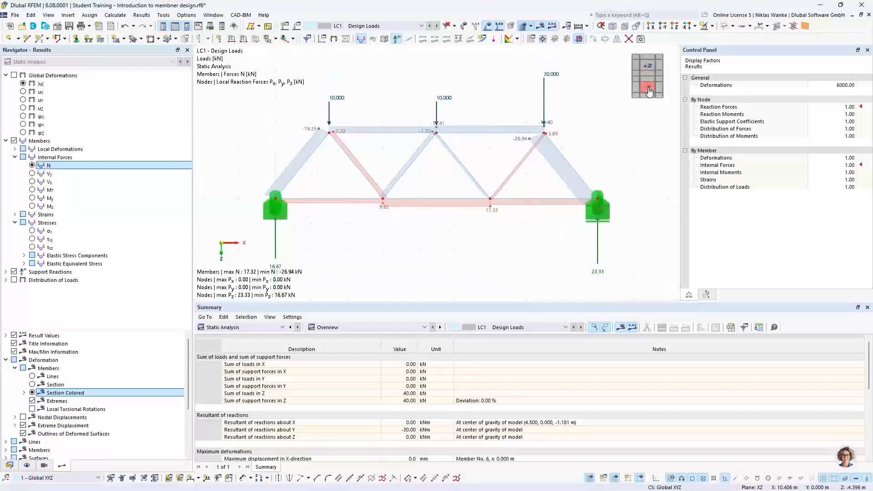
scroll(452, 172, up, 2)
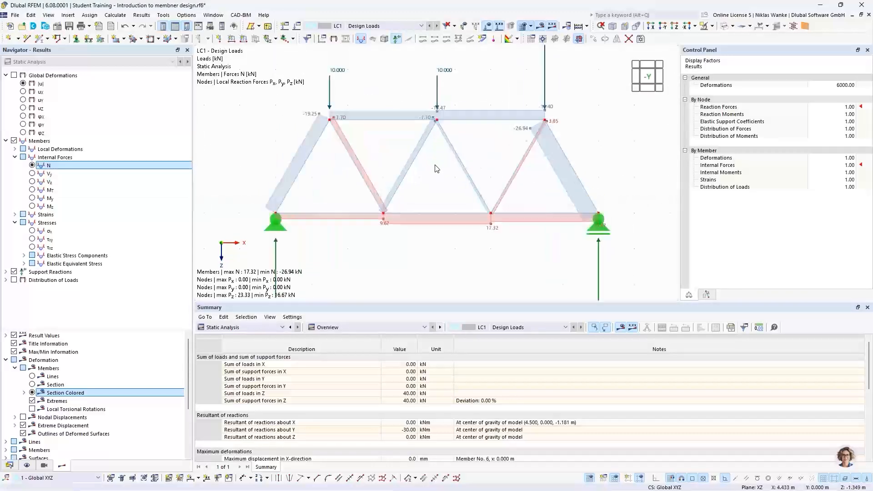
middle_drag(452, 172, 458, 170)
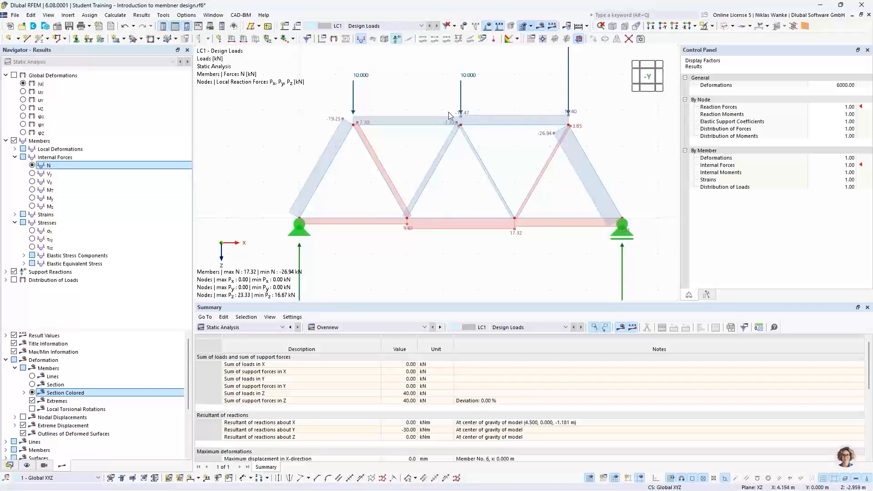
Examine the axial force values around the middle top chord node and switch to the truss slide in PowerPoint
scroll(464, 121, up, 5)
scroll(443, 137, up, 2)
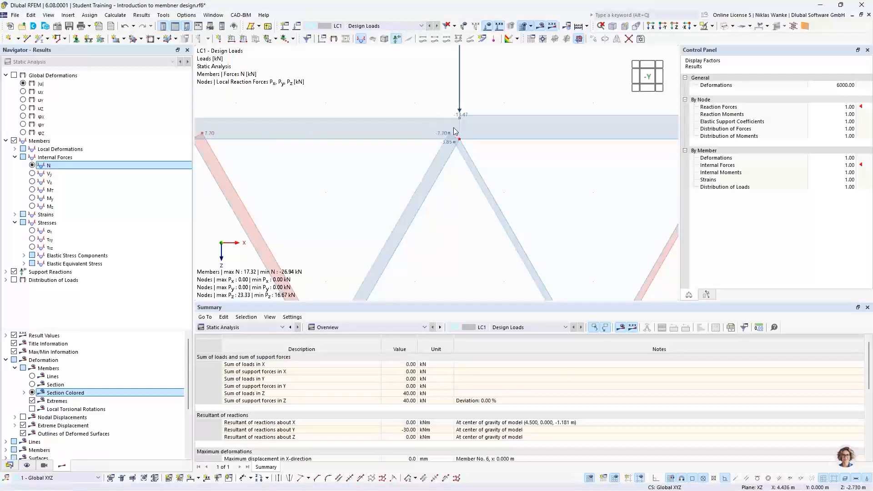
scroll(455, 131, down, 3)
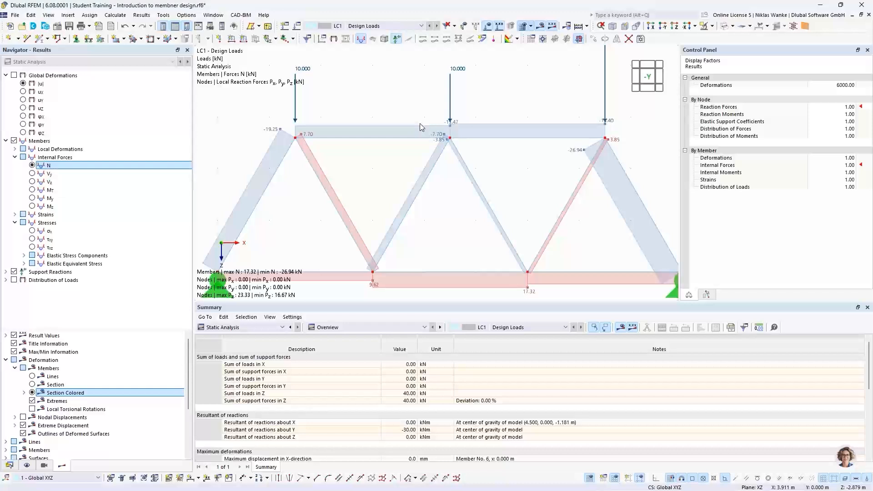
scroll(419, 124, down, 2)
mouse_move(419, 124)
middle_down()
mouse_move(430, 139)
mouse_move(432, 132)
middle_up()
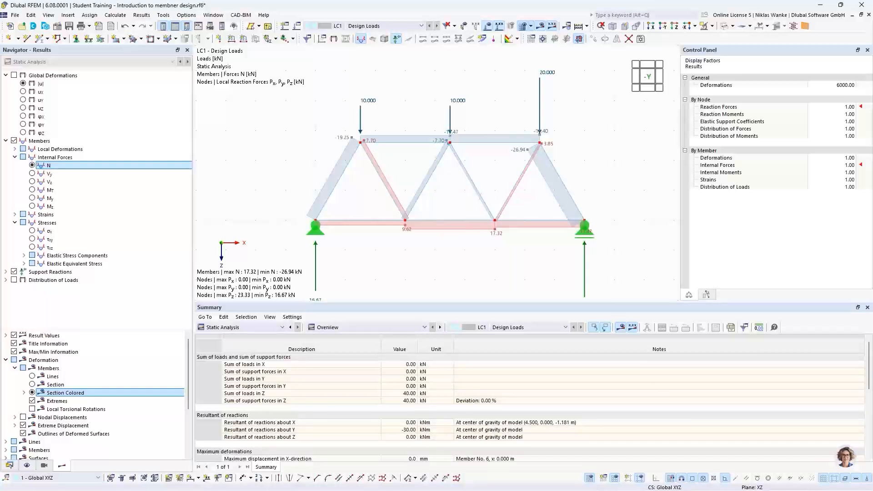
key(alt+Tab)
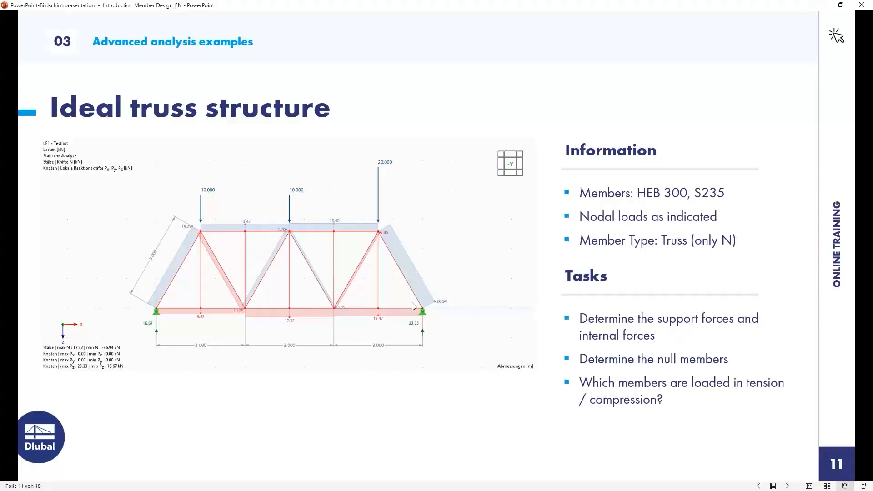
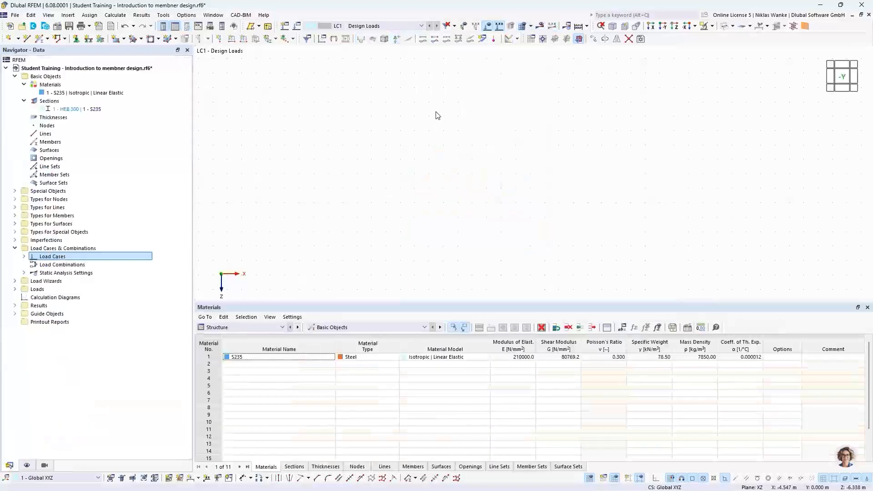
Turn on the display of the global coordinate system X, Y, Z at the zero point in the empty RFEM model
middle_drag(492, 198, 495, 190)
scroll(491, 198, down, 1)
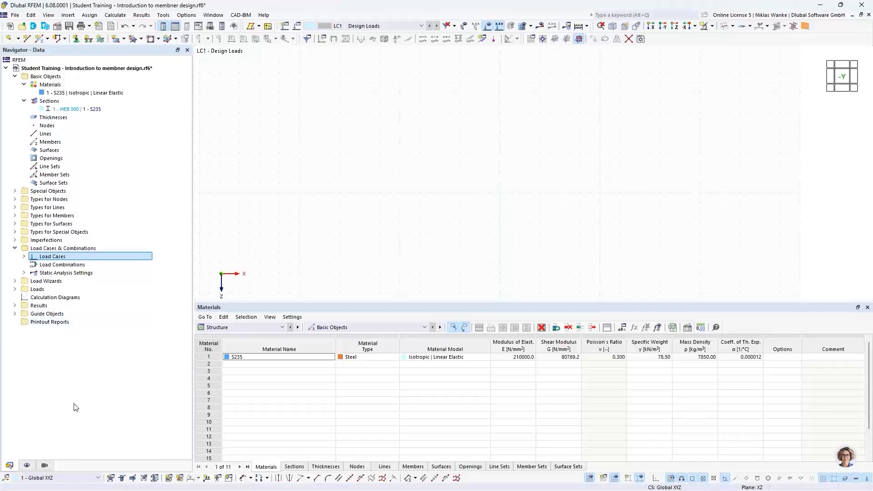
click(30, 467)
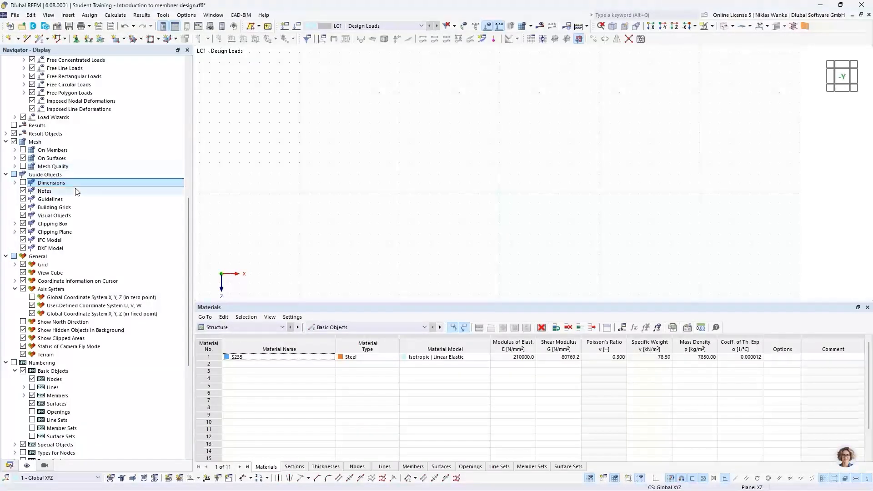
click(32, 297)
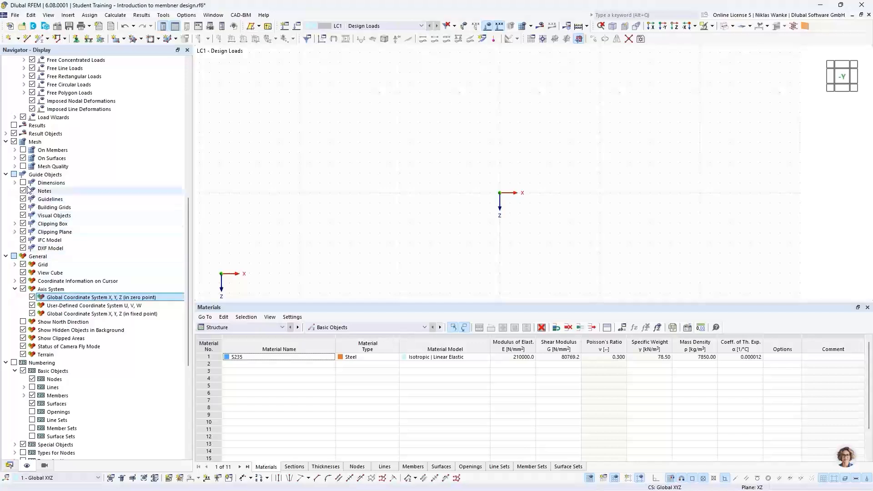
Turn on the display of dimensions among the guide objects
click(23, 183)
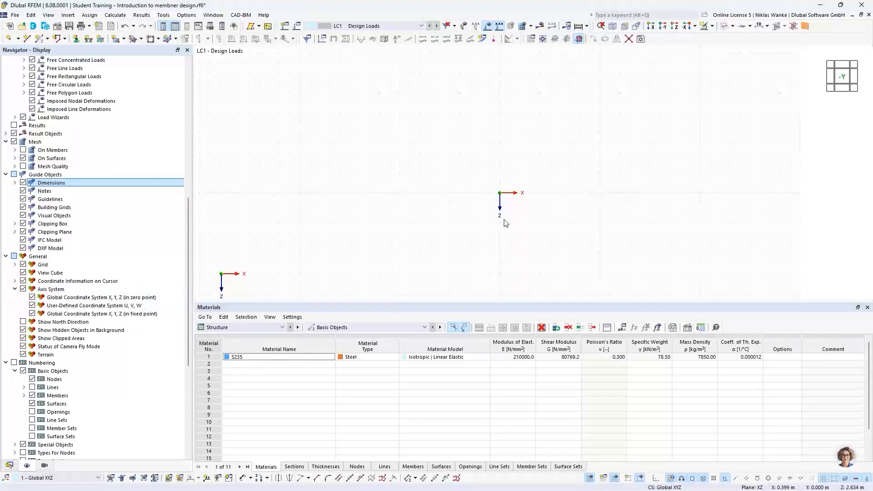
scroll(515, 212, up, 1)
middle_drag(520, 208, 344, 198)
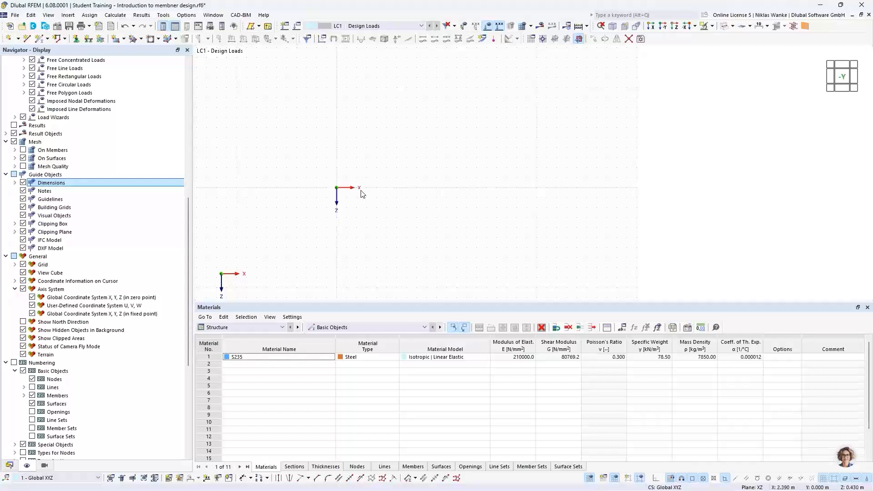
scroll(384, 193, up, 1)
Check the grid point spacing b in the work plane and grid/snap settings and leave them
click(531, 38)
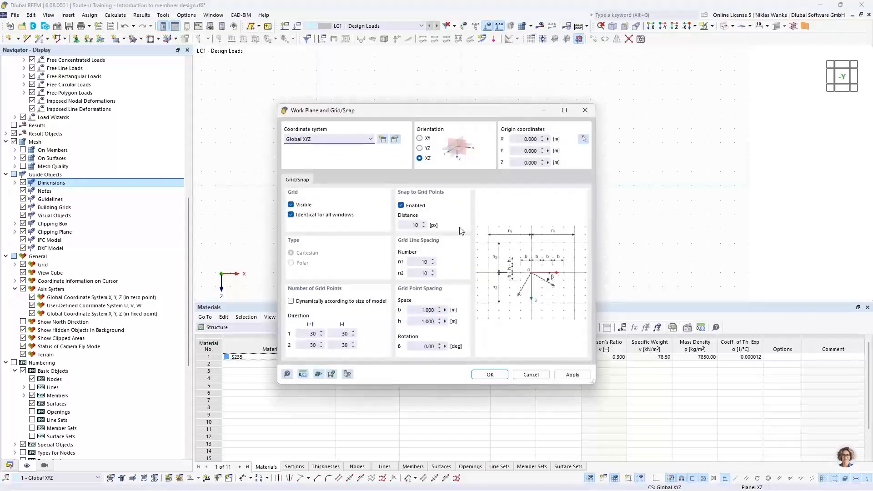
click(418, 310)
mouse_move(420, 310)
mouse_down()
mouse_move(441, 310)
mouse_move(418, 311)
mouse_up()
click(584, 110)
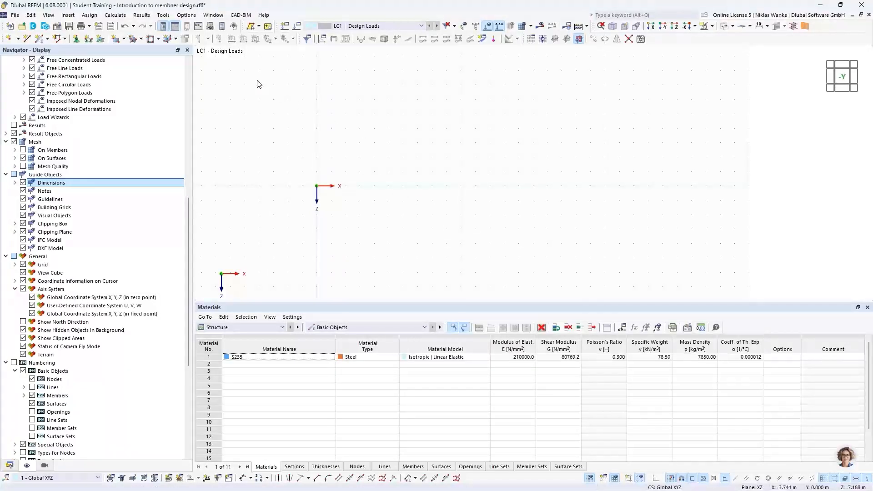
Define a new single member of type Beam with the uniform section HEB 300 in S235
click(40, 40)
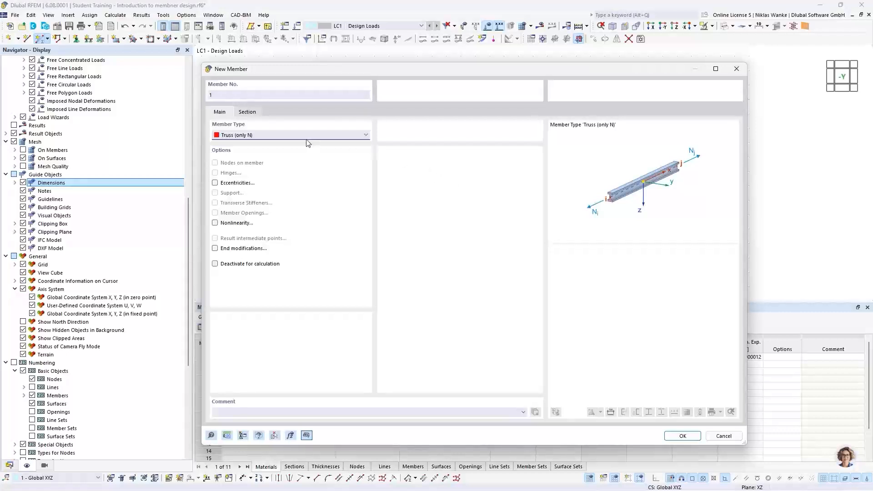
click(301, 135)
scroll(300, 142, up, 1)
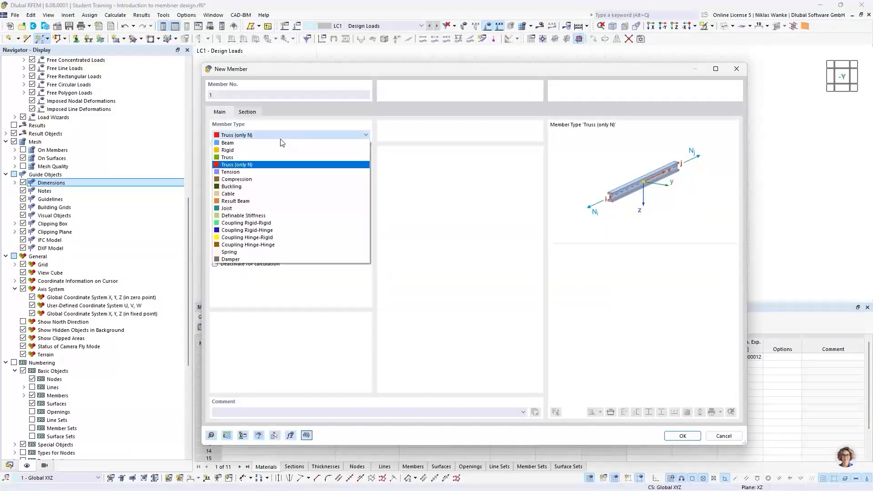
click(236, 145)
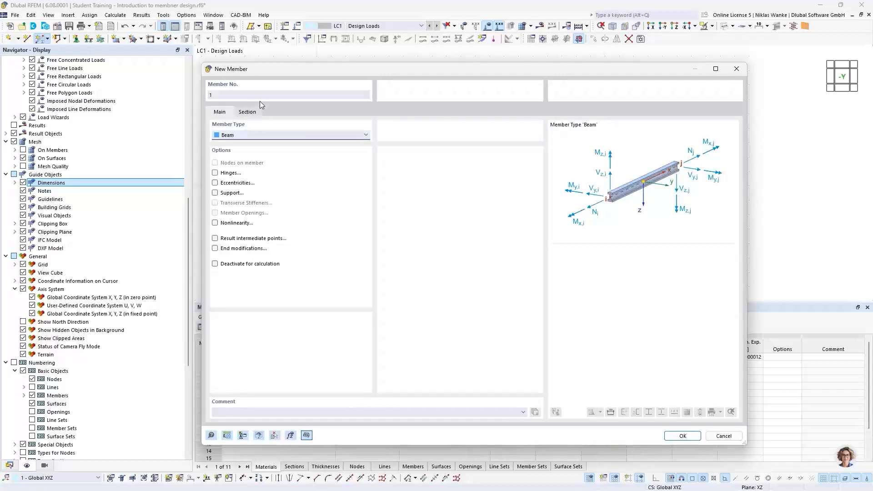
click(248, 112)
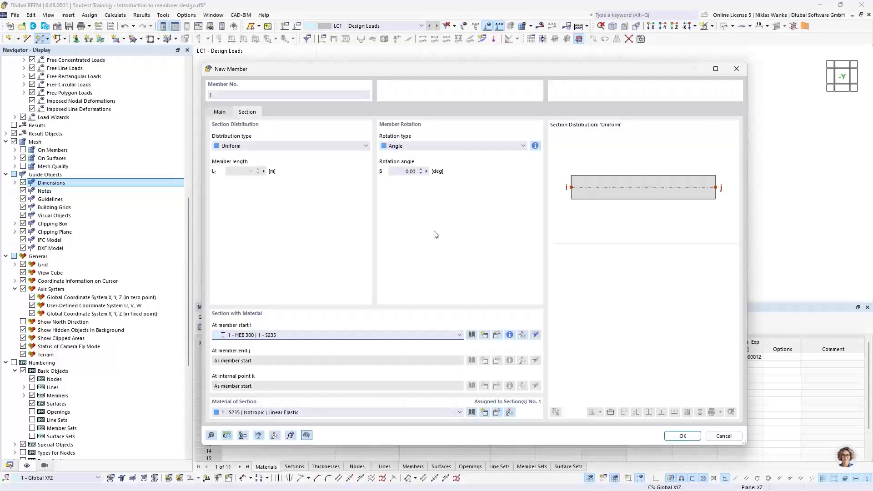
click(678, 435)
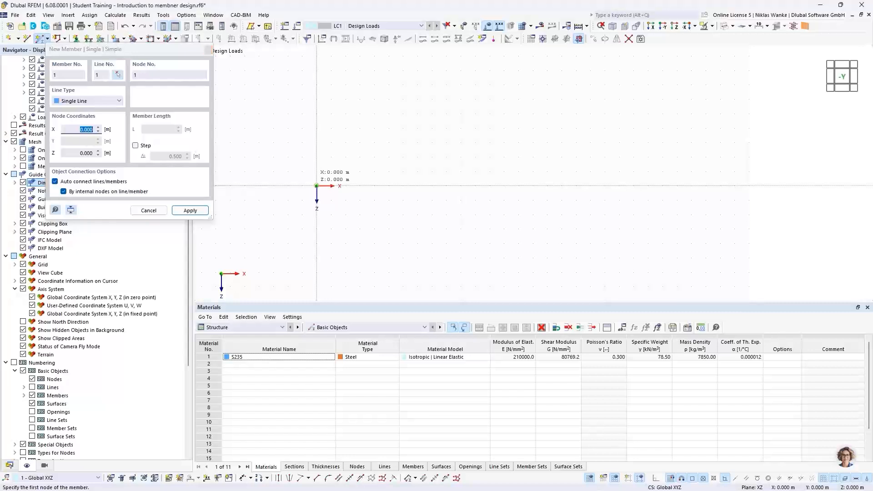
Place the beam from the coordinate origin along the X axis, about 2 m long, and end member placement
click(316, 186)
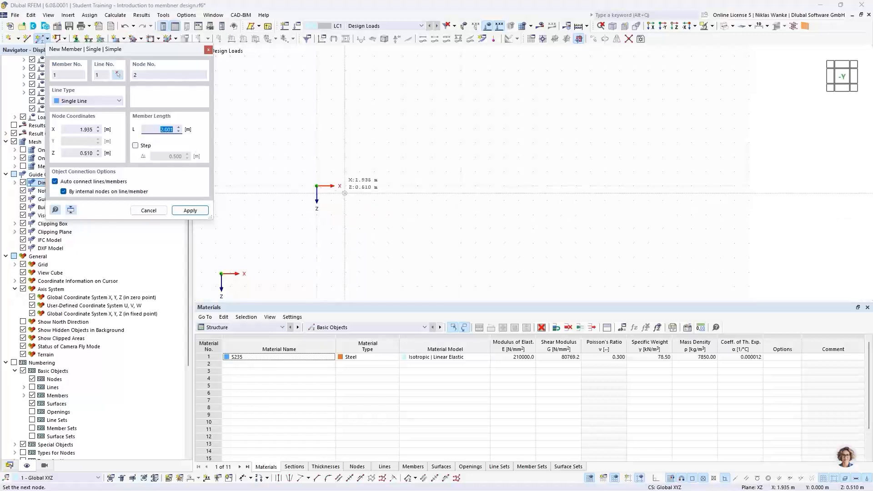
click(346, 187)
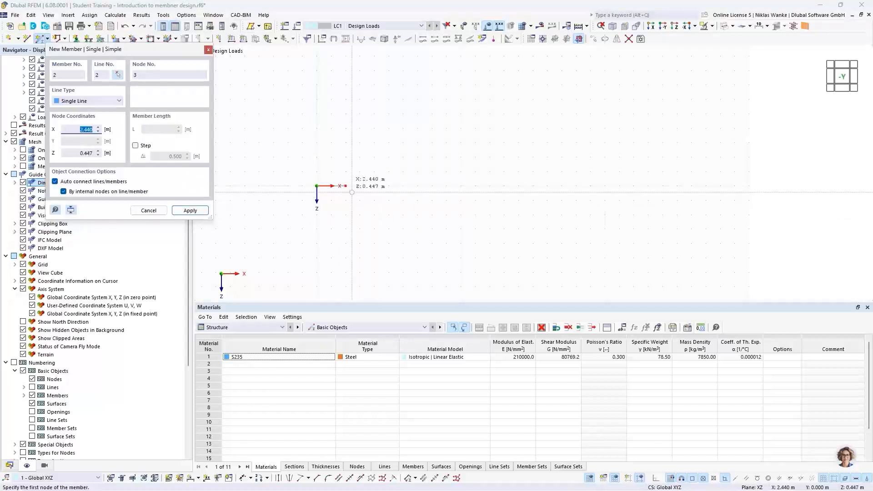
key(Escape)
scroll(332, 186, up, 4)
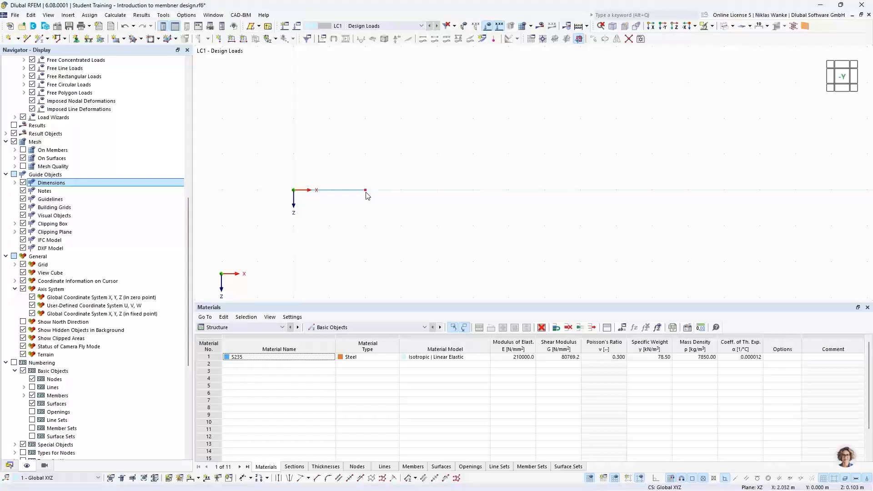
Set the X coordinate of the beam's end node to 16.5 m
mouse_move(367, 193)
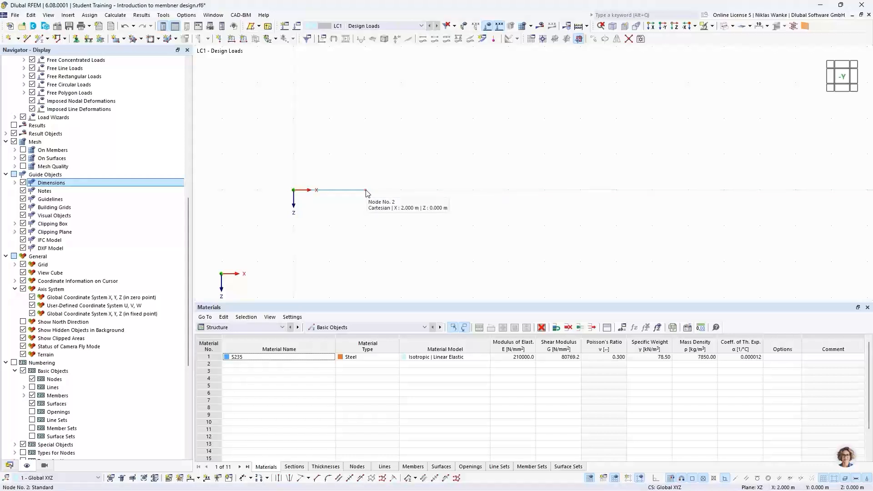
double_click(367, 192)
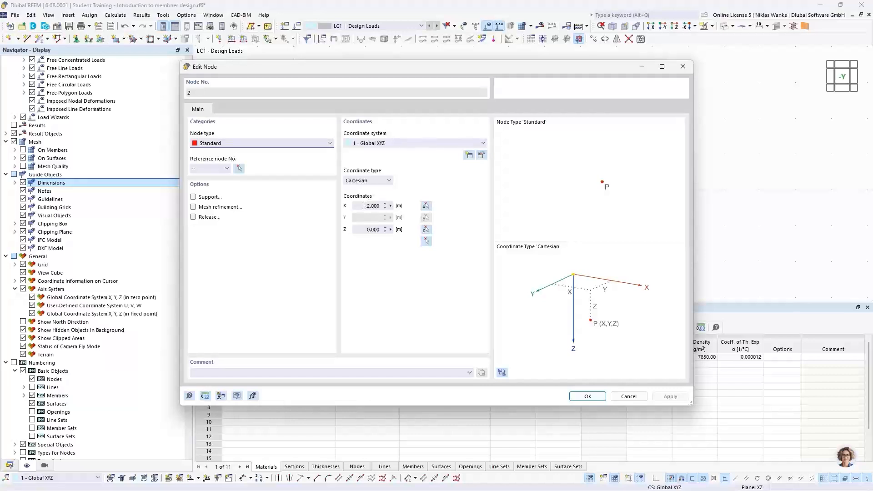
double_click(372, 206)
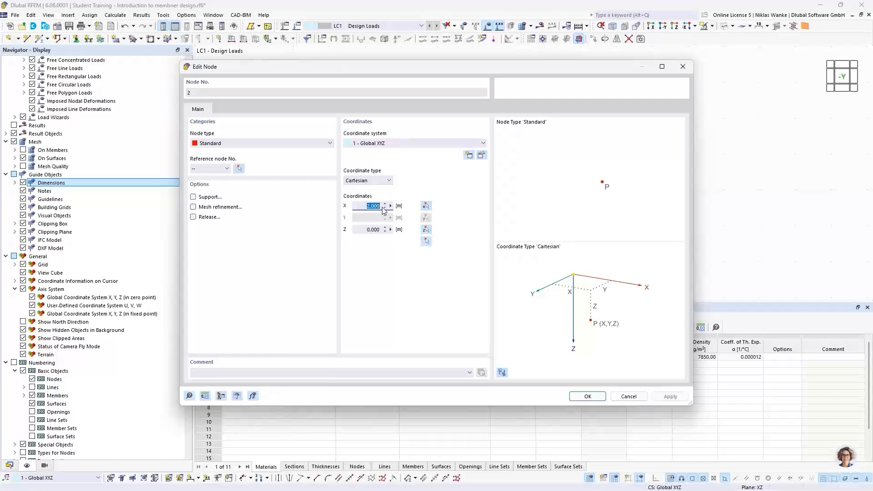
text(16,5)
click(588, 396)
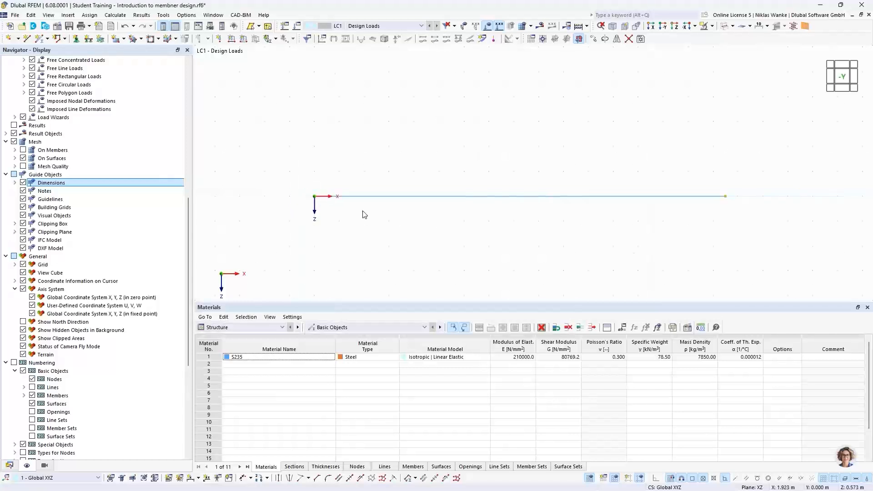
scroll(362, 211, down, 1)
middle_drag(363, 211, 344, 200)
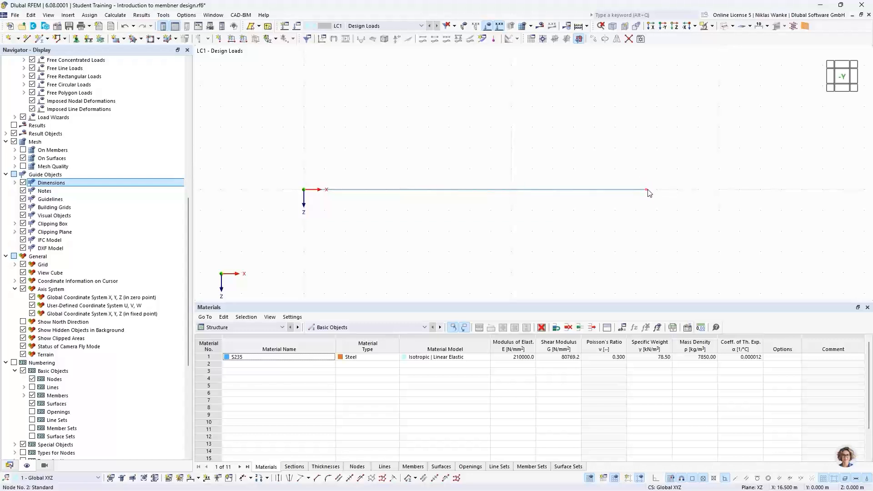
mouse_move(648, 191)
drag(530, 208, 485, 164)
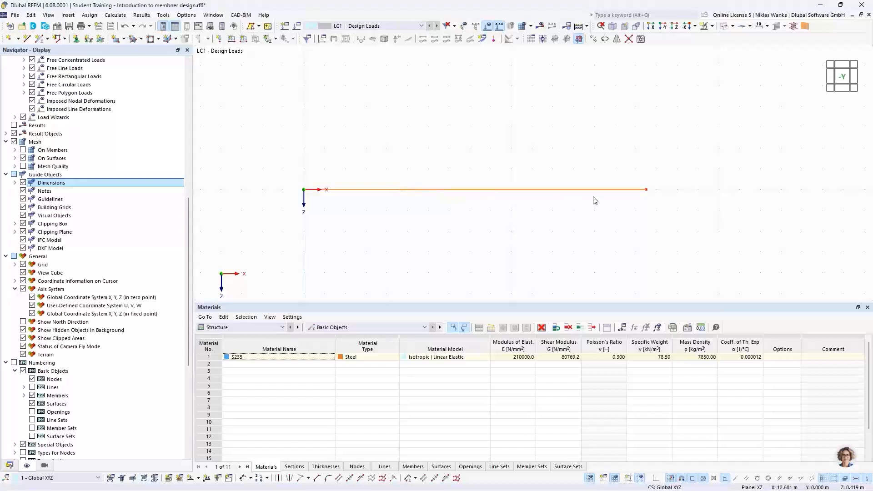
click(645, 190)
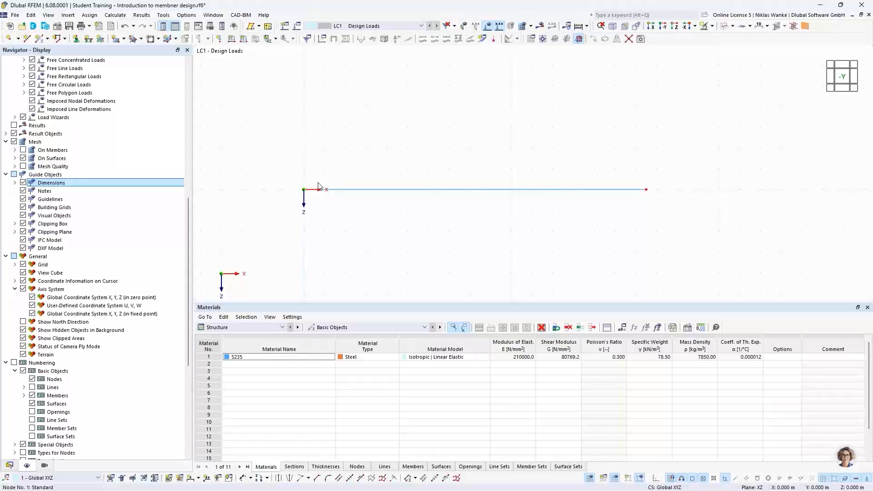
Start dividing the beam using n intermediate nodes and set the number of intermediate nodes to 2
mouse_move(648, 194)
right_click(526, 193)
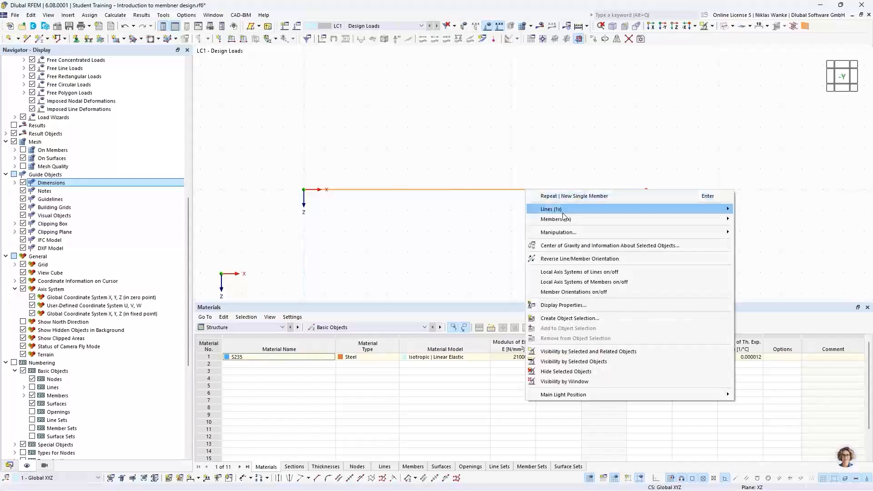
mouse_move(670, 221)
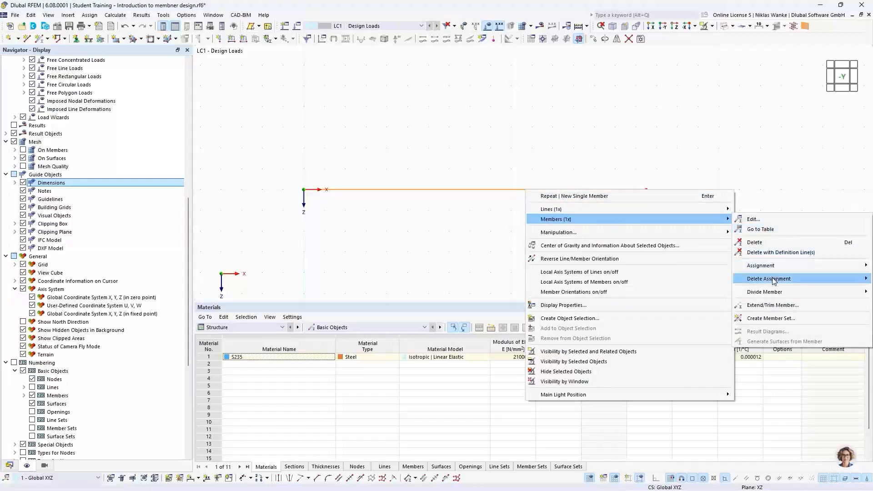
mouse_move(764, 295)
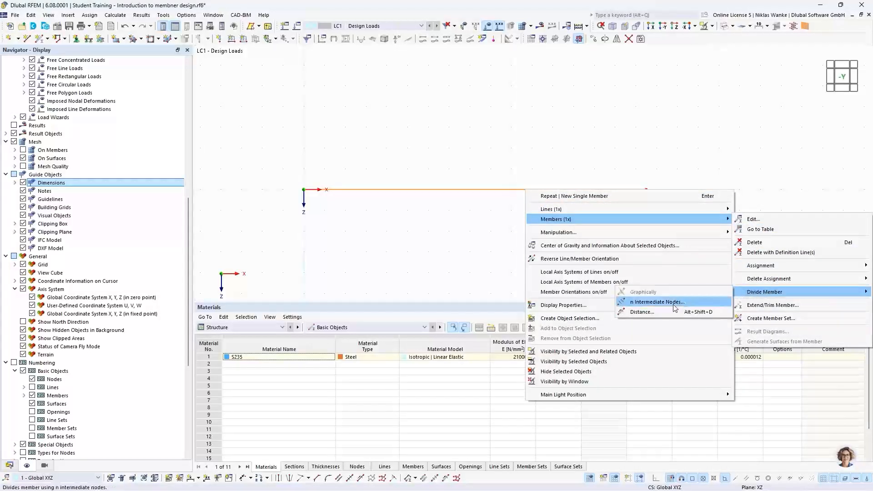
click(650, 303)
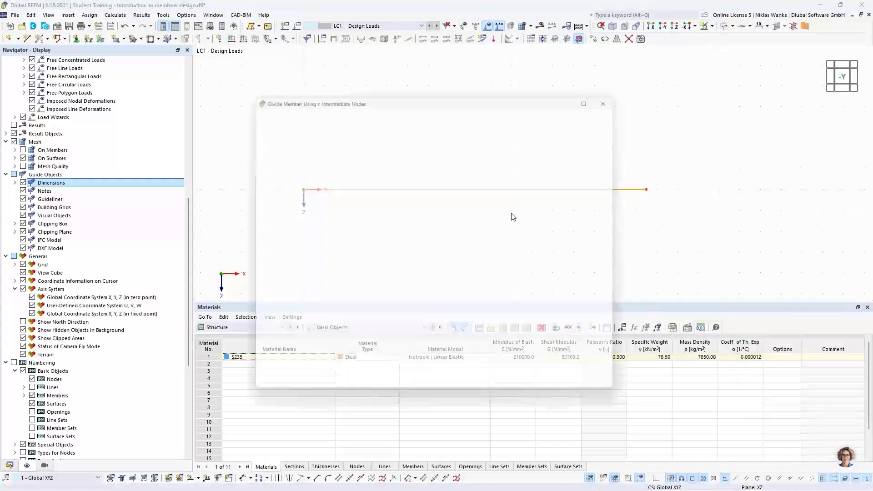
drag(473, 94, 524, 214)
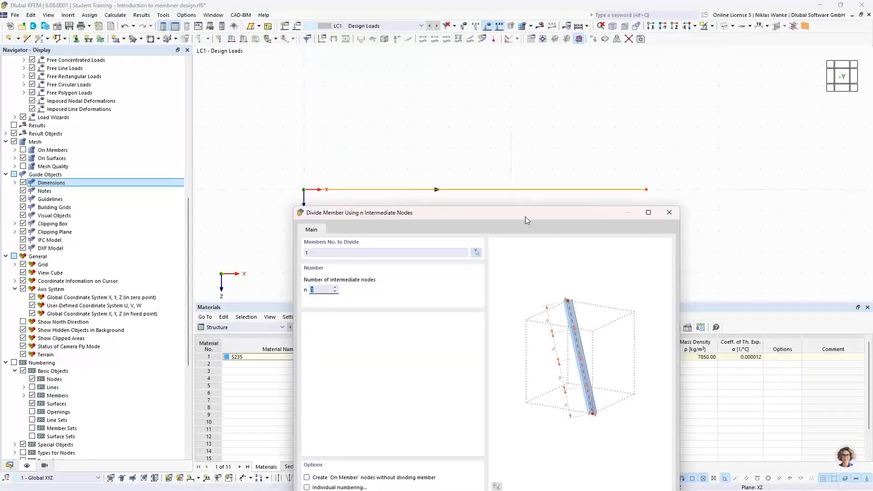
drag(547, 210, 561, 114)
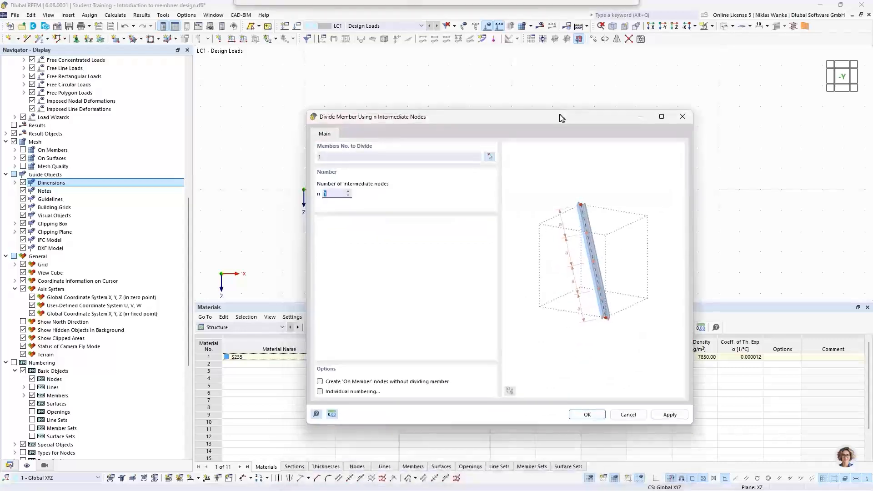
click(348, 191)
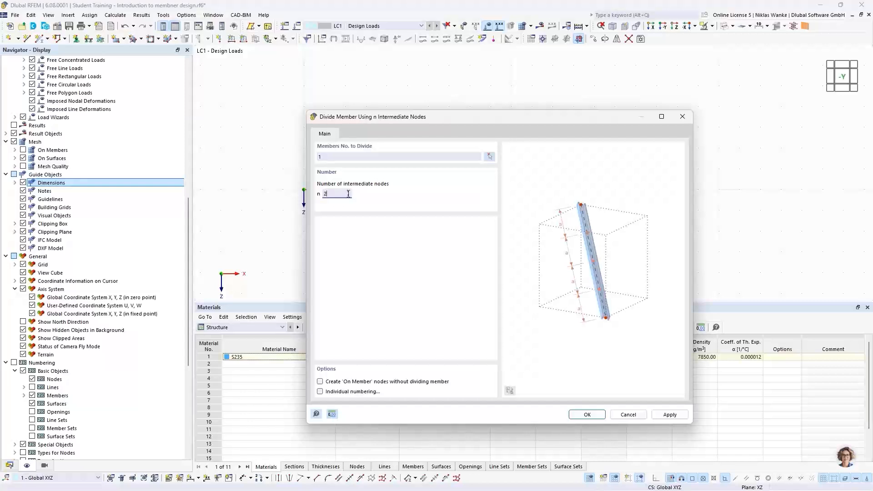
Create the two intermediate nodes as 'On Member' nodes without dividing the beam
drag(497, 118, 496, 88)
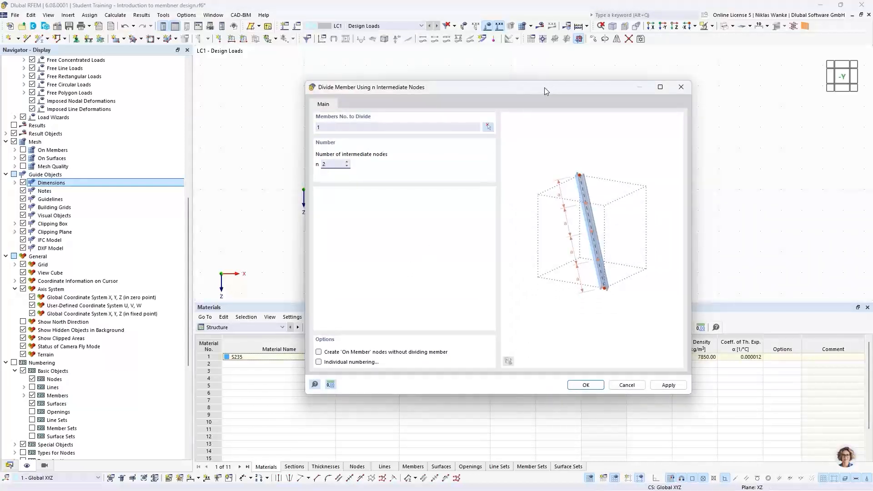
drag(544, 87, 531, 234)
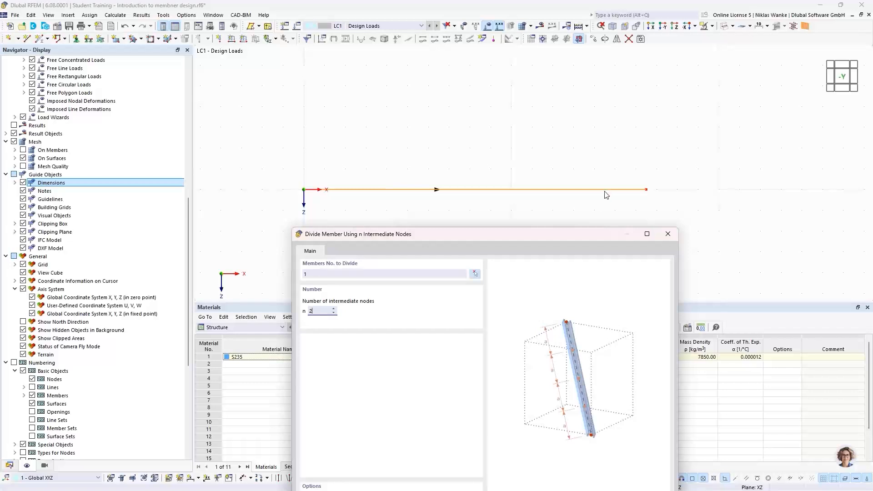
drag(503, 238, 497, 221)
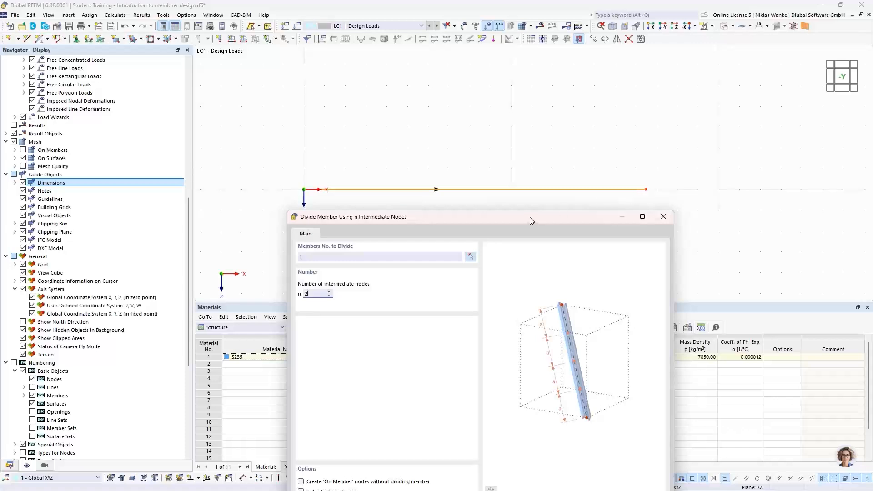
drag(529, 218, 550, 113)
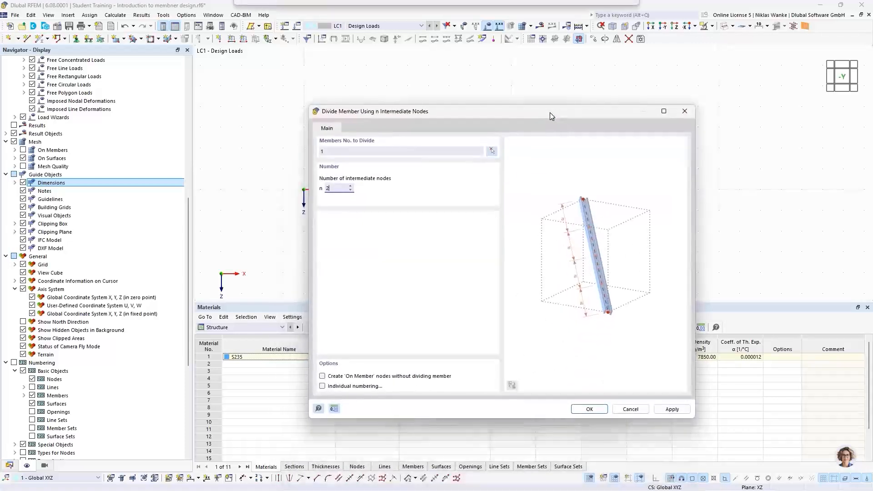
click(322, 376)
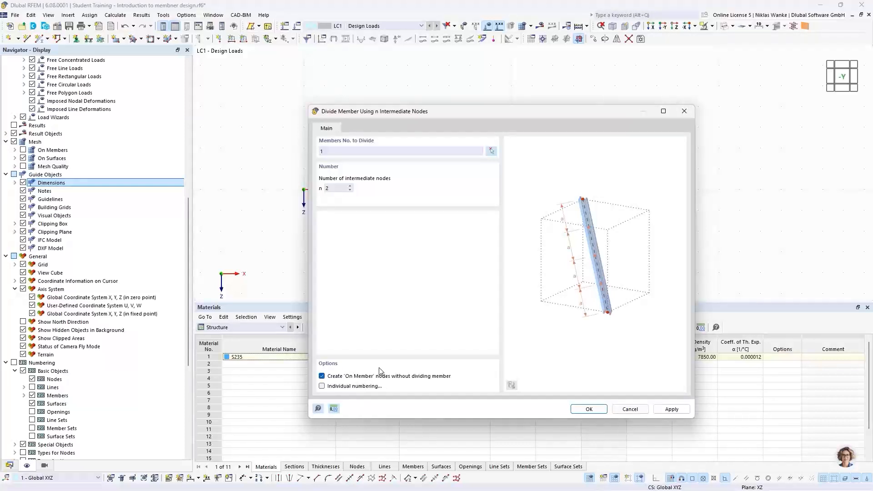
click(583, 410)
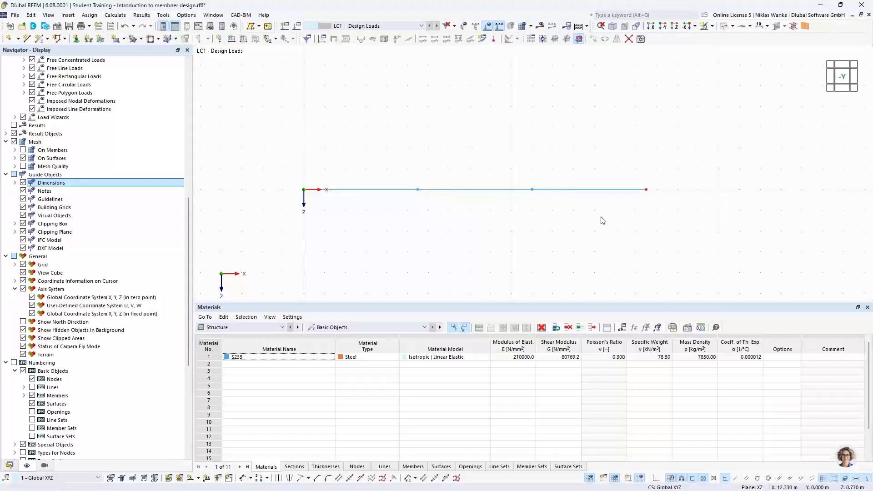
Inspect the first intermediate node's on-member distances, node type options and coordinates, then check how the beam highlights along its length
double_click(418, 190)
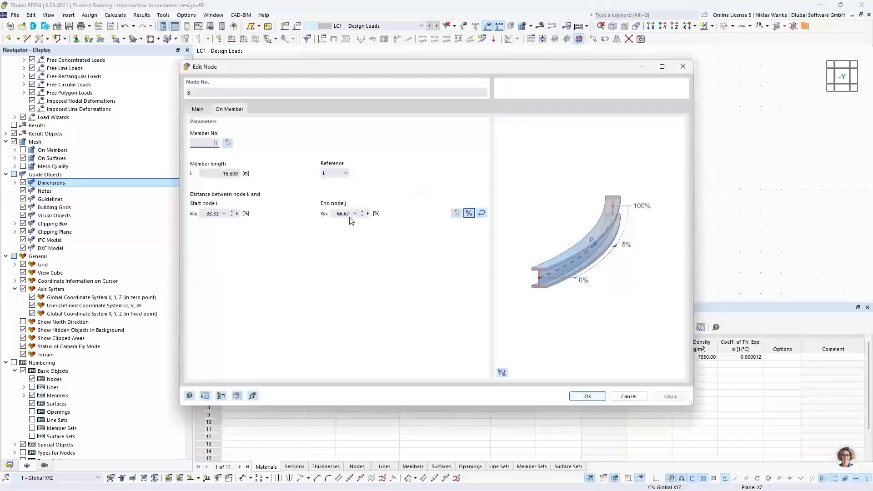
click(200, 110)
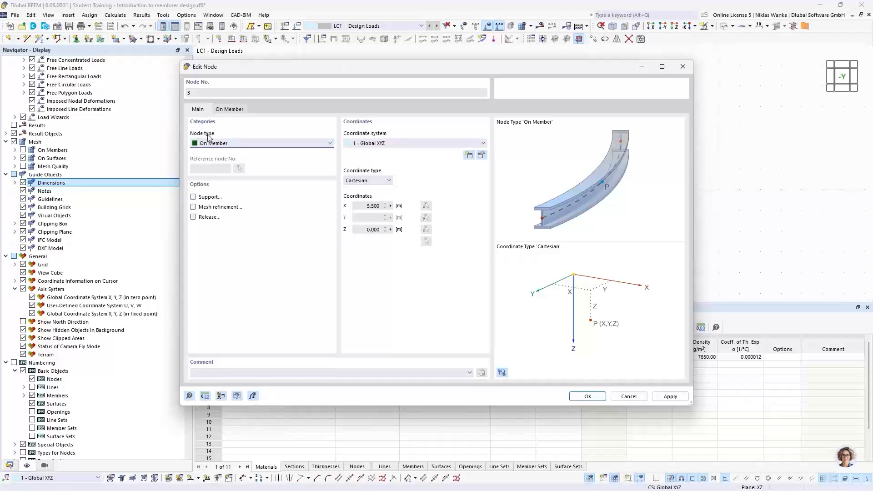
click(218, 144)
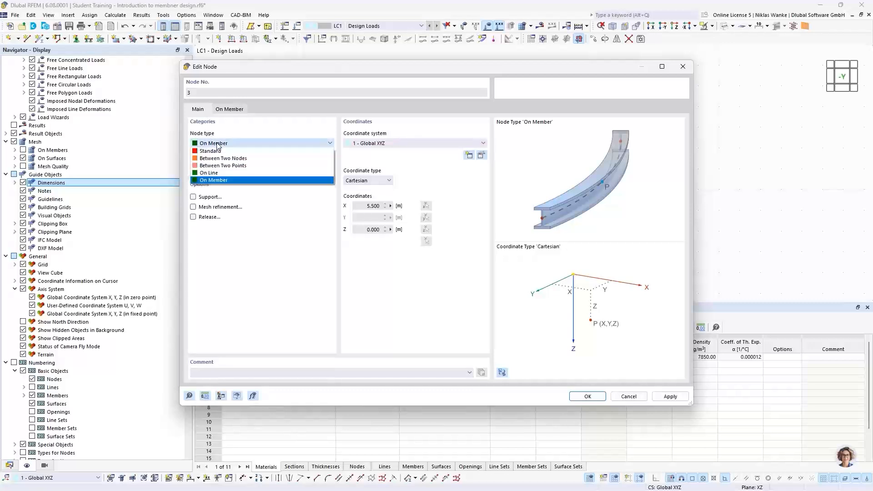
click(301, 132)
click(682, 67)
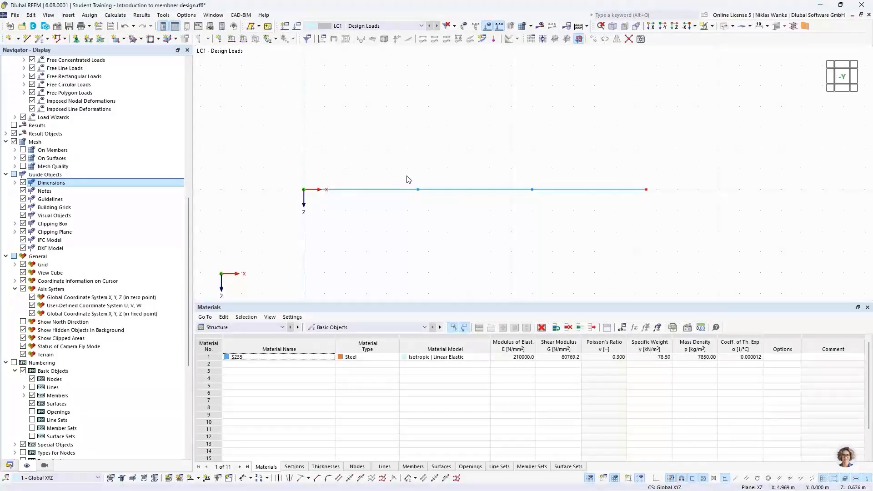
drag(410, 178, 426, 204)
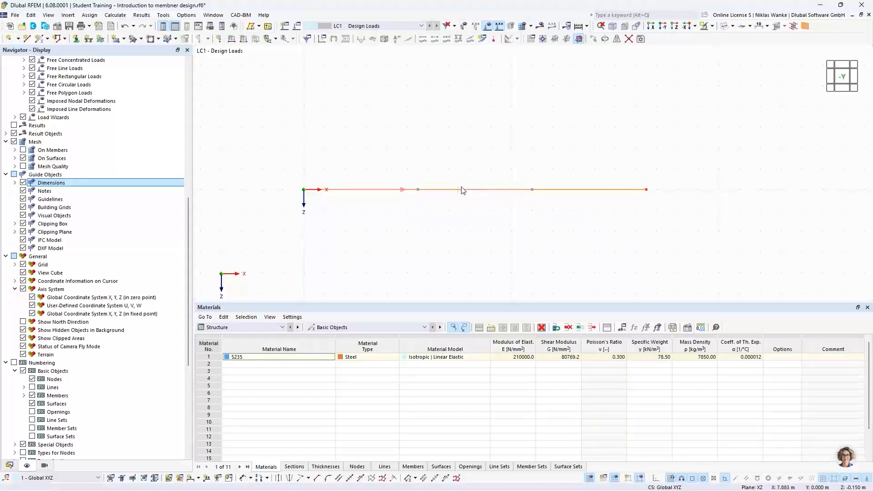
drag(498, 214, 471, 154)
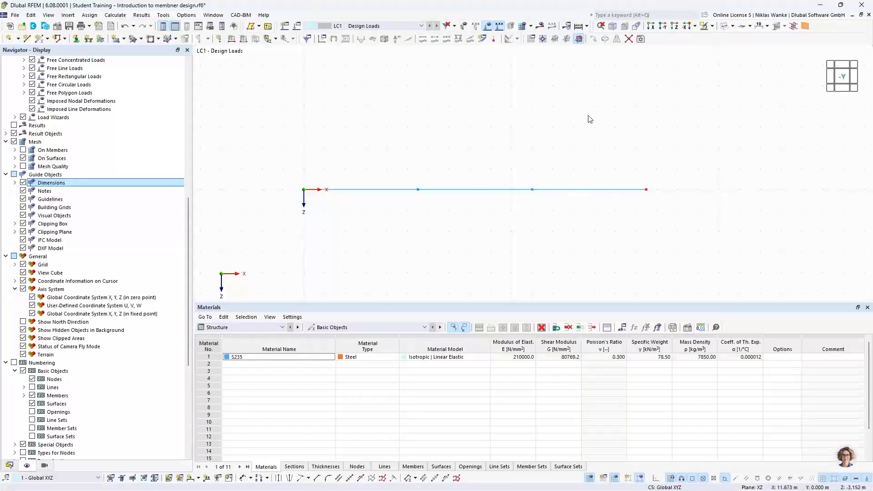
Display the model as a solid model, inspect the beam in 3D and return to the -Y view
click(734, 27)
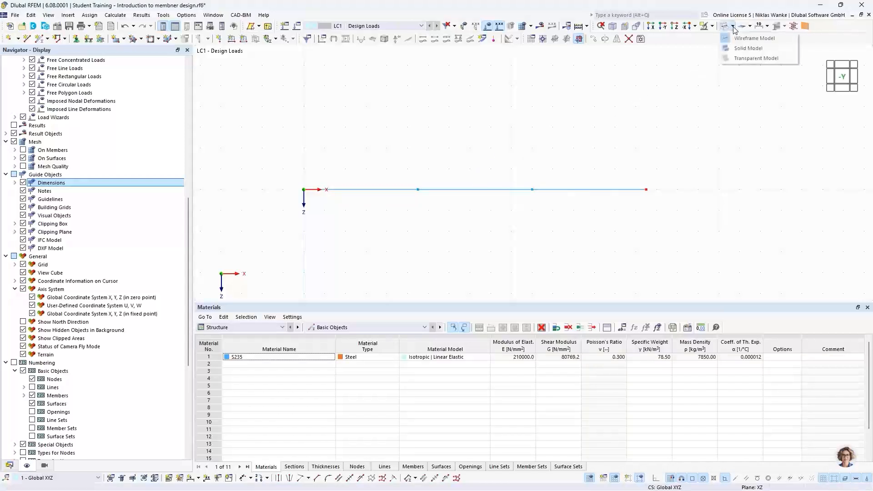
click(747, 47)
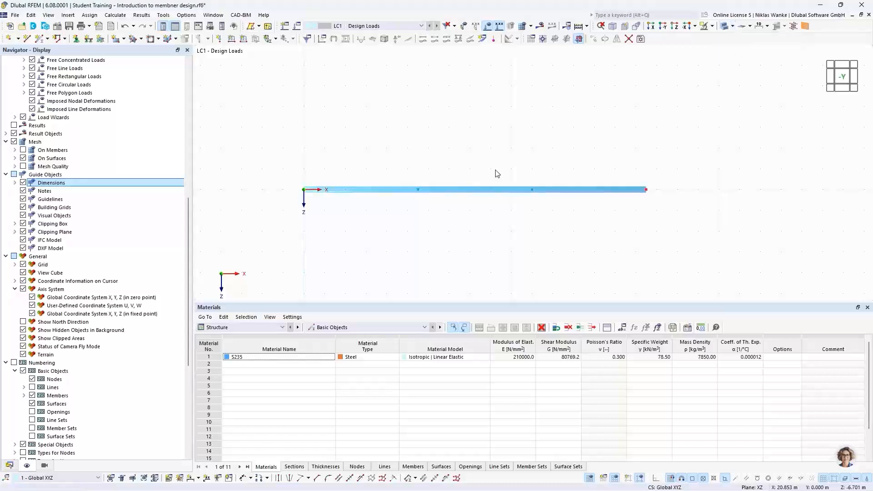
scroll(631, 201, up, 1)
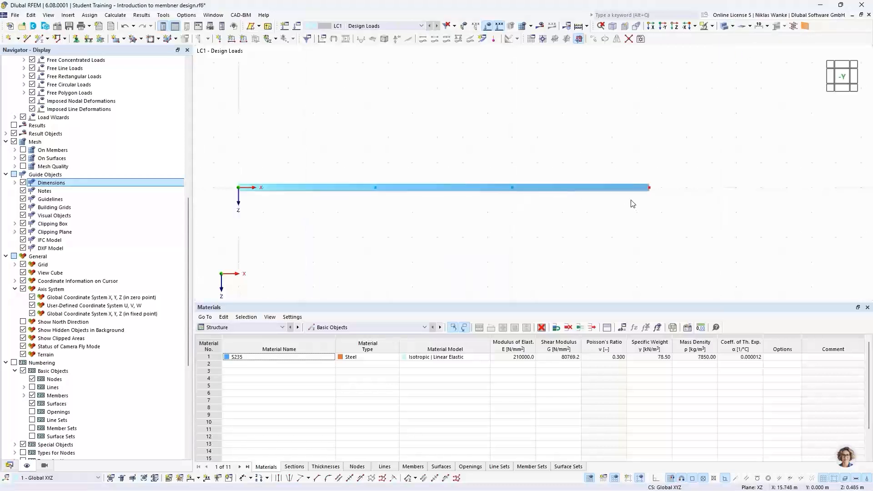
middle_drag(630, 201, 603, 199)
scroll(642, 184, up, 4)
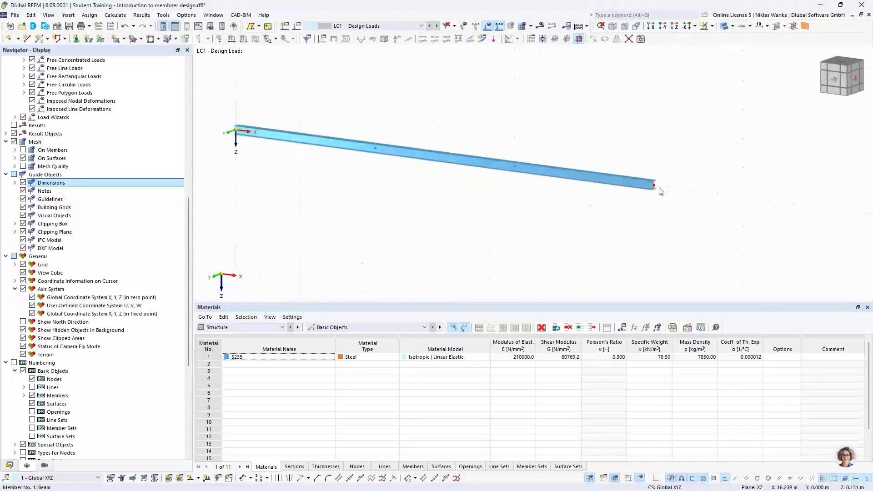
scroll(642, 183, down, 2)
scroll(642, 183, down, 3)
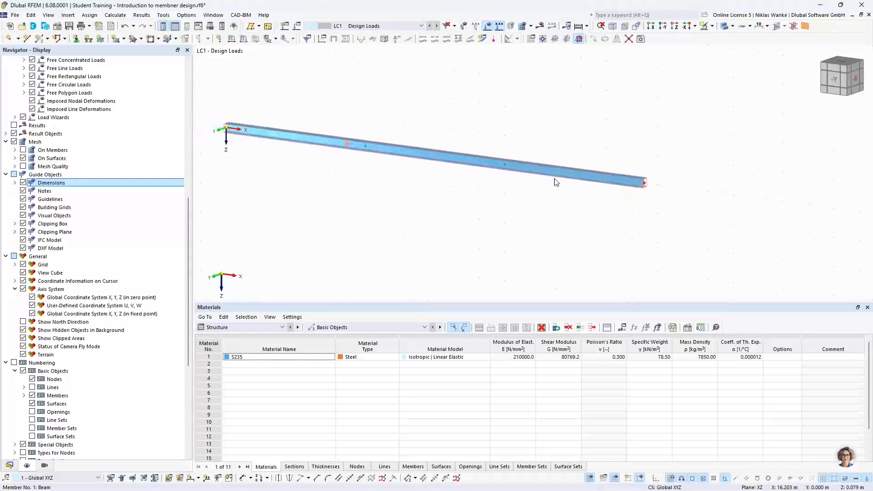
click(838, 80)
scroll(550, 224, down, 1)
middle_drag(550, 225, 521, 220)
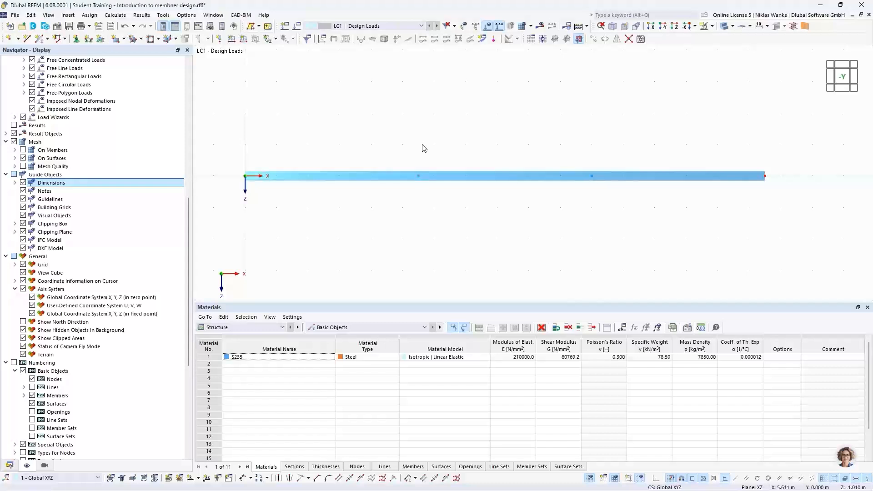
Select both intermediate nodes on the beam and start a Move/Copy with copy creation and the number of steps set to 1
click(418, 176)
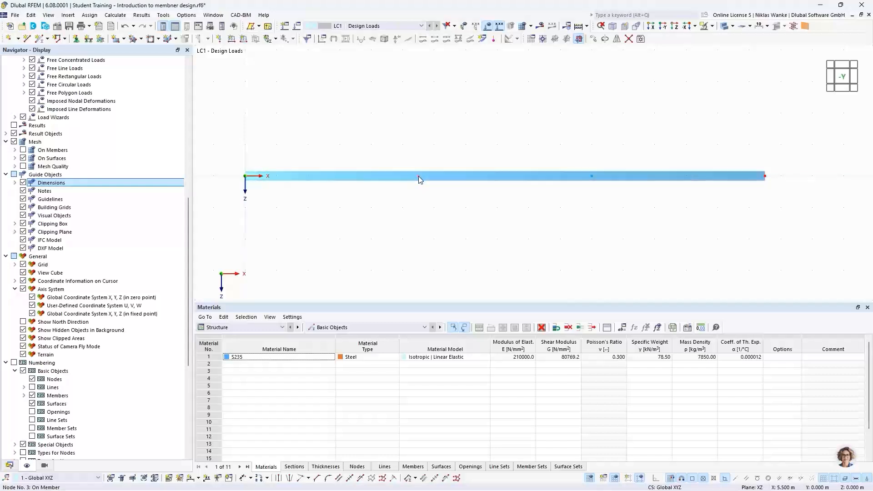
click(592, 177)
click(594, 40)
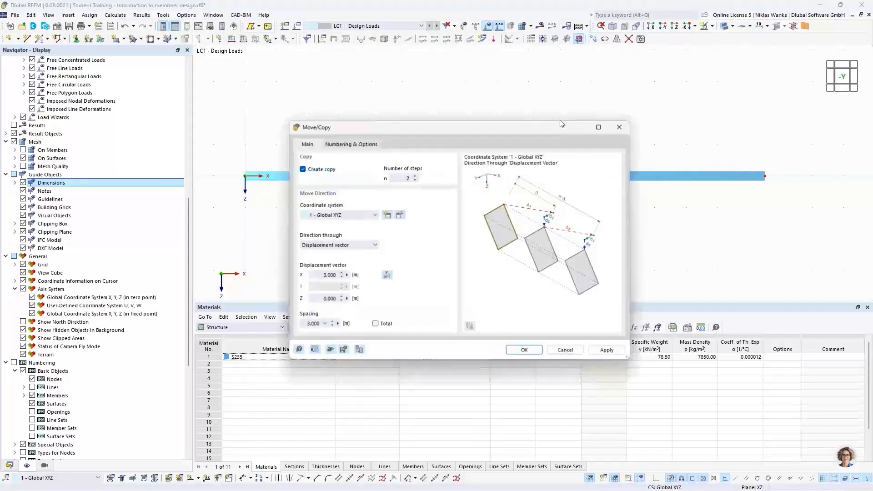
drag(506, 132, 589, 114)
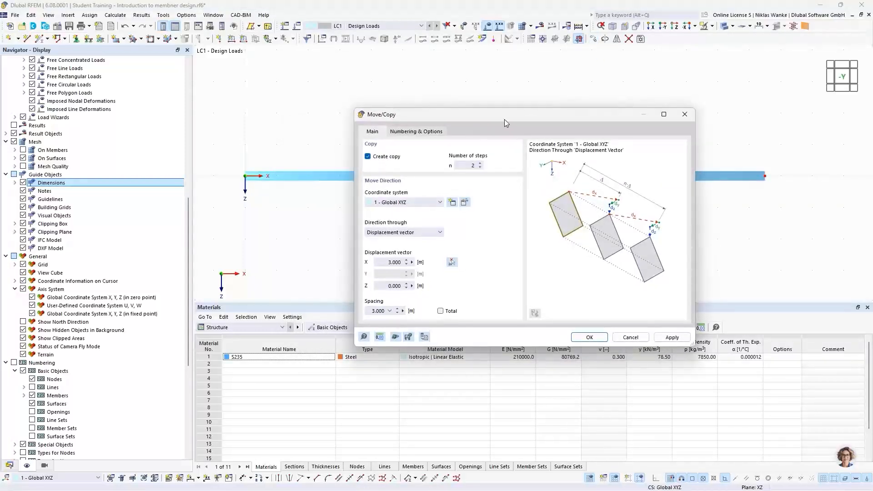
drag(504, 119, 585, 125)
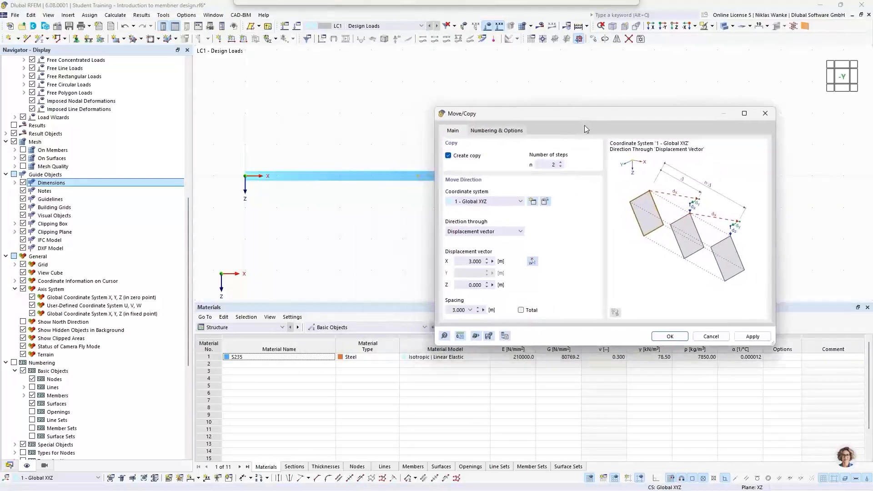
click(561, 166)
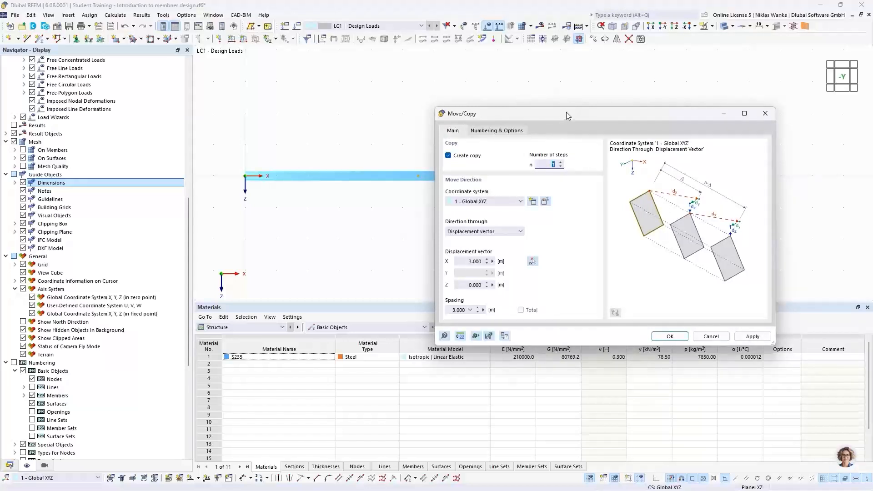
mouse_move(567, 112)
mouse_down()
mouse_move(568, 100)
mouse_move(567, 108)
mouse_up()
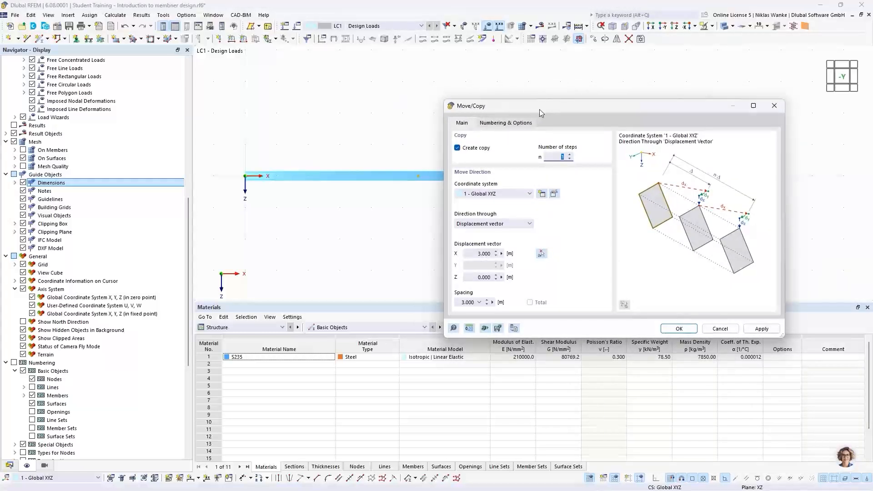
drag(549, 109, 432, 203)
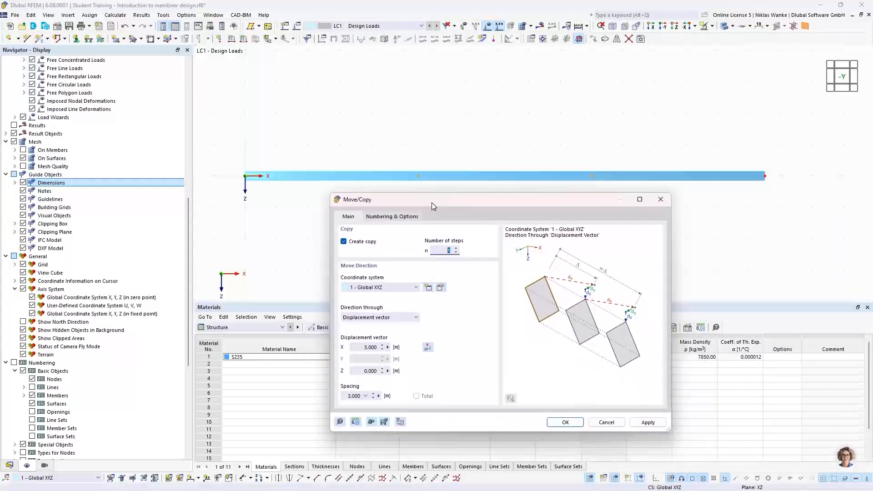
Enable step links that link nodes with a member, and create a template member of type Truss
click(400, 215)
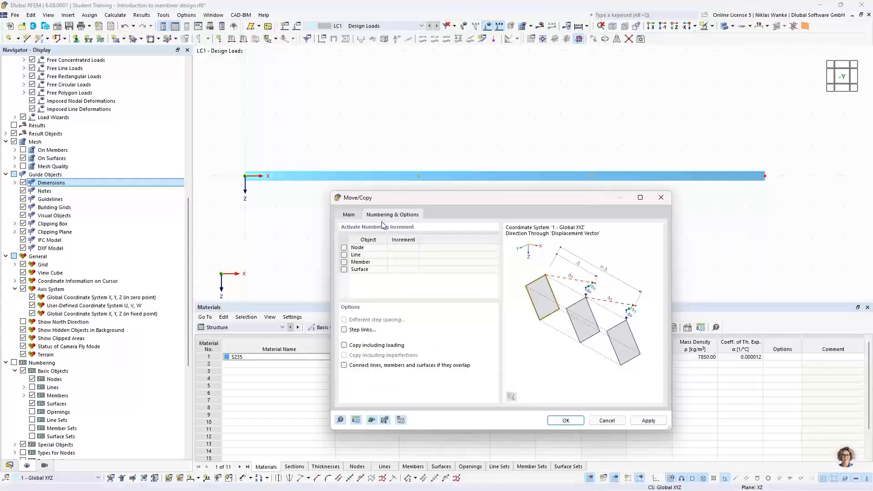
click(344, 330)
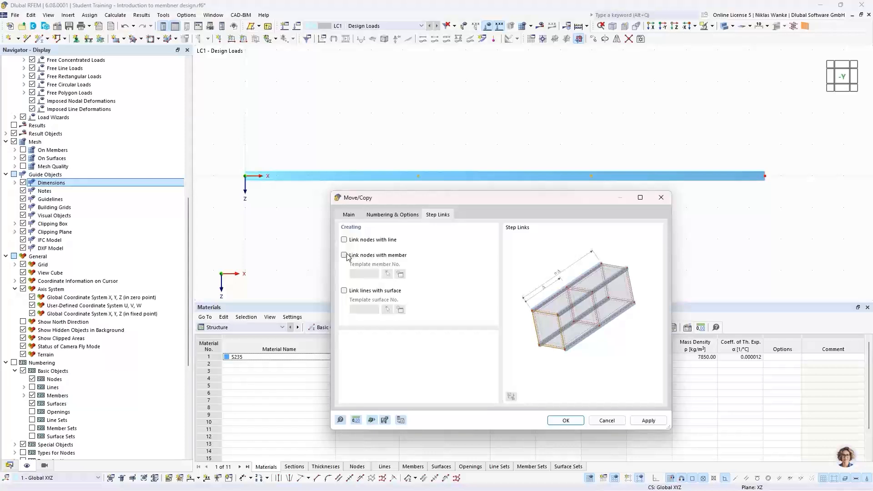
click(345, 255)
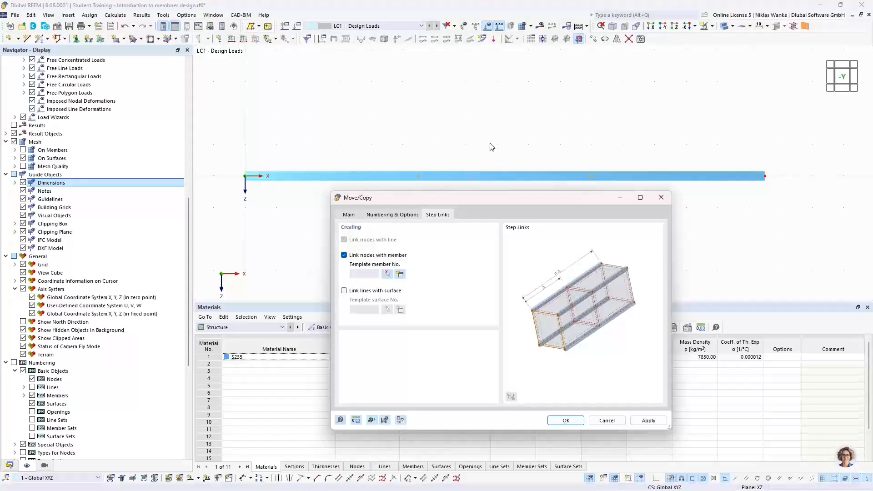
click(400, 274)
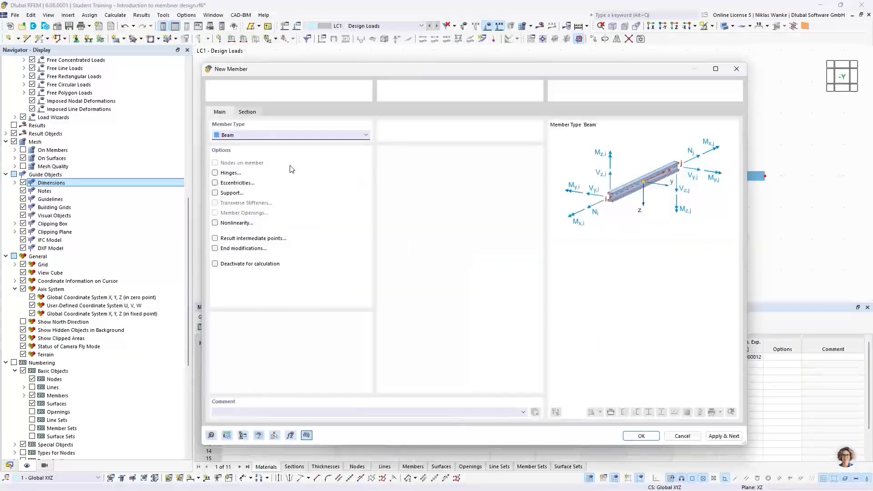
click(289, 136)
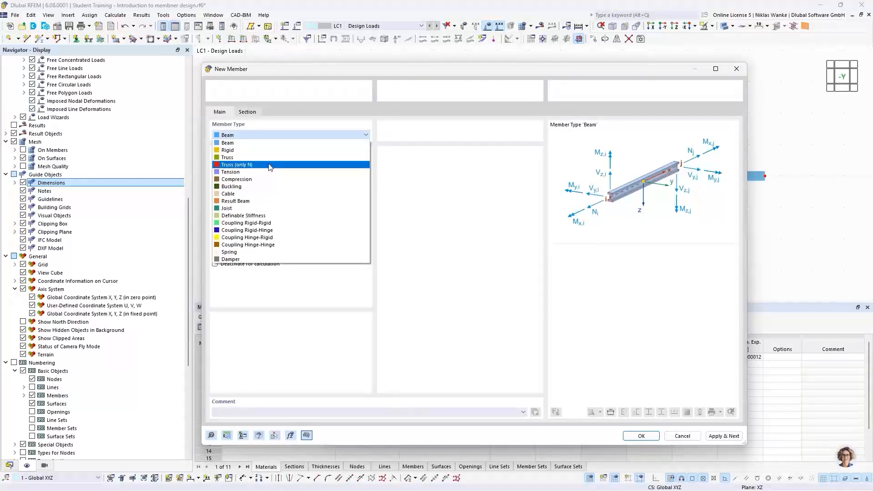
click(227, 158)
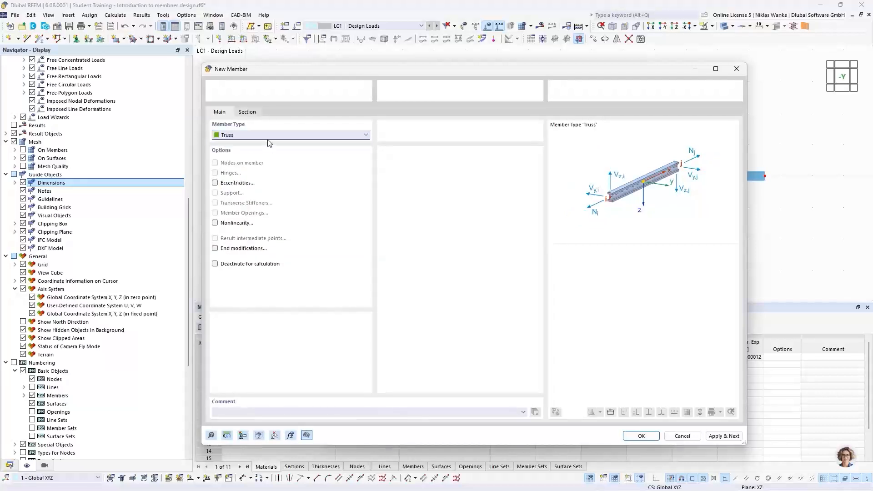
Assign a new IPE 200 British Steel section in S235 to the template truss member and confirm the member
click(253, 113)
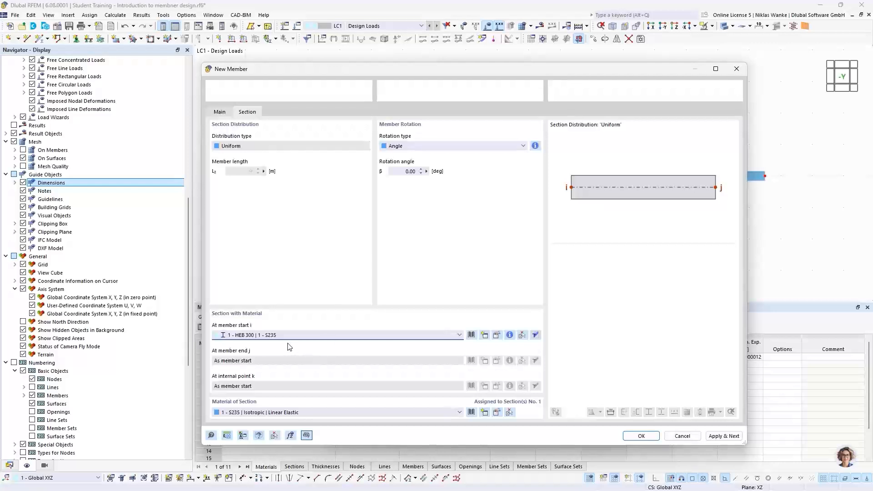
click(268, 334)
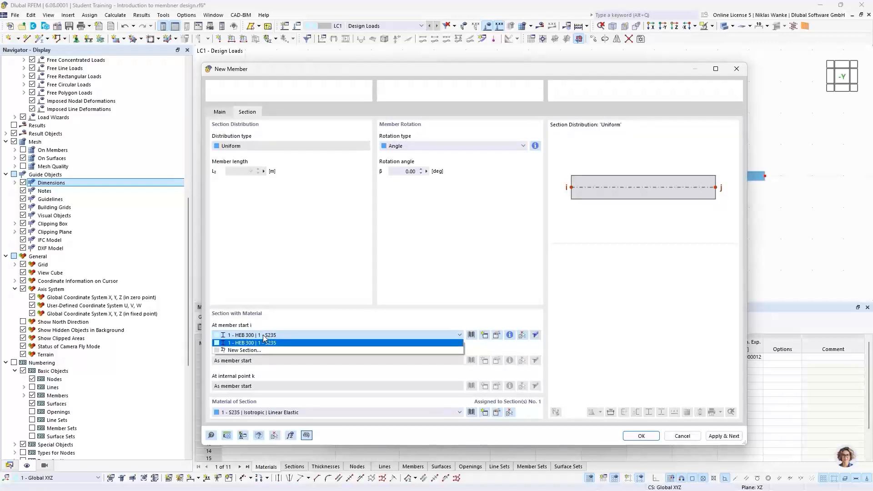
click(245, 350)
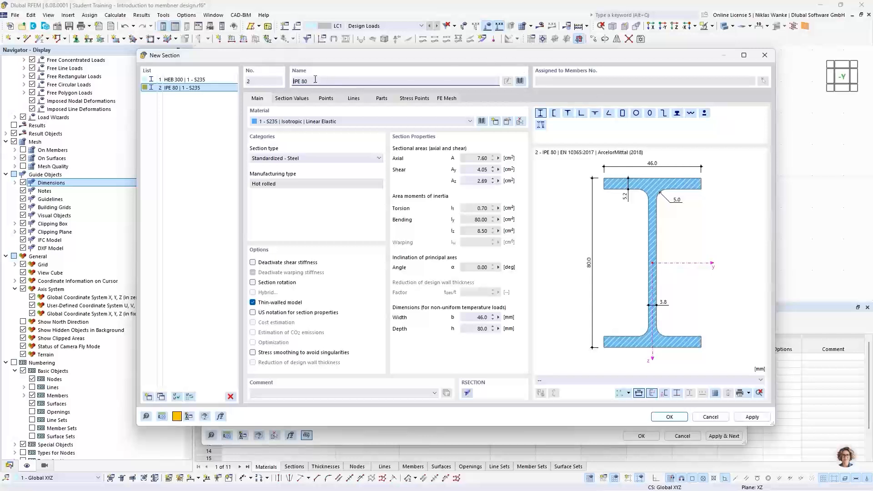
click(357, 81)
key(BackSpace)
key(BackSpace)
key(BackSpace)
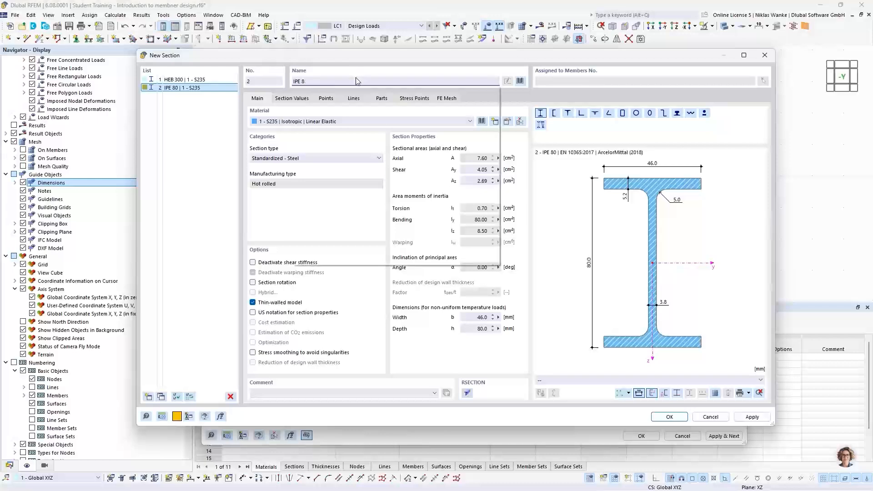
text(200)
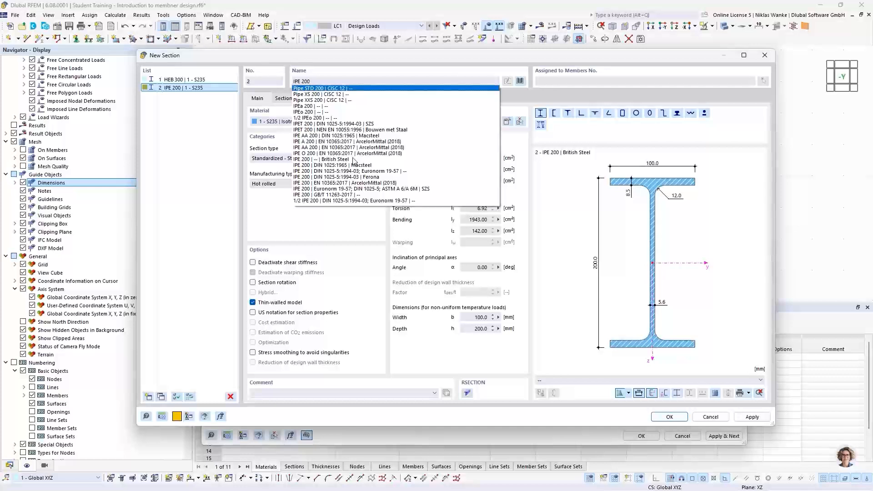
click(339, 160)
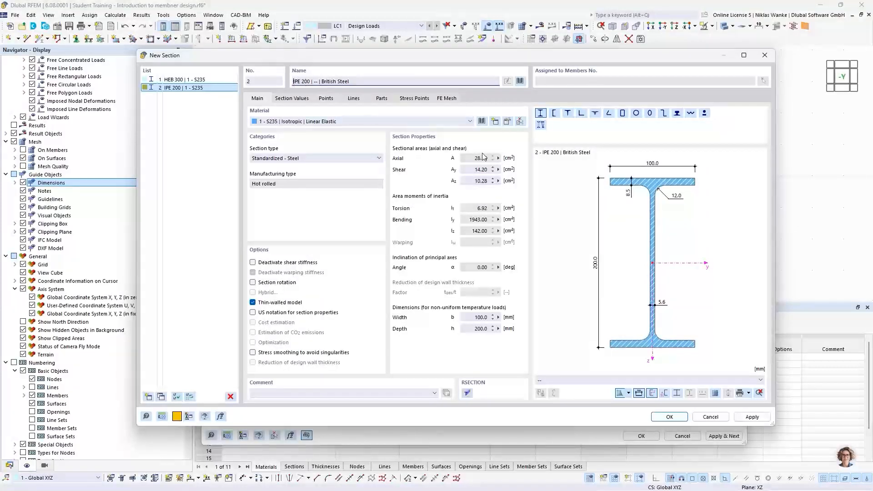
click(670, 417)
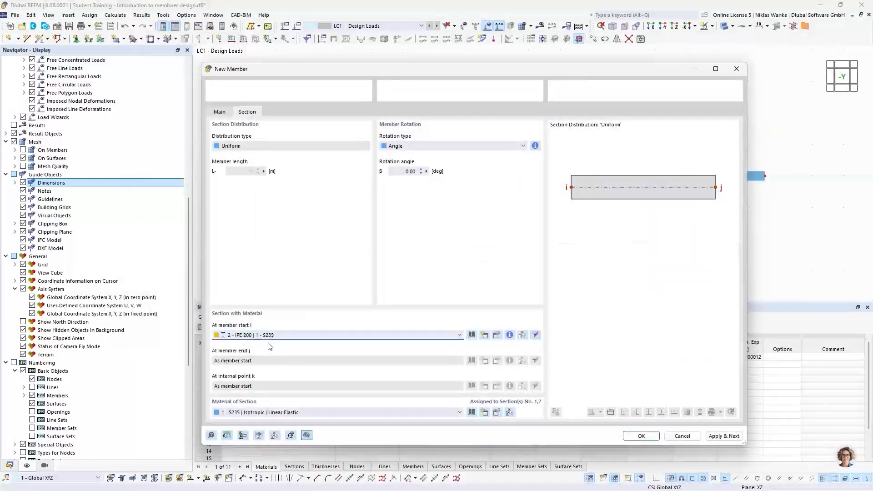
click(641, 436)
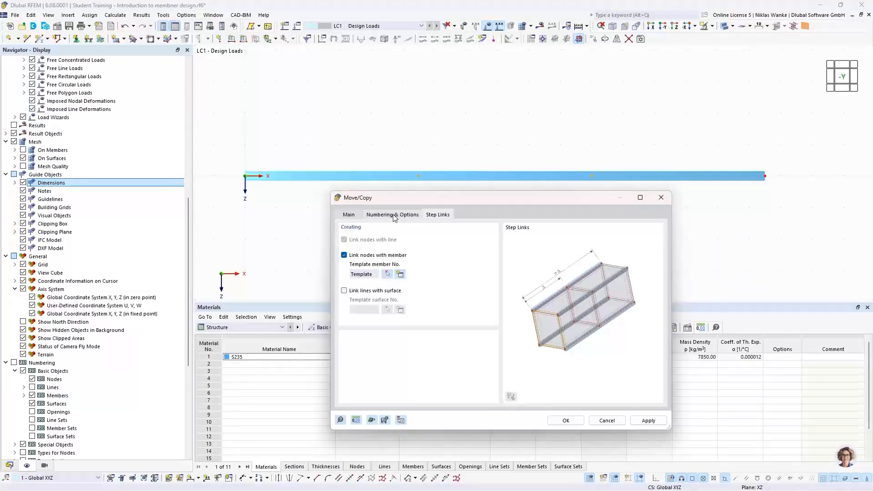
Copy the two nodes vertically upward with an X displacement of 0 and a negative Z displacement, creating the linking members
click(350, 215)
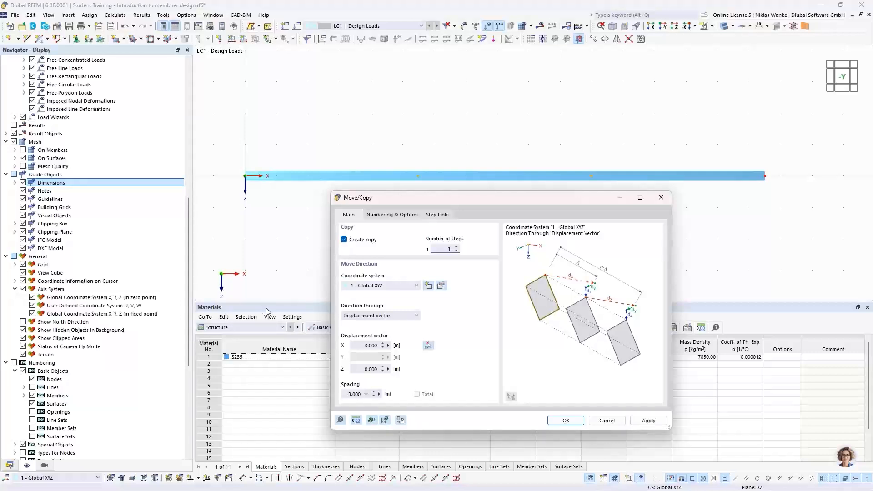
click(364, 345)
text(0)
key(Tab)
text(-)
click(567, 420)
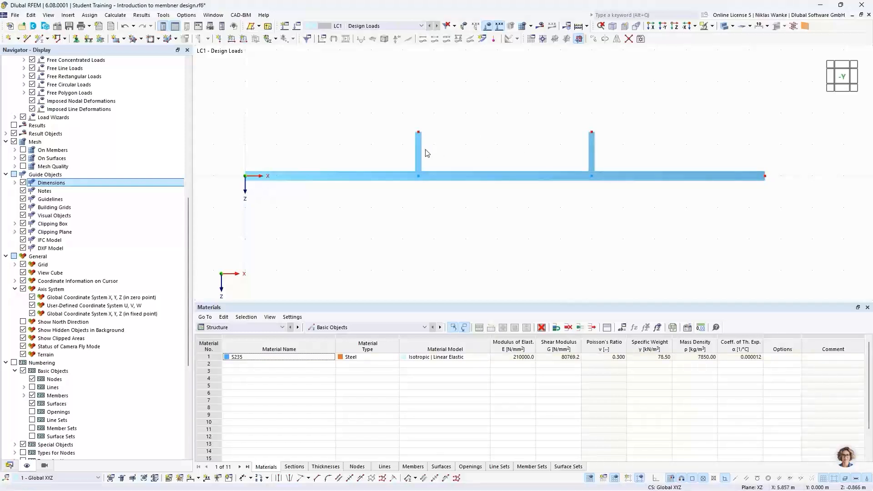
Copy the beam's two end nodes vertically upward with a Z displacement of -2.3 m and step links disabled
scroll(509, 172, down, 2)
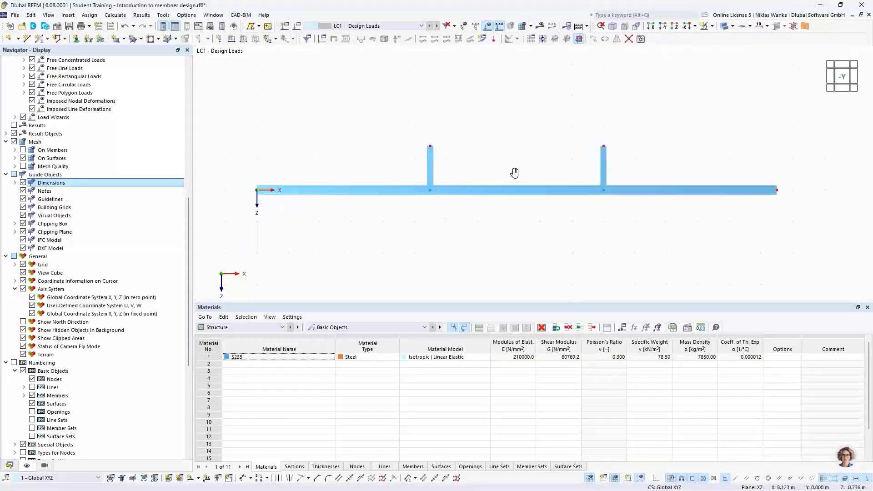
middle_drag(504, 198, 518, 206)
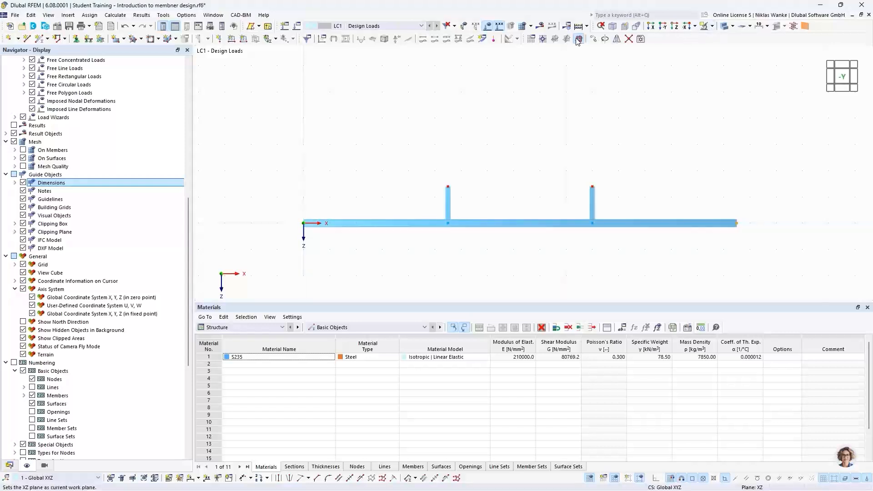
click(594, 39)
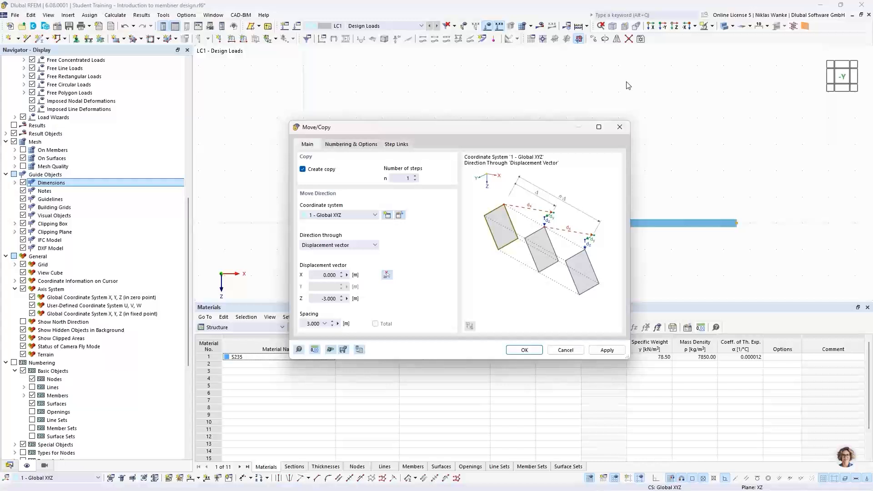
drag(477, 131, 497, 115)
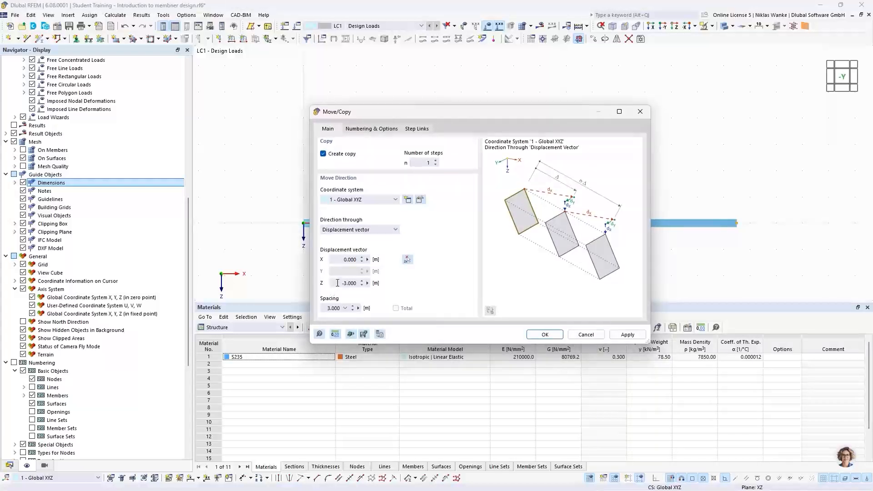
drag(337, 283, 364, 282)
text(2,3)
click(381, 130)
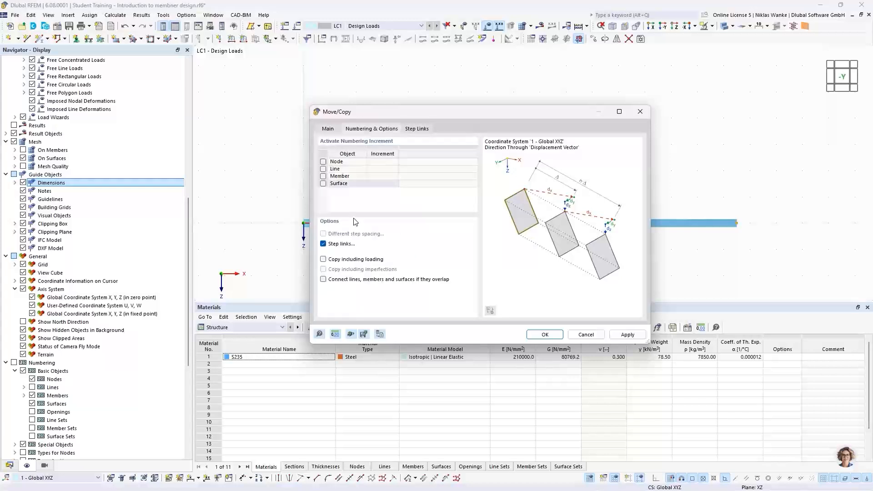
click(324, 244)
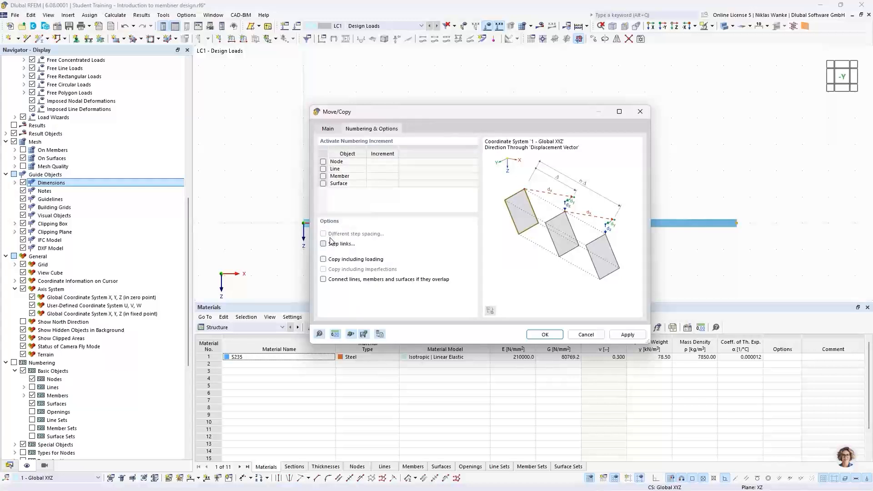
click(556, 336)
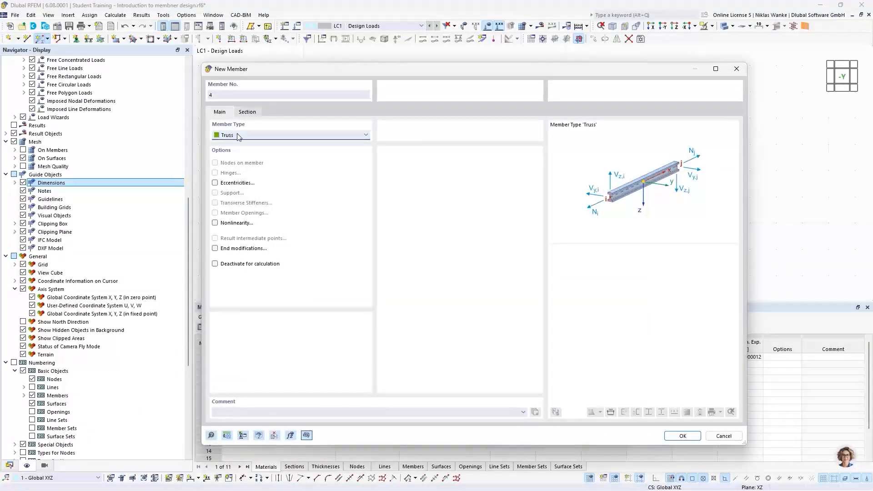
Draw three IPE 200 S235 truss members connecting the four upper nodes, from the left end node across both posts to the right end node
click(247, 112)
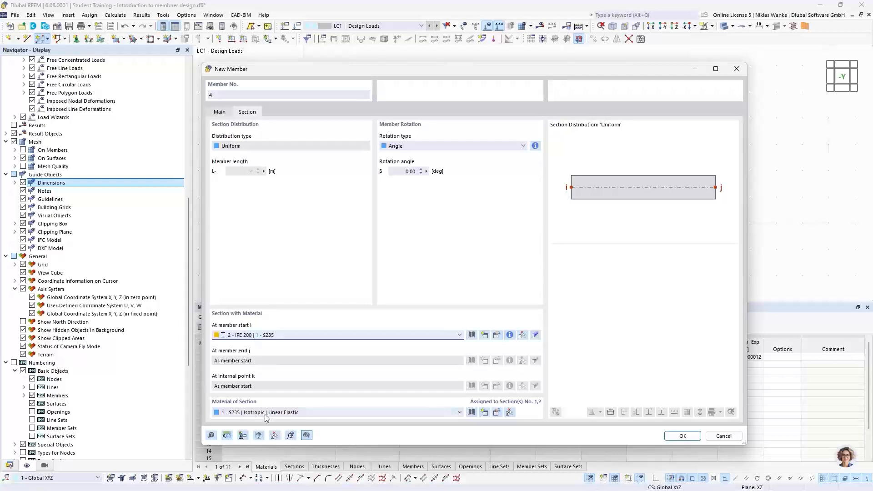
click(682, 436)
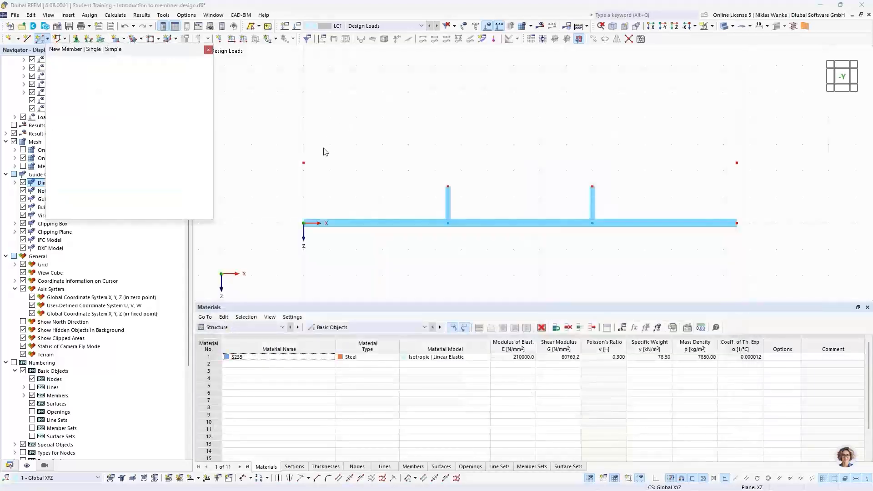
click(303, 162)
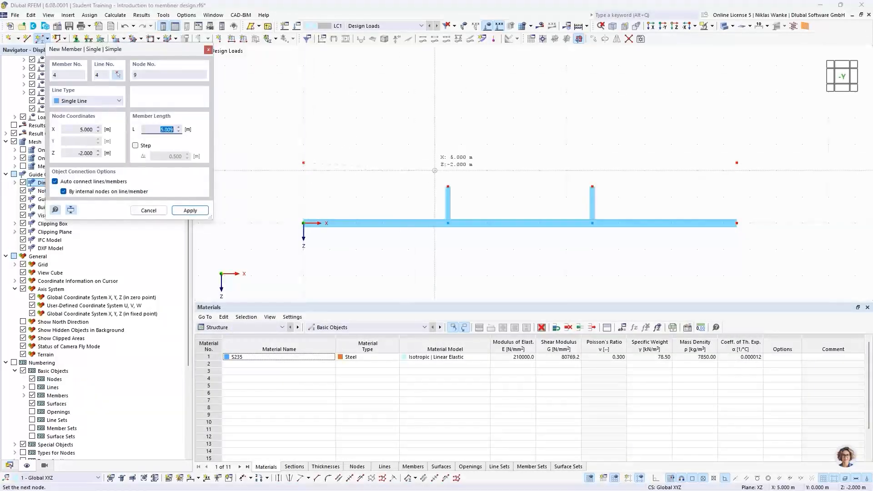
click(447, 186)
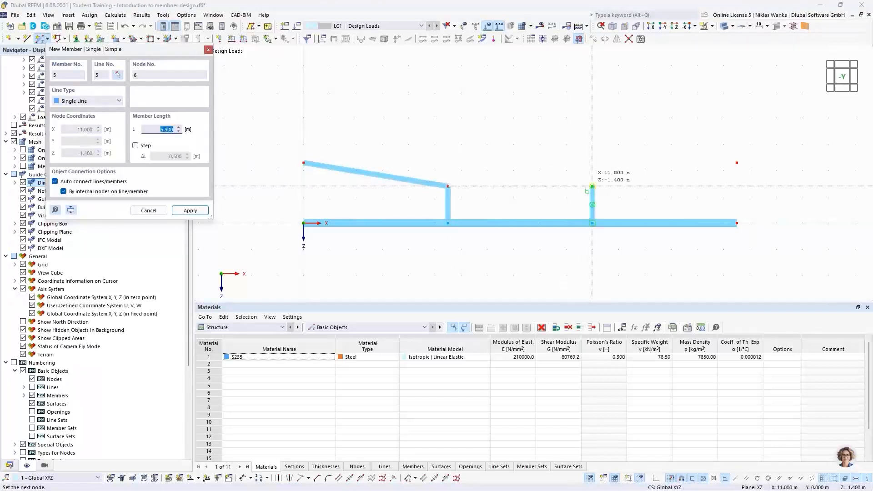
click(592, 187)
click(592, 187)
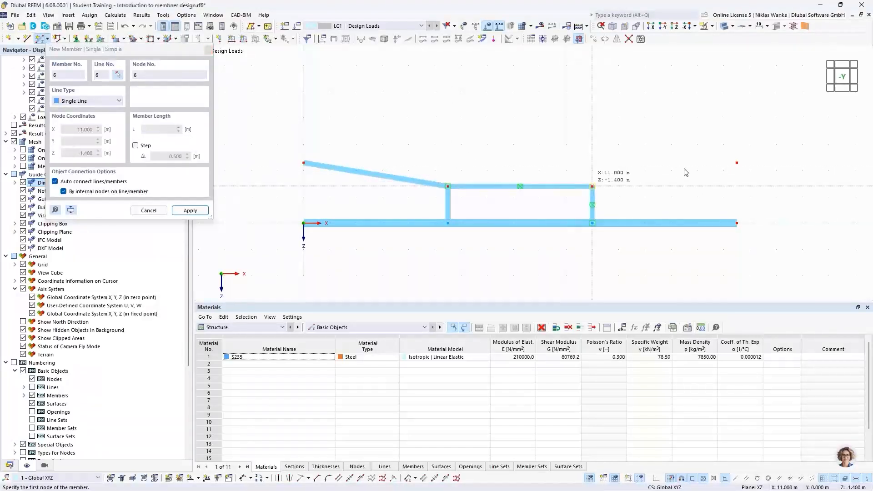
click(737, 163)
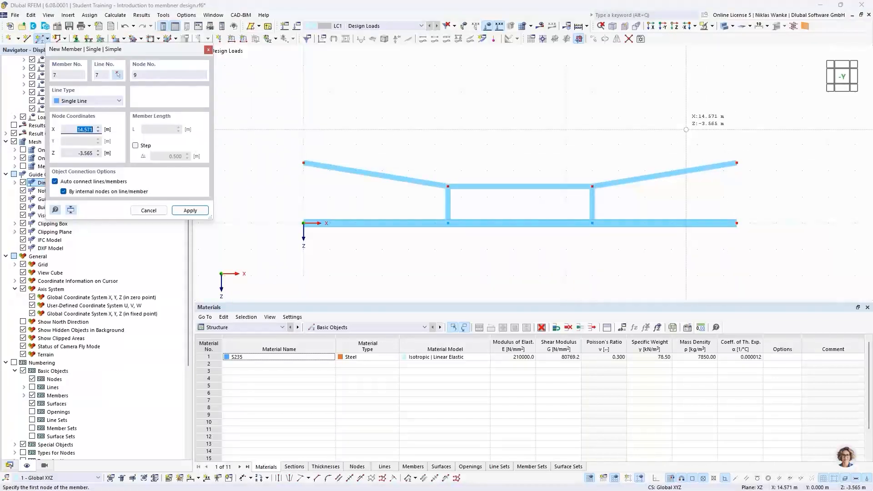
key(Escape)
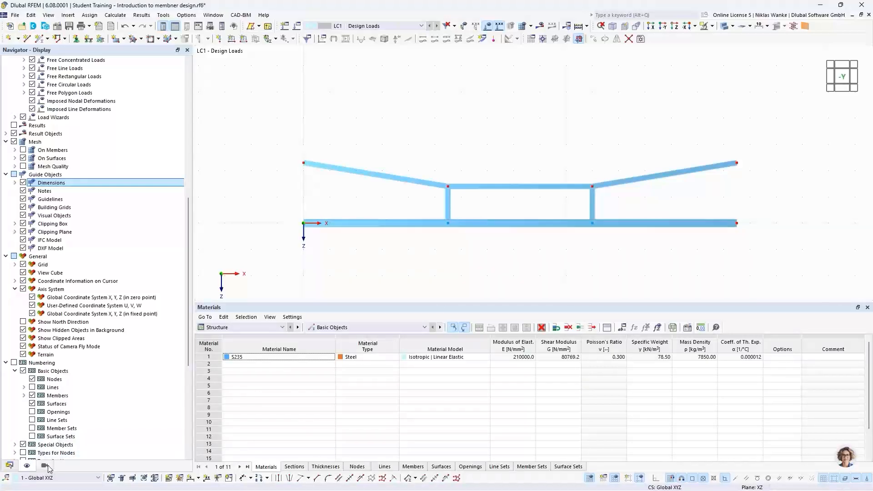
Color the rendered objects by object property using the member section, and select the HEB 300 and IPE 200 legend entries
scroll(91, 428, down, 6)
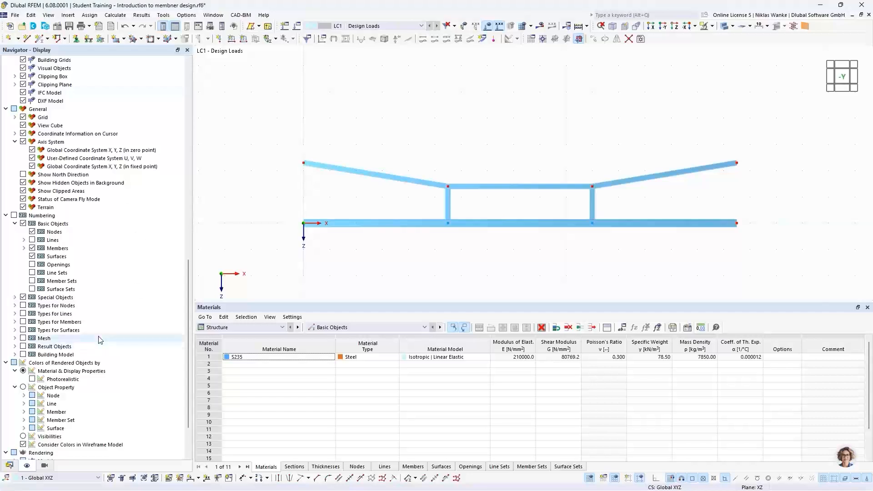
scroll(70, 358, down, 3)
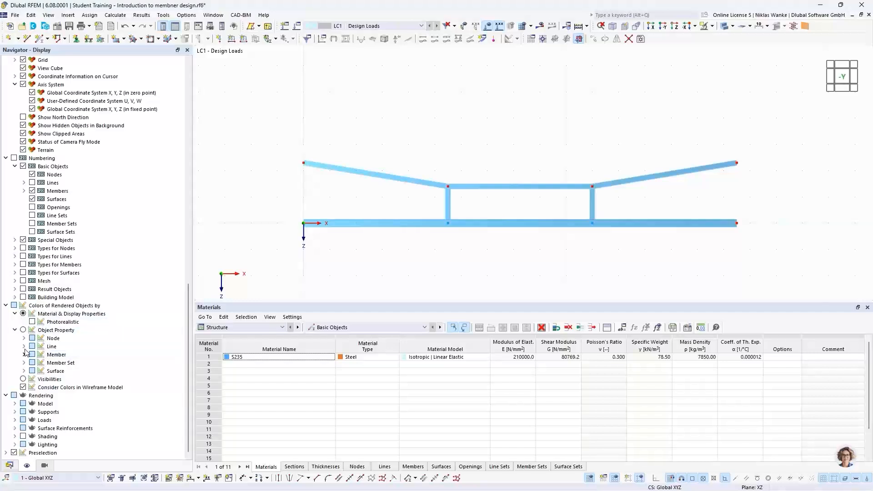
click(23, 330)
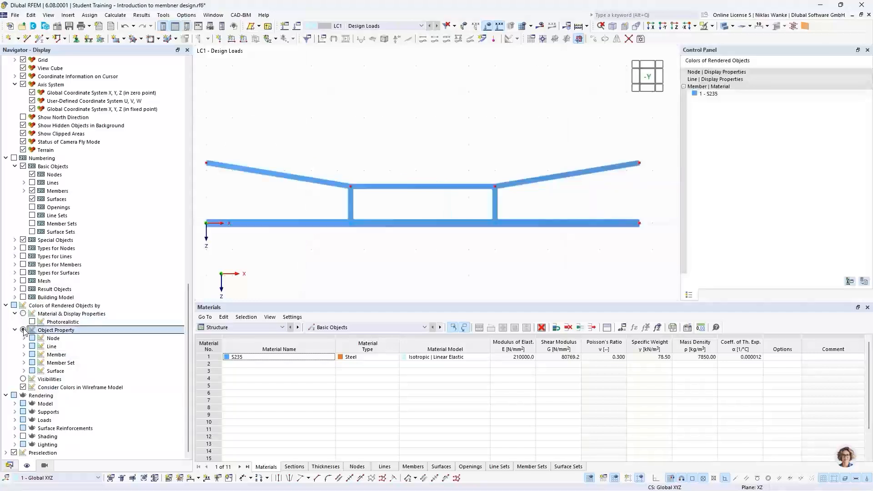
click(24, 356)
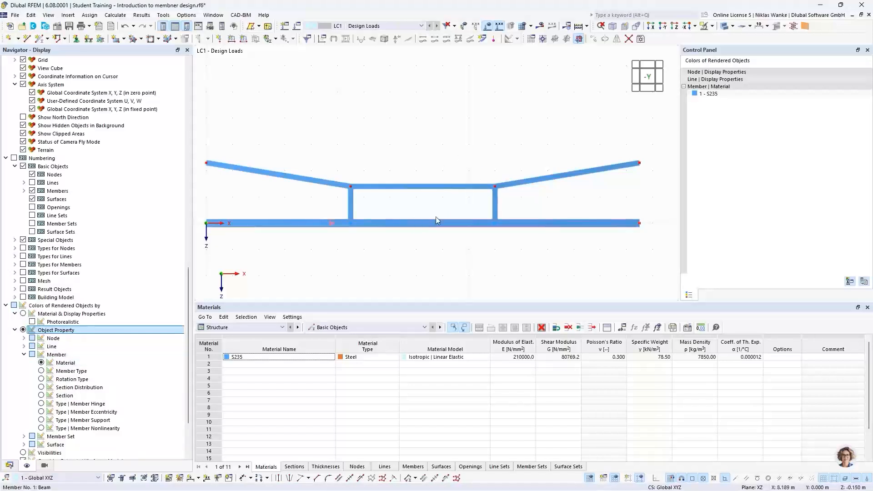
scroll(427, 180, down, 2)
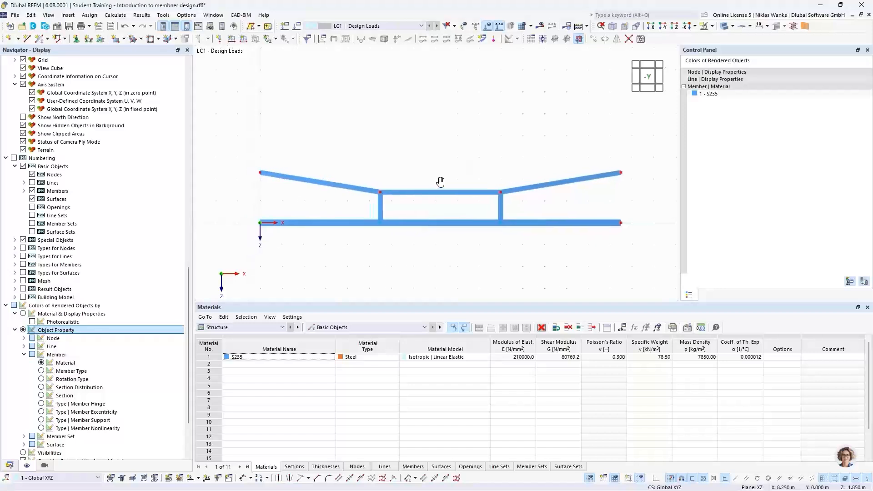
click(42, 396)
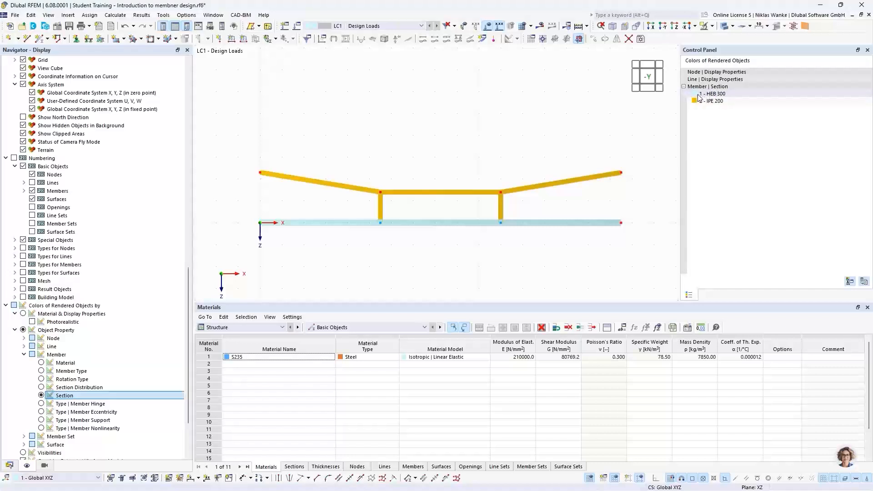
click(737, 94)
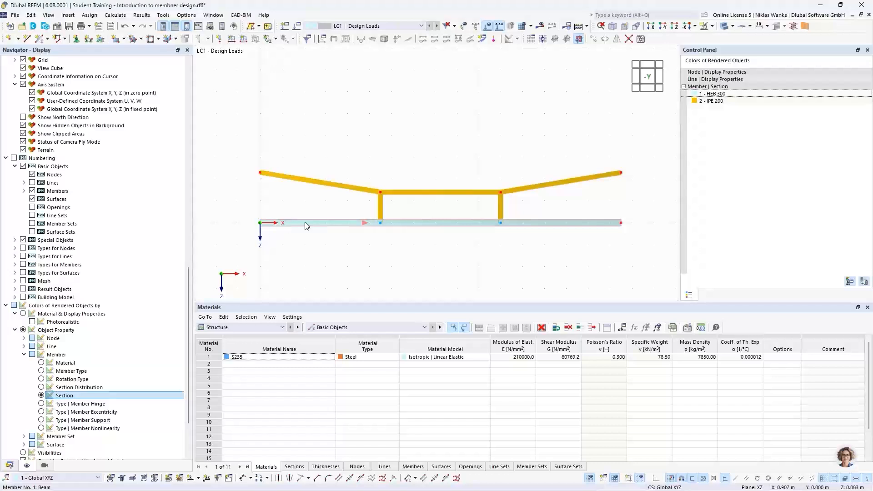
click(715, 103)
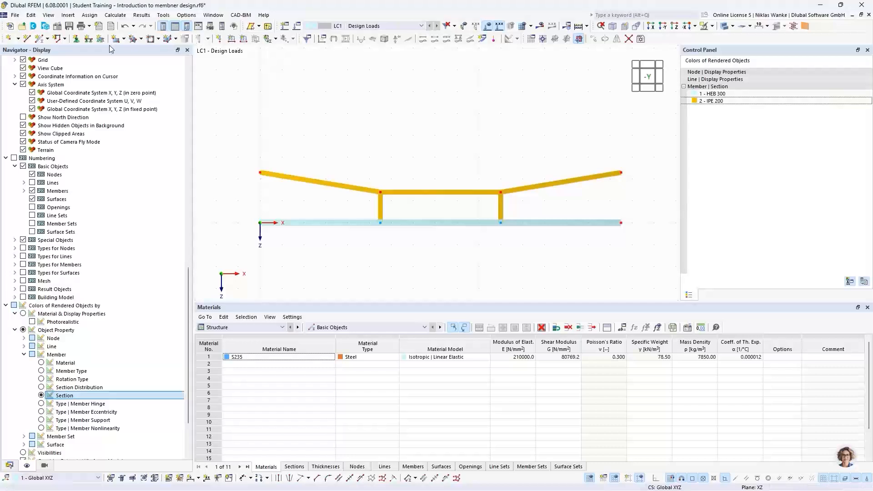
Assign the Gelenkig nodal support to the beam's left end and both outer upper truss nodes, and enlarge the support symbols
click(76, 38)
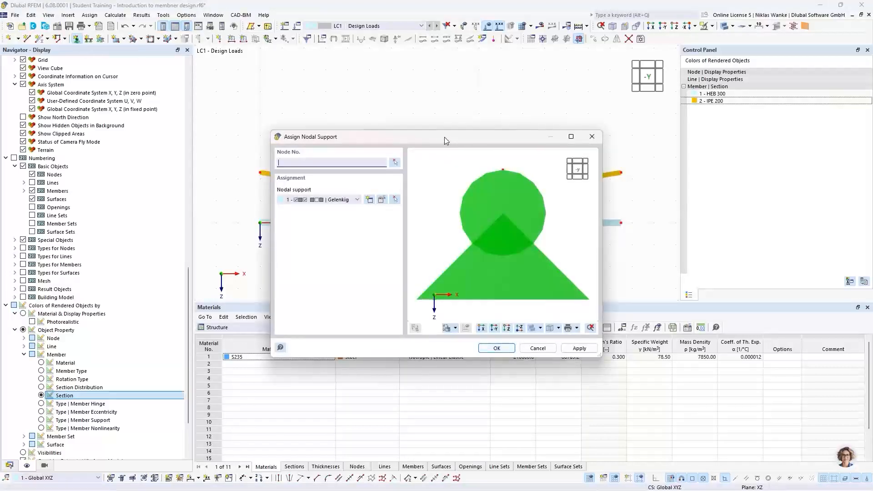
drag(444, 141, 460, 131)
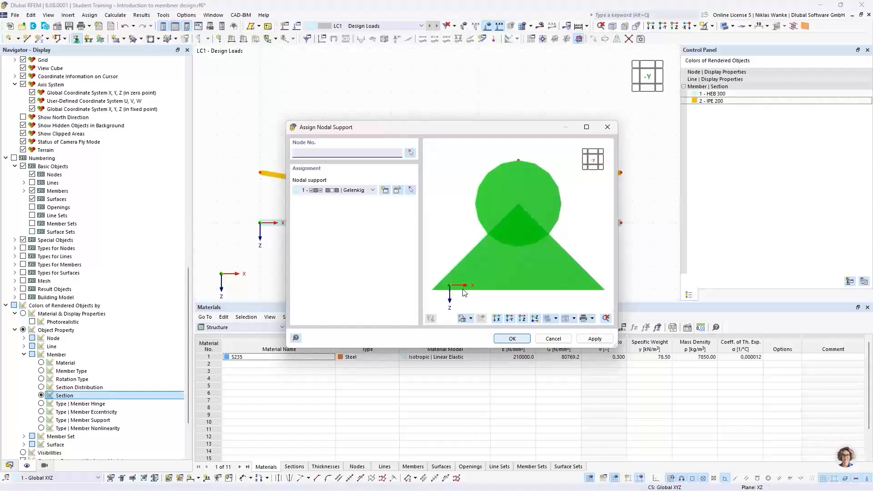
click(513, 340)
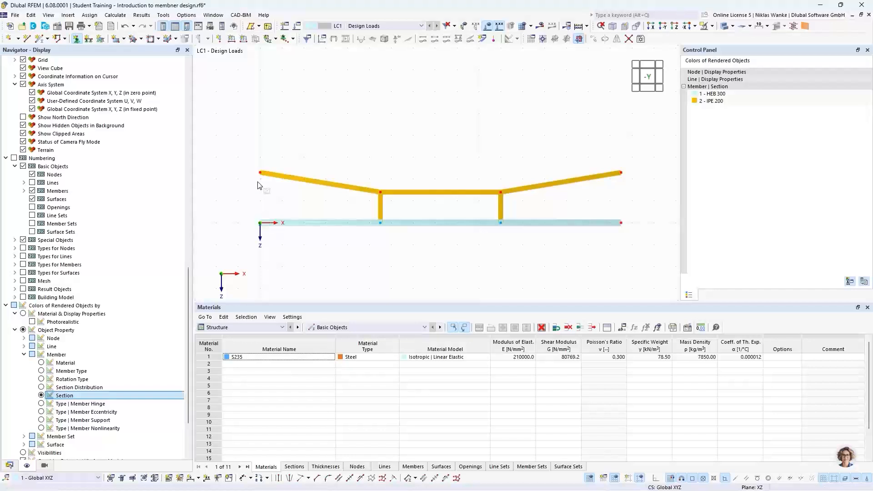
right_click(622, 175)
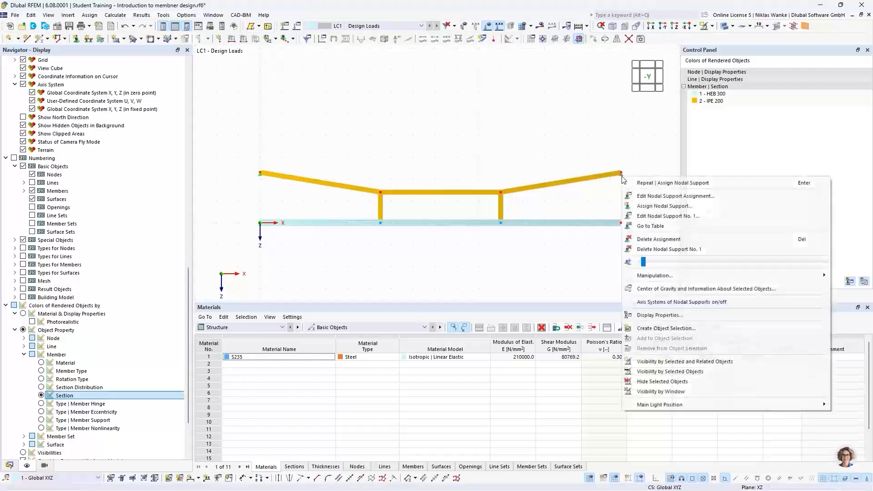
drag(644, 262, 715, 262)
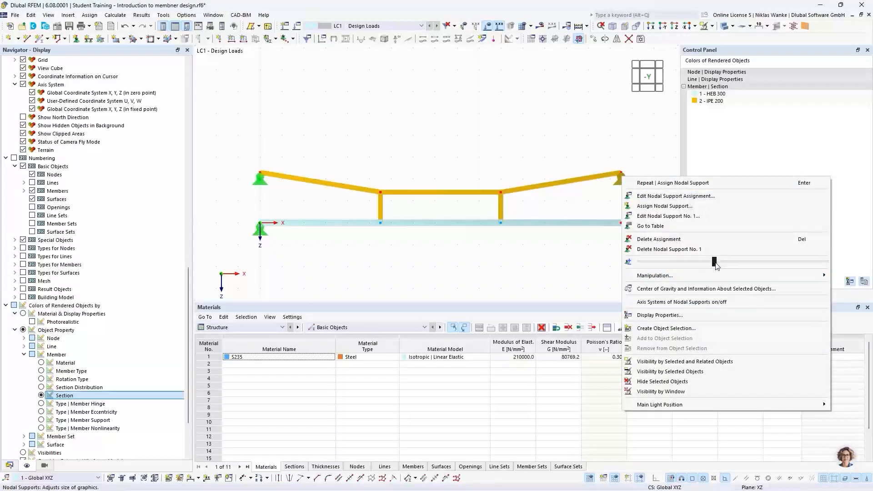
click(590, 117)
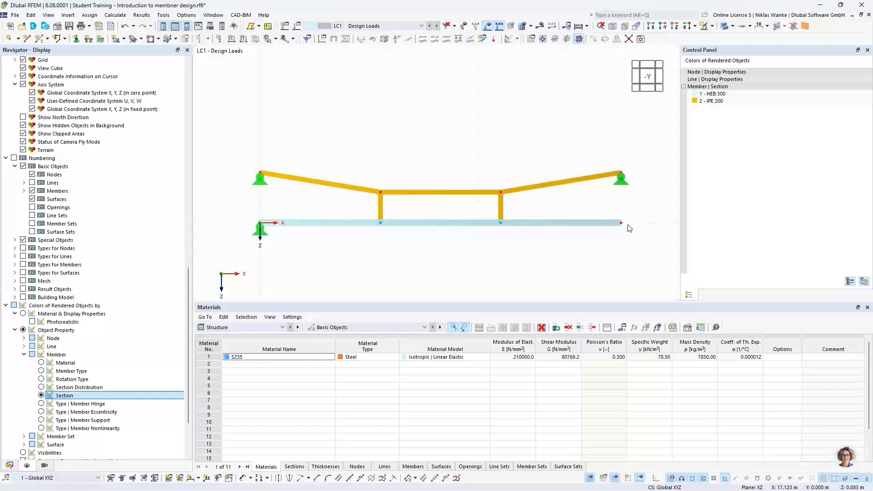
Create a new nodal support that fixes only uZ, with uX released, and assign it to the beam's right end node
click(76, 38)
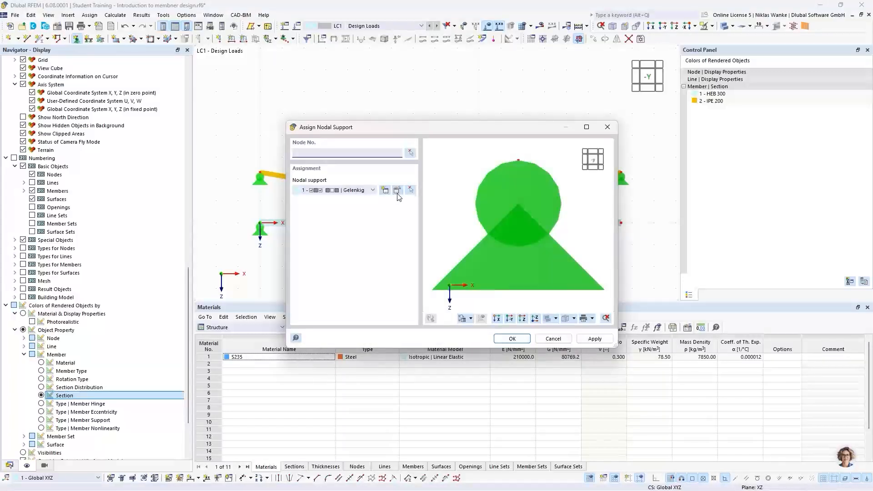
click(385, 191)
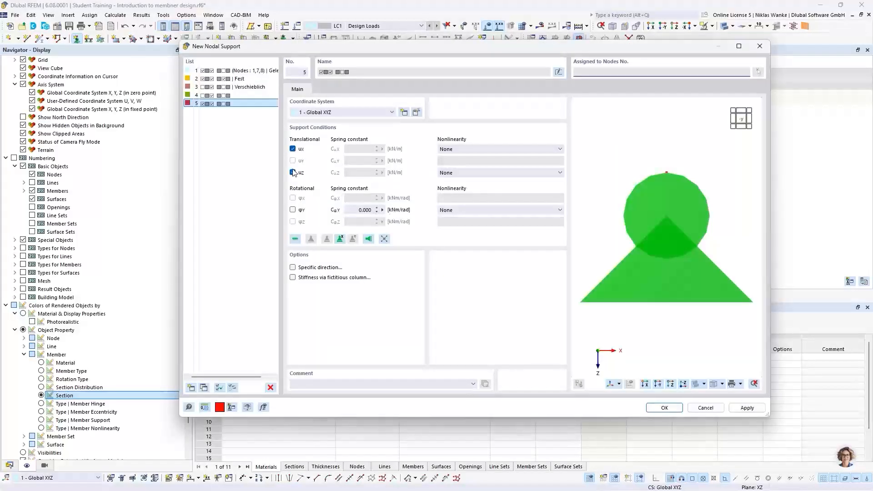
click(293, 172)
click(293, 149)
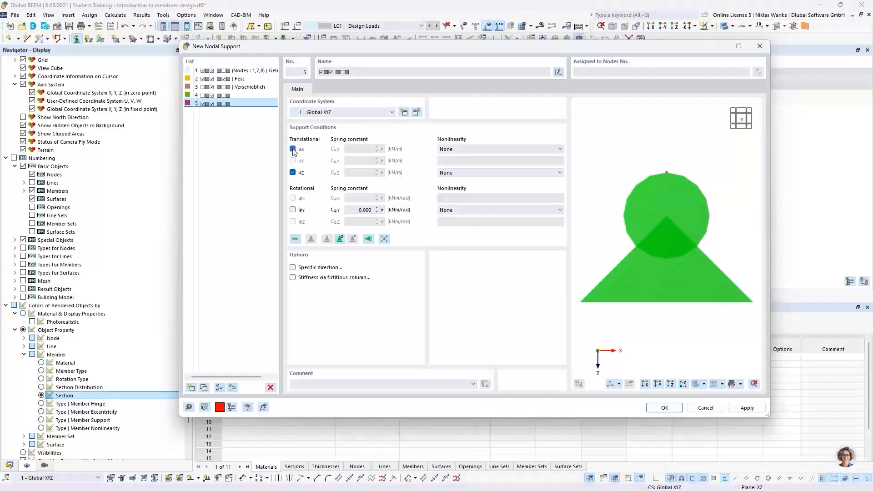
click(293, 149)
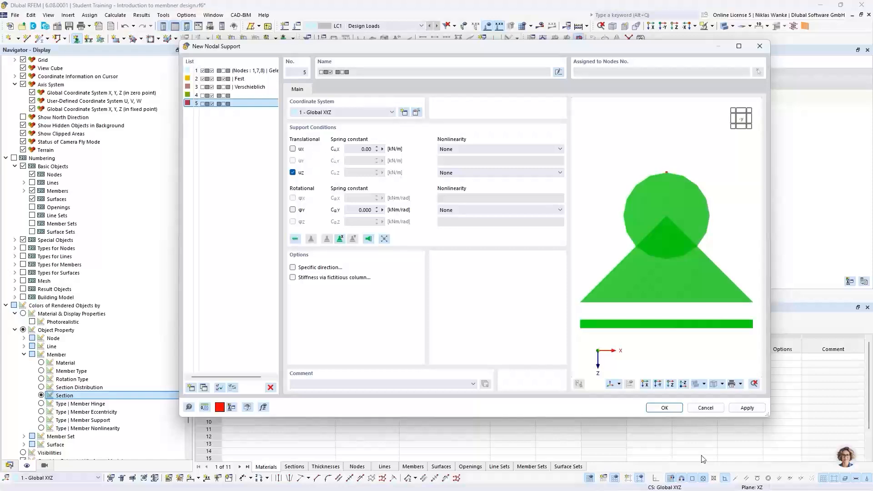
click(666, 406)
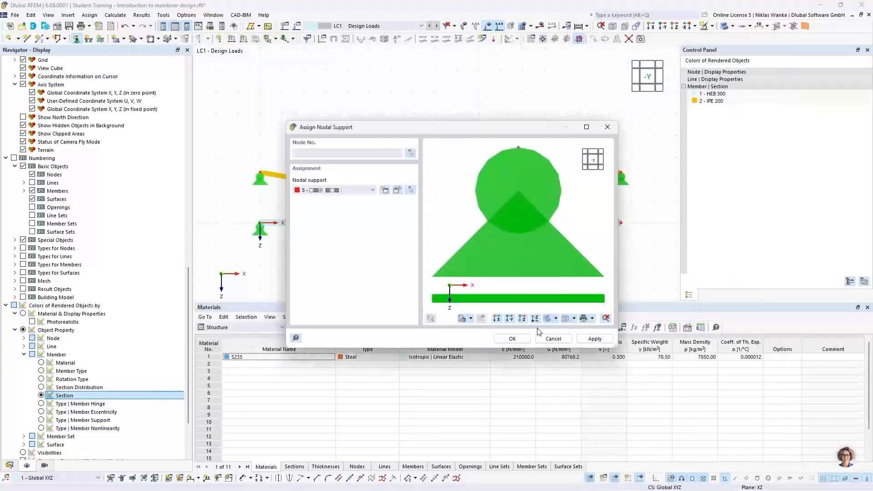
click(513, 340)
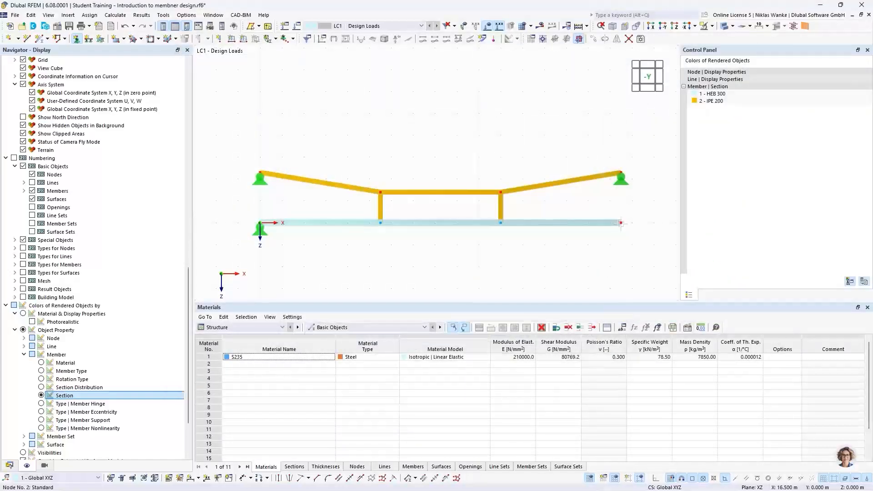
click(621, 223)
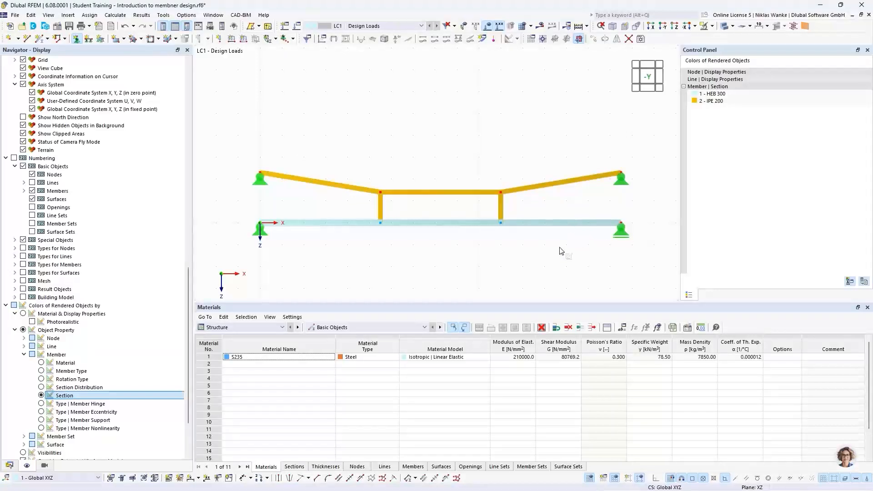
Start a new member load in LC1 - Design Loads and review the available load types, keeping Force
scroll(553, 248, down, 1)
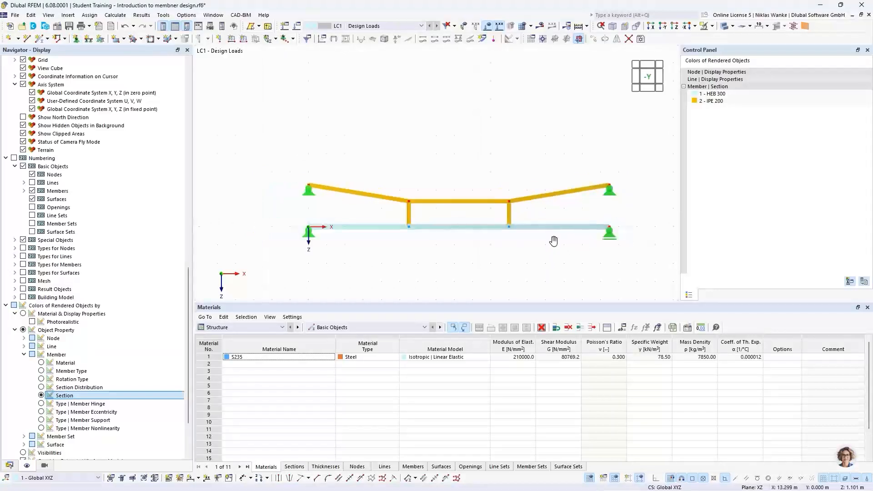
middle_drag(555, 242, 540, 224)
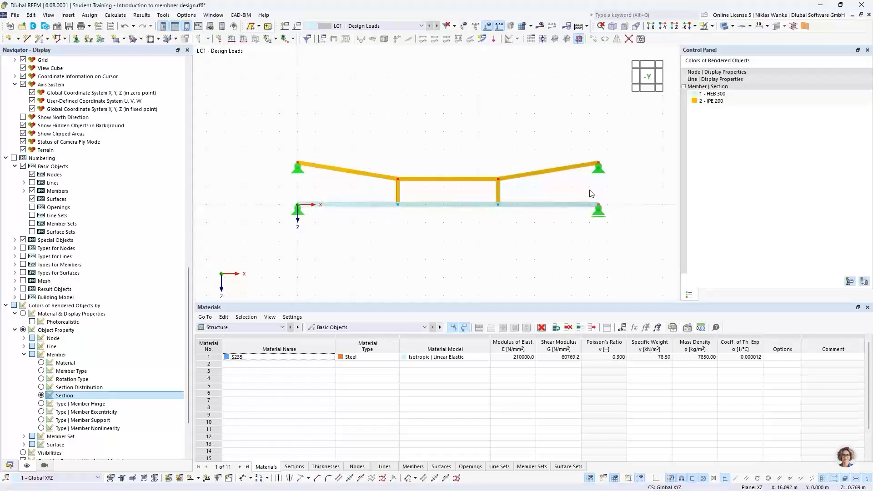
click(244, 39)
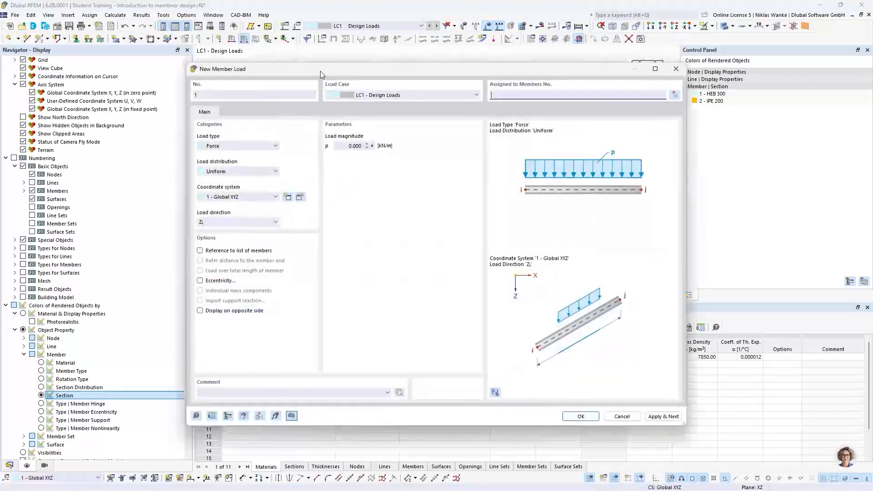
drag(364, 74, 397, 70)
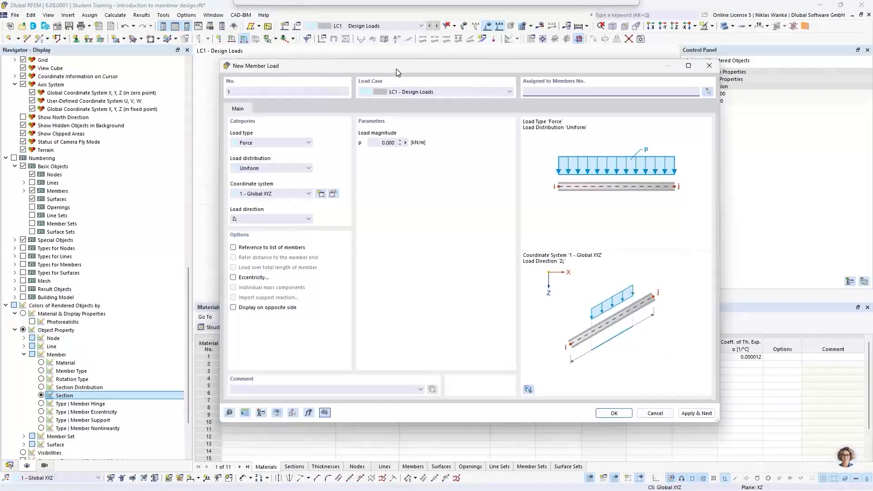
click(260, 144)
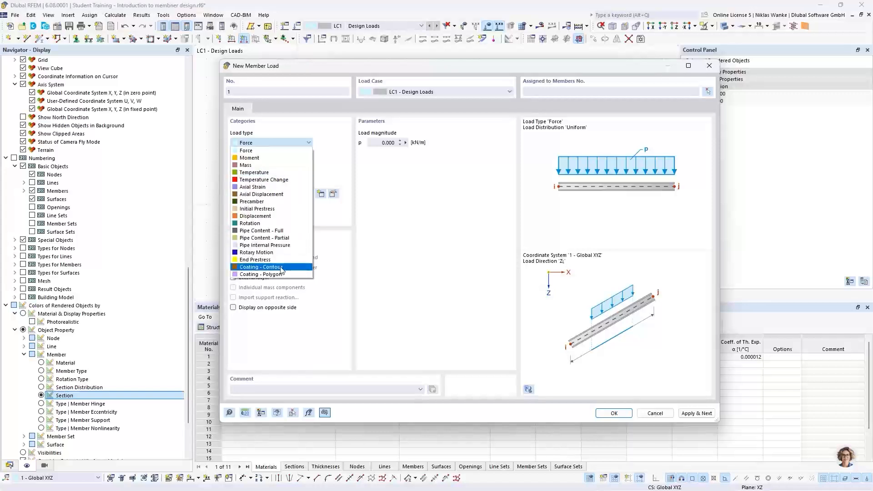
click(320, 135)
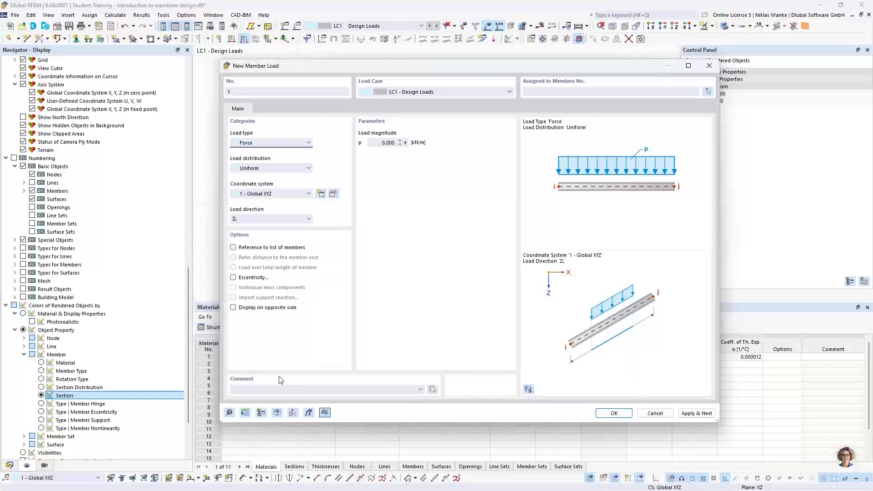
Look up the Member Loads page in the online RFEM 6 manual, examine the load type descriptions, and return to RFEM
click(230, 413)
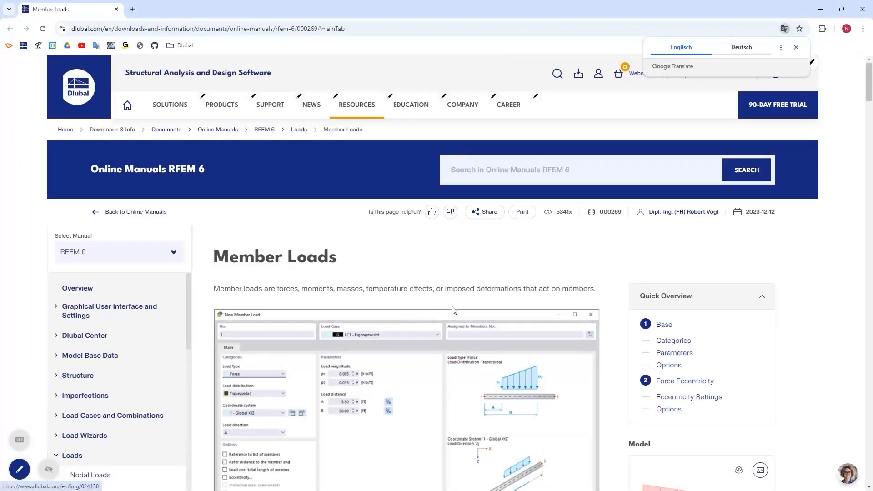
scroll(450, 308, down, 4)
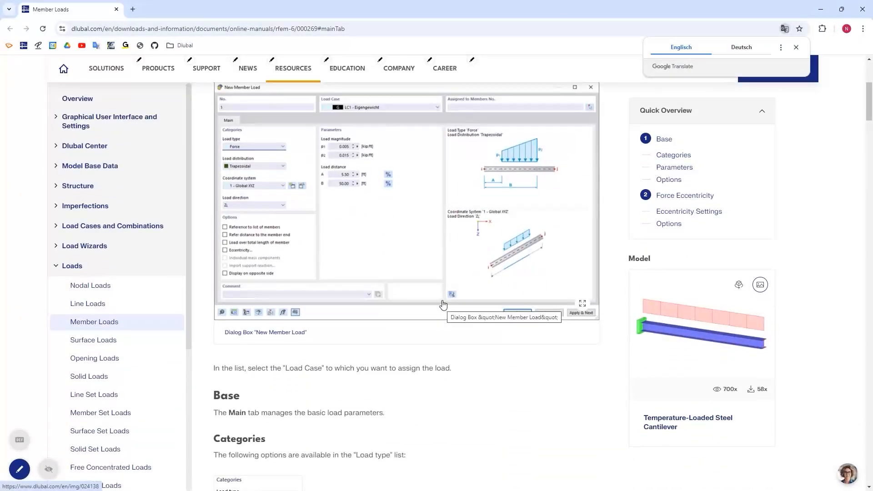
scroll(444, 303, down, 8)
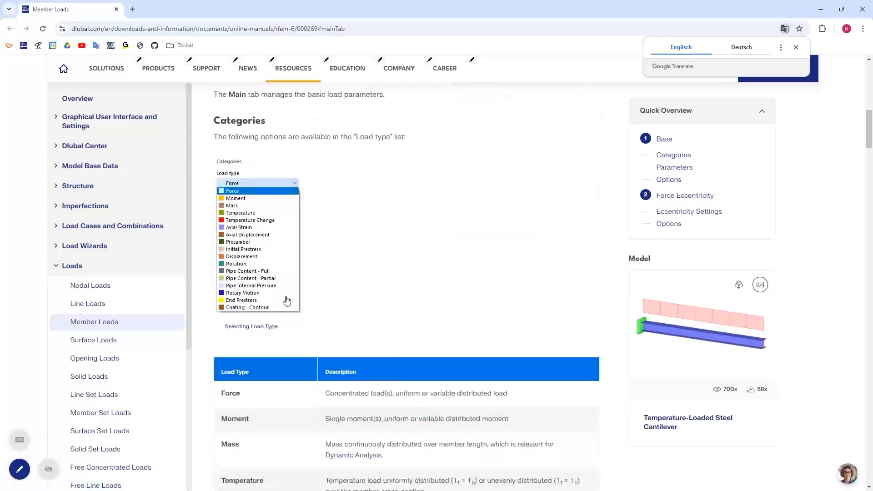
scroll(437, 368, down, 3)
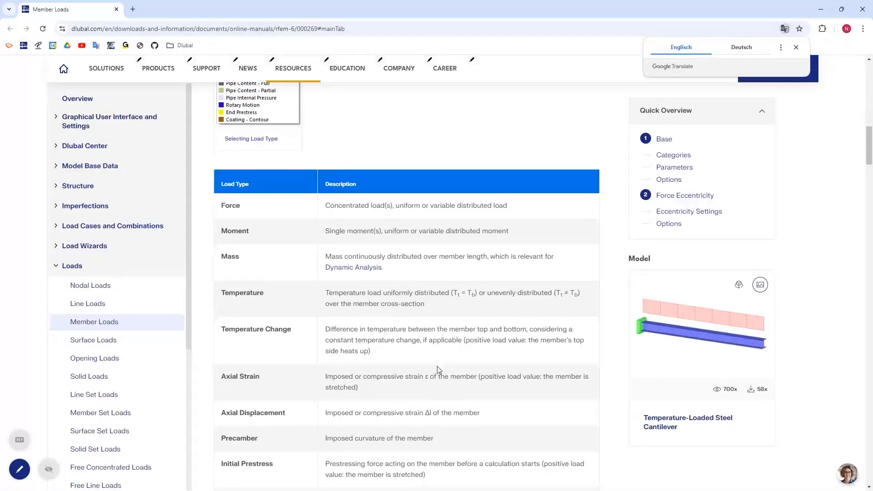
scroll(438, 367, down, 3)
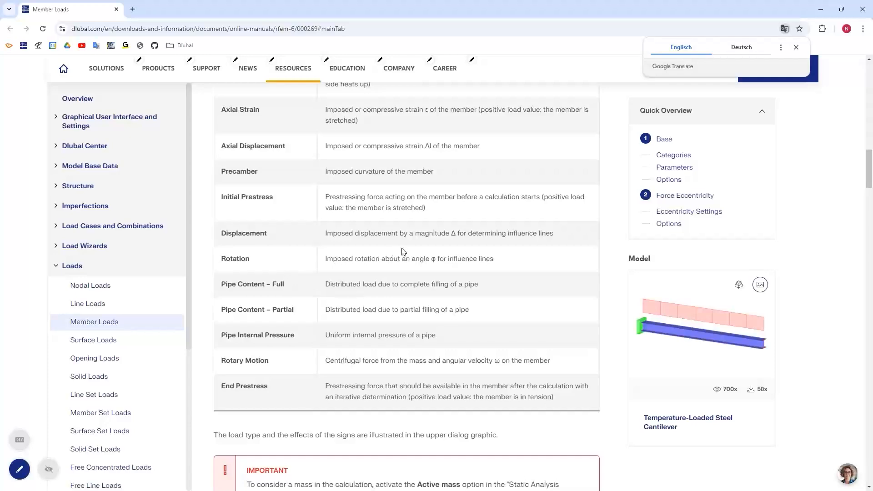
scroll(414, 249, up, 15)
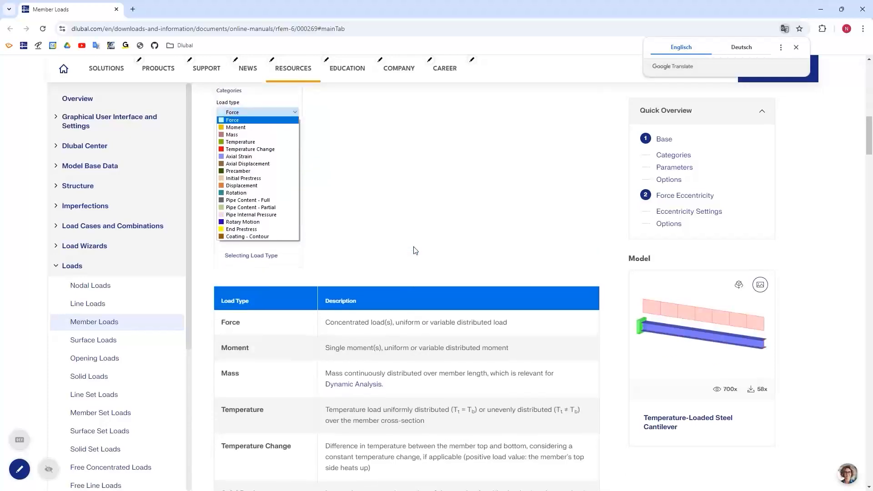
scroll(415, 250, up, 2)
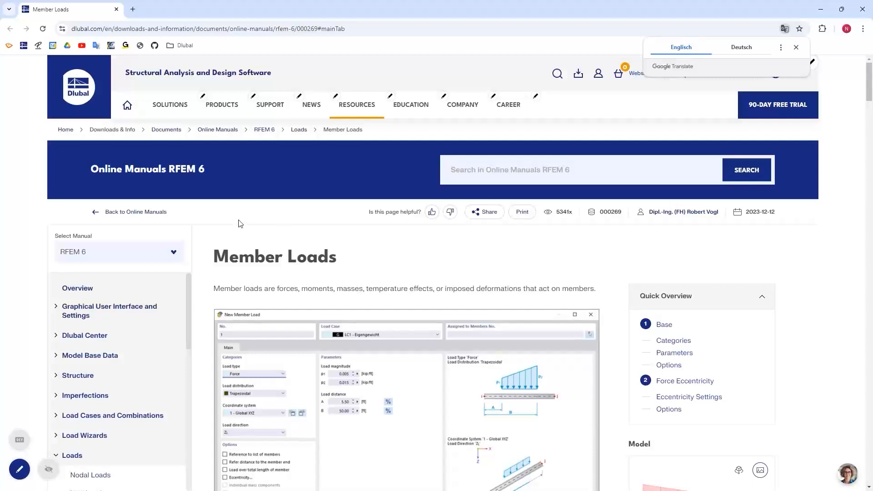
click(863, 12)
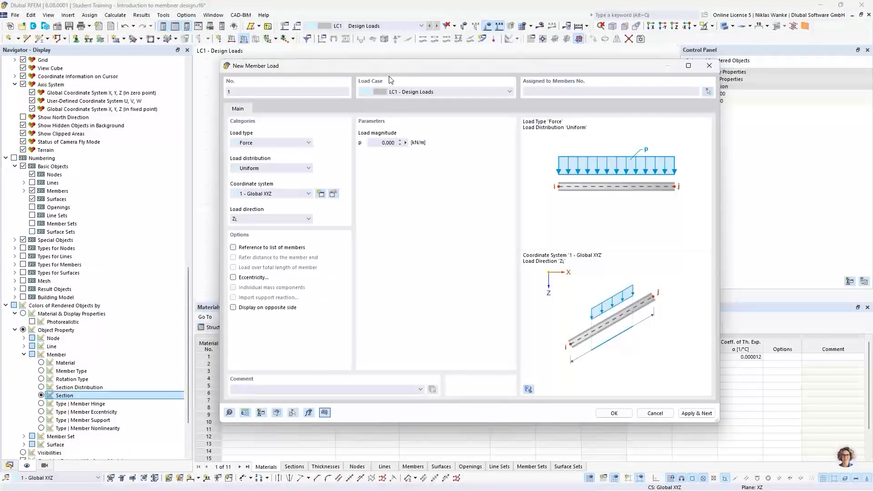
Review the load direction options for the member load and compare them with the beam in the model
drag(379, 66, 448, 66)
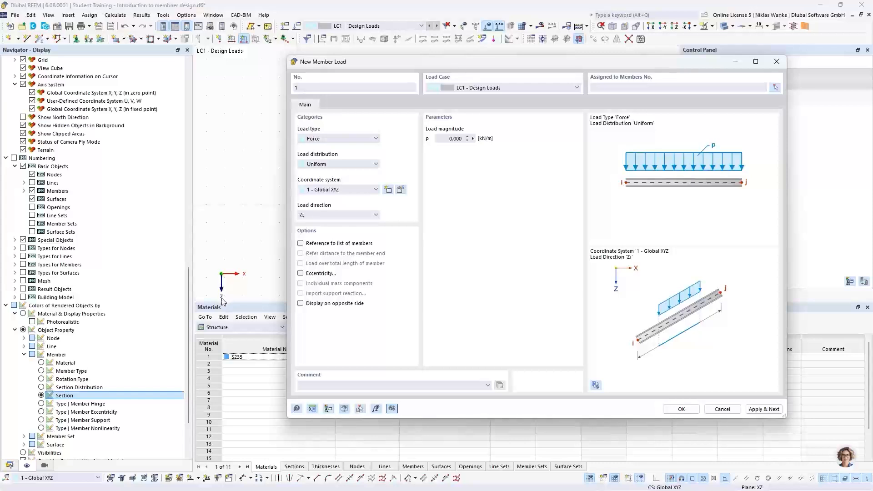
click(342, 216)
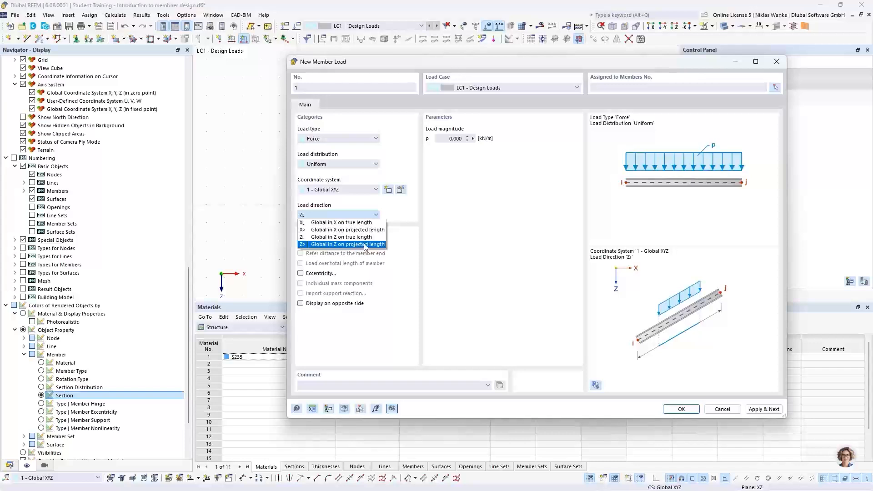
click(514, 62)
drag(510, 62, 431, 237)
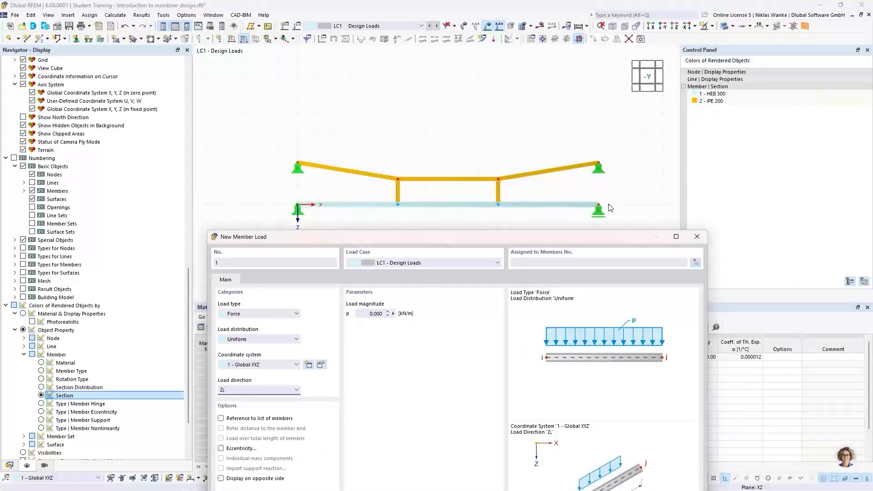
drag(370, 239, 369, 83)
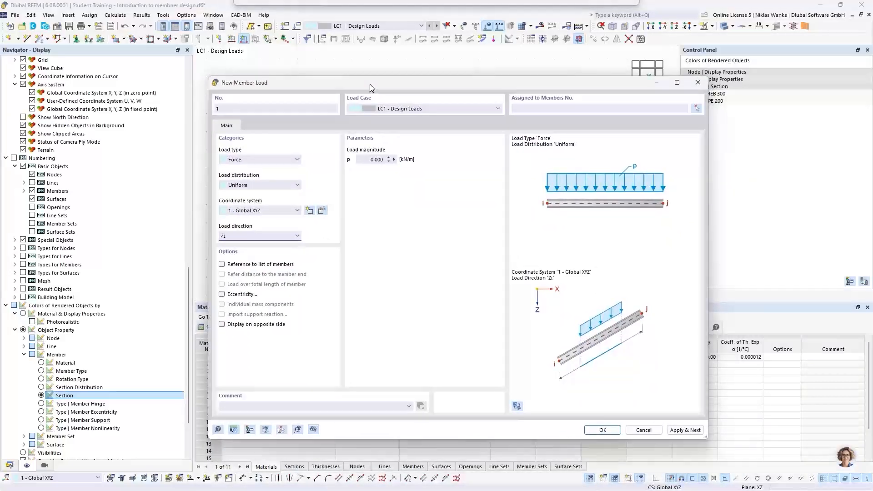
Set the uniform load magnitude to 15 kN/m and assign the load to the HEB 300 beam
click(365, 158)
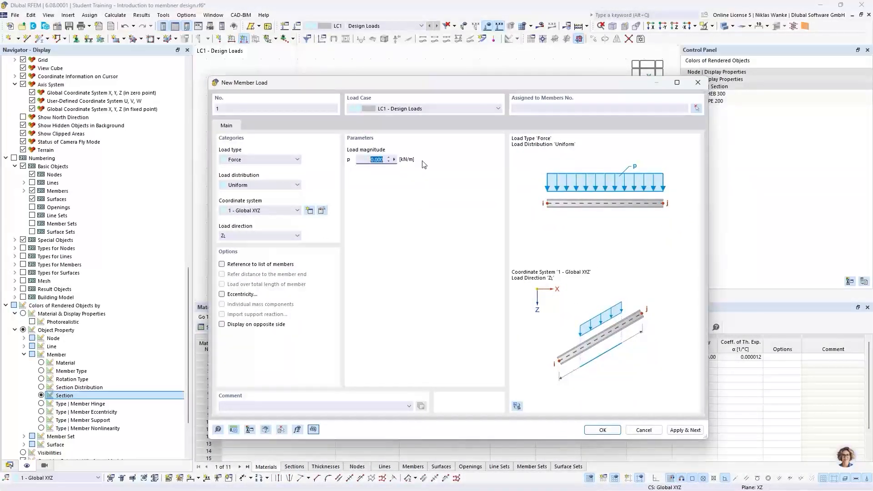
text(15)
click(696, 109)
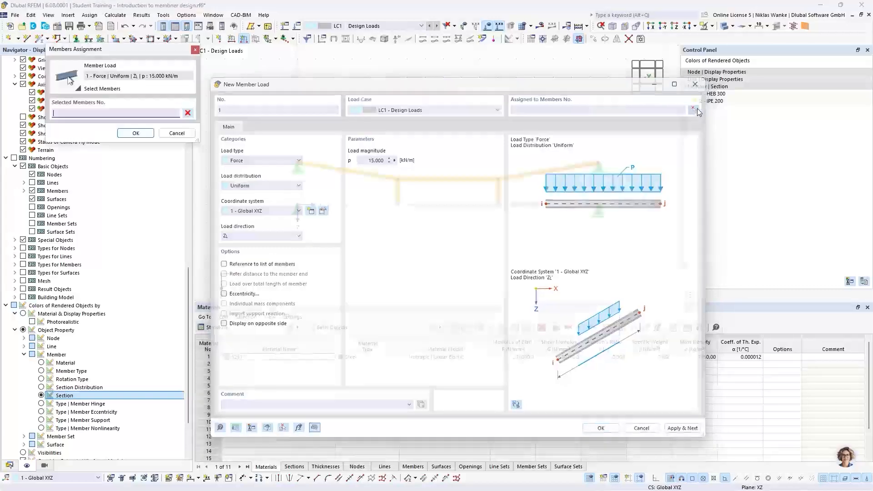
click(554, 205)
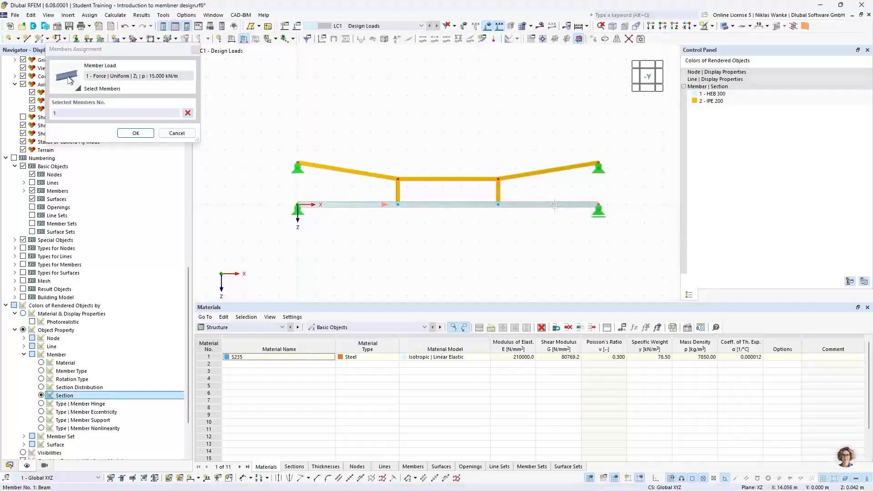
click(136, 133)
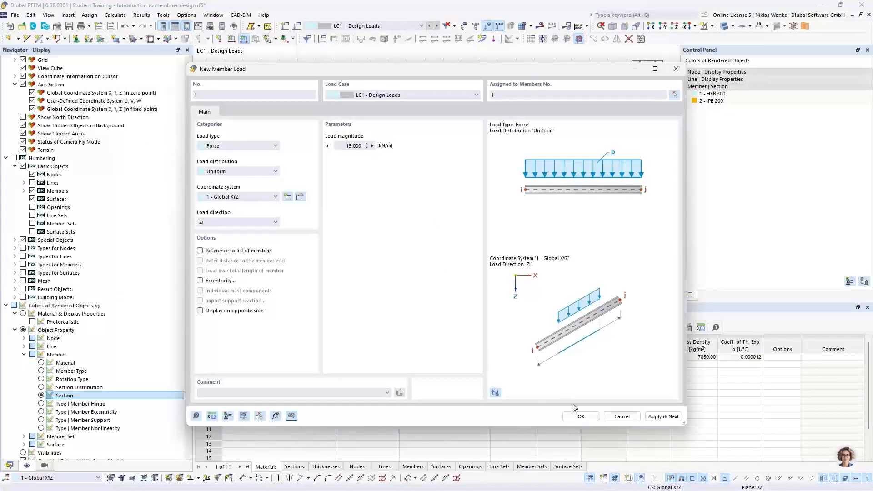
click(581, 417)
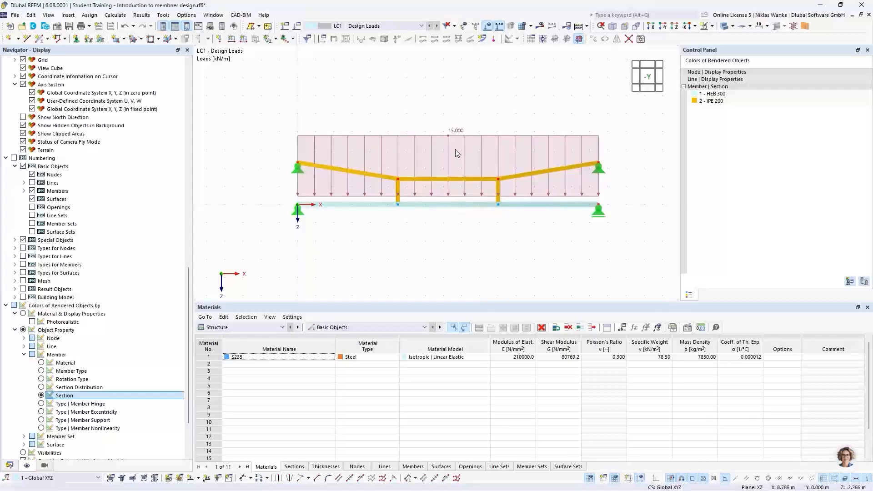
Reduce the display size of the member load on the beam
right_click(453, 133)
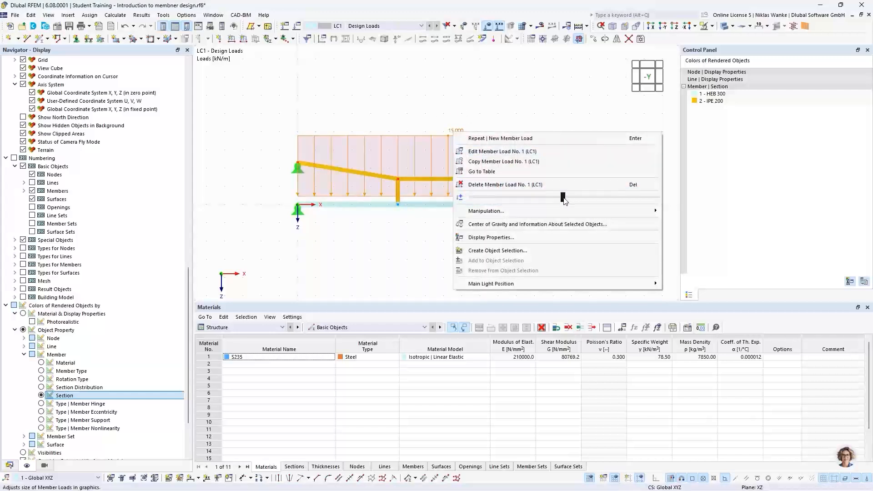
drag(564, 200, 473, 199)
click(412, 240)
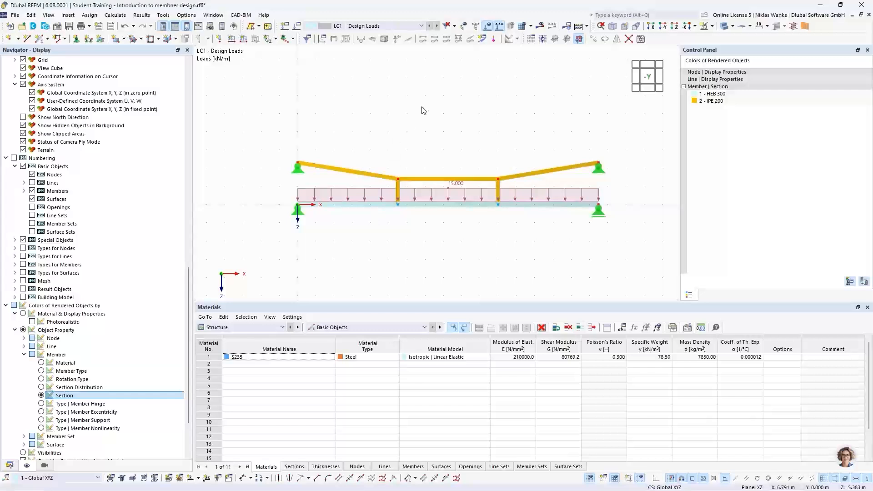
Calculate the model and show the static analysis results for LC1
drag(267, 122, 621, 244)
click(541, 26)
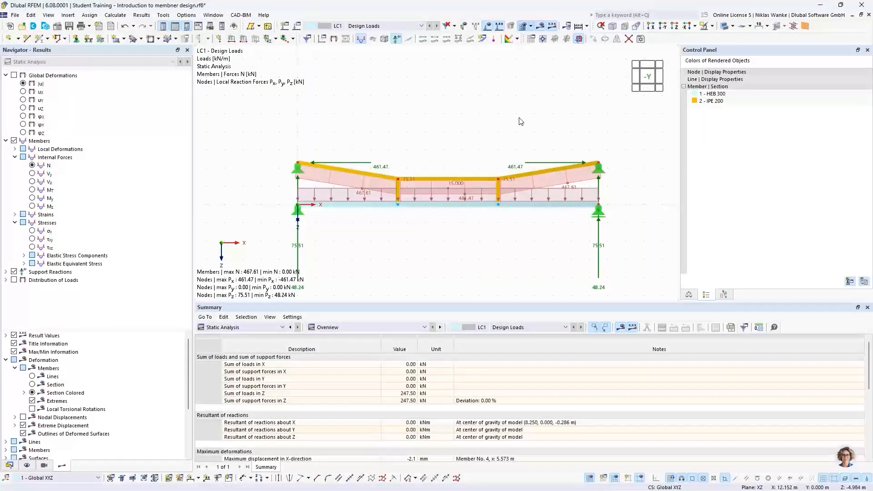
scroll(494, 157, down, 1)
middle_drag(494, 157, 500, 146)
scroll(467, 155, up, 2)
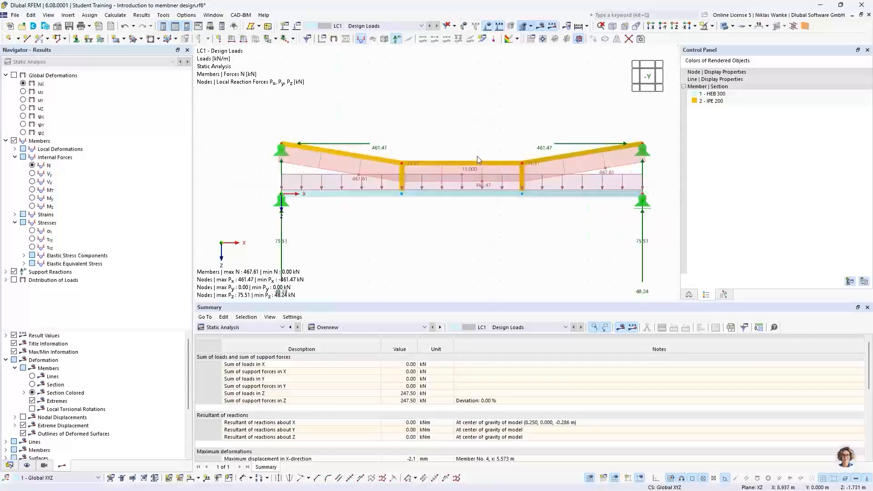
Switch the model display to wireframe and hide the loads to examine the members' axial forces
click(732, 28)
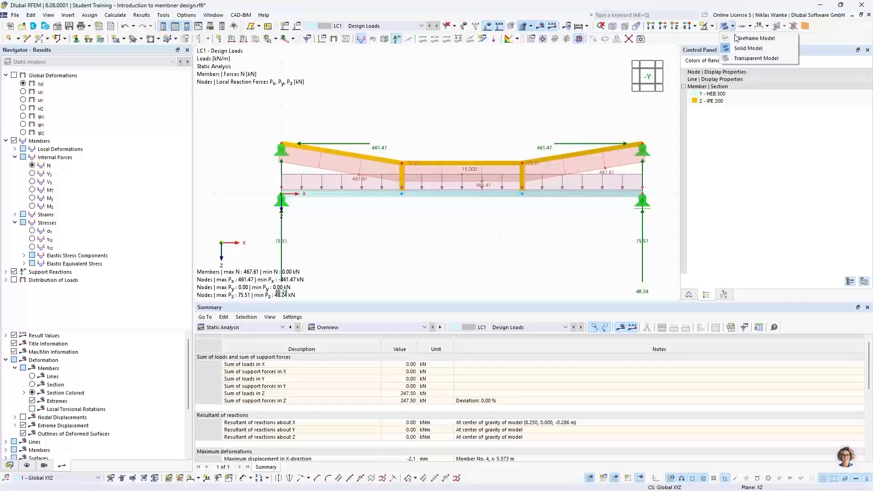
click(738, 37)
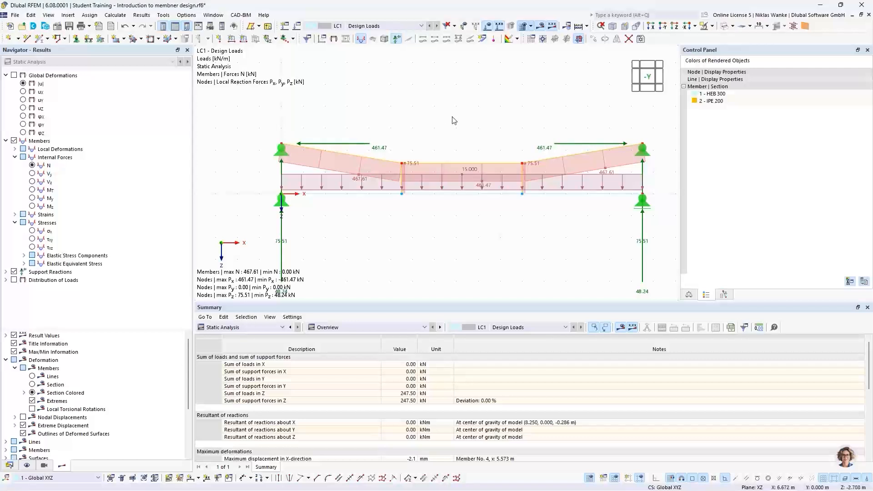
click(488, 29)
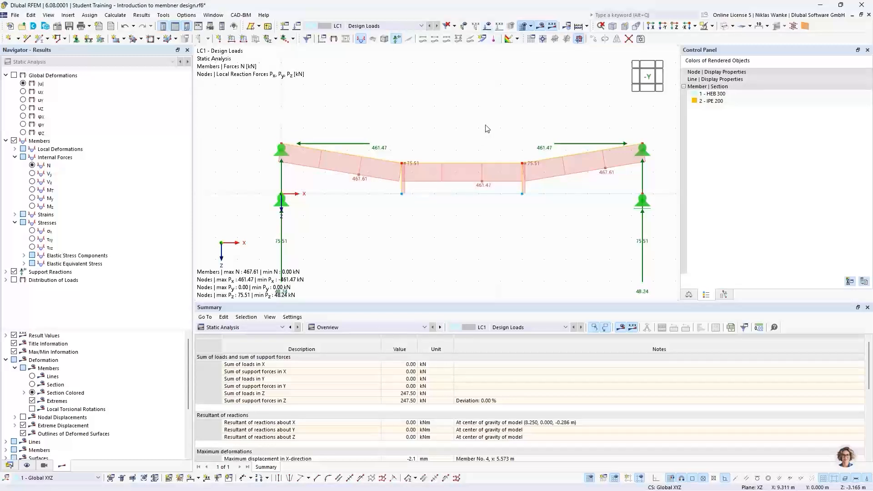
scroll(496, 145, down, 1)
middle_drag(495, 144, 494, 111)
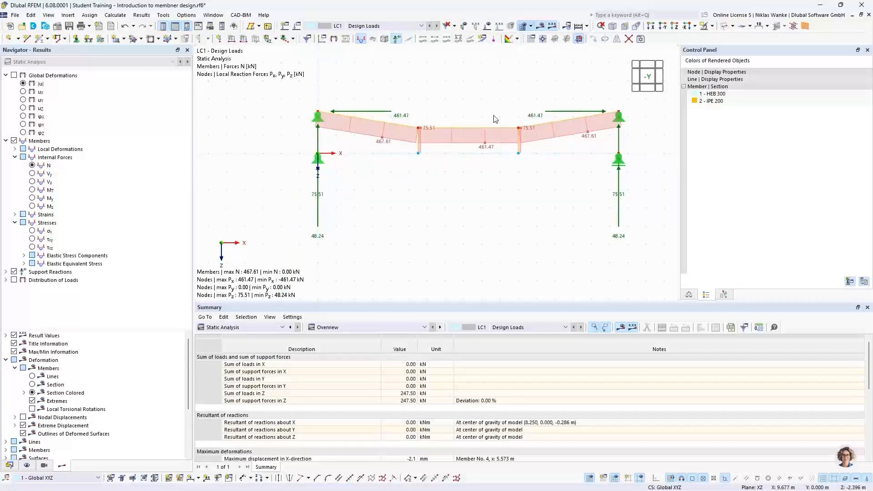
scroll(499, 120, up, 1)
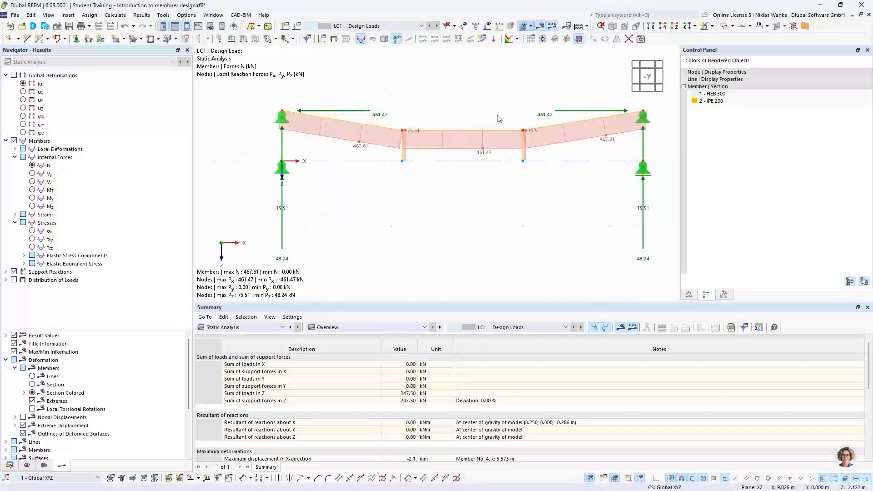
Display the total global deformation |u| and examine the deformed shape of the beam and truss chain
click(23, 84)
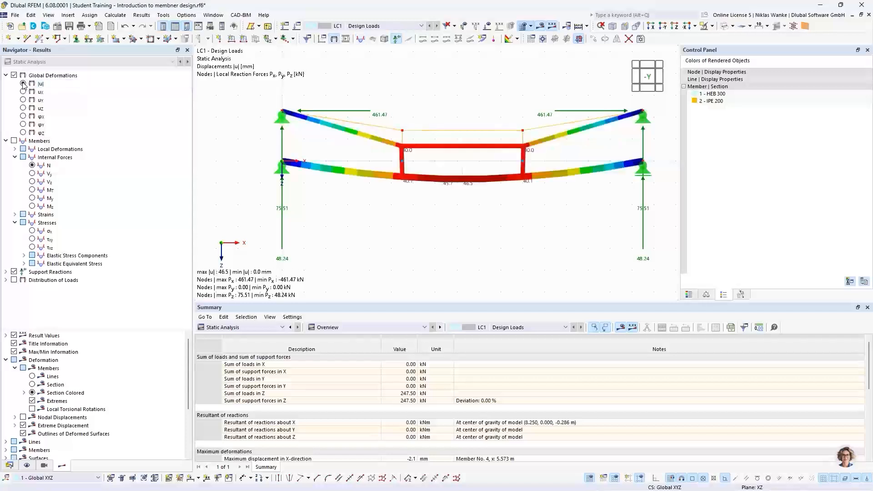
scroll(494, 206, up, 1)
scroll(494, 206, down, 1)
middle_drag(495, 206, 463, 209)
scroll(464, 210, down, 1)
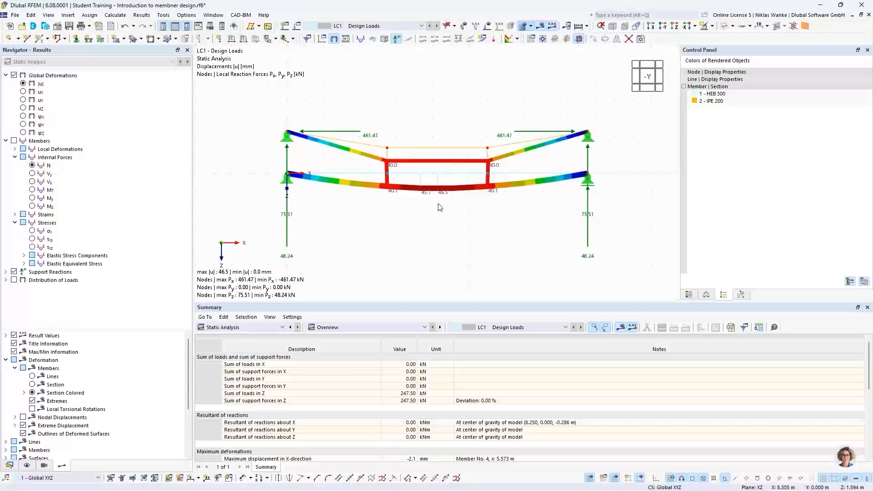
scroll(440, 175, up, 1)
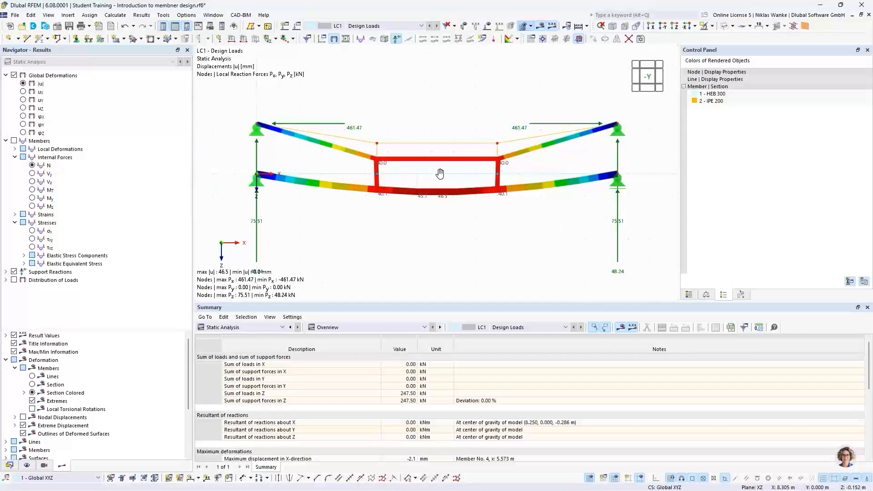
Examine the deflections of the HEB 300 beam and the truss chain over the full span
middle_drag(440, 174, 448, 190)
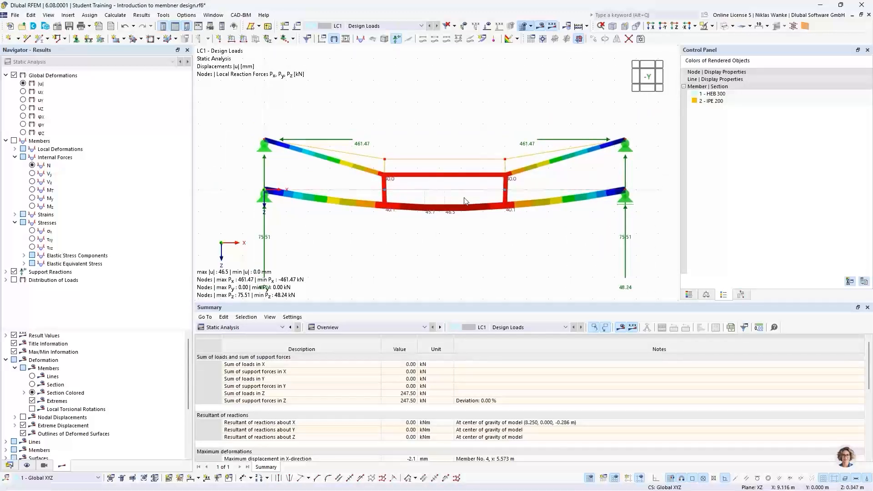
scroll(467, 198, up, 1)
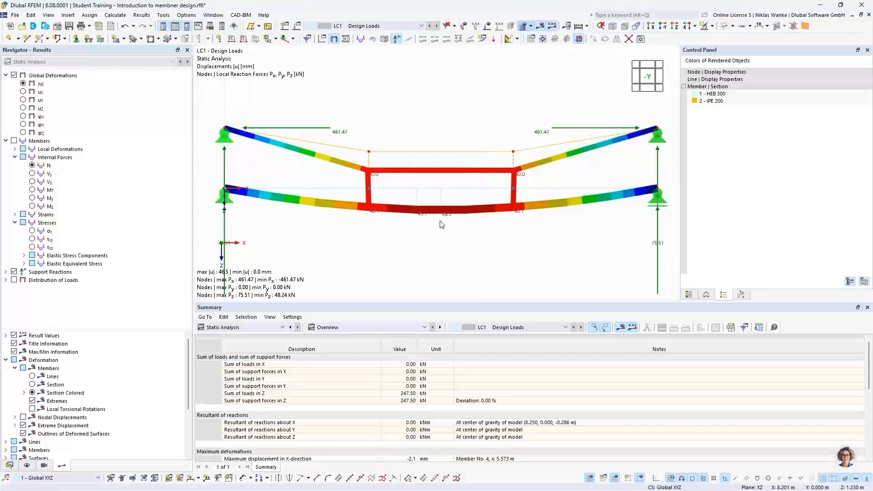
middle_drag(323, 274, 262, 270)
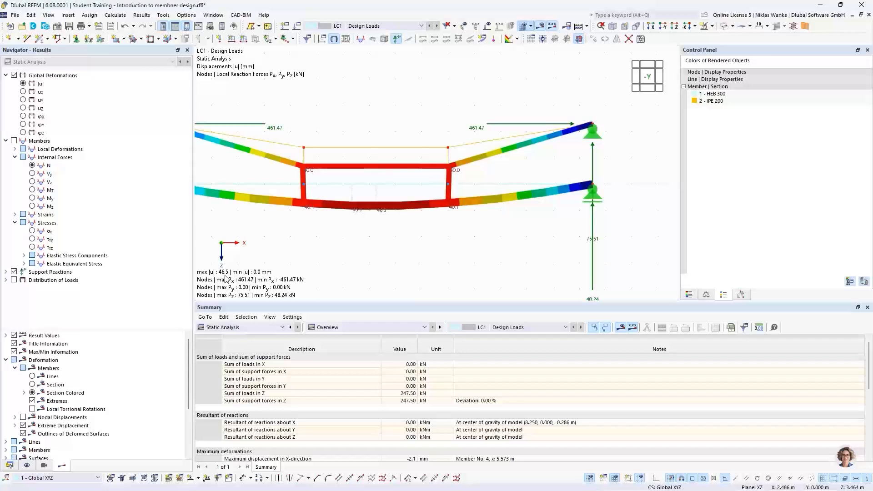
scroll(373, 246, down, 1)
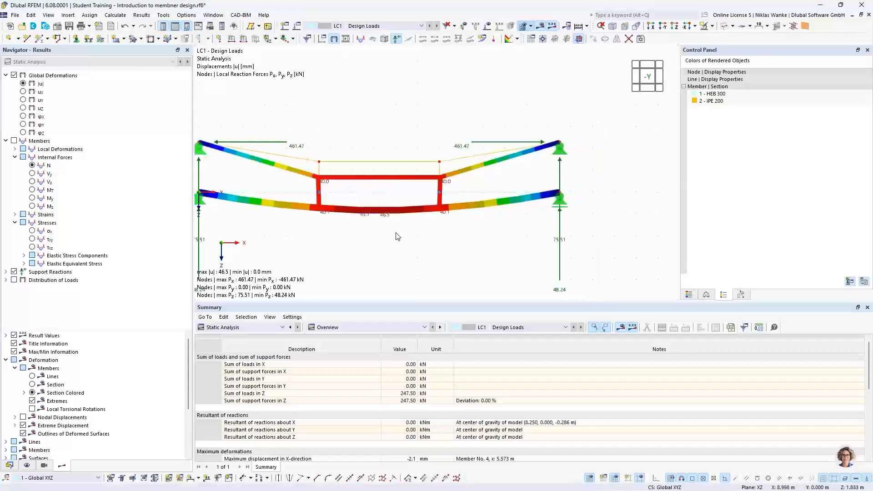
middle_drag(400, 236, 445, 201)
scroll(475, 216, down, 1)
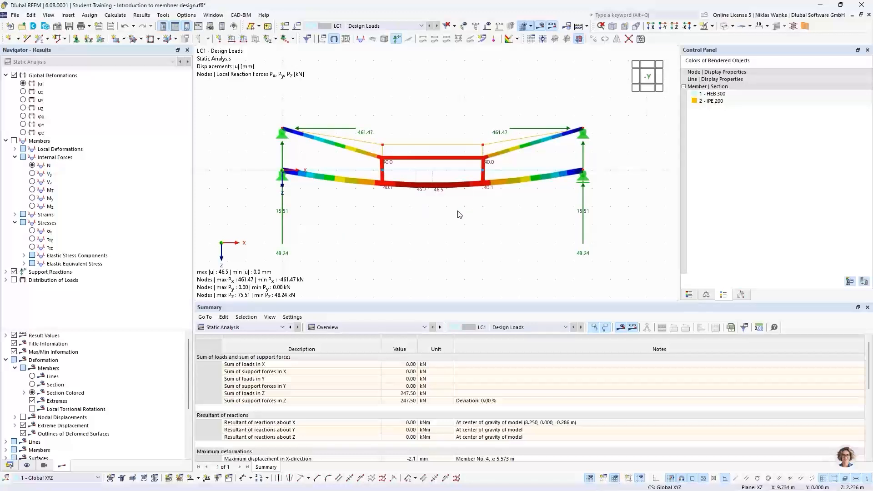
Display the members' axial forces N and compare the truss chain forces with the horizontal support reactions
click(33, 165)
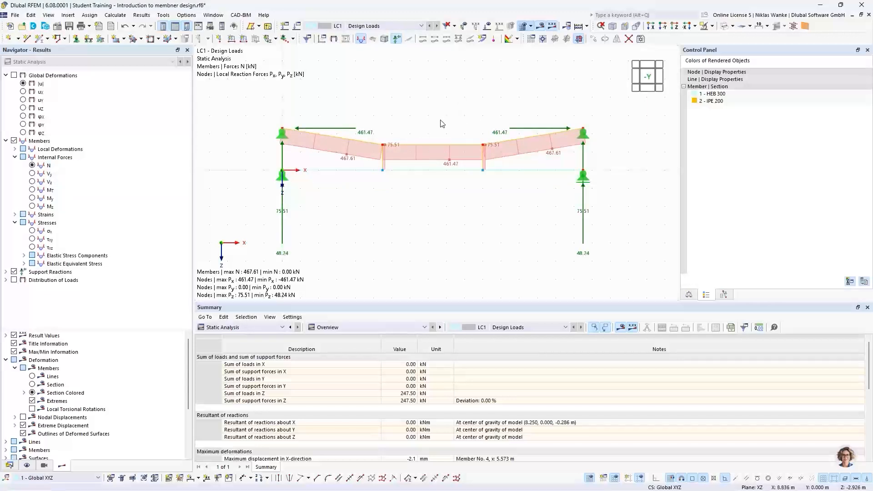
scroll(441, 124, up, 3)
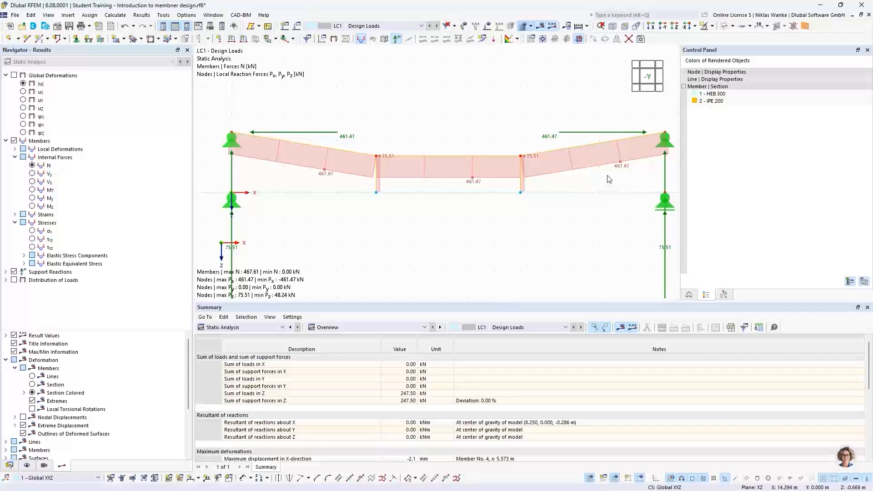
middle_drag(609, 178, 600, 183)
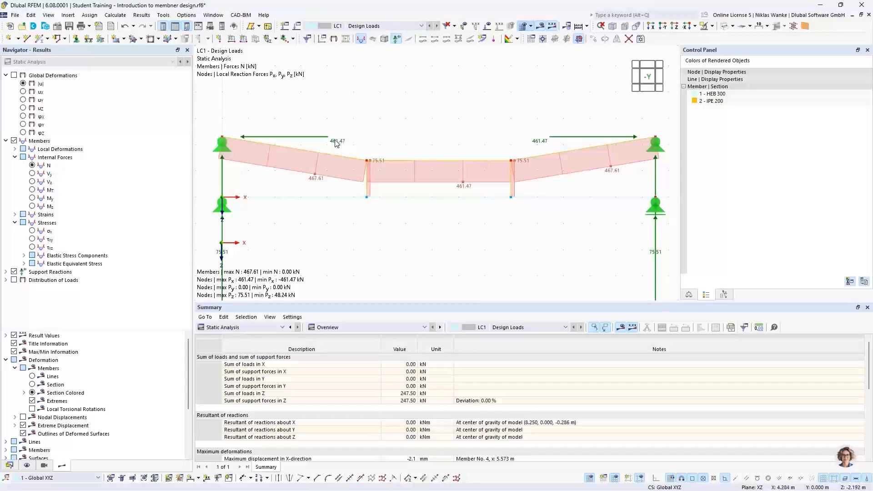
scroll(514, 130, down, 3)
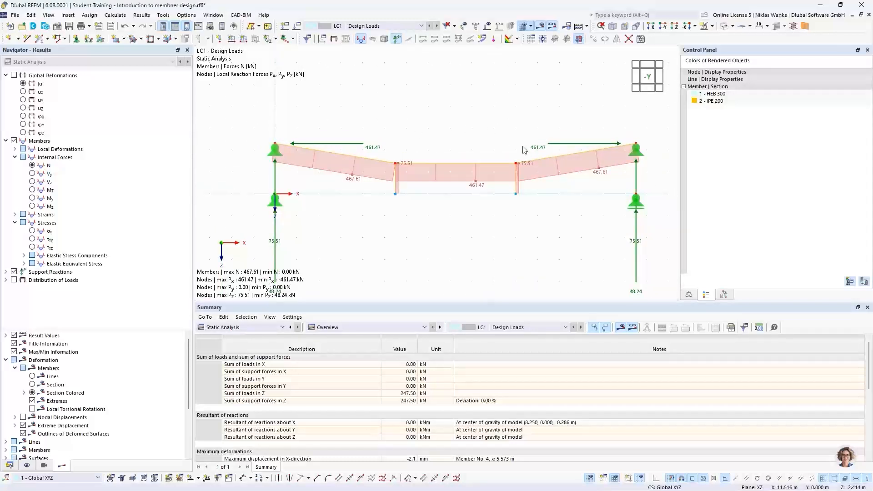
scroll(495, 142, down, 1)
mouse_move(495, 140)
middle_down()
mouse_move(501, 116)
mouse_move(494, 130)
middle_up()
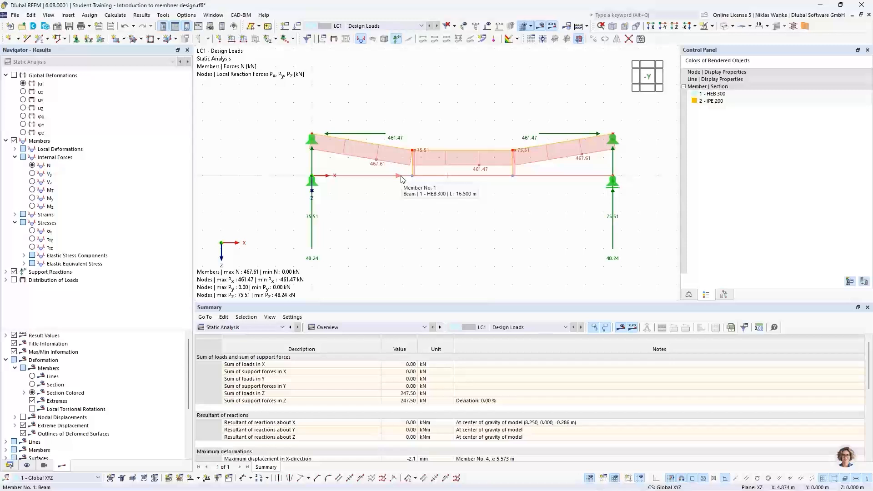
Display the shear forces Vz and examine the jumps where the vertical truss members connect to the beam
click(32, 182)
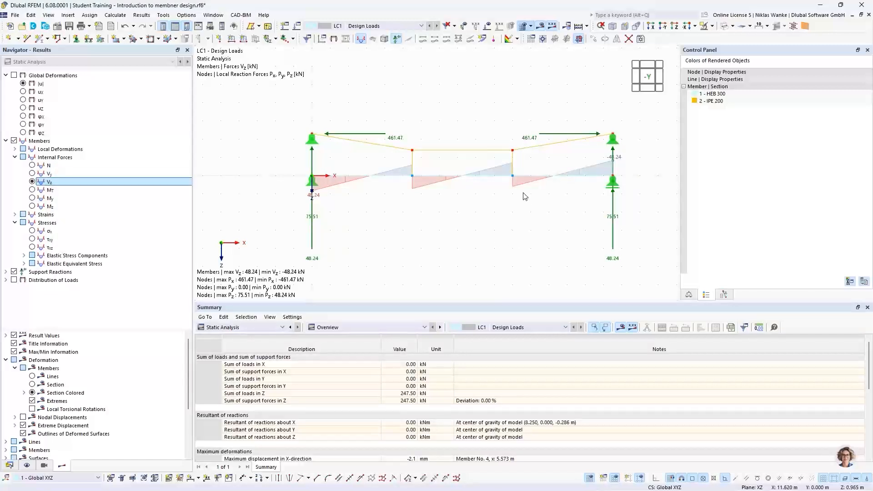
scroll(427, 190, up, 1)
scroll(426, 187, down, 1)
scroll(426, 187, up, 1)
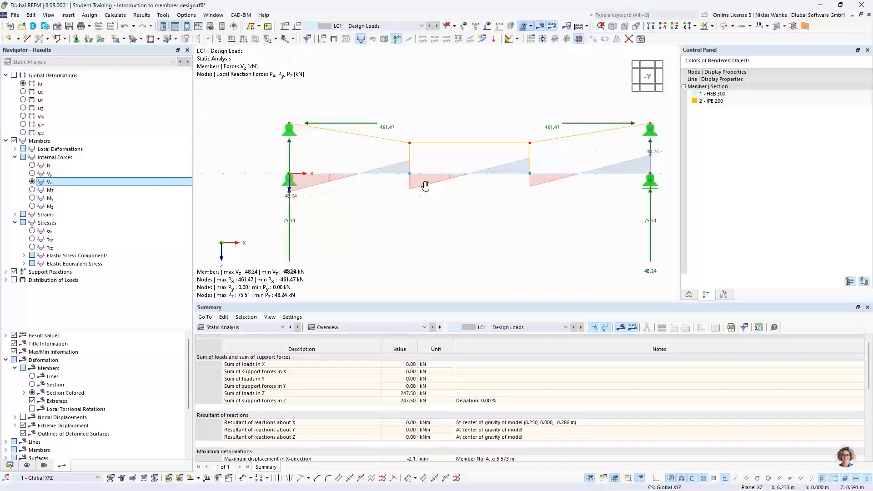
middle_drag(426, 187, 393, 193)
scroll(393, 193, down, 1)
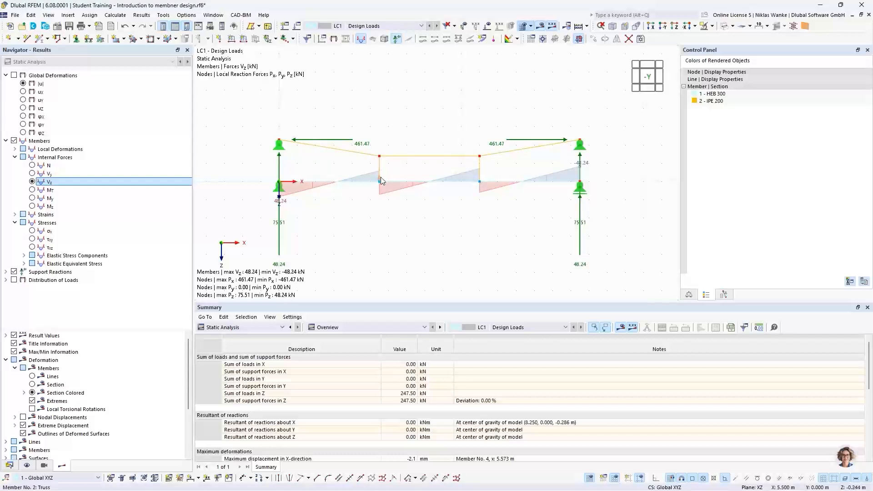
scroll(384, 169, up, 5)
middle_drag(398, 228, 511, 221)
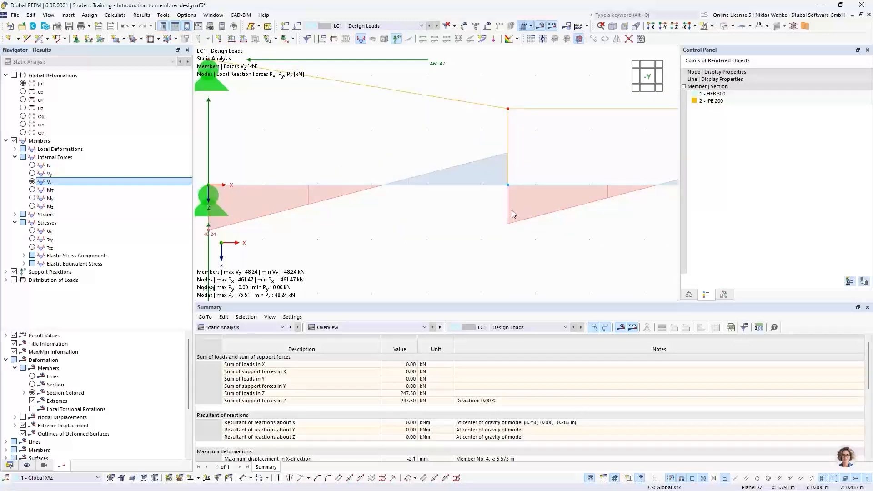
scroll(459, 222, down, 4)
middle_drag(455, 221, 352, 214)
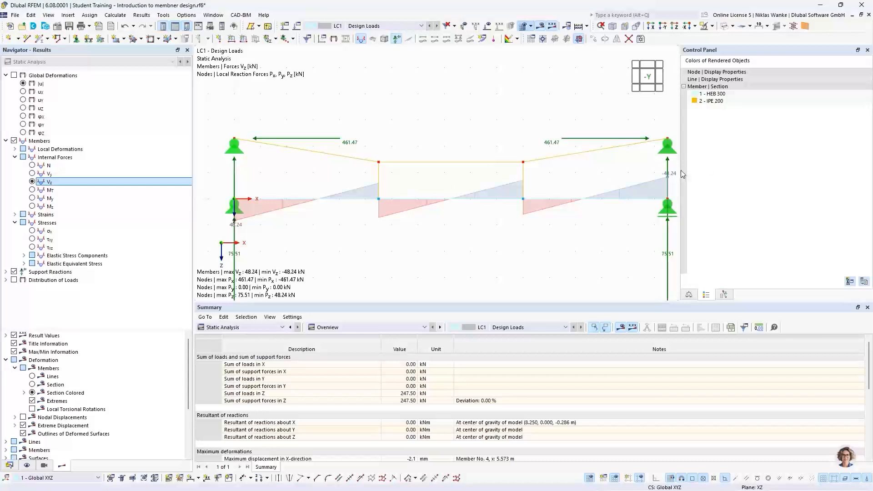
scroll(512, 214, down, 2)
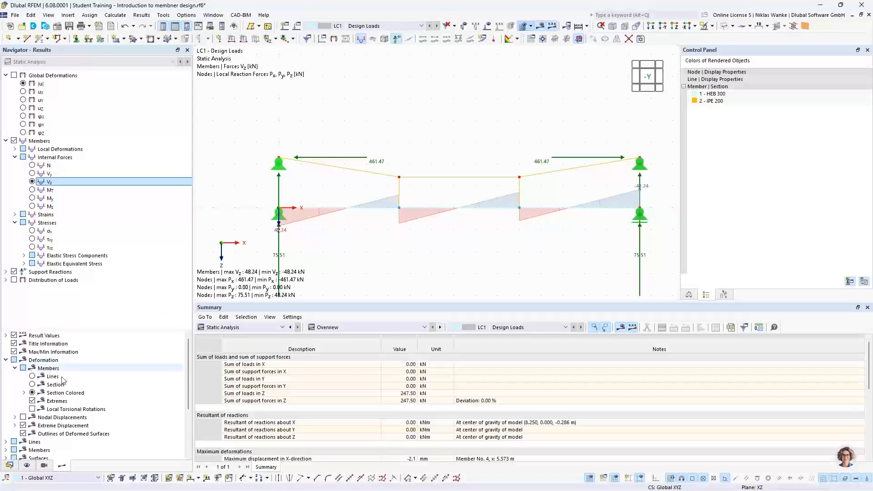
Turn on all values for the member result diagrams and read the shear forces at the first vertical truss member
scroll(69, 380, down, 2)
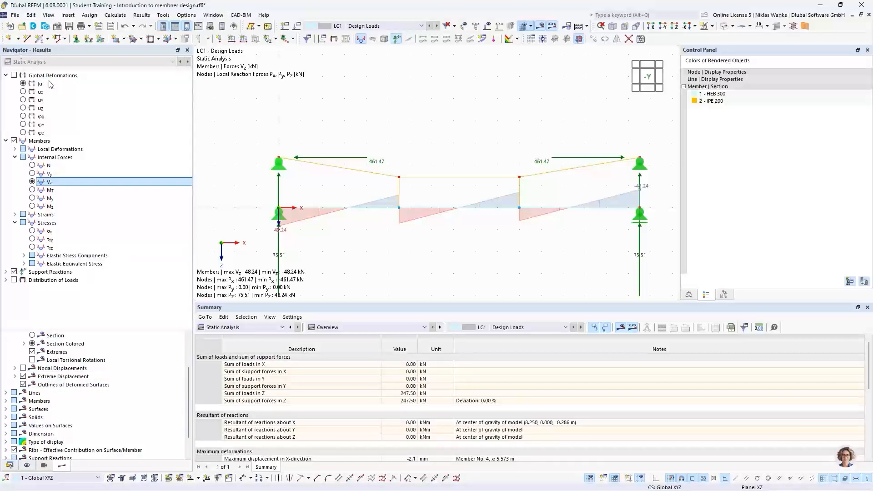
click(6, 401)
scroll(23, 402, down, 3)
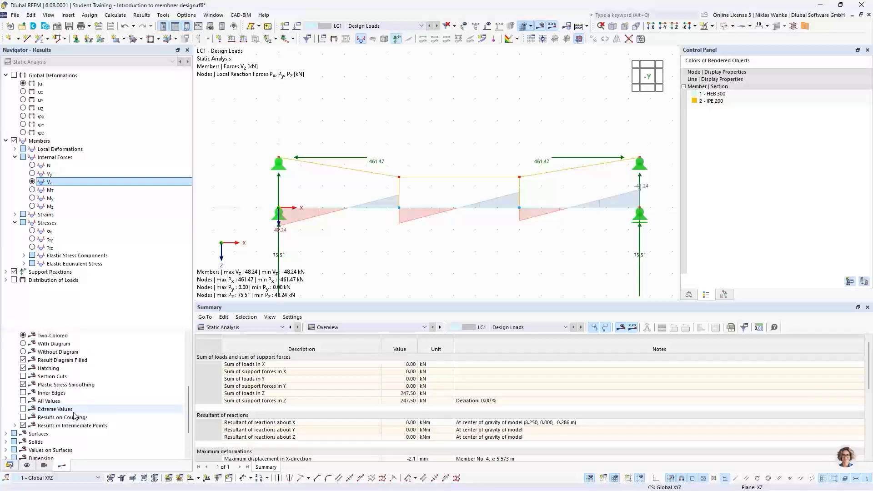
click(23, 401)
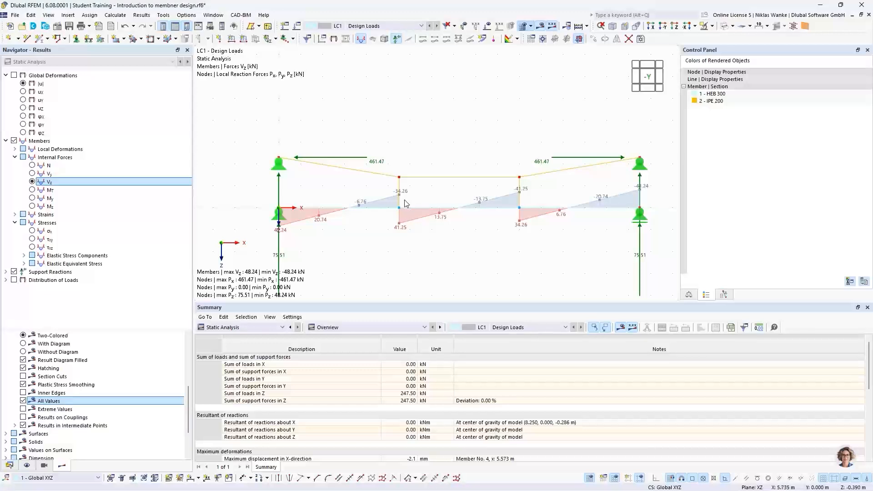
scroll(407, 206, up, 2)
scroll(407, 206, up, 1)
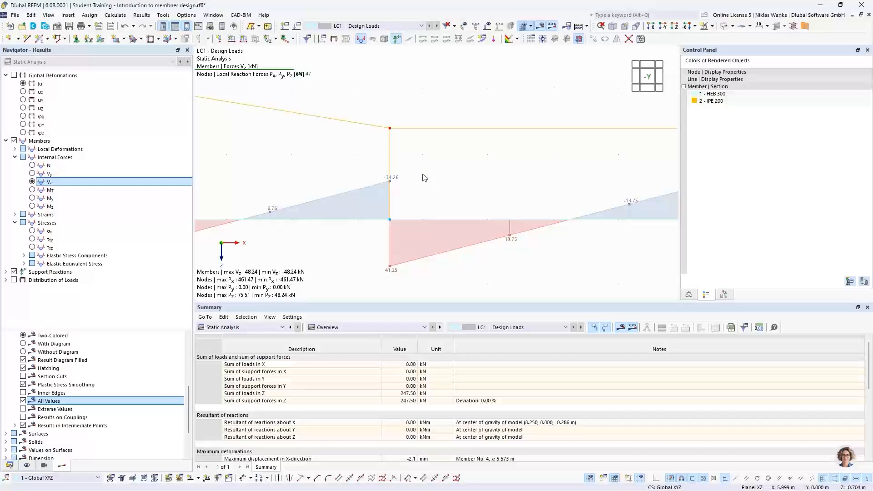
scroll(426, 179, down, 3)
scroll(396, 195, down, 2)
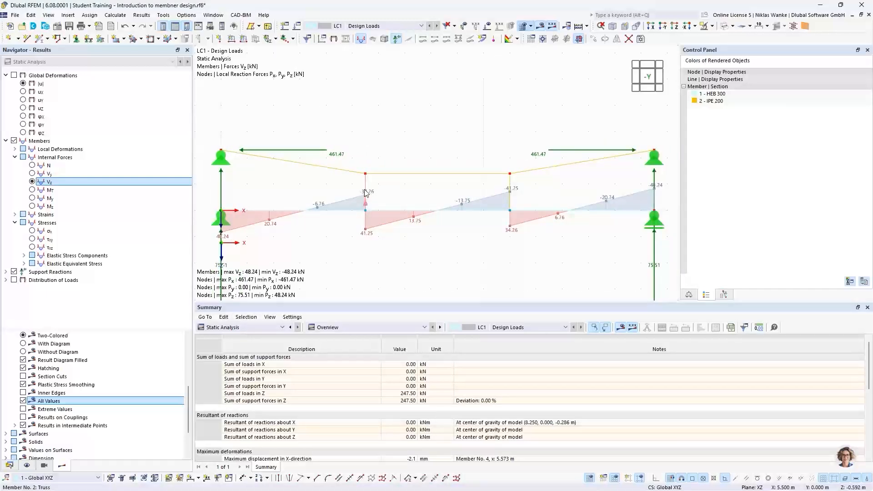
Switch the member results back to axial force N and examine the force in the first vertical truss member
click(32, 166)
scroll(364, 202, up, 5)
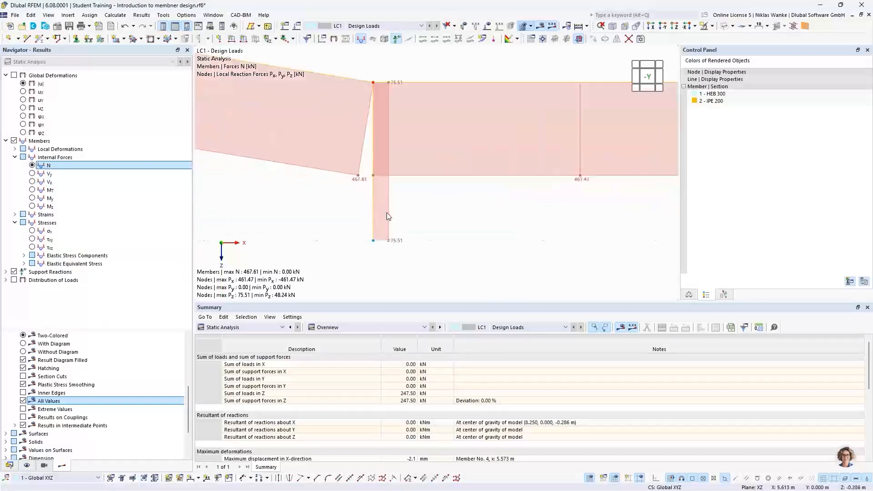
scroll(392, 246, up, 3)
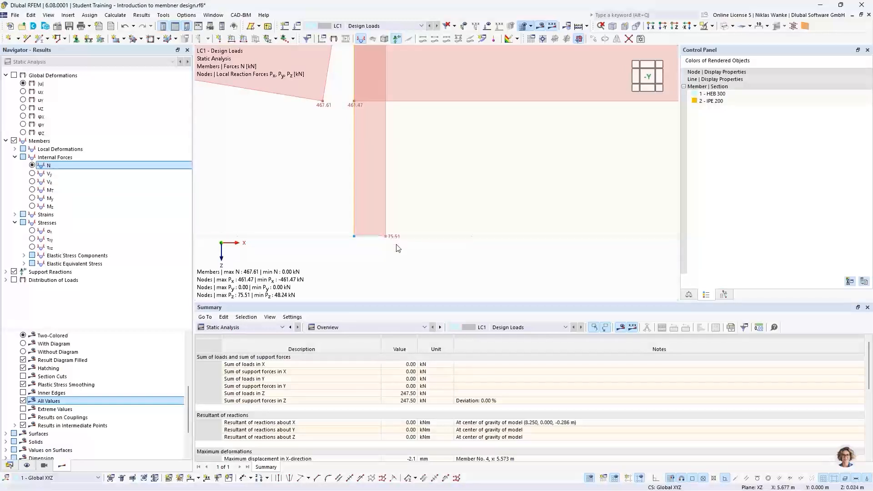
scroll(401, 187, down, 5)
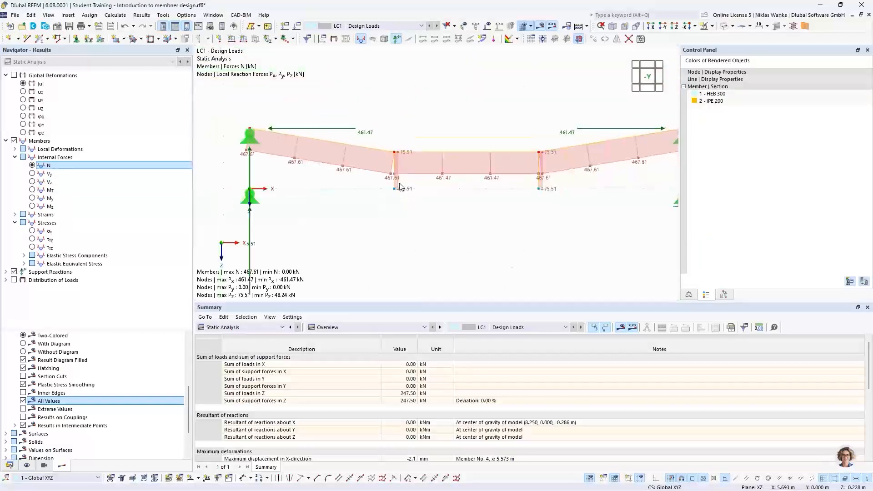
middle_drag(364, 203, 374, 187)
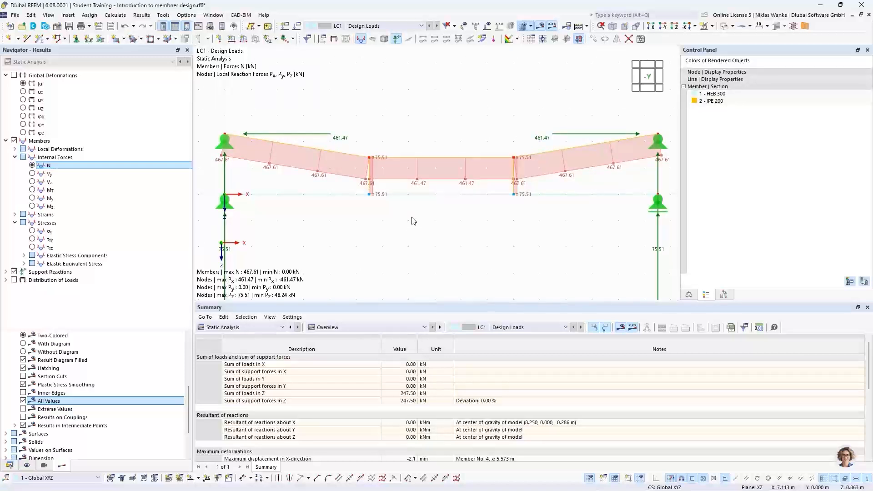
scroll(412, 218, down, 1)
mouse_move(412, 218)
middle_down()
mouse_move(408, 210)
mouse_move(416, 209)
middle_up()
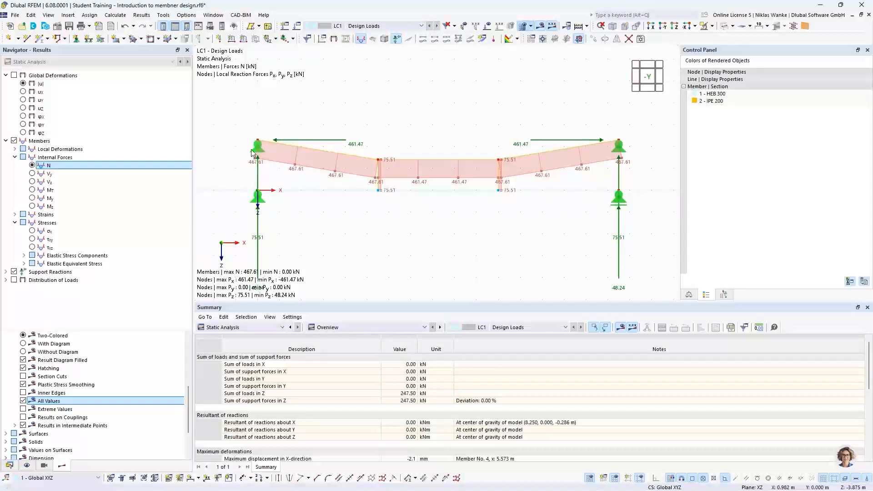
Open the result diagrams for the HEB 300 beam and compare the diagram's extent with the beam in the model
right_click(449, 193)
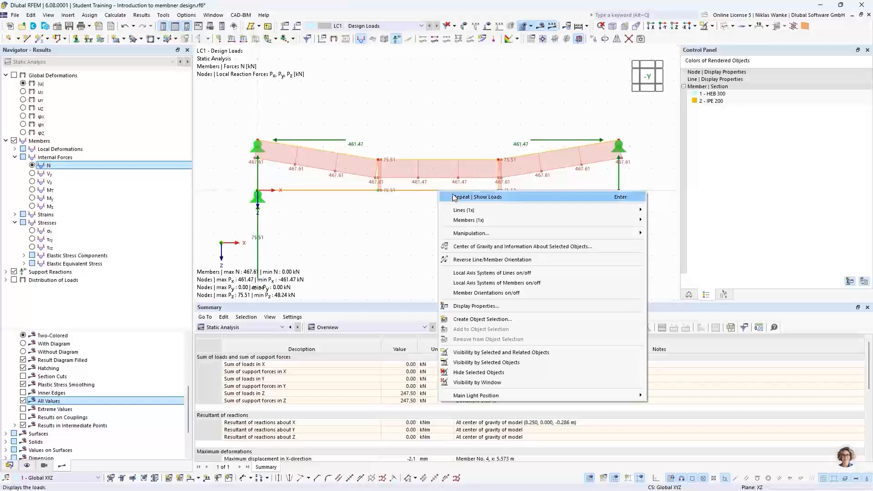
mouse_move(466, 221)
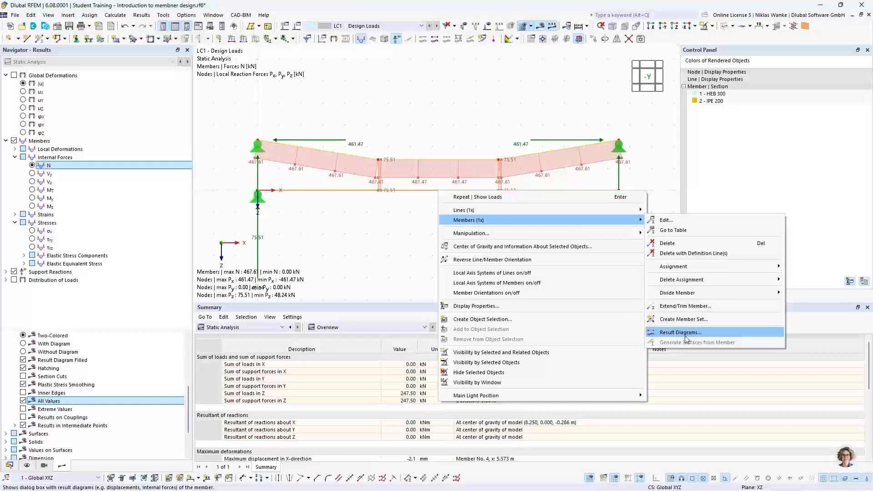
click(725, 332)
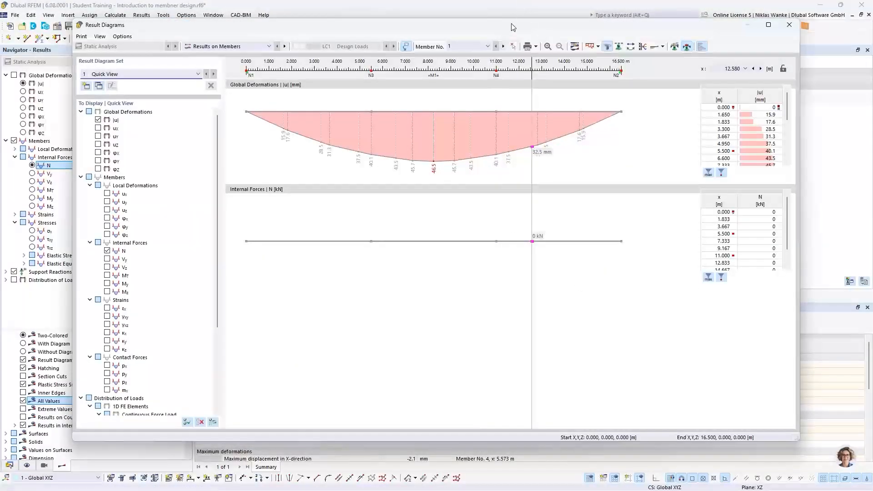
drag(509, 25, 541, 40)
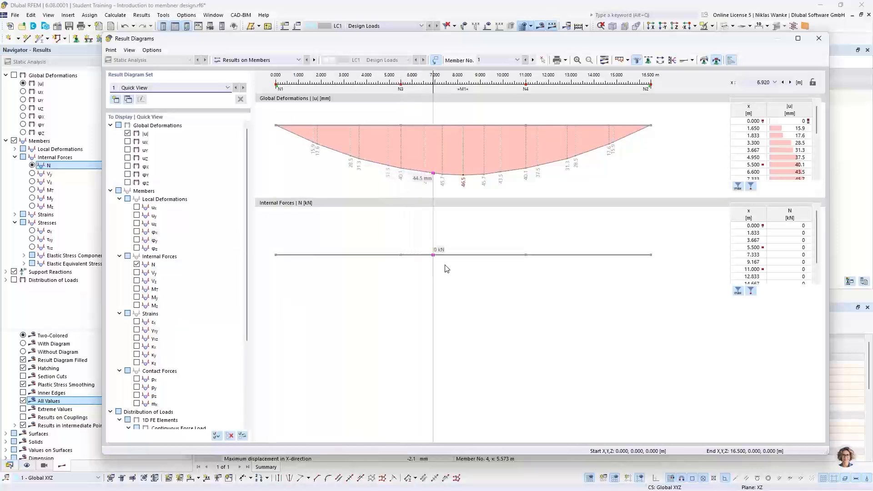
drag(609, 40, 587, 287)
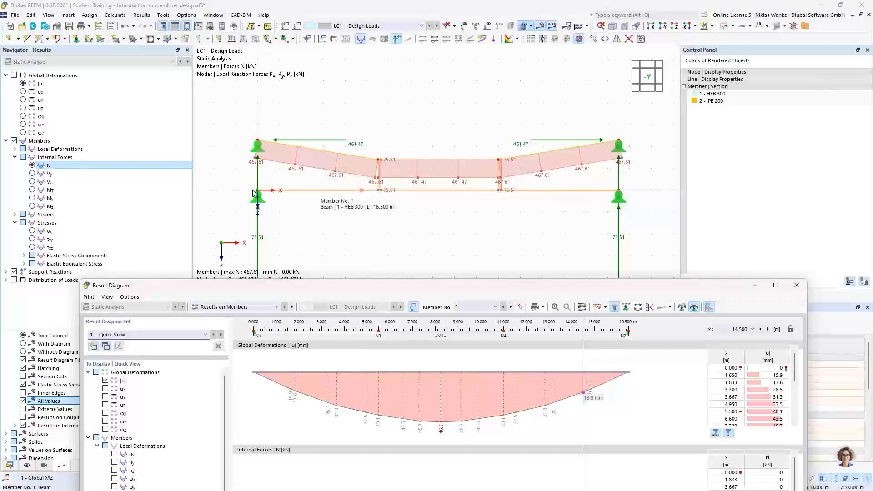
drag(531, 288, 544, 40)
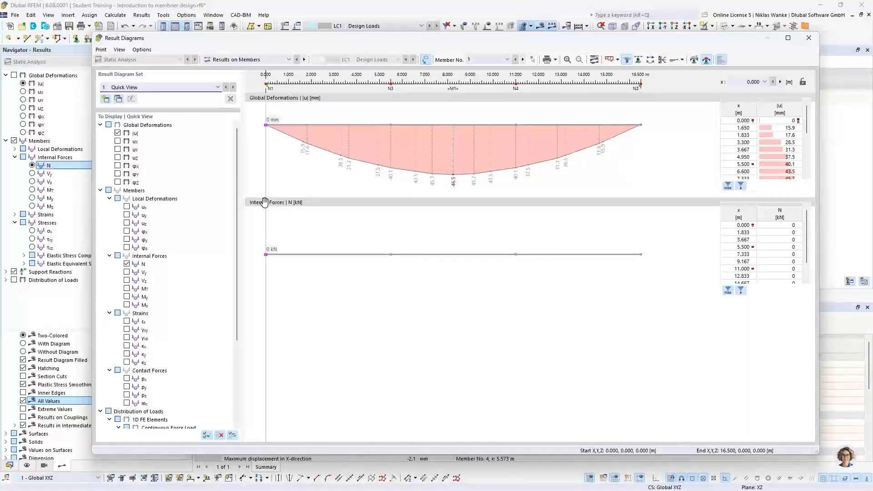
Replace the axial force N diagram with the shear force Vz and bending moment My diagrams for the beam
click(126, 265)
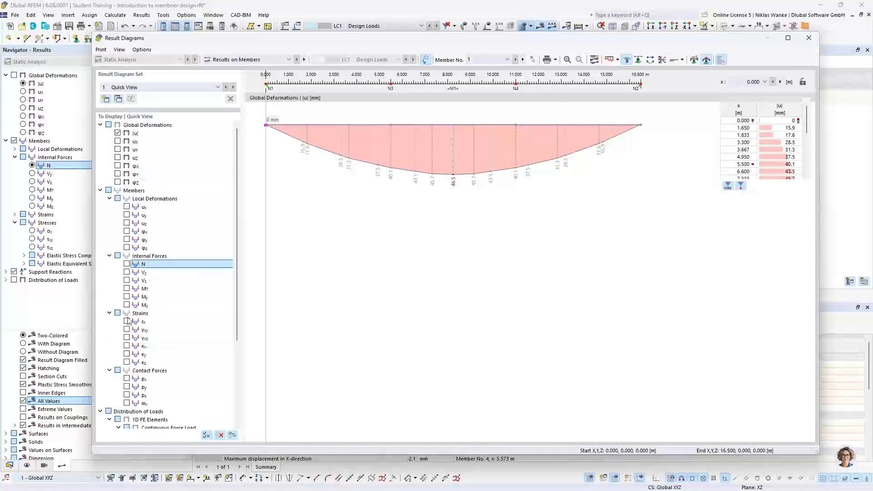
click(127, 281)
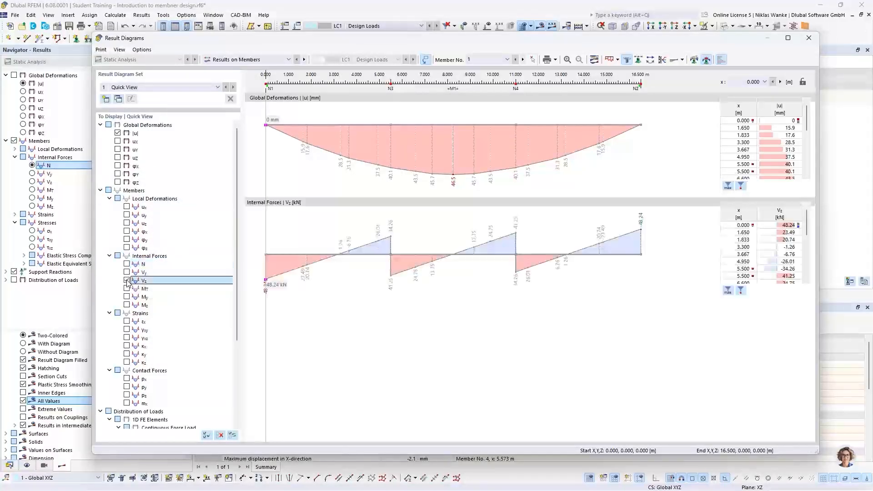
click(126, 298)
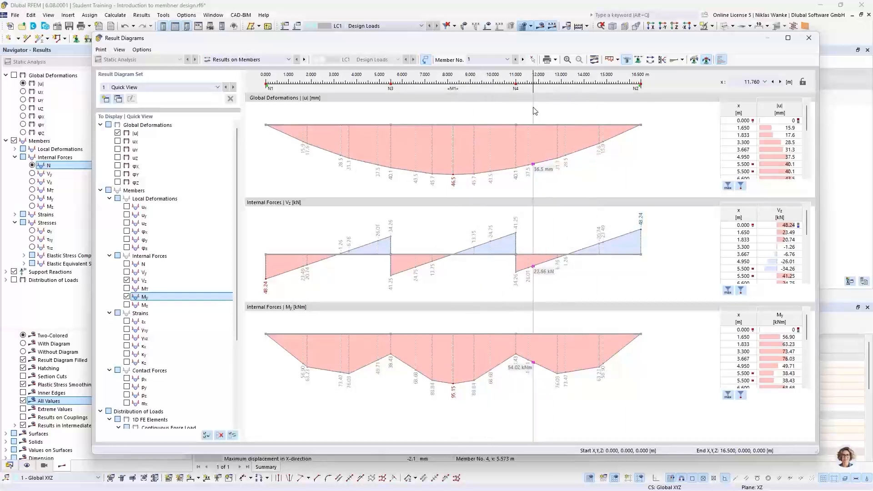
Try out a smooth range on the beam's result diagrams, shortening it to about 1.3 m in the first span, and delete it
drag(488, 39, 453, 380)
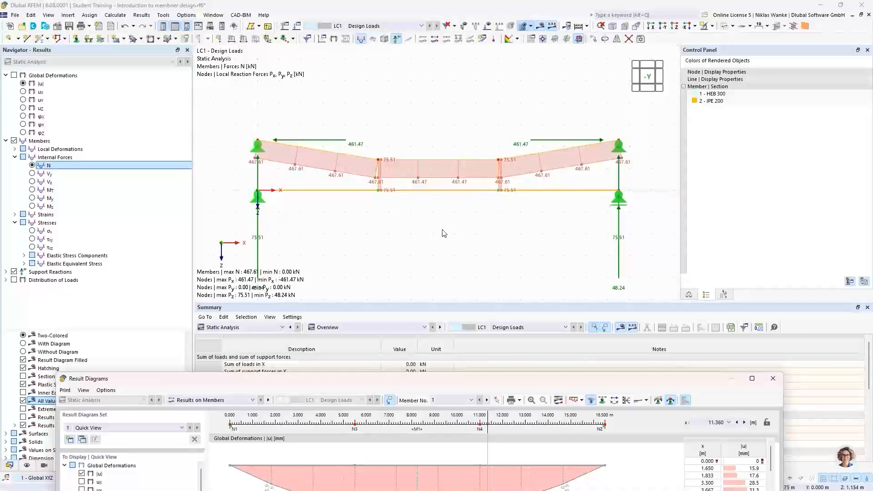
drag(464, 380, 487, 37)
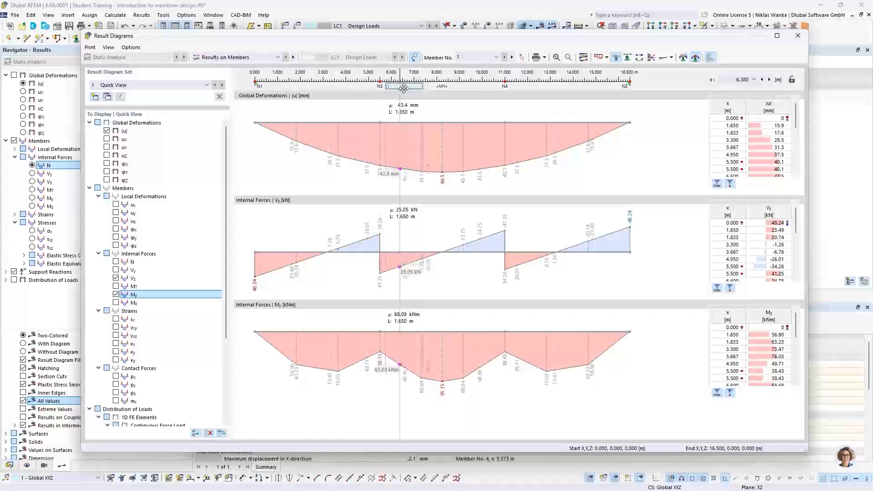
right_click(406, 86)
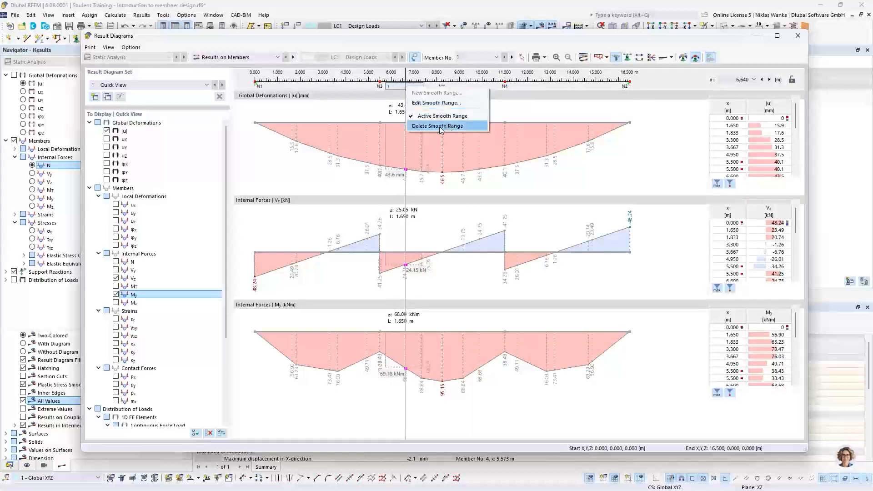
click(500, 94)
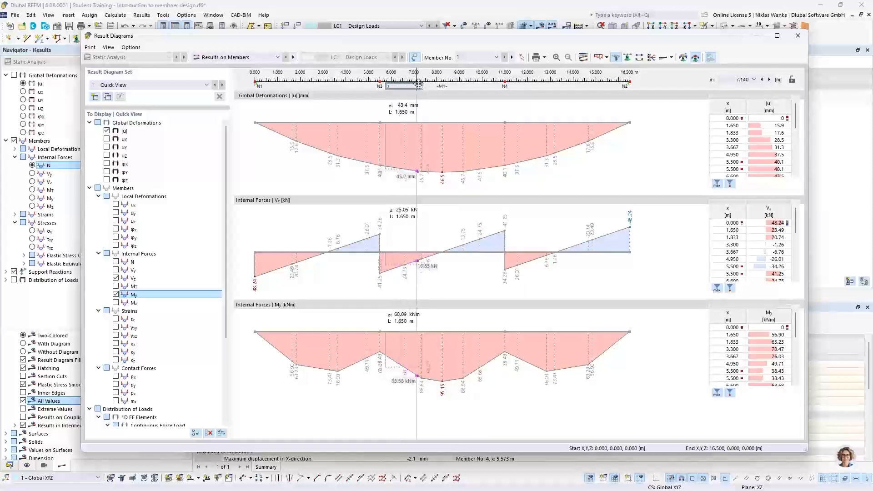
drag(422, 86, 347, 87)
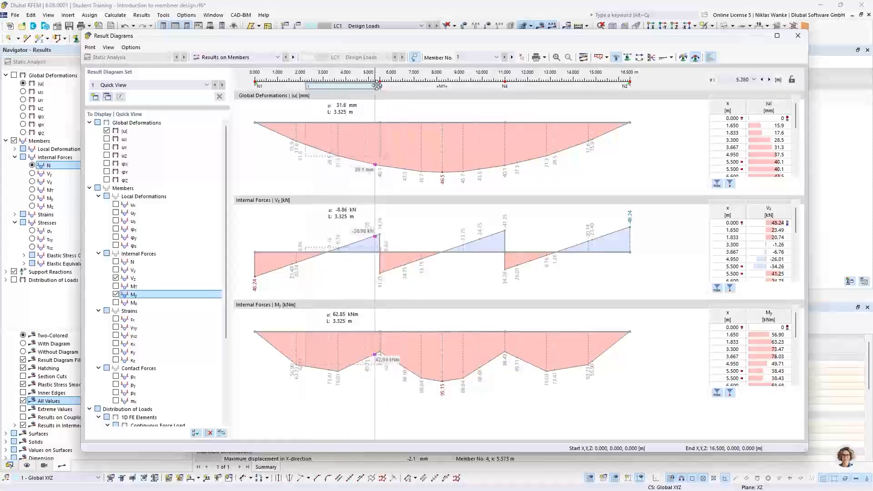
drag(381, 85, 335, 85)
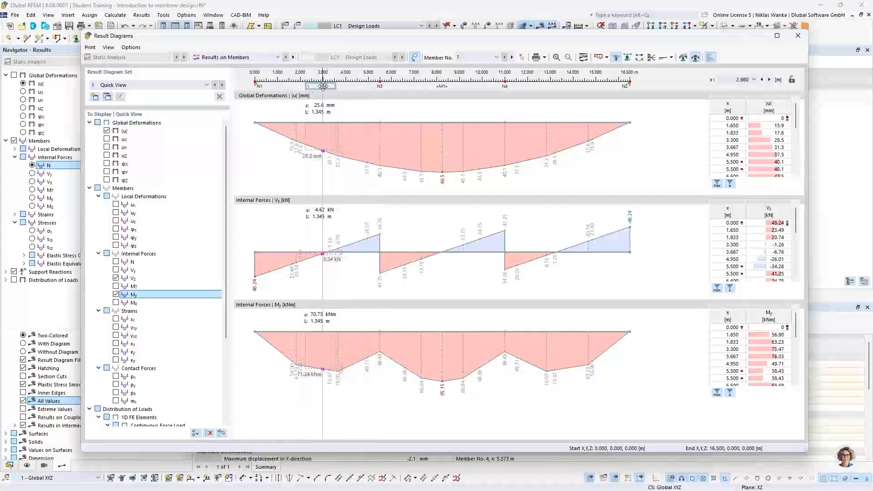
right_click(323, 86)
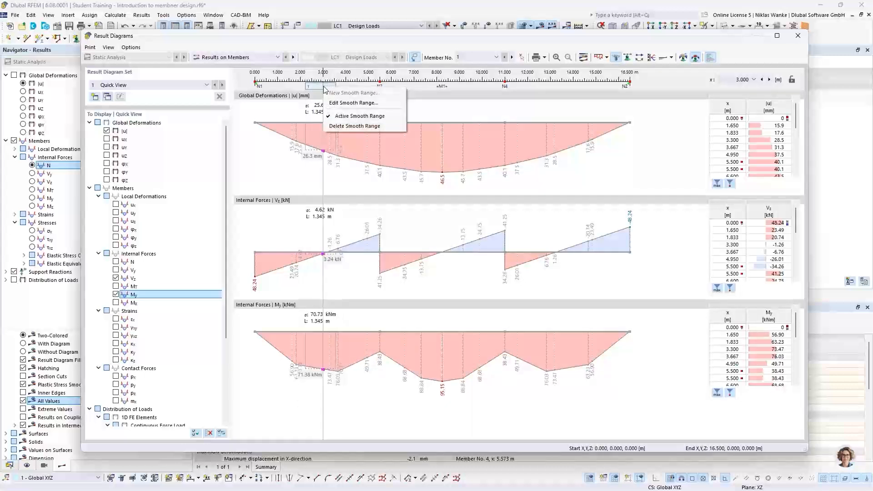
click(344, 126)
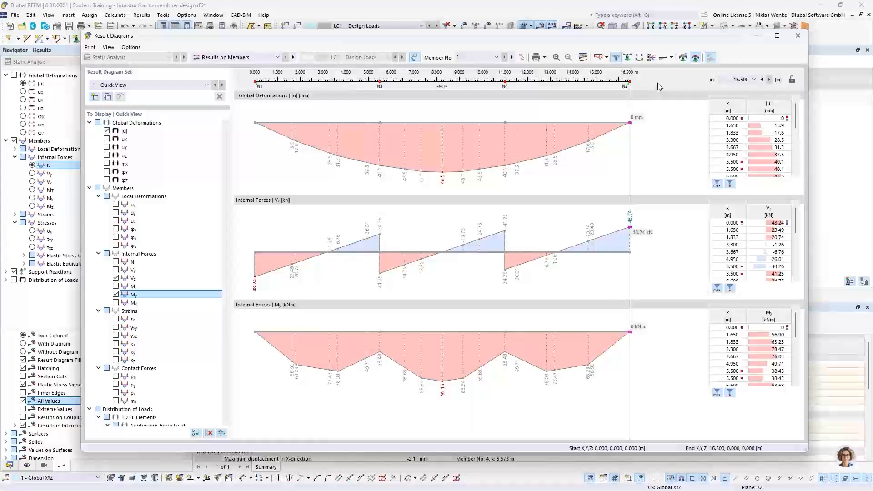
Look through the graphics print options for the beam's result diagrams and close the diagram window to return to the model
click(548, 59)
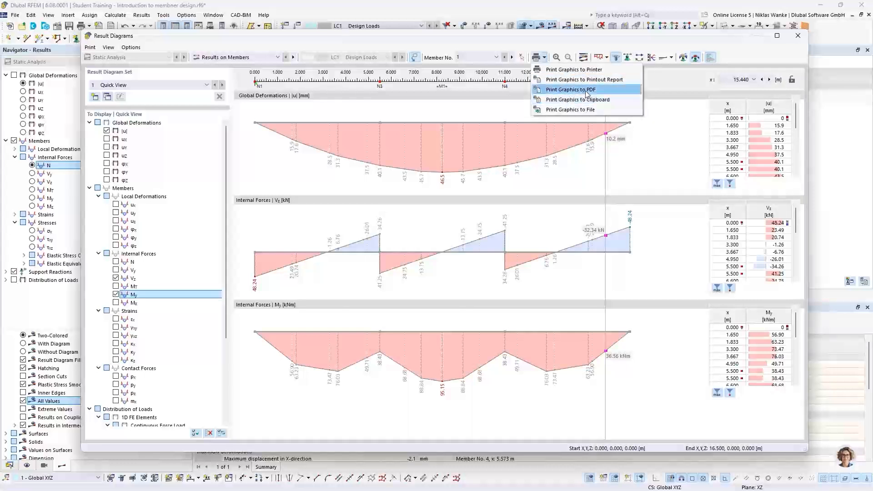
click(650, 38)
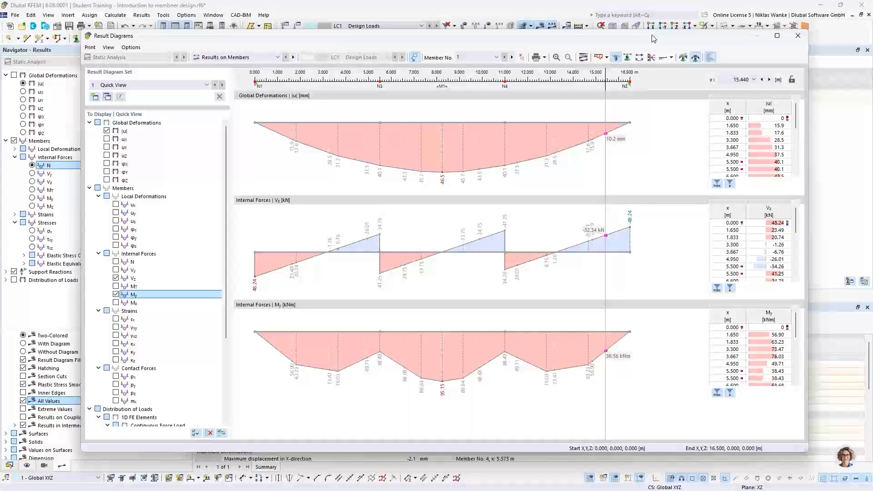
drag(654, 38, 659, 39)
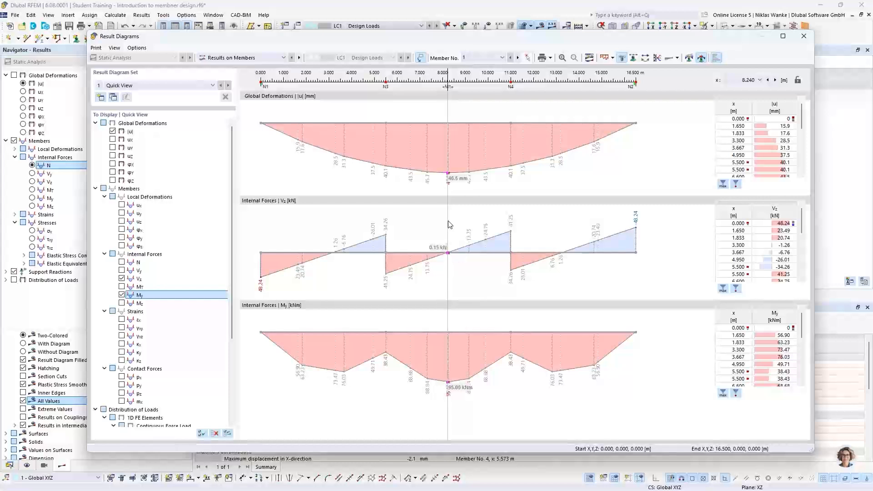
click(804, 36)
scroll(474, 232, down, 2)
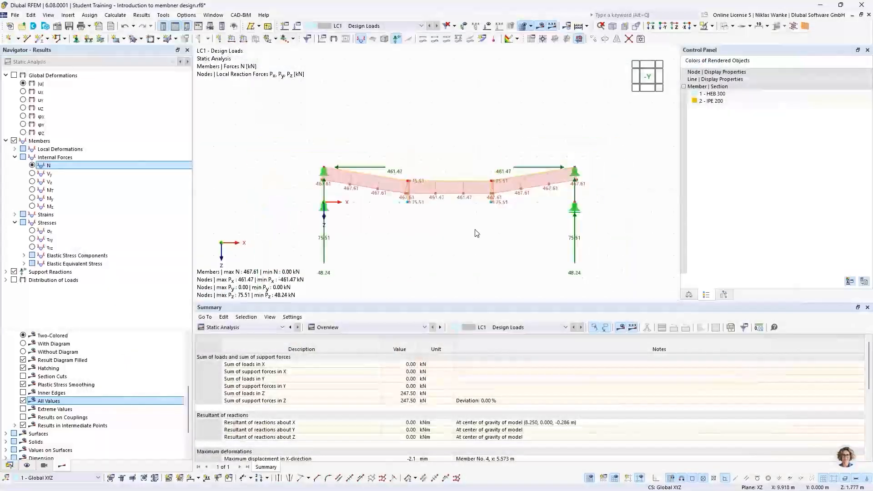
middle_drag(477, 218, 473, 223)
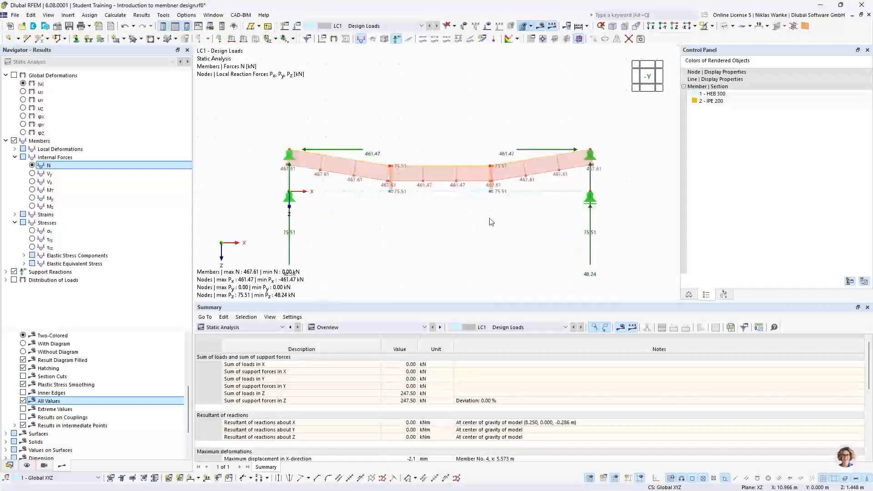
middle_drag(489, 220, 504, 217)
middle_drag(500, 207, 501, 226)
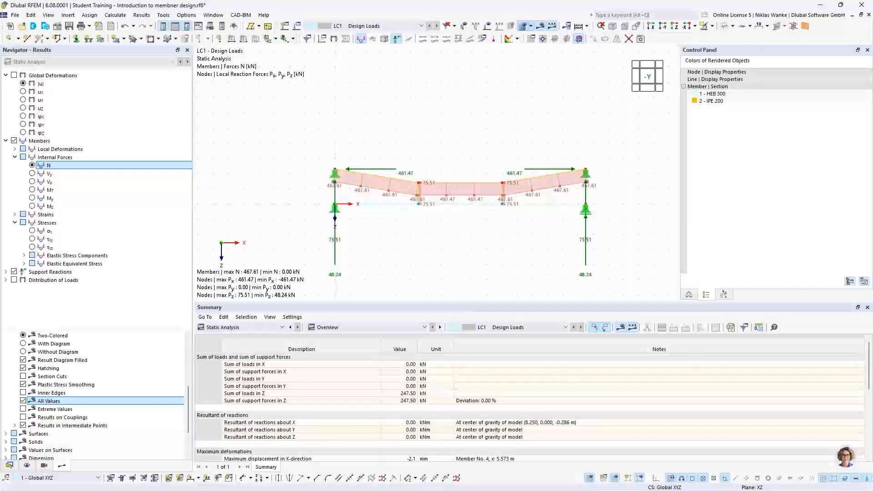
Switch to the PowerPoint presentation and advance to the generated truss structure exercise
key(alt+Tab)
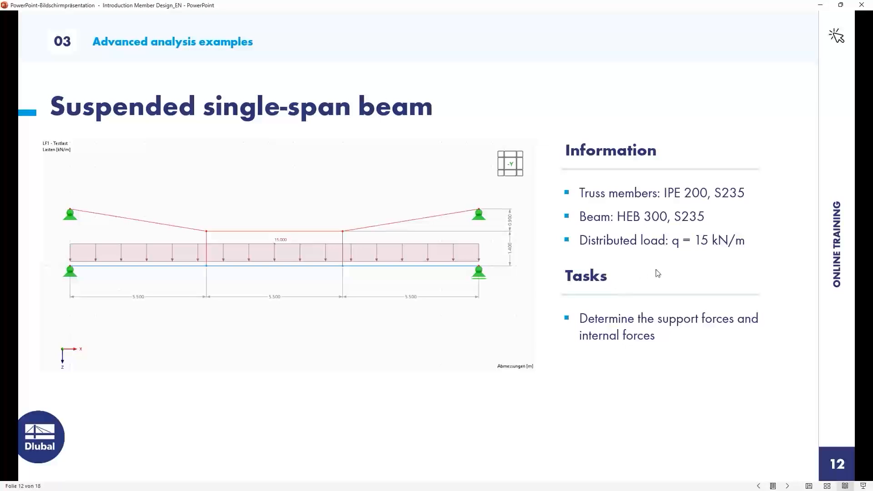
click(703, 274)
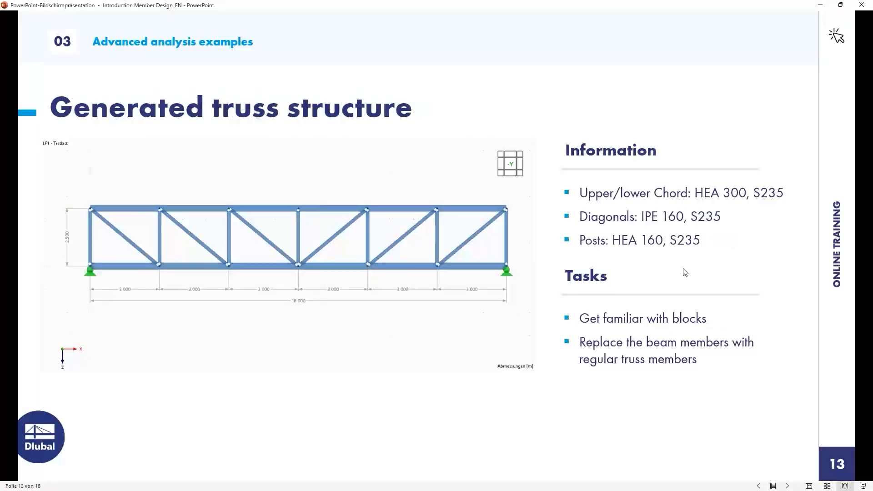
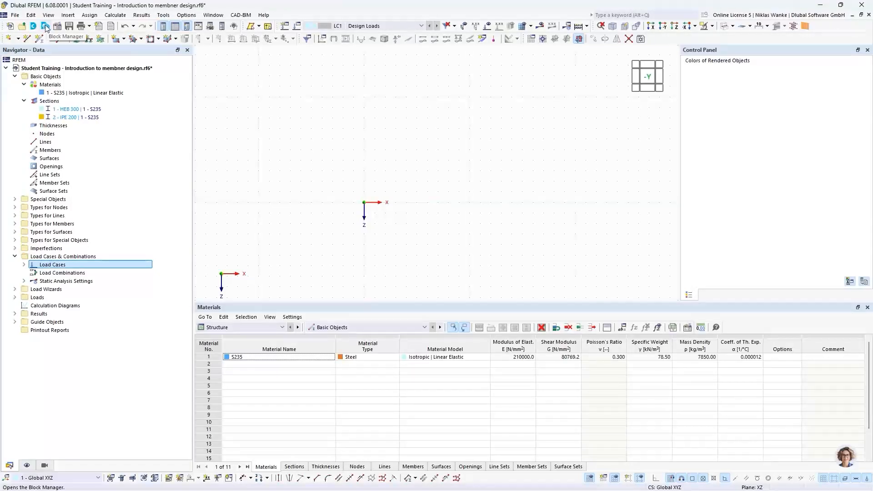
Open the Block Manager in RFEM and preview the arch bridge block BRG001-a among the Steel / Aluminum bridges
click(45, 27)
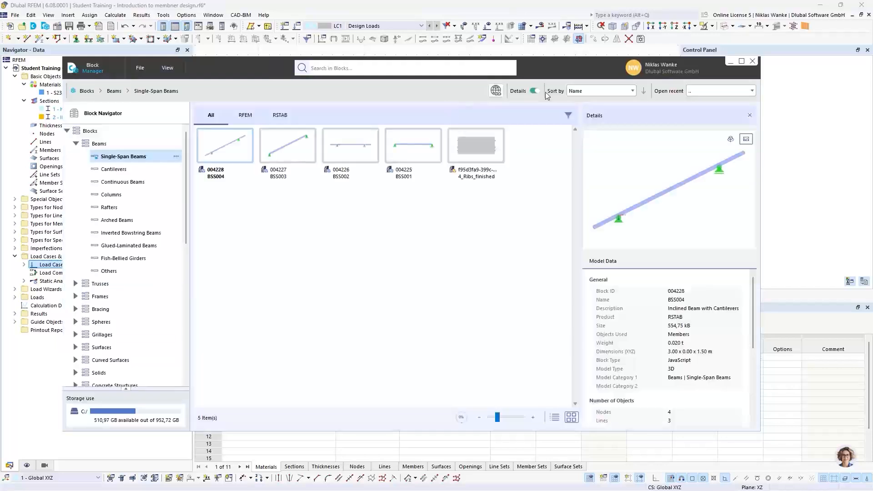
drag(548, 67, 593, 57)
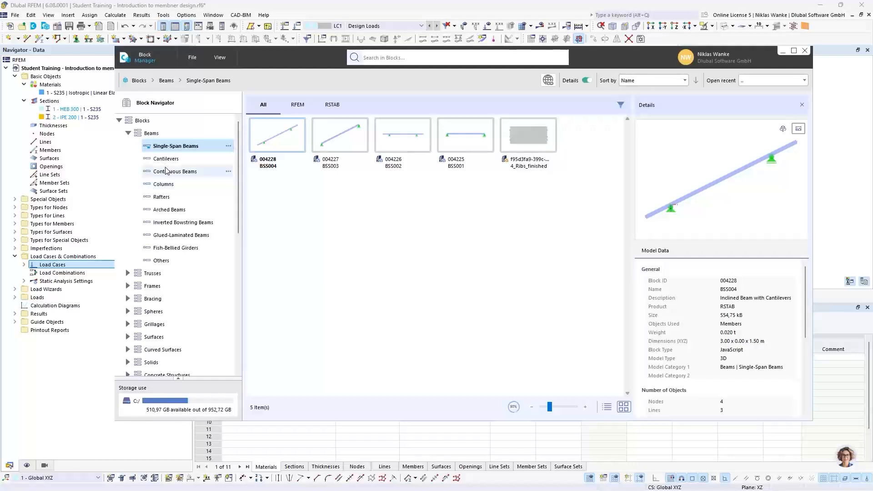
click(129, 134)
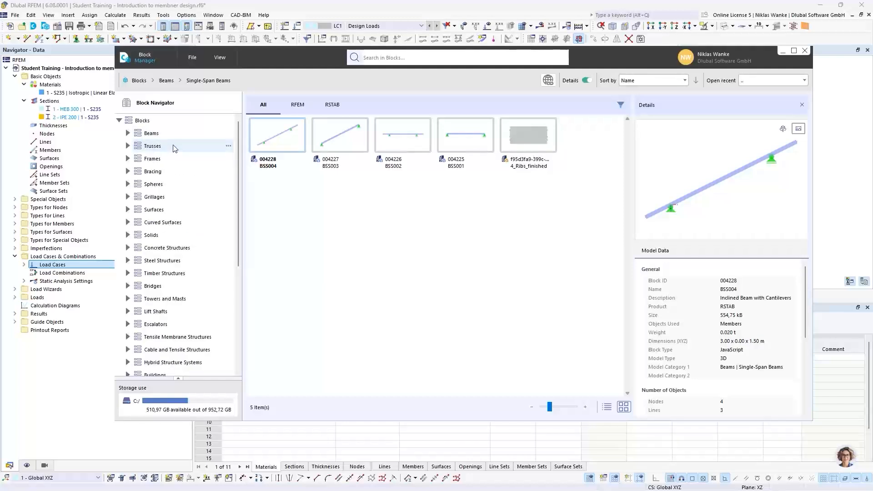
click(128, 286)
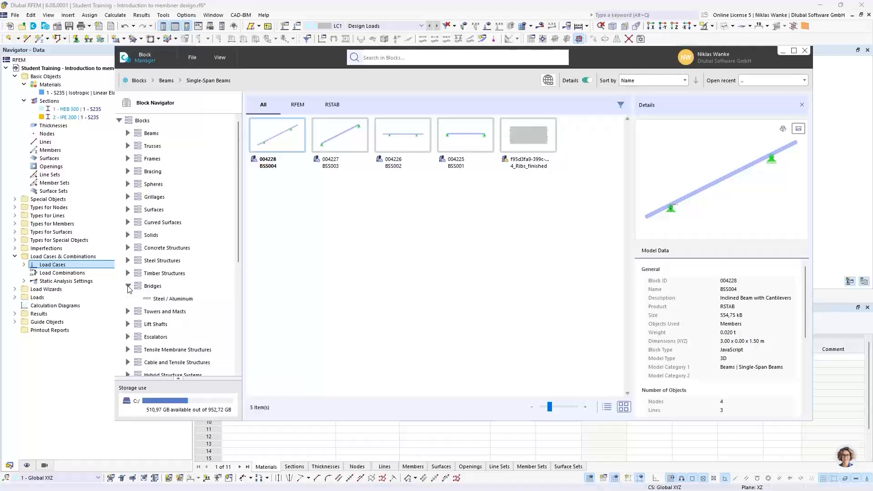
click(176, 300)
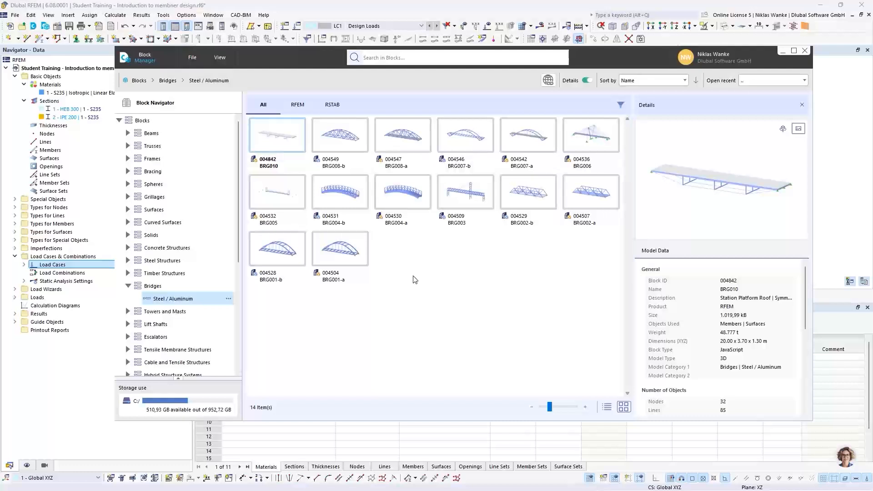
click(345, 253)
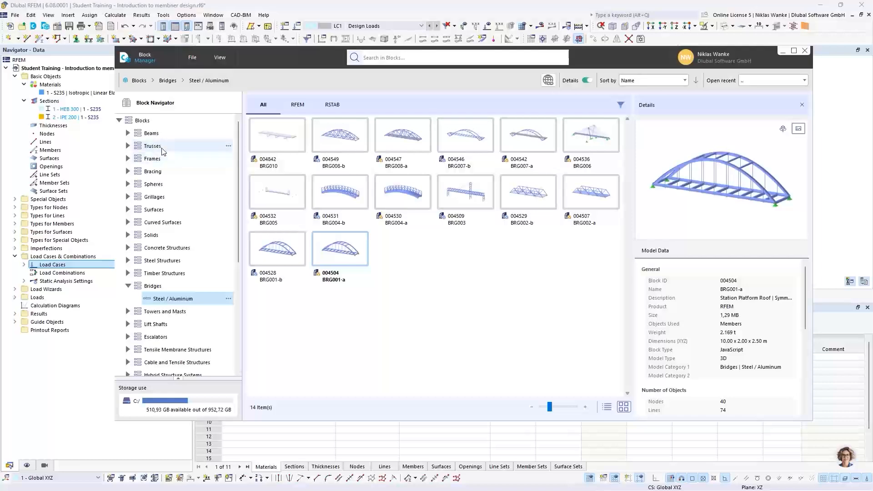
Choose the flat truss block FT001-a from the 2D trusses for insertion into the model
click(127, 146)
click(179, 150)
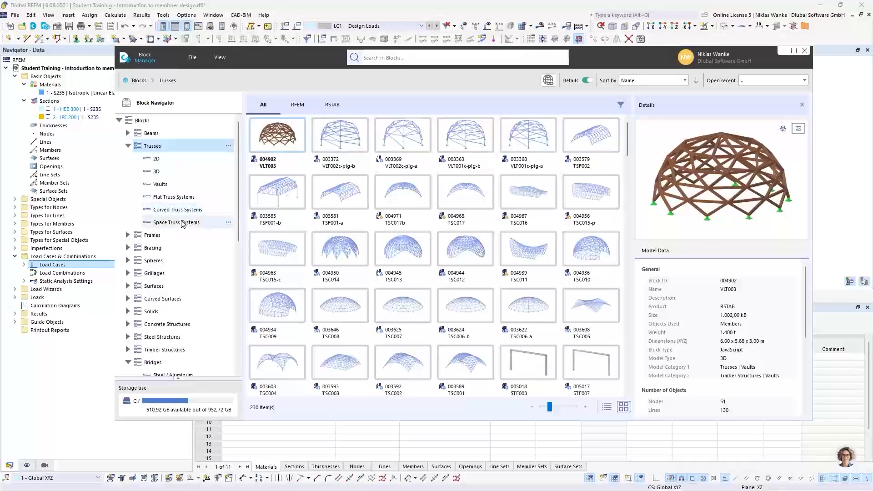
click(180, 161)
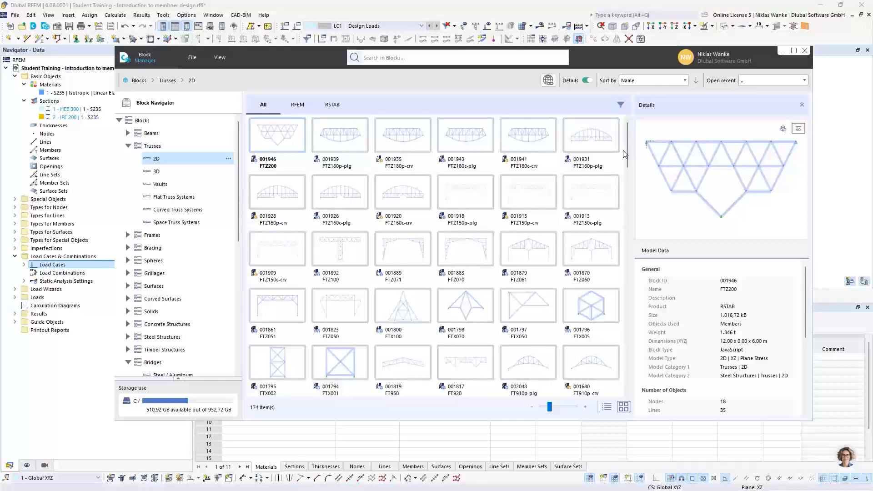
drag(626, 141, 626, 370)
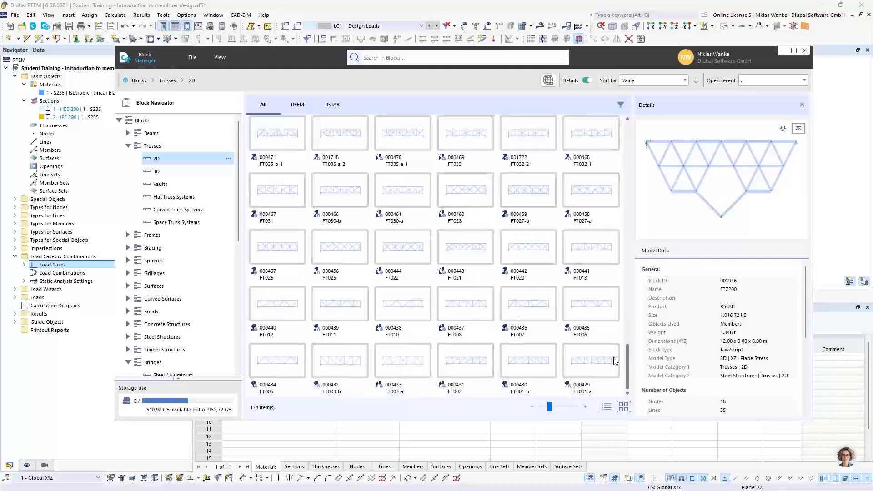
click(589, 364)
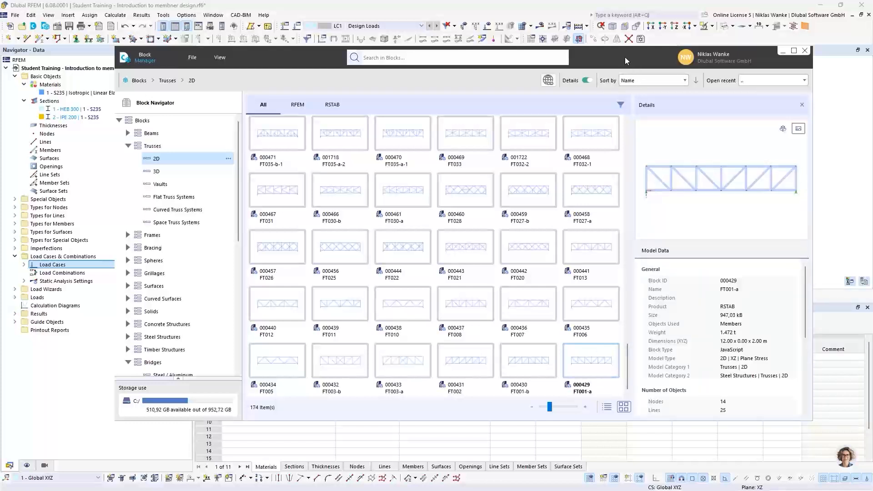
drag(625, 56, 654, 44)
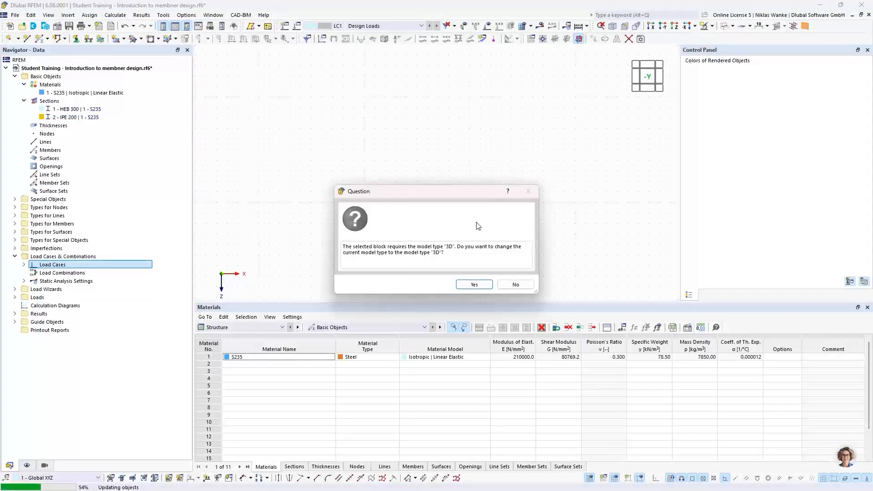
Accept changing the model type to 3D for the selected block and review its insertion settings
mouse_move(407, 191)
mouse_down()
mouse_move(417, 183)
mouse_move(420, 199)
mouse_up()
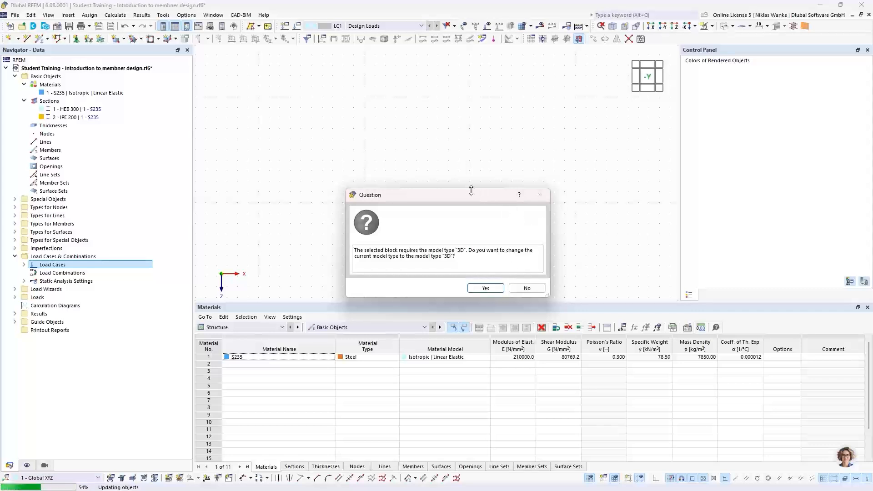
mouse_move(455, 193)
mouse_down()
mouse_move(463, 190)
mouse_move(471, 205)
mouse_move(470, 192)
mouse_move(470, 200)
mouse_move(458, 196)
mouse_up()
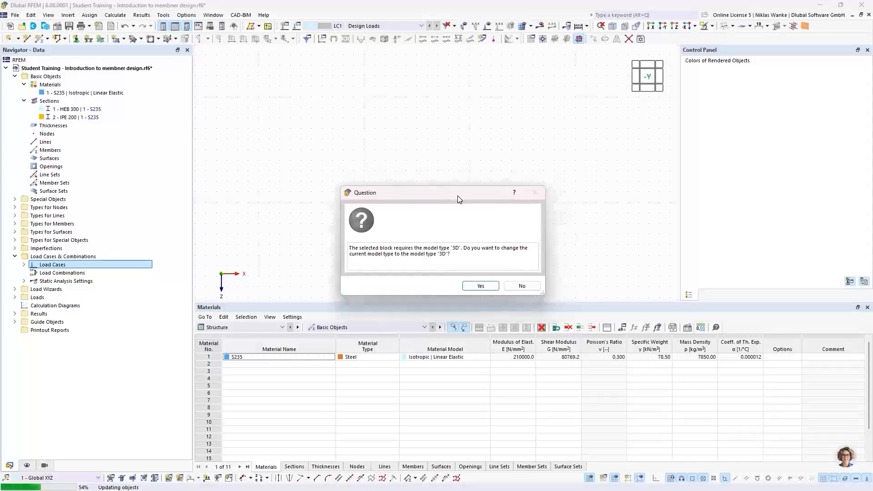
click(473, 285)
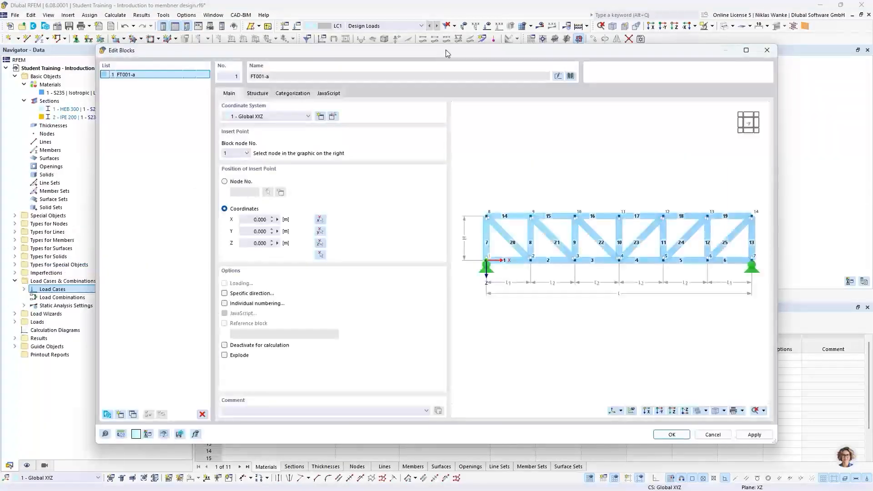
mouse_move(446, 53)
mouse_down()
mouse_move(496, 40)
mouse_move(523, 45)
mouse_move(497, 47)
mouse_move(441, 75)
mouse_move(443, 64)
mouse_up()
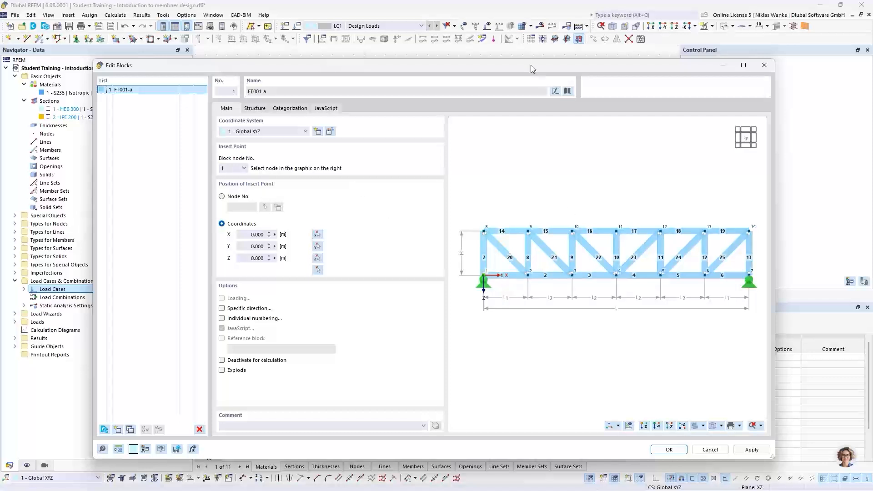
drag(516, 68, 522, 269)
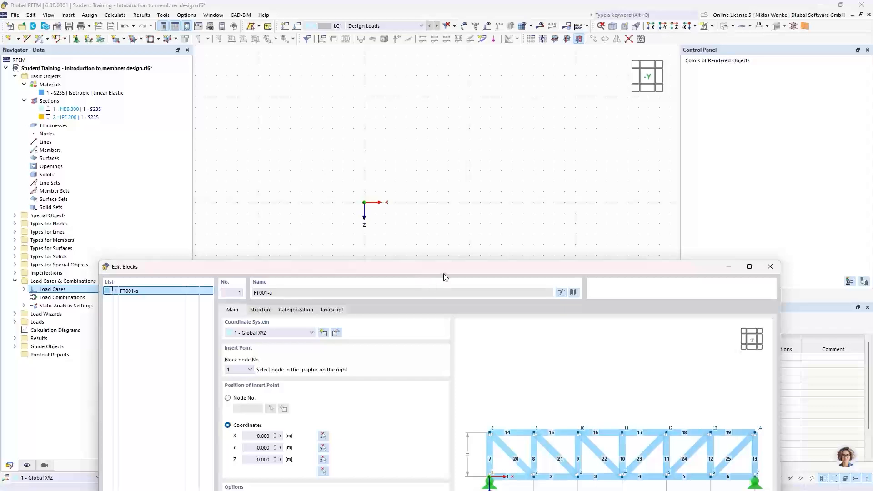
drag(445, 277, 455, 74)
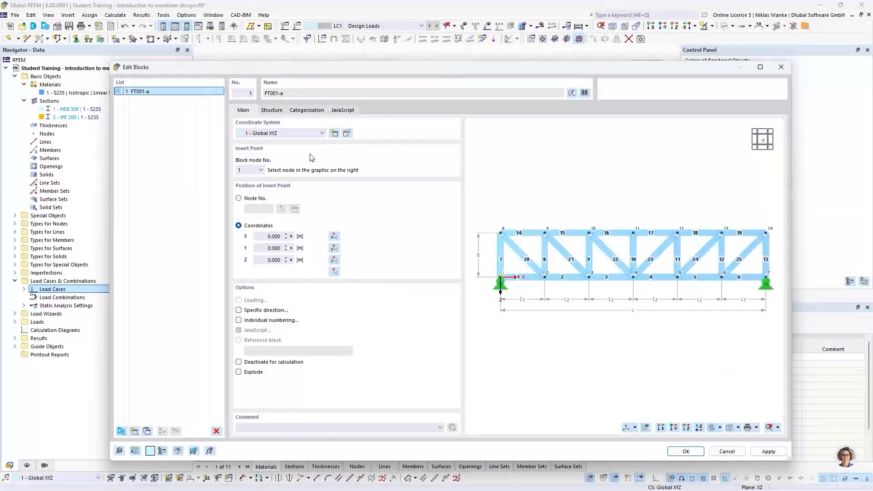
Set the length of the truss block's outer bays L1 to 3 m
click(272, 110)
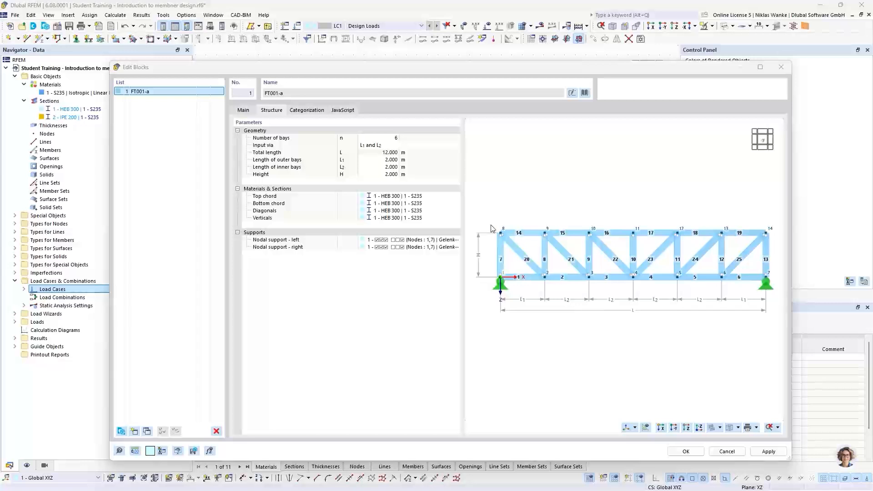
click(374, 160)
text(3)
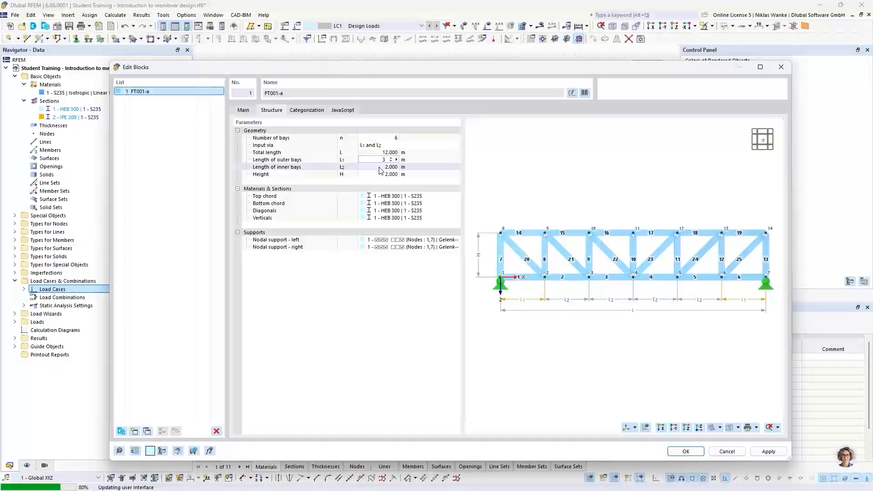
Set the lengths of the truss's outer and inner bays to 3 m each
click(379, 168)
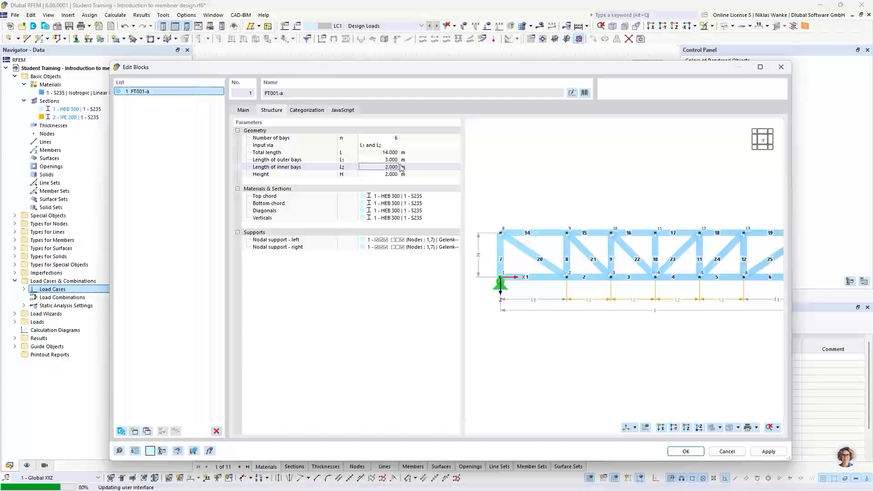
click(375, 160)
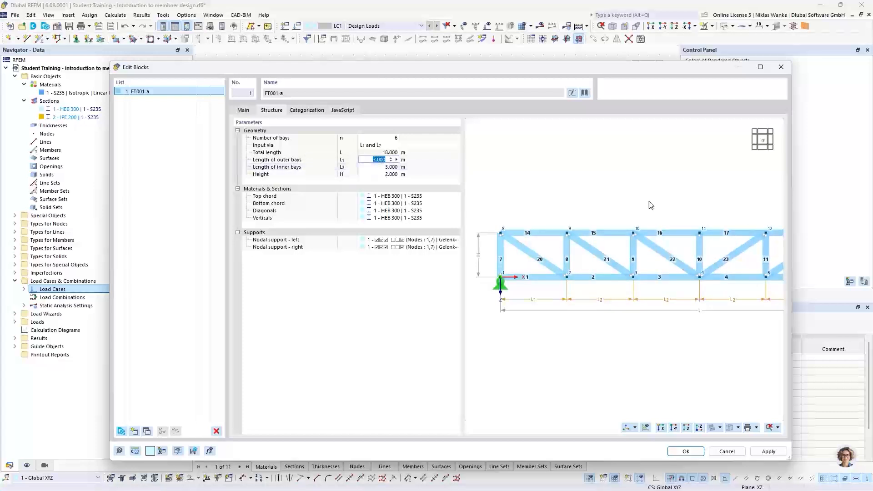
scroll(501, 267, down, 3)
middle_drag(539, 269, 544, 269)
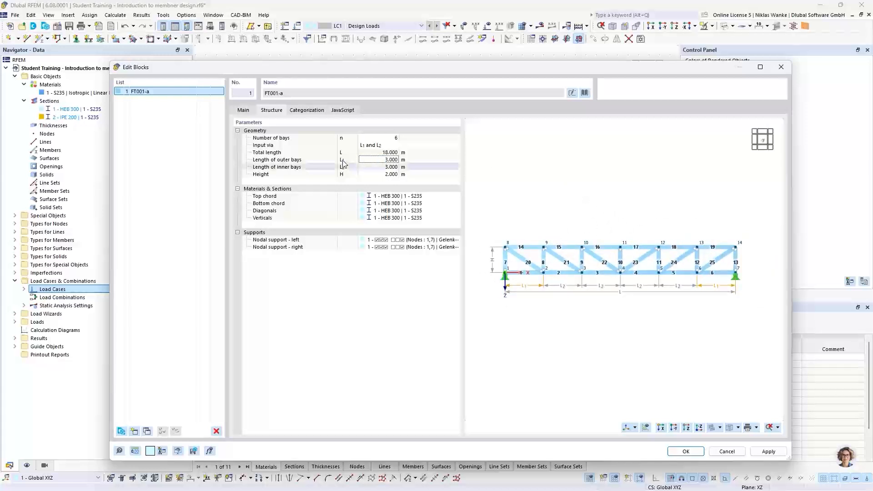
Set the truss height to 2.5 m
click(374, 174)
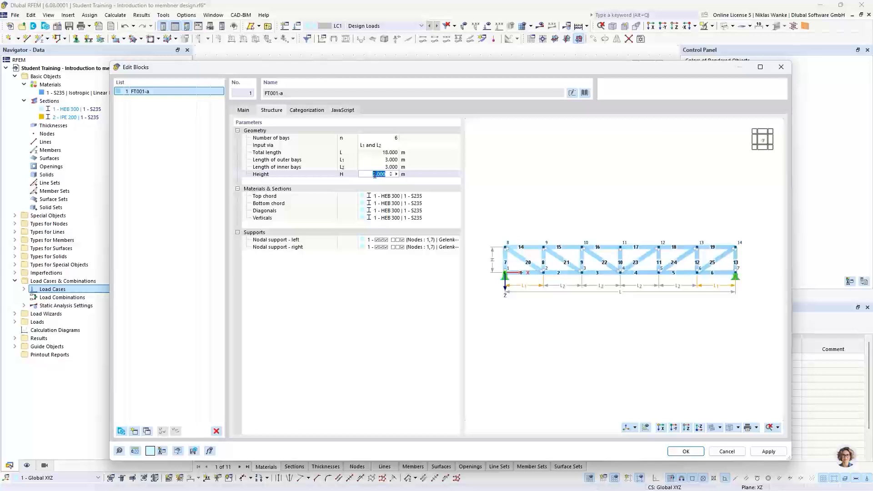
text(2,5)
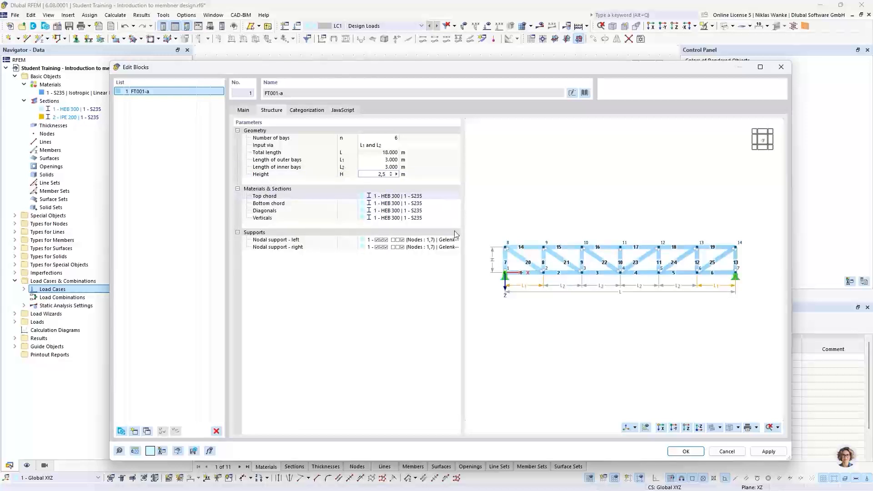
key(Return)
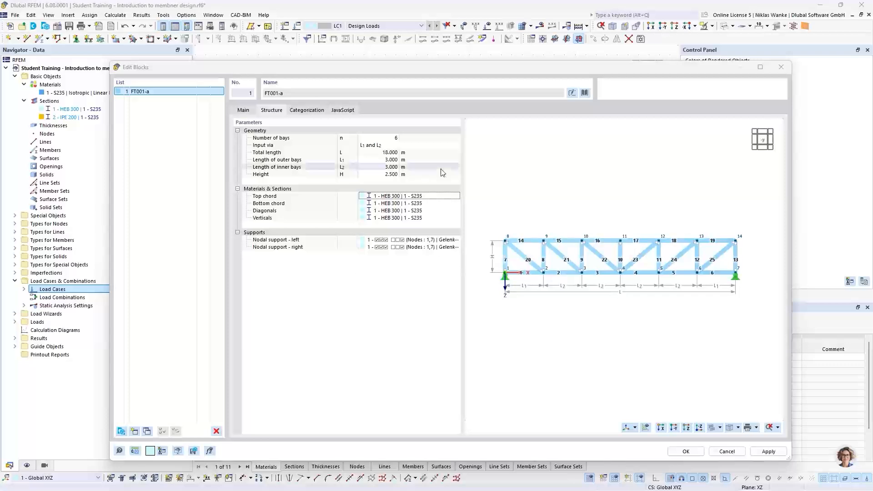
Create a new HEA 300 section (DIN 1025-3:1994-03, Ferona) in S235 and assign it to the top chord
click(418, 196)
click(443, 196)
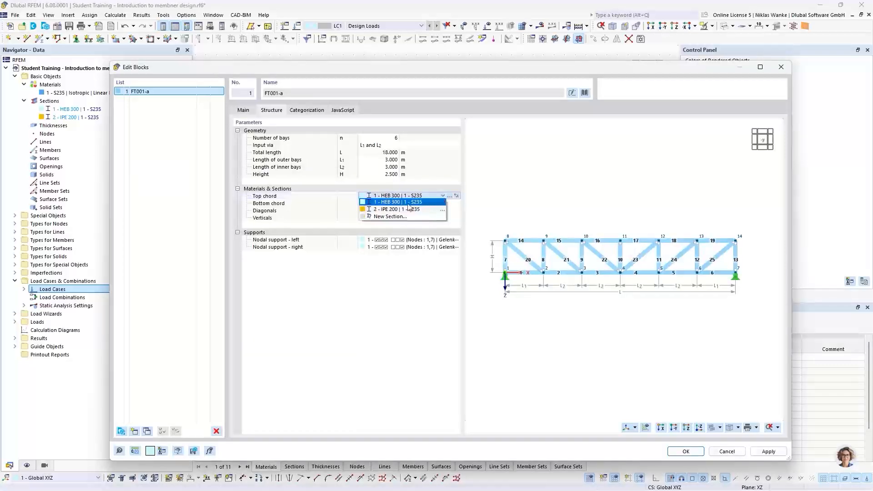
click(394, 217)
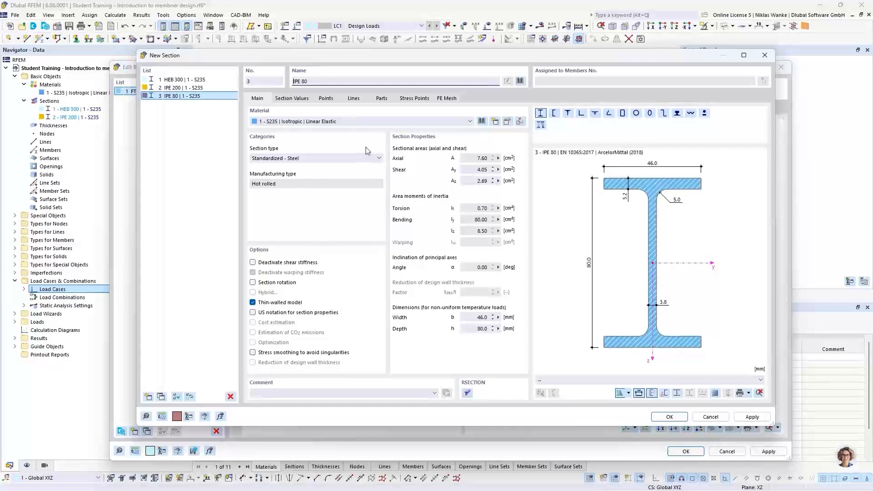
key(BackSpace)
key(BackSpace)
key(BackSpace)
key(BackSpace)
key(BackSpace)
key(BackSpace)
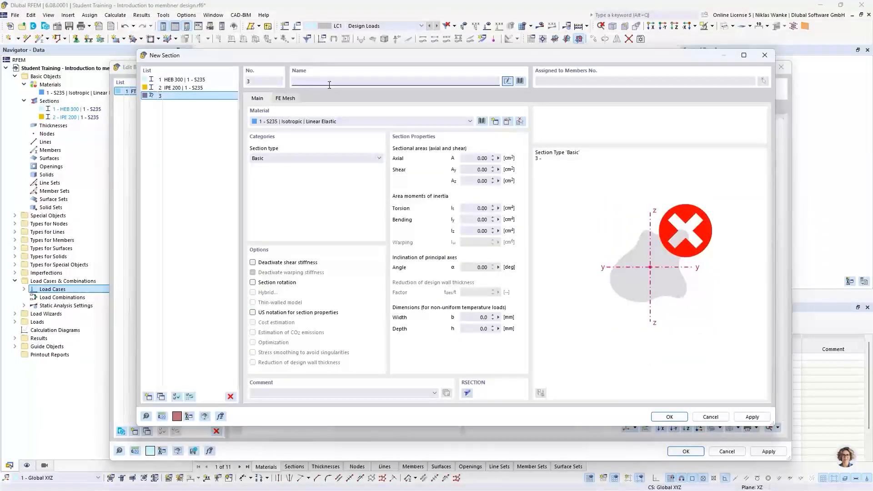
text(HEA)
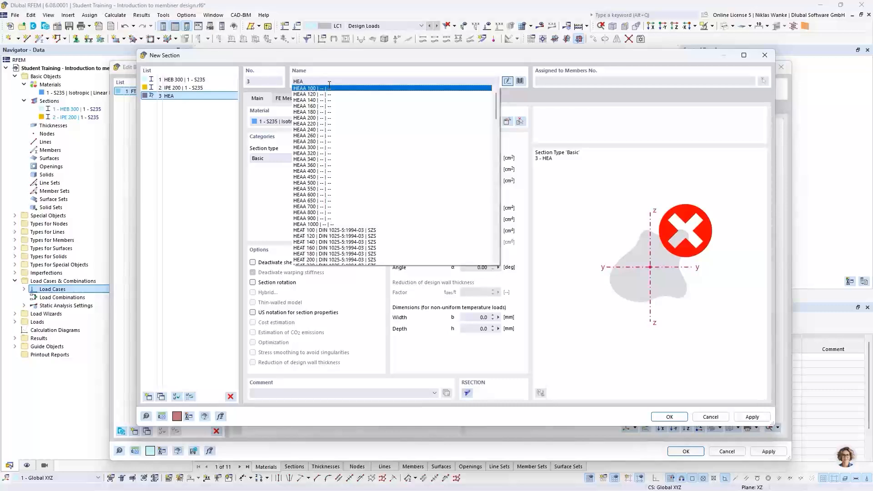
text( 300)
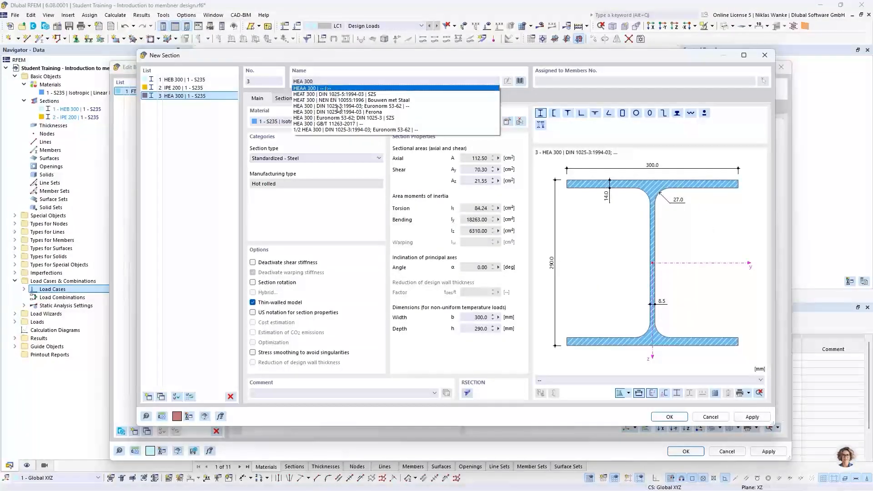
click(333, 112)
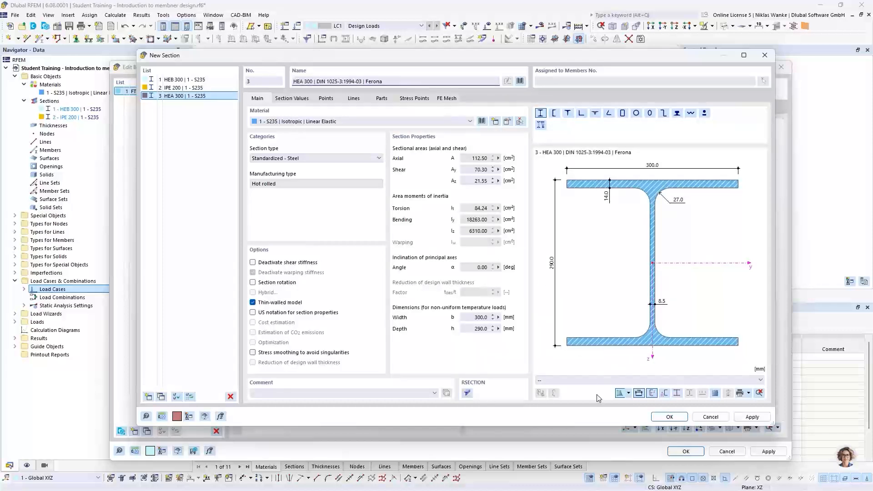
click(670, 417)
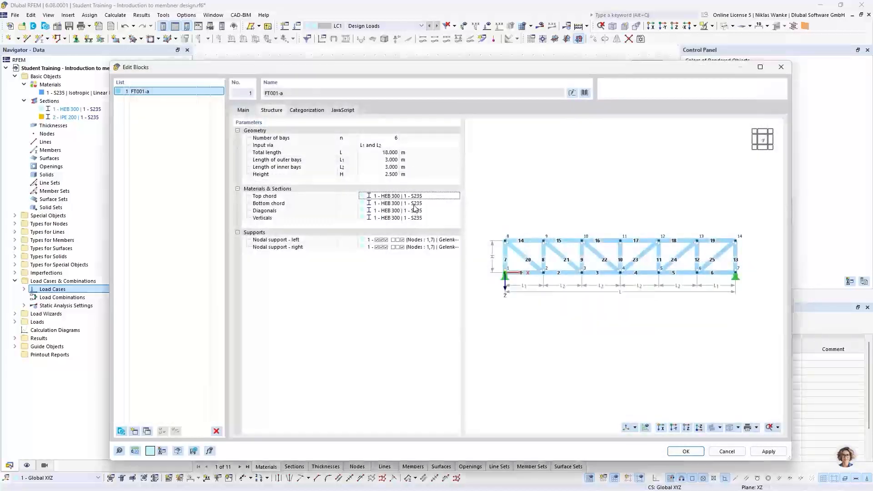
Assign the existing HEA 300 section to the bottom chord
click(387, 204)
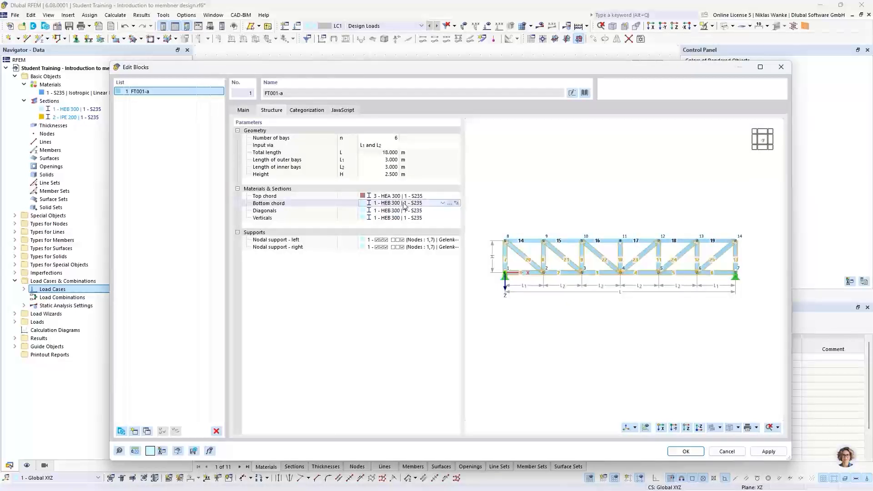
click(404, 204)
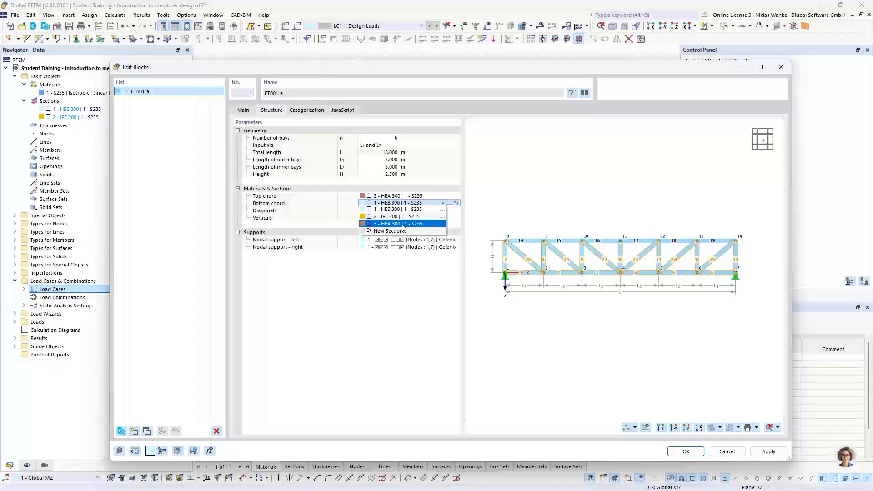
click(402, 223)
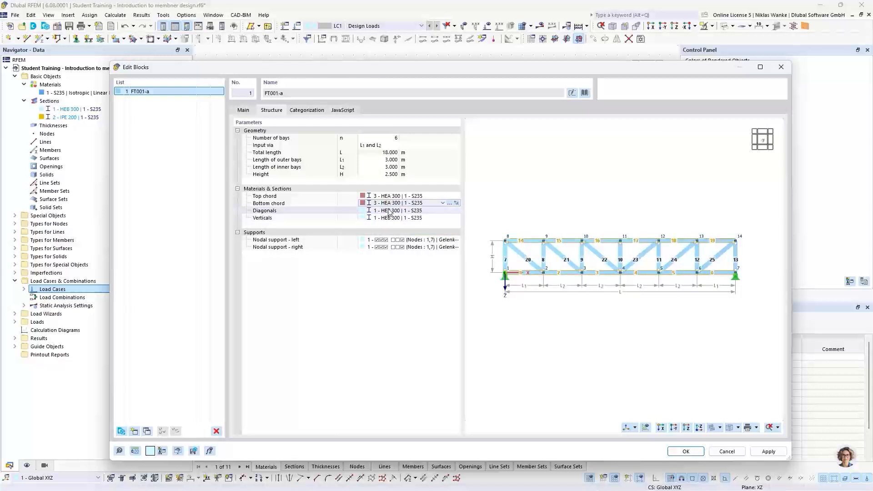
Create a new IPE 160 section (British Steel) in S235 and assign it to the diagonals
click(416, 211)
click(443, 211)
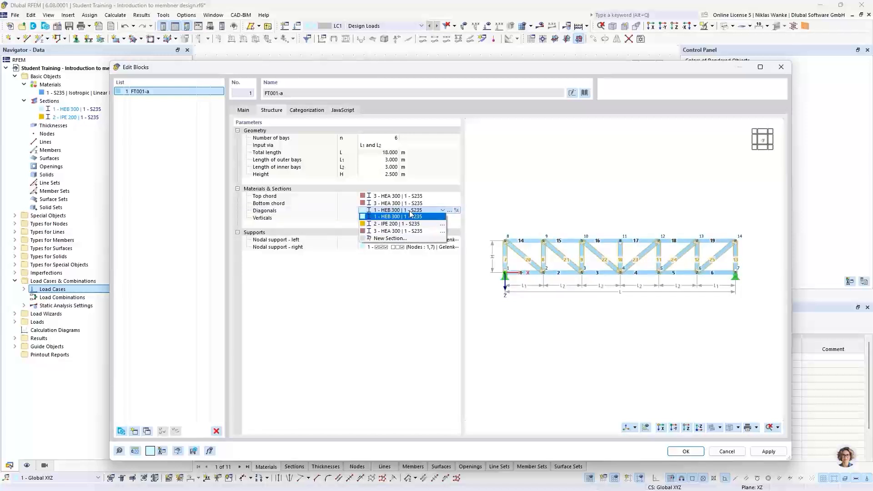
click(389, 239)
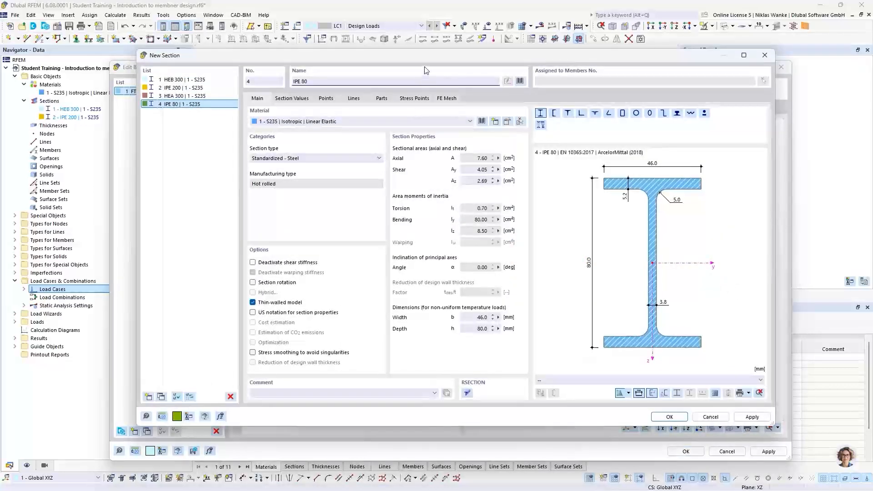
click(321, 80)
key(BackSpace)
key(BackSpace)
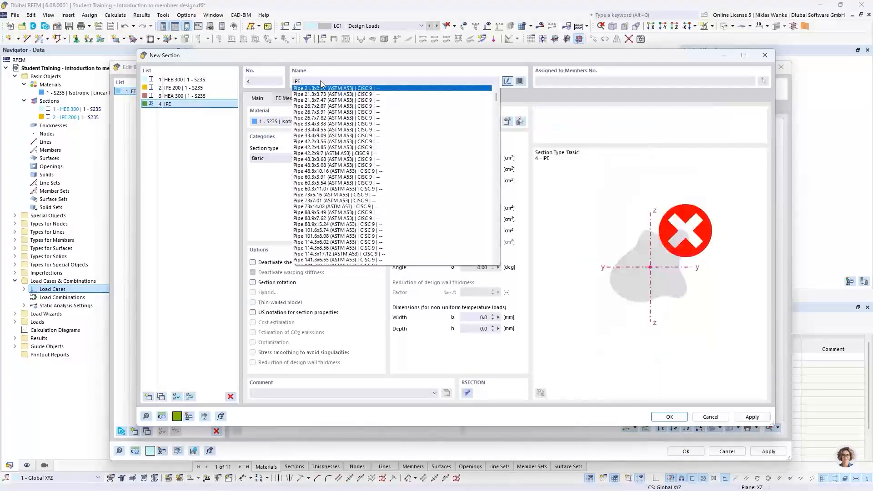
text(160)
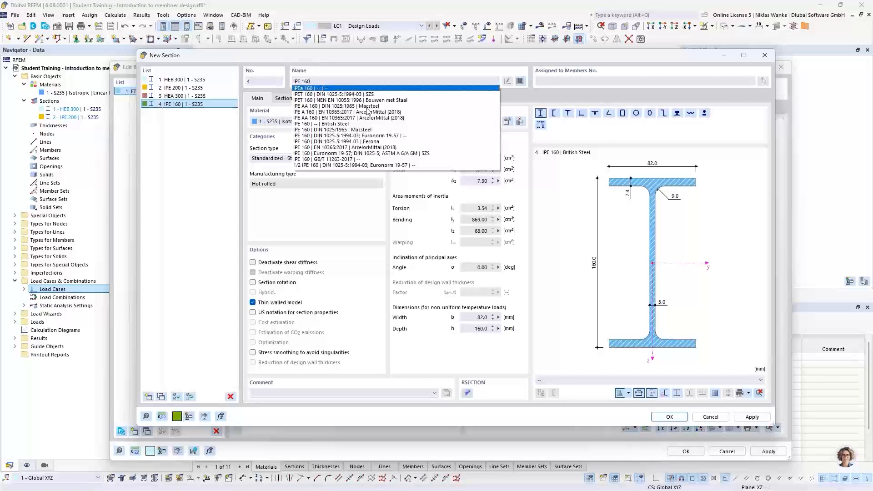
click(365, 137)
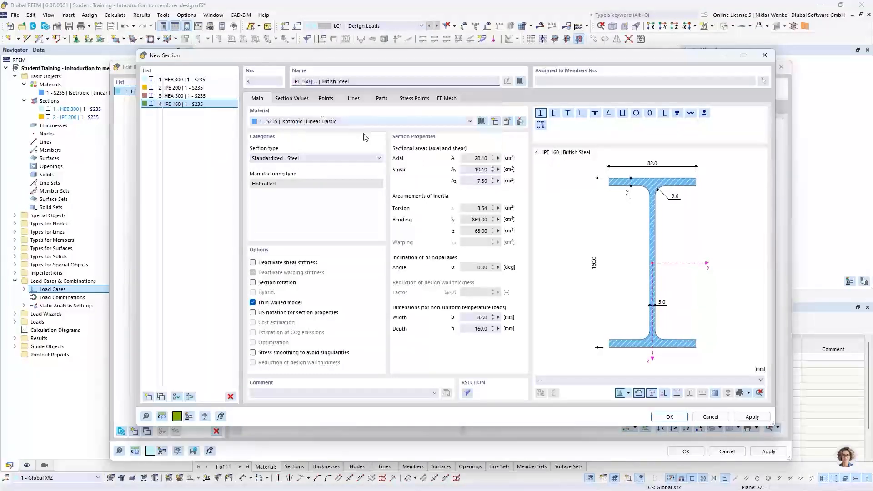
click(669, 417)
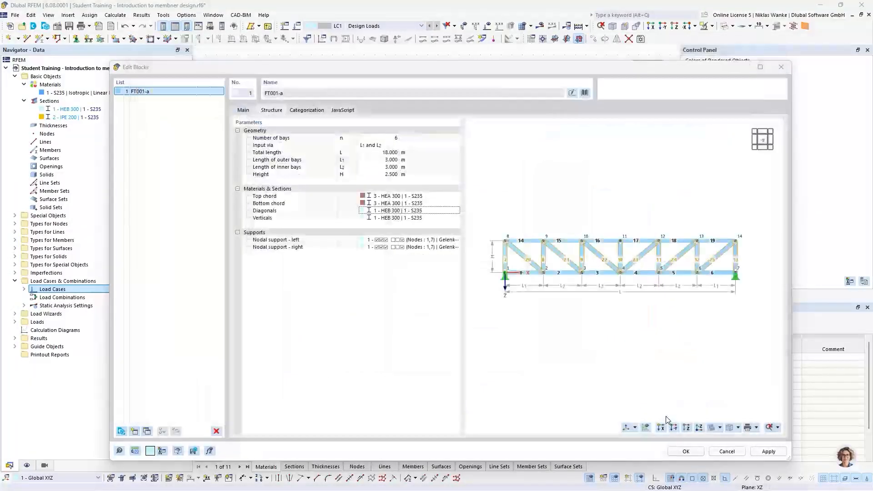
Create a new HEA 160 section (DIN 1025-3:1994-03, Ferona) in S235 and assign it to the verticals
click(405, 218)
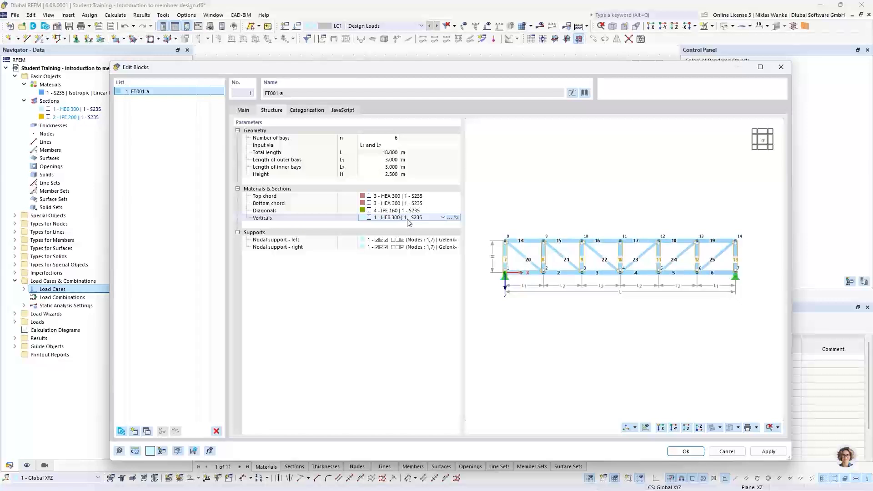
click(442, 218)
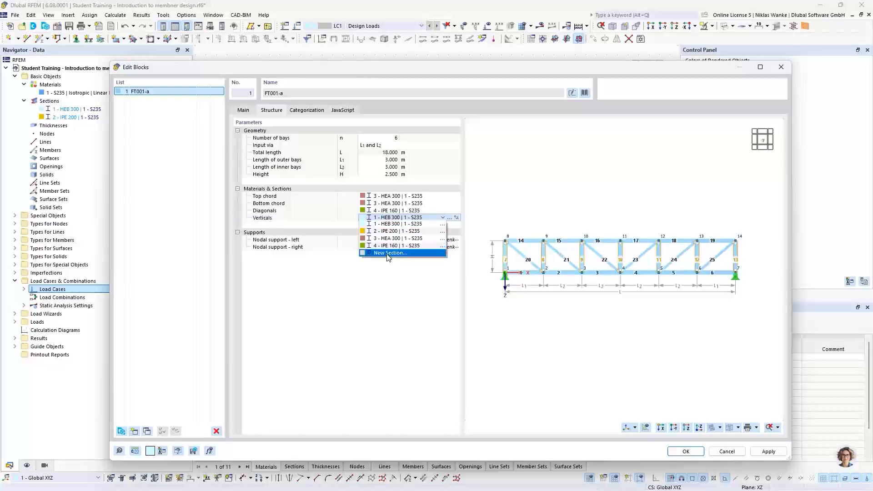
click(389, 253)
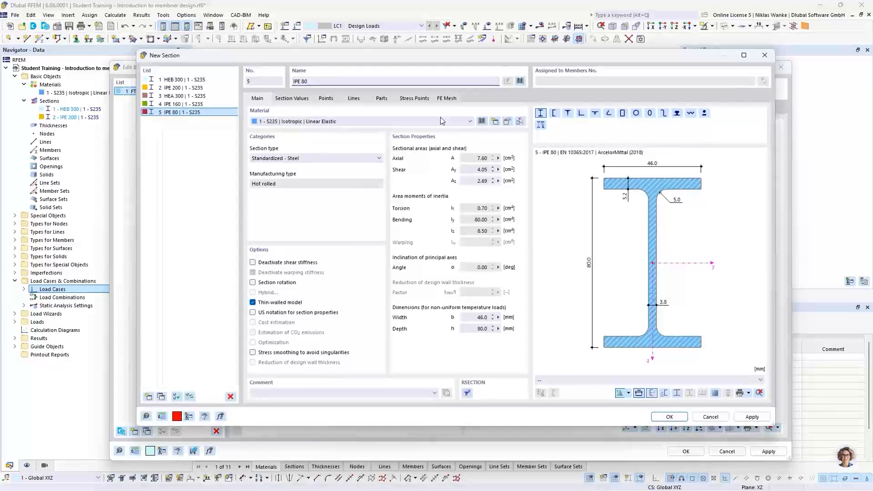
key(BackSpace)
key(BackSpace)
key(BackSpace)
key(BackSpace)
key(BackSpace)
key(BackSpace)
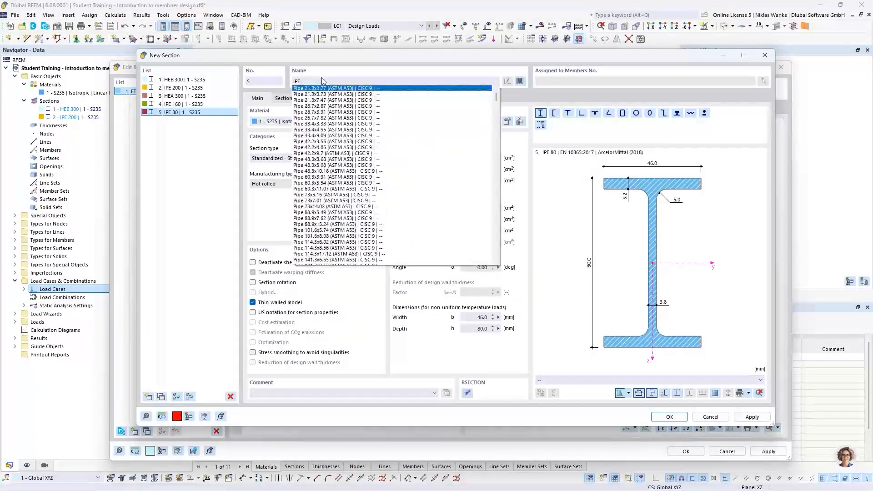
text(H)
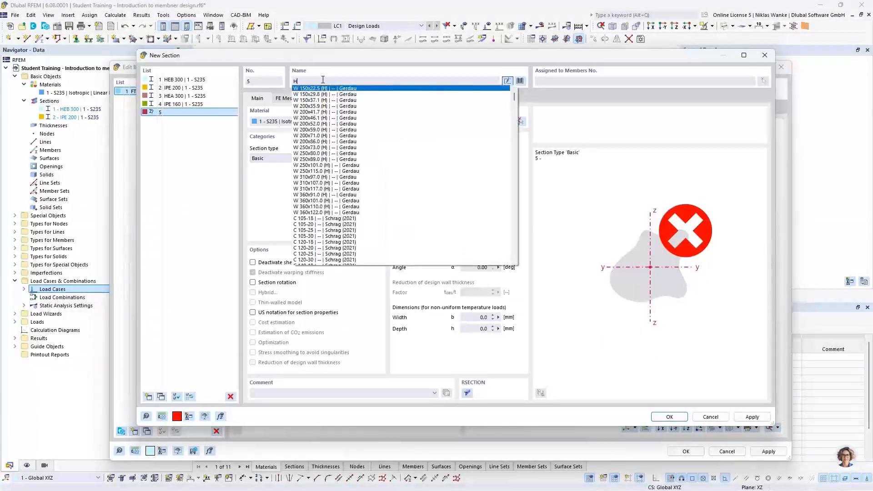
text(EA 1)
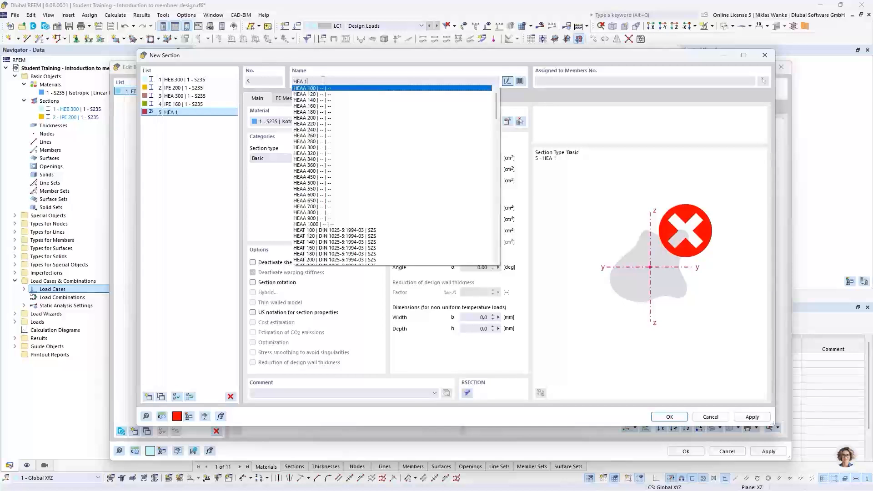
text(60)
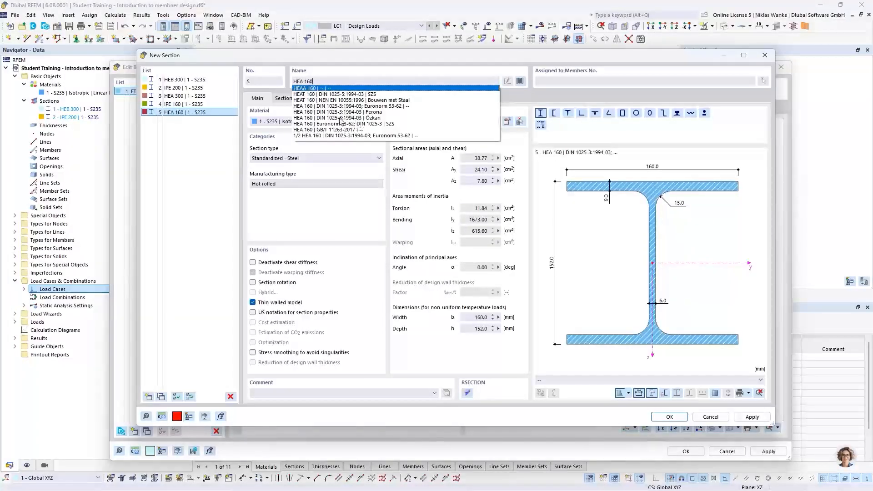
click(345, 113)
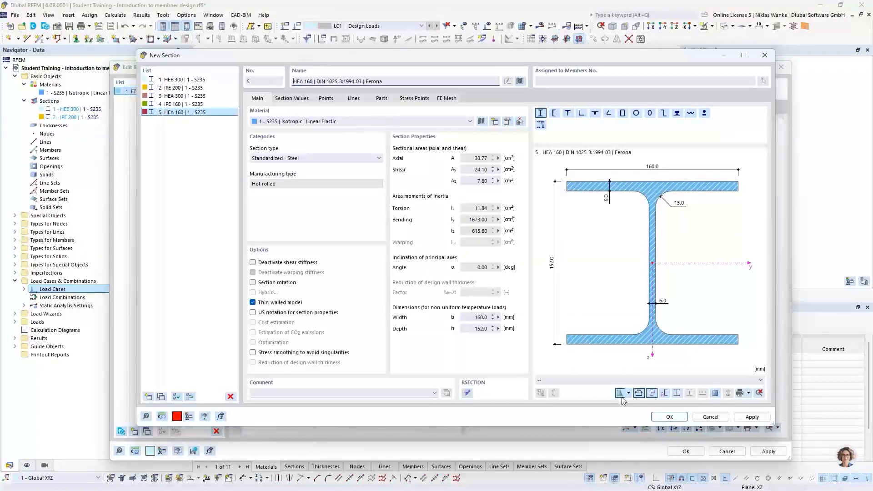
click(671, 418)
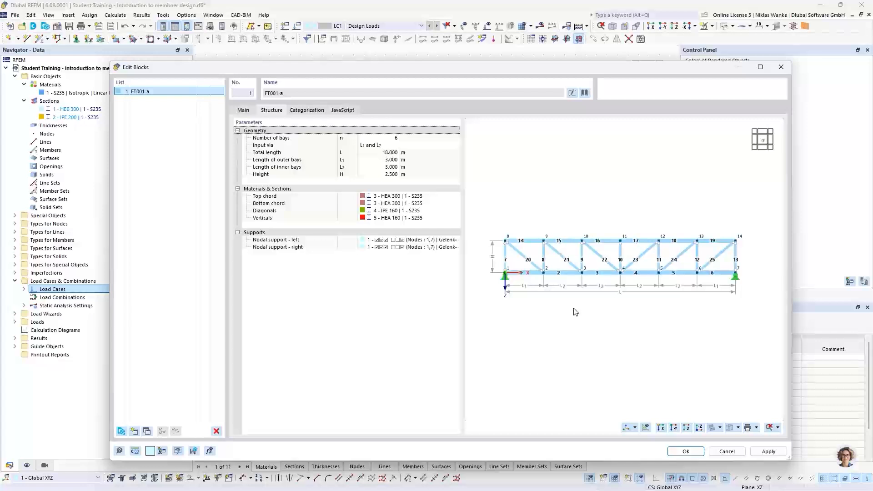
Edit the hinged nodal support at the truss's left end to also restrain rotation φX
middle_drag(574, 308, 578, 307)
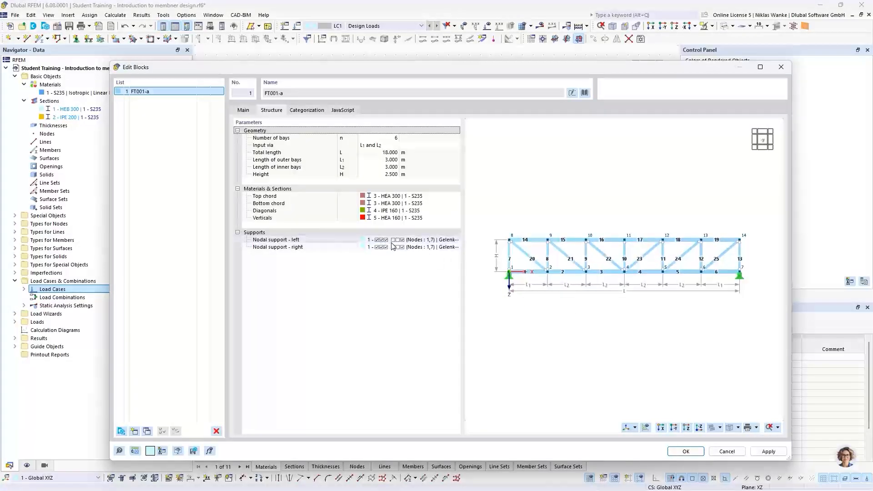
click(393, 241)
click(443, 240)
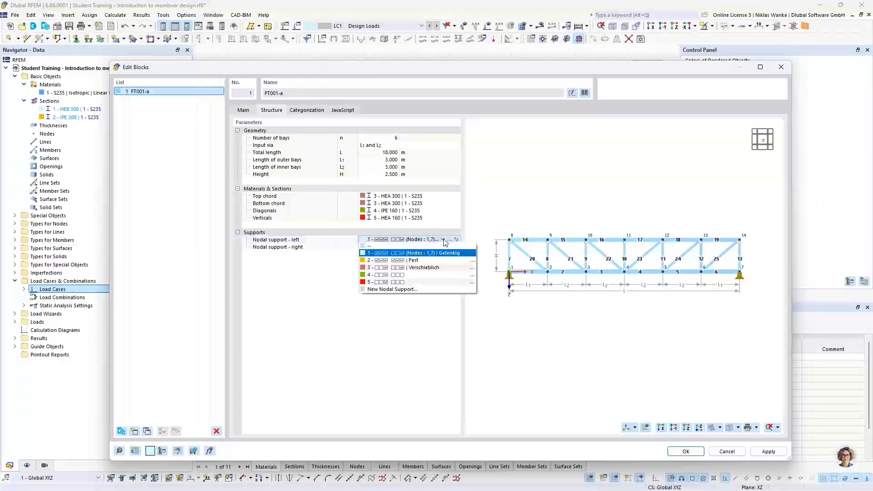
click(444, 240)
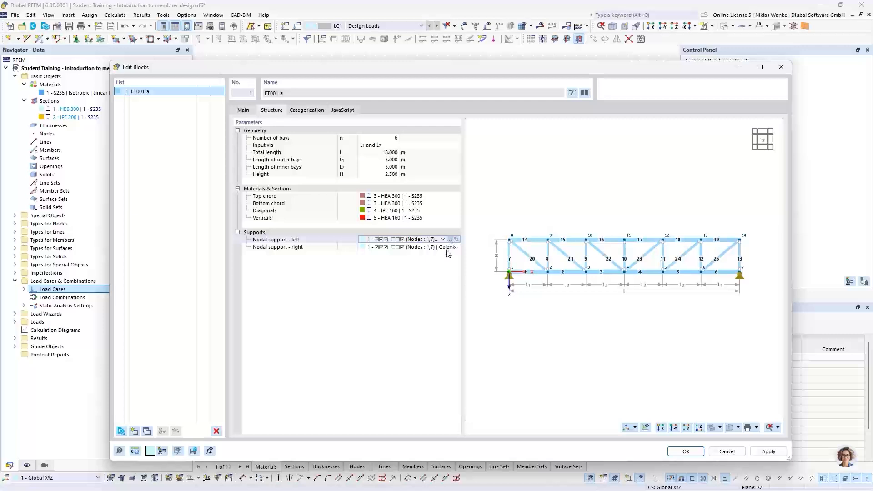
click(449, 239)
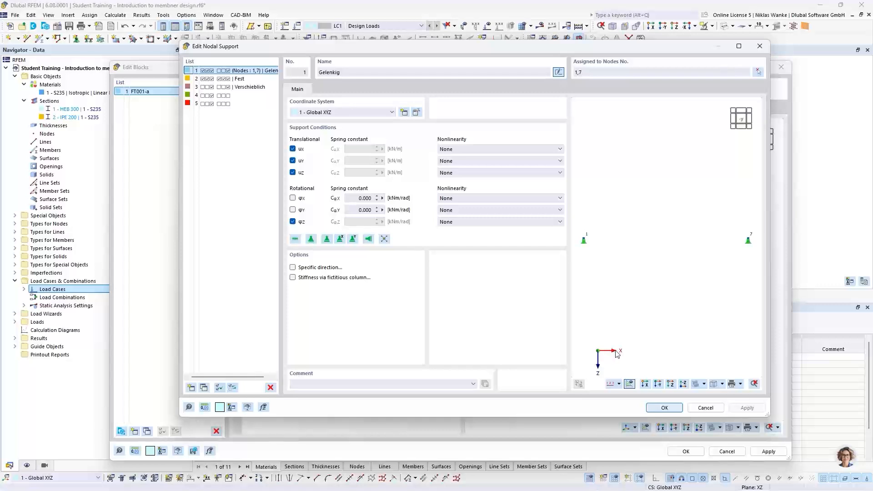
click(293, 199)
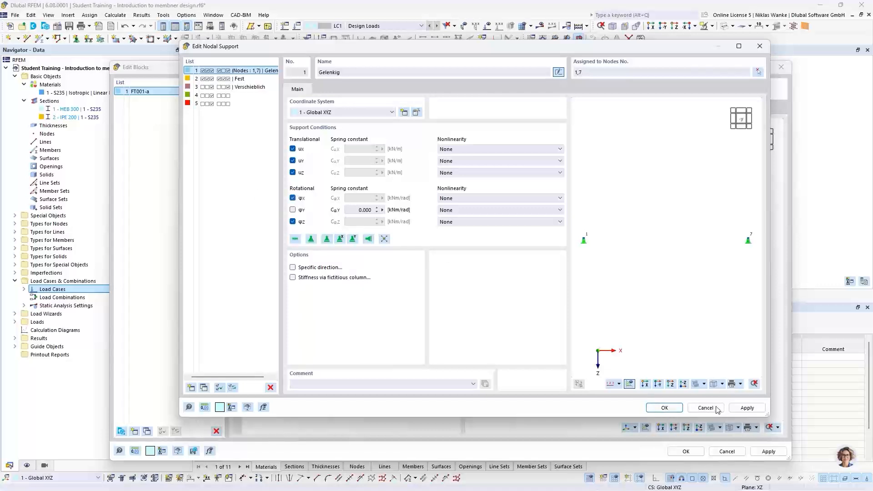
click(665, 408)
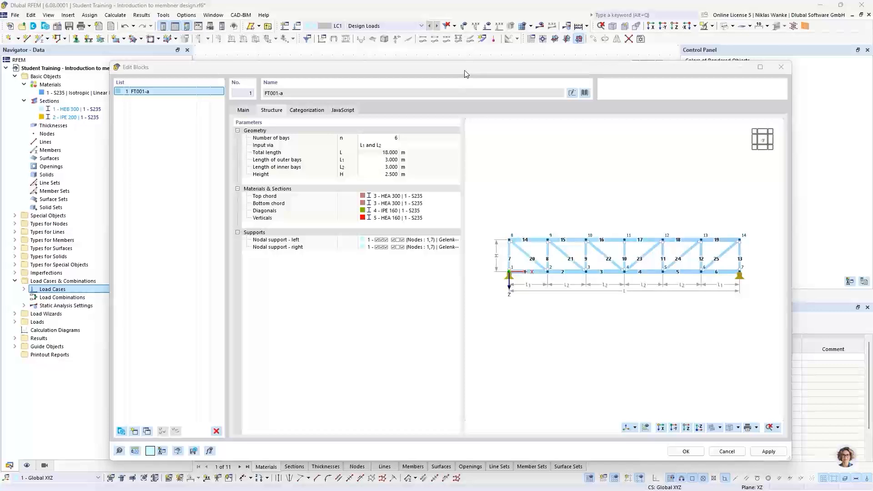
Unlock the block's JavaScript for editing and examine how its input definitions correspond to the structure parameters
drag(465, 70, 432, 60)
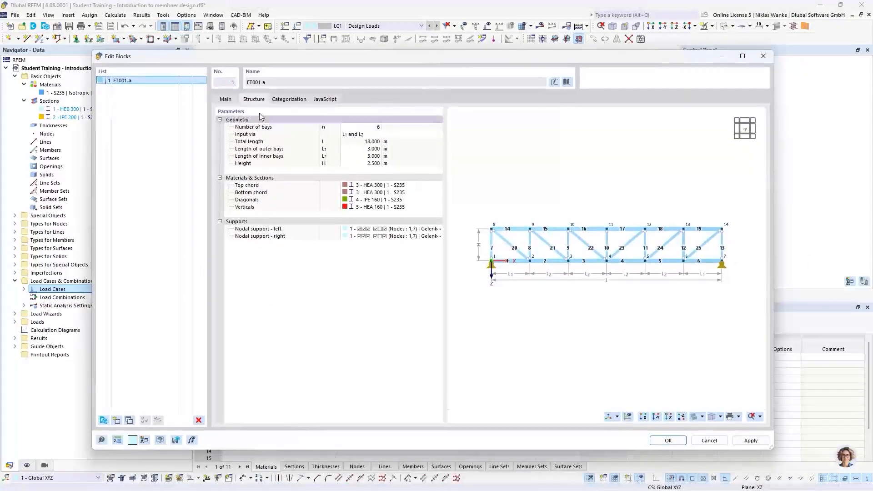
drag(324, 61, 339, 62)
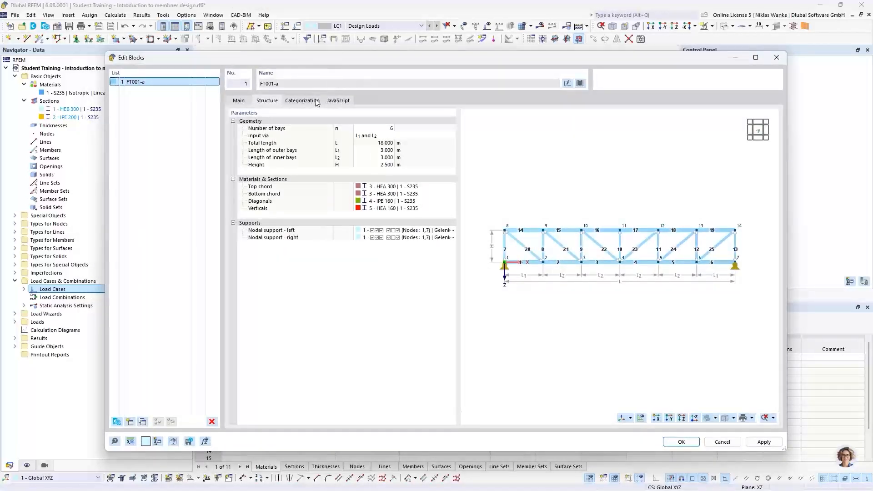
click(339, 101)
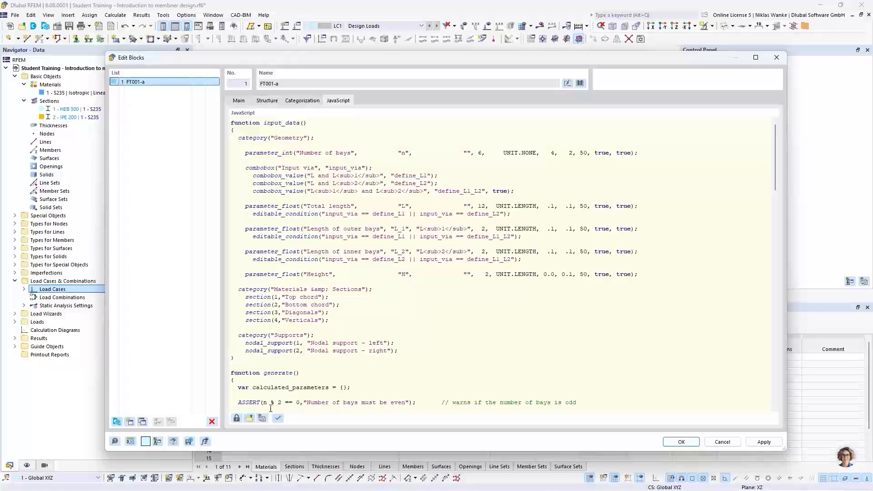
click(237, 419)
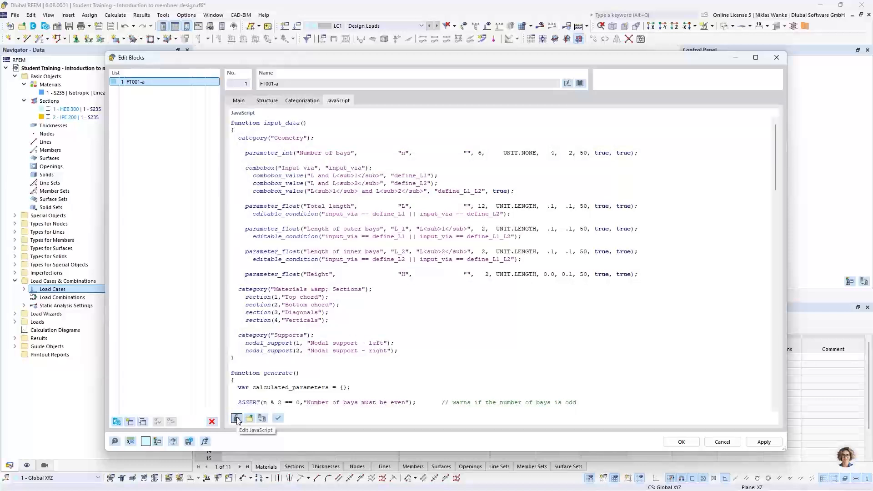
click(237, 418)
scroll(624, 302, down, 10)
scroll(609, 302, up, 10)
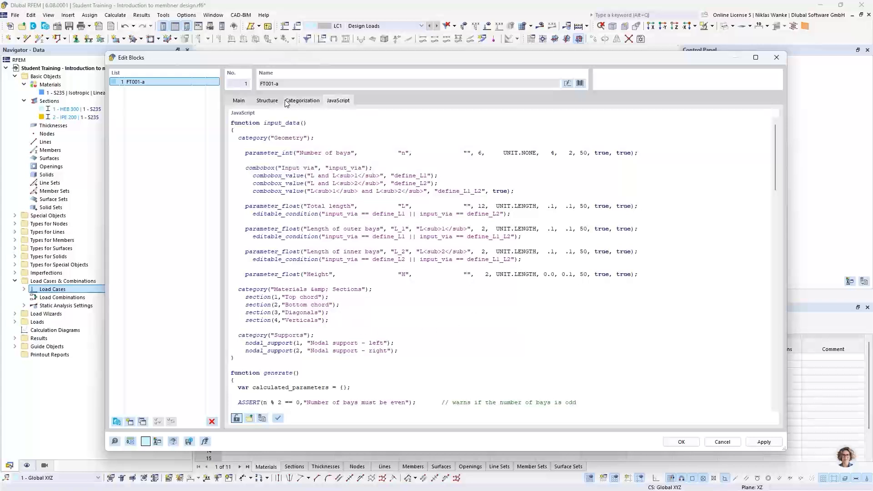
click(271, 101)
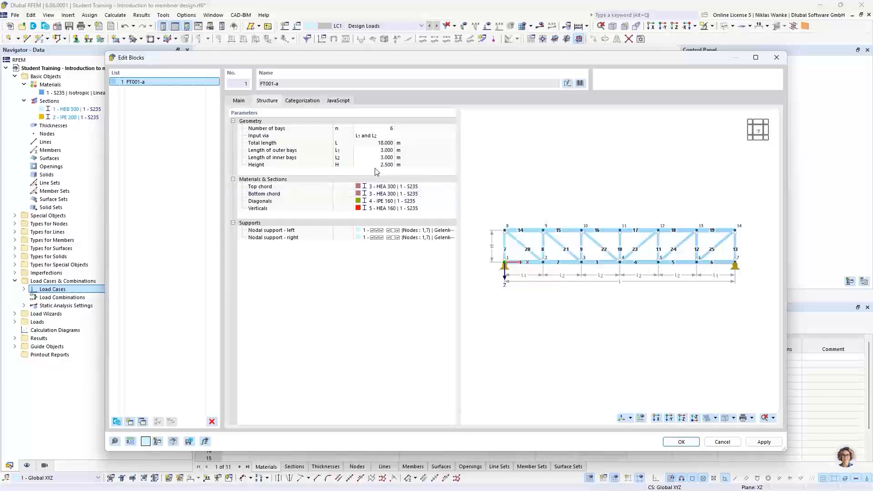
click(340, 101)
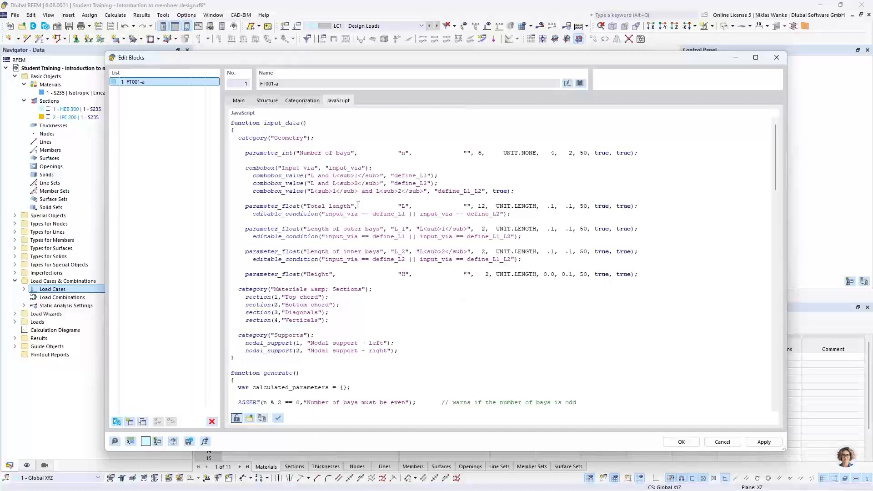
click(267, 101)
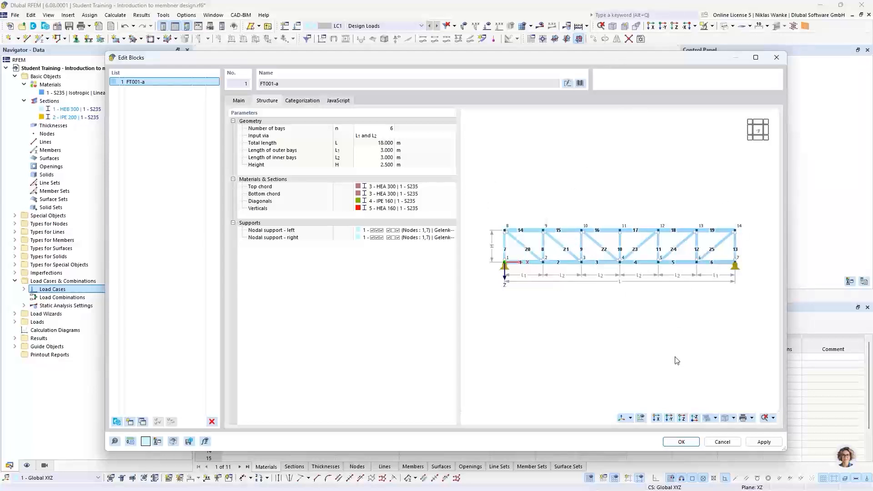
Generate the truss from the configured block and display it as a solid model
click(681, 442)
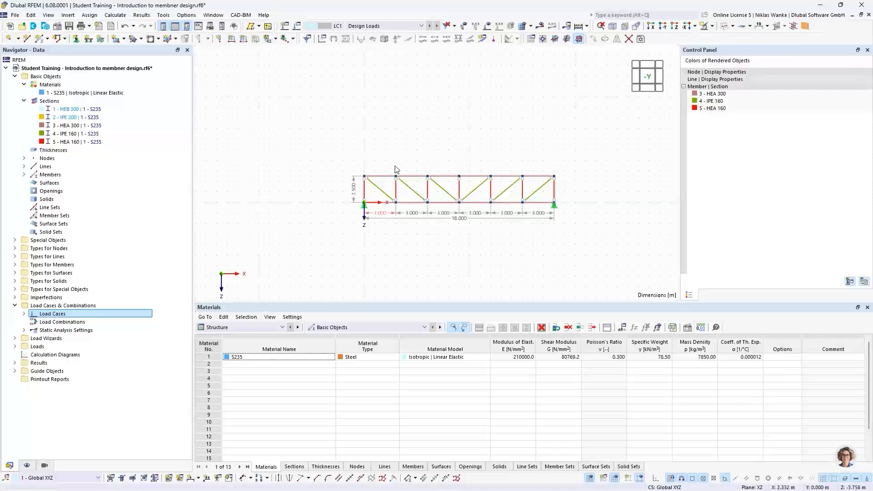
scroll(432, 185, up, 2)
middle_drag(461, 200, 419, 186)
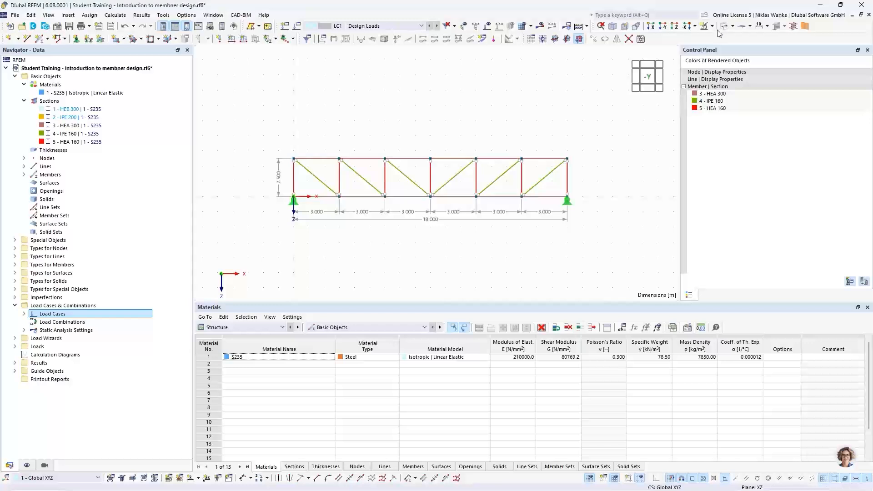
click(733, 26)
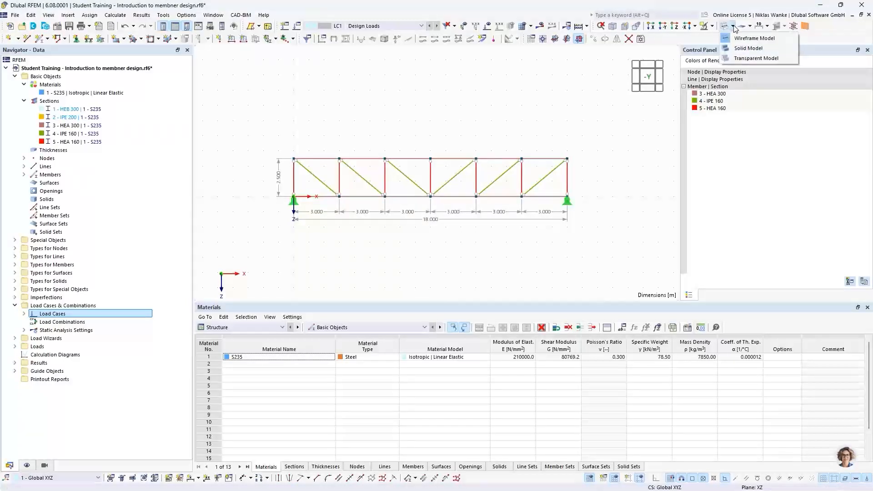
click(741, 48)
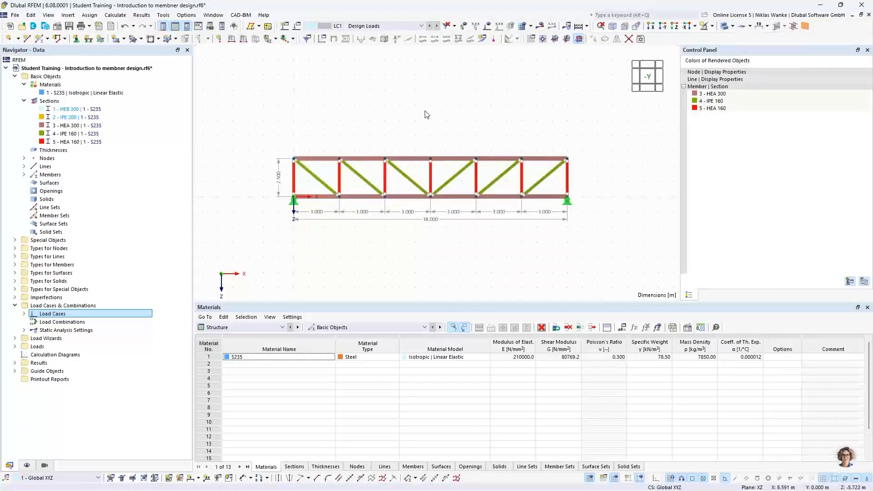
Inspect the member type and hinge settings of a diagonal near the truss's midspan
scroll(393, 199, up, 1)
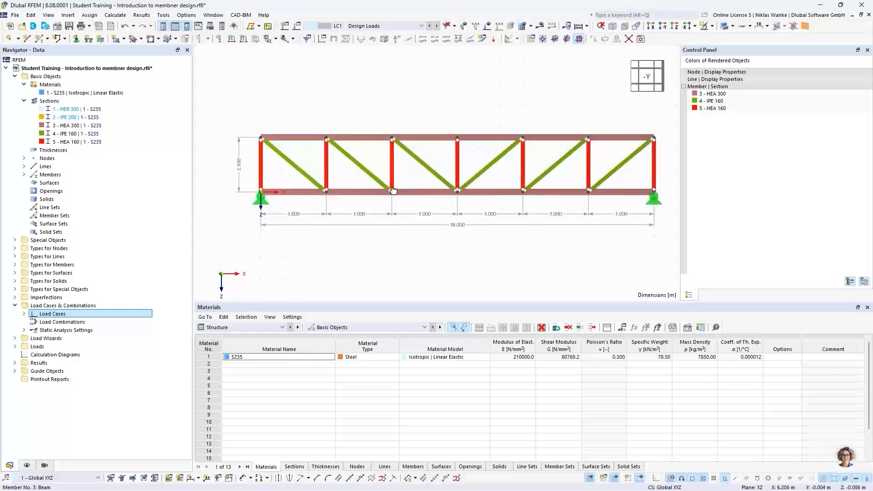
ctrl+middle_drag(400, 189, 352, 193)
scroll(407, 145, up, 2)
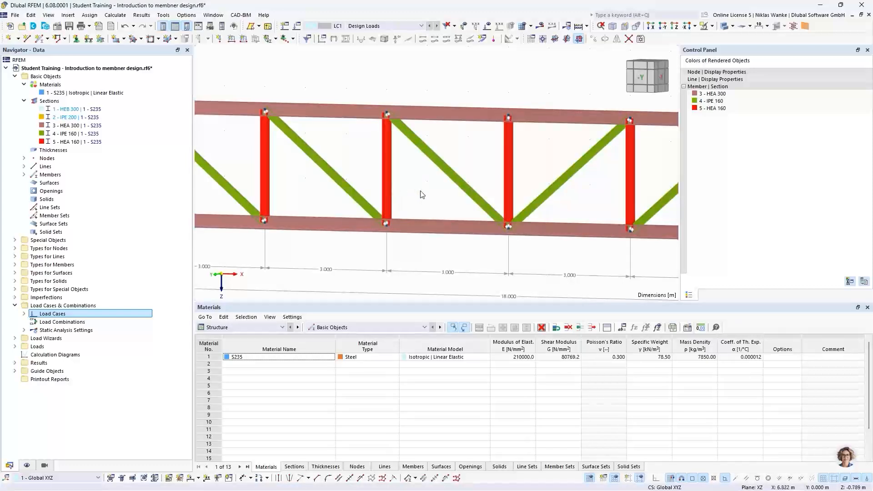
double_click(430, 152)
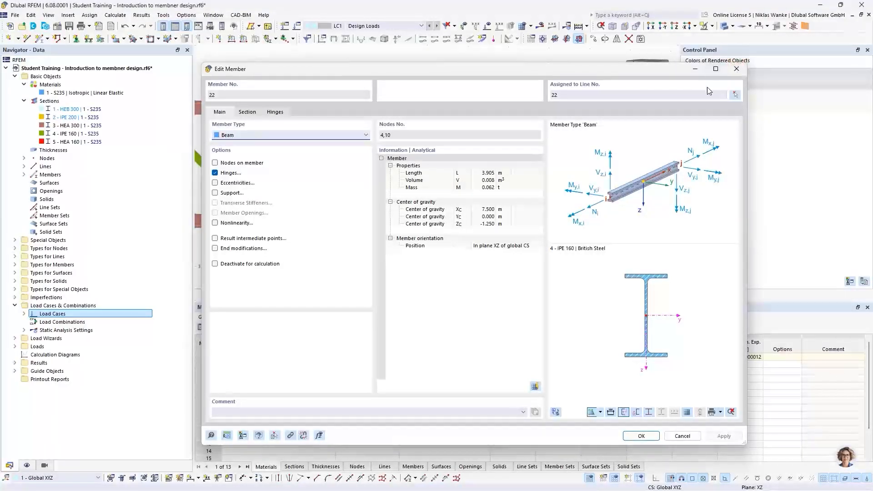
click(737, 69)
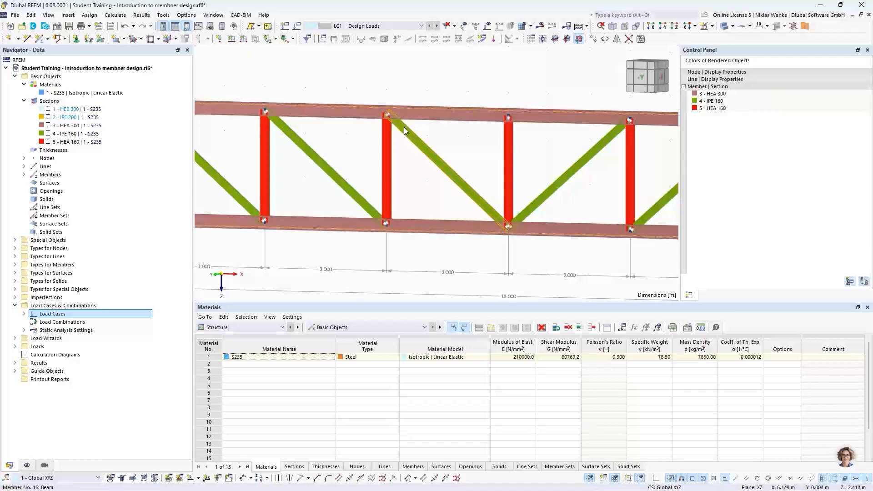
double_click(423, 146)
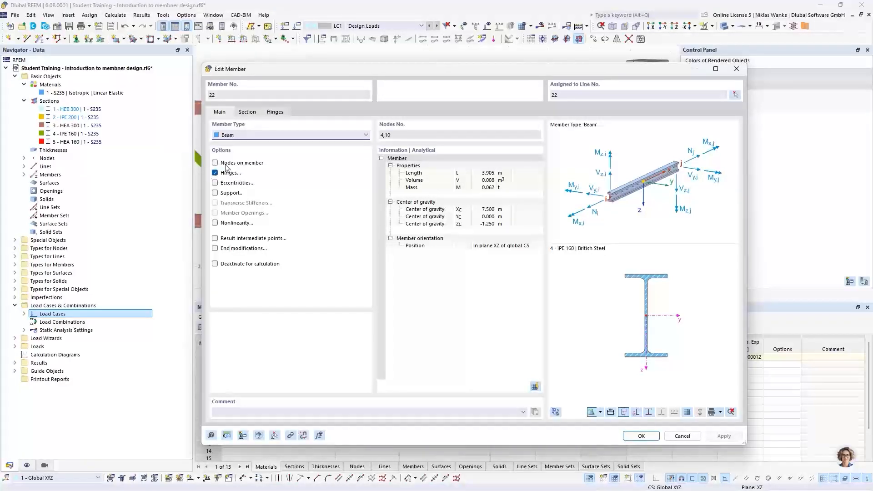
click(737, 68)
Activate visibility mode and show only the members with the IPE 160 and HEA 160 sections
scroll(409, 177, down, 5)
mouse_move(403, 174)
middle_down()
mouse_move(387, 167)
mouse_move(405, 159)
middle_up()
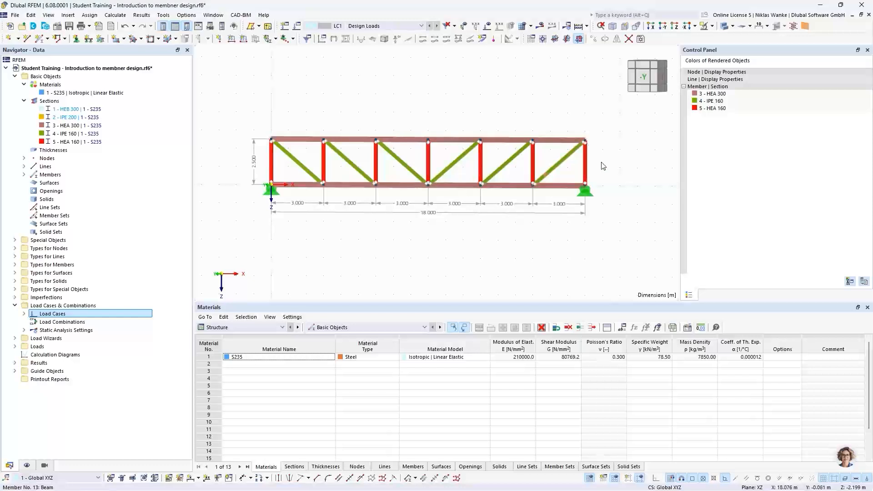
scroll(605, 167, down, 2)
mouse_move(610, 168)
middle_down()
mouse_move(626, 171)
mouse_move(618, 181)
middle_up()
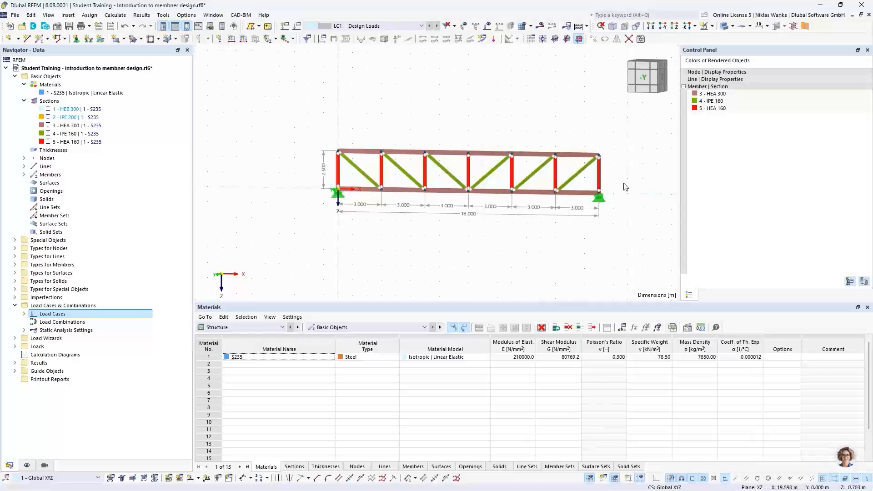
mouse_move(627, 182)
middle_down()
mouse_move(593, 177)
mouse_move(626, 184)
middle_up()
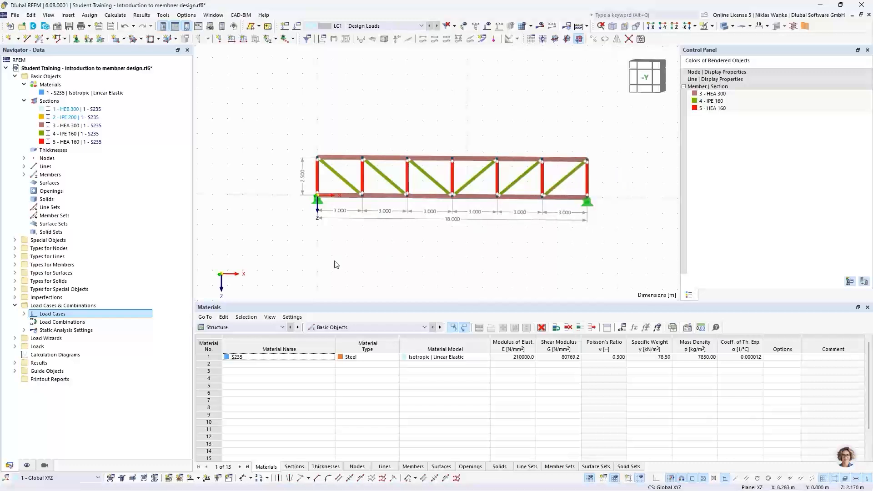
click(45, 465)
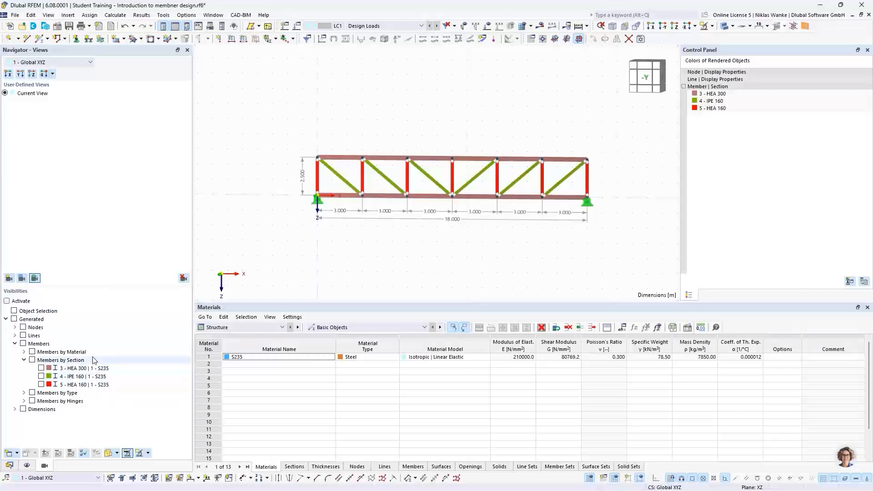
click(7, 301)
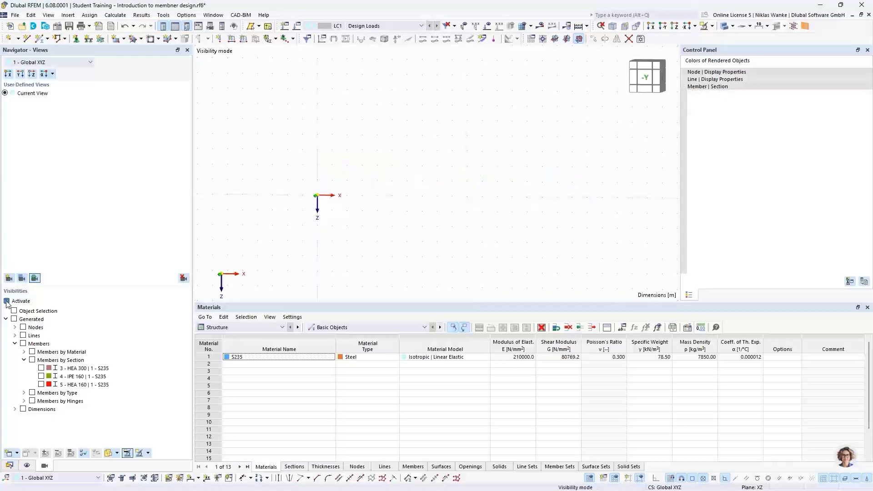
click(41, 376)
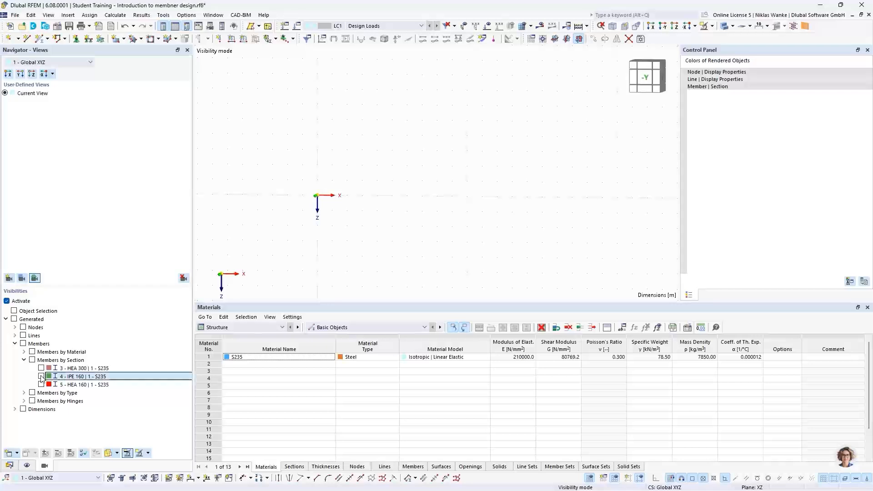
click(41, 385)
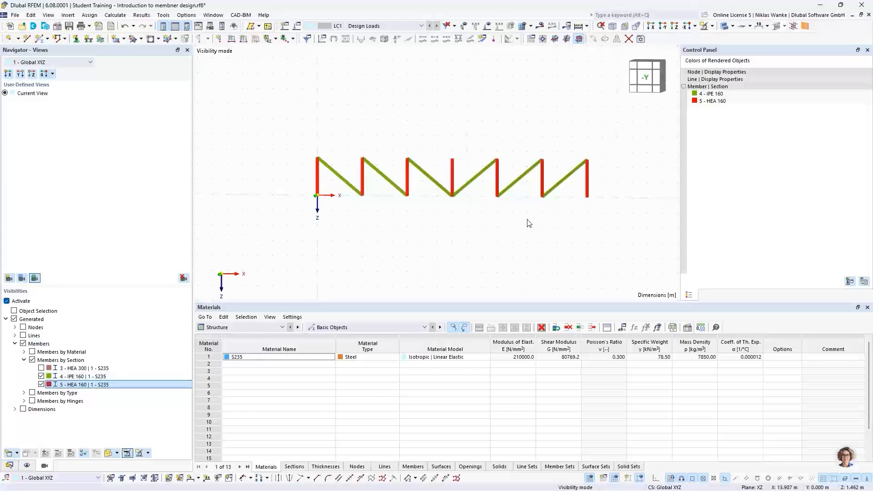
Change the member type of all displayed diagonals and verticals to Truss
drag(255, 106, 640, 258)
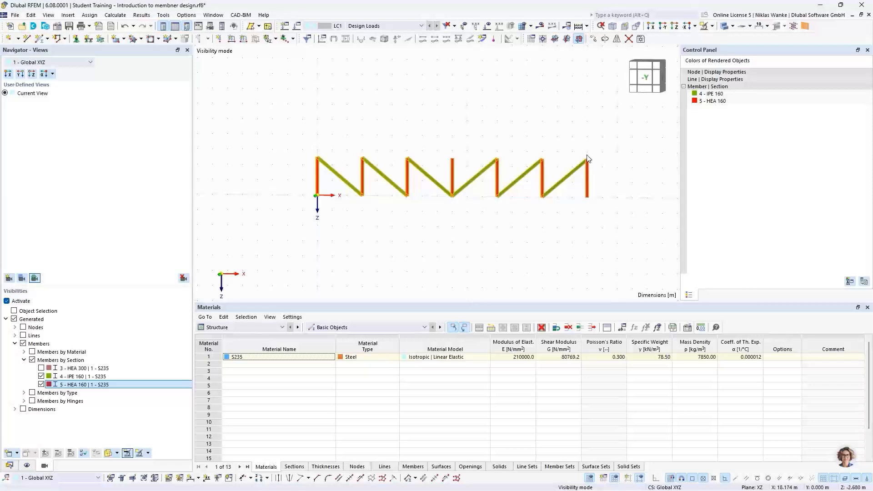
right_click(590, 181)
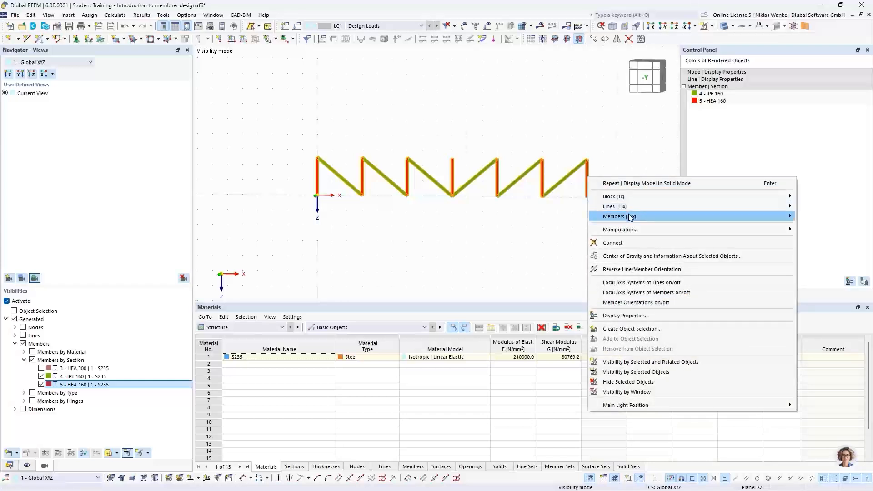
mouse_move(628, 216)
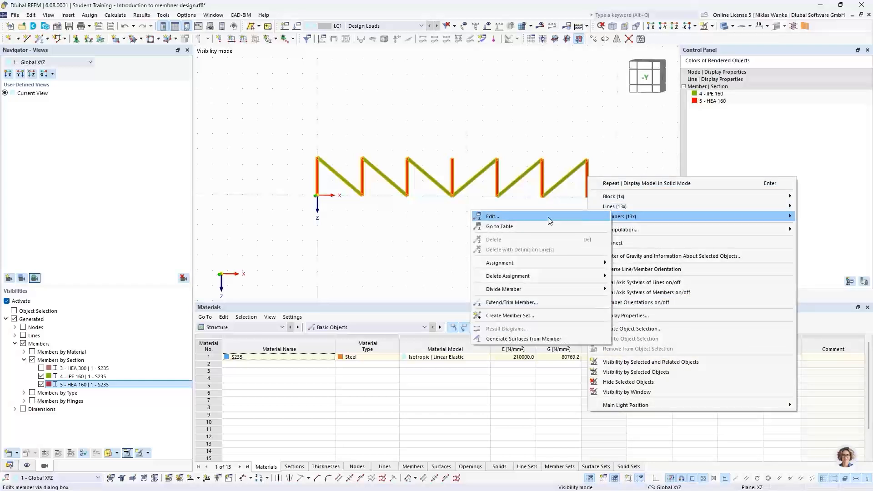
click(512, 216)
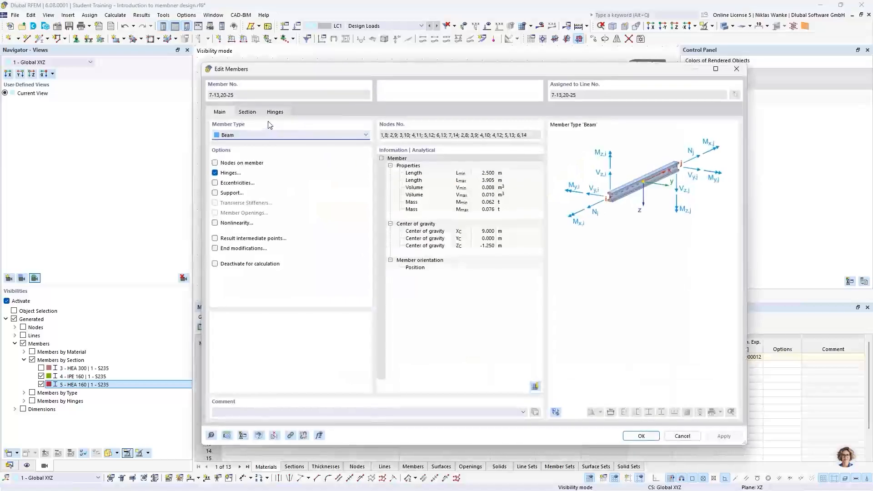
click(227, 135)
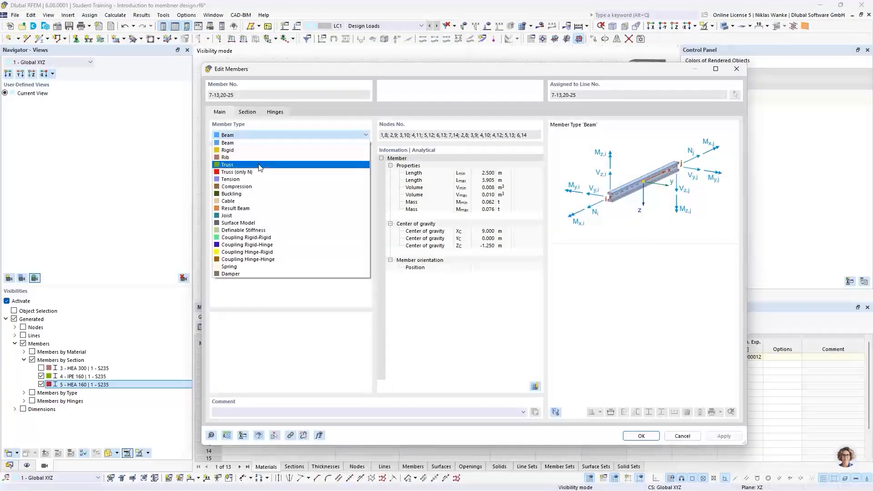
click(259, 164)
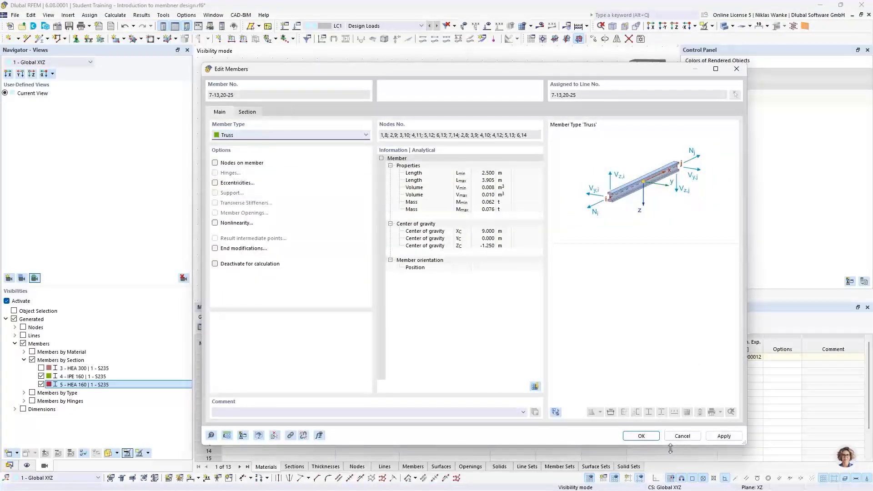
click(640, 436)
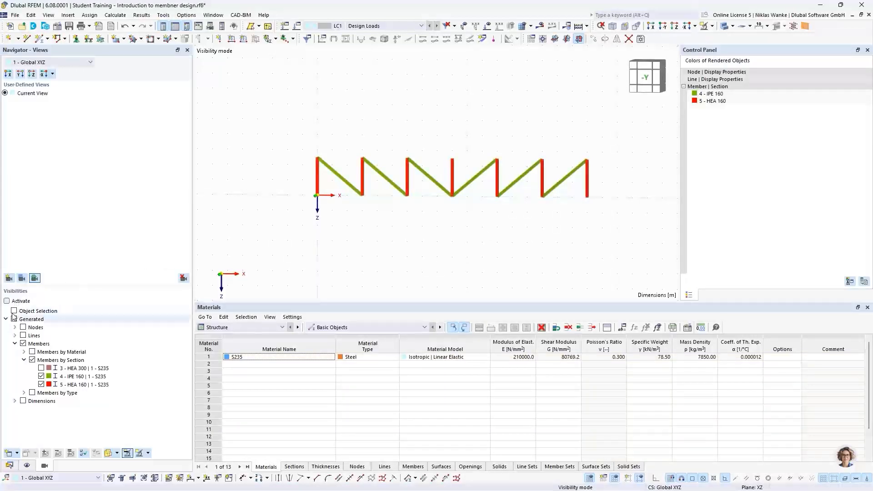
Include the HEA 300 chord members in the visibility again to display the whole truss
click(7, 301)
click(42, 368)
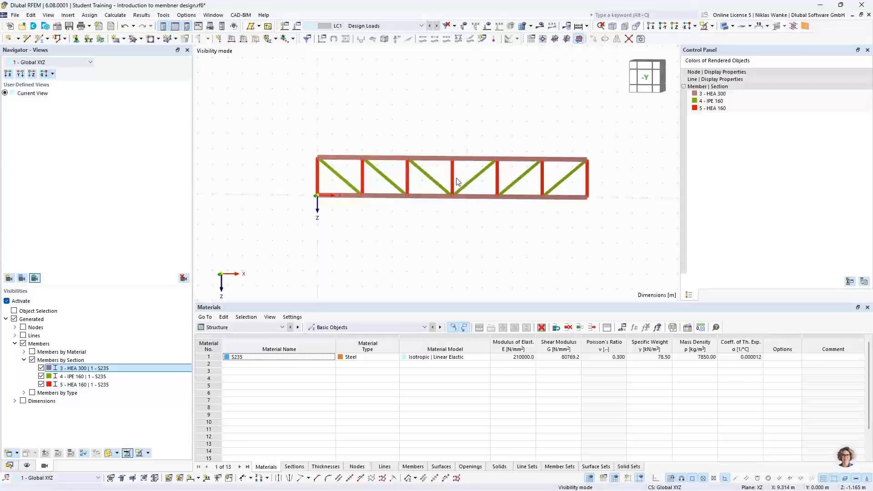
scroll(457, 181, up, 1)
scroll(483, 223, up, 1)
middle_drag(483, 221, 473, 229)
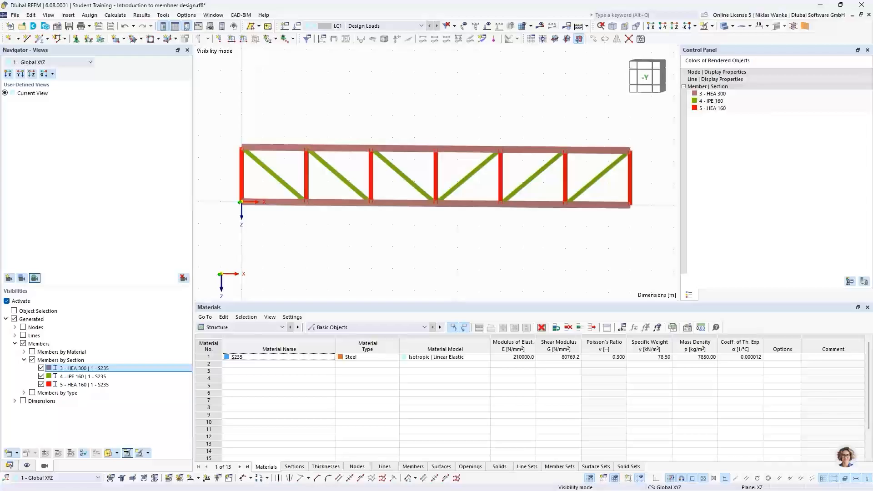
Switch to the PowerPoint presentation and advance to the fixed column example on 1st and 2nd order theory
key(alt+Tab)
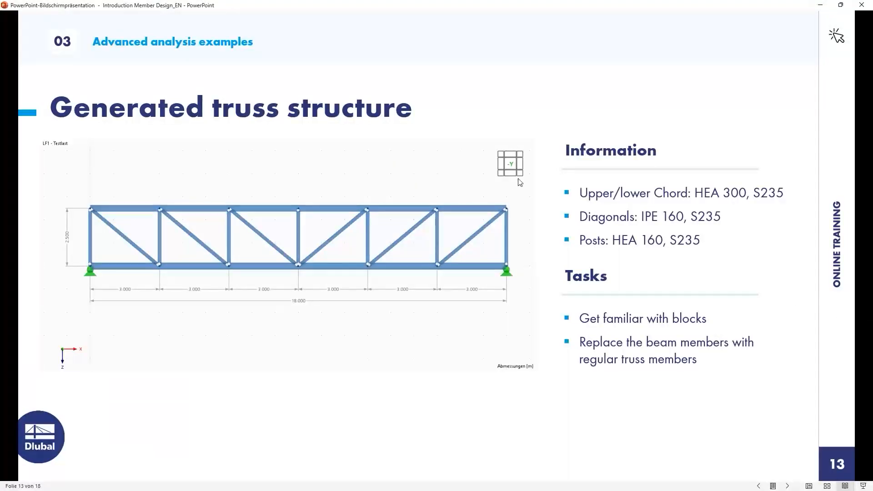
key(Right)
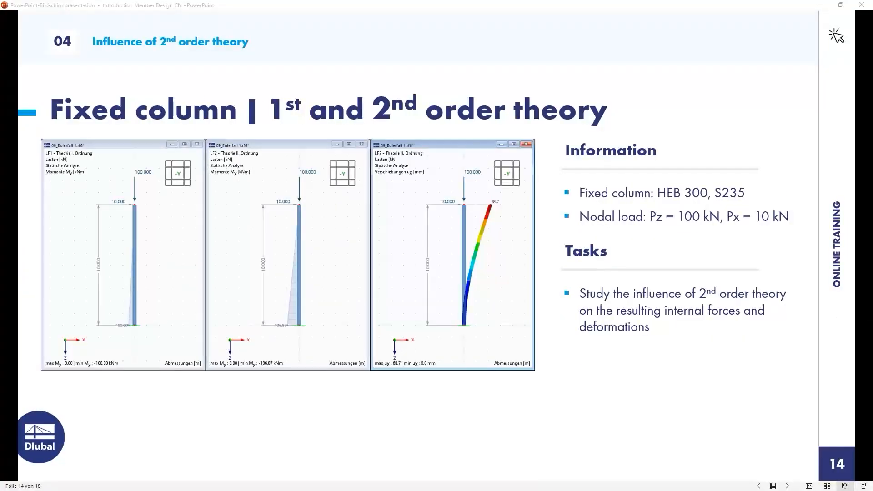
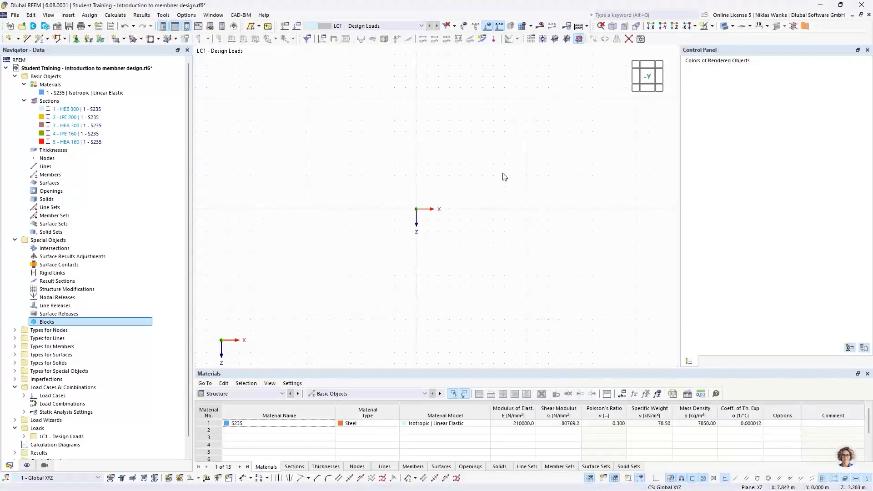
Hide the Control Panel and model a vertical 10 m beam member with section HEB 300 in S235, starting at the origin
click(868, 50)
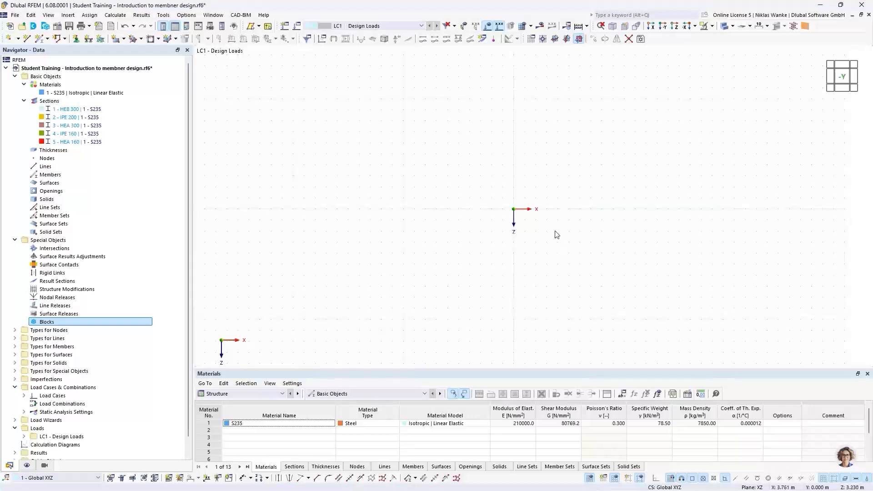
middle_drag(556, 233, 445, 243)
middle_drag(383, 267, 427, 248)
click(39, 38)
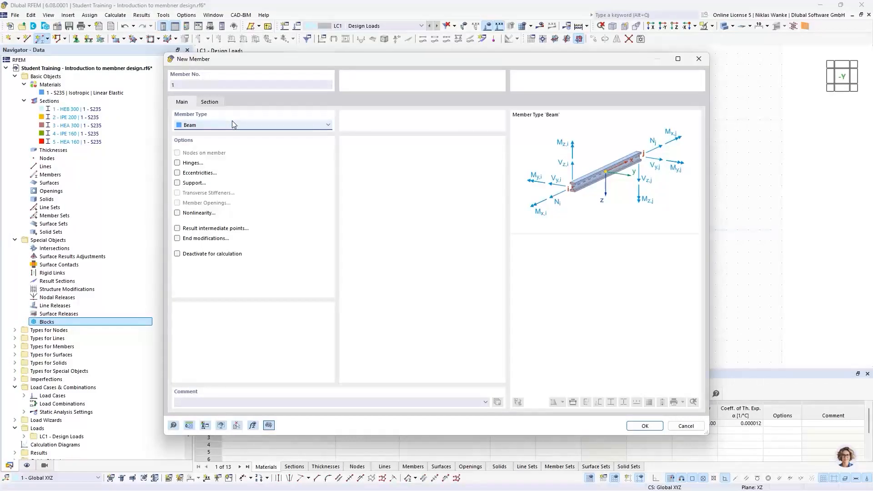
click(210, 103)
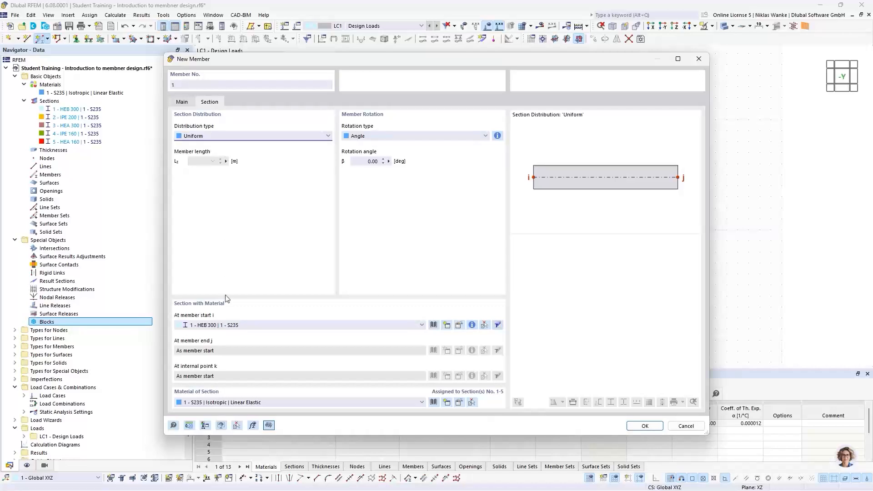
click(644, 426)
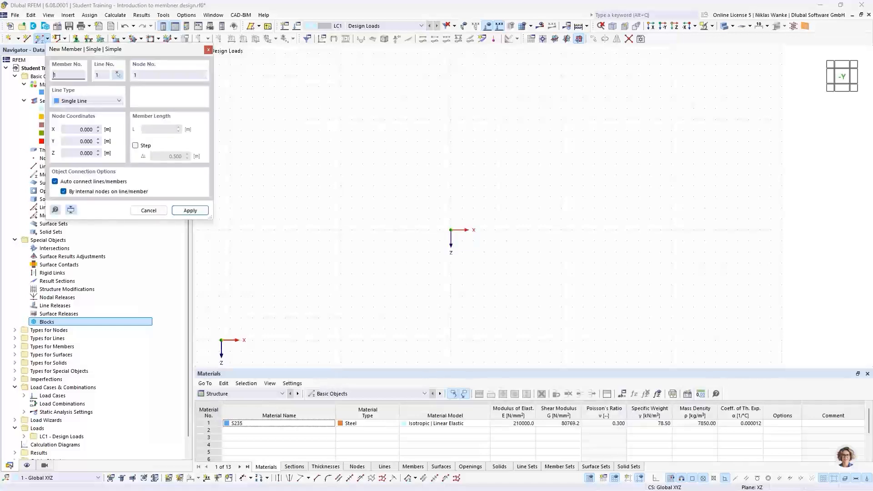
click(450, 230)
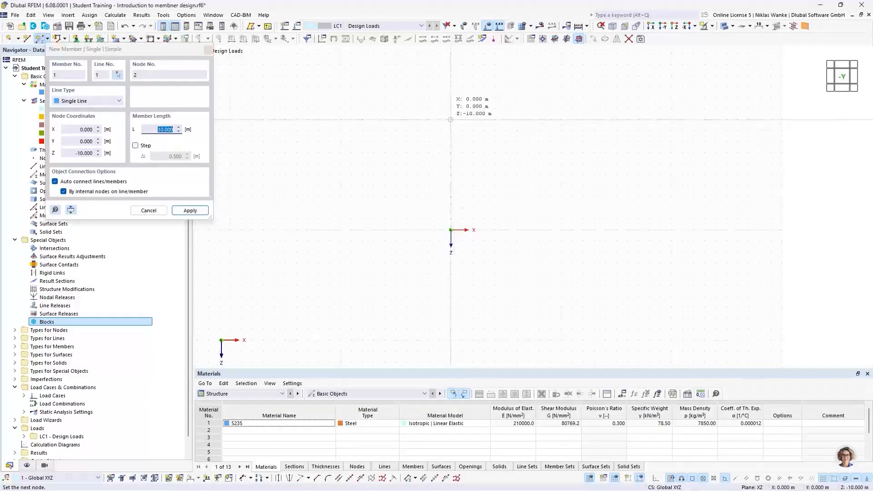
click(453, 126)
key(Escape)
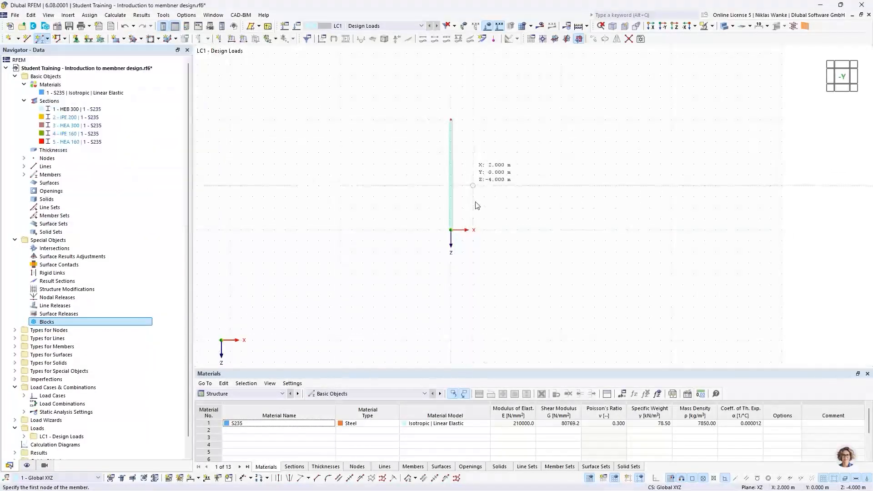
Add a linear length dimension in the second plane beside the column, offset about 2.3 m
click(198, 478)
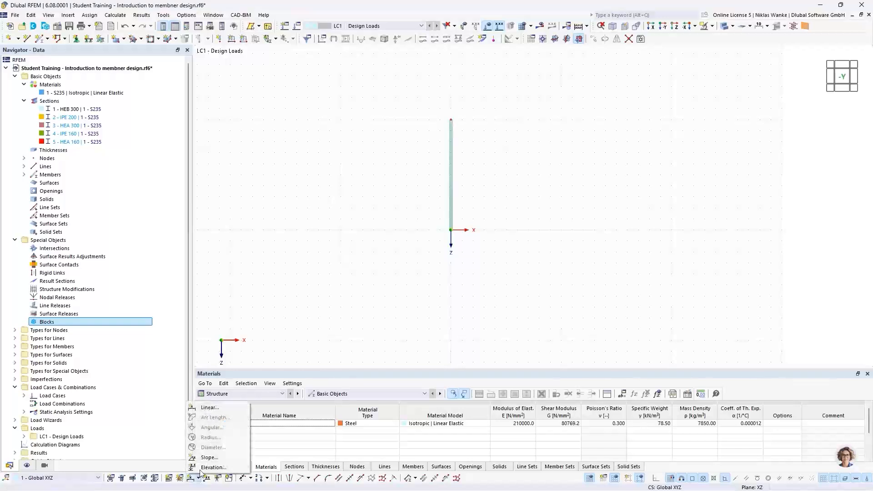
click(206, 408)
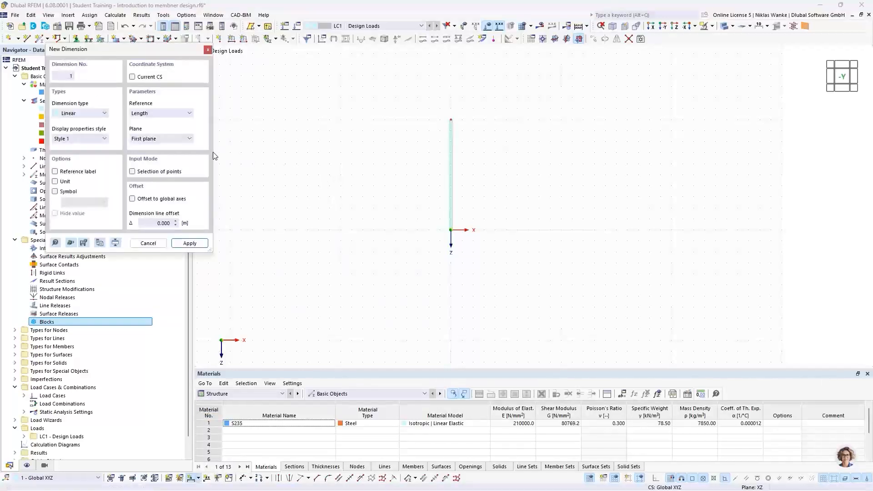
click(178, 139)
click(177, 149)
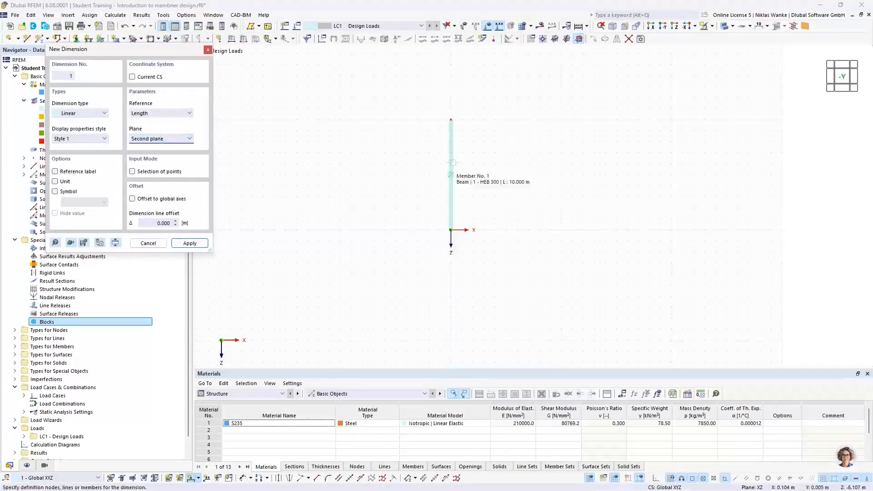
click(452, 162)
click(426, 172)
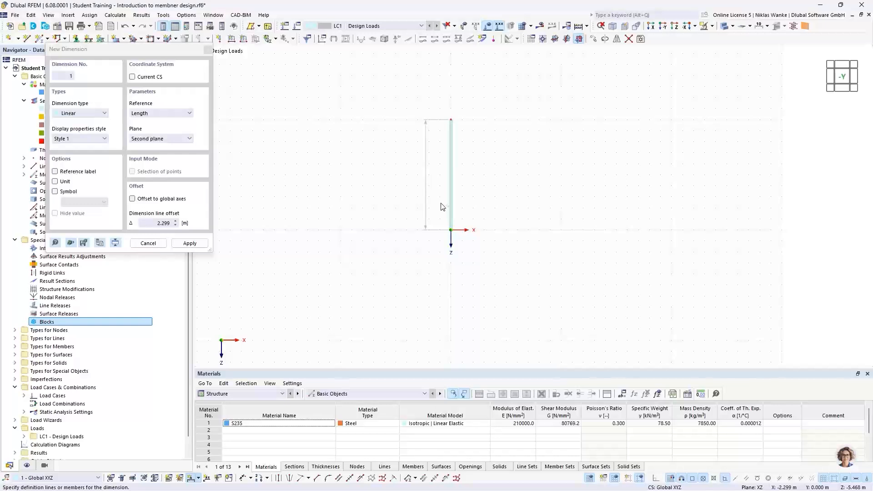
key(Escape)
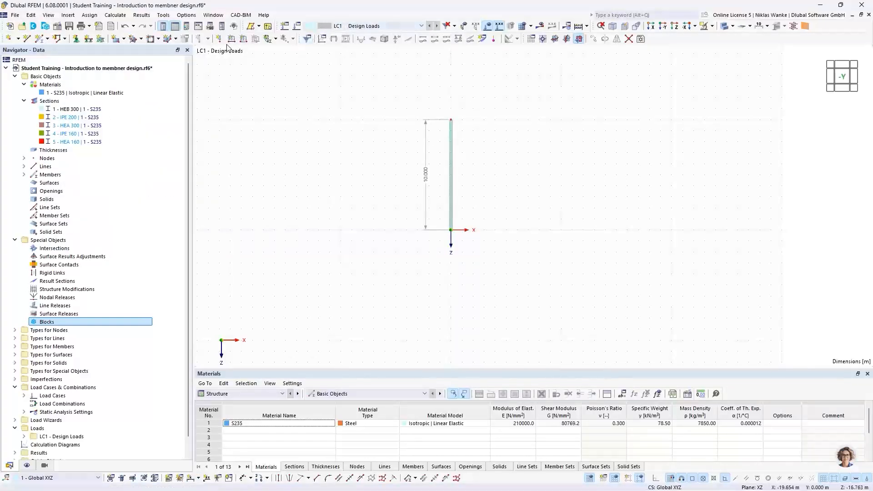
Assign the fixed nodal support "Fest" to the column's base node
click(77, 38)
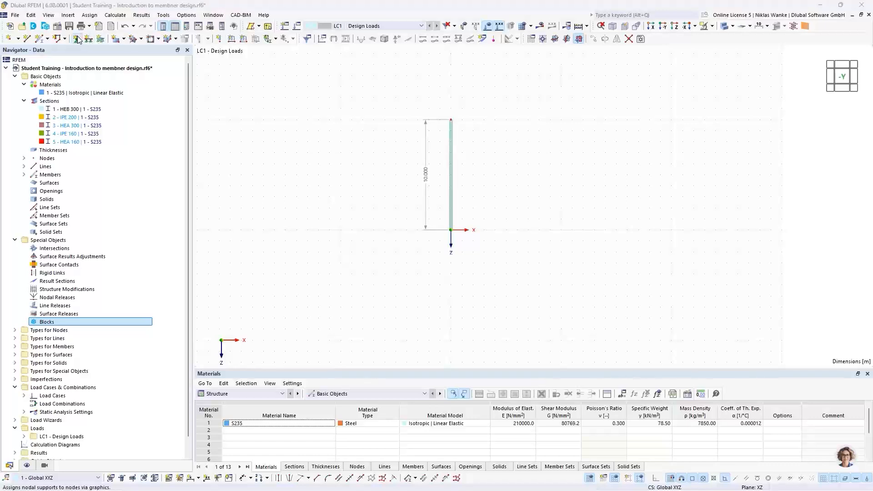
click(342, 203)
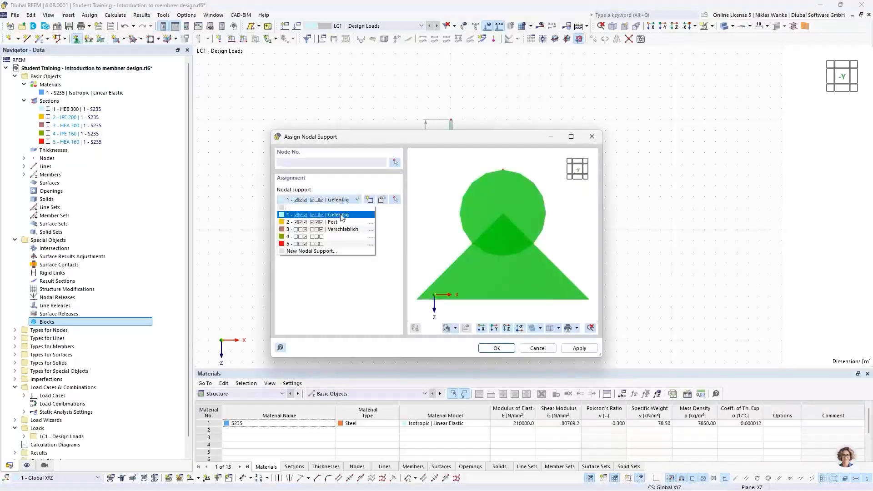
click(326, 217)
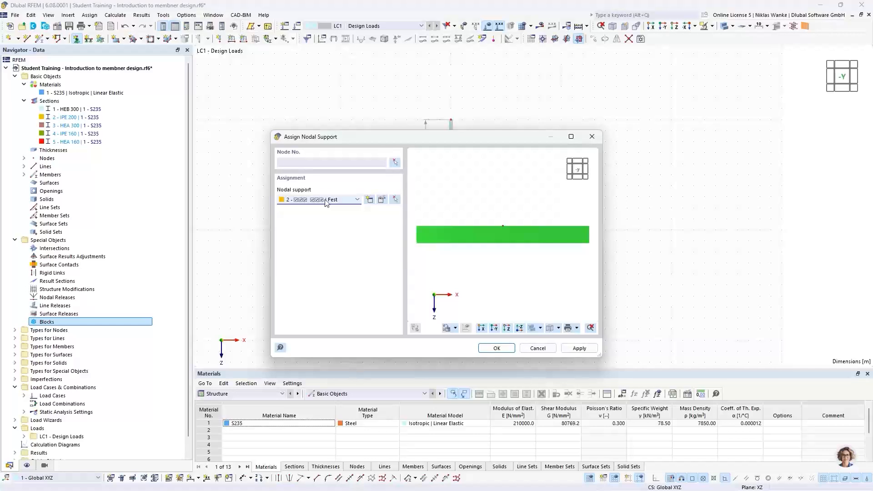
click(497, 349)
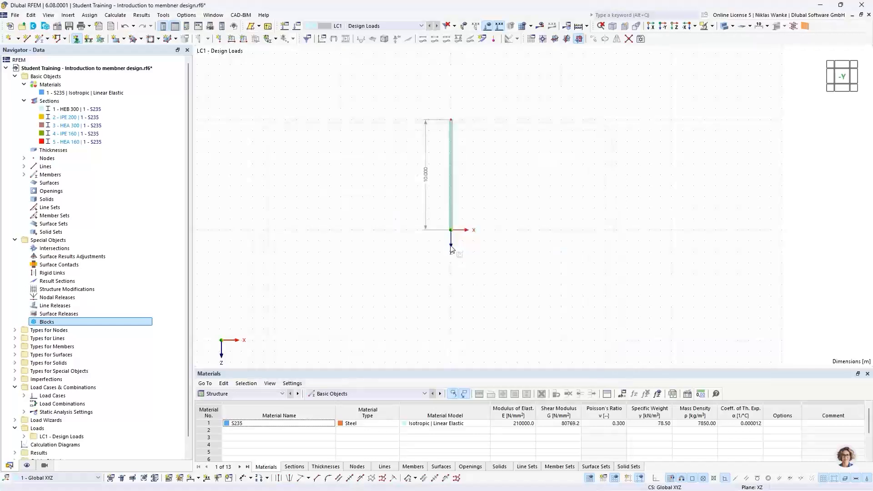
scroll(452, 250, up, 3)
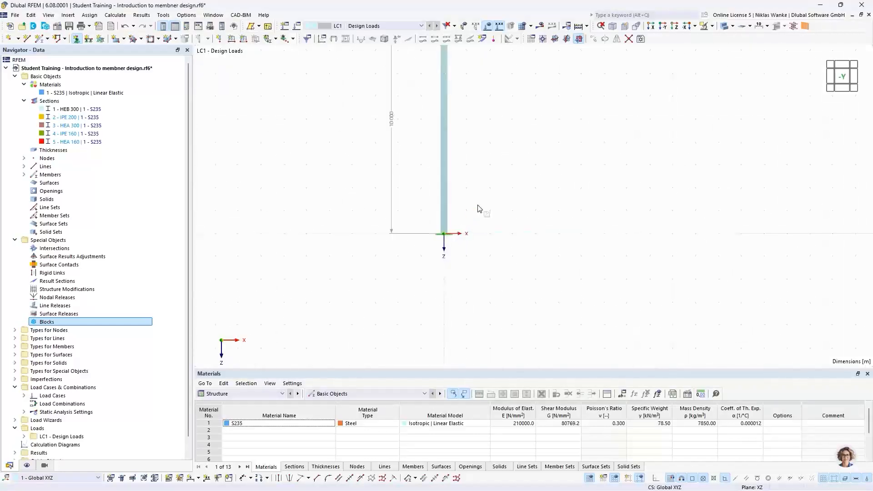
Define a new nodal load in LC1 of type Components with FX 10 kN and FZ 100 kN
middle_drag(479, 205, 460, 297)
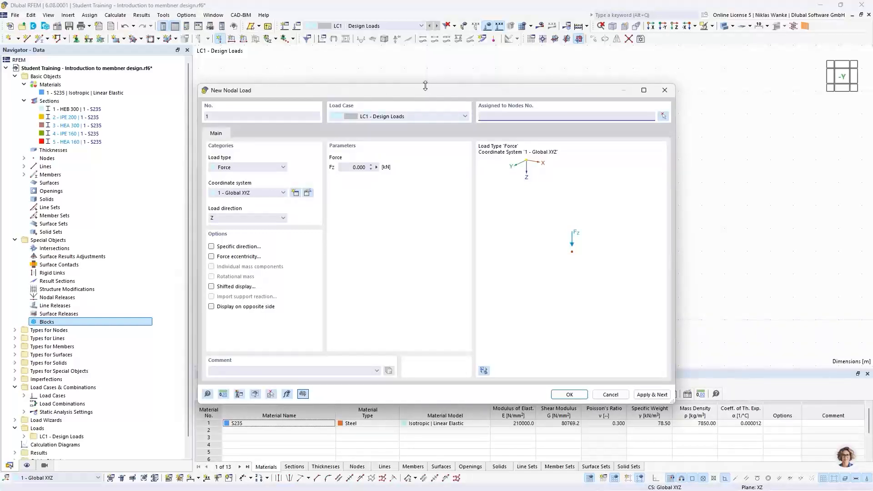
click(229, 168)
click(230, 190)
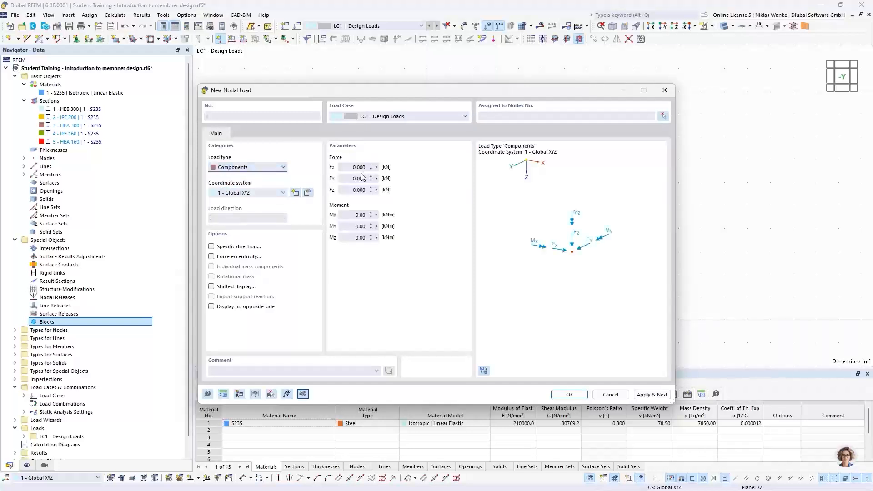
drag(349, 167, 373, 166)
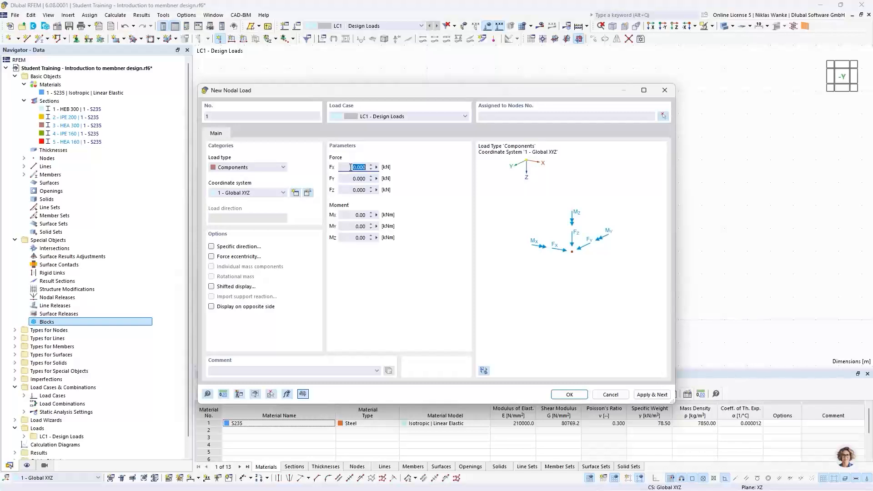
drag(350, 167, 372, 168)
text(10)
drag(347, 190, 374, 189)
text(100)
Assign the nodal load to the column's top node and create it
click(662, 116)
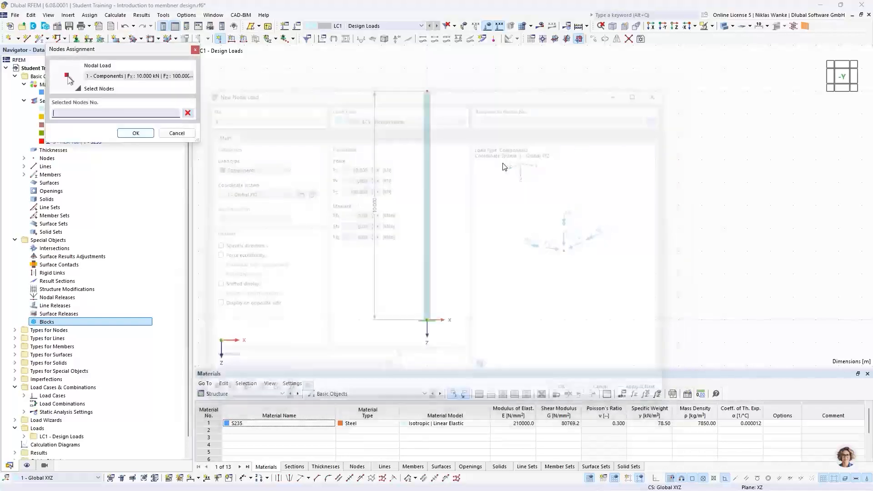
click(428, 92)
click(130, 135)
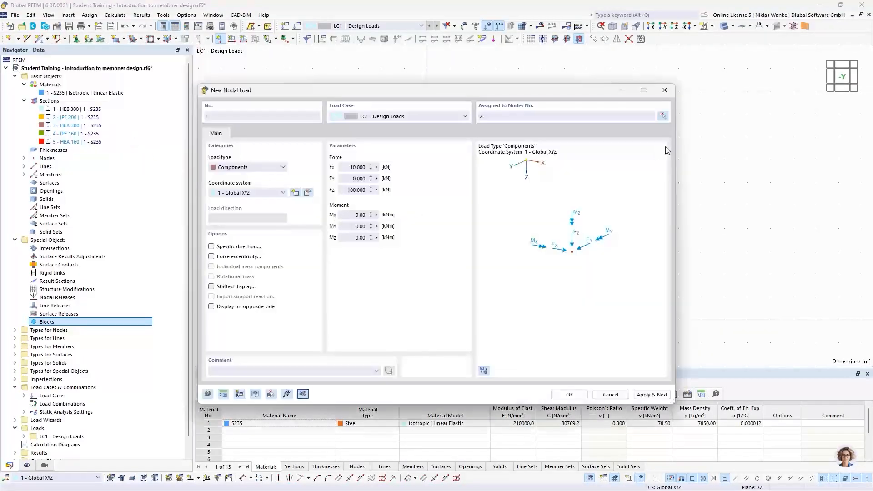
click(569, 394)
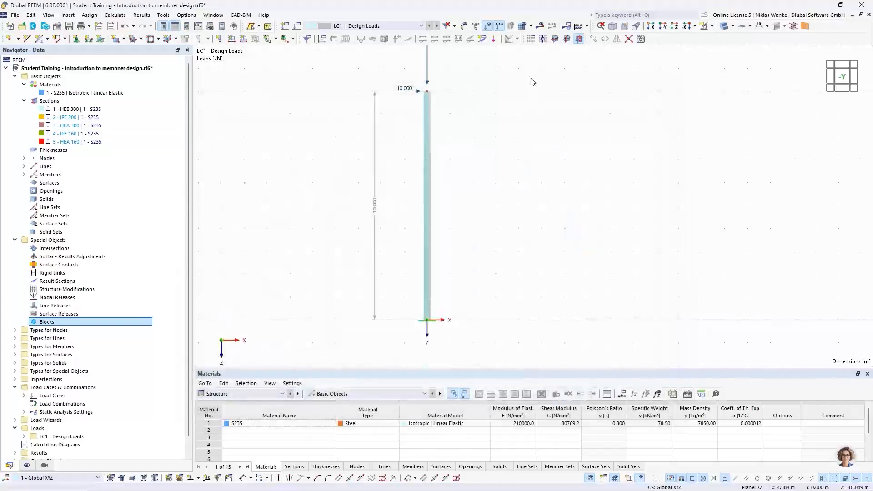
scroll(455, 241, down, 2)
middle_drag(442, 255, 446, 247)
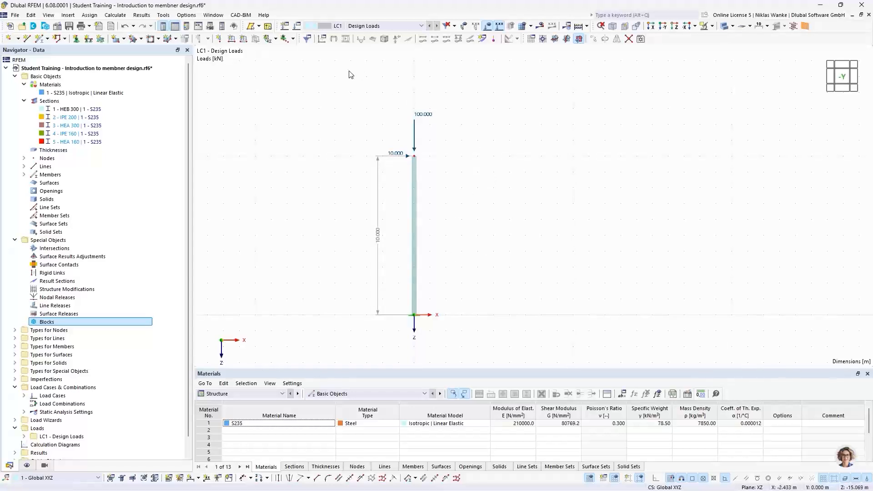
Copy load case LC1 to a new case named "Design Loads (2nd order theory)" with static analysis settings SA2 - Second-order (P-Δ) | Newton-Raphson
click(297, 27)
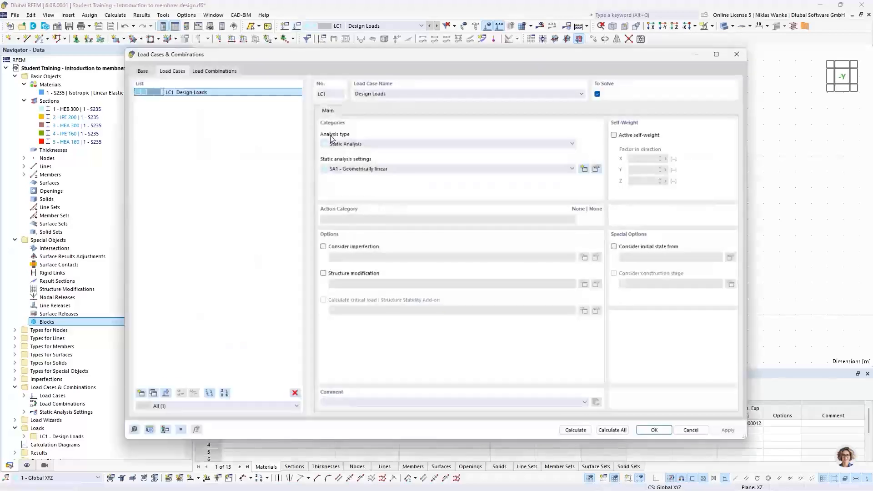
drag(401, 54, 428, 47)
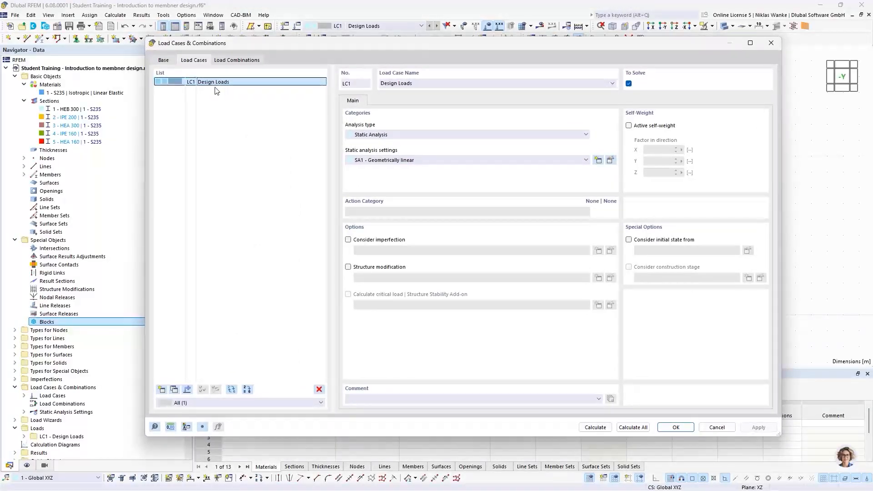
click(175, 390)
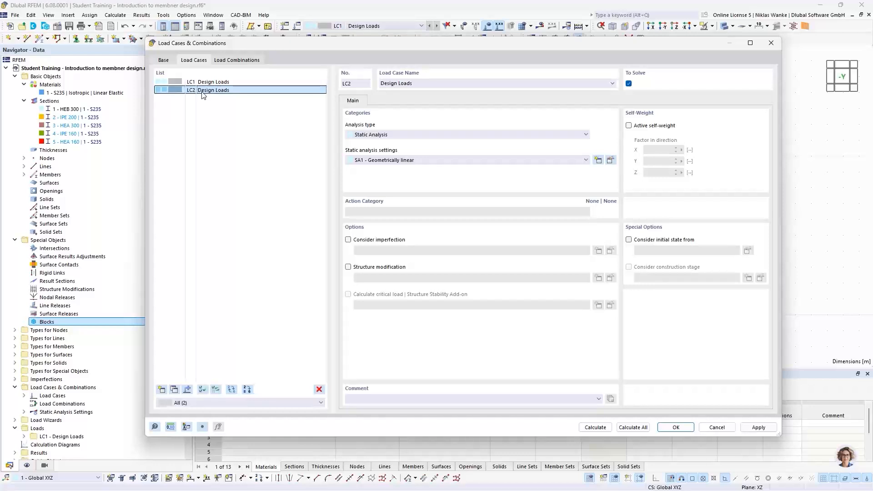
click(415, 84)
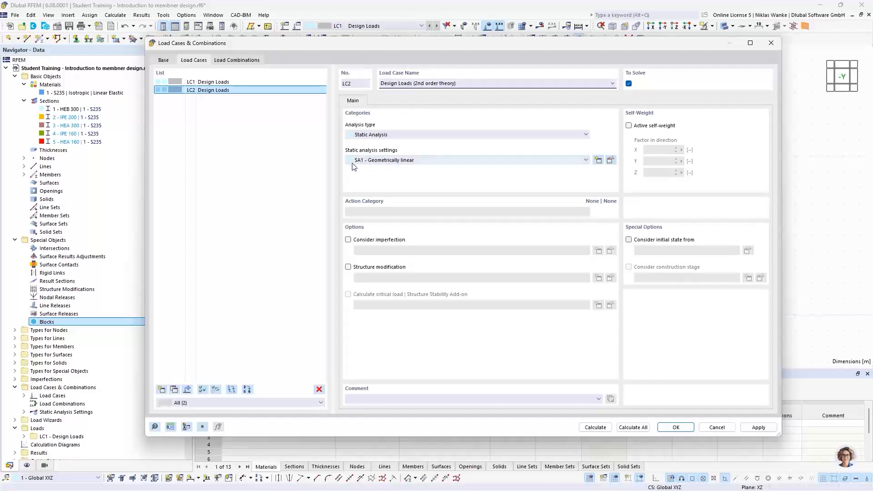
click(391, 162)
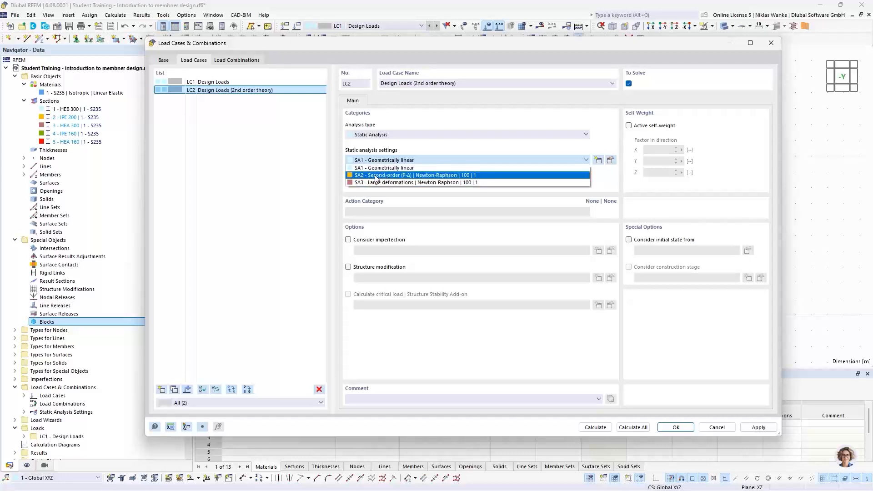
click(375, 176)
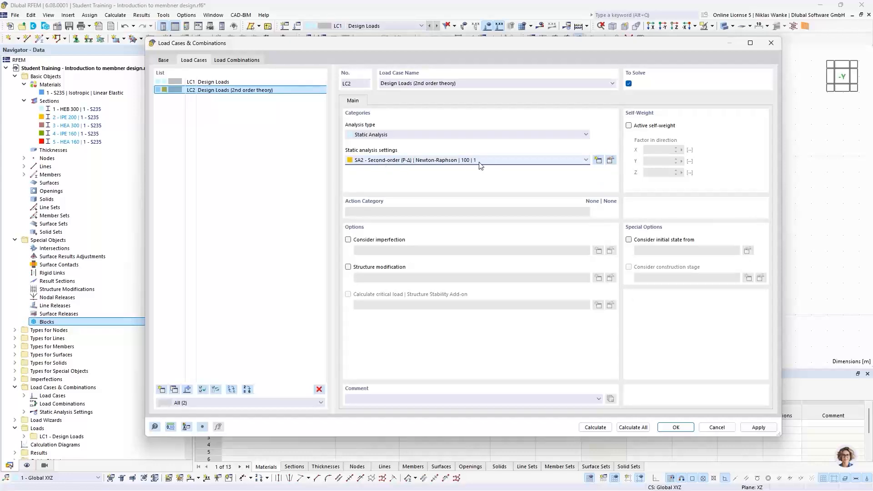
Examine the SA2 static analysis settings, including the available analysis types, iterative methods, maximum iterations and load increments
click(610, 161)
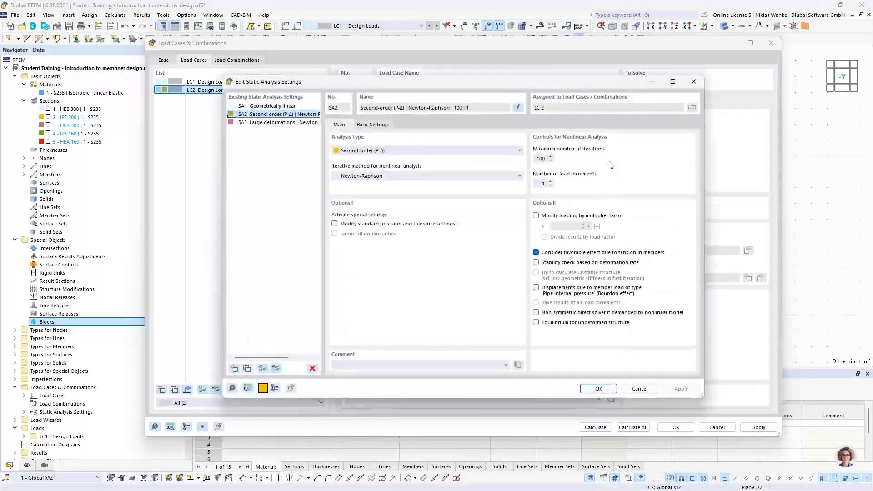
drag(500, 81, 510, 77)
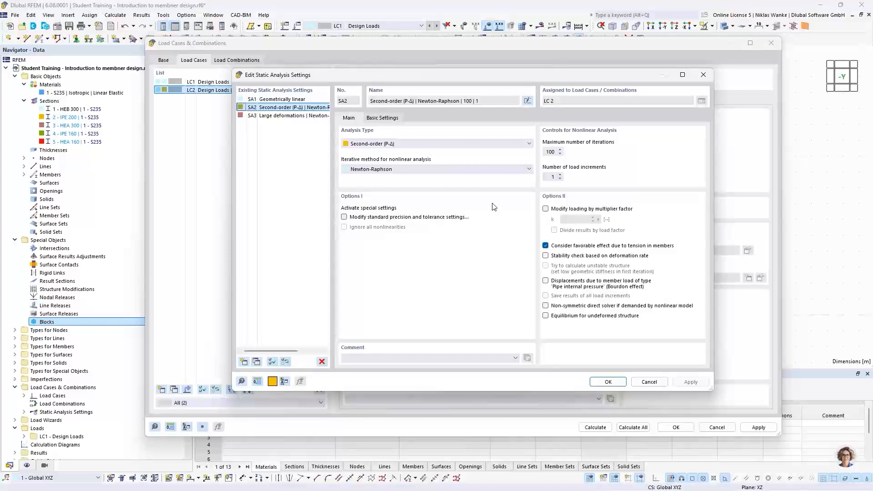
click(446, 144)
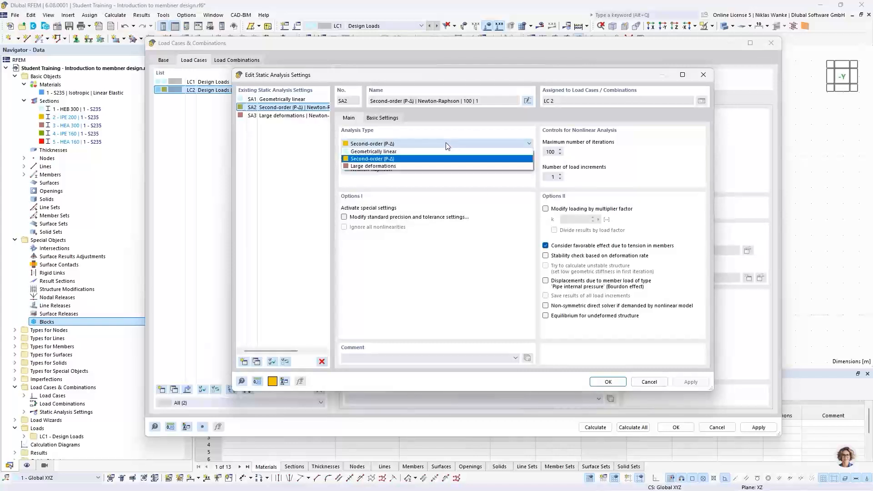
click(382, 144)
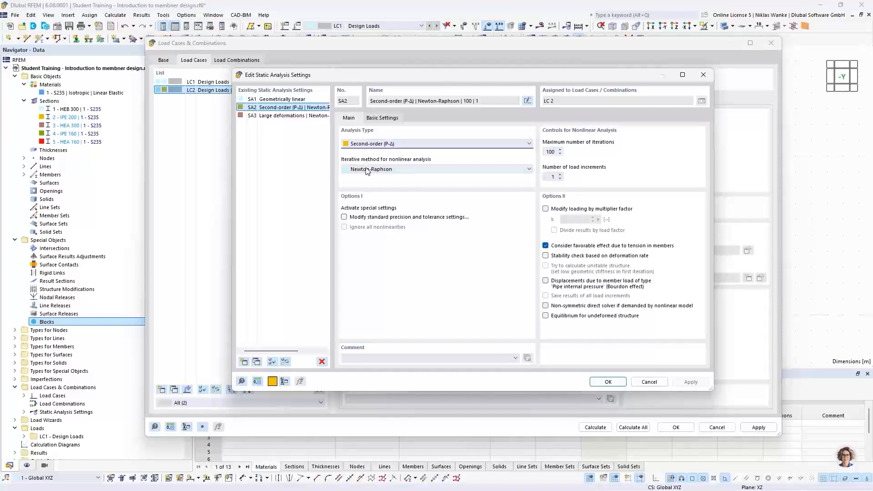
click(365, 170)
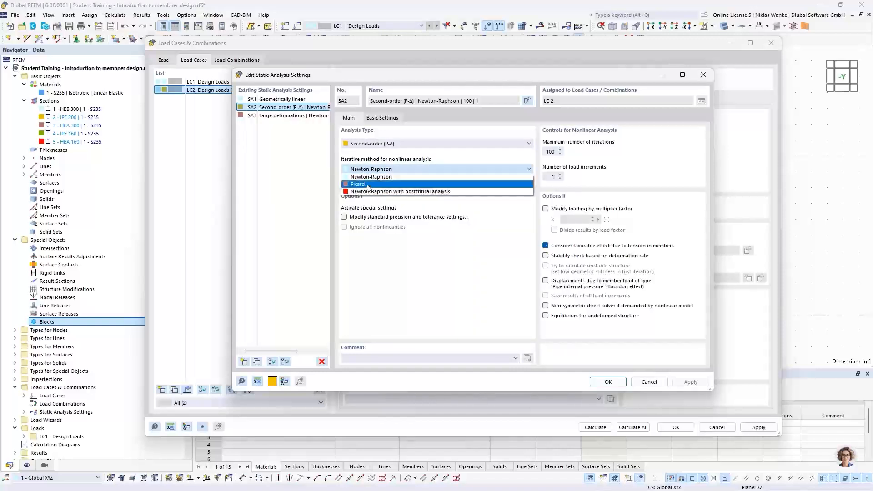
click(394, 169)
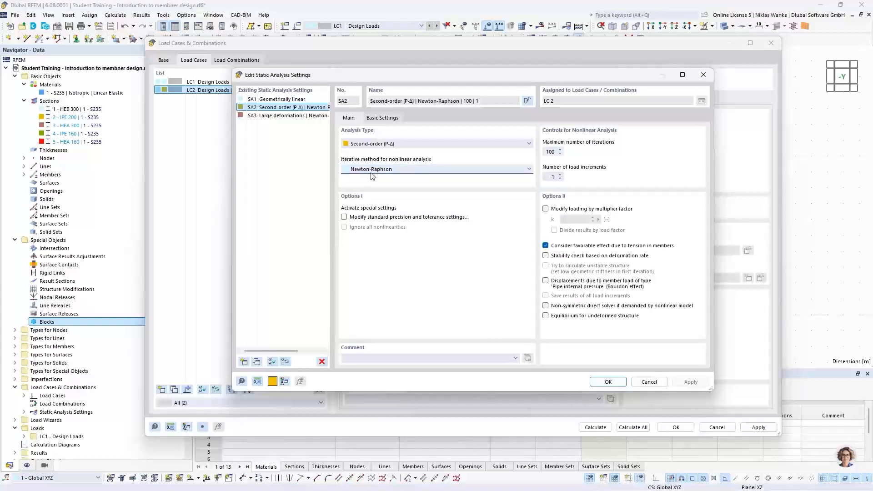
click(546, 152)
click(552, 177)
click(372, 148)
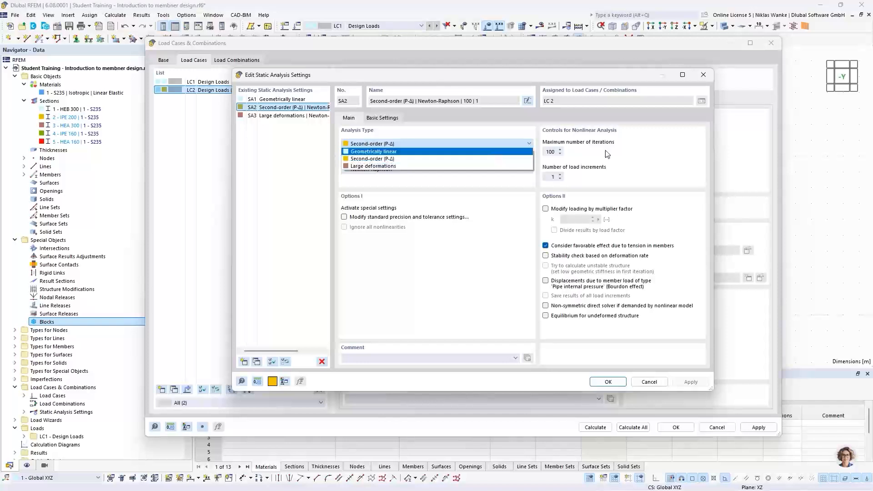
click(687, 154)
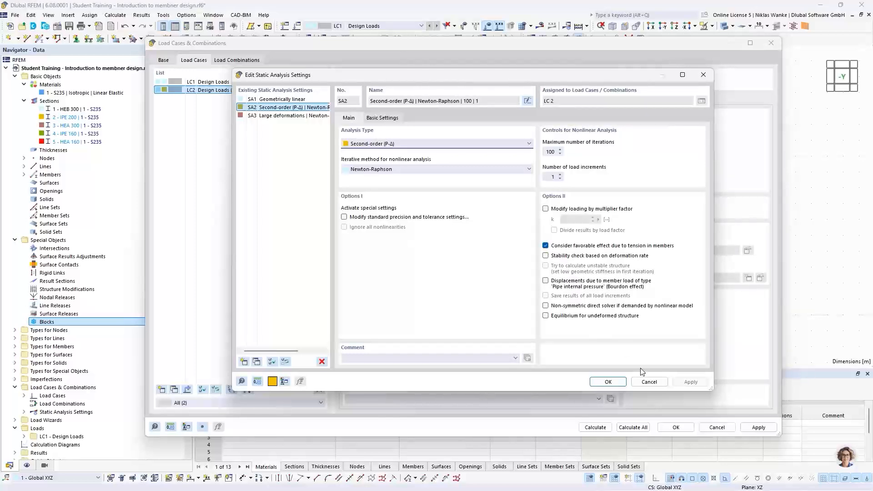
click(607, 383)
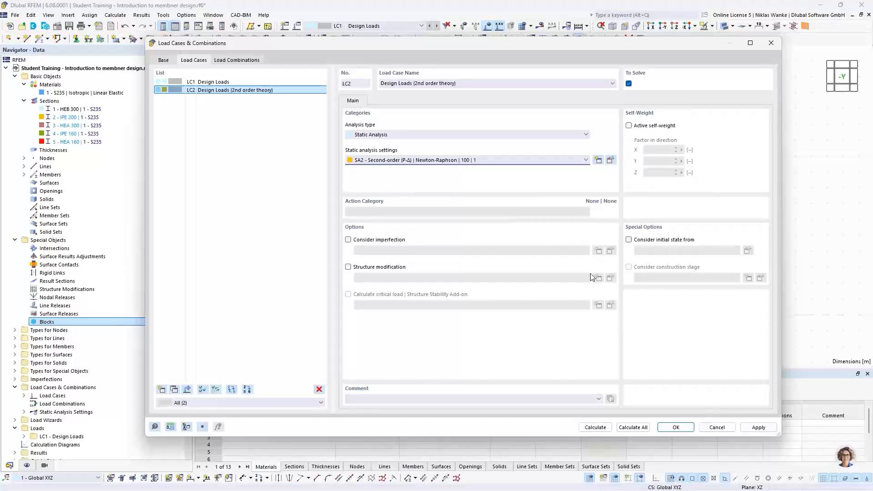
Confirm the load case definitions and compare the displayed loads of LC1 and LC2 on the column
click(677, 427)
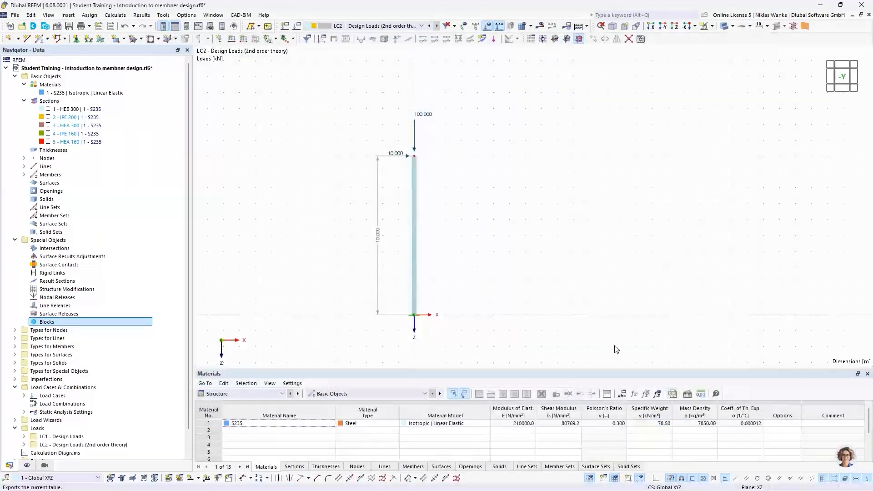
click(395, 26)
click(392, 35)
click(396, 26)
click(394, 42)
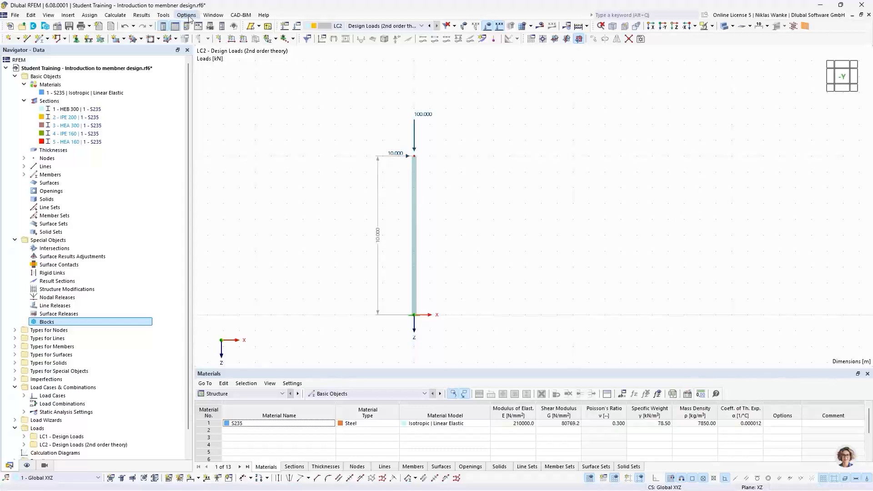
Open a second window of the model, tile both windows vertically and centre the column in each view
click(213, 16)
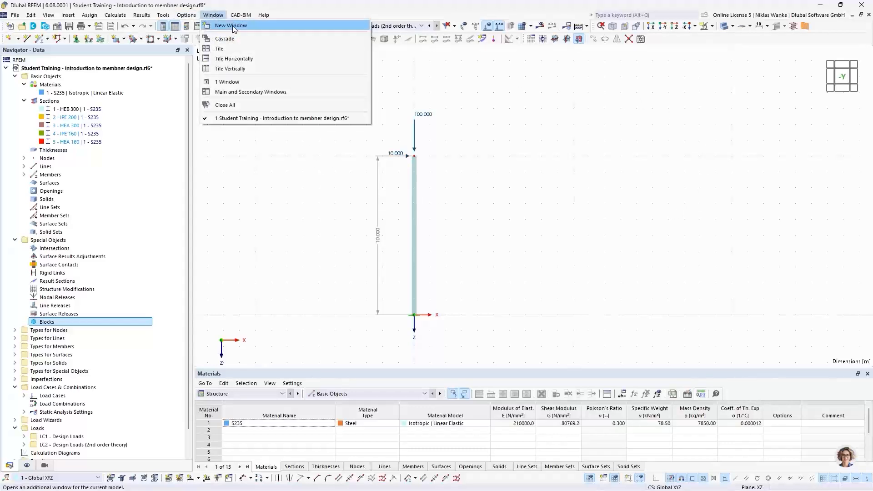
click(232, 25)
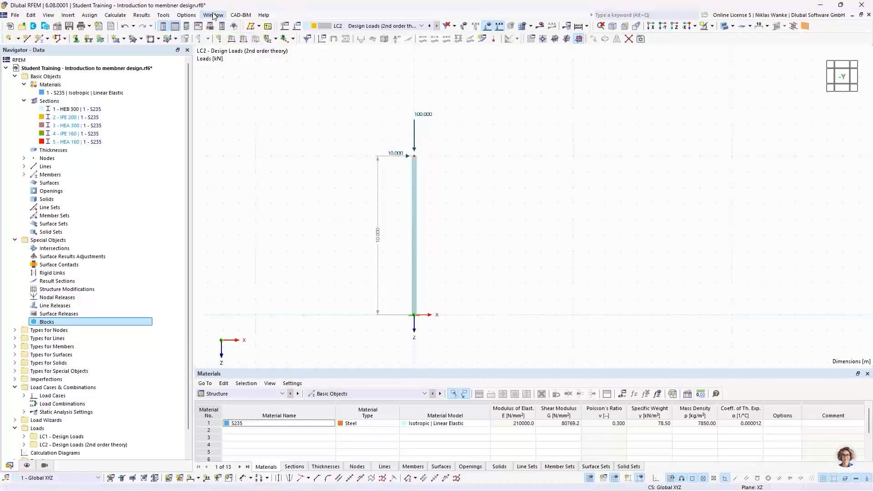
click(209, 17)
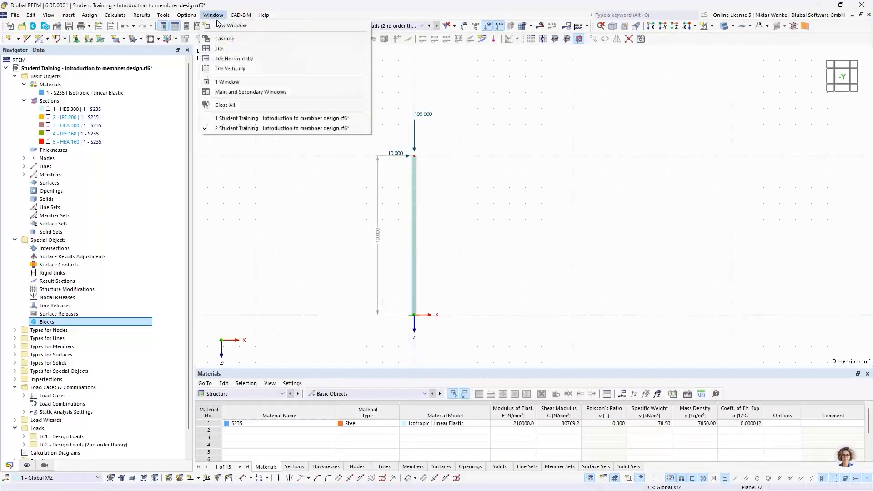
click(229, 70)
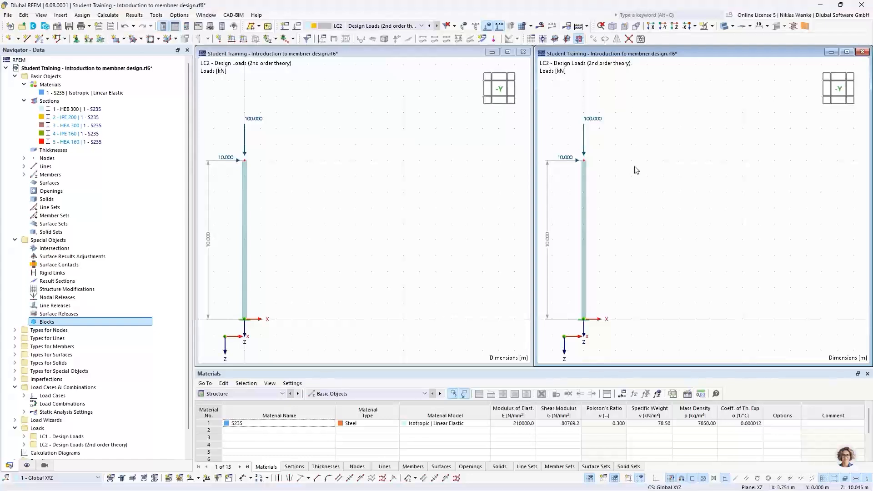
middle_drag(339, 187, 427, 176)
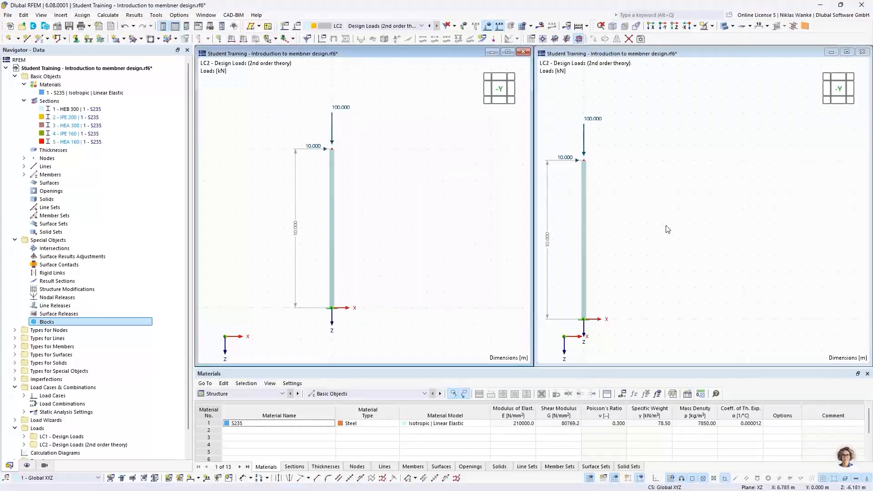
middle_drag(666, 226, 766, 189)
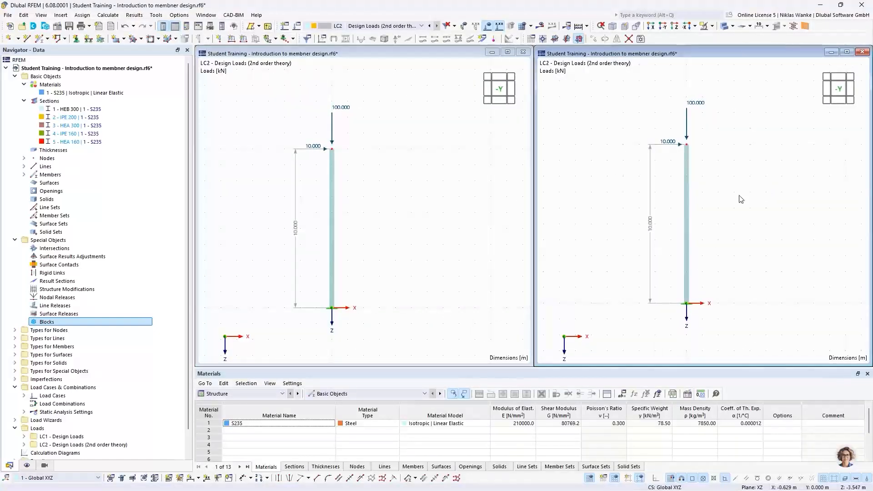
Show LC1 Design Loads in the first model window, keeping LC2 Design Loads (2nd order theory) in the second
click(392, 165)
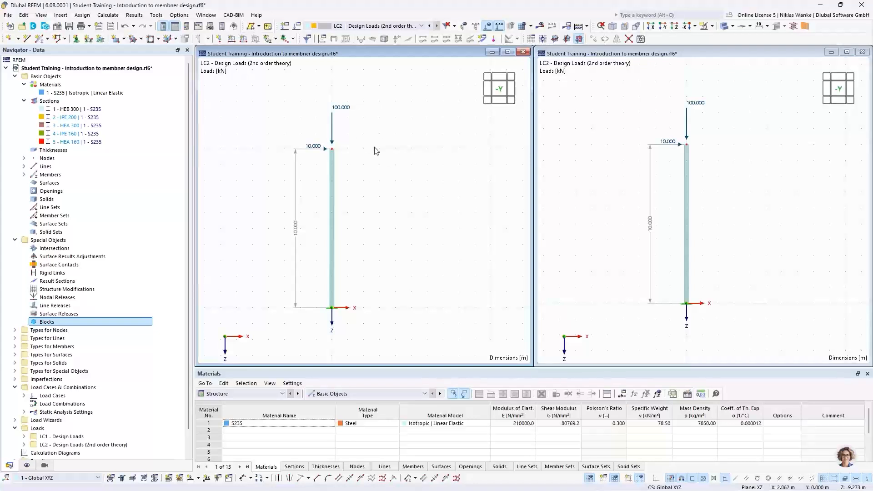
click(368, 26)
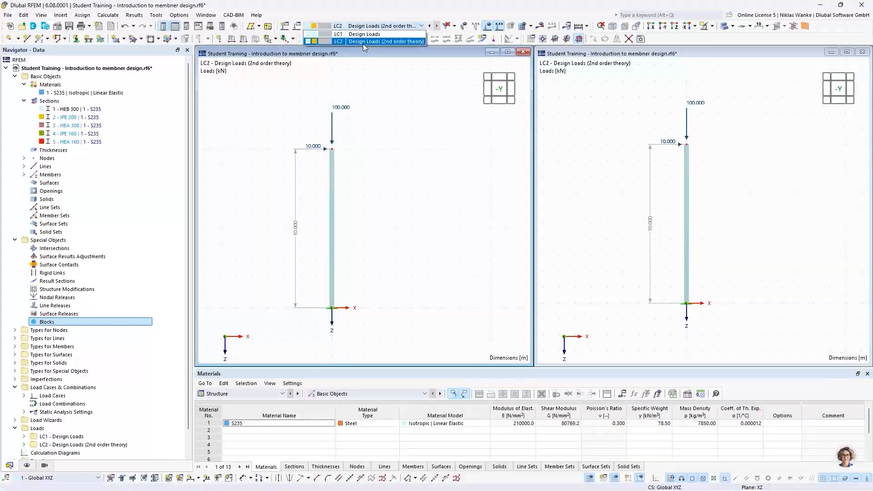
click(347, 35)
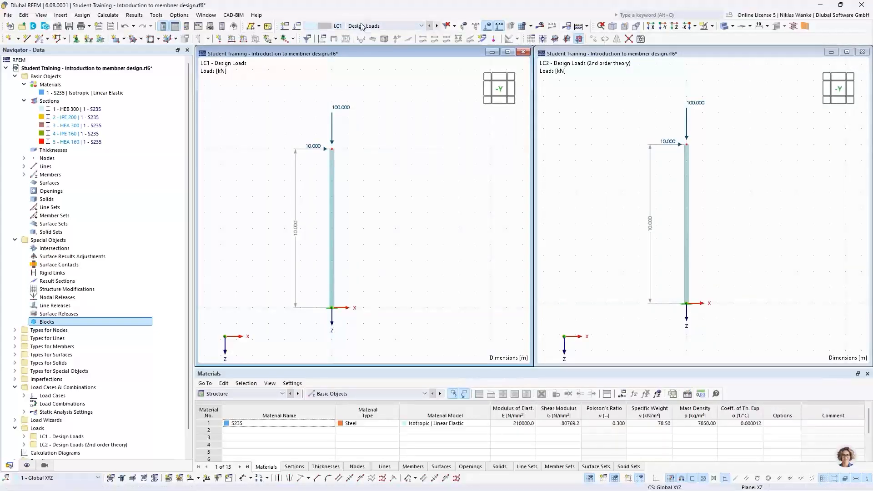
click(733, 141)
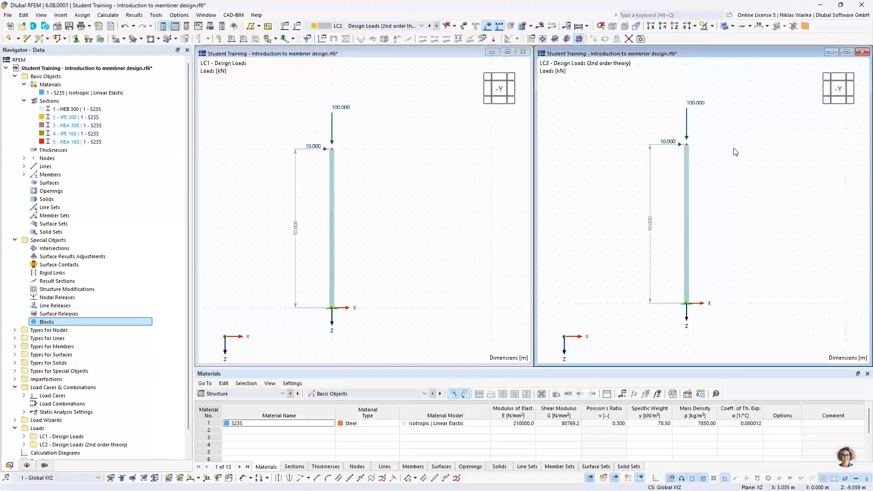
click(366, 26)
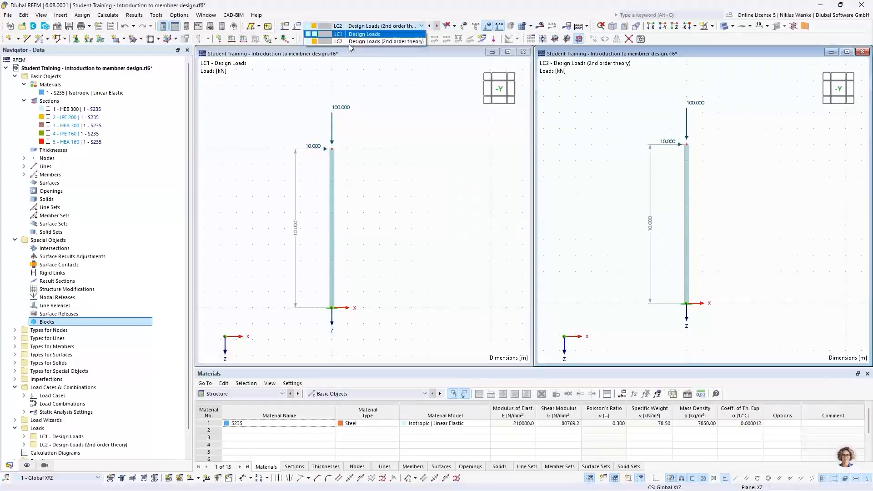
Calculate all load cases of the column model
click(425, 193)
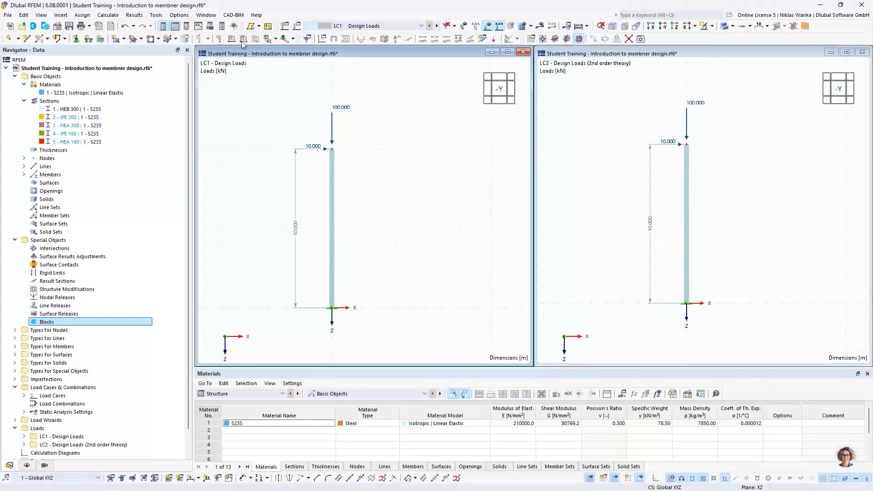
click(107, 15)
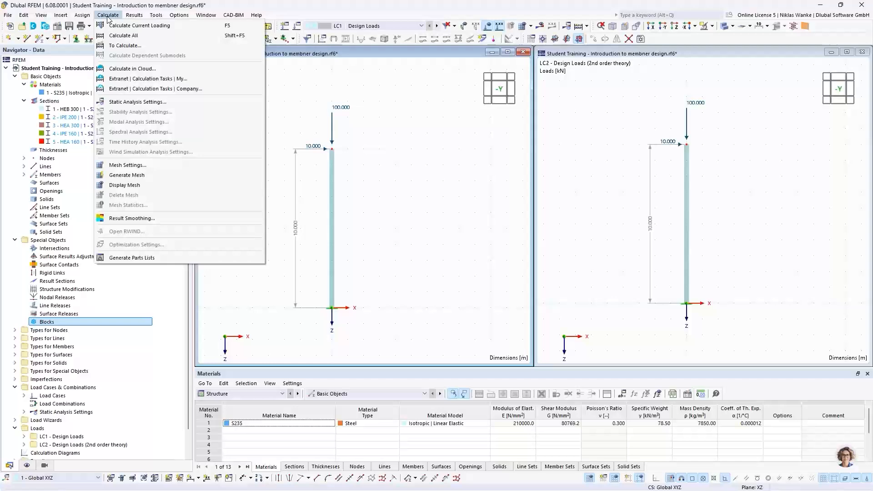
click(122, 35)
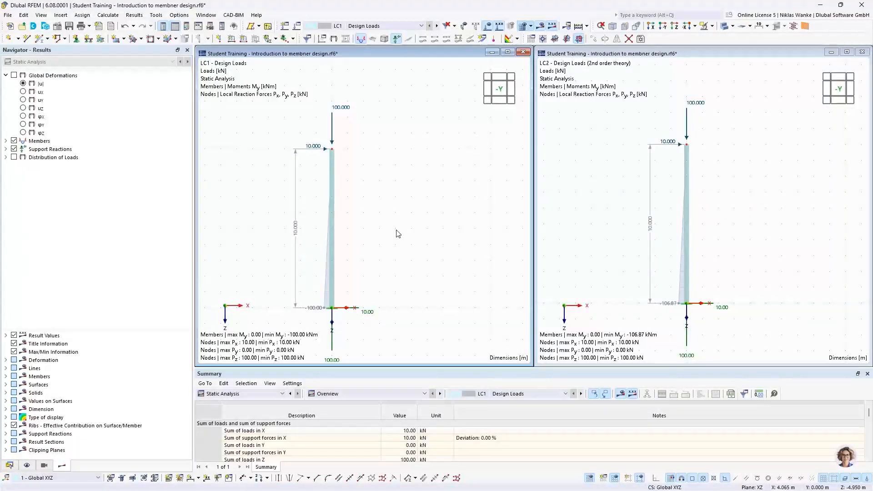
Display the total global deformation |u| for LC1 and LC2 in their respective windows
click(23, 85)
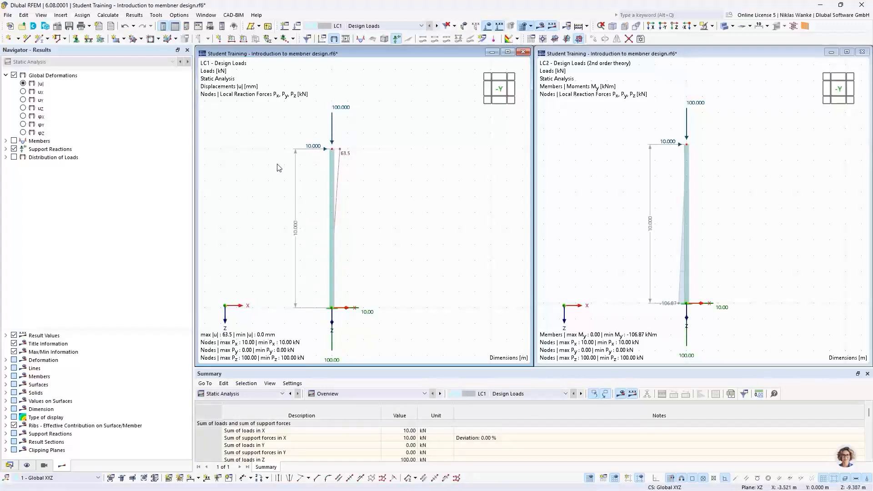
click(669, 170)
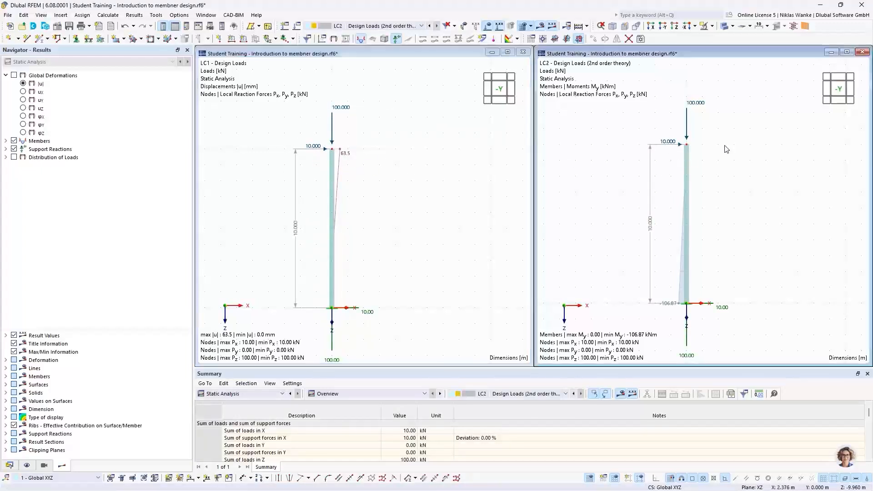
click(23, 84)
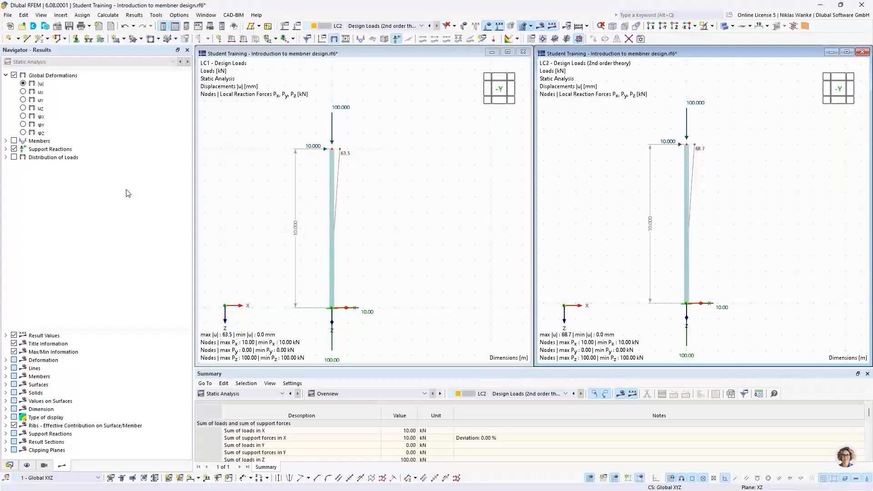
Display the member bending moment My for LC1 and LC2 in their respective model windows
click(6, 141)
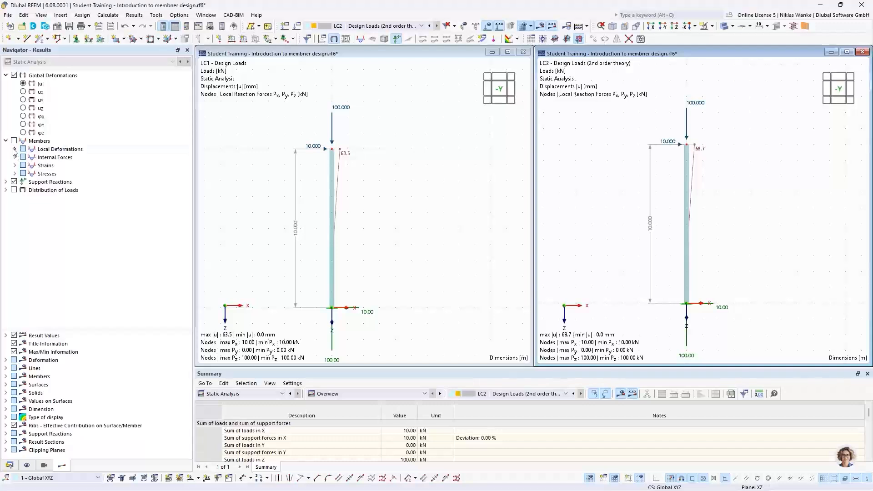
click(15, 157)
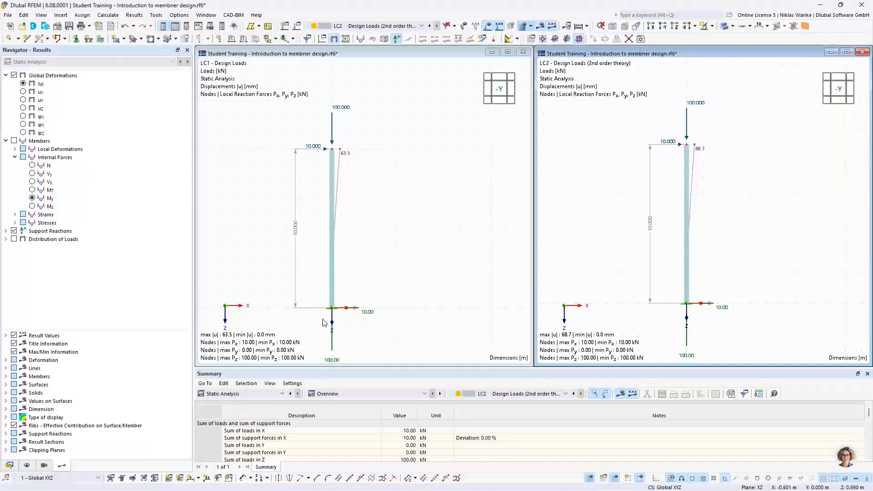
scroll(324, 323, up, 1)
middle_drag(324, 323, 374, 293)
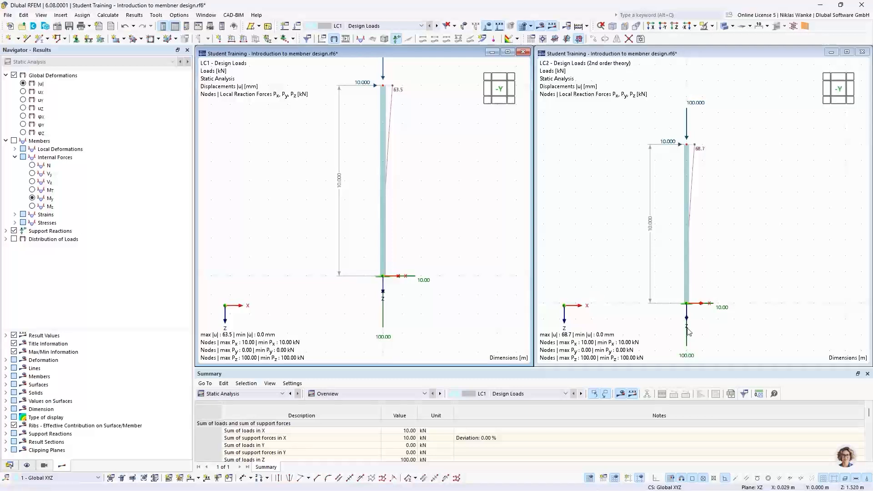
scroll(687, 327, up, 3)
middle_drag(685, 327, 701, 295)
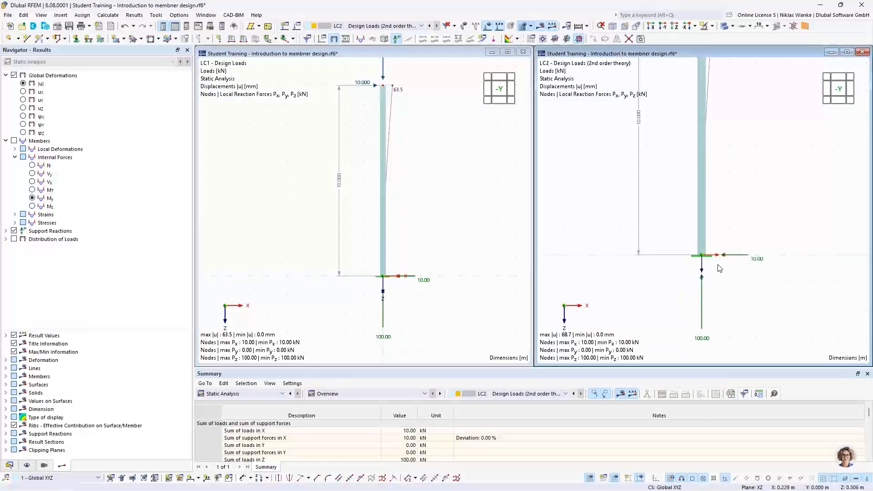
click(323, 214)
click(32, 198)
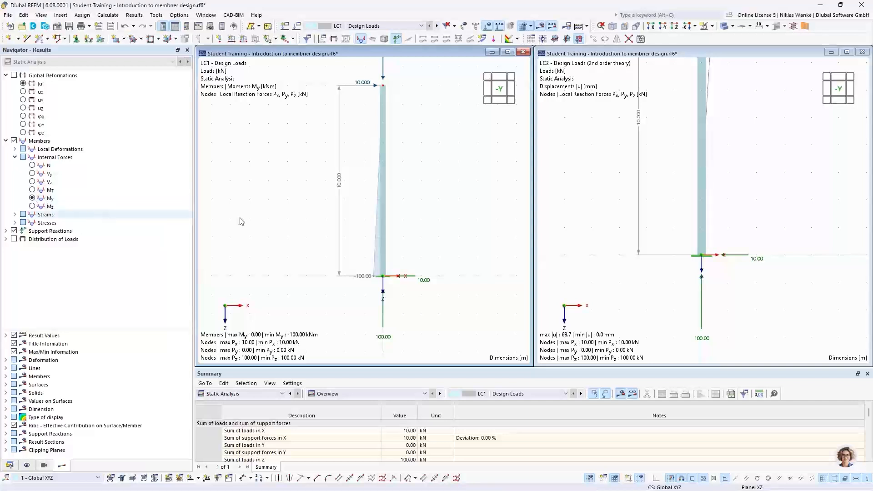
click(606, 241)
click(32, 199)
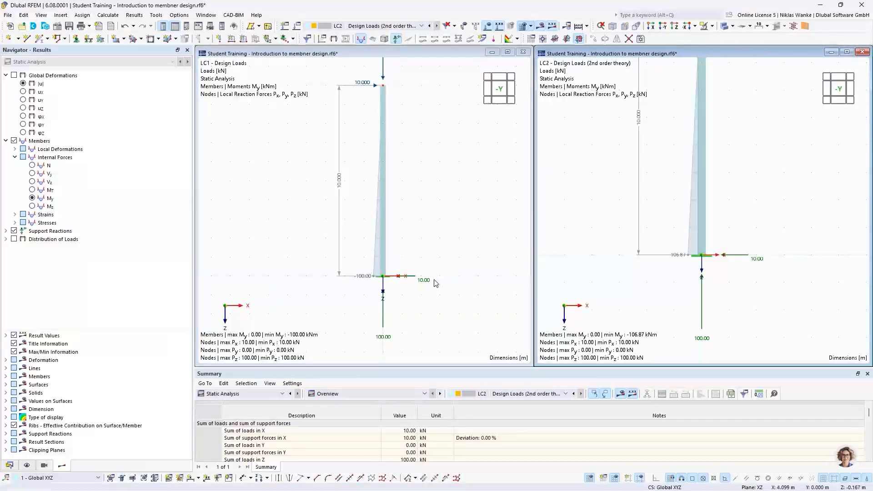
Examine the bending moment My at the column base in both windows to compare LC1 and LC2
scroll(381, 278, up, 2)
scroll(394, 289, down, 1)
middle_drag(374, 291, 338, 288)
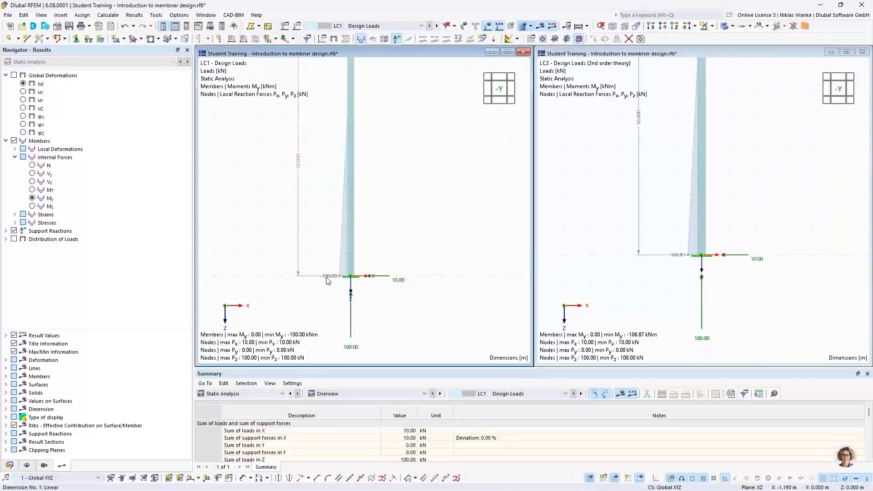
scroll(339, 288, down, 1)
scroll(340, 288, down, 2)
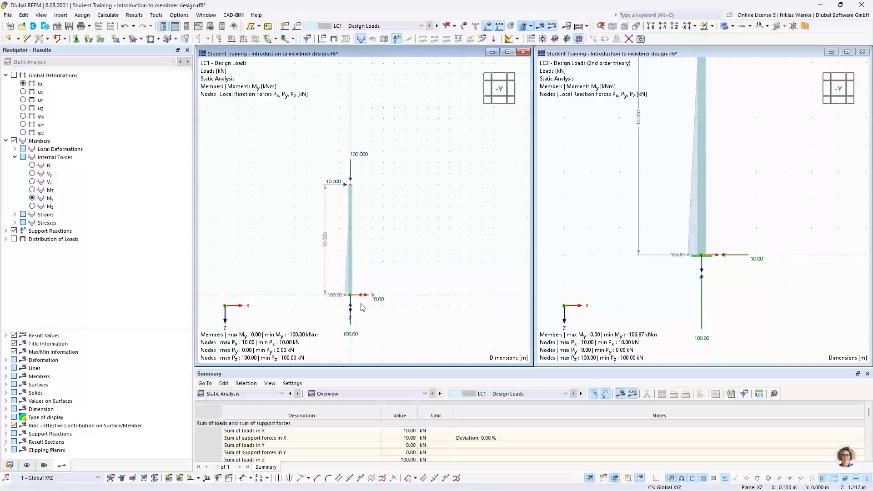
scroll(357, 311, up, 2)
scroll(357, 310, down, 1)
middle_drag(358, 308, 374, 295)
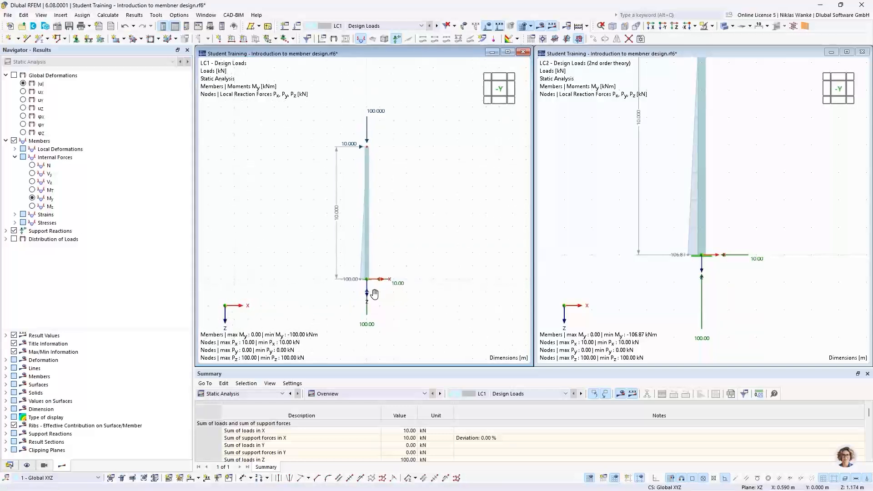
scroll(376, 291, up, 1)
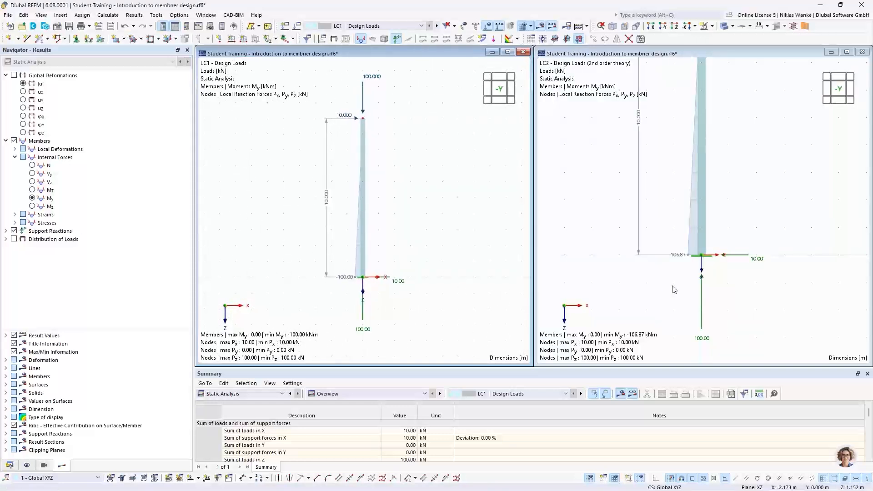
mouse_move(675, 285)
middle_down()
mouse_move(676, 301)
mouse_move(684, 296)
middle_up()
scroll(684, 307, down, 1)
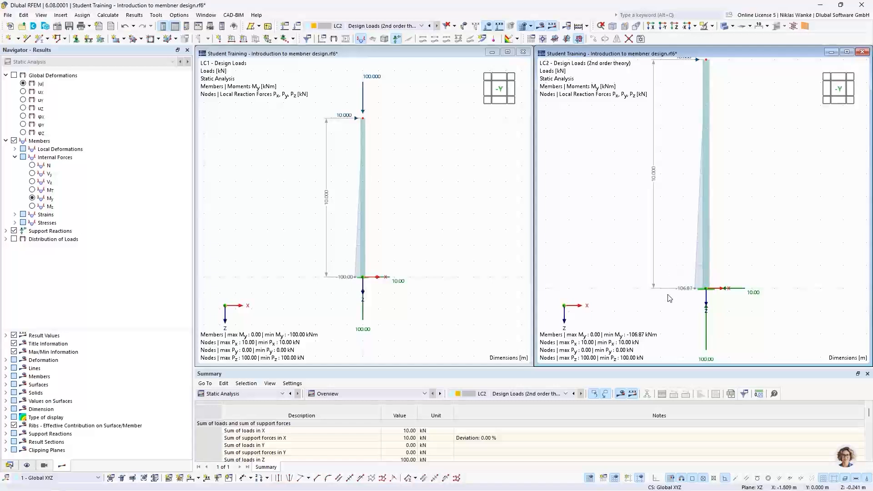
scroll(715, 296, down, 3)
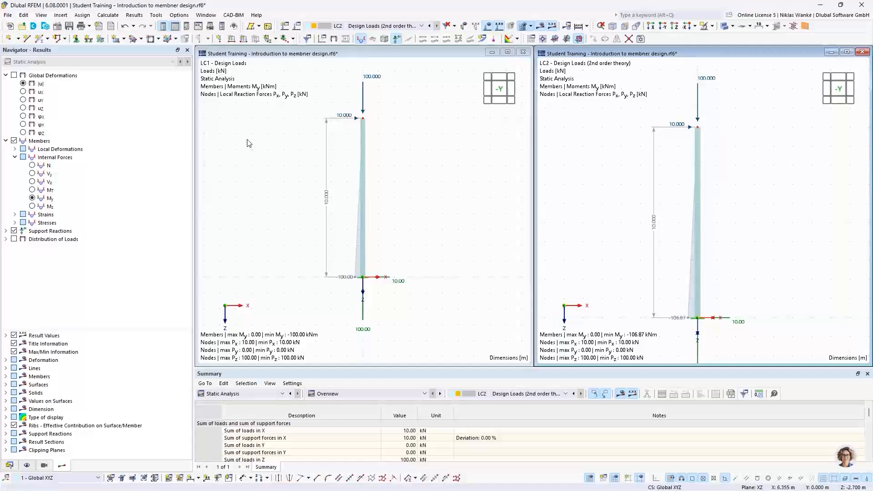
Check the global deformation |u| of LC2, return to its My diagram and compare it with LC1
click(41, 83)
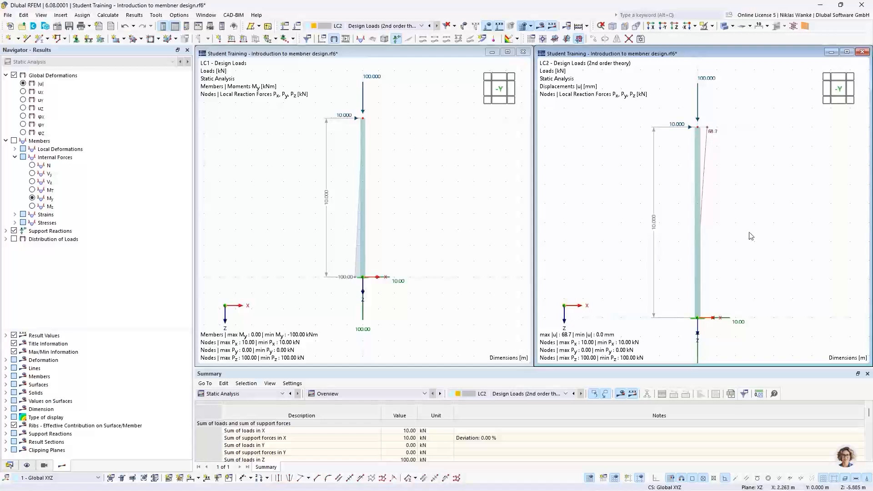
click(14, 140)
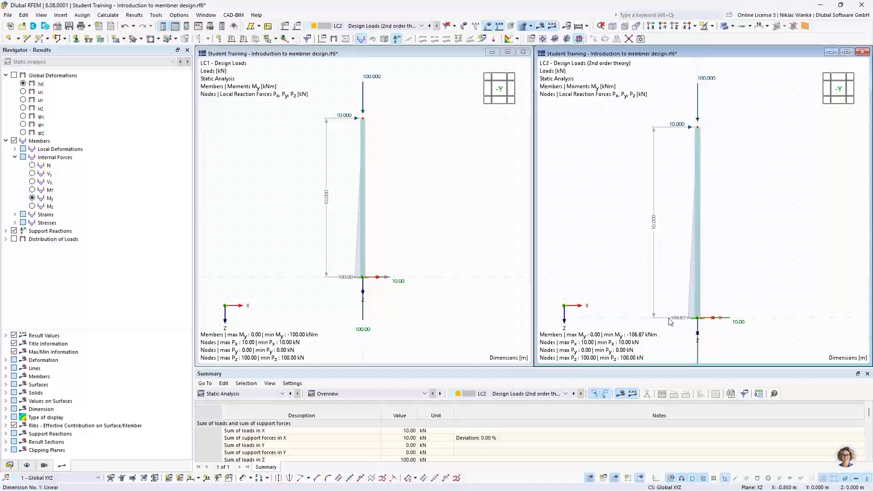
click(339, 298)
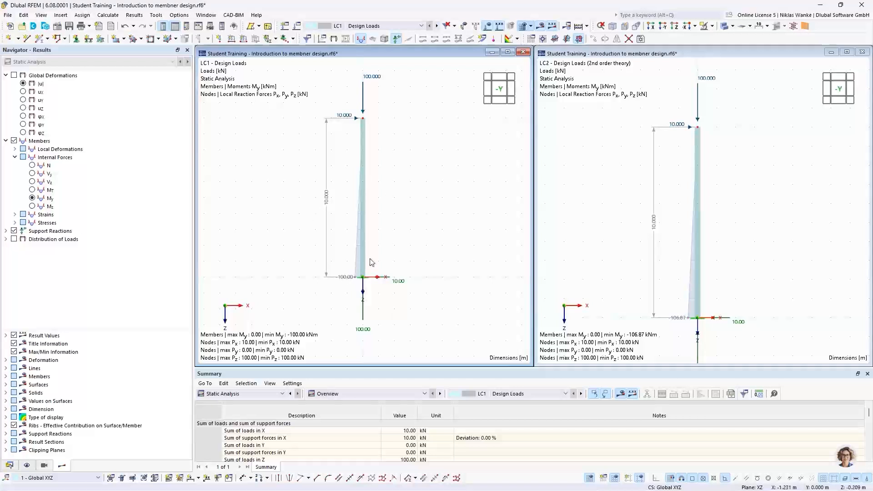
click(627, 212)
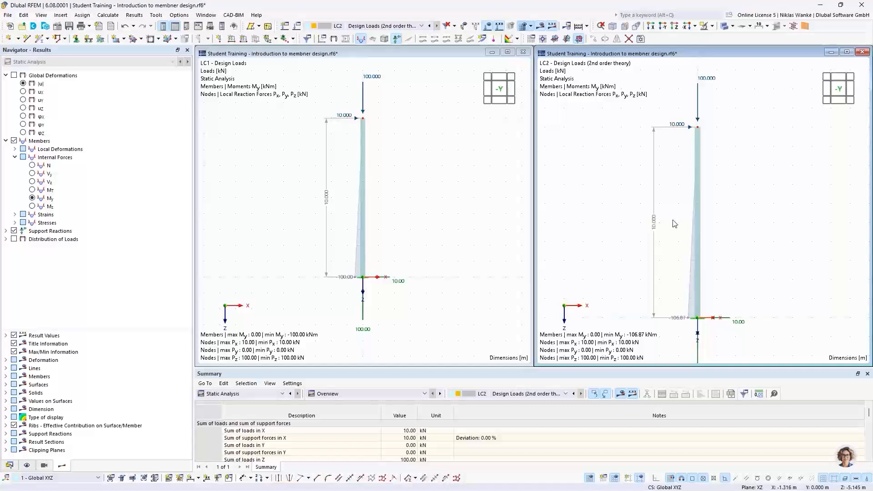
scroll(673, 220, down, 1)
middle_drag(673, 220, 682, 230)
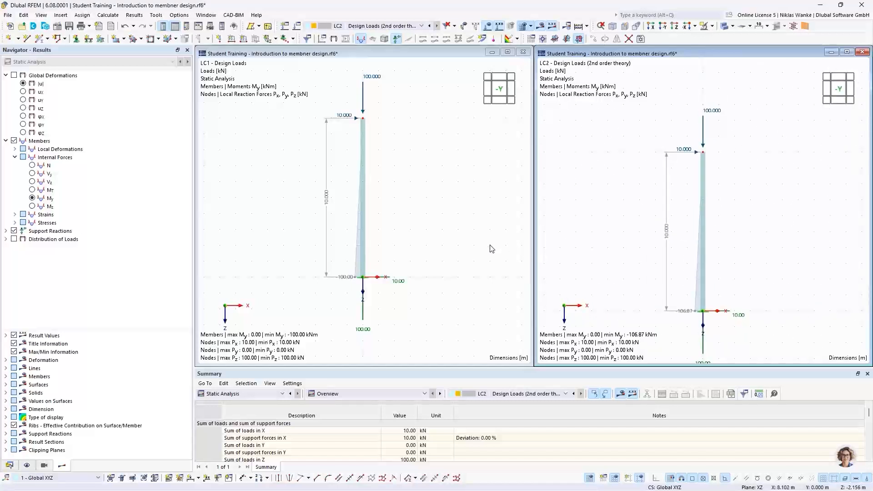
middle_drag(457, 180, 453, 202)
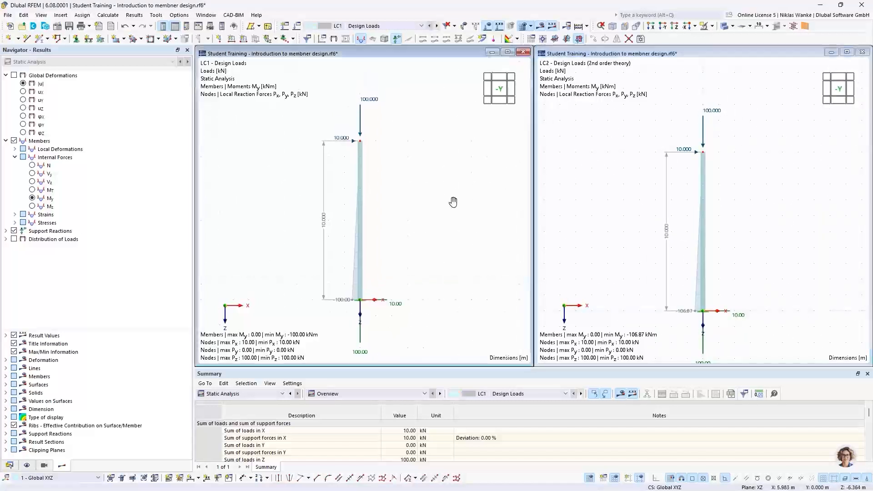
Set the nodal load at the column top in LC2 to Fx 20 kN and Fz 200 kN
double_click(712, 112)
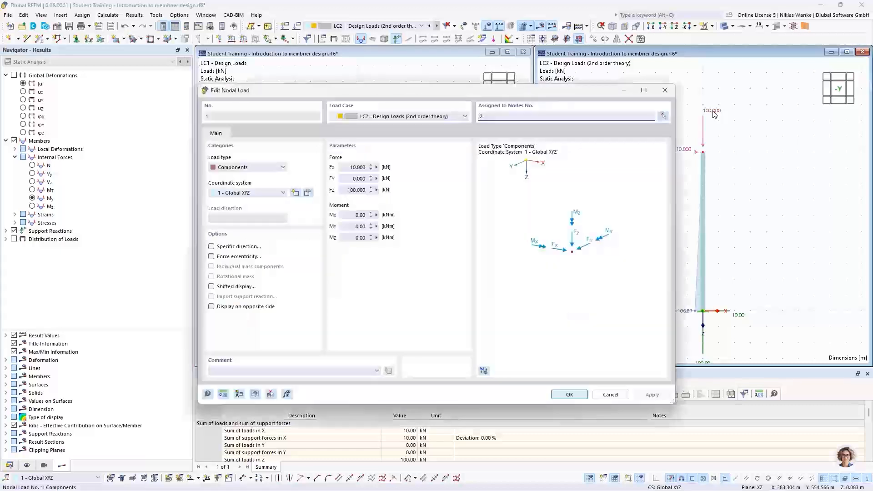
drag(348, 167, 386, 167)
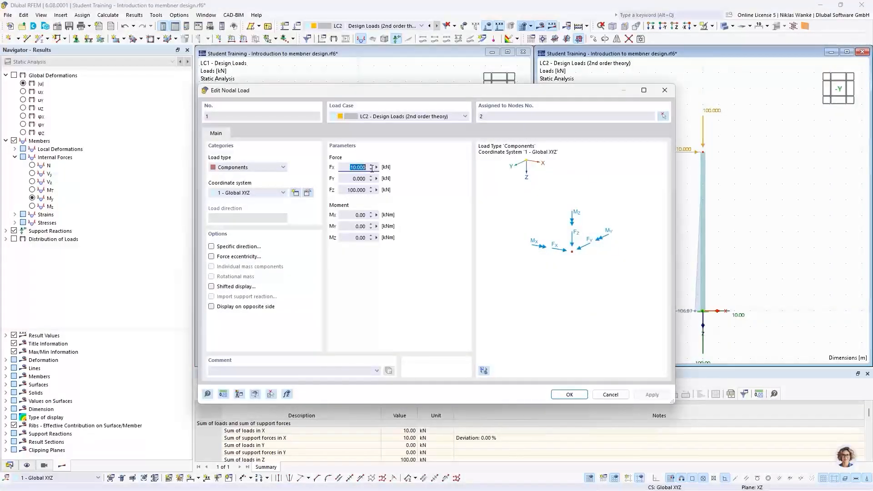
text(20)
click(350, 190)
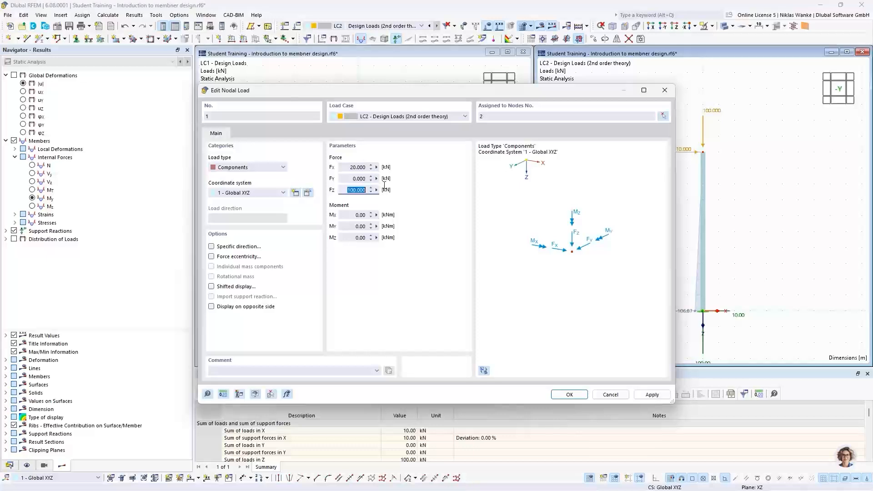
text(200)
click(570, 394)
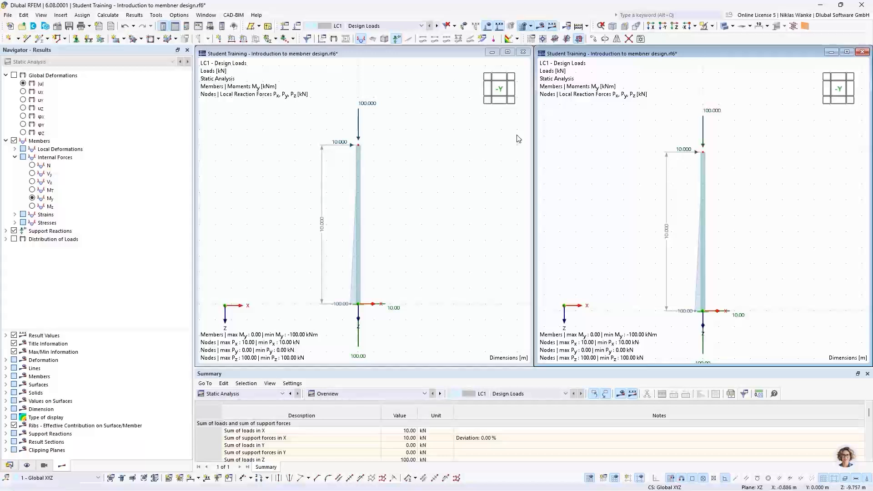
Set the nodal load at the column top in LC1 to Fx 20 kN and Fz 200 kN
double_click(712, 114)
drag(351, 167, 383, 172)
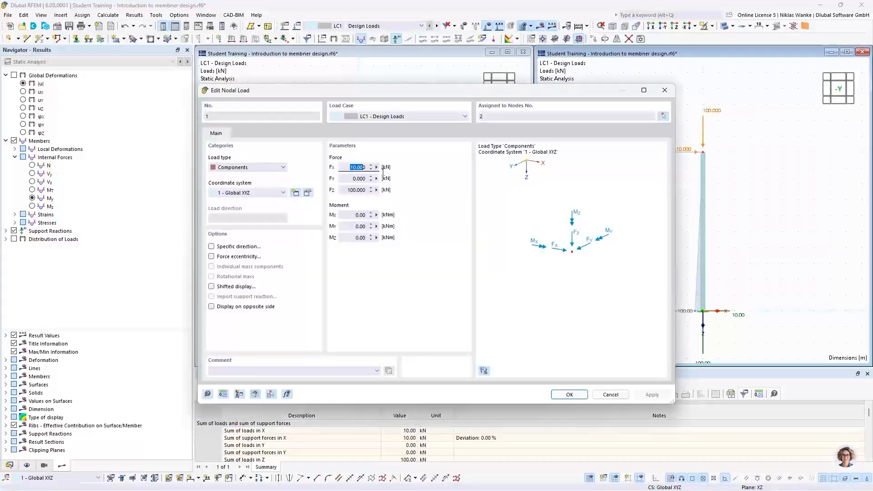
text(20)
drag(351, 190, 377, 192)
text(200)
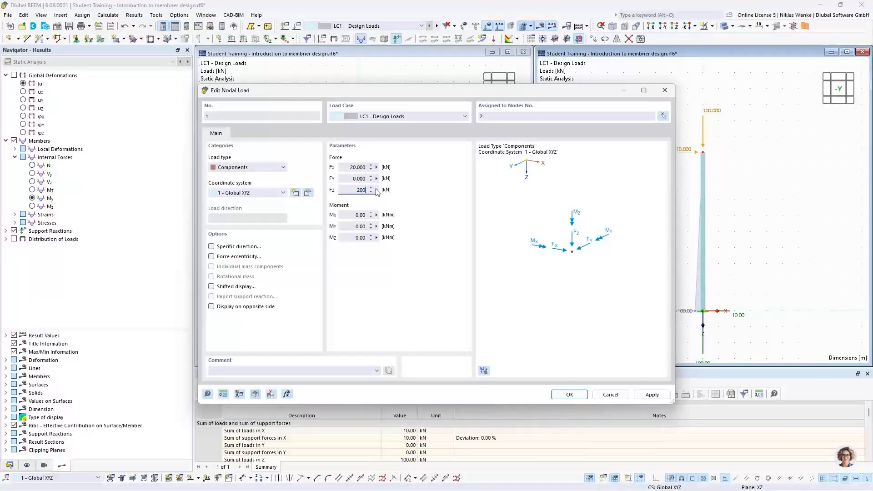
click(358, 180)
click(570, 394)
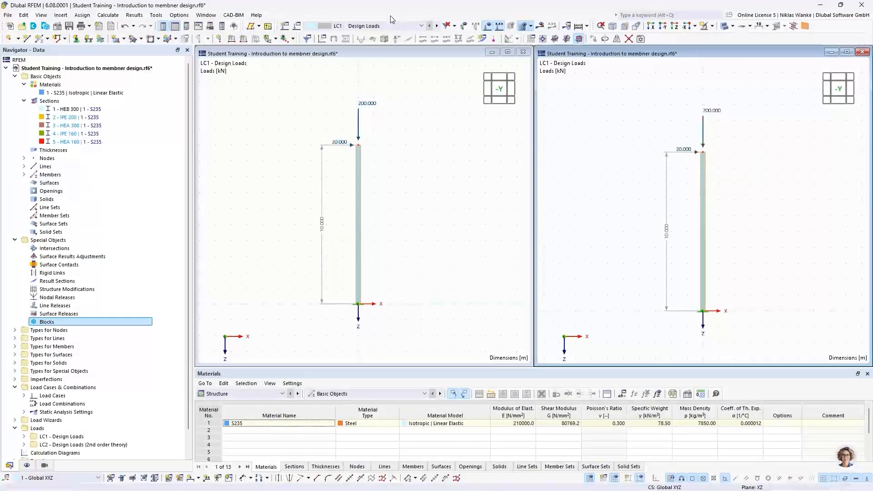
Show LC2 Design Loads (2nd order theory) in the second model window
click(379, 26)
click(375, 26)
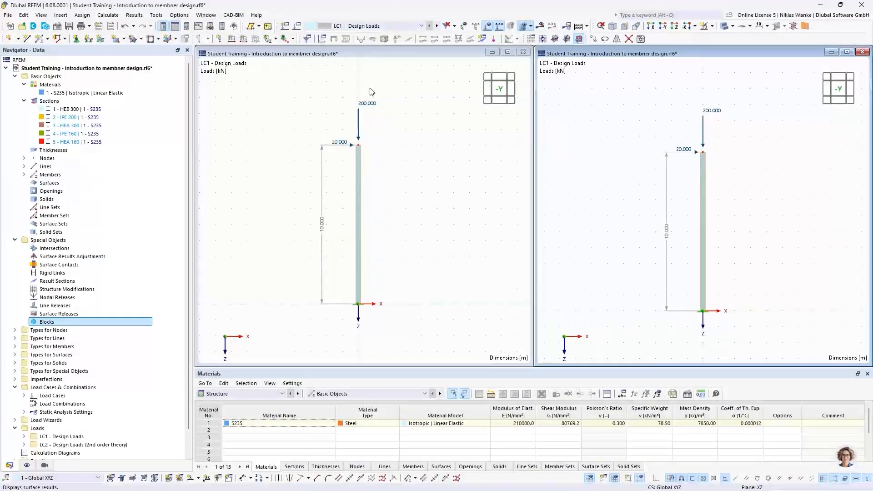
click(384, 26)
click(385, 41)
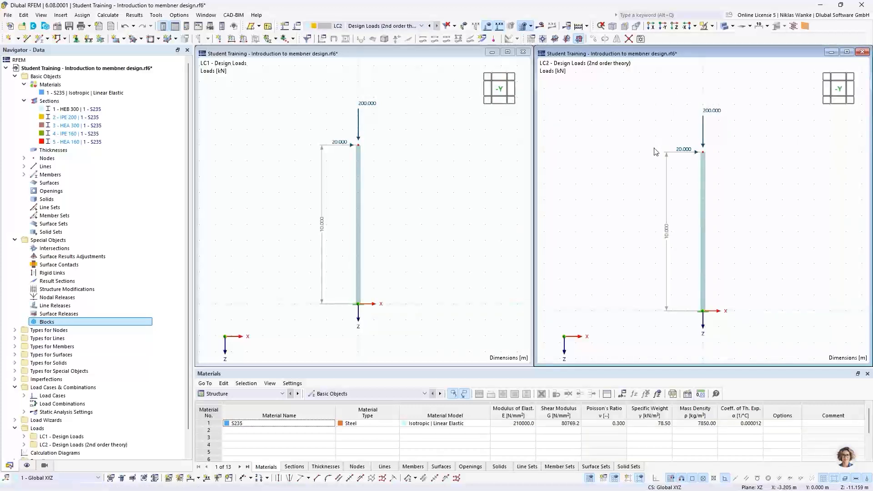
Recalculate all load cases of the column with the new nodal loads
click(414, 139)
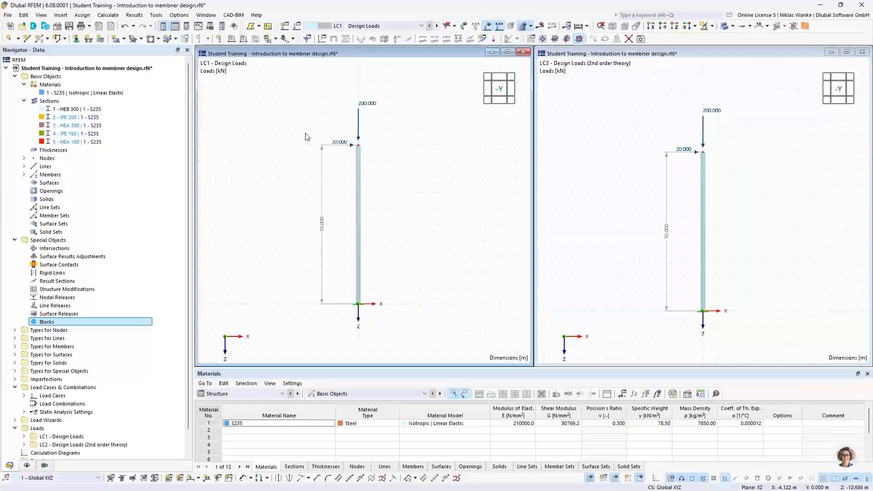
click(134, 15)
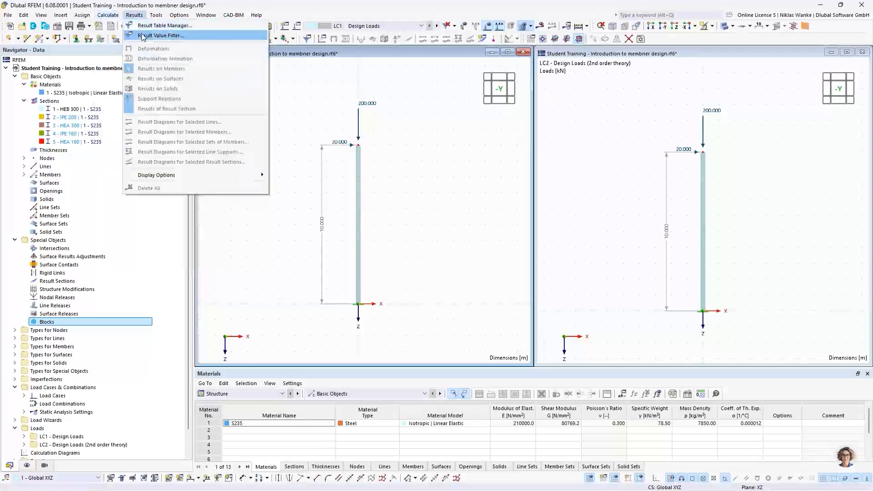
click(119, 35)
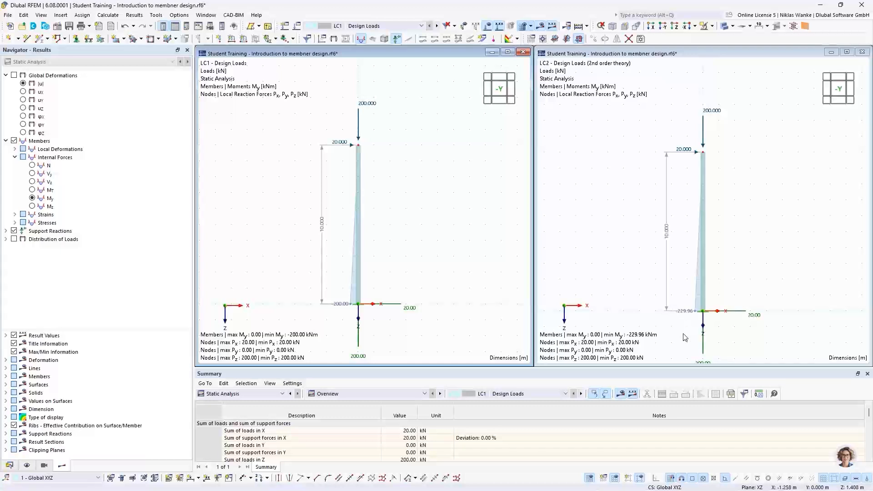
Change the nodal load at the column top in LC2 to Fx 50 kN and Fz 50 kN
click(738, 100)
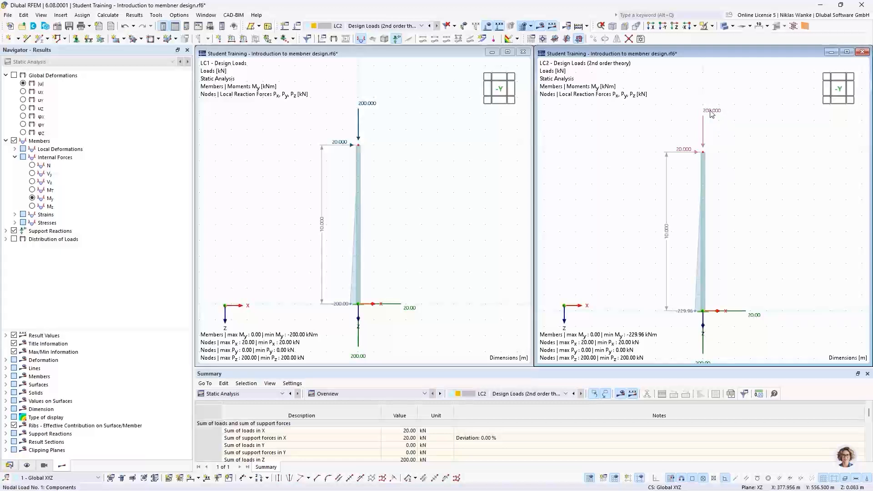
mouse_move(712, 114)
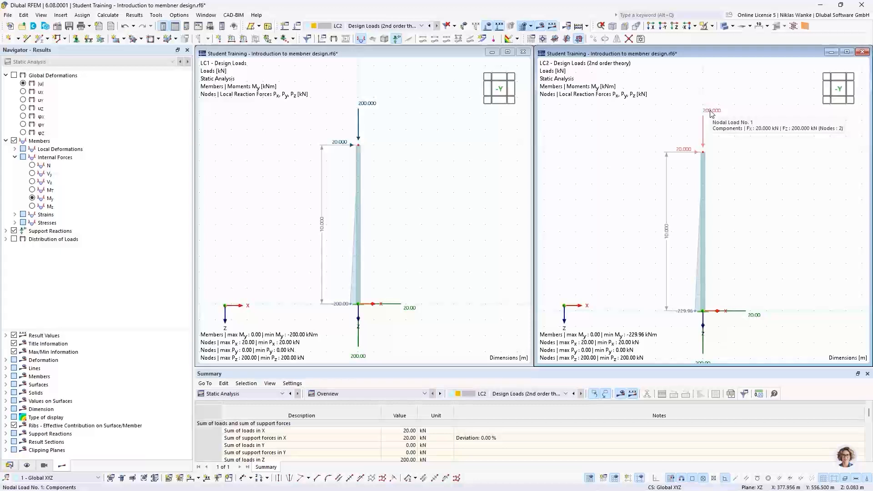
double_click(712, 114)
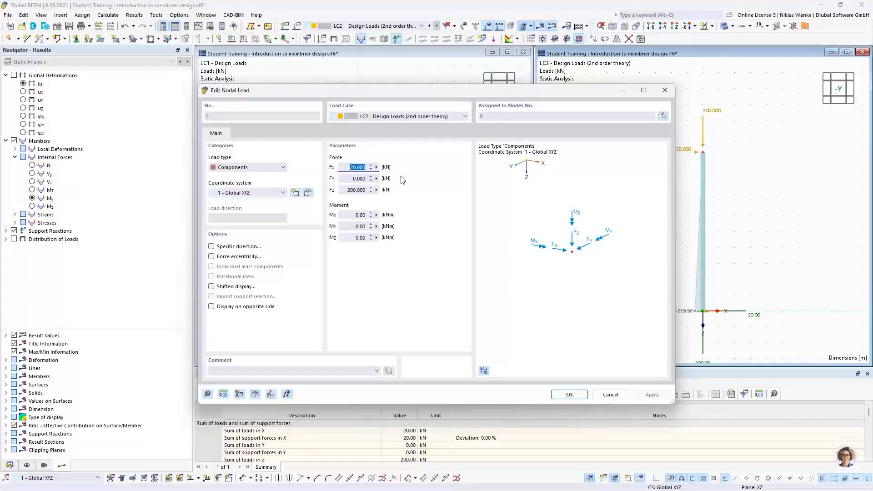
text(50)
click(343, 189)
text(50)
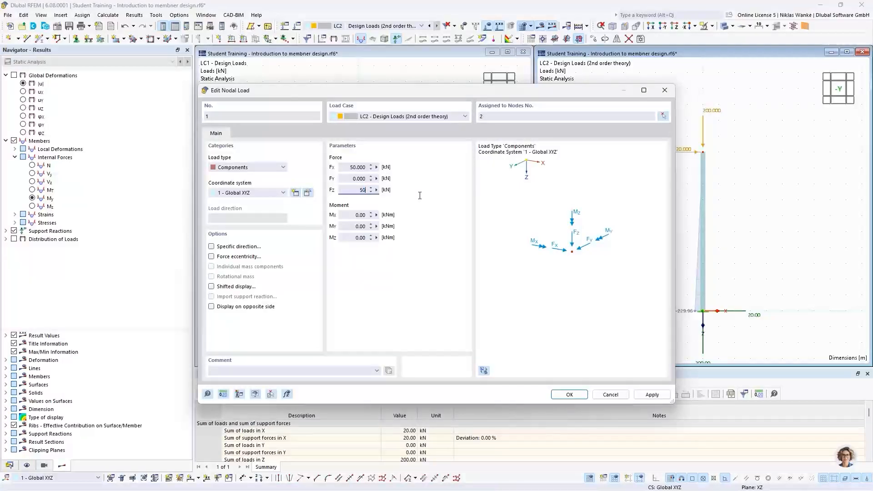
click(572, 396)
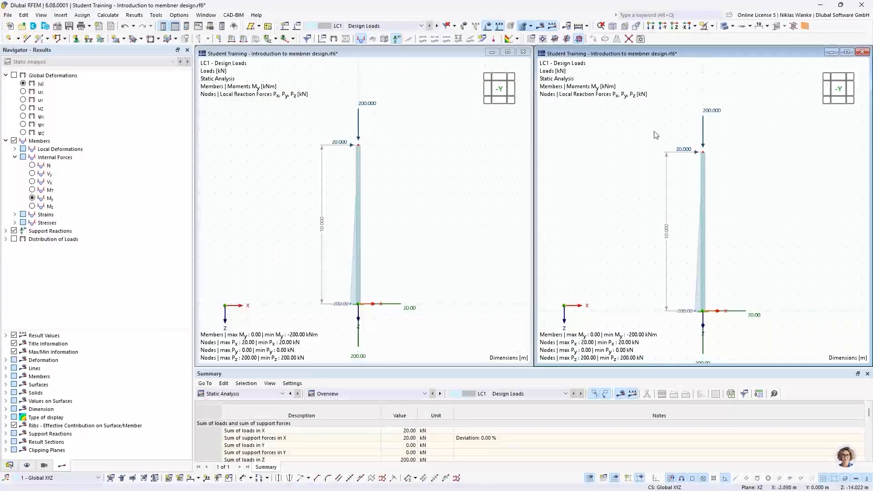
Show LC2 in the second model window and set the LC1 nodal load at the column top to Fx 50 kN and Fz 500 kN
click(378, 26)
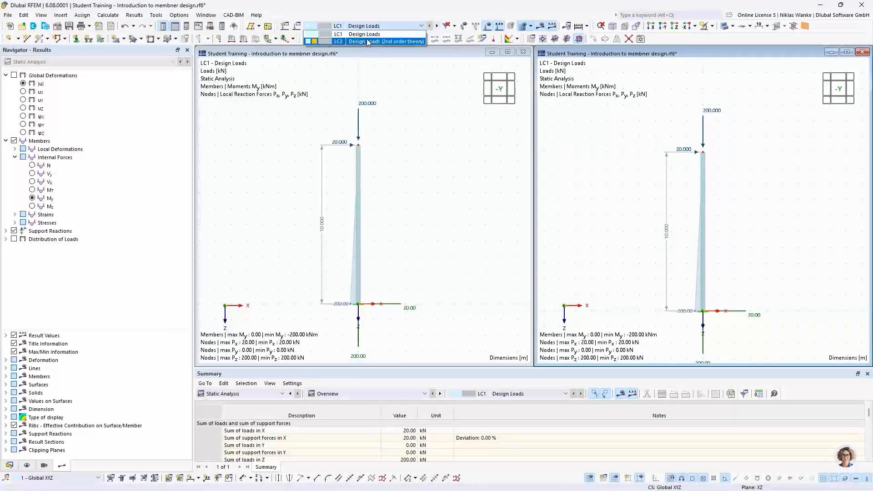
click(385, 41)
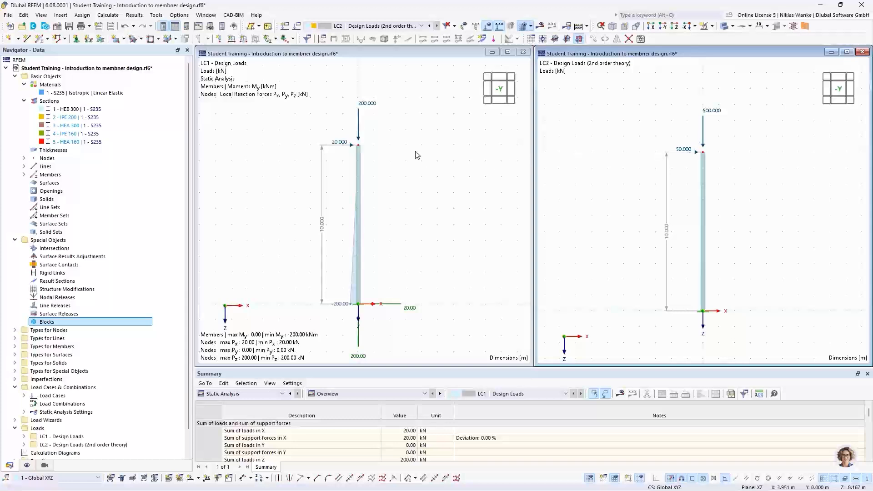
double_click(369, 105)
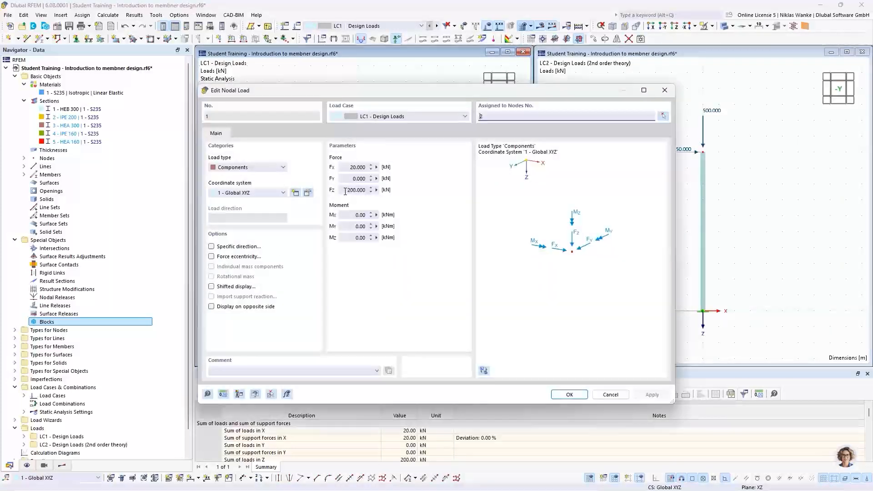
double_click(358, 167)
text(50)
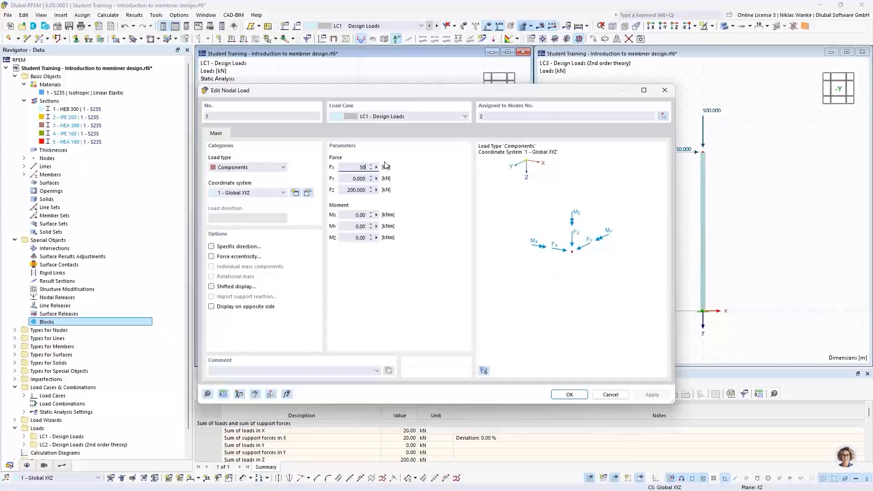
double_click(369, 189)
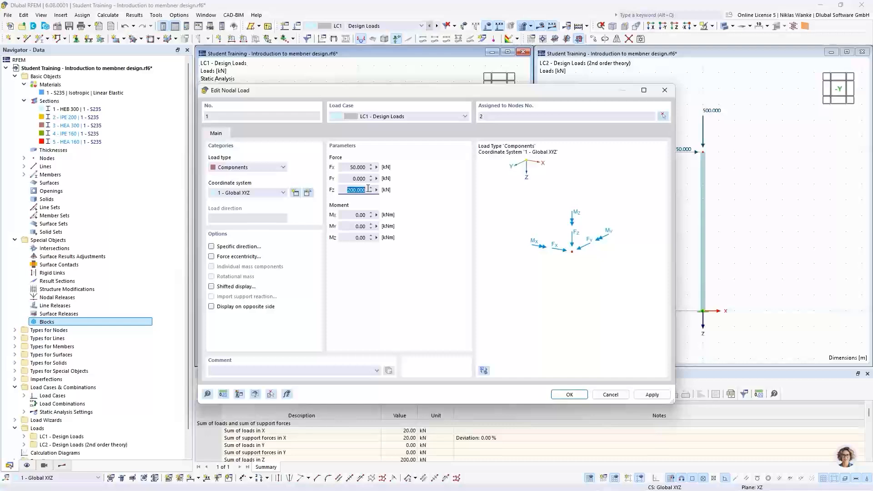
text(500)
click(562, 395)
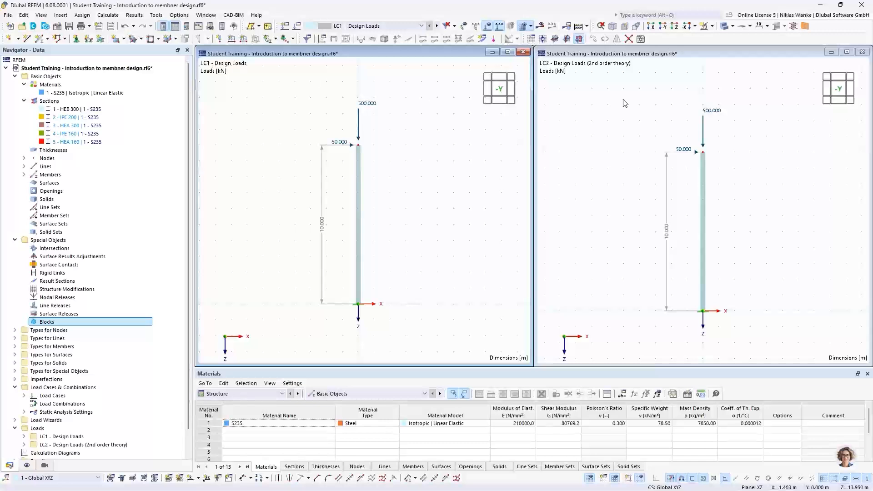
Recalculate all load cases of the column and inspect the entry in the calculation errors and warnings table
click(646, 198)
click(435, 211)
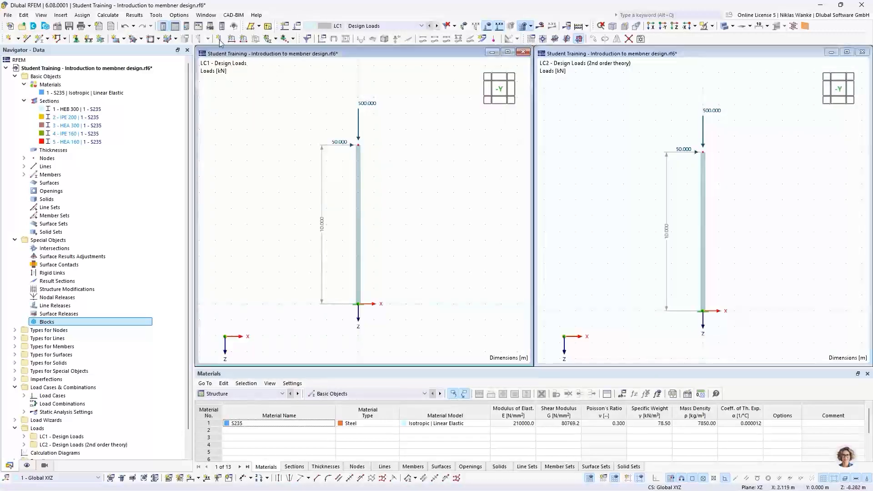
click(107, 15)
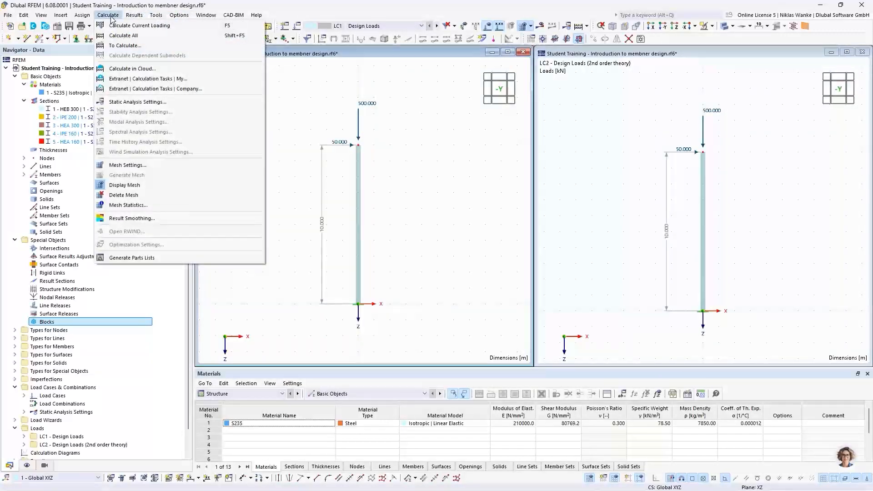
click(123, 36)
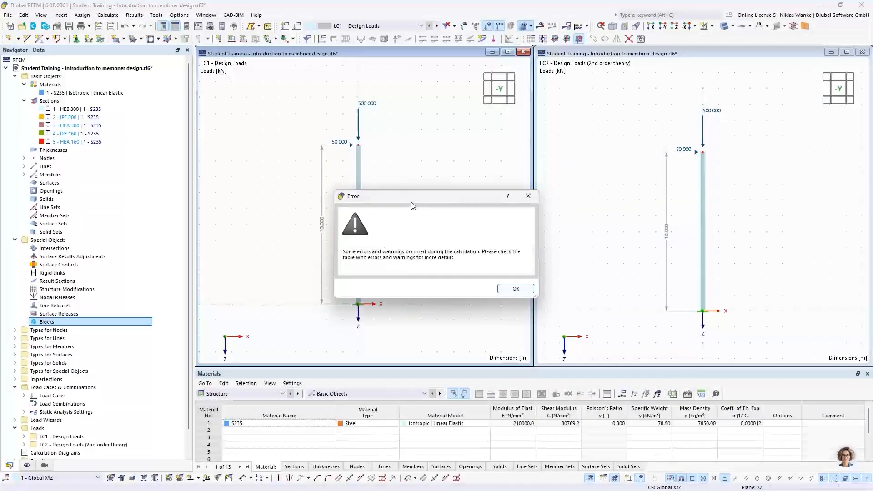
drag(433, 198, 488, 188)
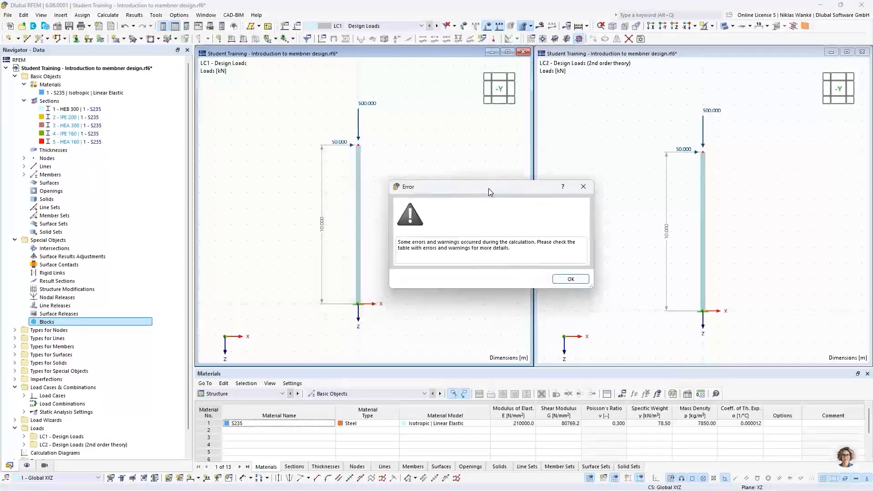
click(571, 278)
click(473, 424)
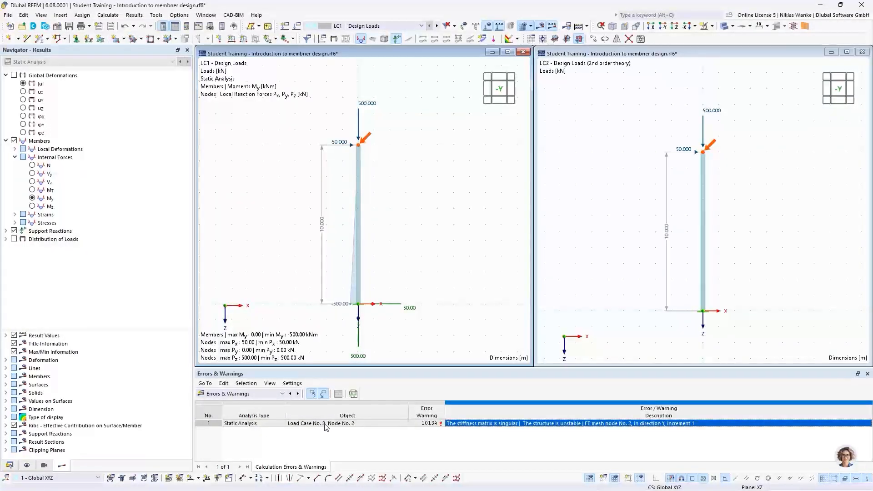
Display the global deformations |u| of LC1 in place of the member moments in the first model window
click(606, 125)
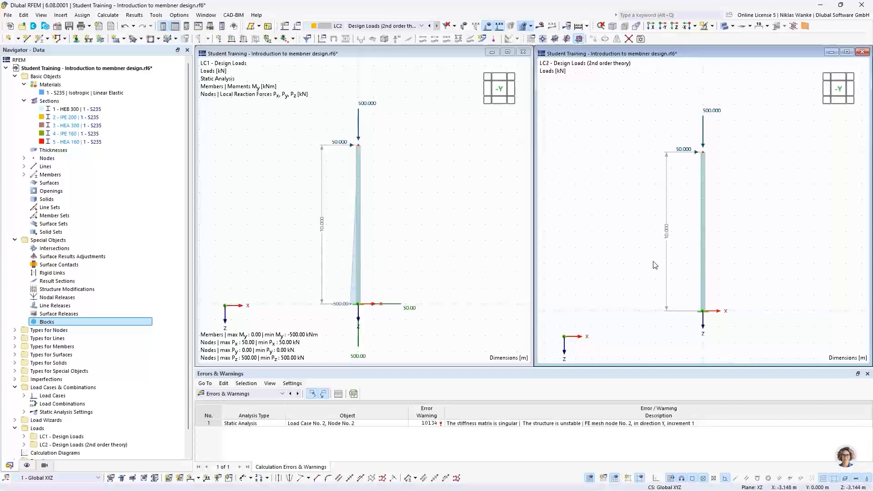
click(429, 132)
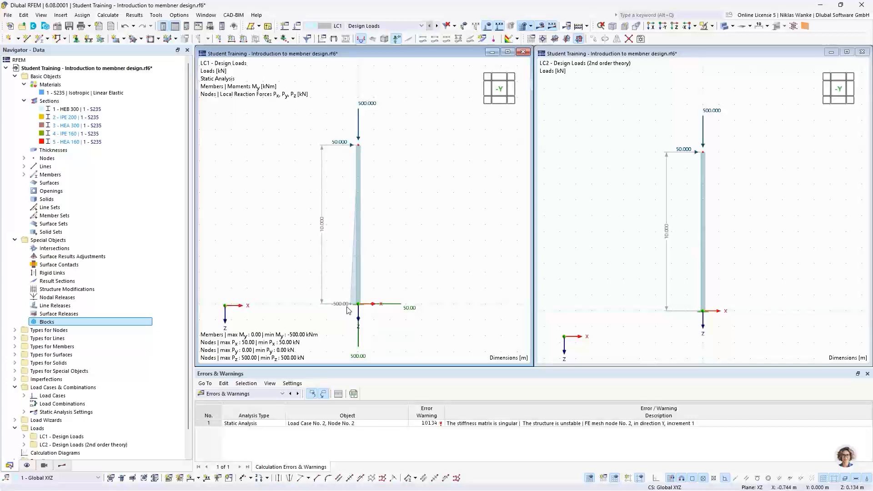
click(63, 465)
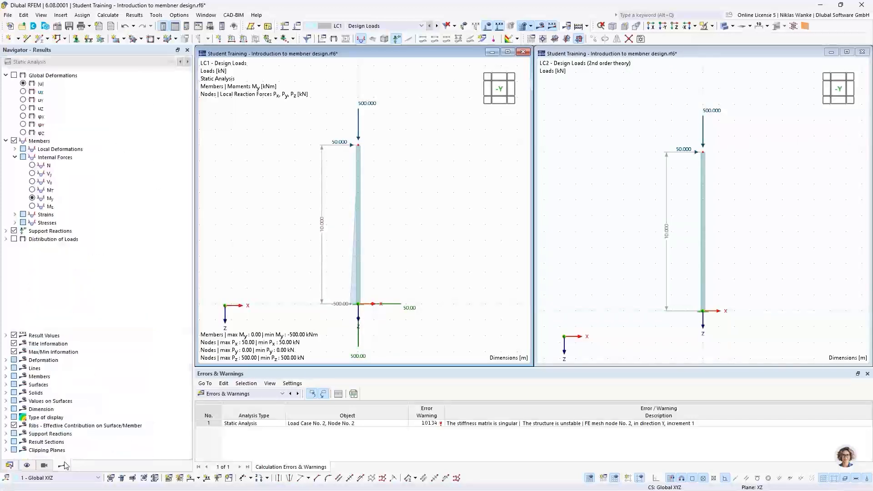
click(22, 84)
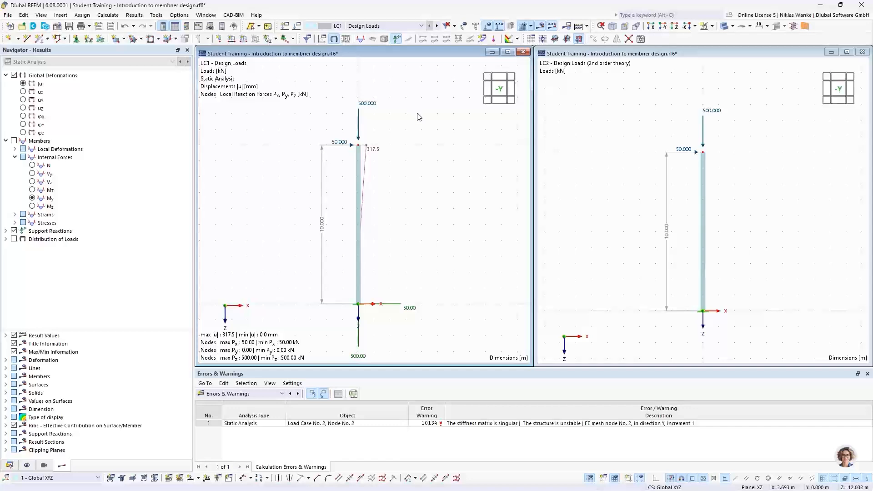
Review the add-ons available in the model's base data
click(57, 28)
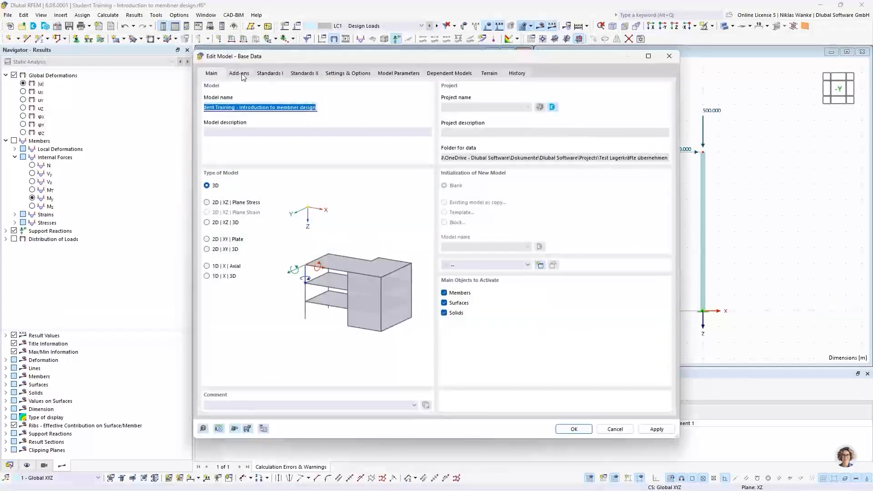
click(241, 74)
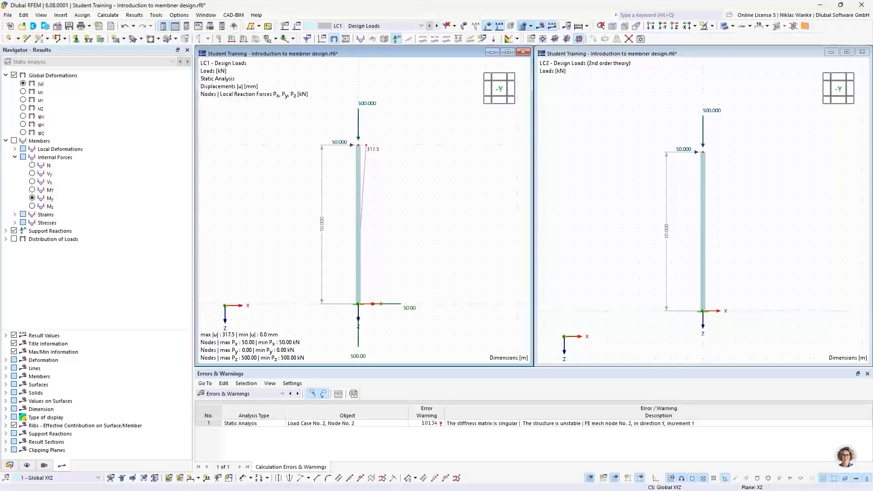
Switch to the PowerPoint presentation and advance to the slide Euler-Case 1 | Mode shapes
key(alt+Tab)
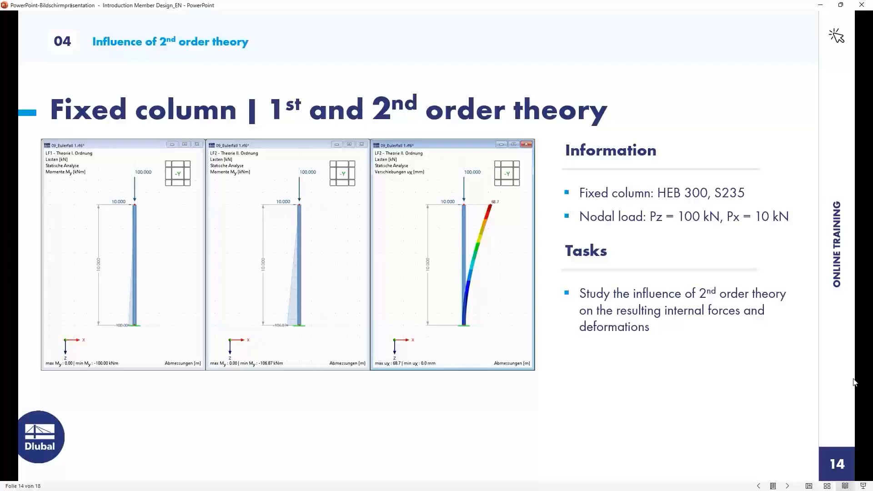
click(695, 377)
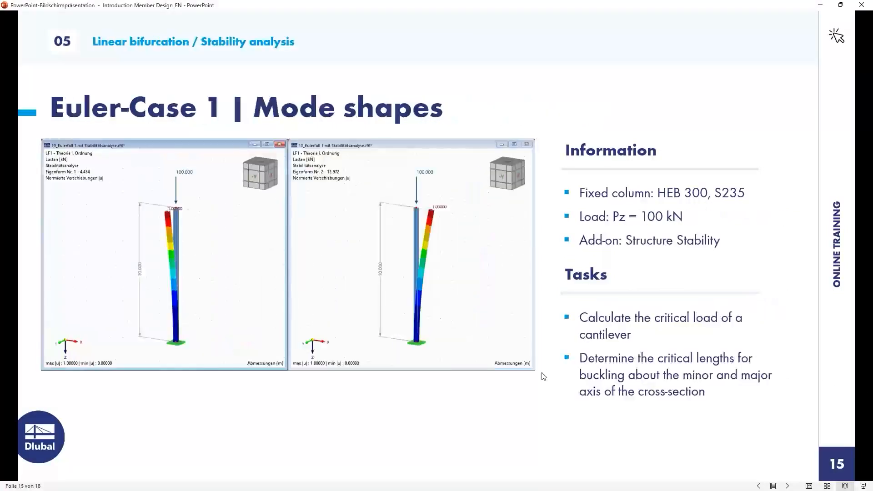
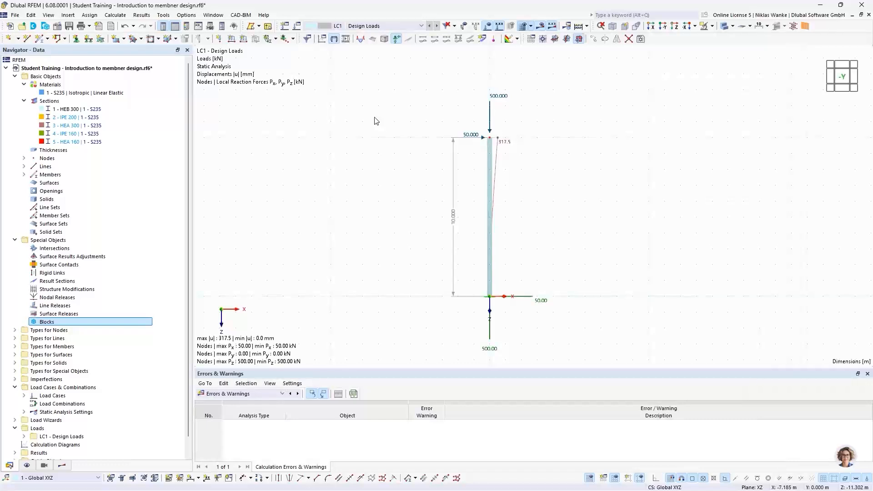
Set the nodal load at the column top in LC1 to Fx 0 kN and Fz 100 kN
double_click(498, 99)
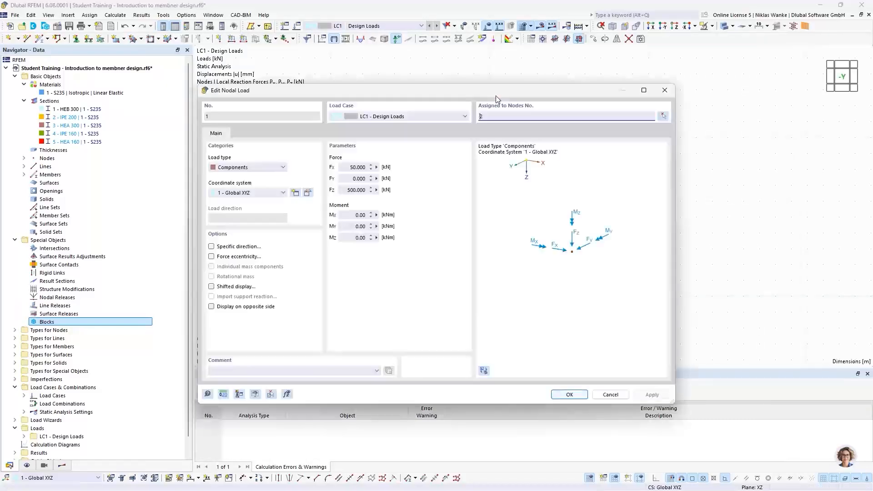
click(346, 167)
text(0)
click(362, 189)
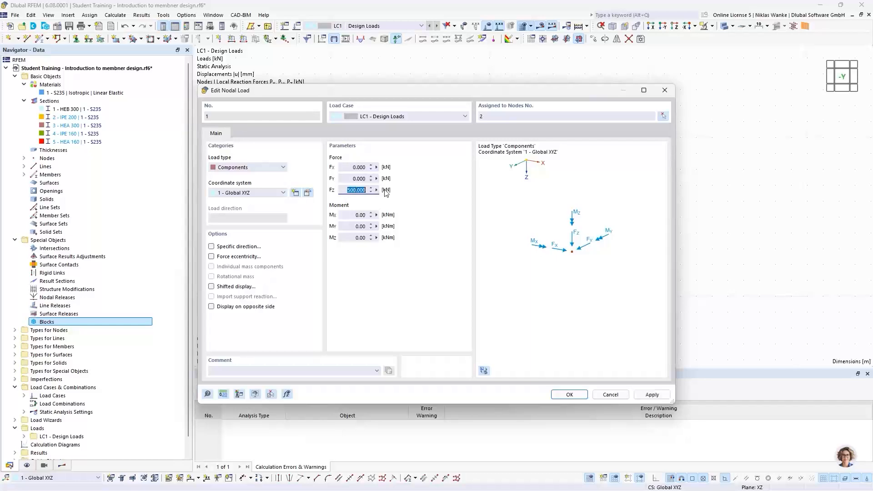
text(100)
click(575, 396)
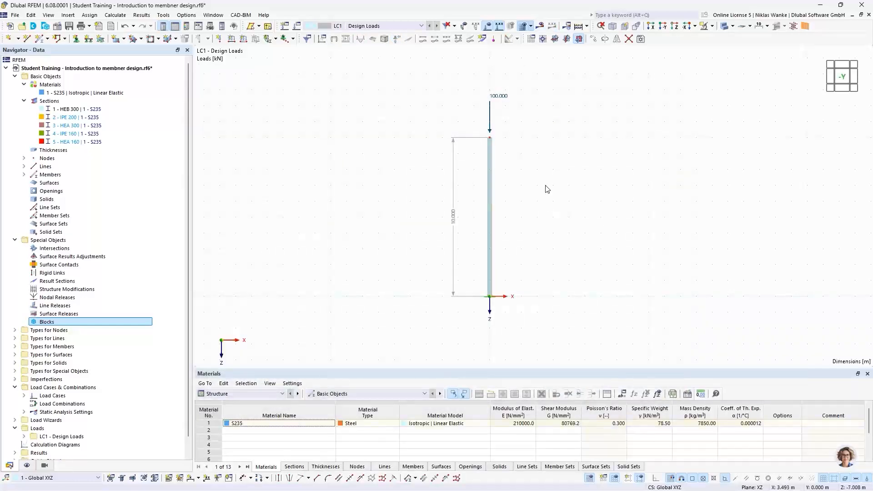
Activate the Structure Stability add-on in the model's base data
middle_drag(539, 215, 547, 215)
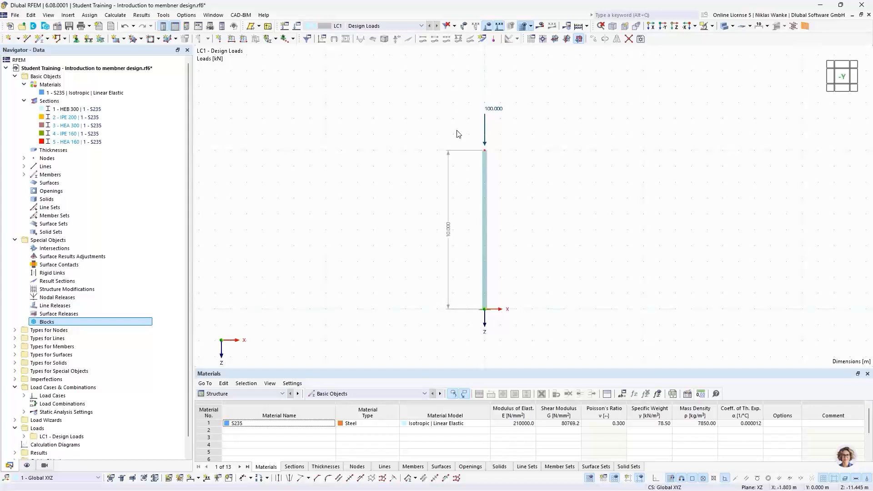
click(57, 27)
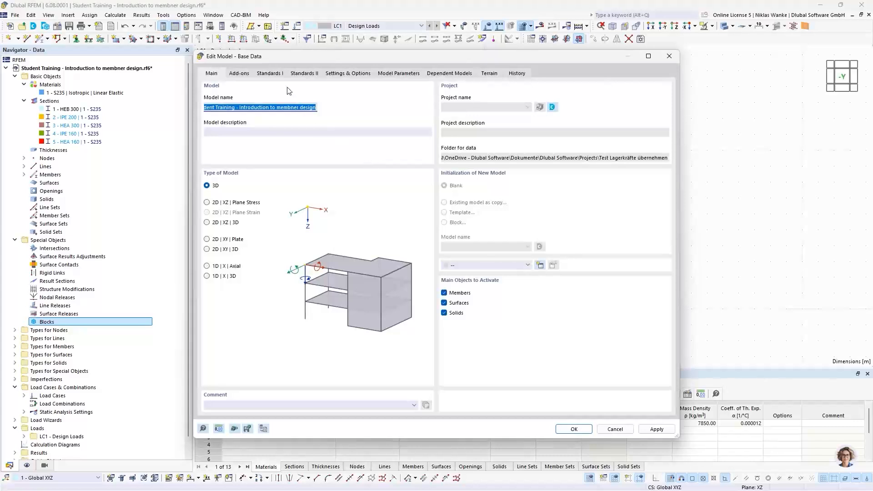
click(239, 74)
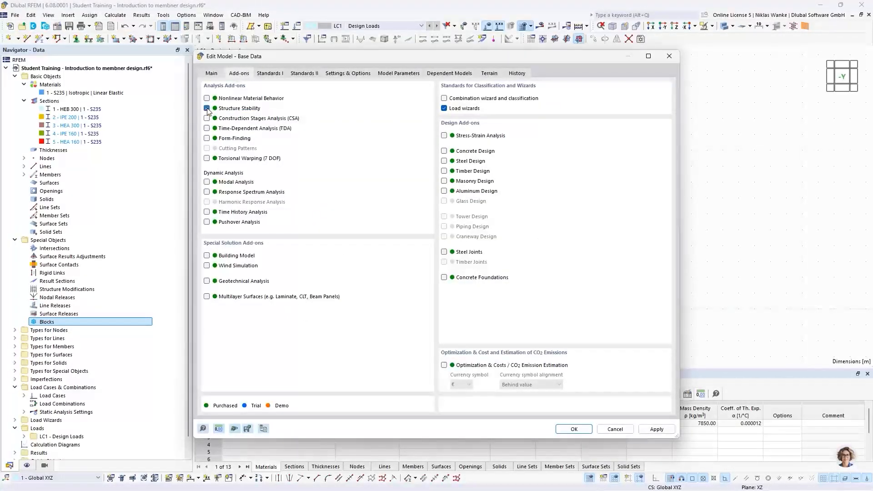
click(565, 431)
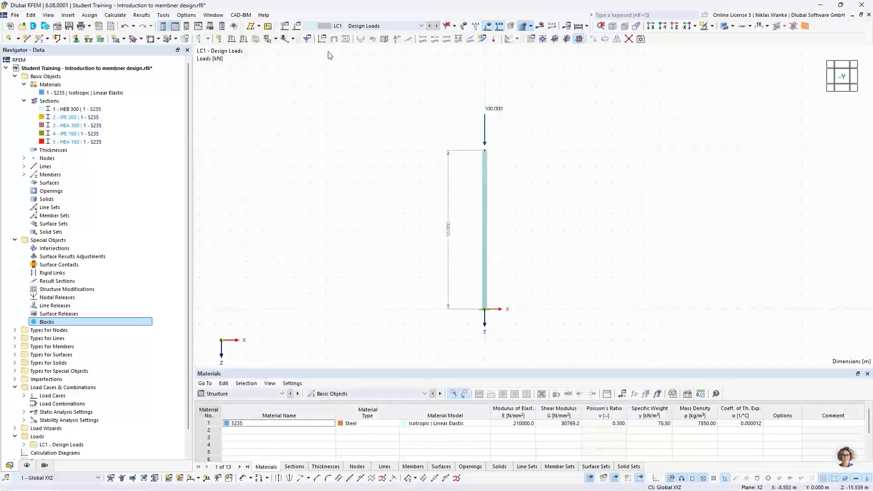
Enable the critical load calculation for LC1 with stability settings ST1, the linear eigenvalue method by Lanczos
click(296, 28)
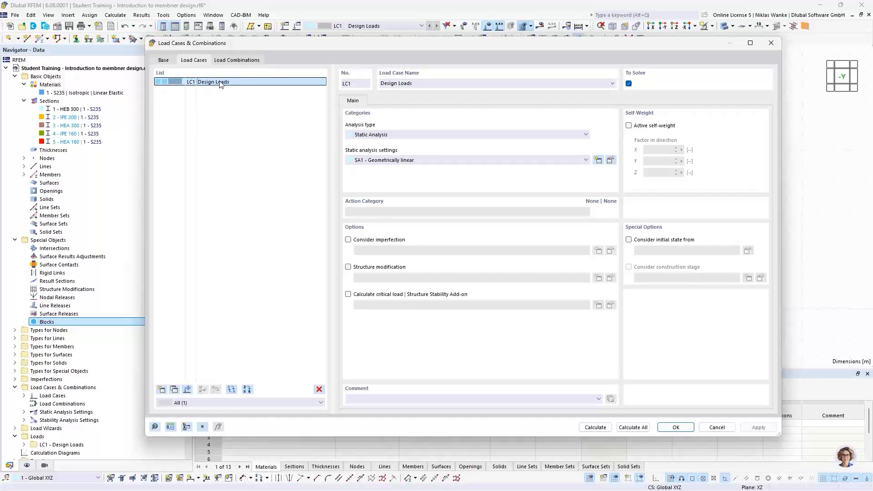
click(348, 294)
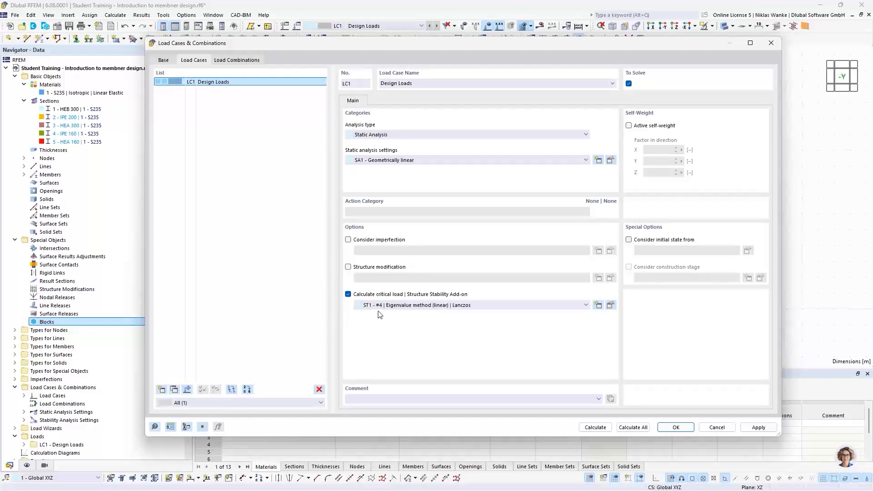
click(420, 307)
click(420, 305)
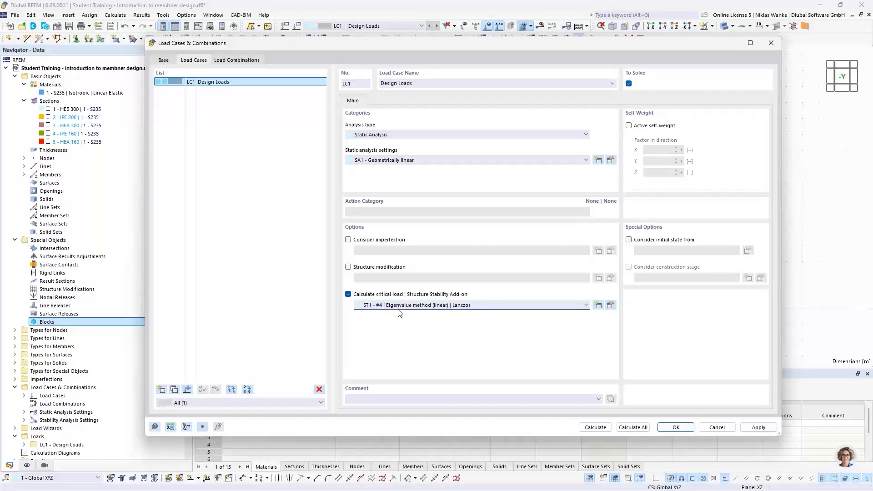
Review the ST1 stability analysis settings: the analysis type, the number of lowest eigenvalues and the available eigenvalue methods
click(598, 308)
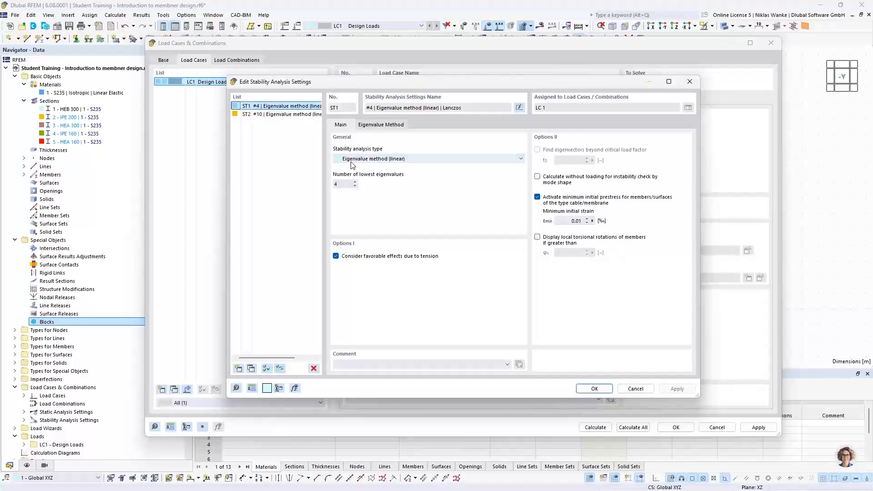
click(445, 160)
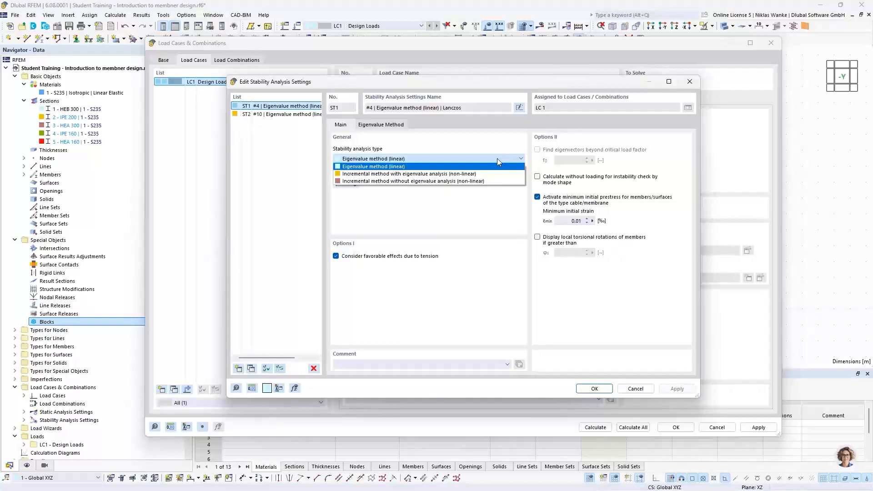
click(417, 158)
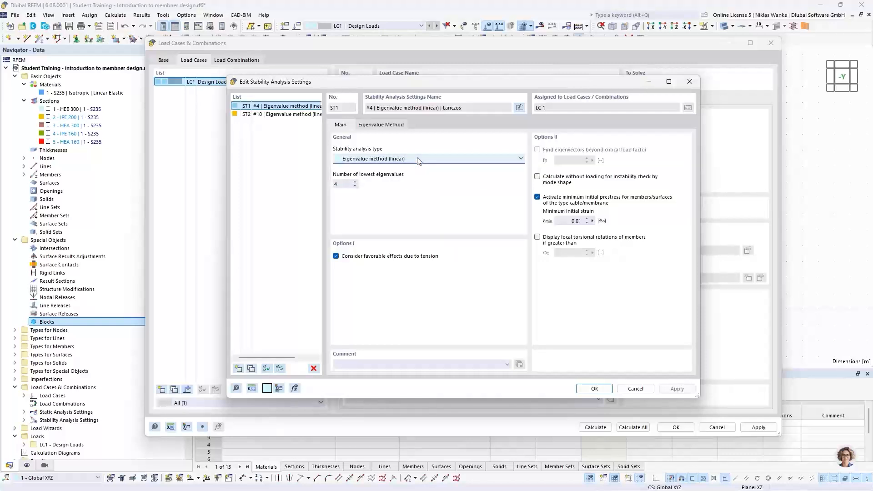
click(347, 184)
click(356, 182)
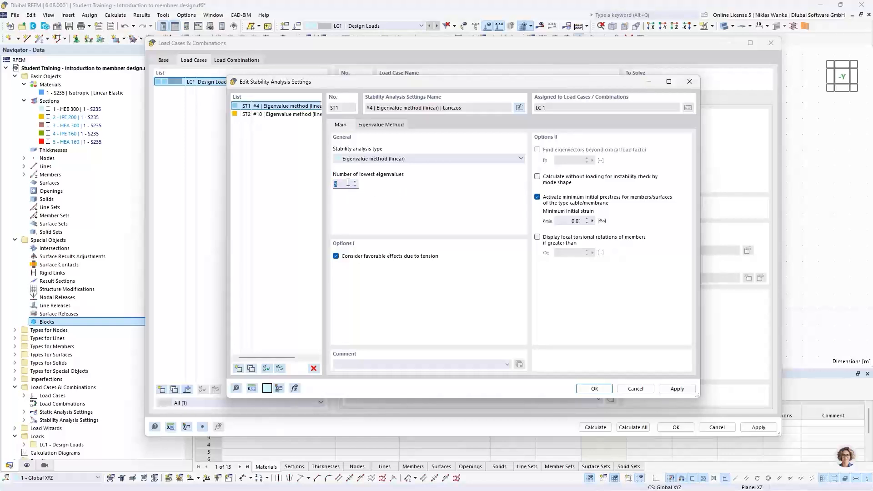
click(390, 126)
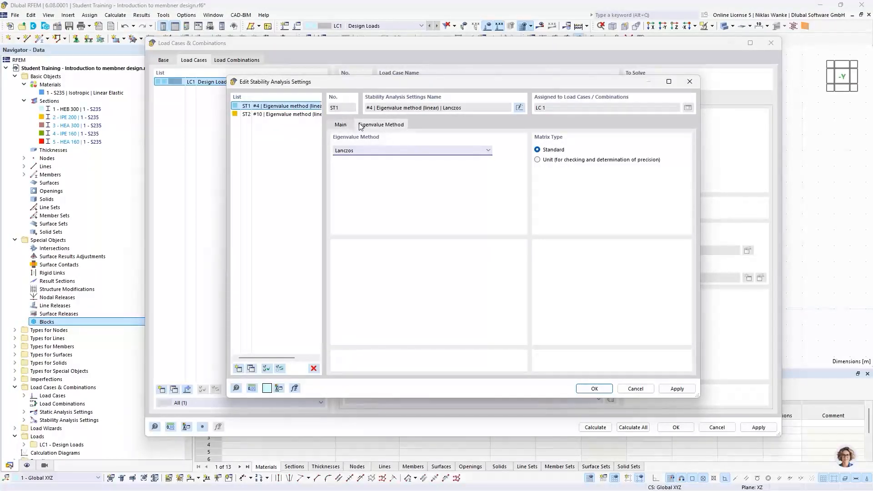
click(374, 152)
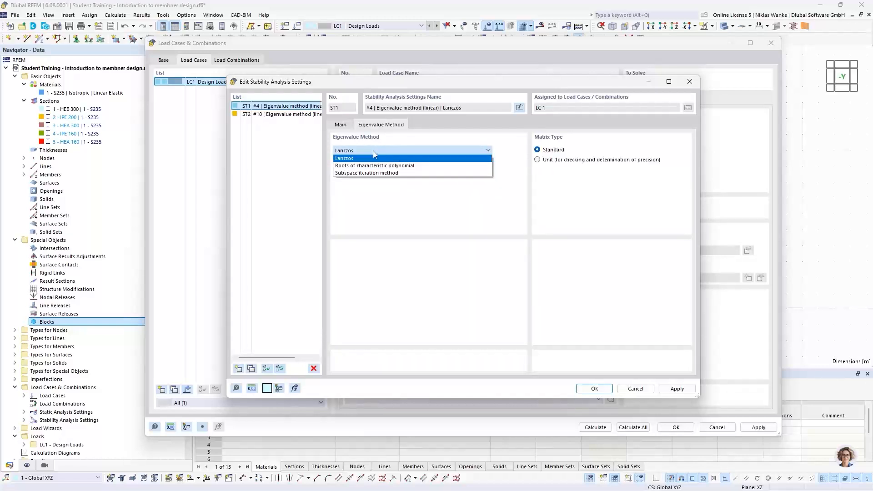
click(373, 151)
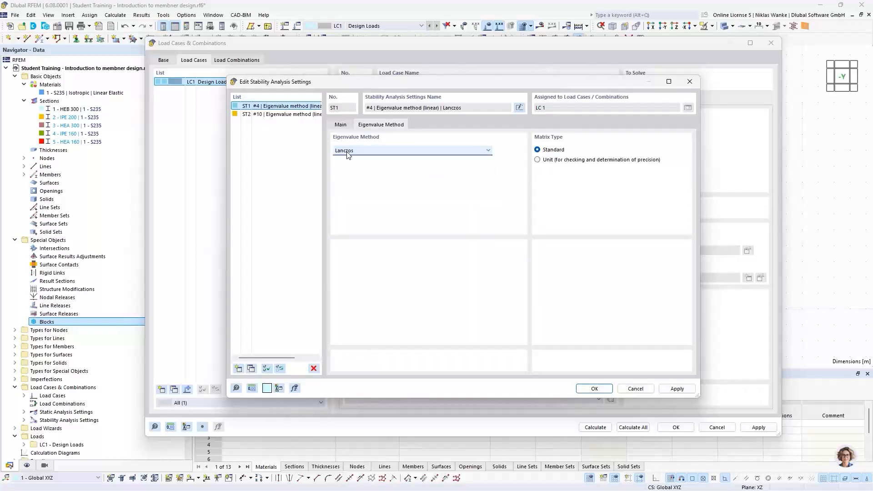
click(340, 124)
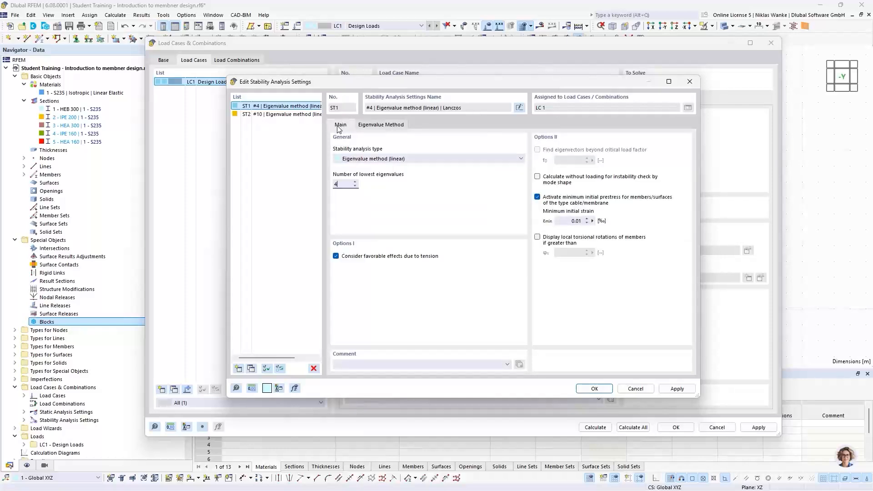
click(594, 388)
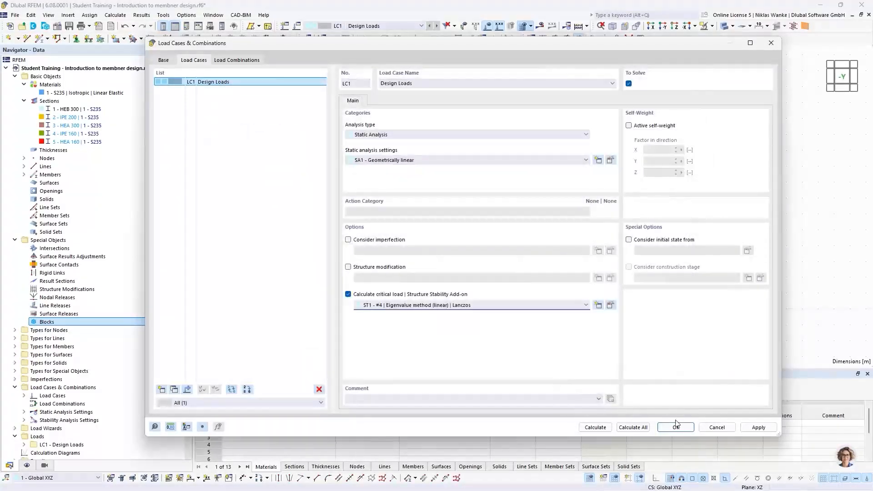
Accept the load case settings and run the static and stability calculation of LC1
click(677, 427)
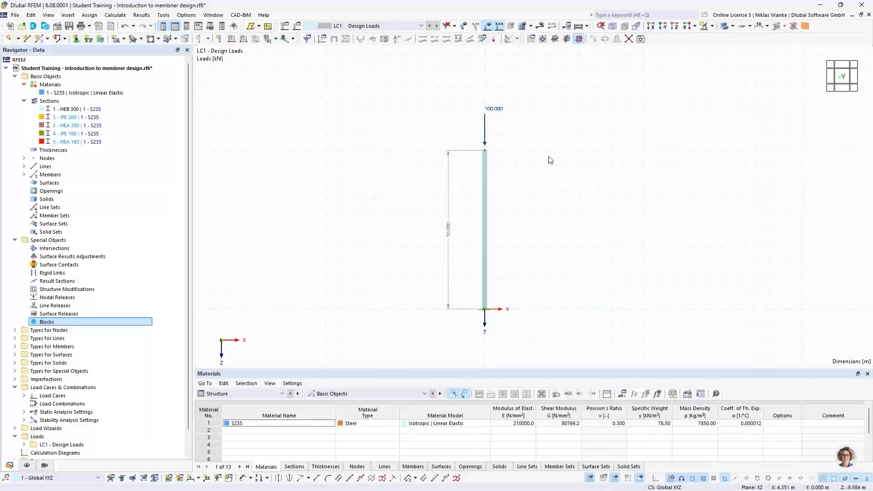
click(541, 28)
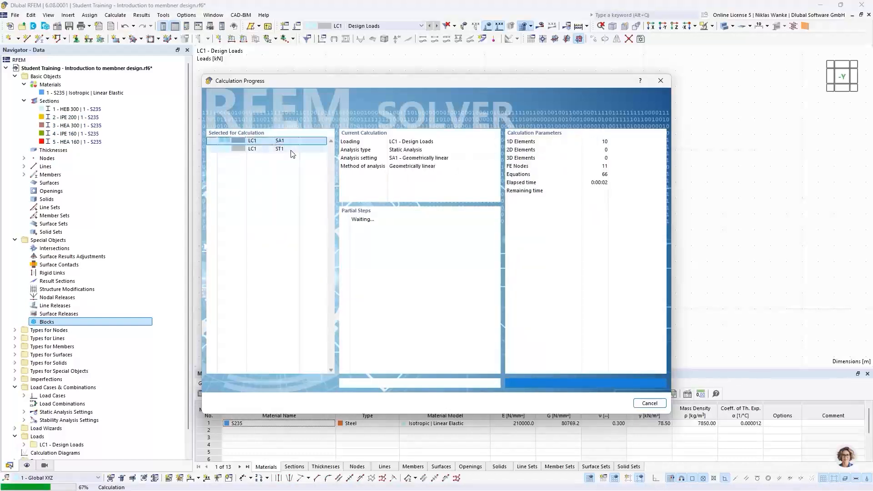
click(291, 142)
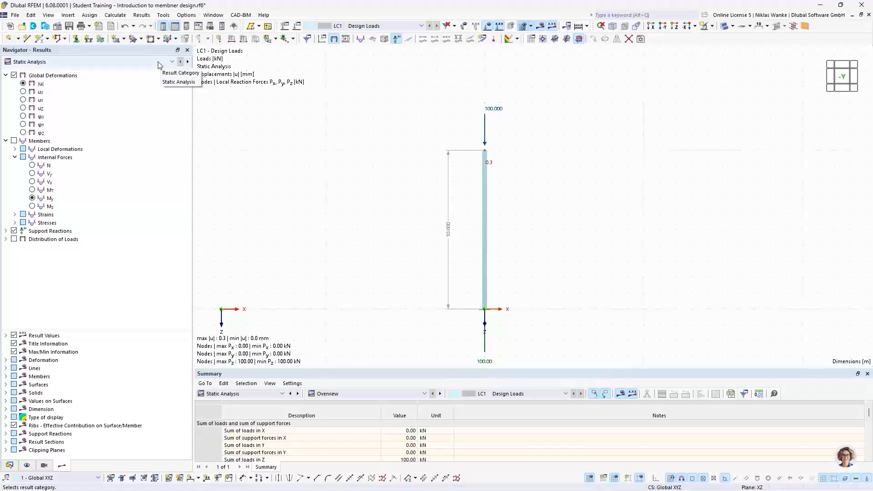
Switch the results from Static Analysis to Stability Analysis and display mode shape 1 with its critical load factor
click(126, 62)
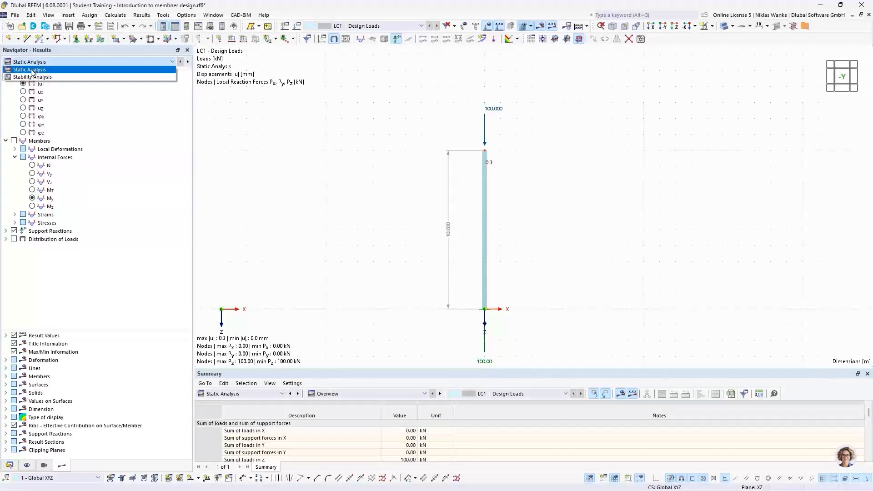
click(132, 68)
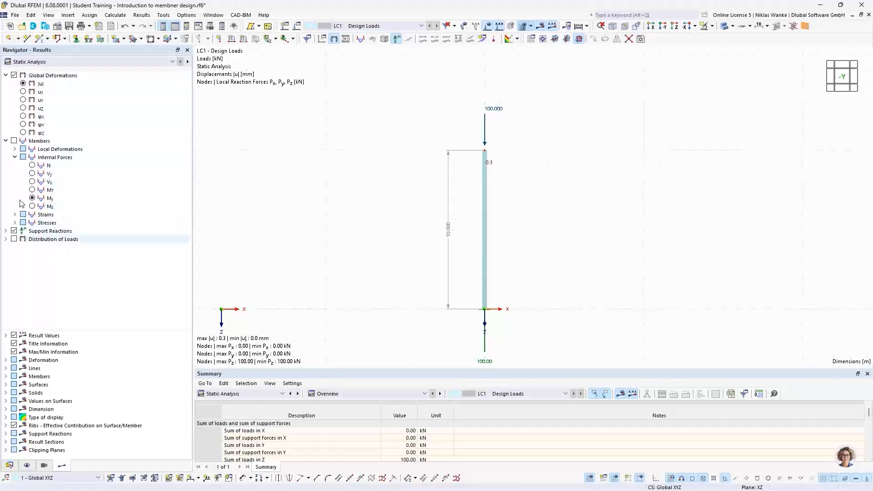
click(68, 62)
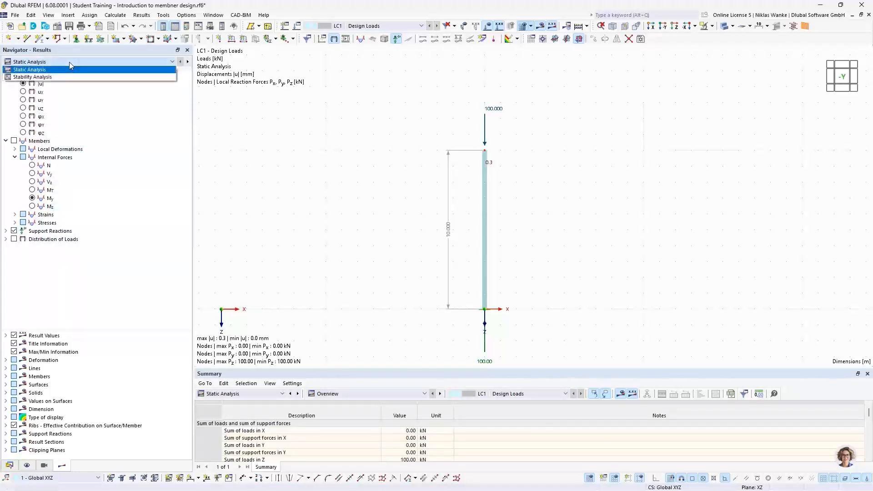
click(43, 77)
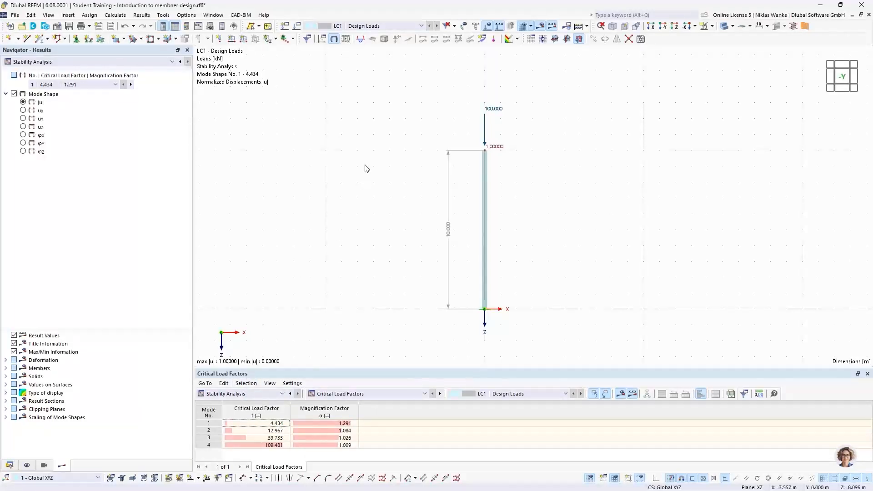
click(86, 86)
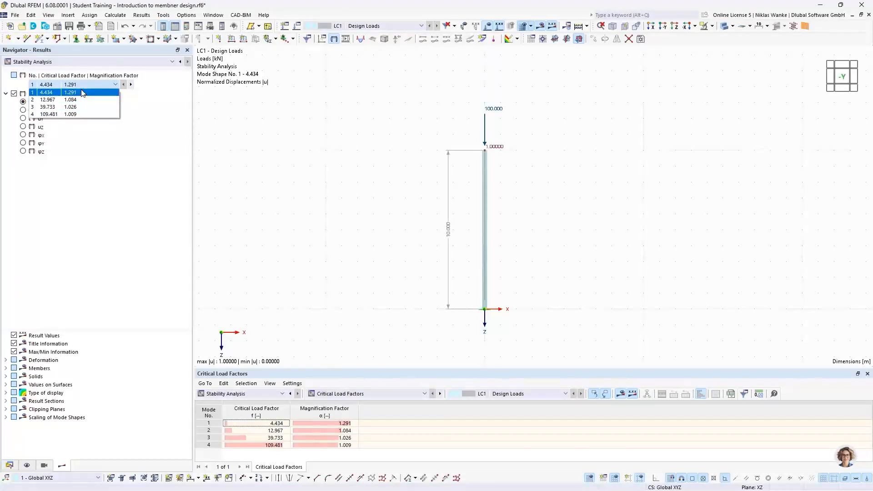
click(85, 91)
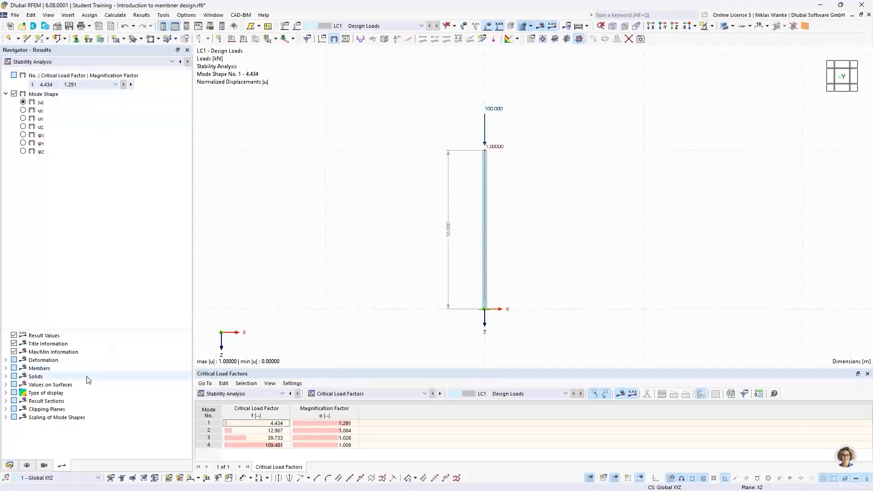
Set the member deformation display to Section Colored for the column's mode shape
click(6, 361)
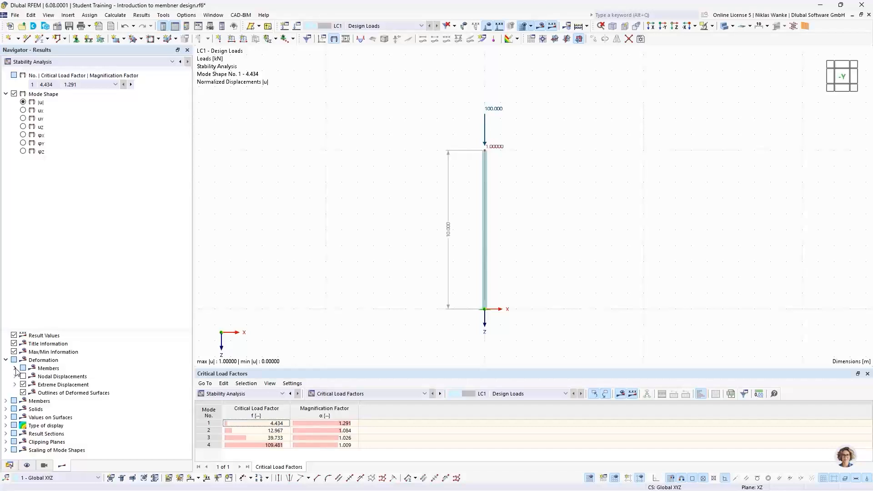
click(15, 368)
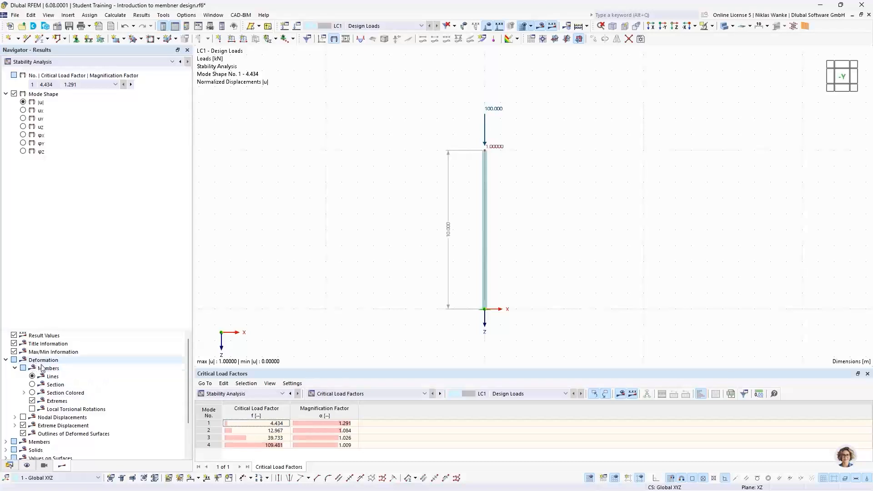
click(32, 393)
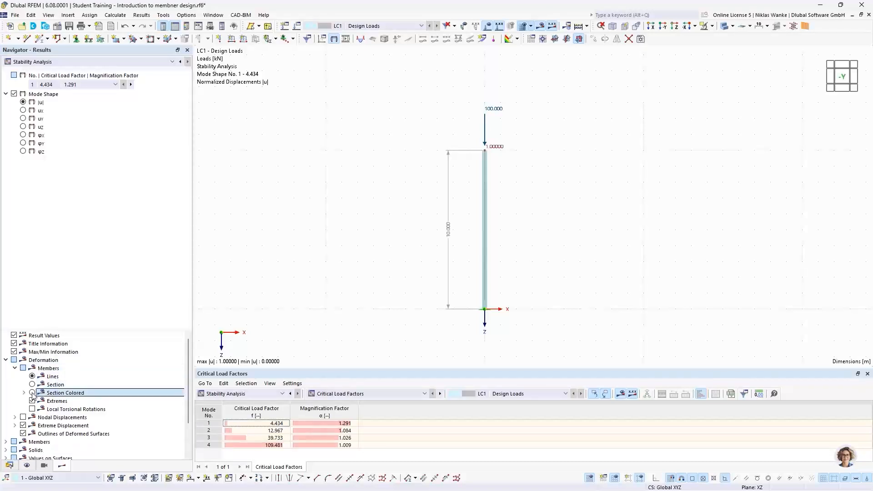
scroll(522, 274, up, 1)
scroll(520, 271, up, 1)
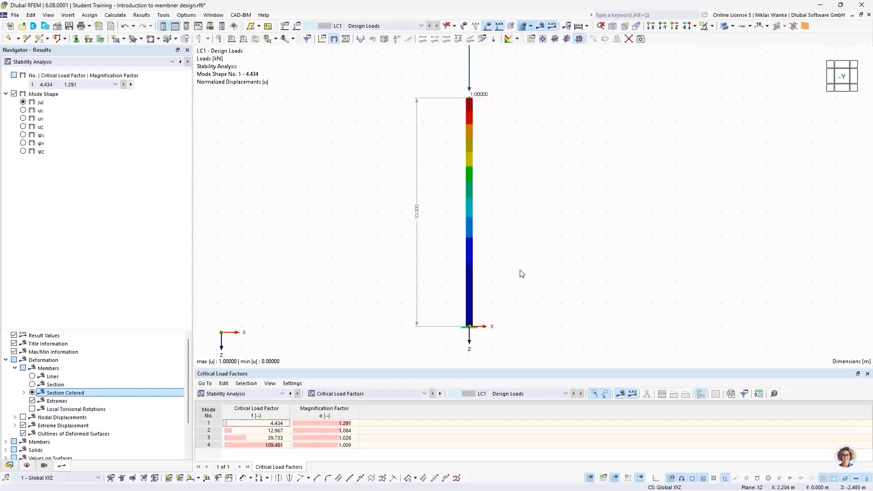
middle_drag(520, 259, 485, 270)
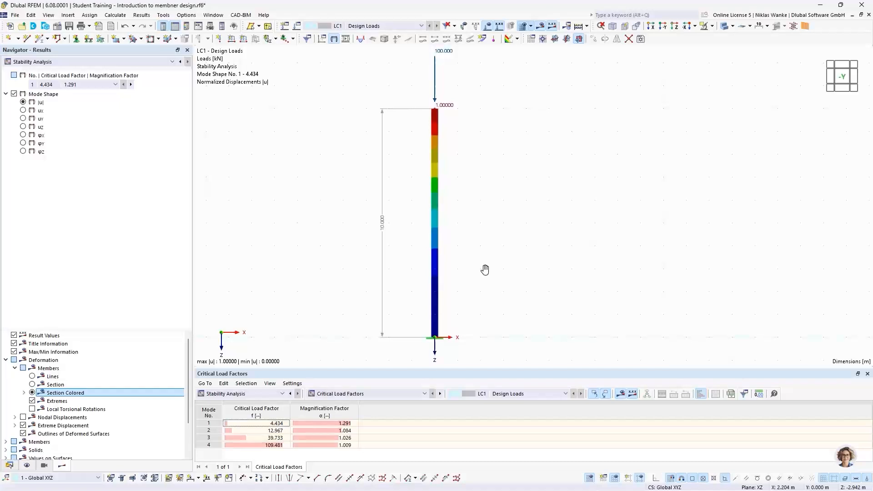
Examine mode shape 1 in 3D, checking the direction in which the column head buckles relative to the section axes
click(71, 85)
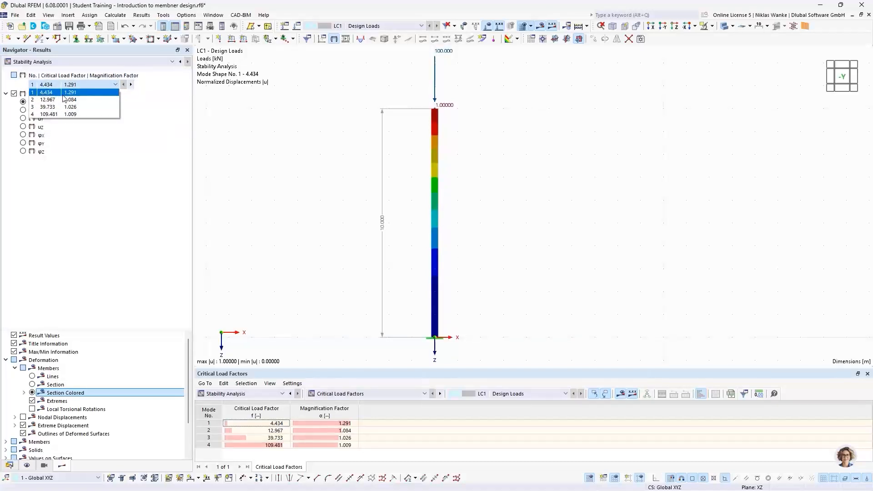
click(64, 96)
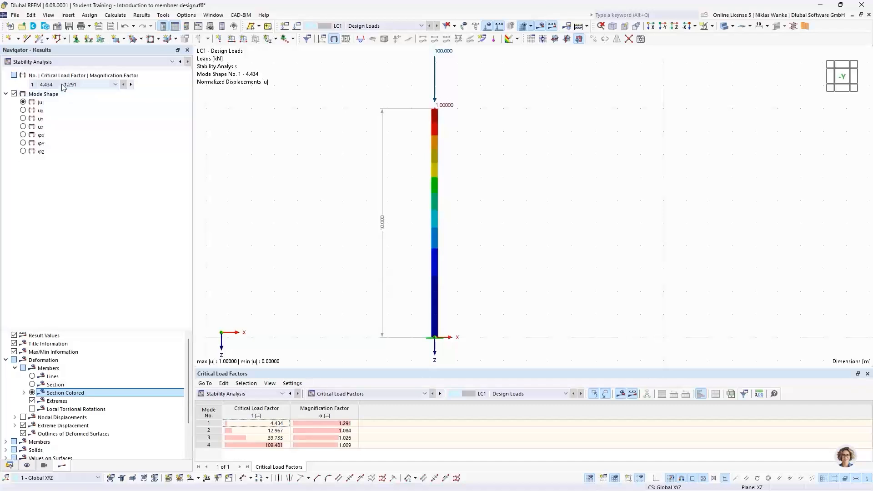
ctrl+middle_drag(359, 219, 496, 217)
scroll(413, 129, up, 5)
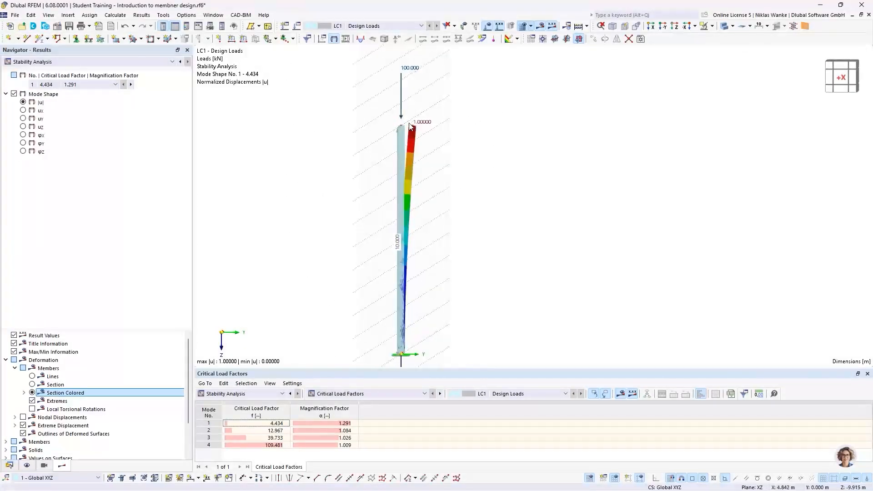
ctrl+middle_drag(417, 143, 444, 226)
scroll(436, 165, up, 5)
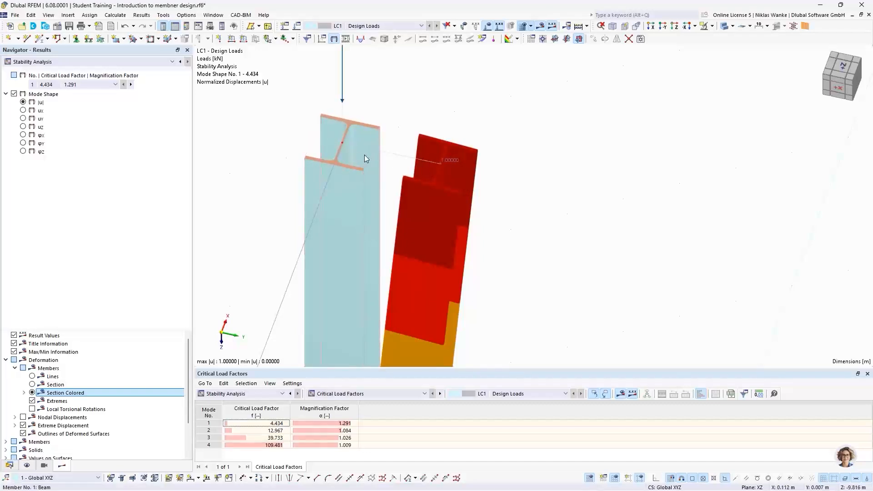
scroll(374, 204, down, 2)
middle_drag(373, 201, 387, 129)
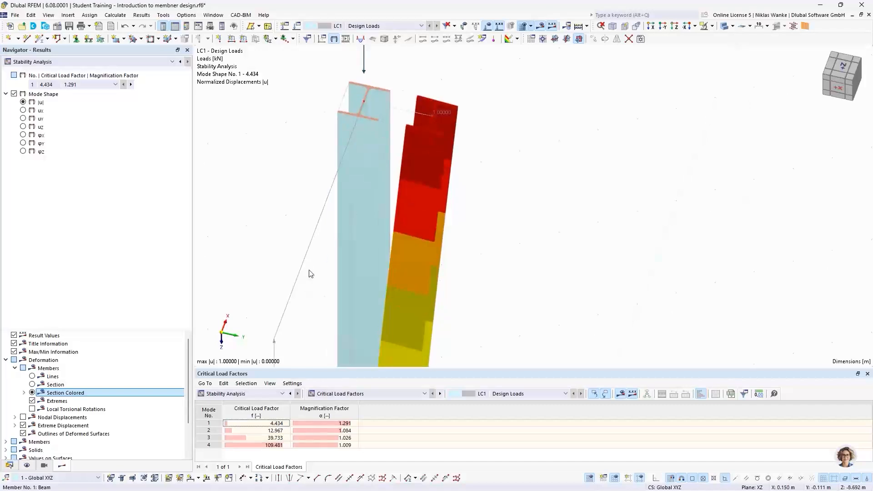
scroll(356, 143, down, 3)
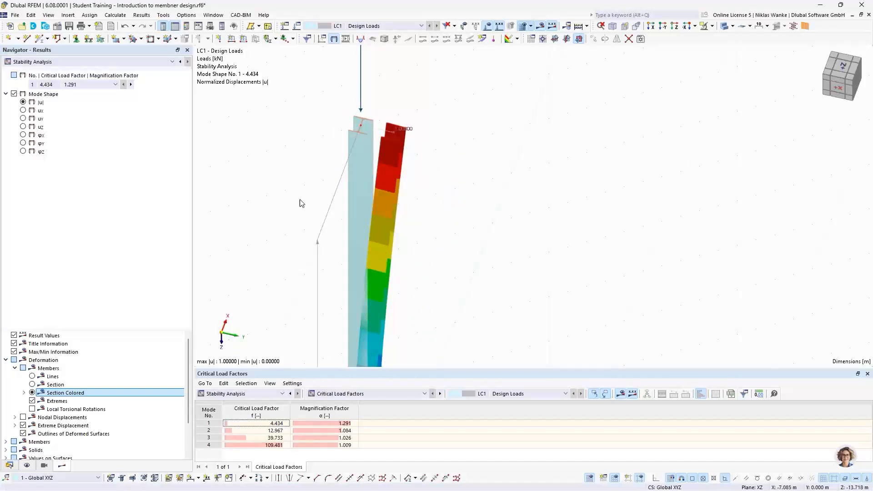
scroll(372, 128, up, 5)
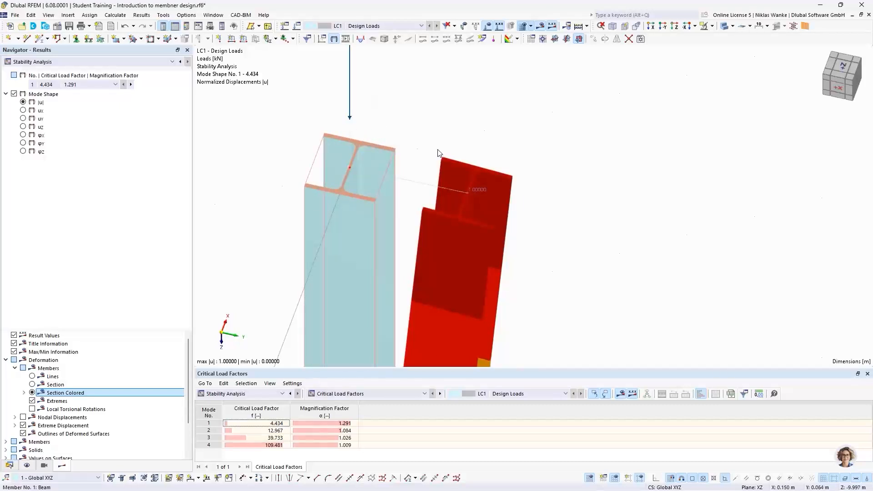
scroll(441, 146, down, 3)
scroll(444, 150, down, 5)
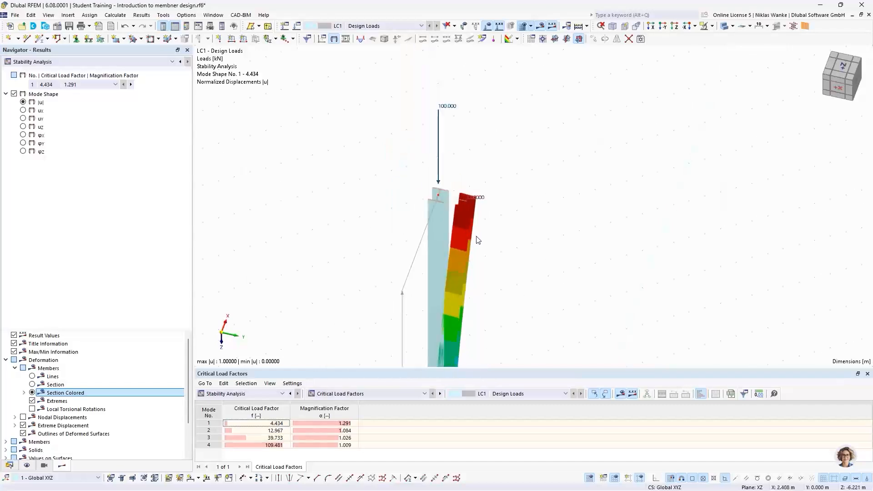
scroll(444, 158, down, 3)
ctrl+middle_drag(448, 249, 457, 193)
Display mode shape 2 and examine the buckling direction at the column head
click(131, 85)
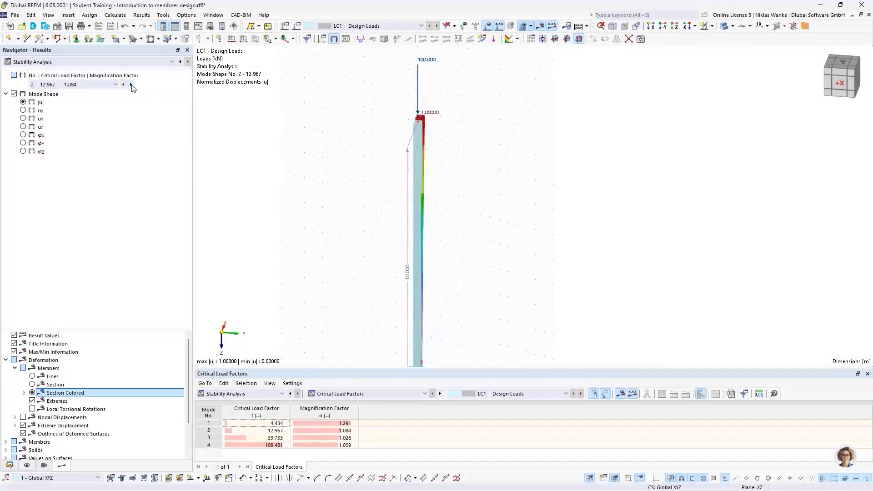
middle_drag(513, 172, 351, 182)
scroll(444, 123, up, 5)
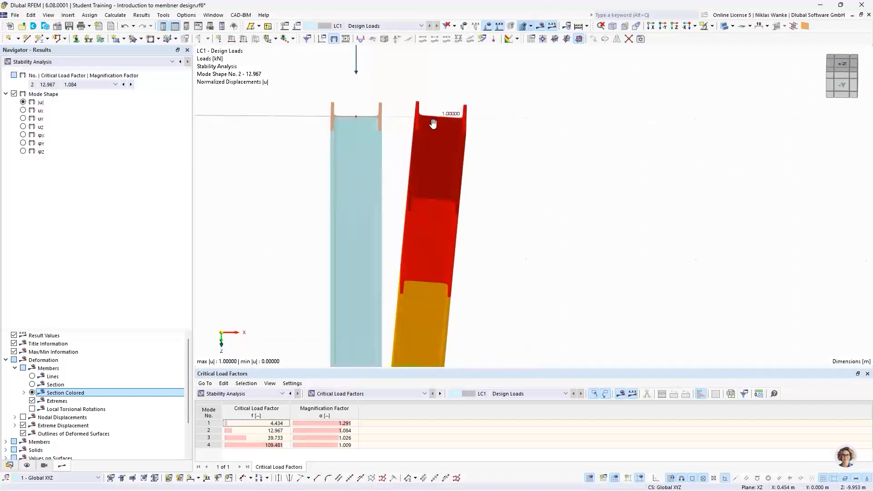
middle_drag(433, 123, 416, 258)
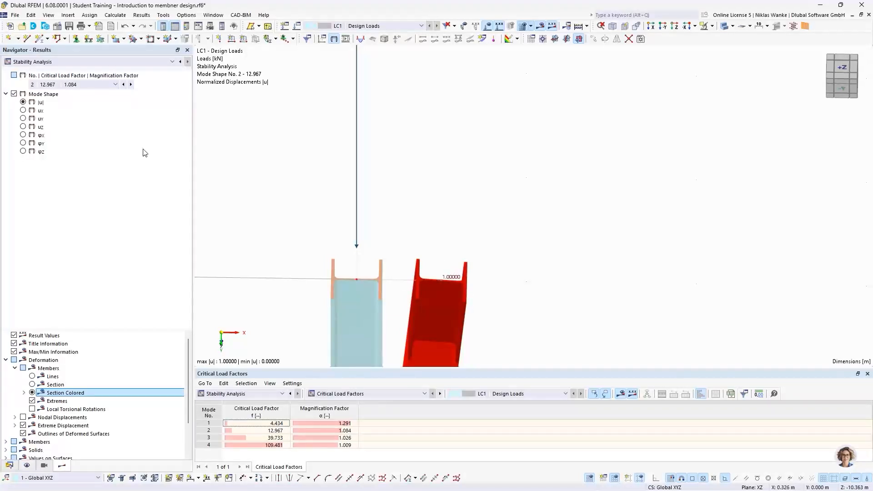
Display mode shape 3 and examine the buckled form along the full height of the column
click(131, 84)
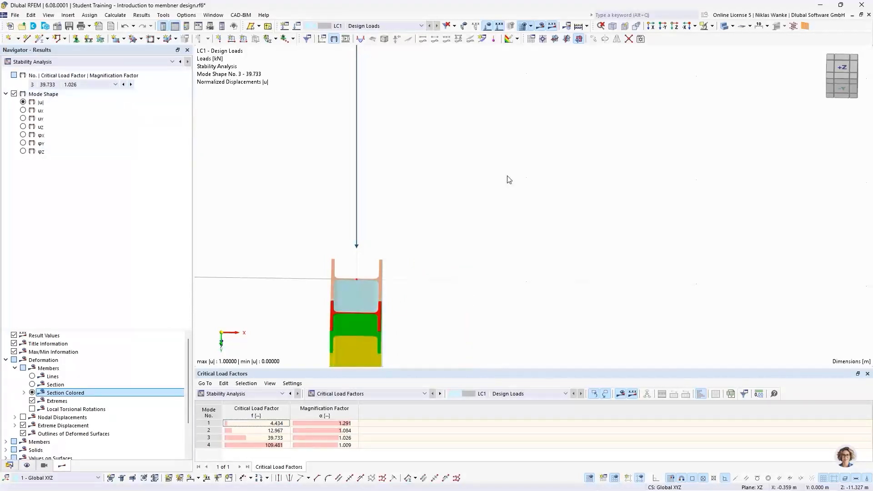
scroll(580, 226, down, 5)
middle_drag(581, 226, 418, 341)
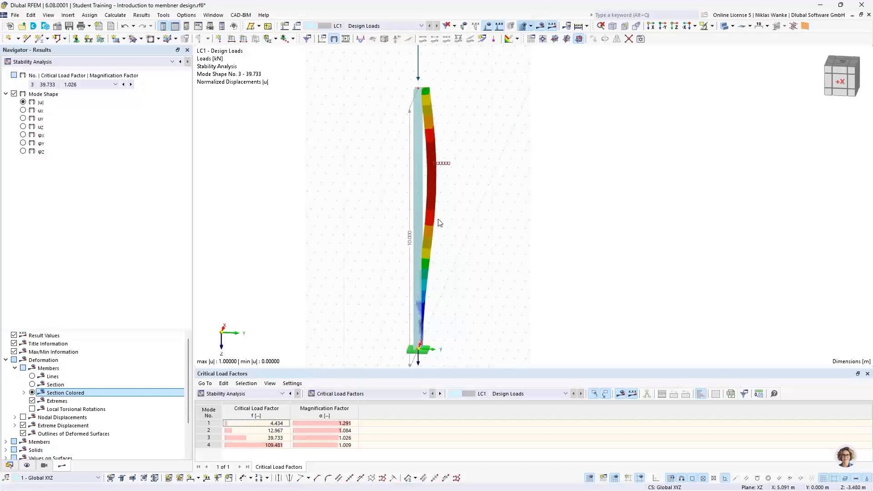
middle_drag(442, 231, 425, 230)
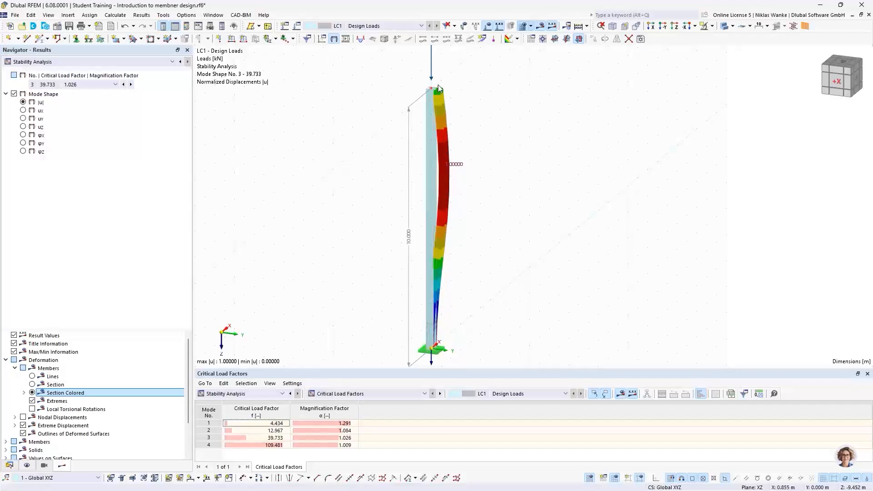
Set the displayed result back to mode shape 1 and enlarge the Critical Load Factors table area
click(62, 85)
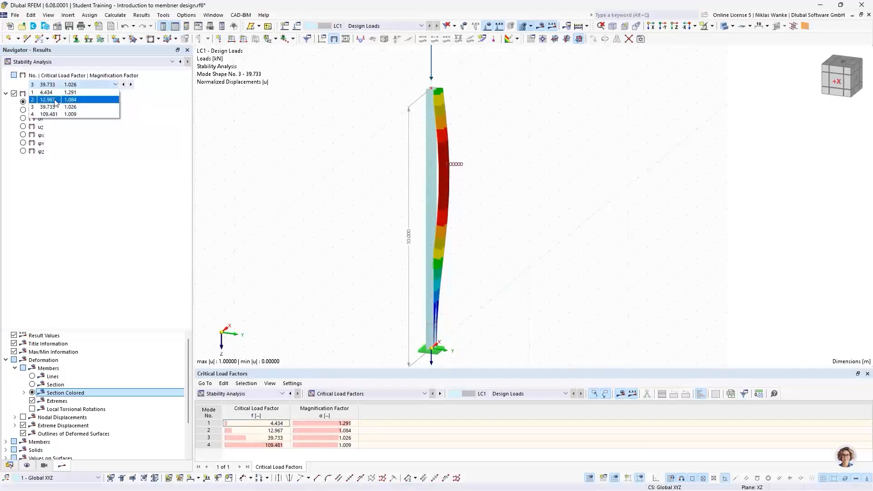
click(58, 95)
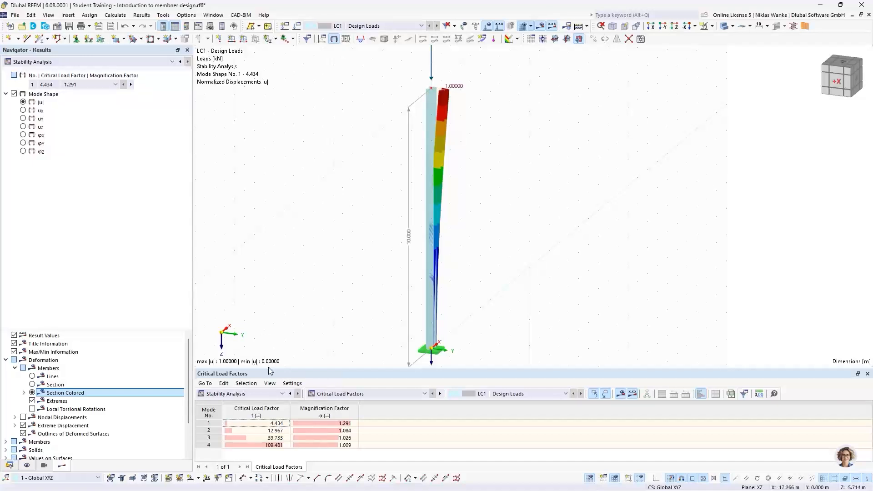
drag(314, 368, 314, 344)
middle_drag(343, 299, 345, 289)
scroll(346, 287, down, 2)
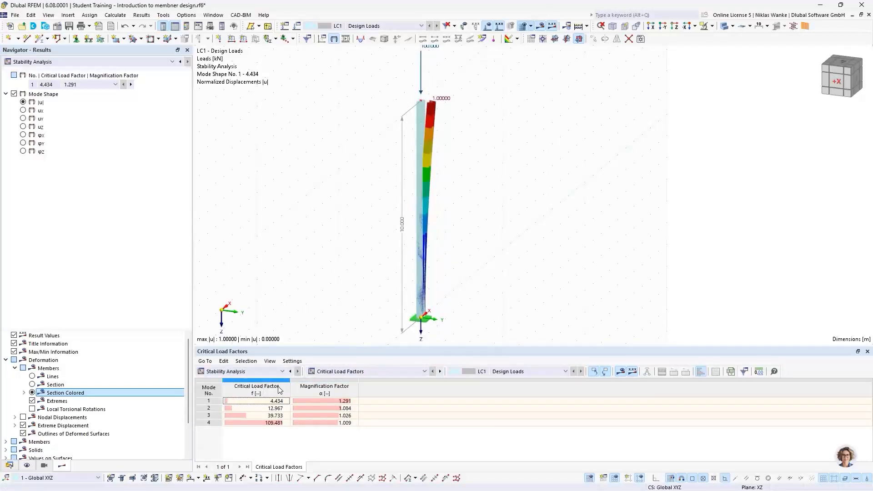
Step through mode shapes 1 to 4 from the Critical Load Factors table and return to mode 1
click(213, 402)
click(213, 409)
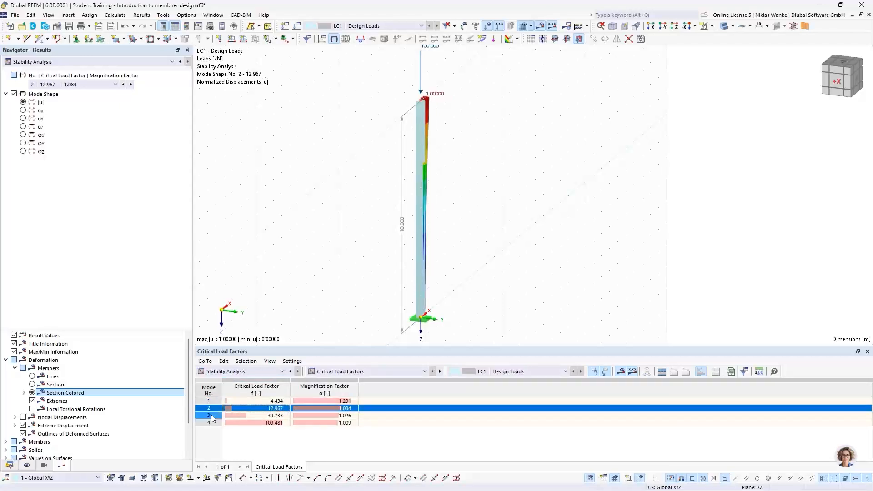
click(213, 416)
click(212, 423)
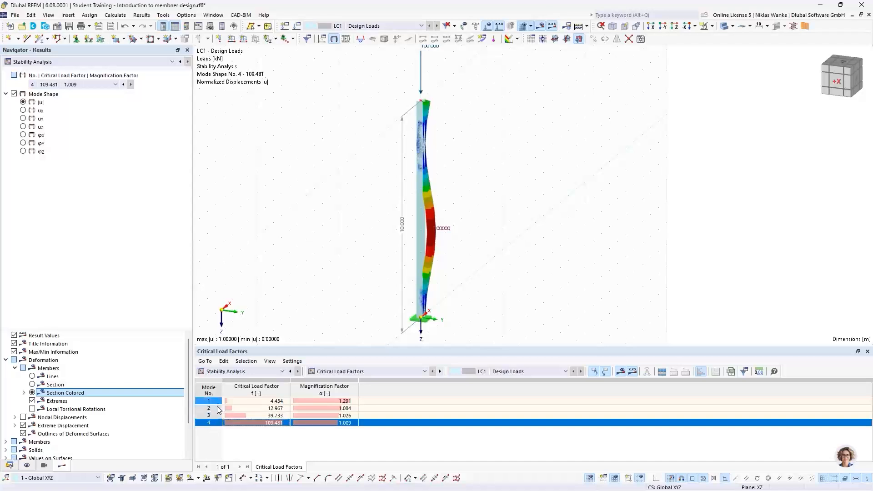
click(212, 401)
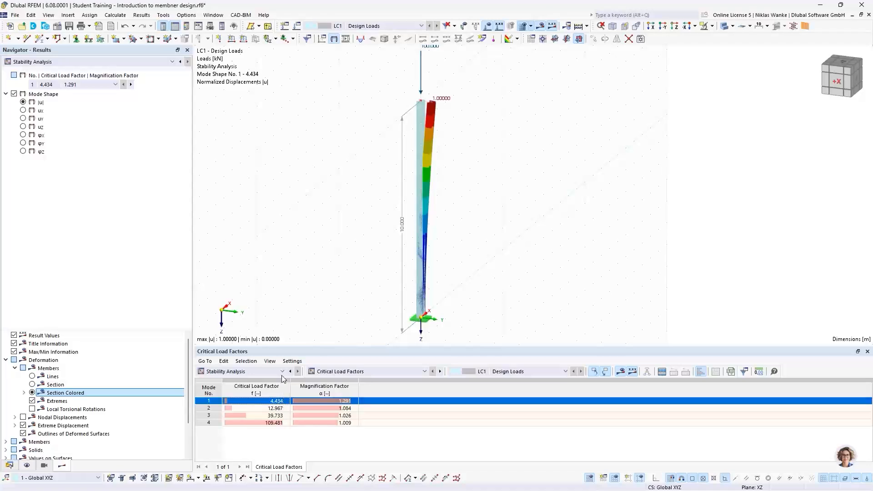
Examine the critical load factor of mode 1 in relation to the vertical nodal load and the buckled column
scroll(350, 201, down, 1)
middle_drag(350, 201, 351, 211)
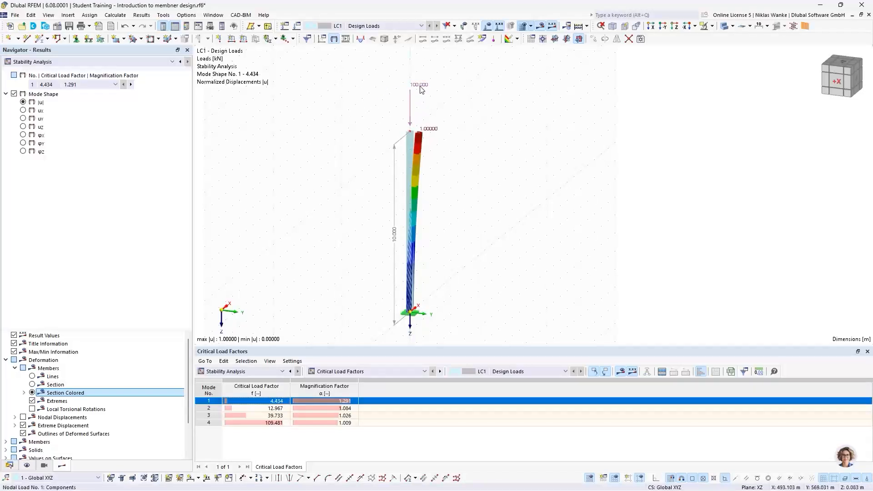
click(269, 402)
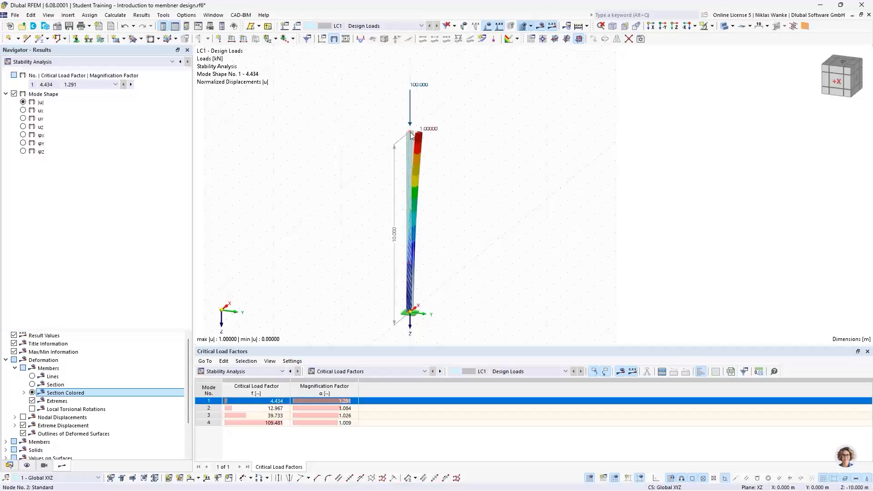
mouse_move(409, 158)
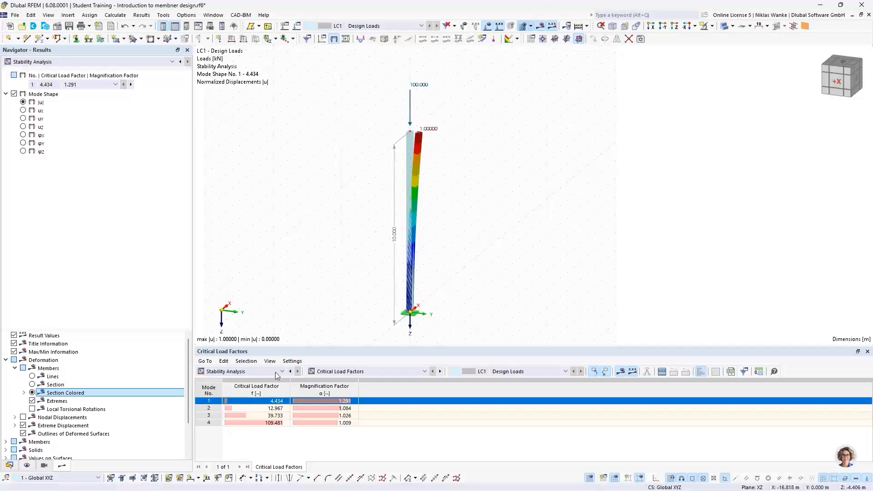
click(267, 402)
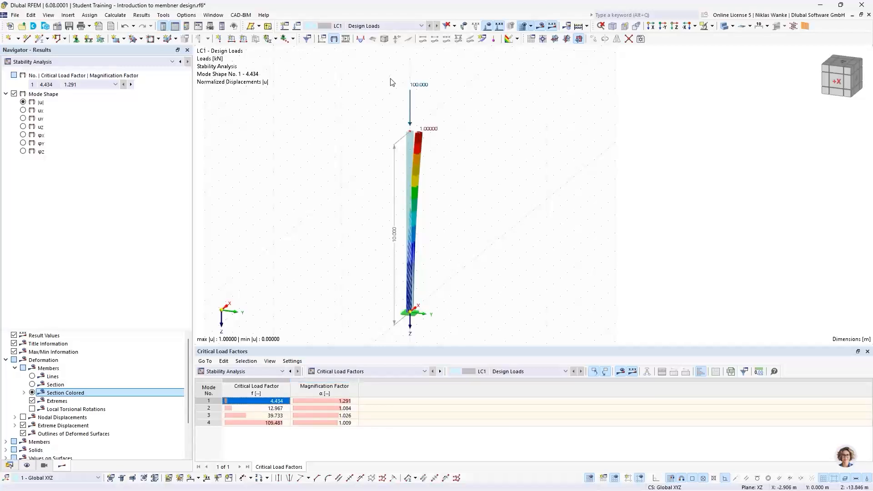
scroll(414, 113, up, 3)
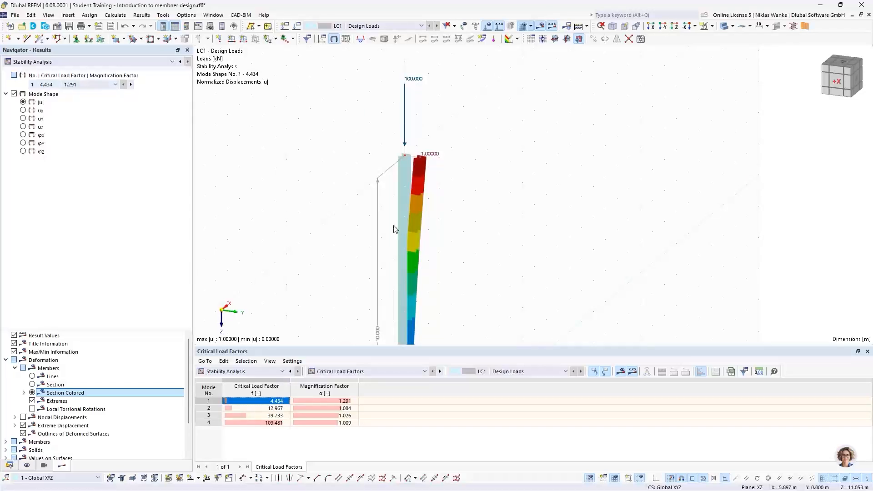
scroll(391, 282, down, 2)
middle_drag(391, 282, 380, 225)
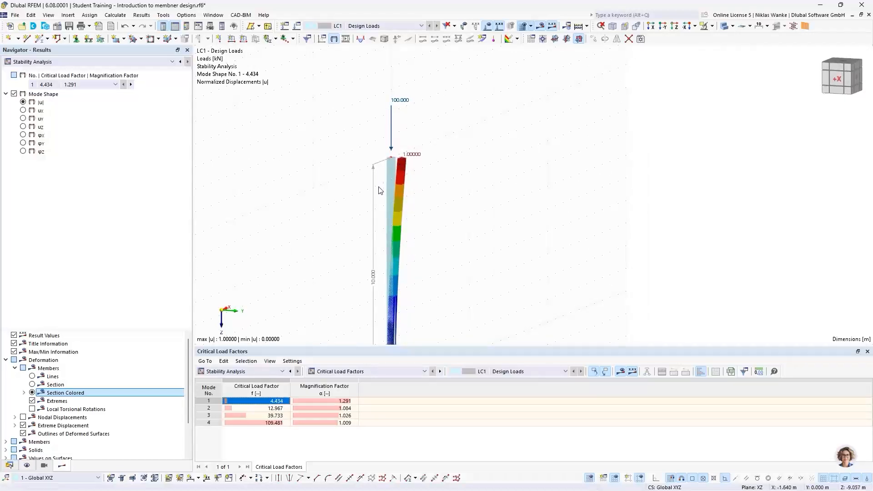
scroll(383, 241, down, 3)
middle_drag(383, 241, 388, 162)
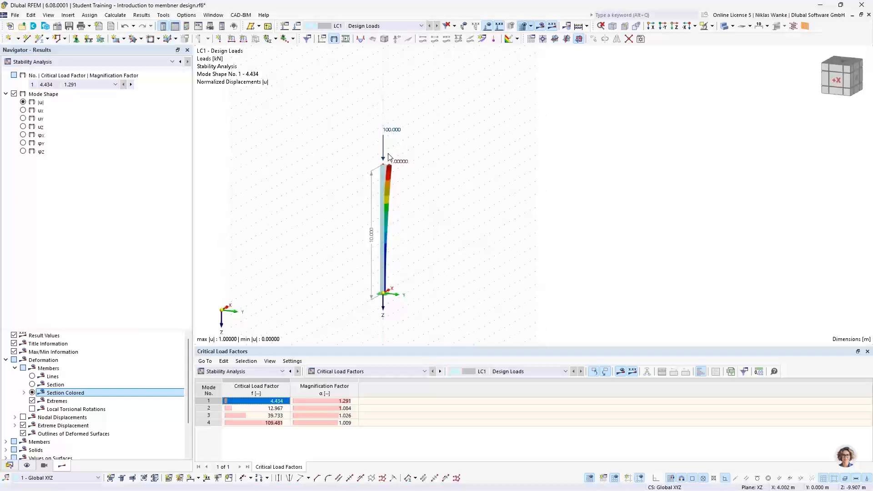
scroll(391, 160, up, 3)
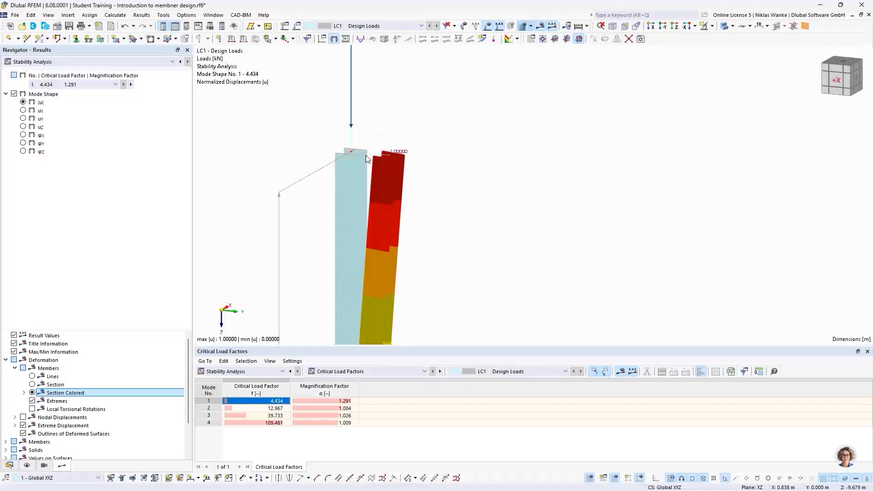
Check the magnification factor of mode 1 against the column's buckled shape
click(322, 389)
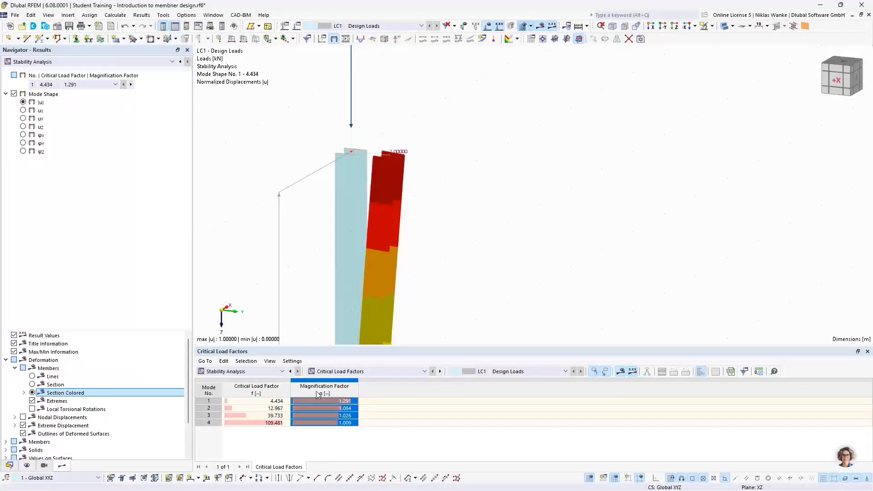
click(354, 402)
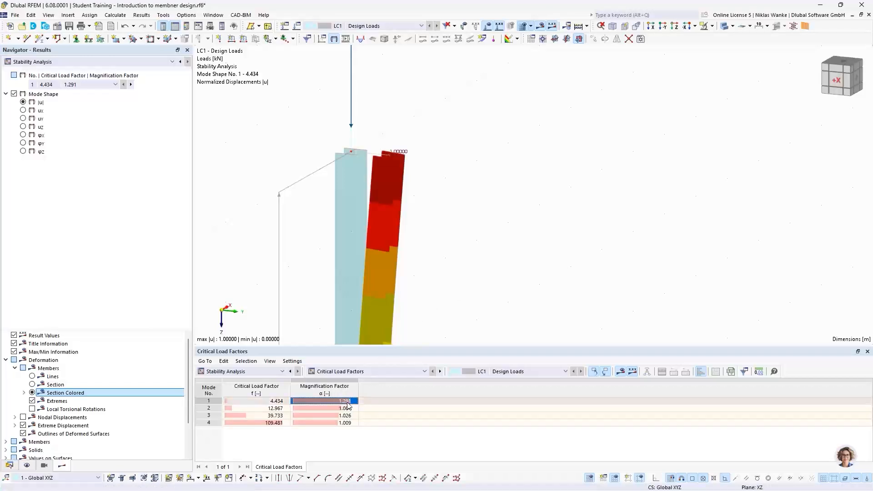
scroll(433, 232, down, 4)
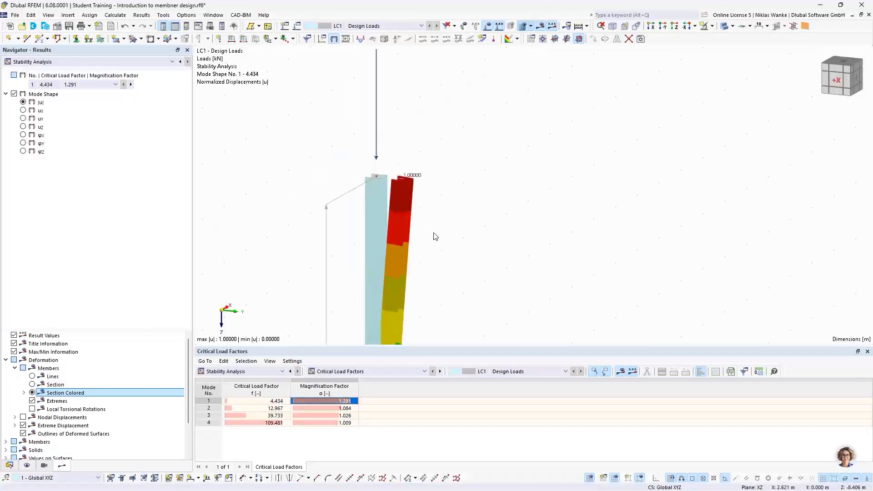
middle_drag(433, 232, 416, 114)
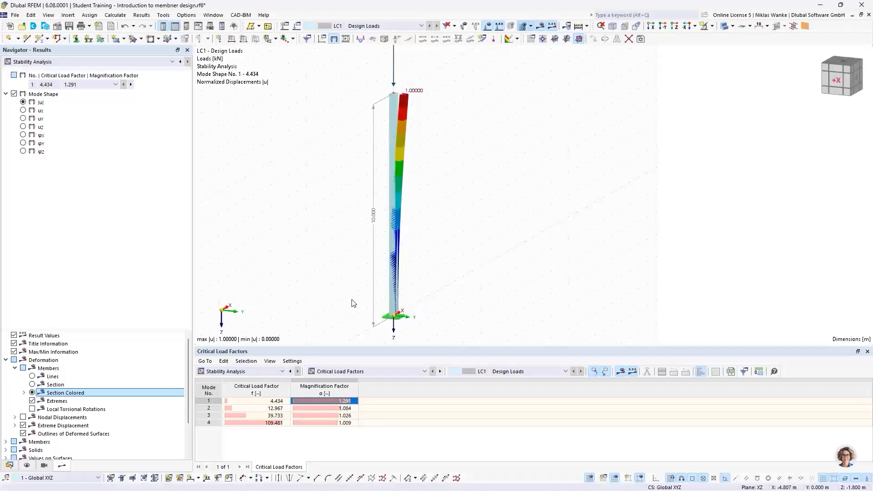
Show the stability results by member as Effective Lengths and Critical Loads by Member
click(359, 372)
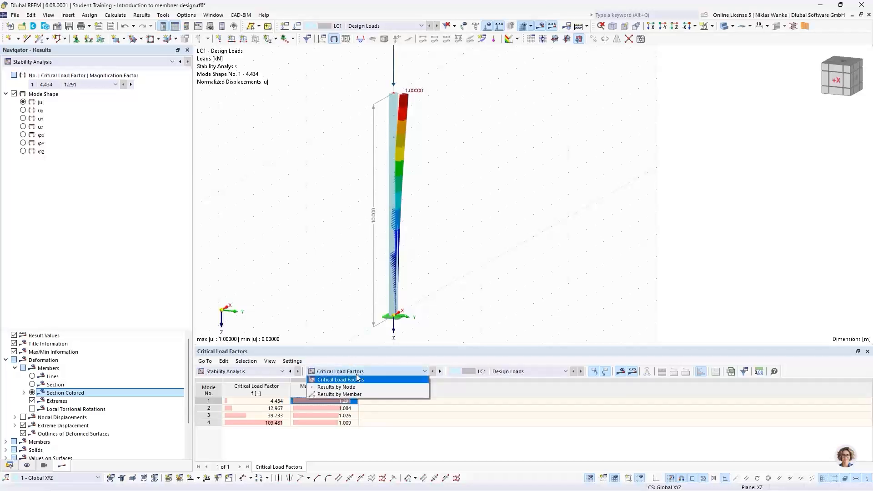
click(334, 395)
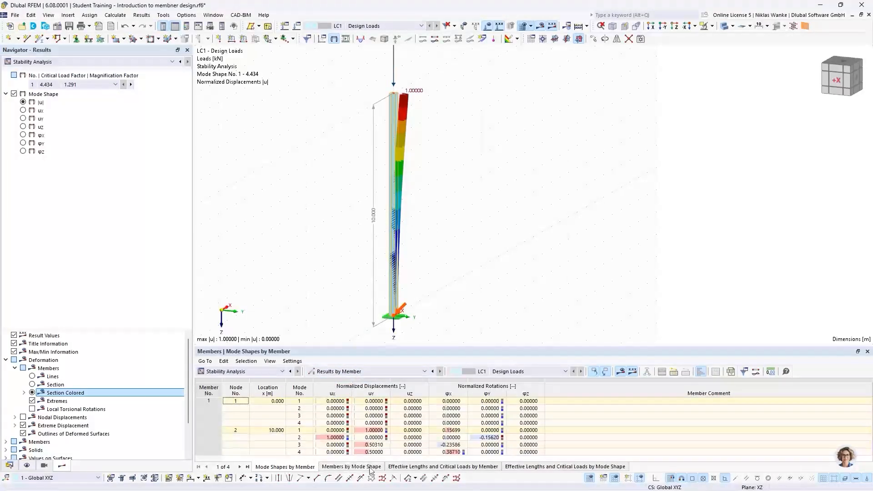
click(441, 467)
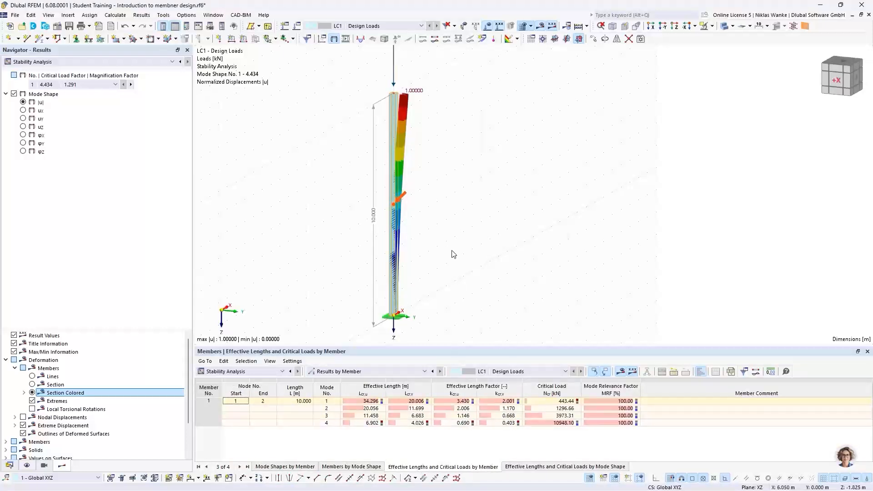
Review the effective lengths, length factors and critical loads of member 1 for modes 1 to 4 with their mode shapes
click(319, 402)
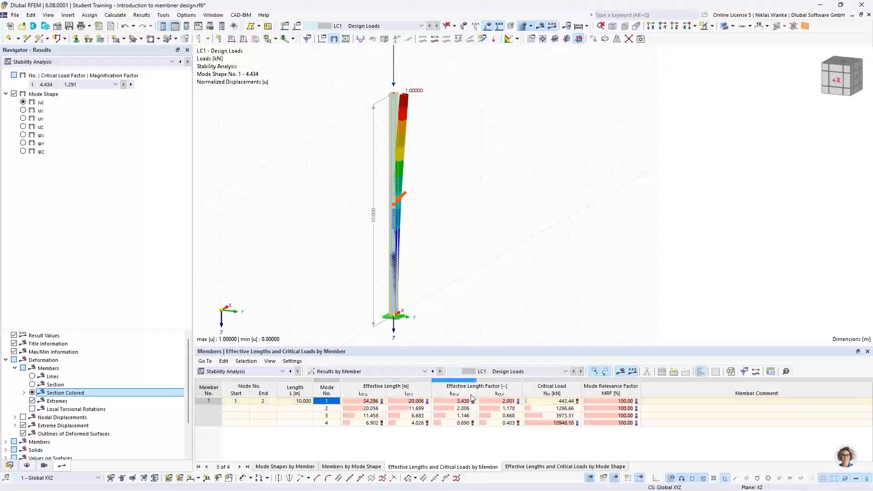
click(332, 408)
click(332, 415)
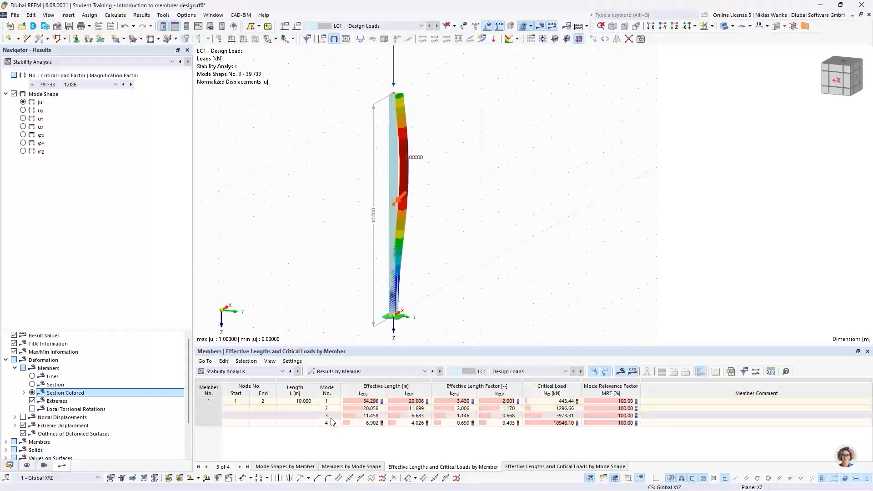
click(331, 423)
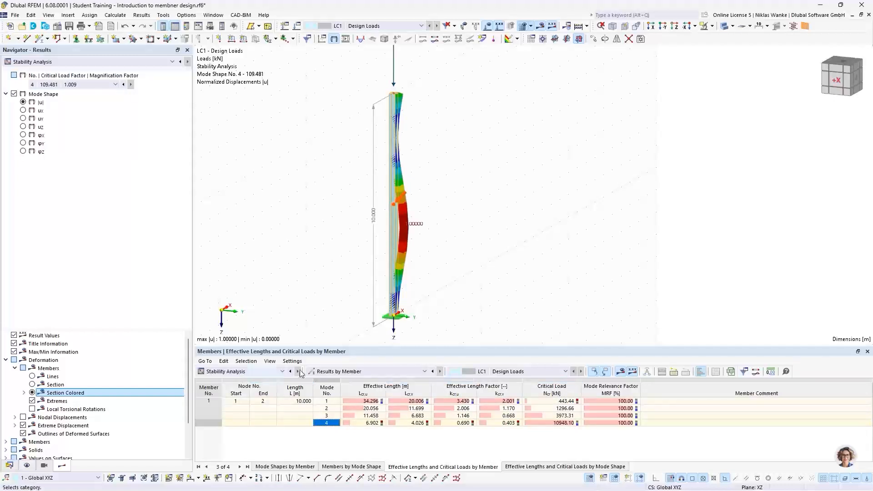
Compare the Critical Load Factors table with the member's critical loads, returning to the results by member
middle_drag(406, 107, 400, 168)
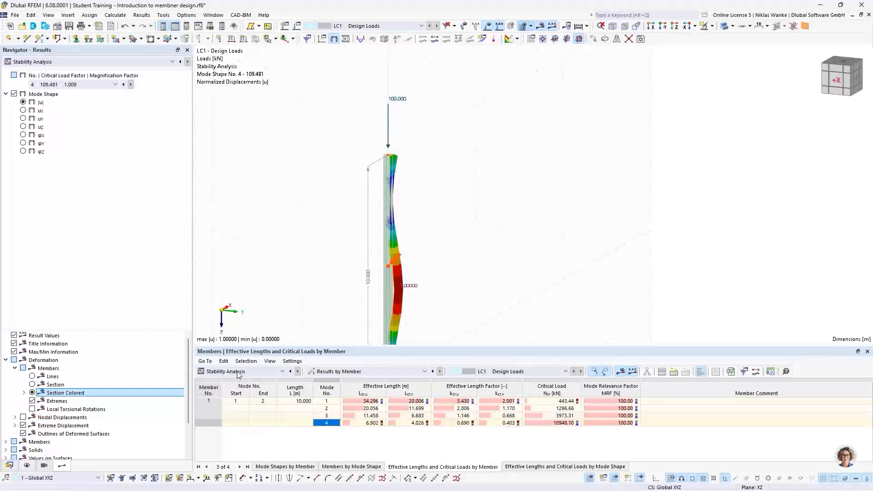
click(330, 375)
click(328, 381)
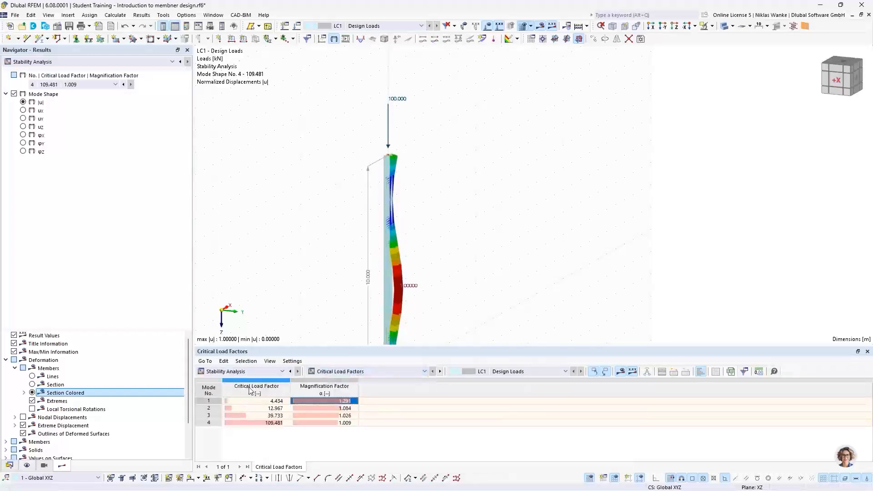
click(382, 371)
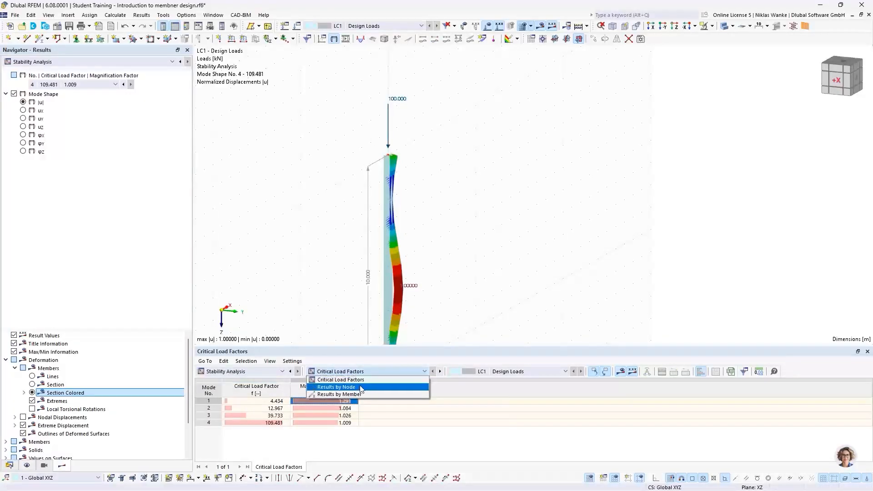
click(358, 394)
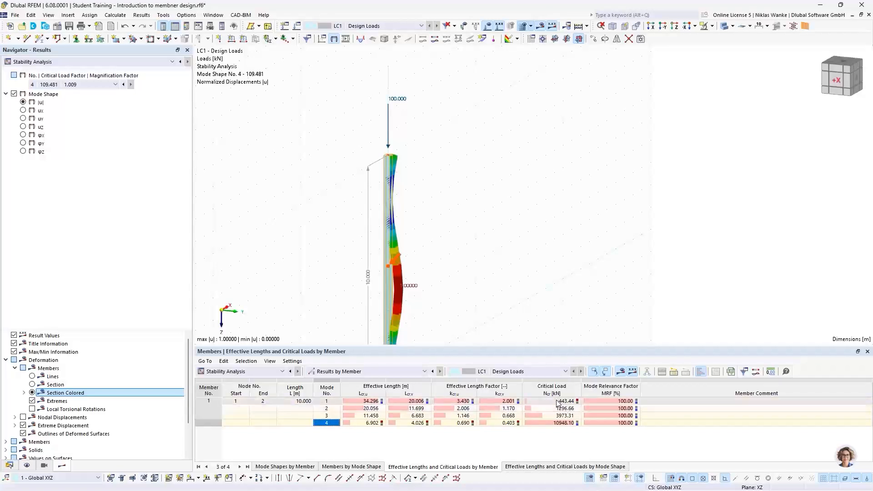
Display mode 1 from the member results and examine its effective length factor k cr,v against the buckling direction at the column head
click(334, 402)
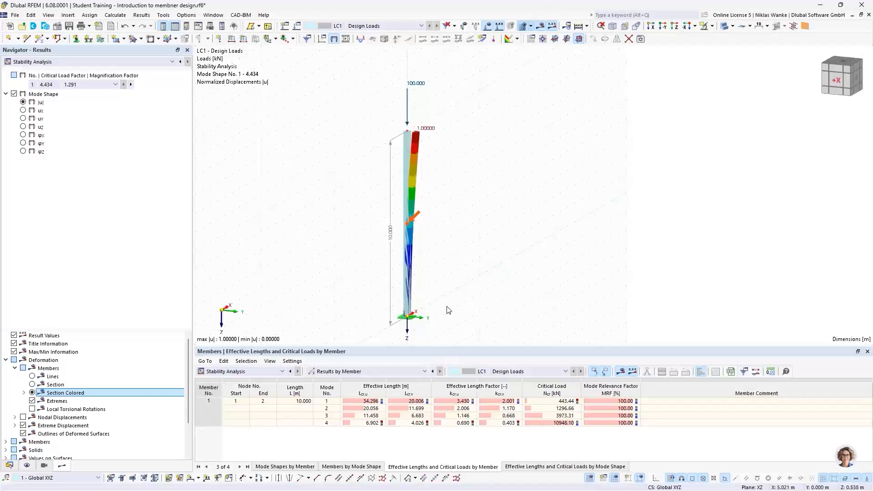
mouse_move(446, 321)
middle_down()
mouse_move(459, 310)
mouse_move(447, 308)
middle_up()
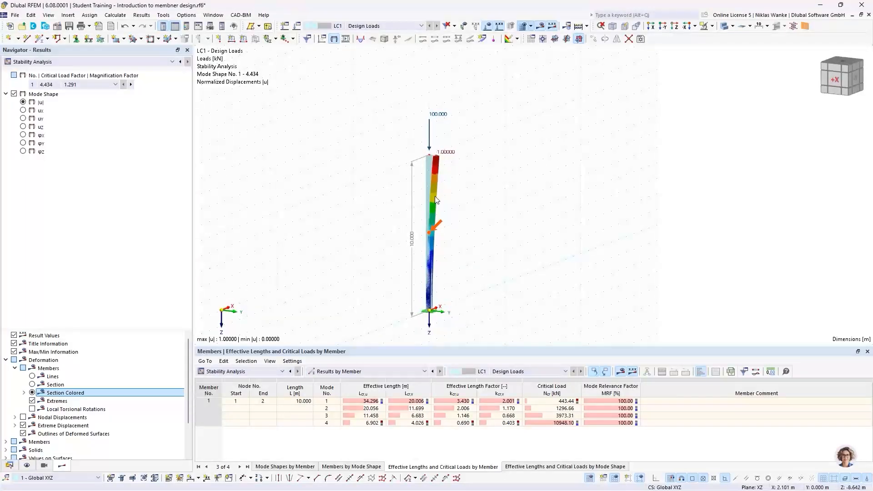
scroll(427, 155, up, 5)
mouse_move(427, 156)
ctrl+middle_down()
mouse_move(448, 191)
mouse_move(417, 164)
mouse_move(433, 163)
ctrl+middle_up()
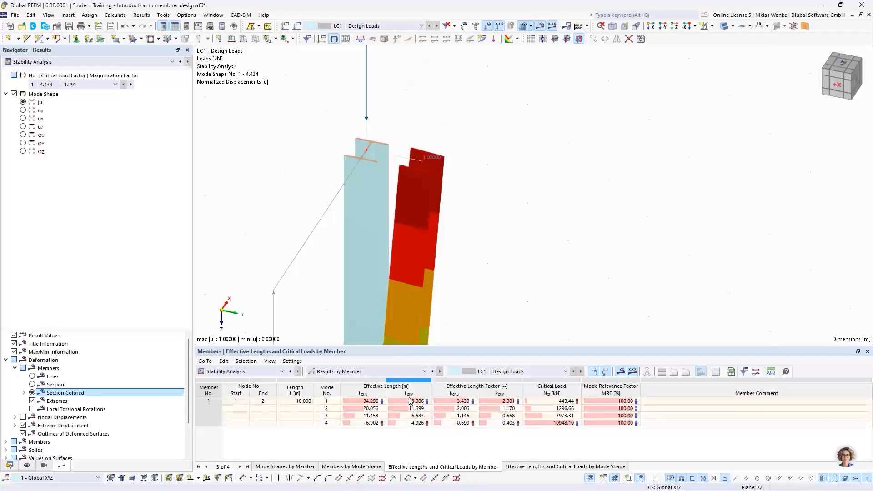
click(497, 402)
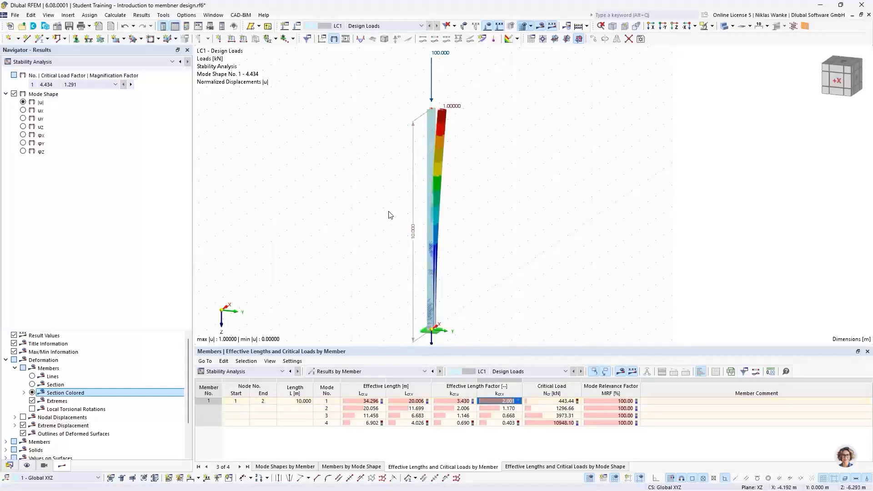
Display mode shape 2 and examine member 1's effective length factor k cr,u against the buckling direction at the column head
click(131, 84)
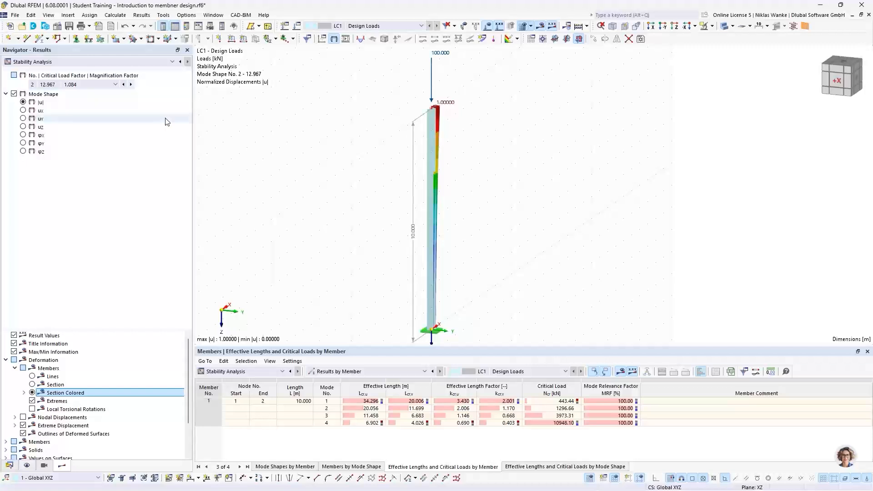
scroll(394, 221, down, 1)
ctrl+middle_drag(394, 220, 253, 221)
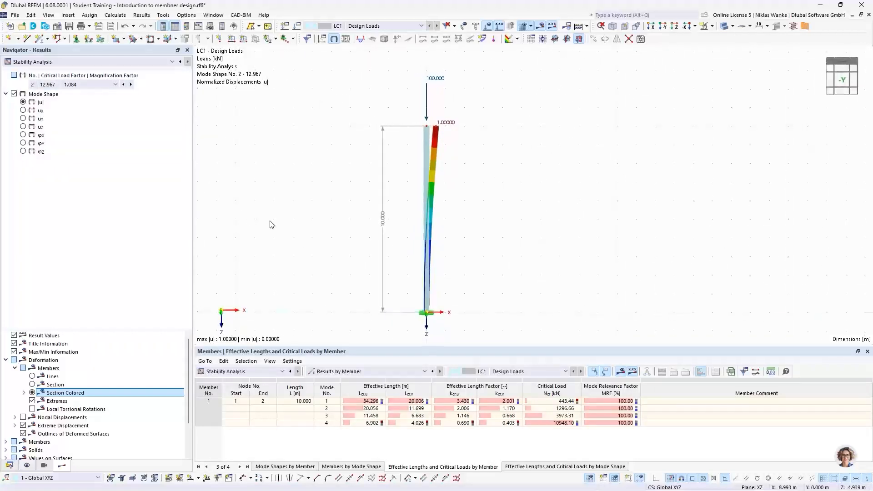
scroll(382, 203, up, 1)
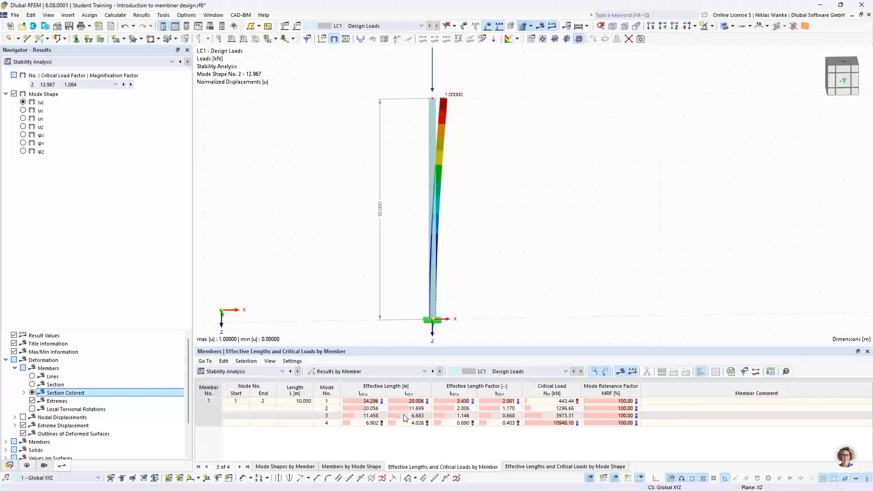
click(460, 408)
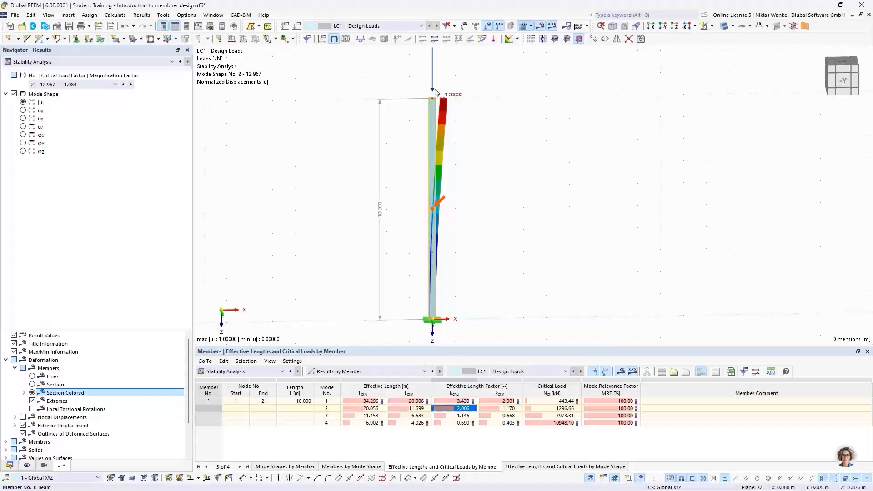
scroll(441, 128, up, 5)
ctrl+middle_drag(441, 124, 438, 155)
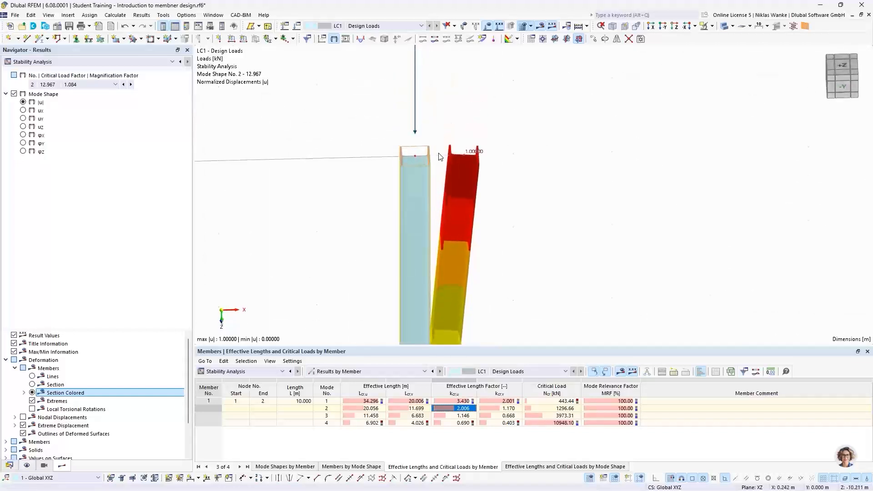
scroll(437, 156, up, 2)
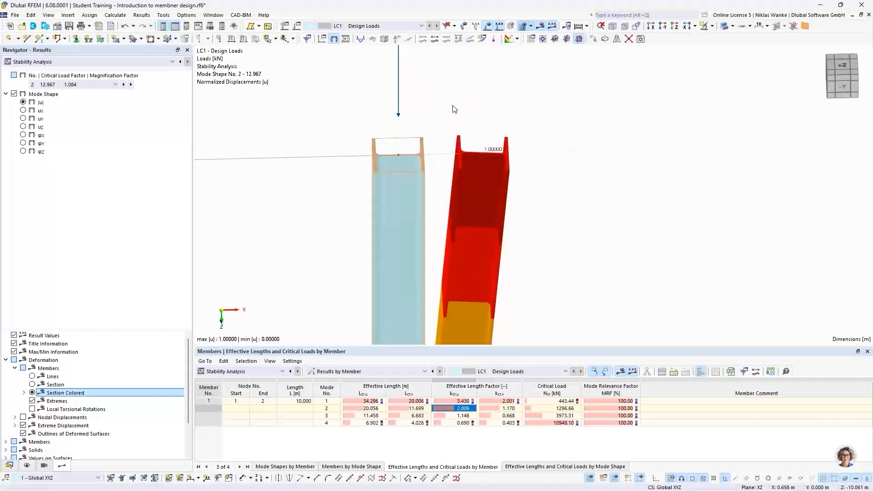
scroll(397, 200, down, 4)
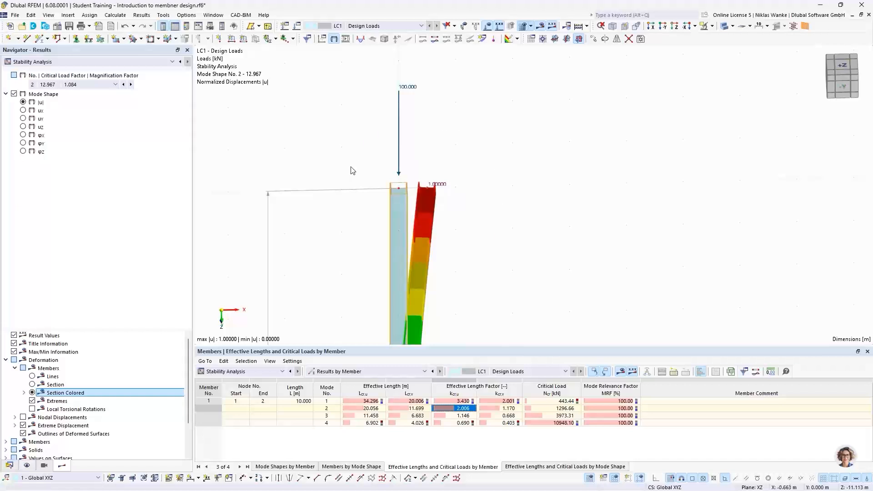
scroll(411, 194, up, 5)
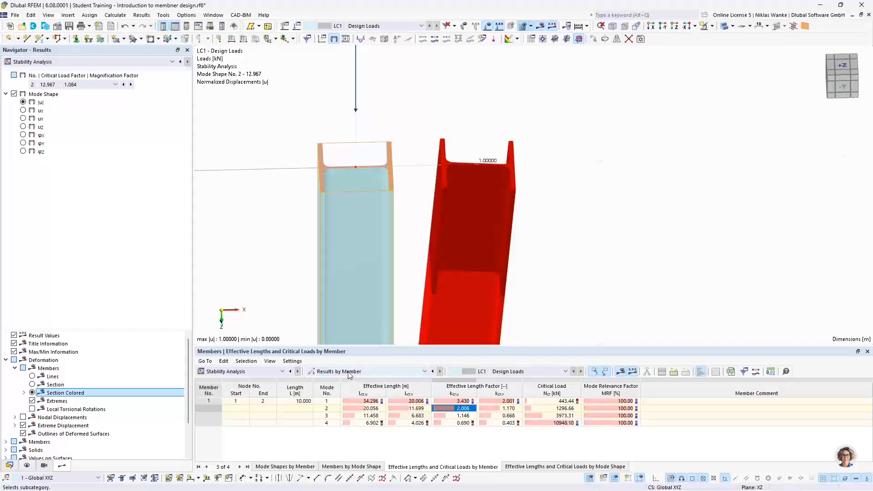
scroll(404, 179, down, 5)
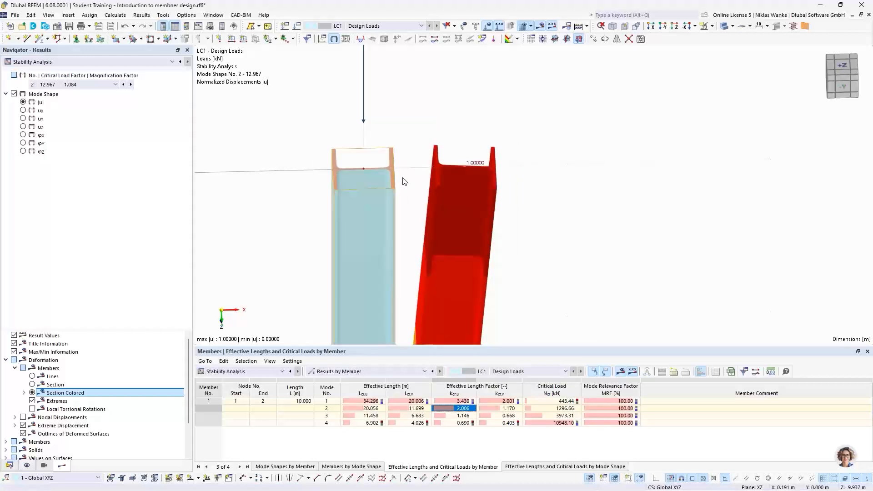
Show the Critical Load Factors table and compare the mode 2 factor with the nodal load on the column head
click(350, 372)
click(350, 380)
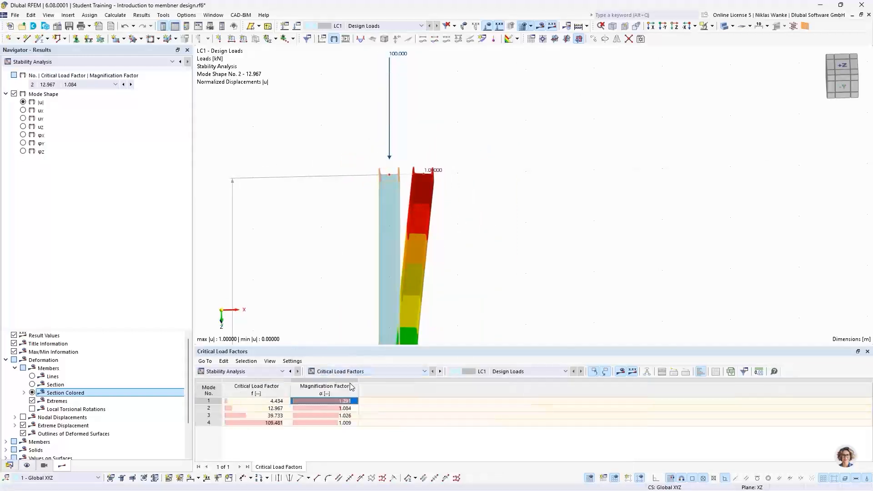
click(263, 408)
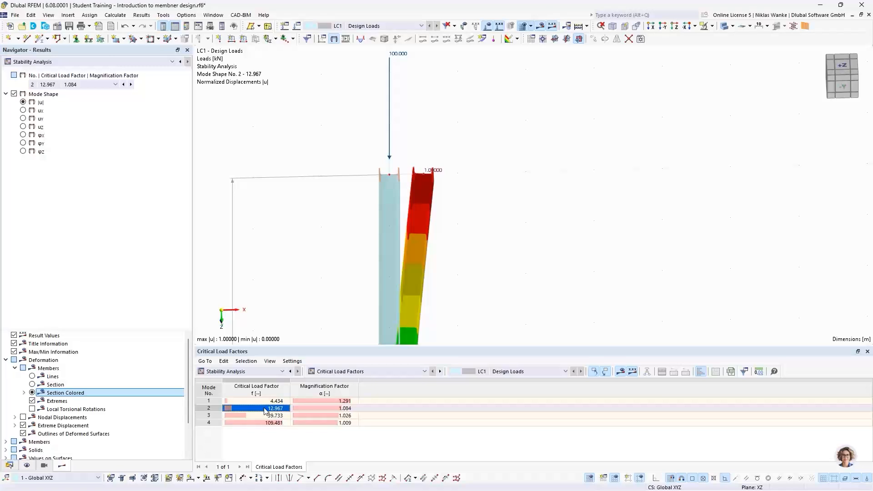
scroll(326, 263, down, 4)
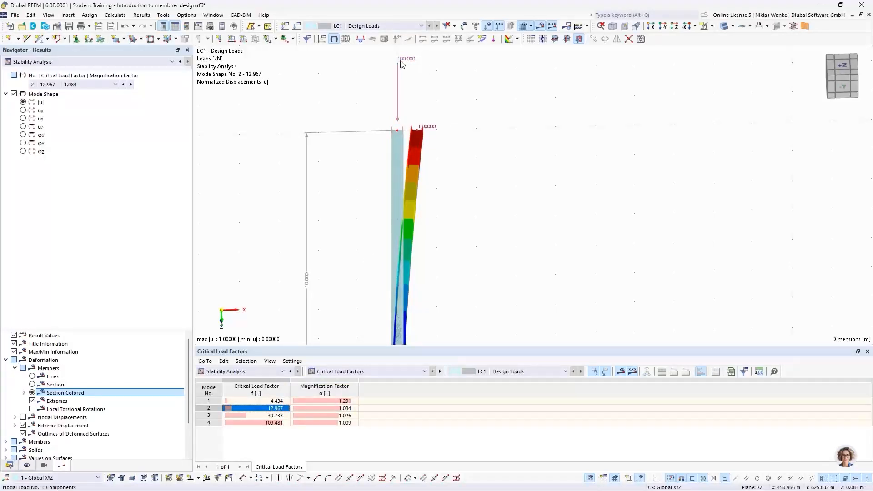
mouse_move(402, 64)
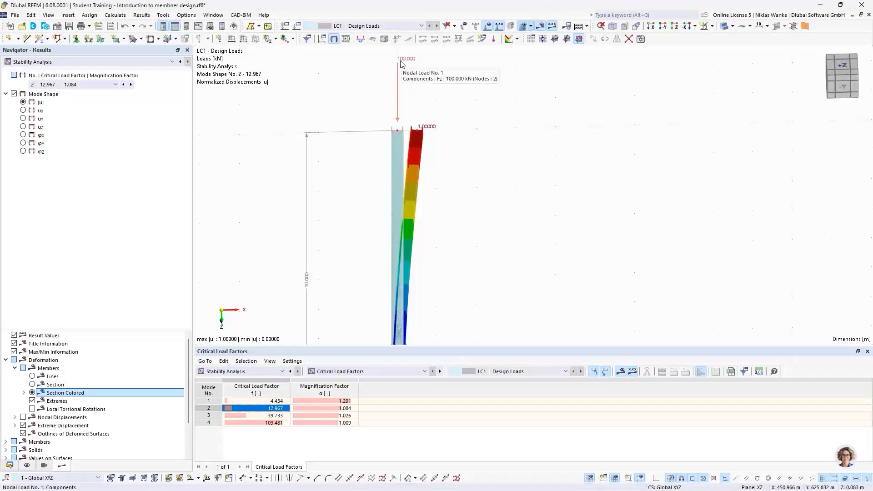
scroll(459, 122, down, 2)
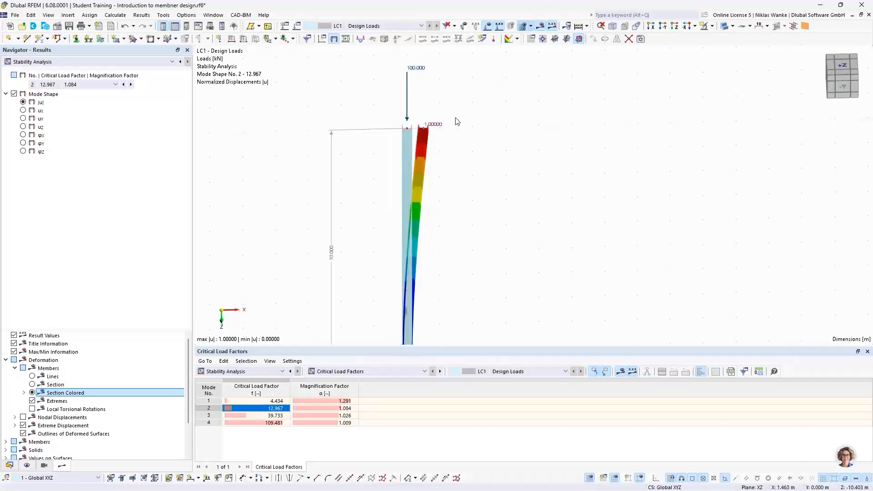
middle_drag(488, 200, 483, 167)
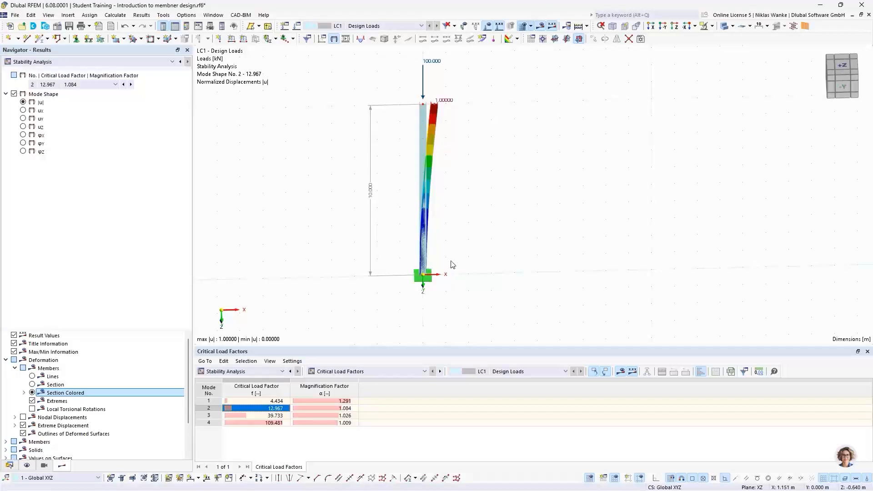
middle_drag(451, 261, 460, 242)
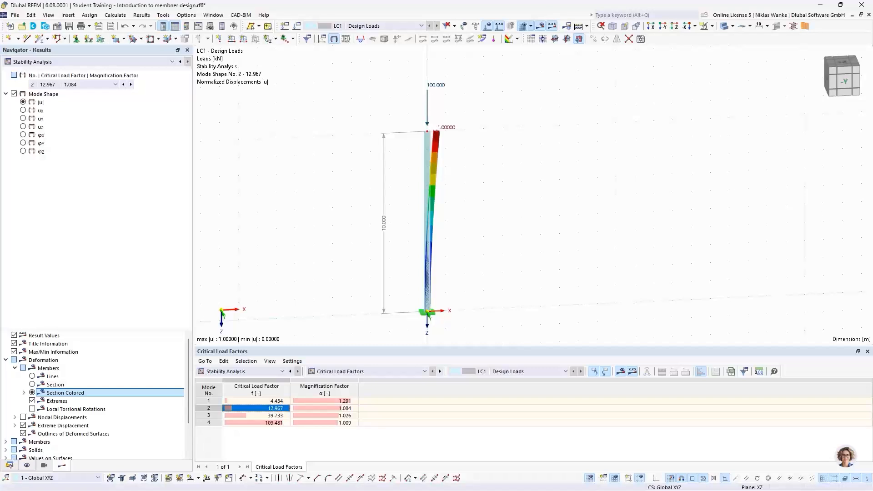
Switch to the PowerPoint presentation and advance to the "Fixed frame | Mode shapes" exercise slide
key(alt+Tab)
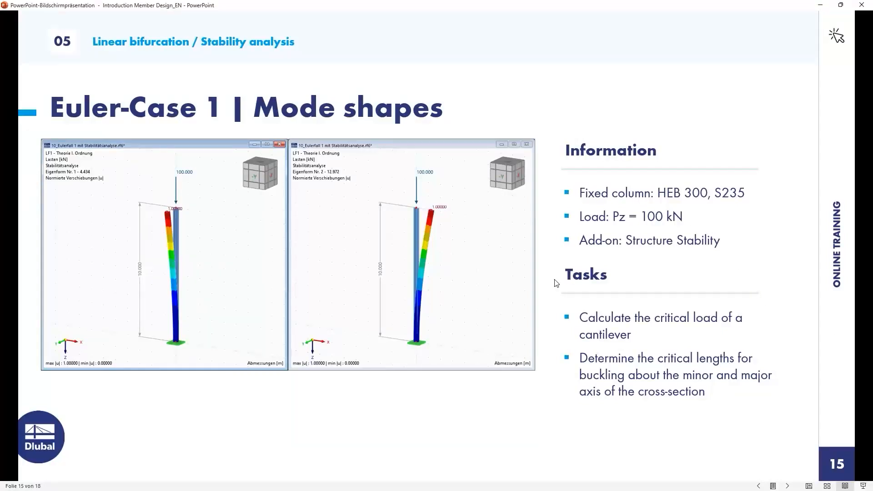
key(Right)
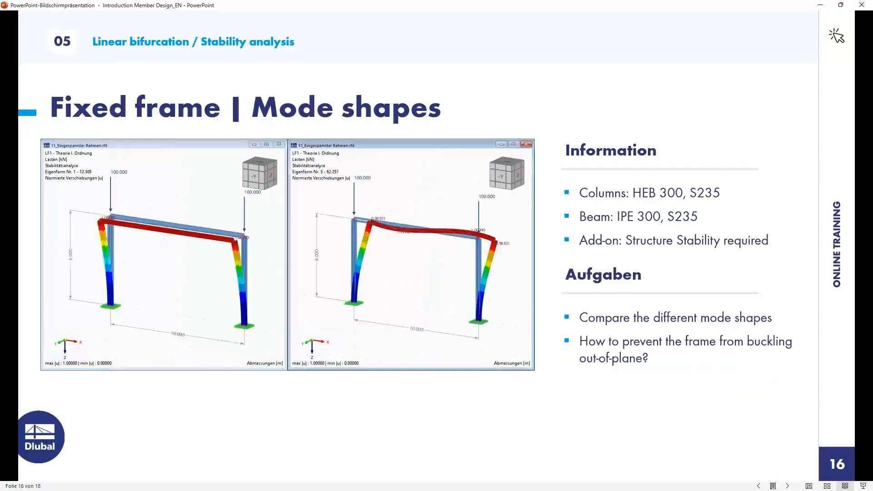
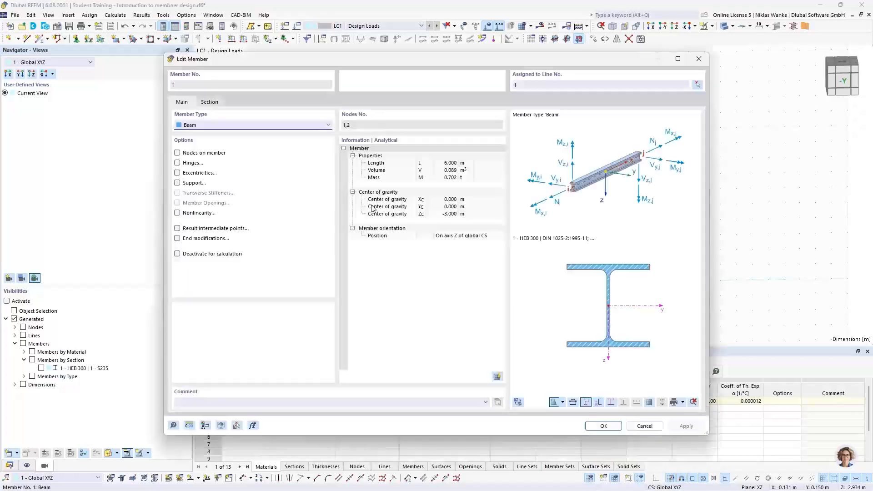
Check the column member's section assignment, close its properties unchanged and show the model's list of sections
click(209, 103)
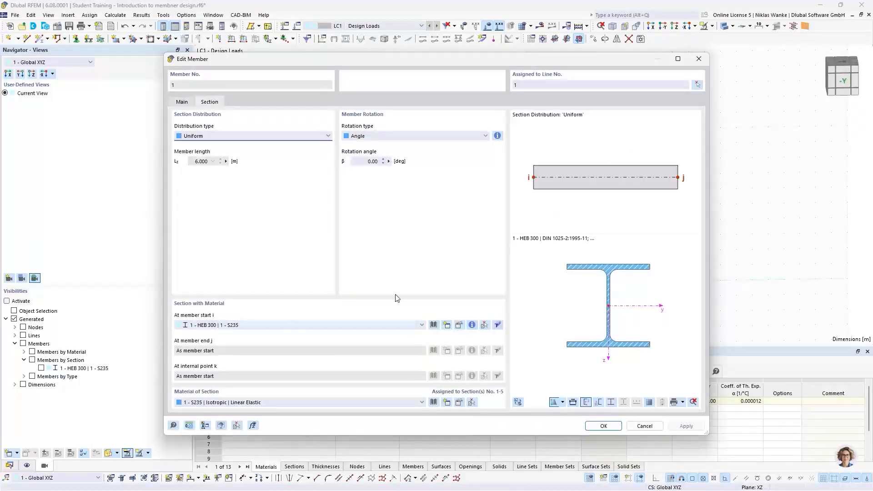
click(699, 59)
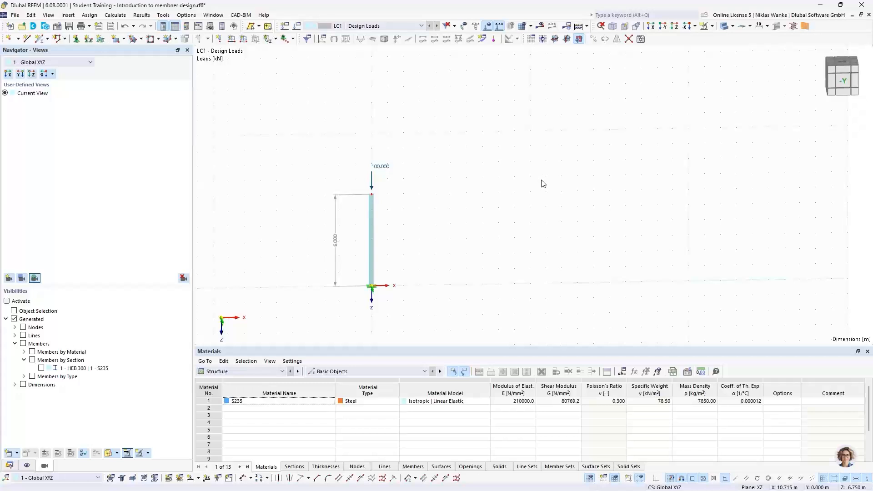
click(9, 466)
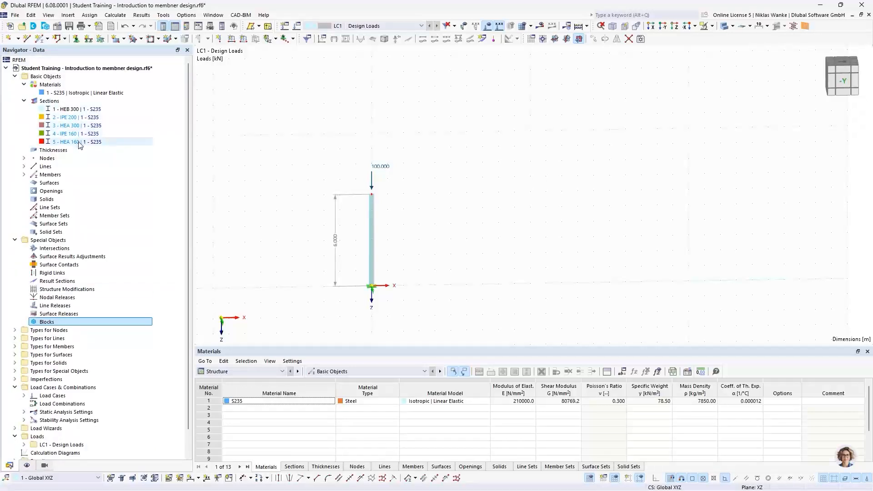
Start a new beam member and create the British Steel section IPE 300 in S235 for it
click(40, 40)
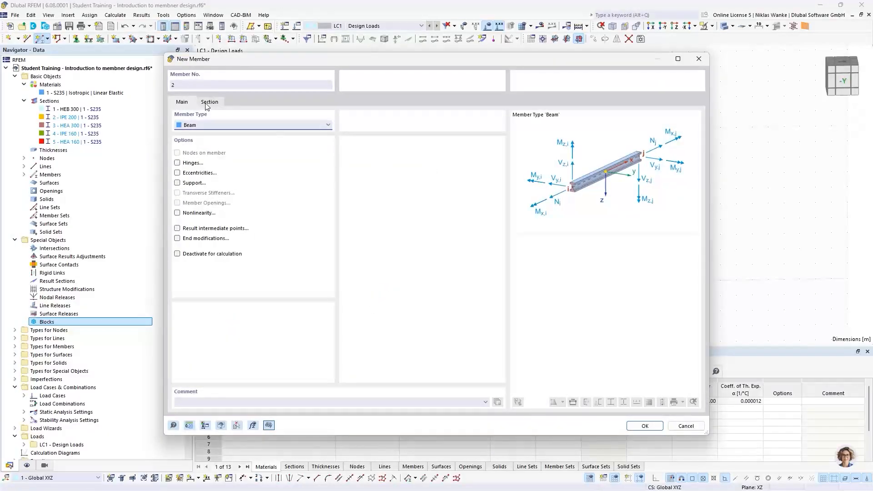
click(209, 102)
click(191, 103)
click(210, 103)
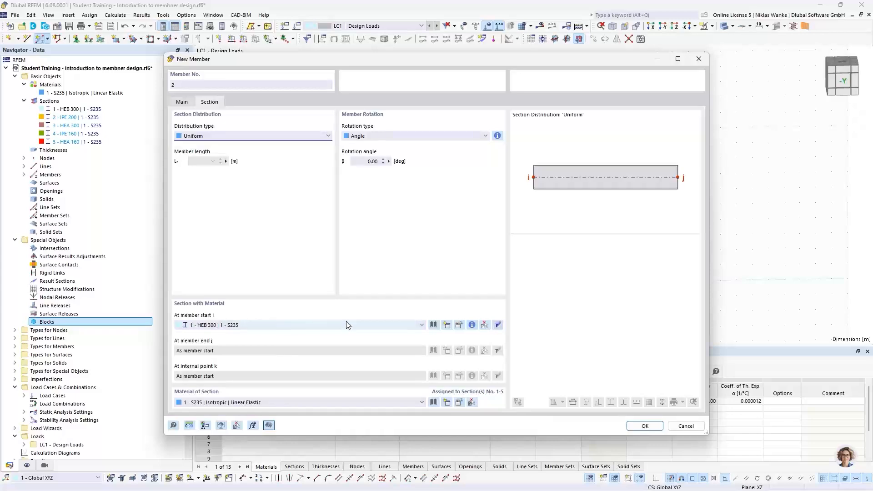
click(448, 325)
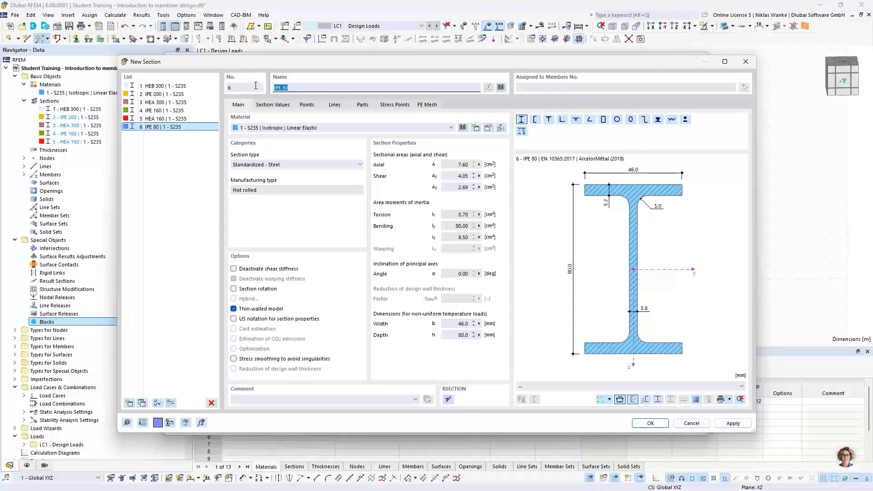
key(BackSpace)
key(BackSpace)
key(BackSpace)
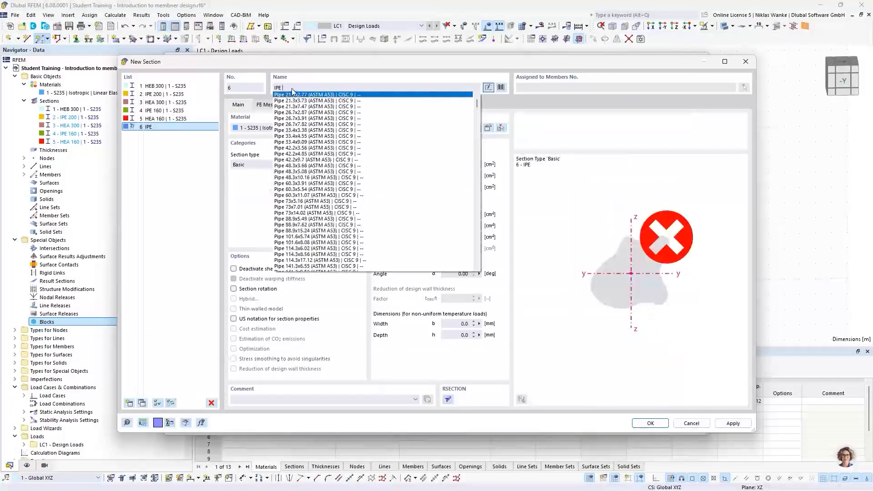
text(300)
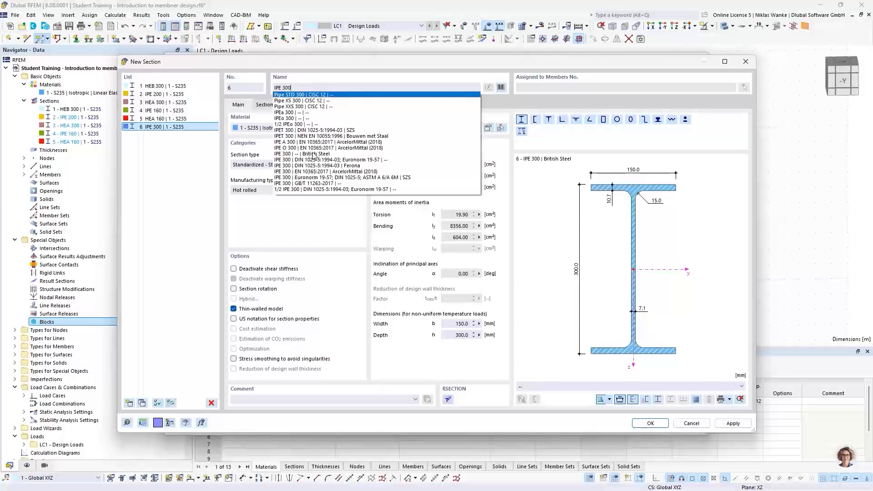
click(313, 154)
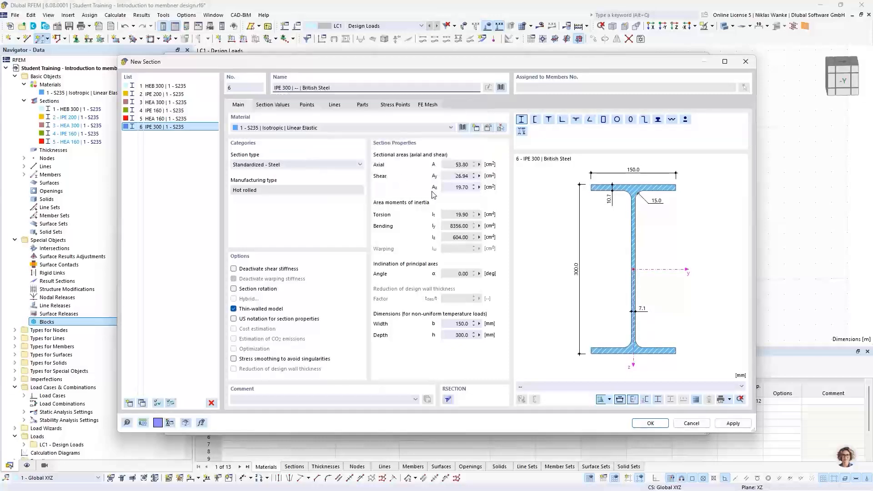
click(650, 424)
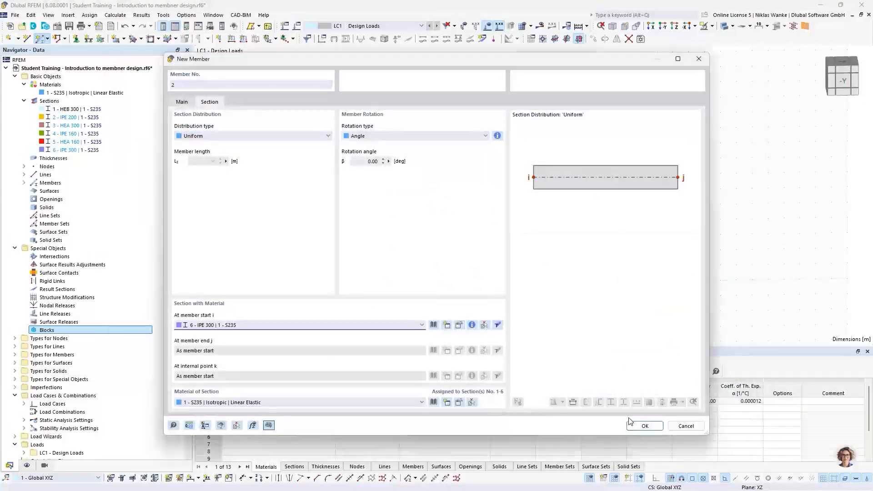
Draw the IPE 300 beam 10 m long in the X direction from the column head and finish placing members
click(644, 426)
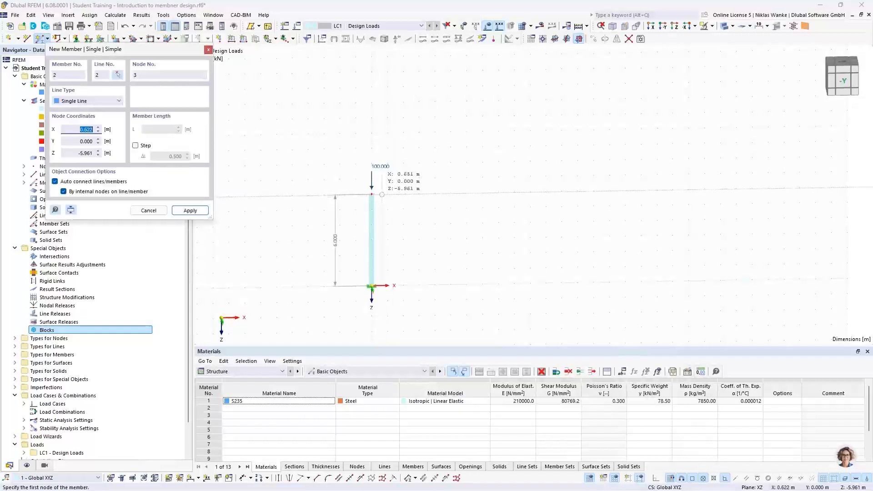
click(372, 195)
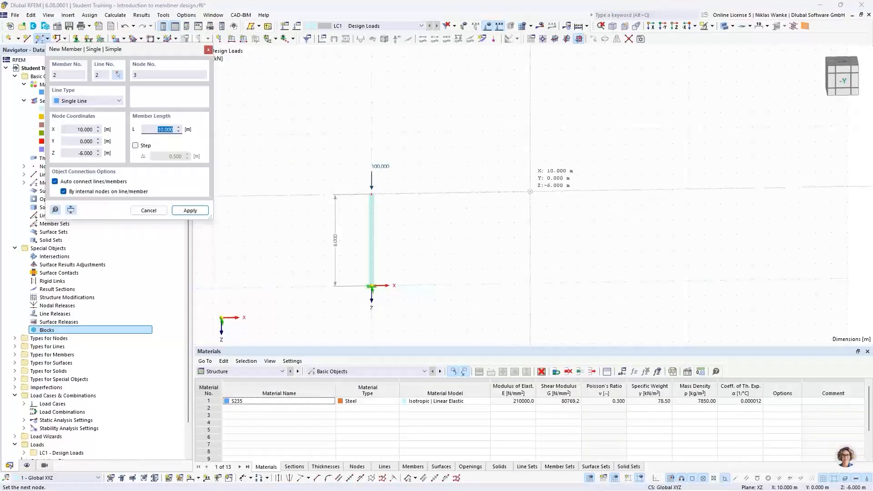
click(529, 194)
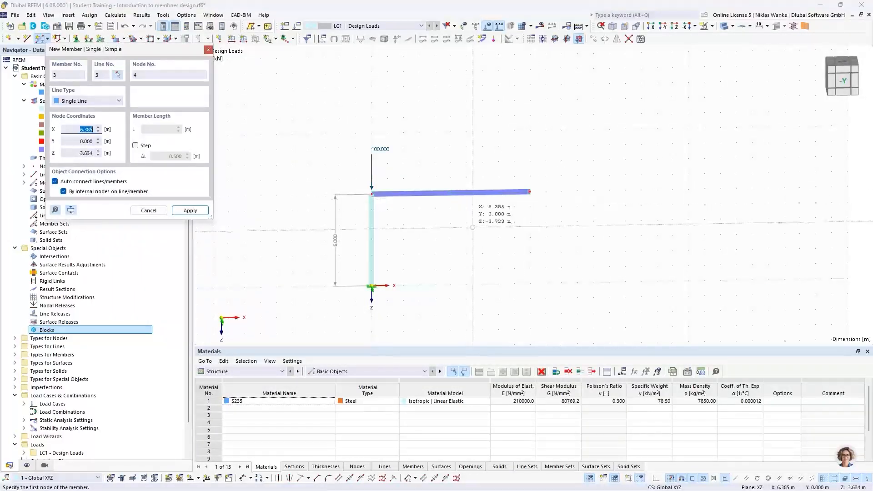
key(Escape)
Copy the column with its base support and nodal load 10 m in X, under the beam's free end
middle_drag(407, 287, 405, 282)
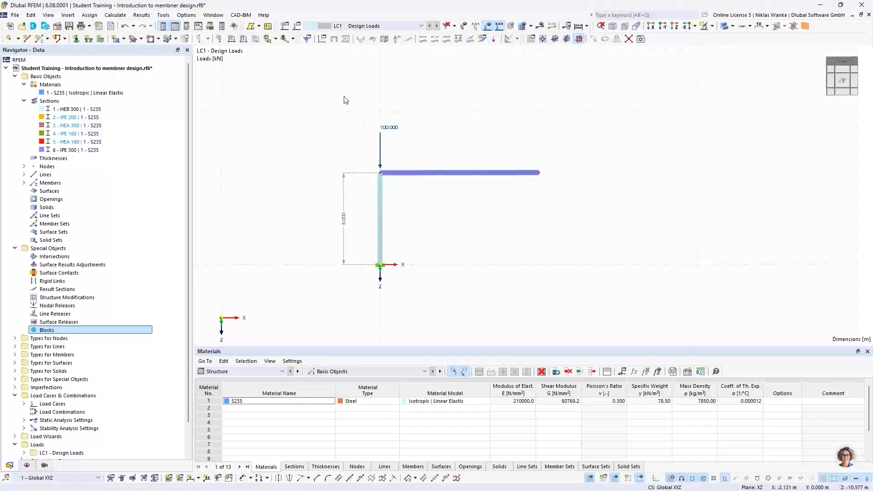
drag(358, 87, 406, 284)
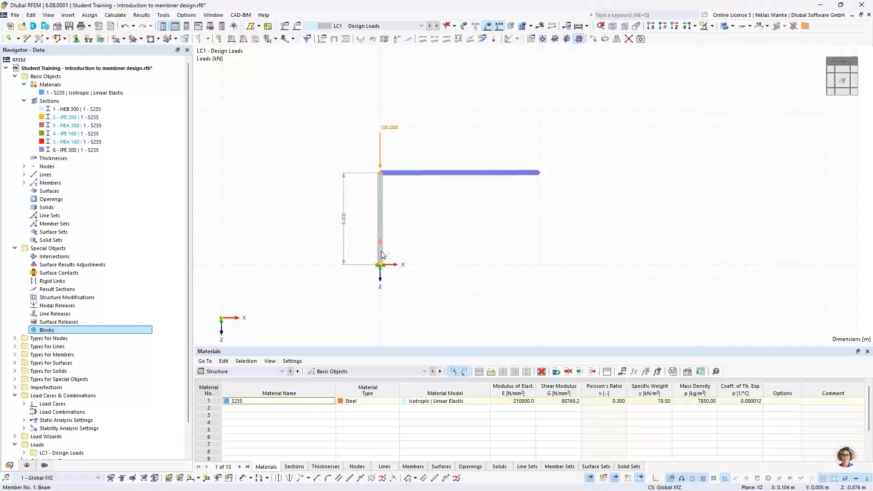
drag(384, 257, 539, 265)
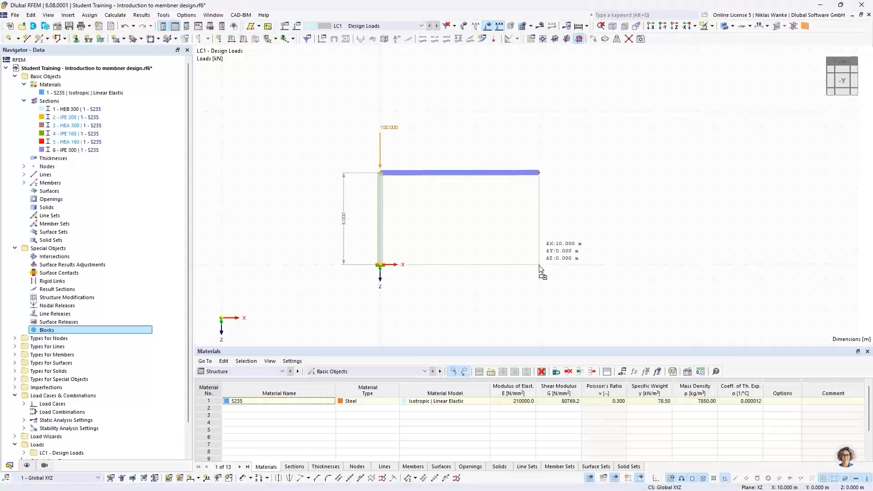
Place the column copy 10 m away in X under the beam's free end and add a linear dimension between the two column bases
drag(540, 266, 540, 265)
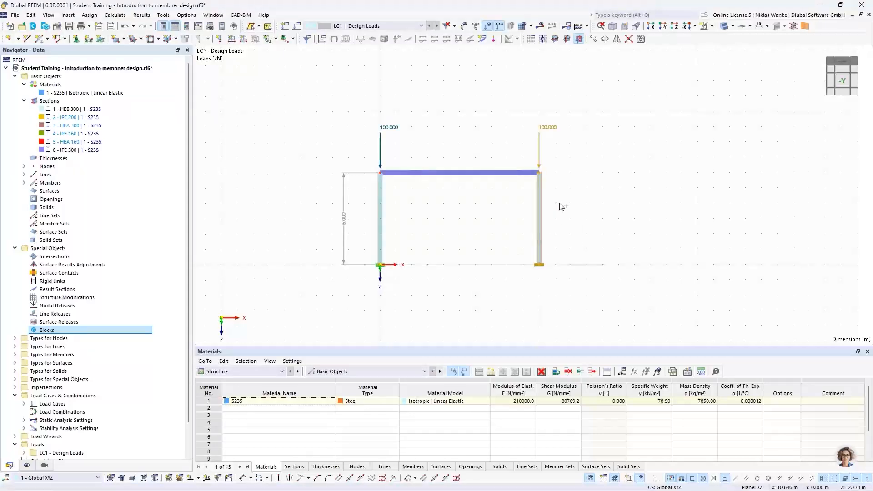
click(609, 145)
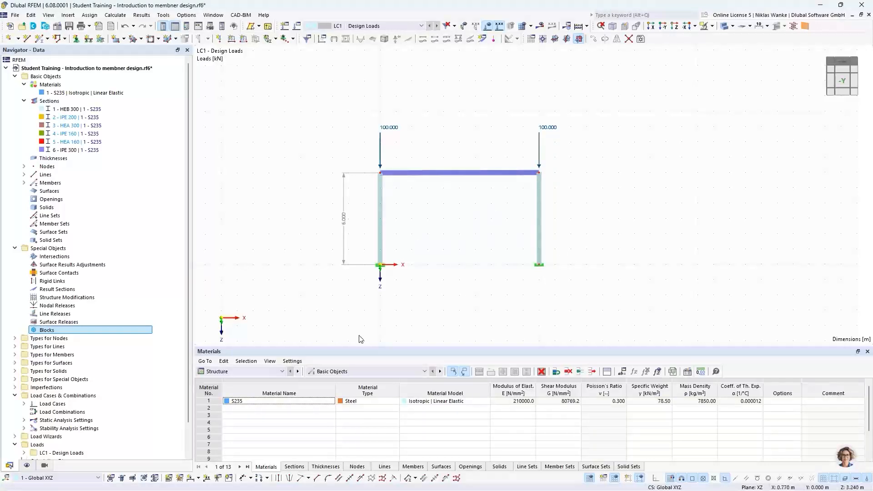
click(198, 478)
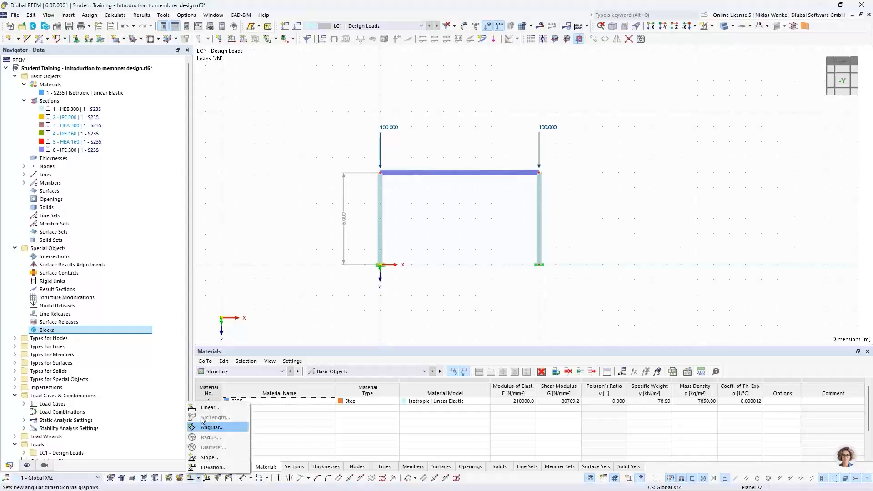
click(214, 429)
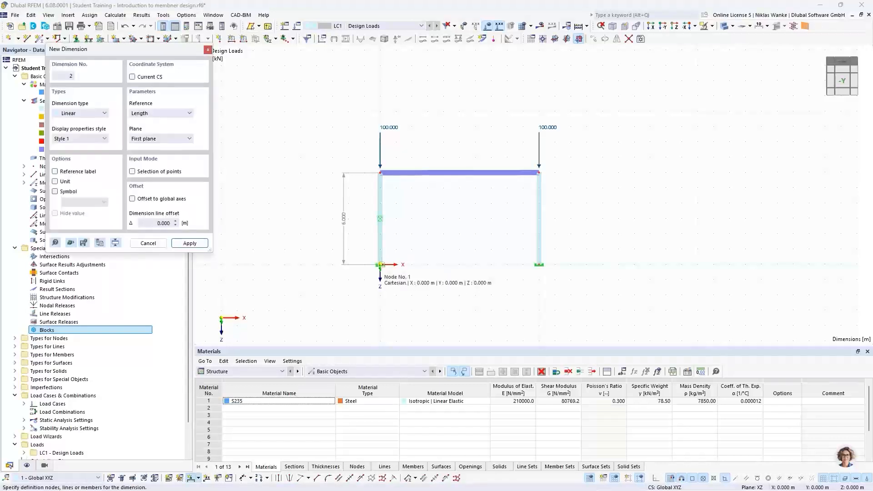
click(539, 265)
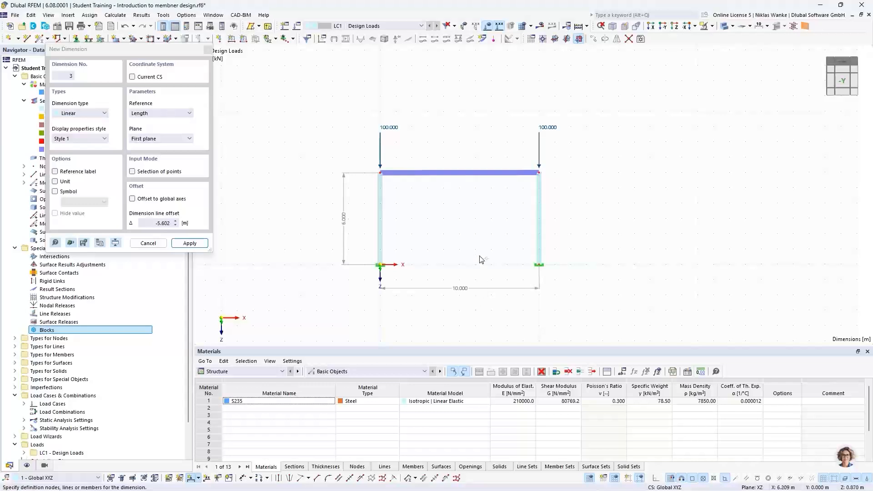
click(484, 230)
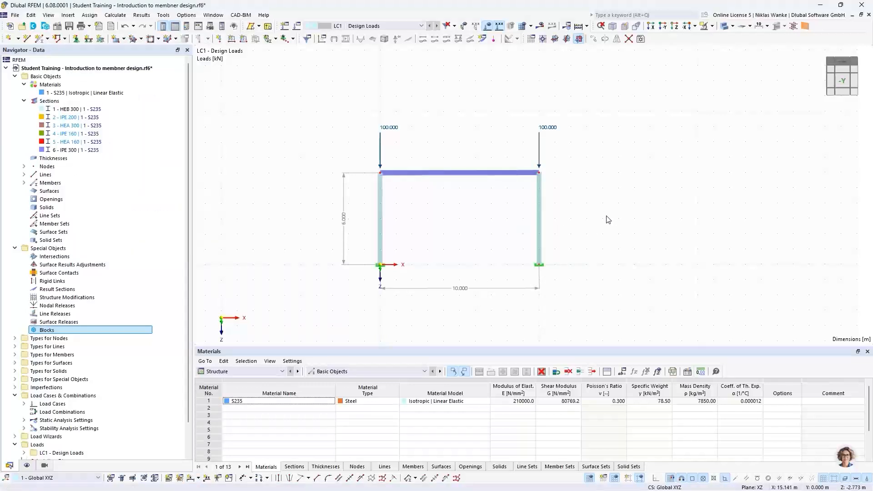
Calculate the frame's results for LC1 and switch the displayed results from static to stability analysis
middle_drag(449, 227, 454, 228)
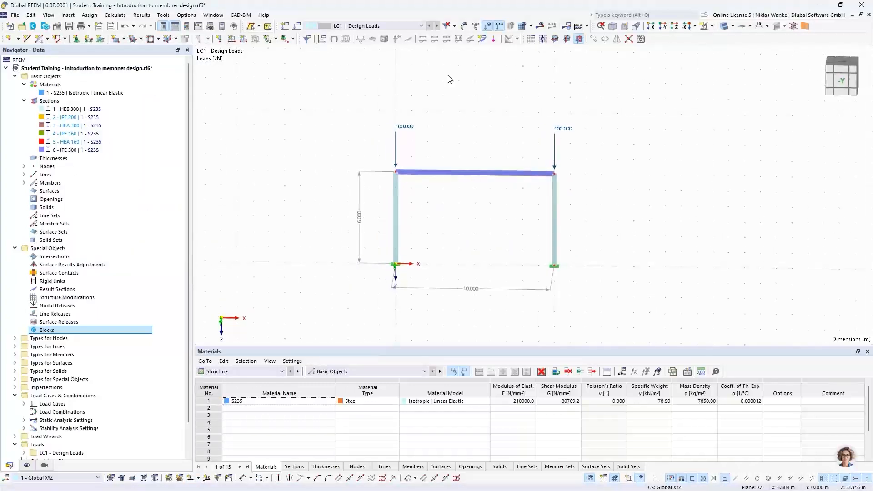
click(543, 26)
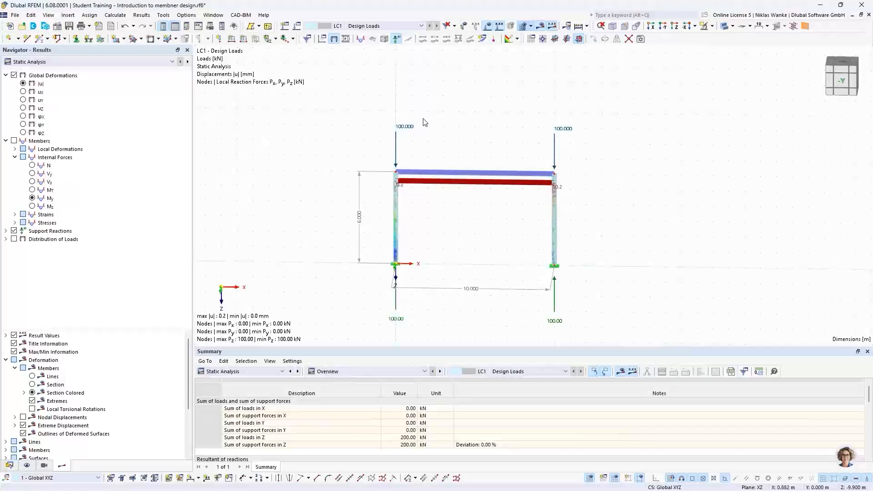
scroll(480, 260, up, 3)
middle_drag(481, 259, 426, 226)
scroll(418, 220, down, 1)
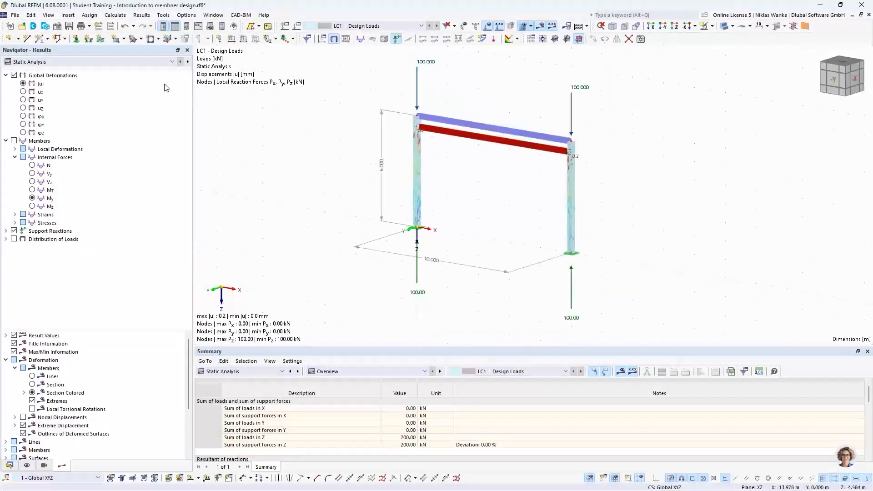
click(132, 62)
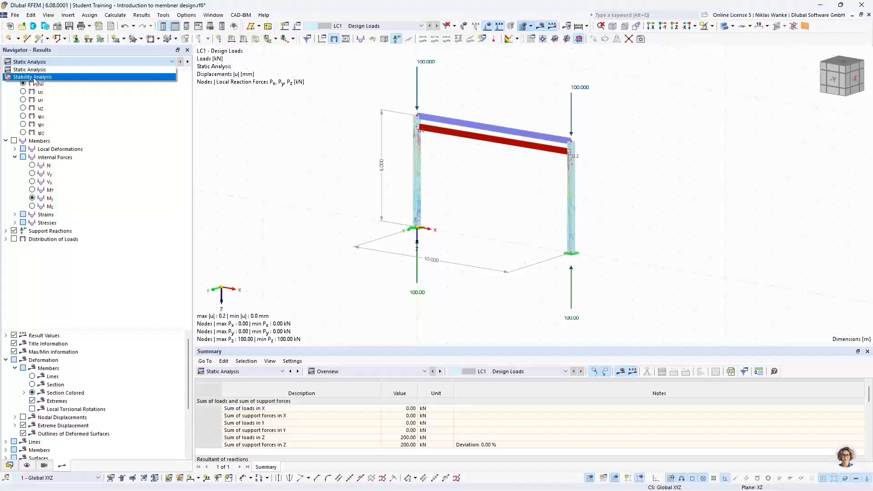
click(34, 77)
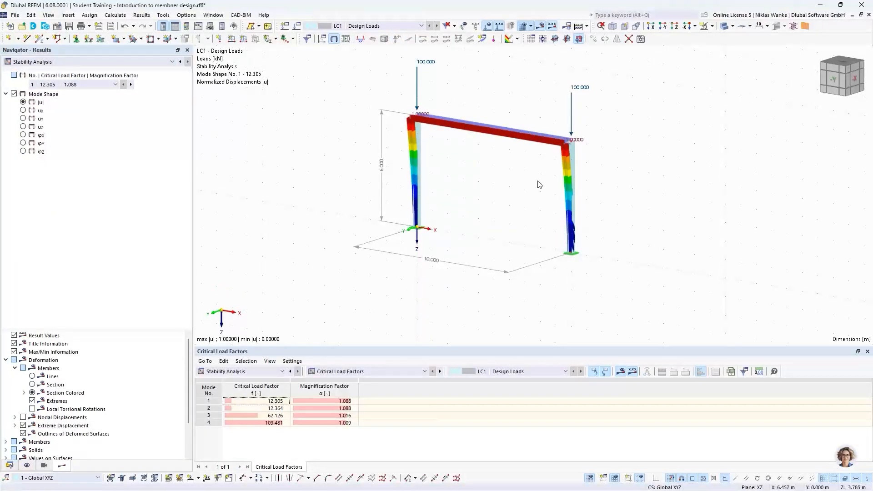
Examine mode shape 1 of the frame from several angles, including the deformed column-beam corner and the column section's orientation
scroll(533, 182, up, 1)
middle_drag(532, 183, 551, 208)
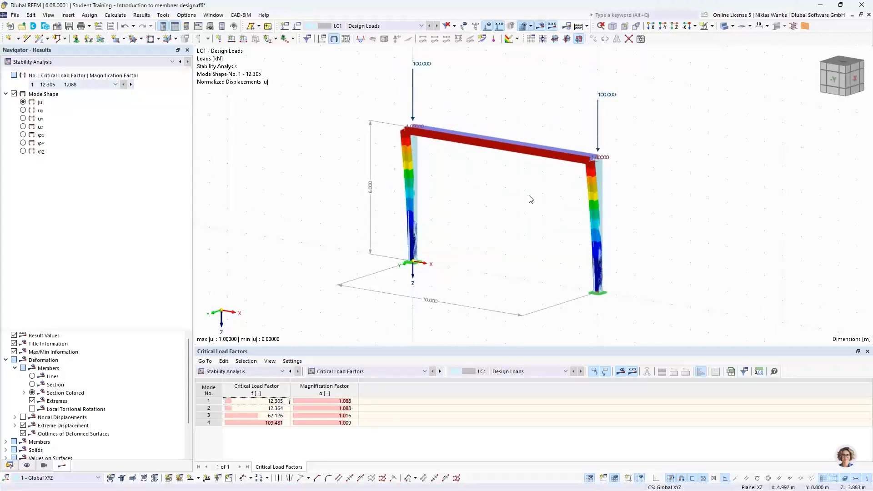
scroll(545, 182, up, 1)
middle_drag(547, 181, 536, 226)
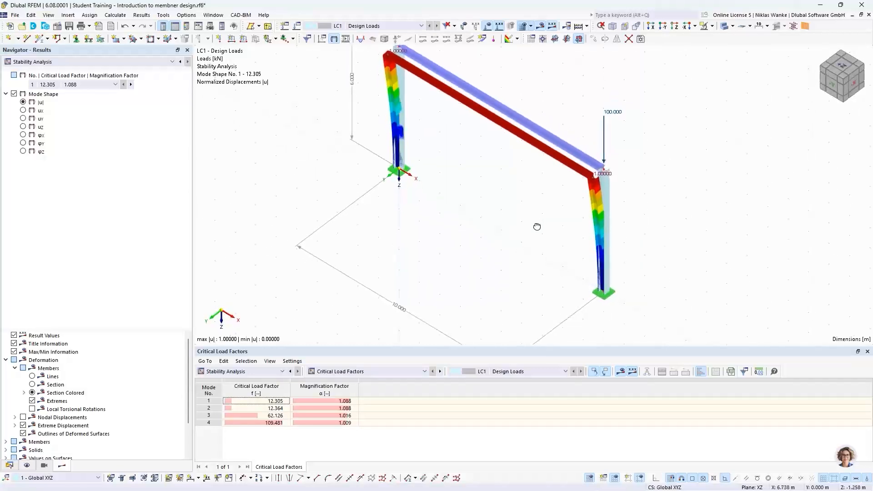
scroll(594, 176, up, 6)
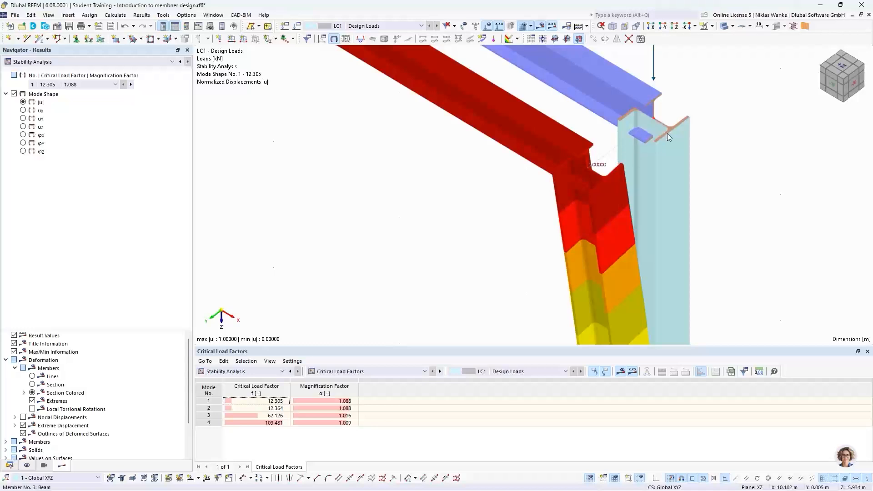
scroll(566, 172, down, 5)
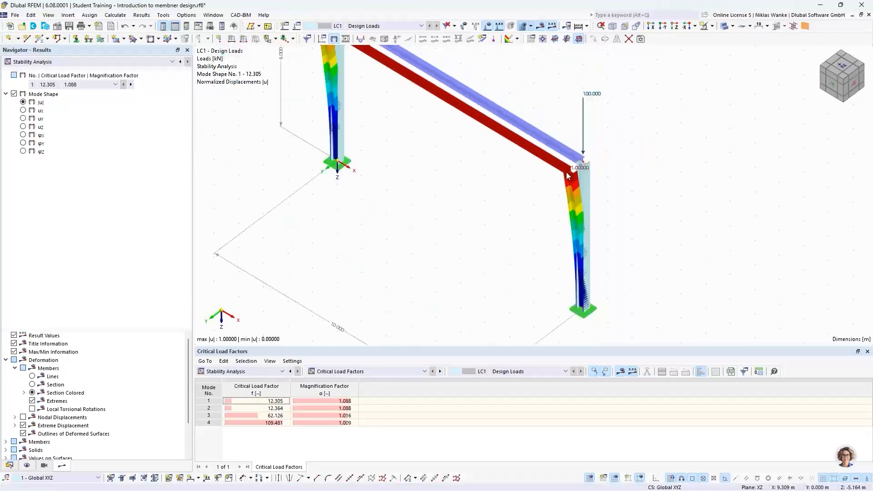
scroll(519, 212, down, 1)
middle_drag(522, 217, 538, 231)
ctrl+middle_drag(538, 232, 538, 196)
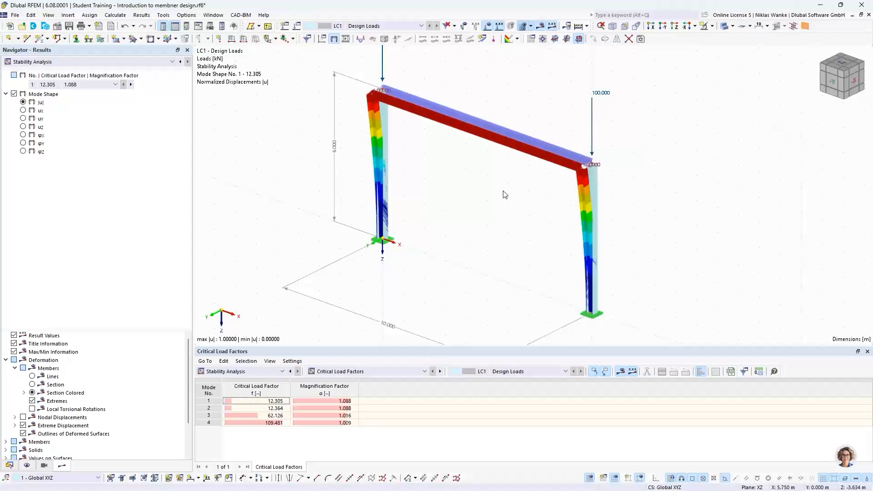
ctrl+middle_drag(504, 193, 503, 236)
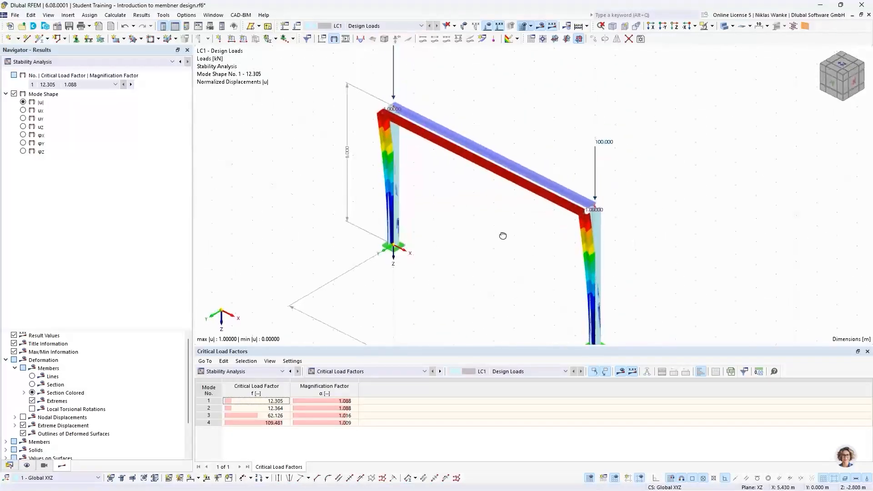
Show the stability results by member and check the first column's effective length factor kcr,v for mode 1
click(360, 372)
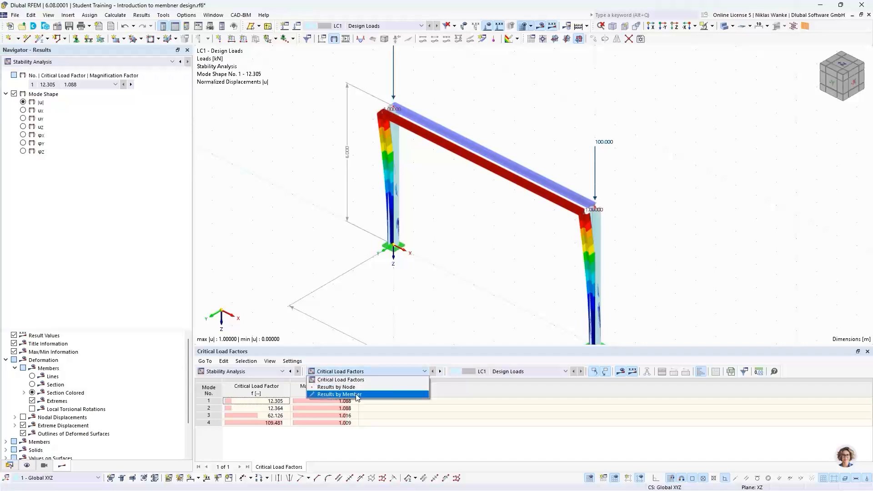
click(362, 394)
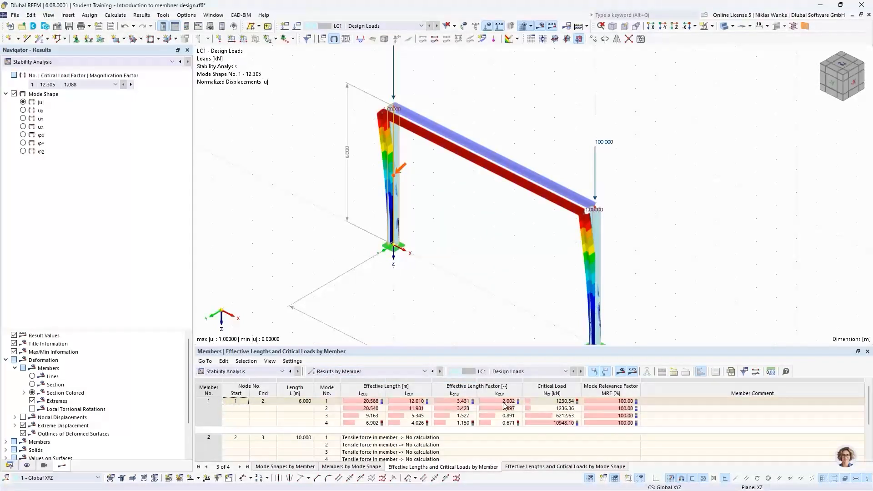
click(327, 402)
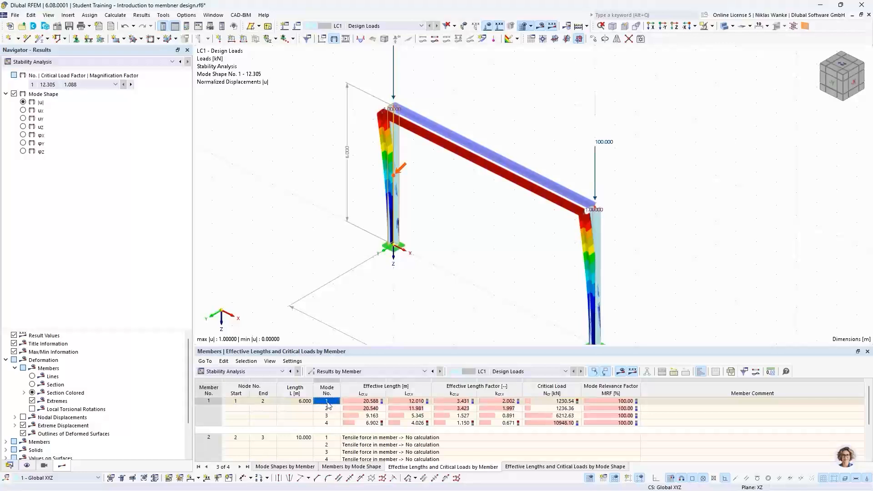
click(510, 402)
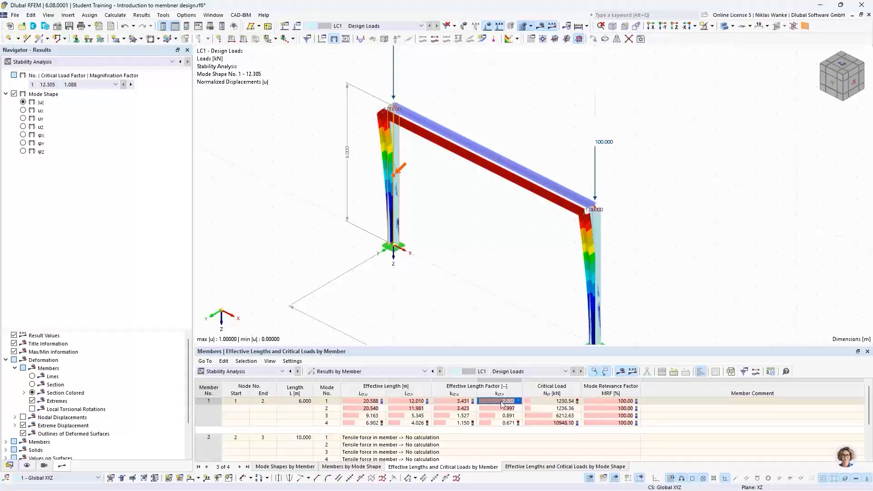
Compare the mode 1 effective length factor kcr,v of the copied column, member 3, with that of member 1
scroll(533, 417, down, 1)
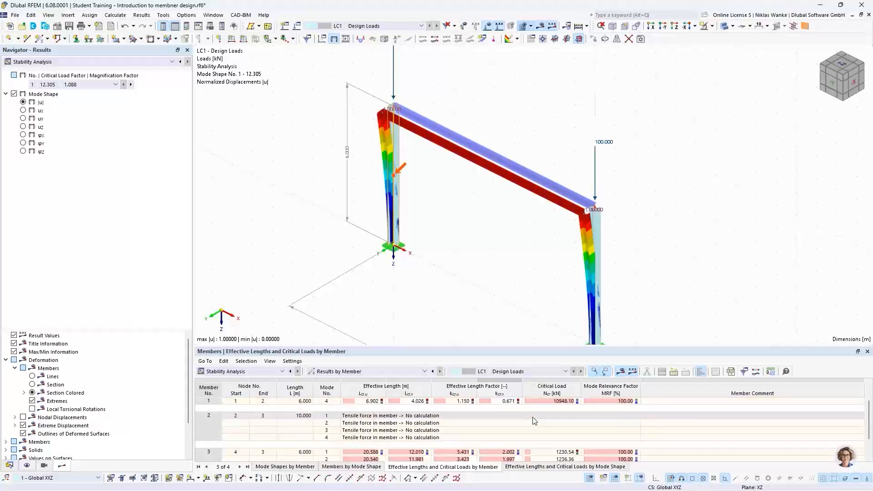
scroll(534, 421, up, 1)
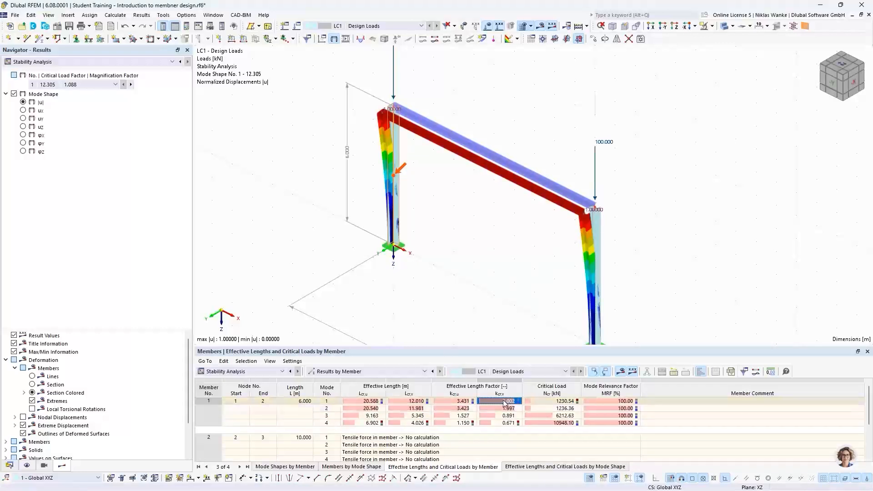
scroll(501, 403, down, 2)
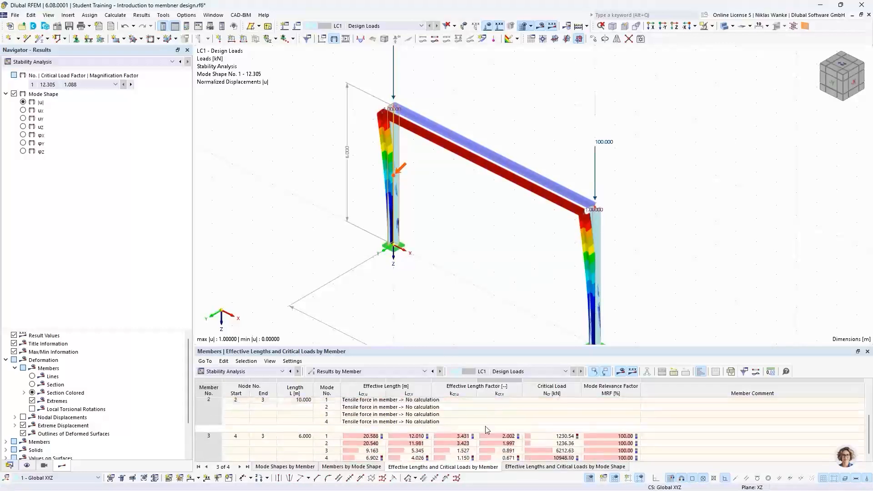
click(495, 436)
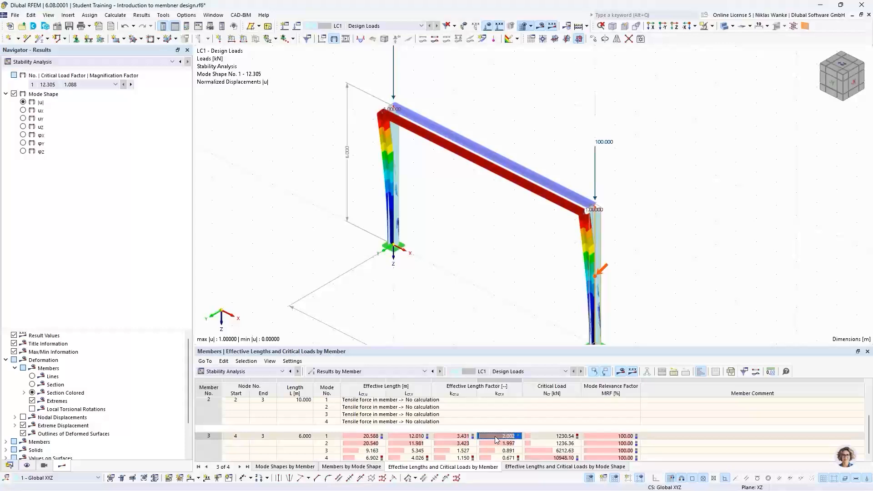
middle_drag(488, 240, 442, 162)
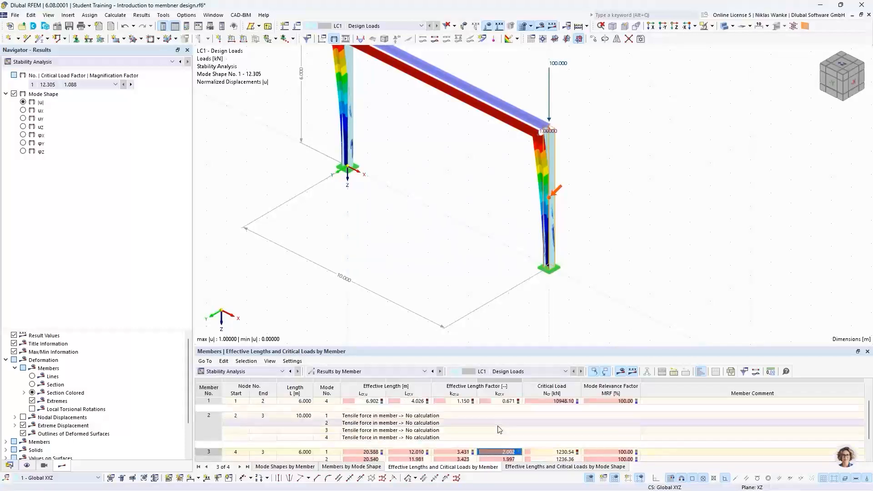
scroll(499, 429, up, 1)
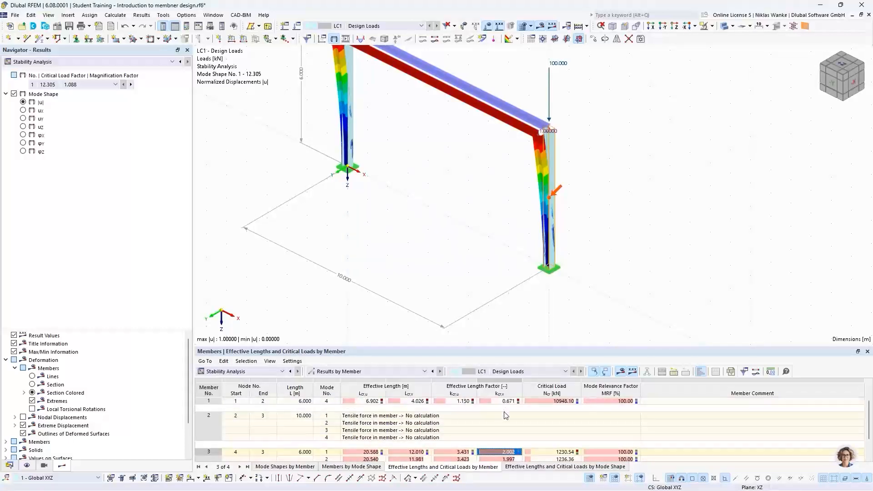
scroll(505, 411, up, 1)
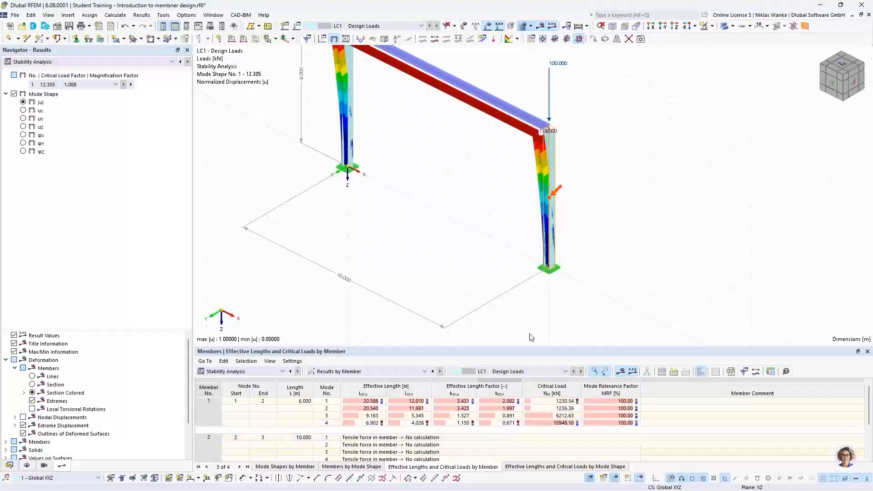
Bring the whole frame back into view and return the results table to the critical load factors
middle_drag(404, 181, 438, 251)
ctrl+middle_drag(439, 251, 436, 225)
click(259, 372)
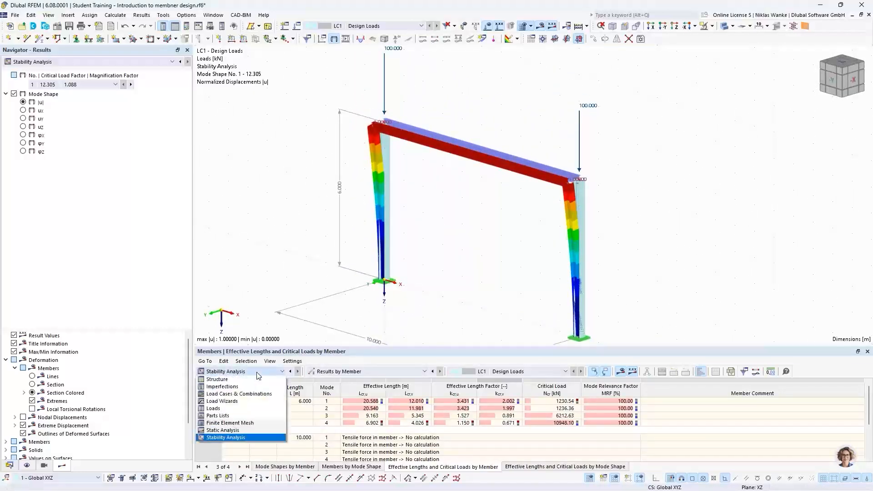
click(259, 372)
click(335, 372)
click(339, 380)
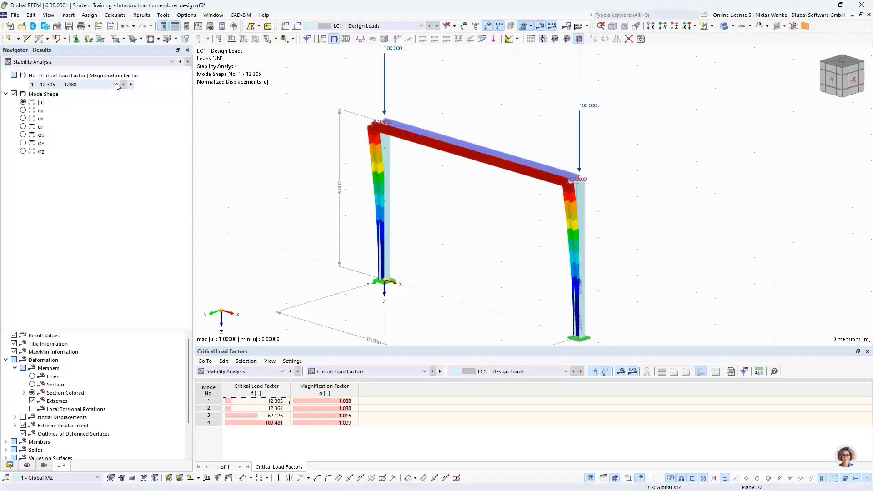
Display mode shape 2 and examine the opposite column displacements and the frame corner from above
click(131, 84)
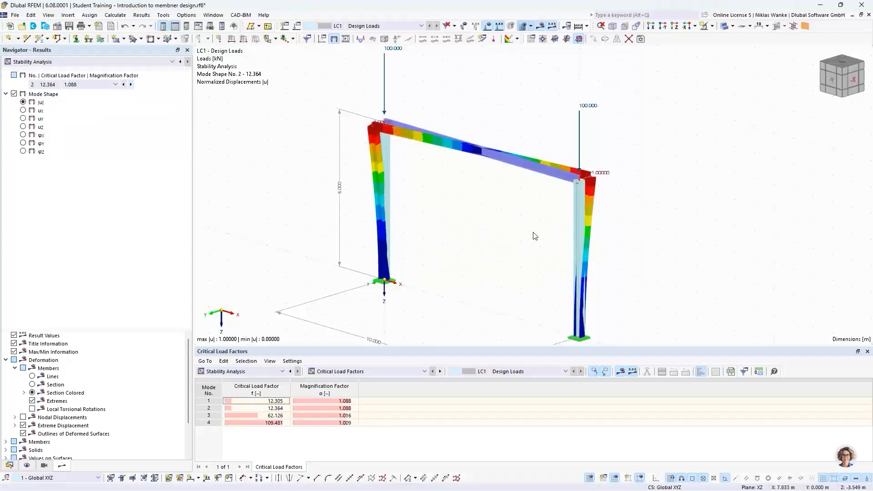
ctrl+middle_drag(523, 237, 509, 271)
scroll(591, 211, up, 5)
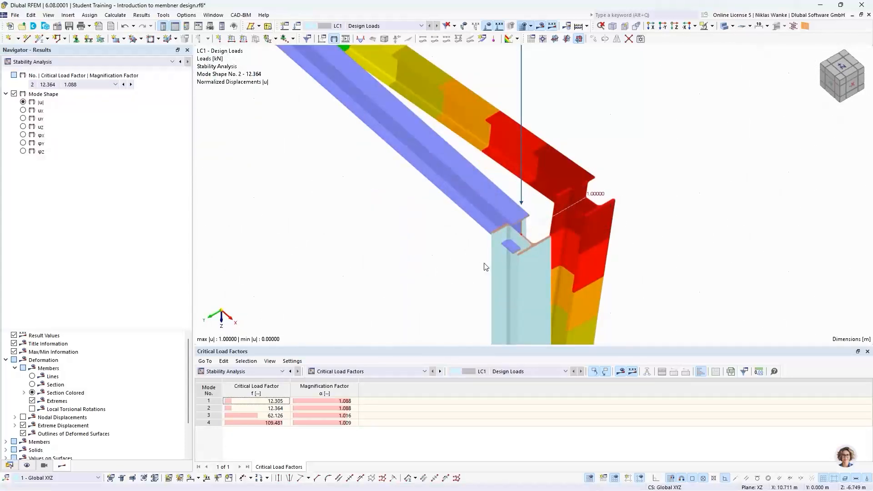
scroll(555, 234, down, 5)
middle_drag(476, 242, 493, 260)
scroll(486, 289, down, 1)
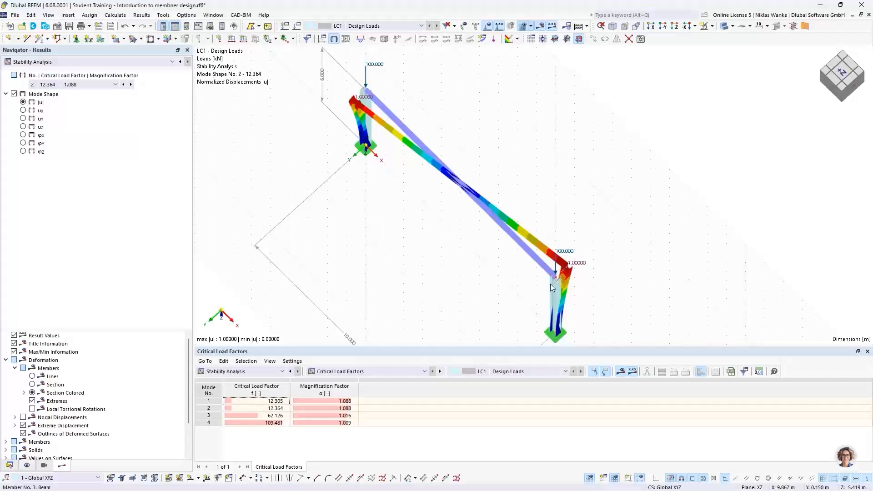
ctrl+middle_drag(538, 292, 540, 278)
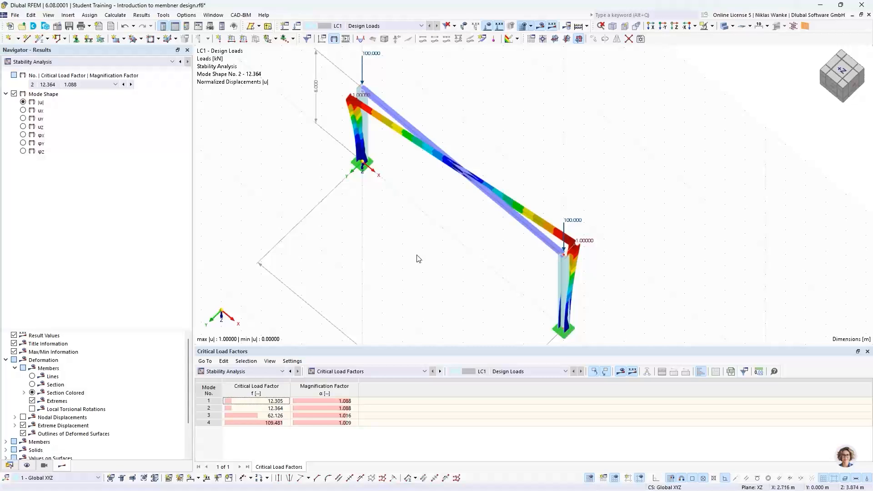
Display mode shape 3 and examine the in-plane sway of the columns and the beam-column corner from the front and from above
click(131, 85)
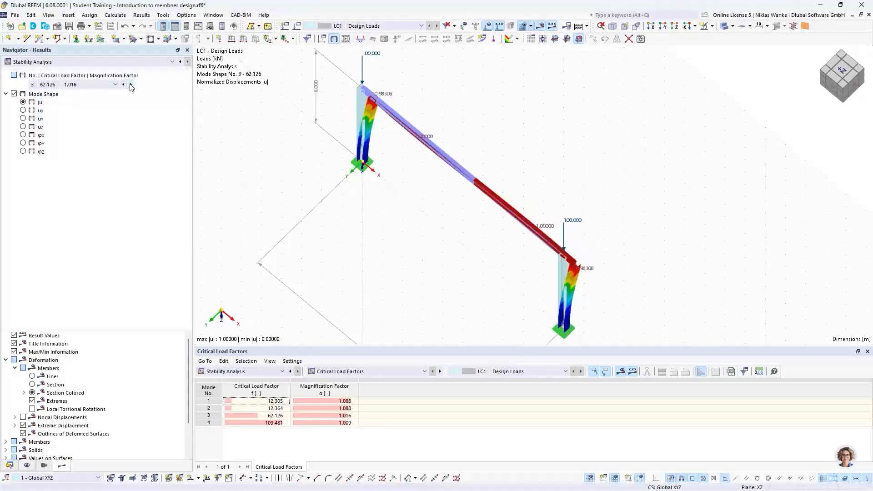
ctrl+middle_drag(443, 279, 513, 191)
middle_drag(456, 233, 492, 208)
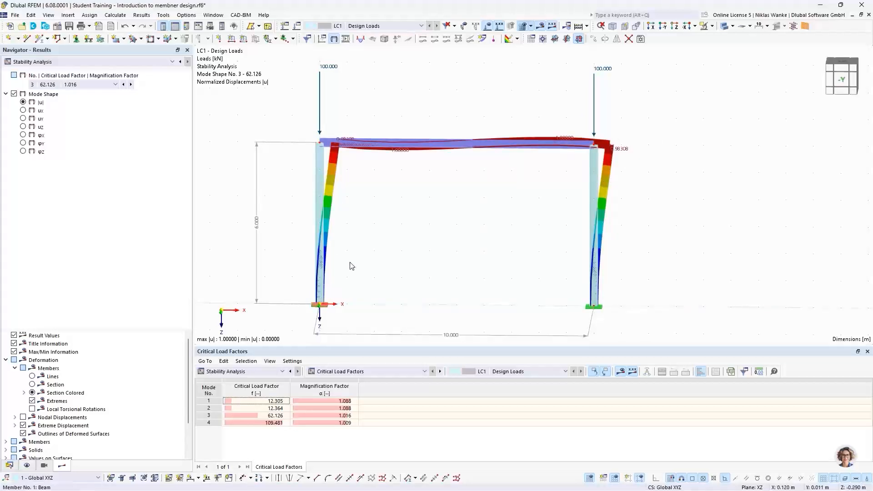
scroll(340, 157, up, 6)
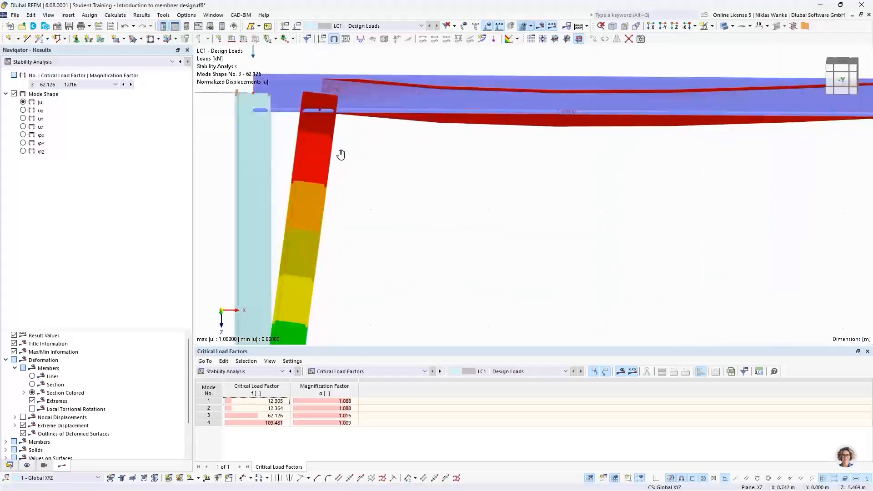
ctrl+middle_drag(341, 156, 350, 239)
scroll(373, 121, down, 3)
middle_drag(372, 127, 374, 252)
scroll(340, 199, up, 5)
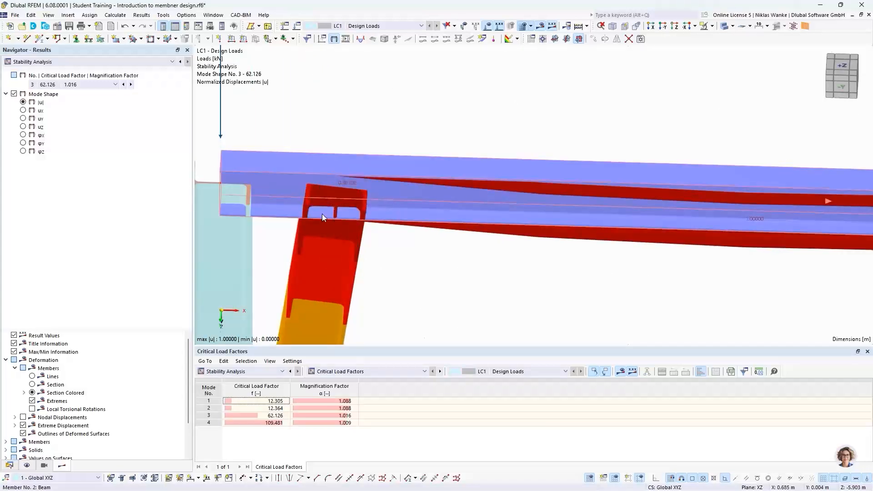
scroll(323, 203, down, 8)
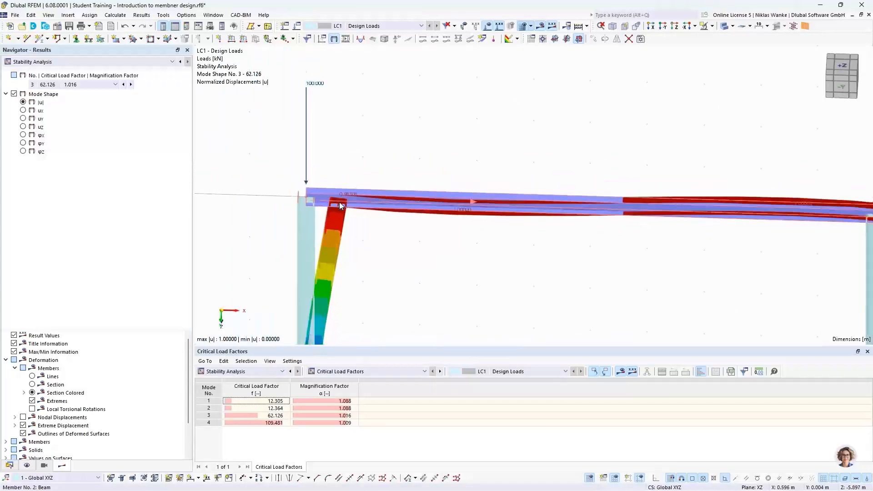
ctrl+middle_drag(337, 199, 334, 164)
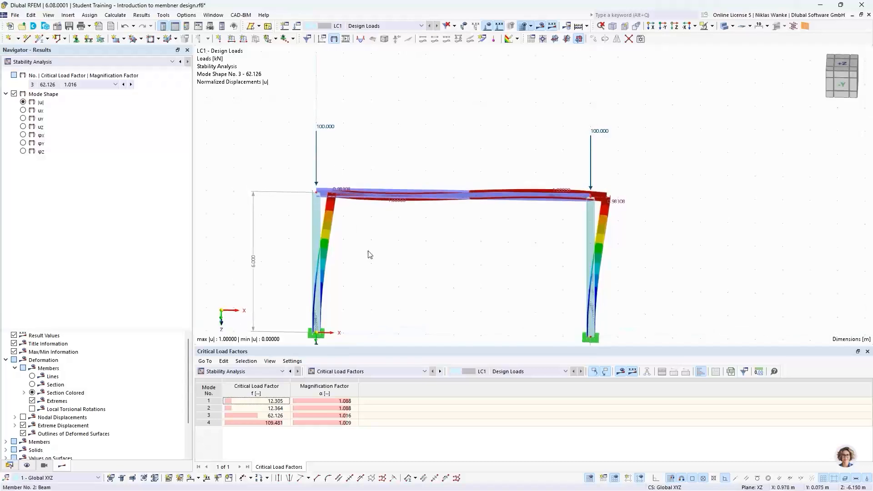
middle_drag(370, 259, 360, 144)
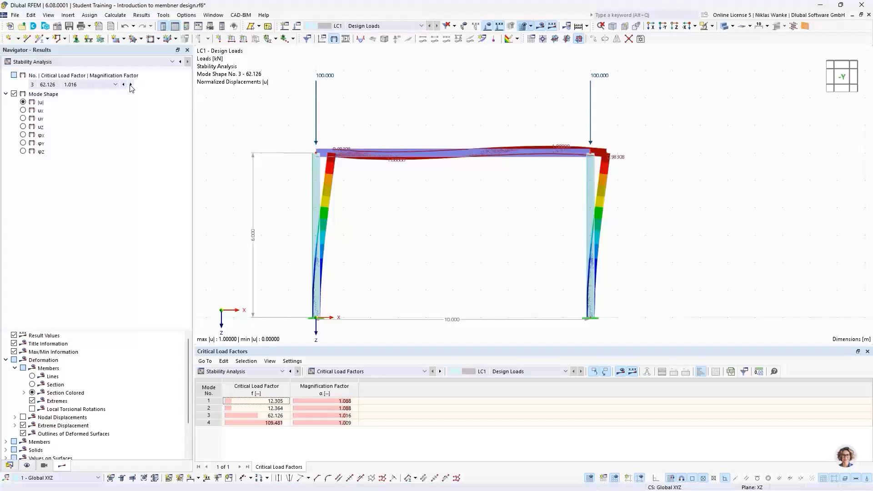
Check the critical load factor of mode 3 against the vertical loads on the two columns
click(269, 416)
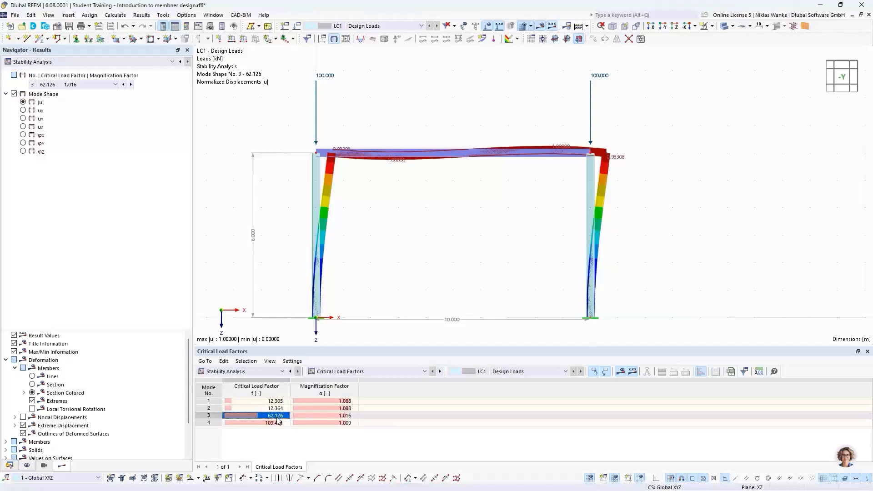
click(325, 77)
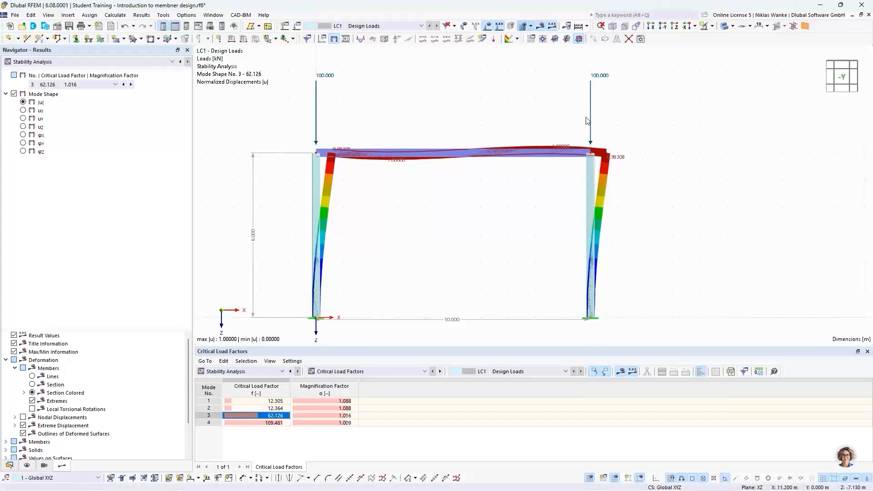
ctrl+middle_drag(346, 243, 387, 261)
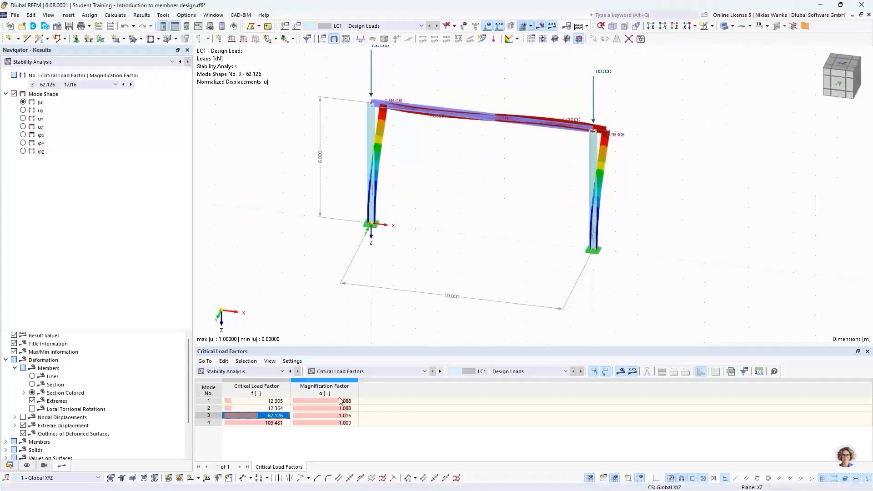
Show the stability results by member and display mode shape 3 again beside the effective lengths table
click(352, 373)
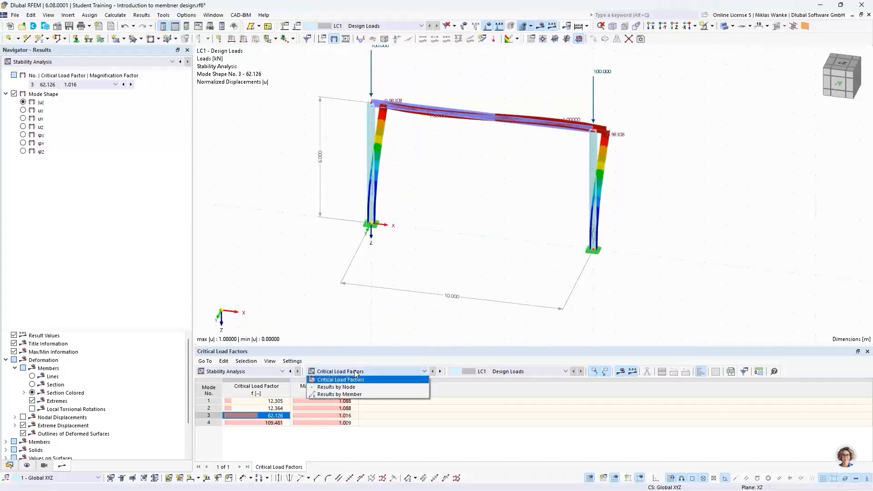
click(355, 396)
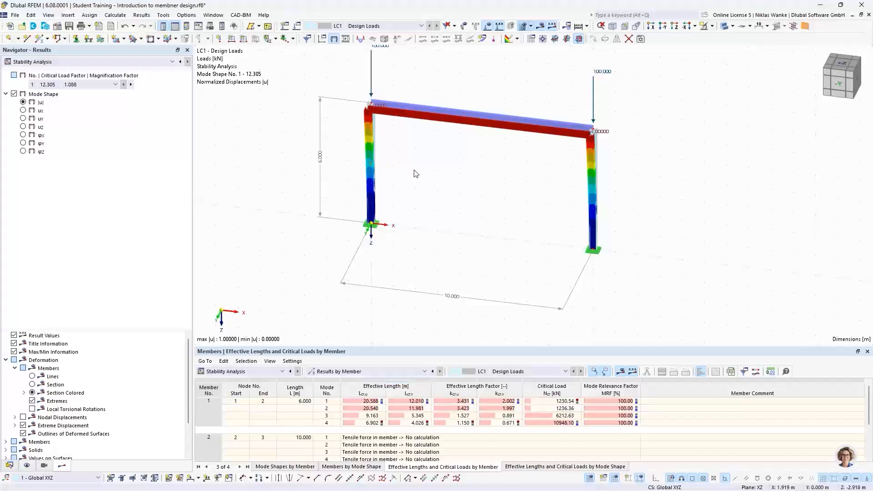
scroll(402, 158, up, 2)
middle_drag(402, 166, 402, 206)
scroll(402, 210, down, 2)
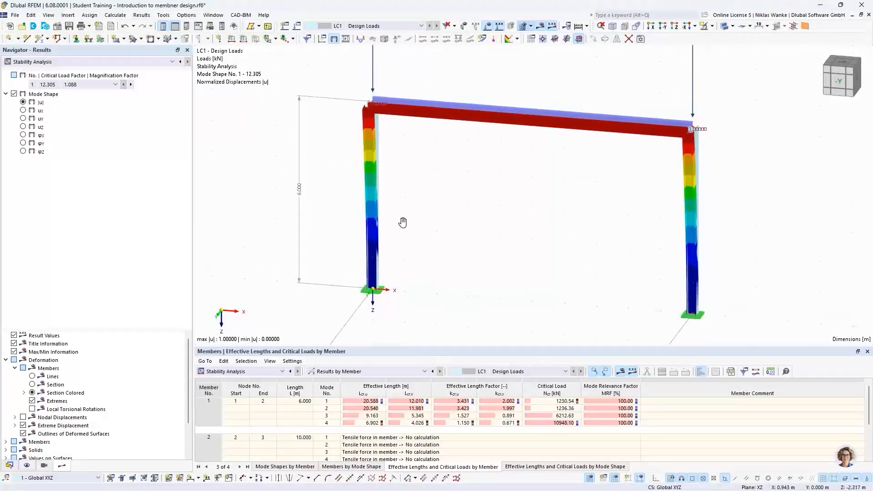
click(131, 84)
click(131, 84)
scroll(413, 227, up, 2)
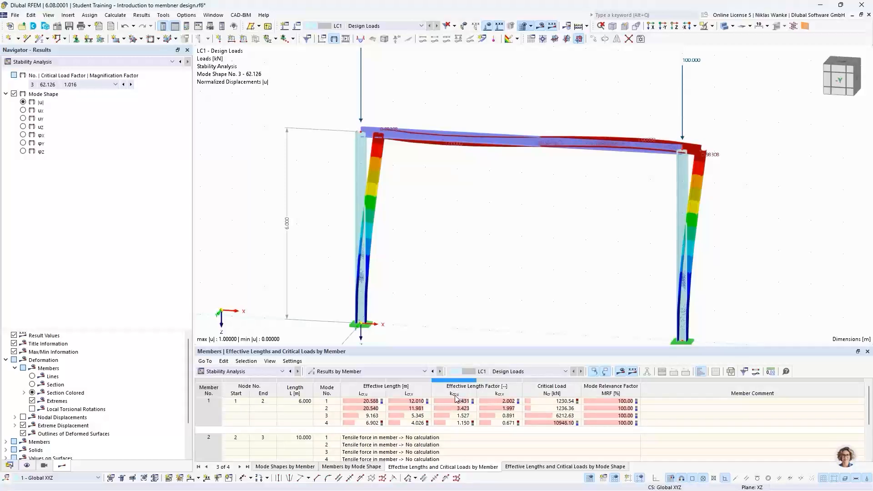
Check member 1's effective length factor kcr,u for mode 3 against the sway shape of the frame
click(324, 416)
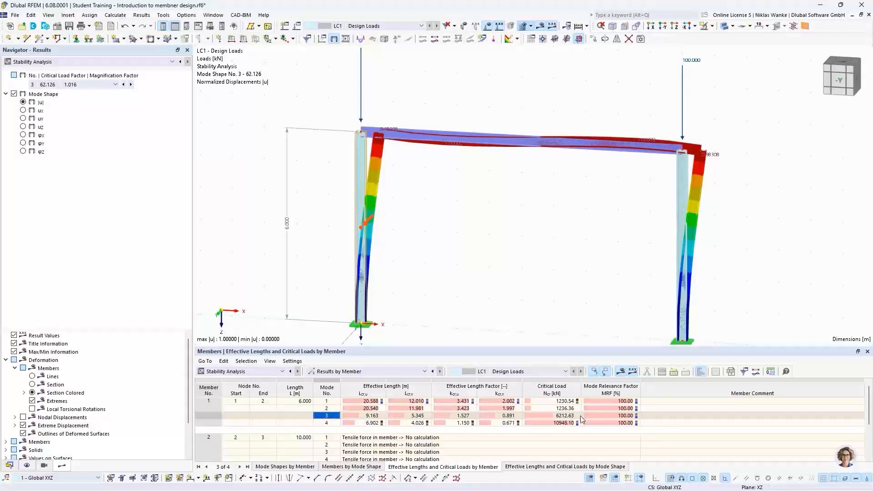
click(457, 416)
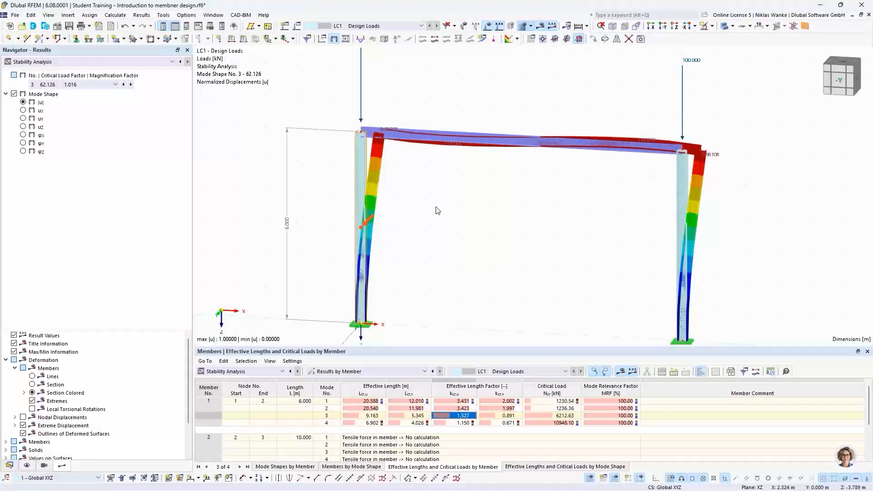
middle_drag(428, 241, 433, 211)
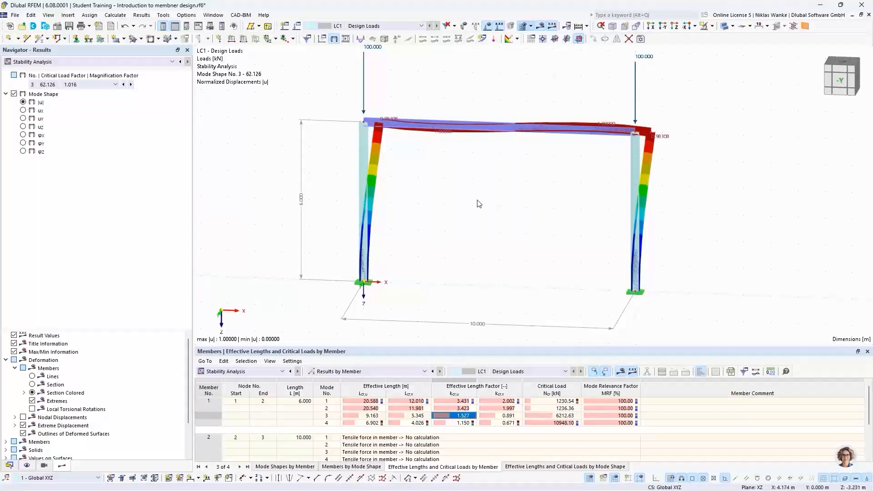
Return the results table to the critical load factors and examine the out-of-plane displacement of mode shape 1 from the side
ctrl+middle_drag(480, 204, 484, 265)
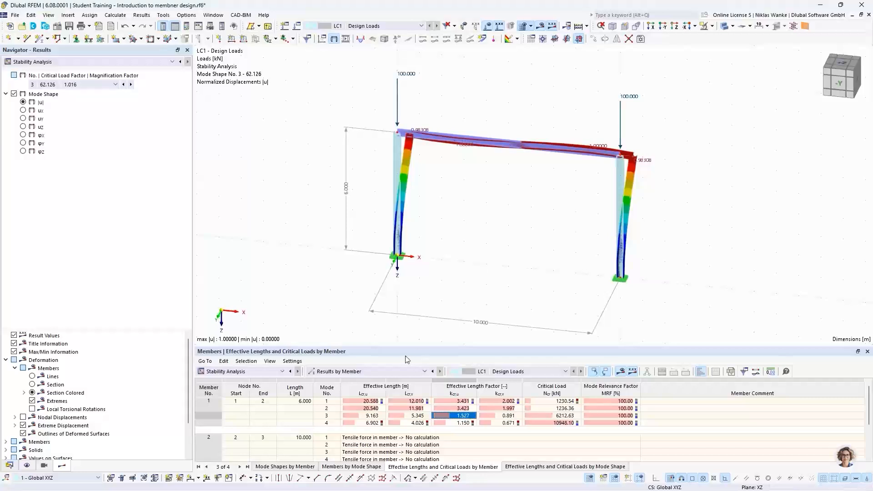
click(345, 372)
click(345, 383)
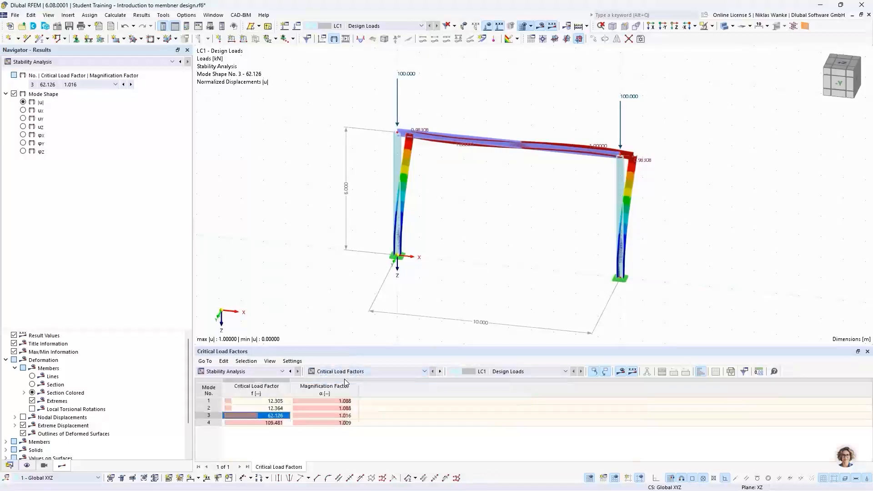
click(266, 401)
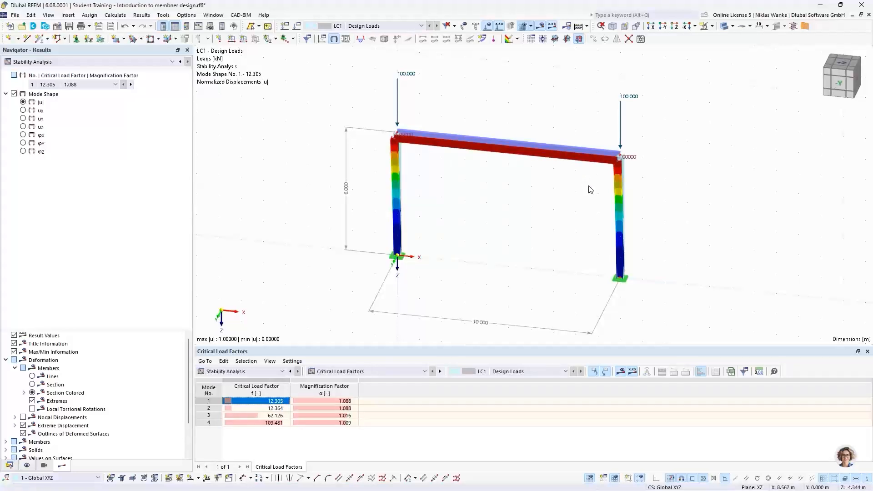
ctrl+middle_drag(591, 186, 486, 173)
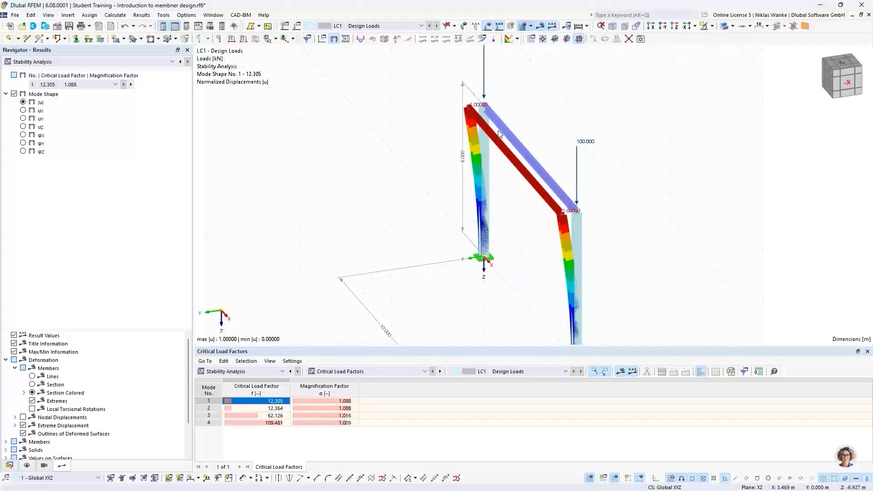
ctrl+middle_drag(496, 228, 536, 219)
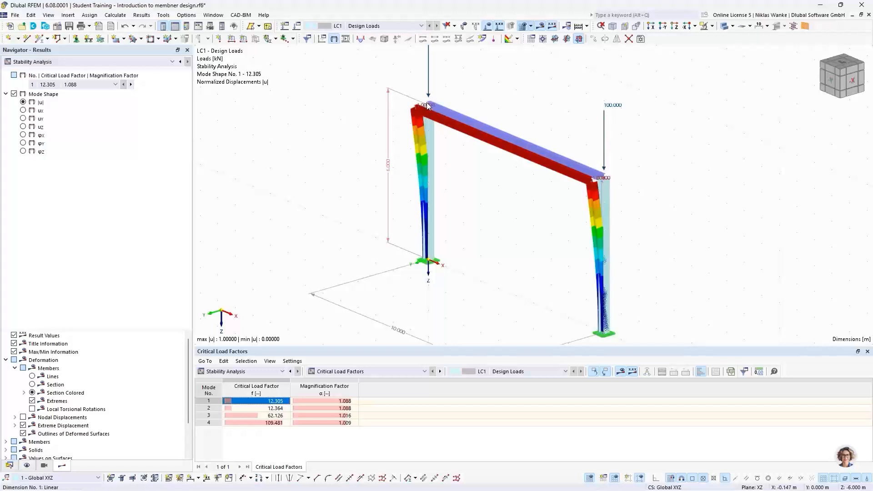
Create a new nodal support that restrains only the uY translation, leaving uX, uZ and all rotations free
click(77, 40)
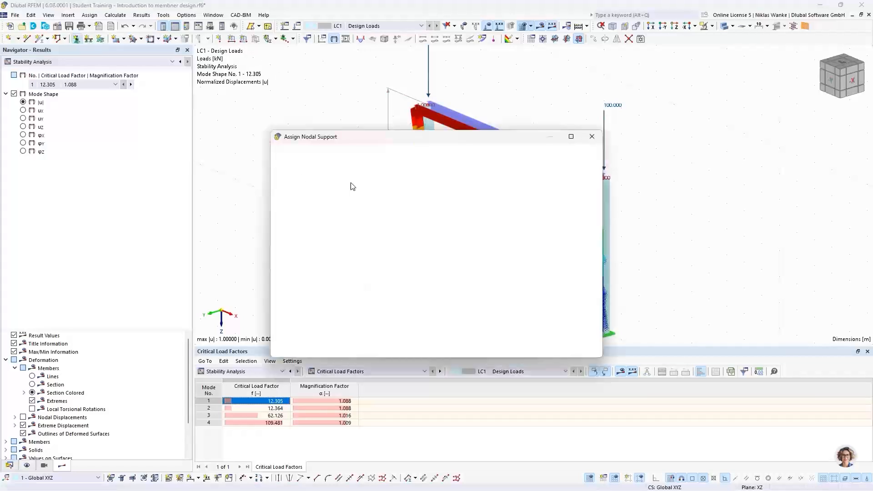
click(370, 200)
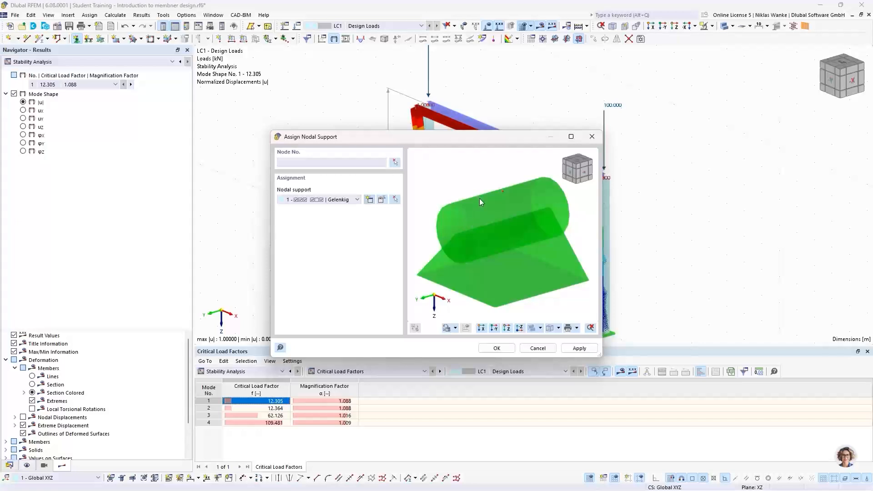
click(370, 200)
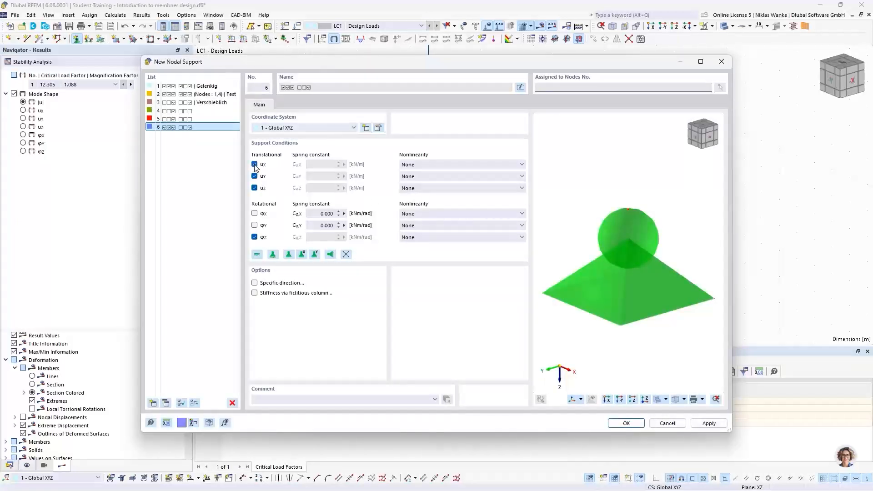
click(255, 166)
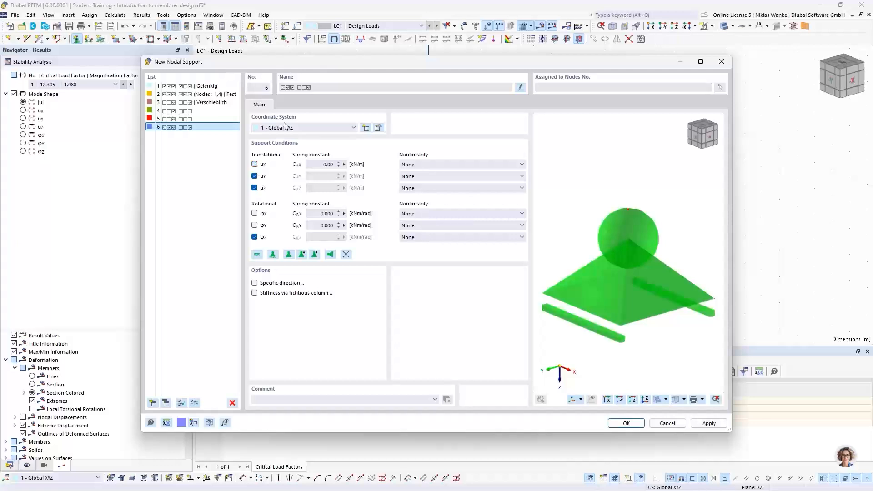
click(254, 189)
click(254, 237)
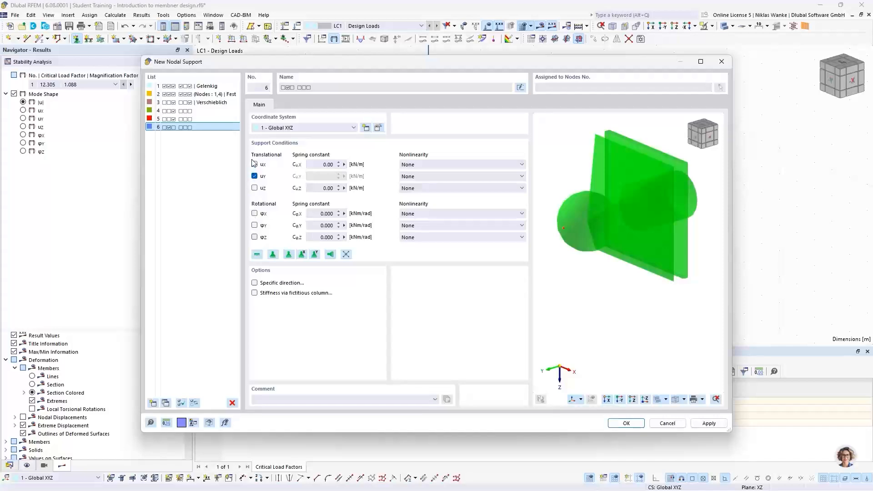
click(626, 423)
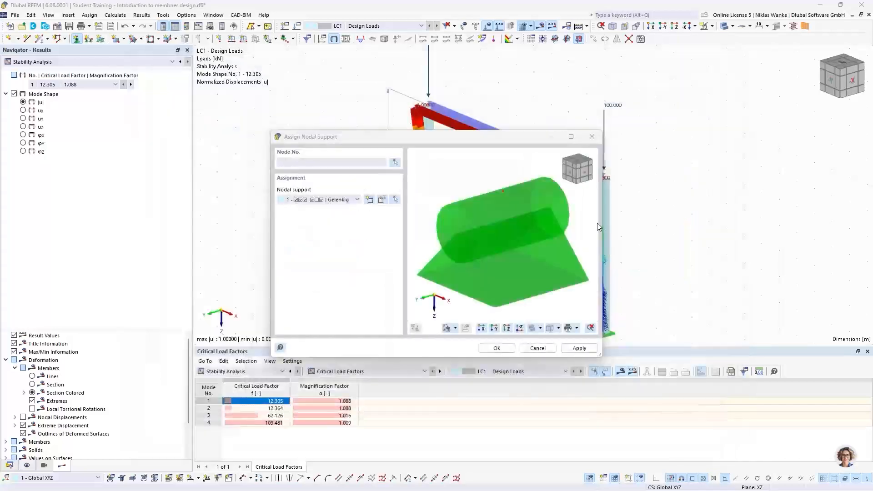
Assign the uY-only nodal support to the top nodes of both columns and check its placement
click(497, 349)
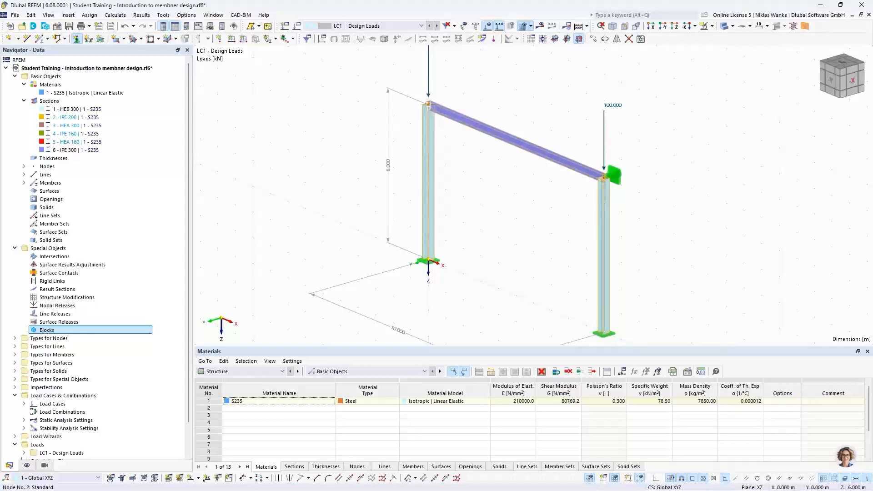
click(428, 104)
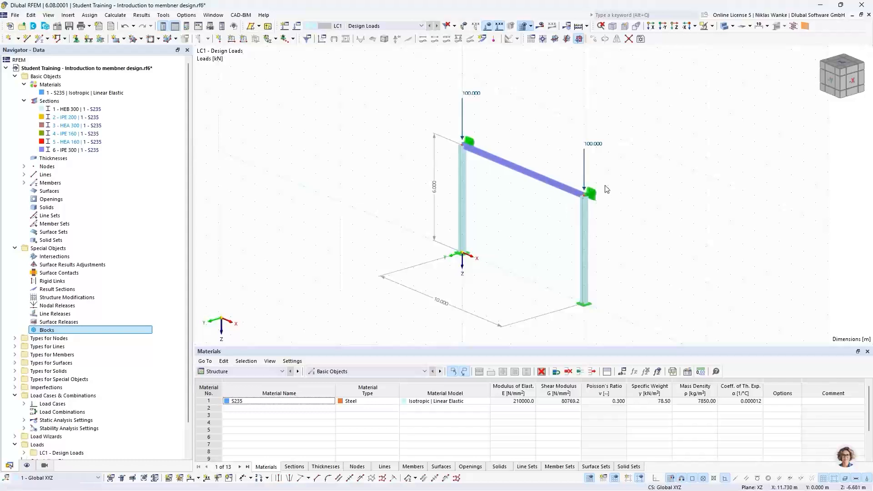
middle_drag(612, 219, 538, 226)
scroll(574, 221, down, 1)
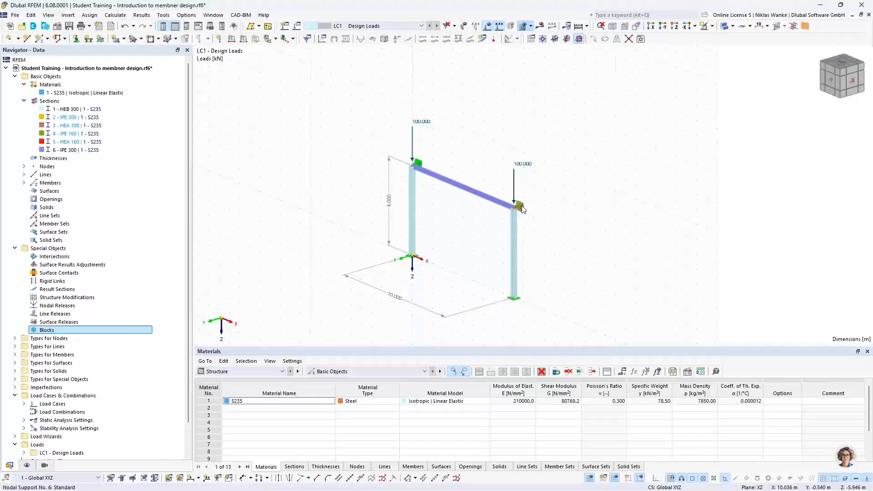
scroll(519, 207, up, 4)
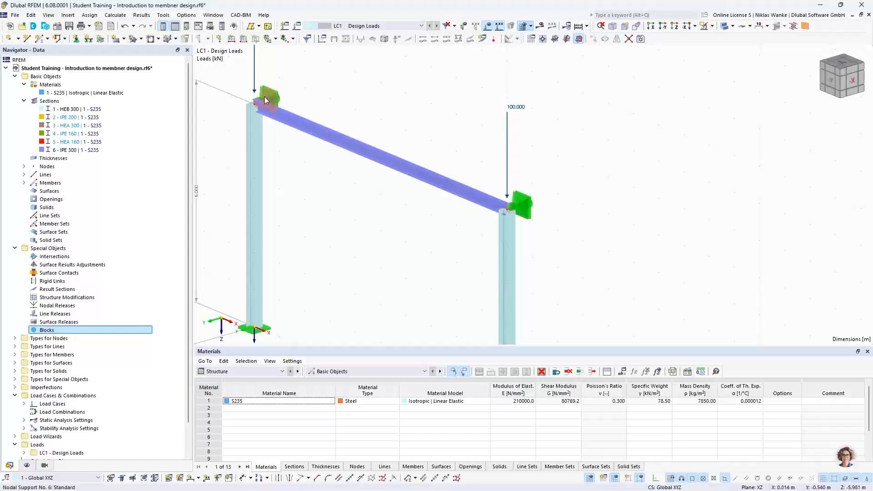
Calculate the laterally supported frame and examine mode shape 1 of the stability analysis from the front
click(540, 26)
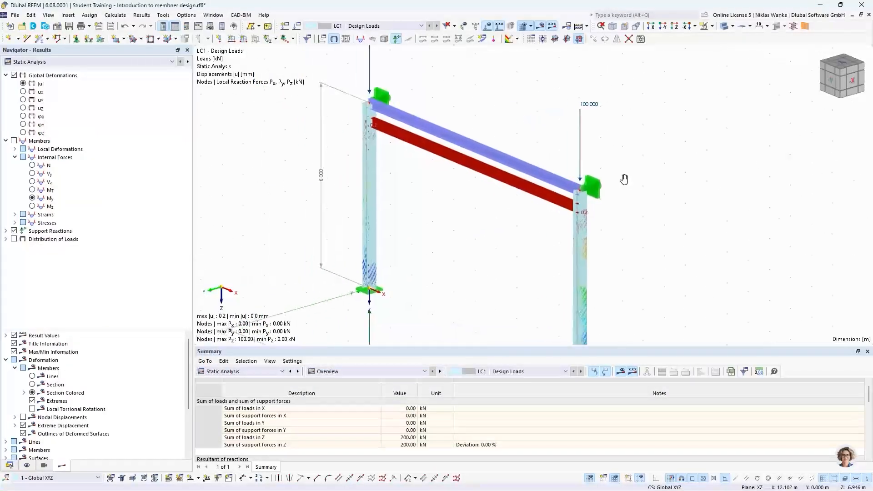
click(74, 63)
click(63, 74)
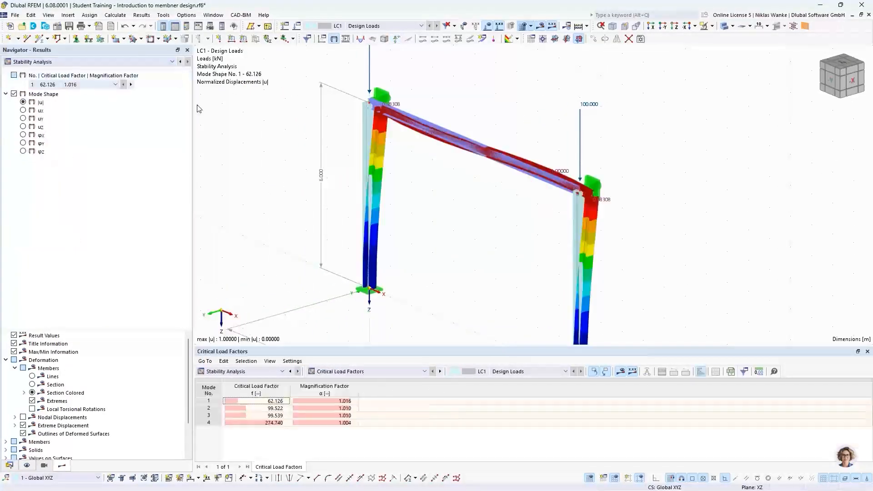
ctrl+middle_drag(475, 212, 561, 190)
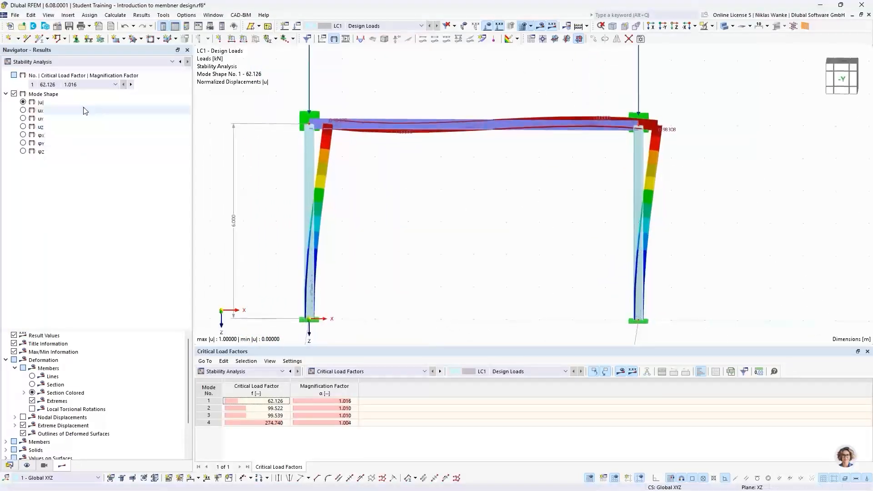
Select mode 1's critical load factor and examine the laterally supported frame's normalized displacements from an oblique angle and the front
click(44, 85)
click(45, 92)
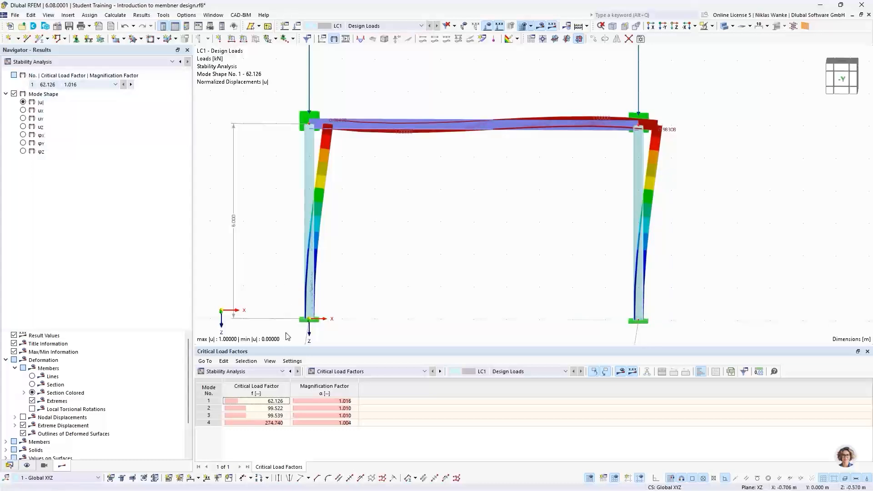
click(248, 402)
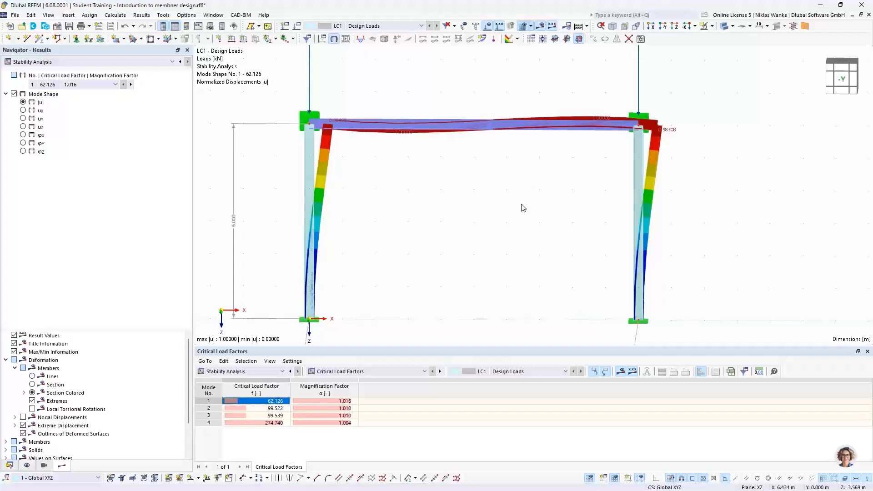
ctrl+middle_drag(522, 207, 544, 217)
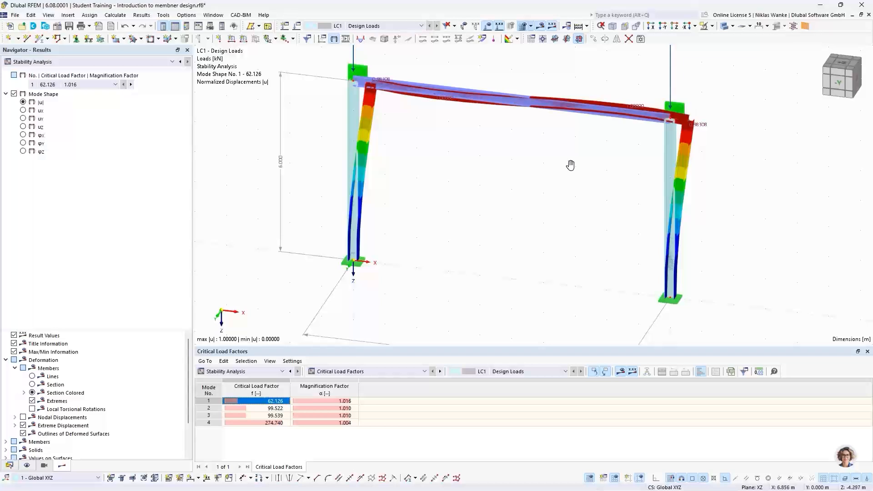
ctrl+middle_drag(569, 163, 587, 186)
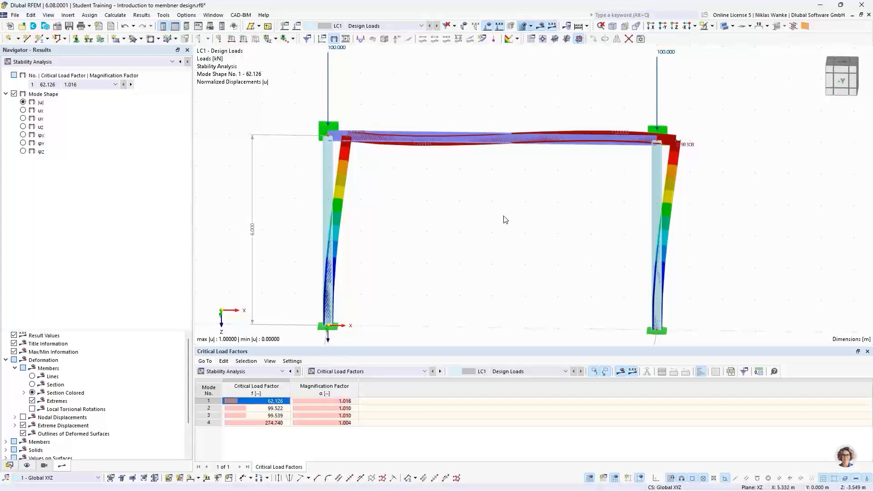
middle_drag(465, 211, 491, 239)
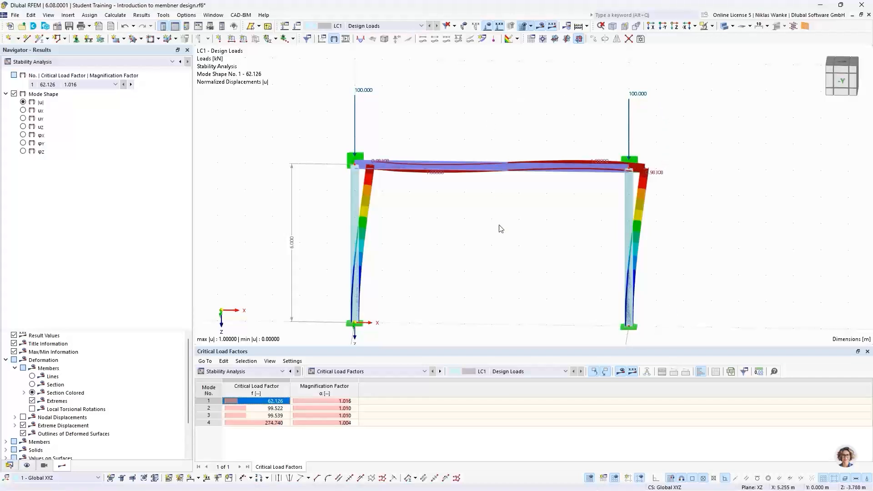
middle_drag(493, 239, 498, 220)
scroll(498, 226, down, 1)
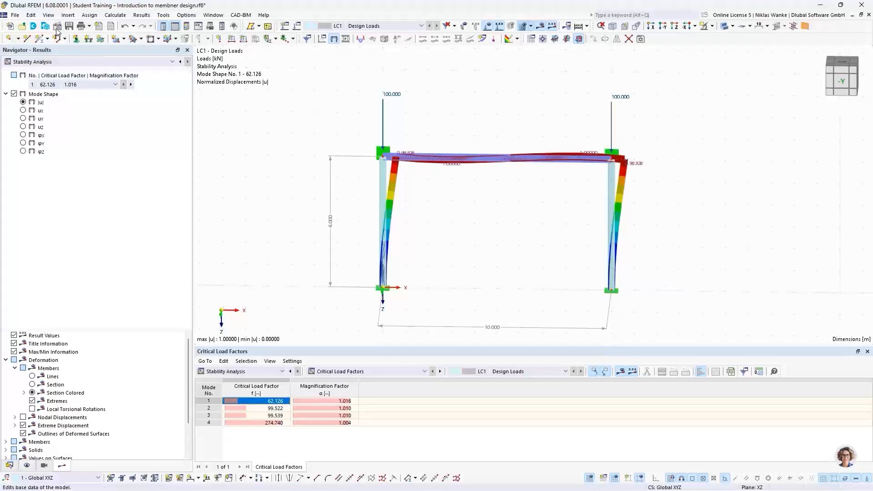
Open the model's base data and activate the Torsional Warping (7 DOF) analysis add-on
double_click(286, 117)
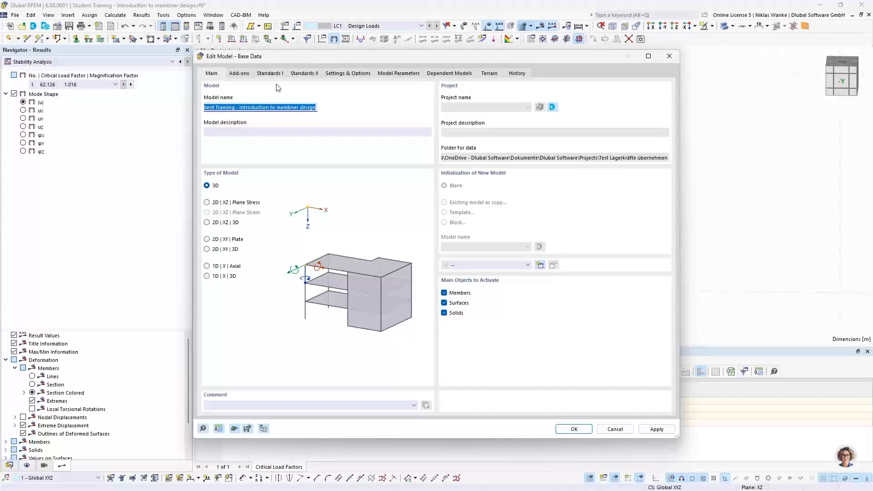
click(241, 74)
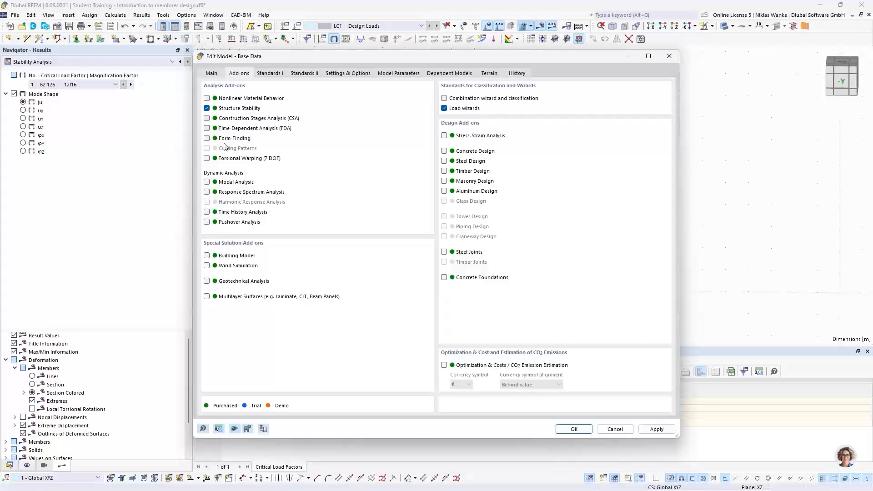
click(207, 159)
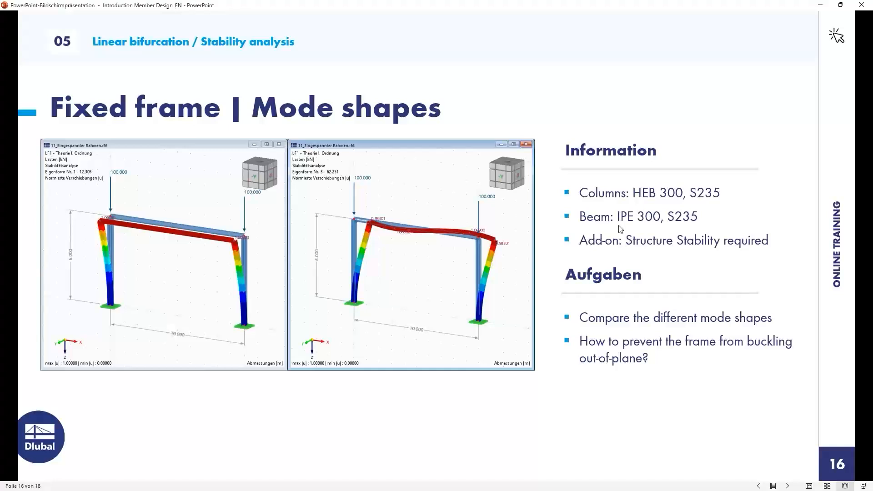
key(Right)
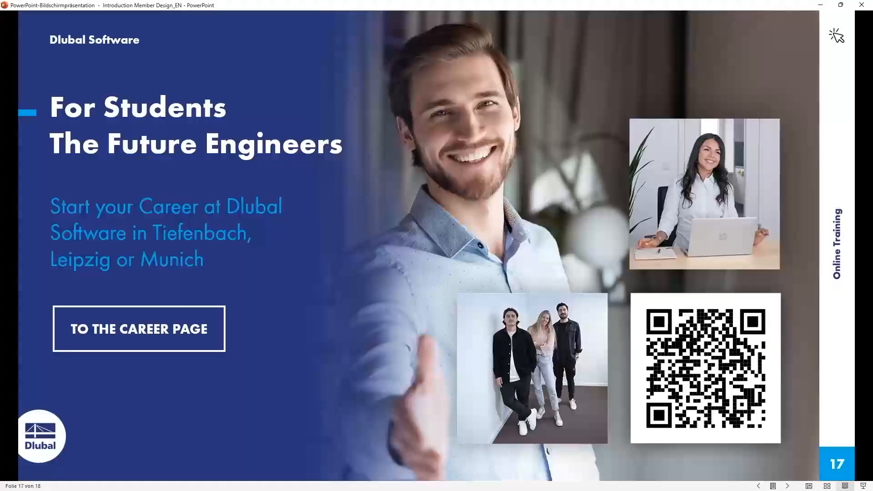